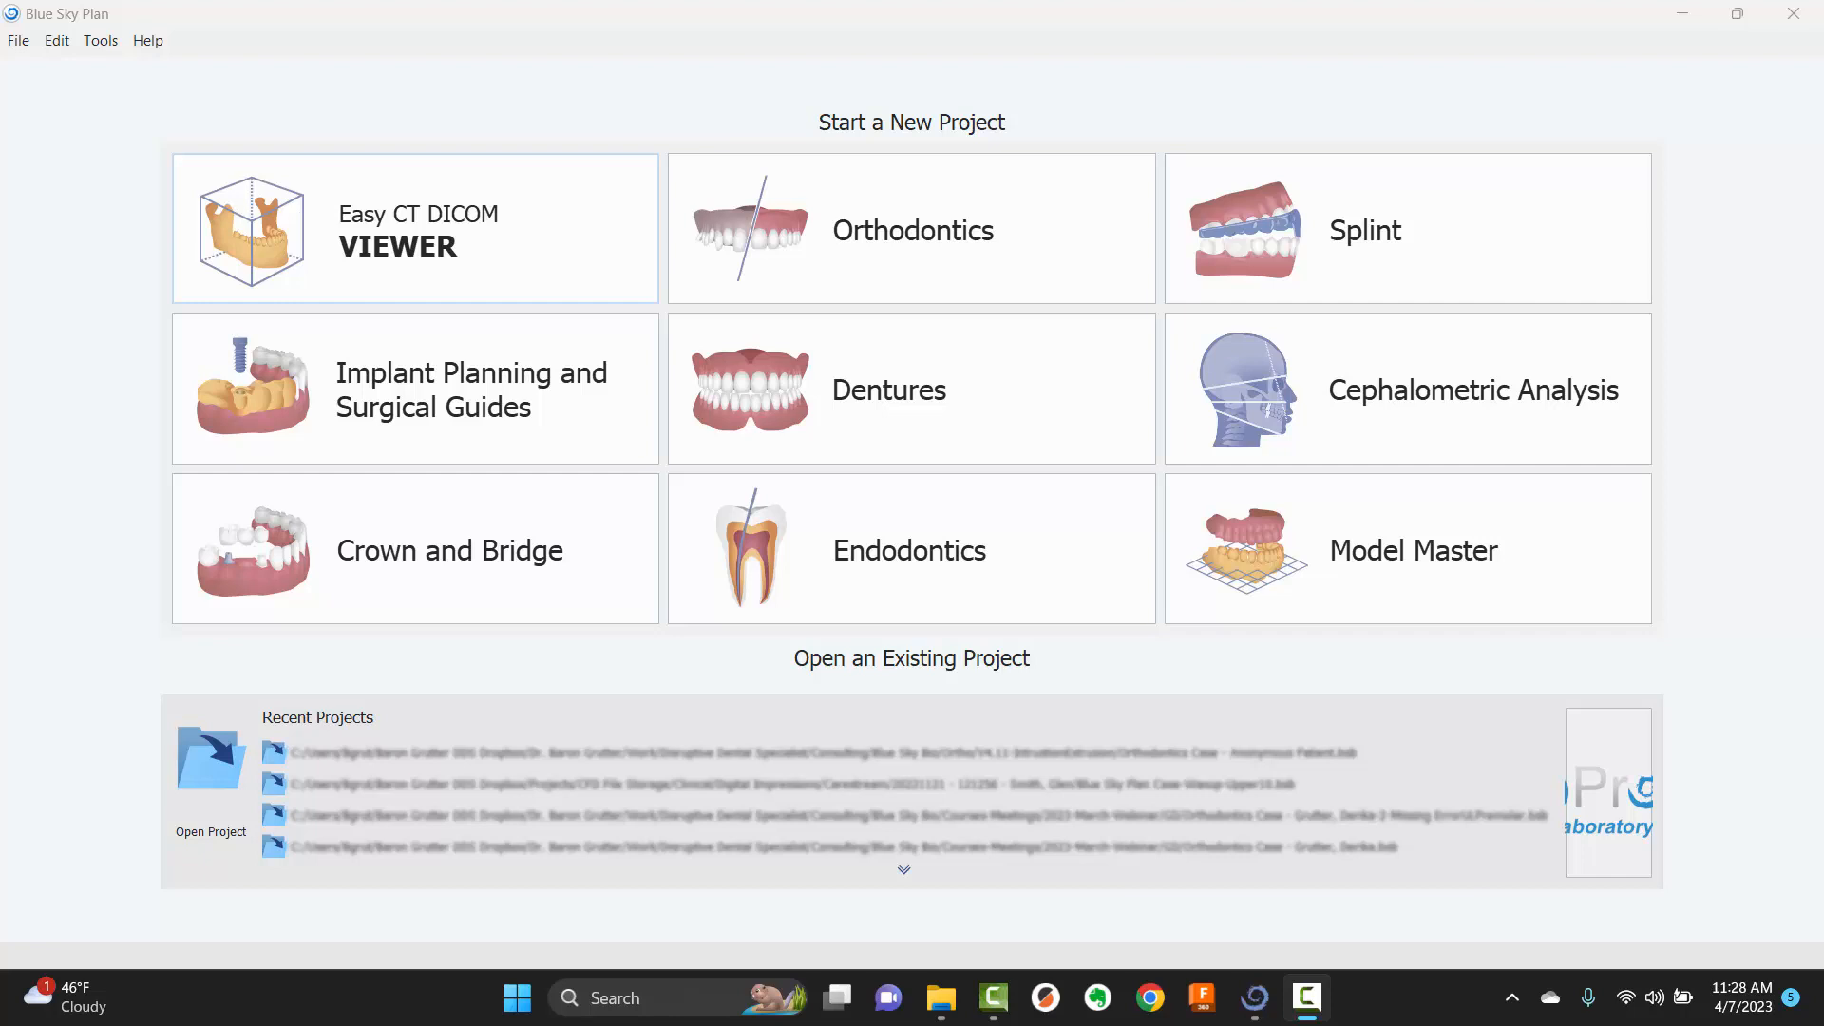
# - Review the orthodontics and maxilla tooth movement limit preferences, then accept them without changing any values
pyautogui.click(99, 41)
pyautogui.click(124, 99)
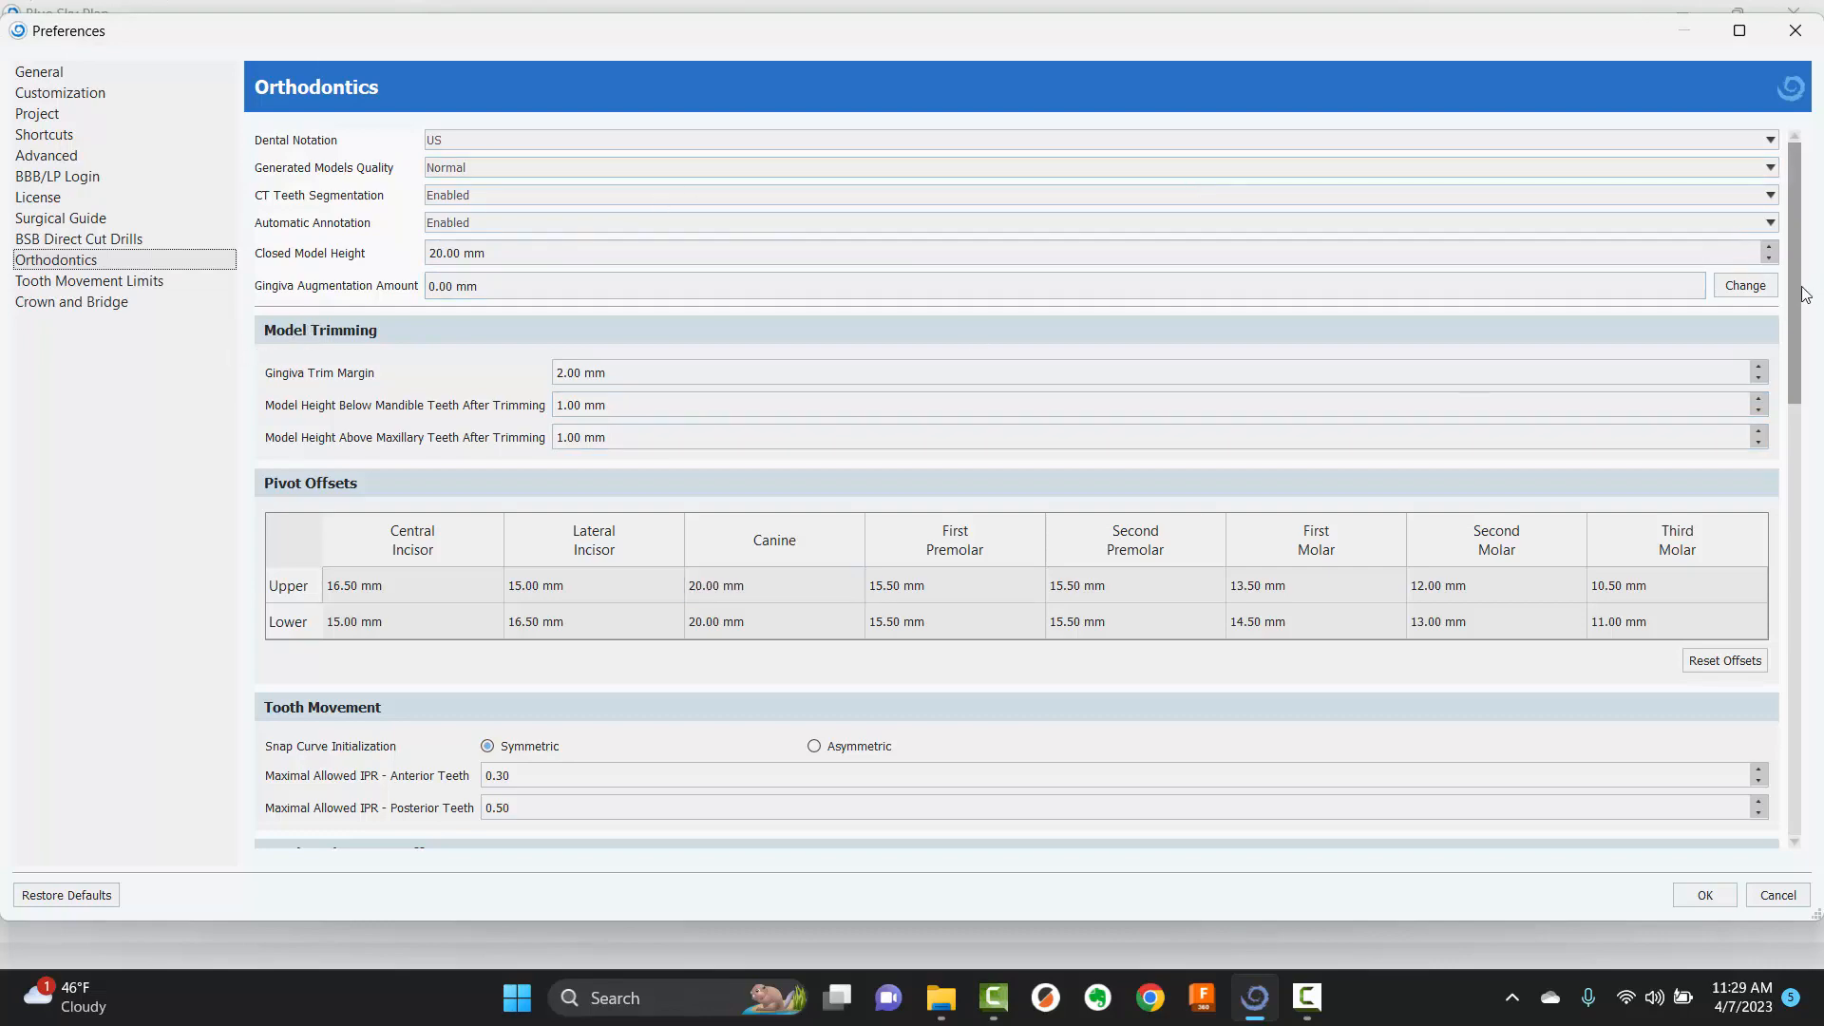
pyautogui.moveTo(1795, 302); pyautogui.dragTo(1779, 734)
pyautogui.click(116, 282)
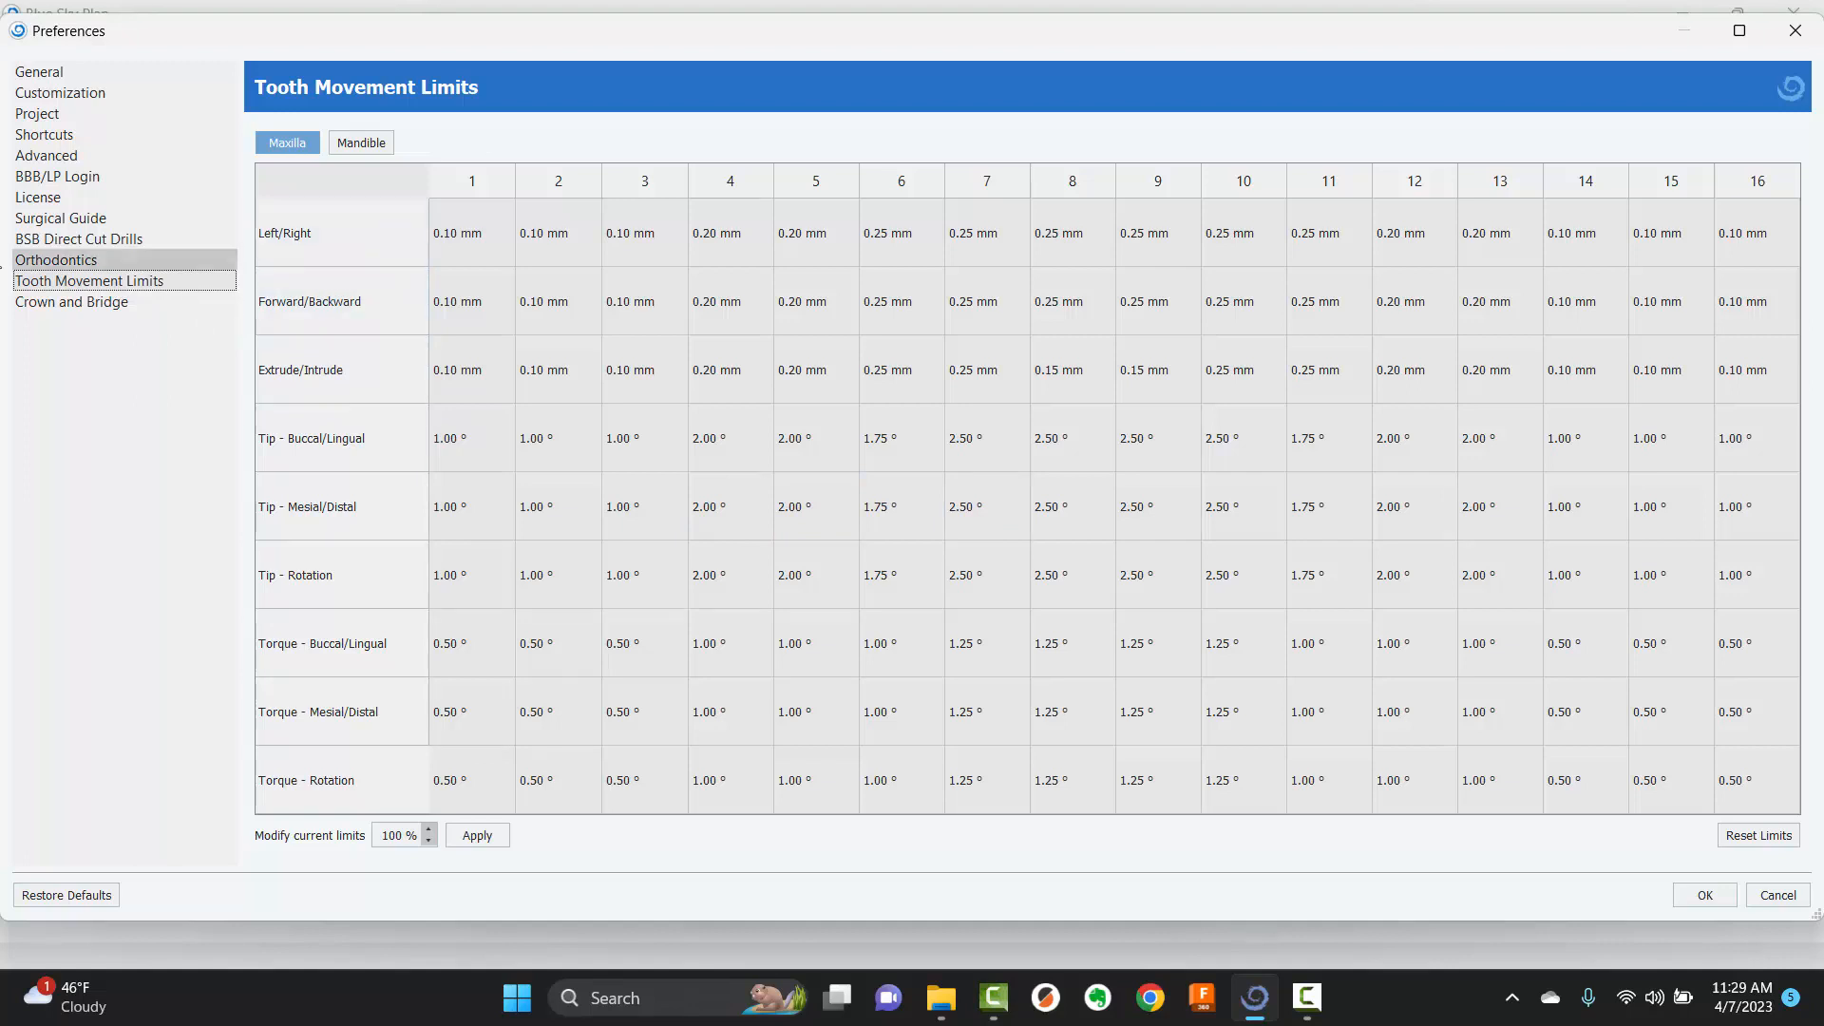
pyautogui.click(137, 258)
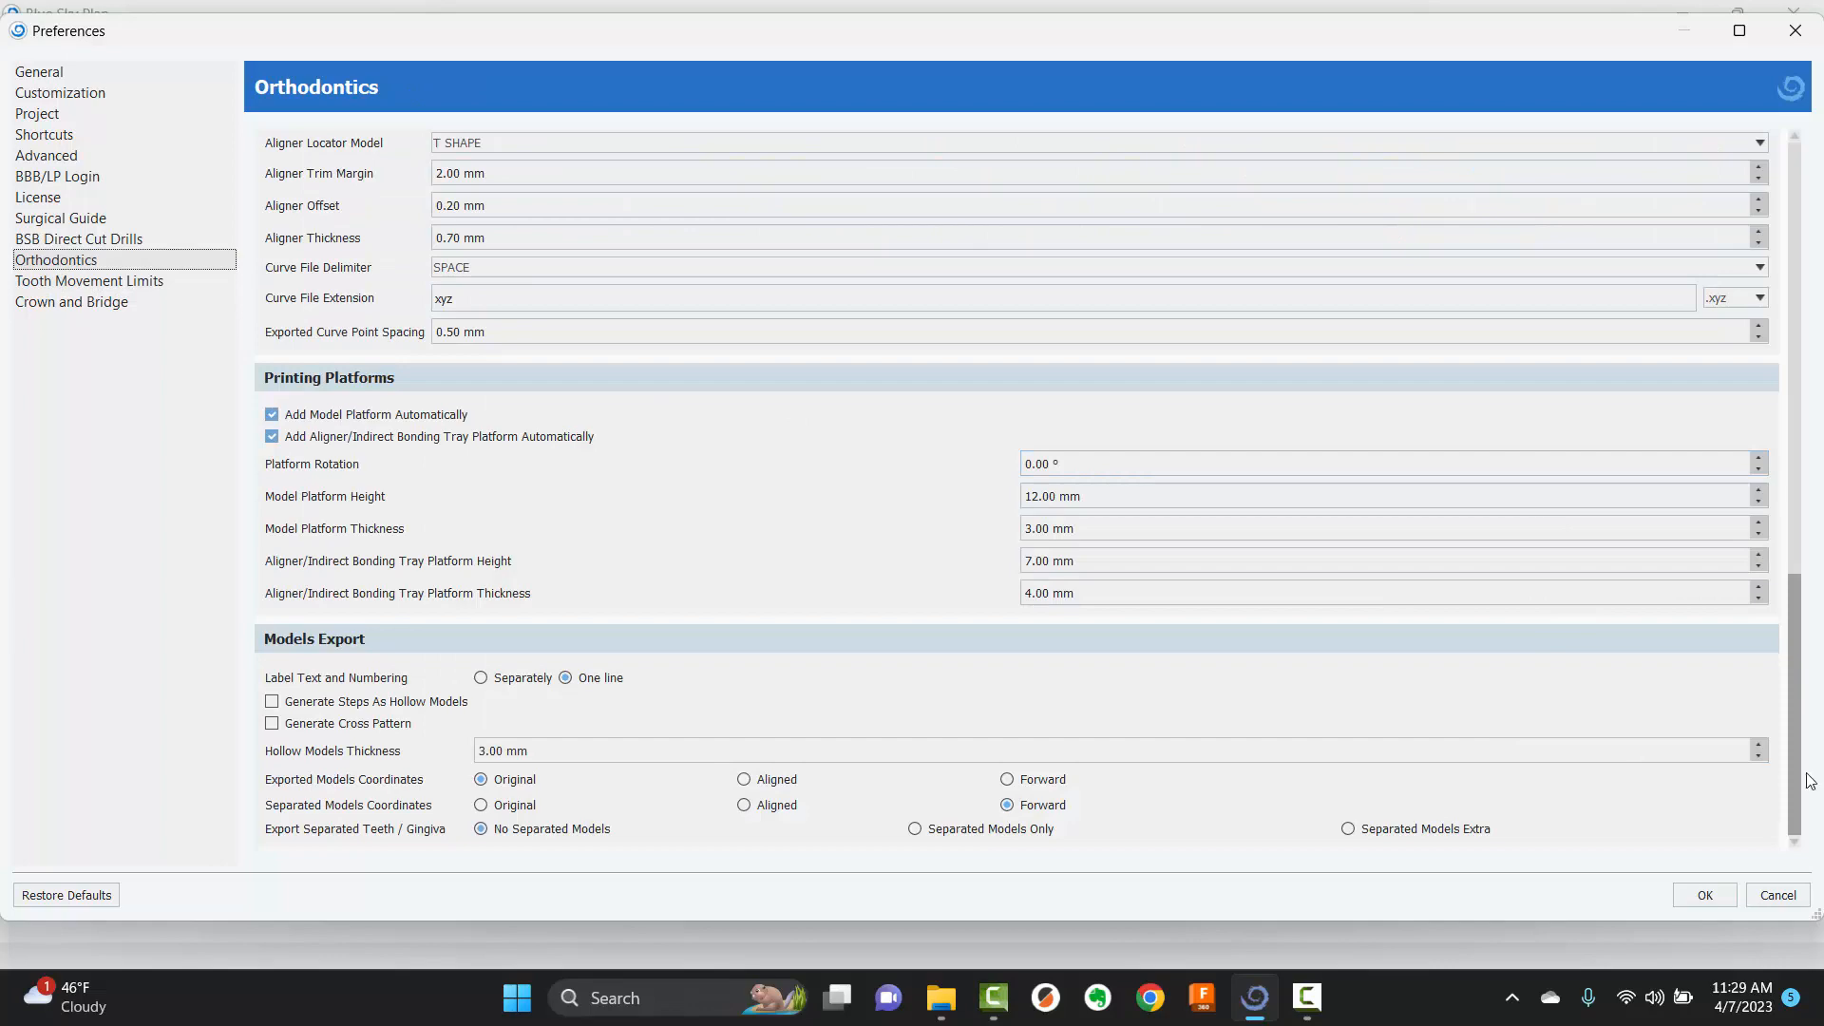
pyautogui.moveTo(1788, 713); pyautogui.dragTo(1789, 280)
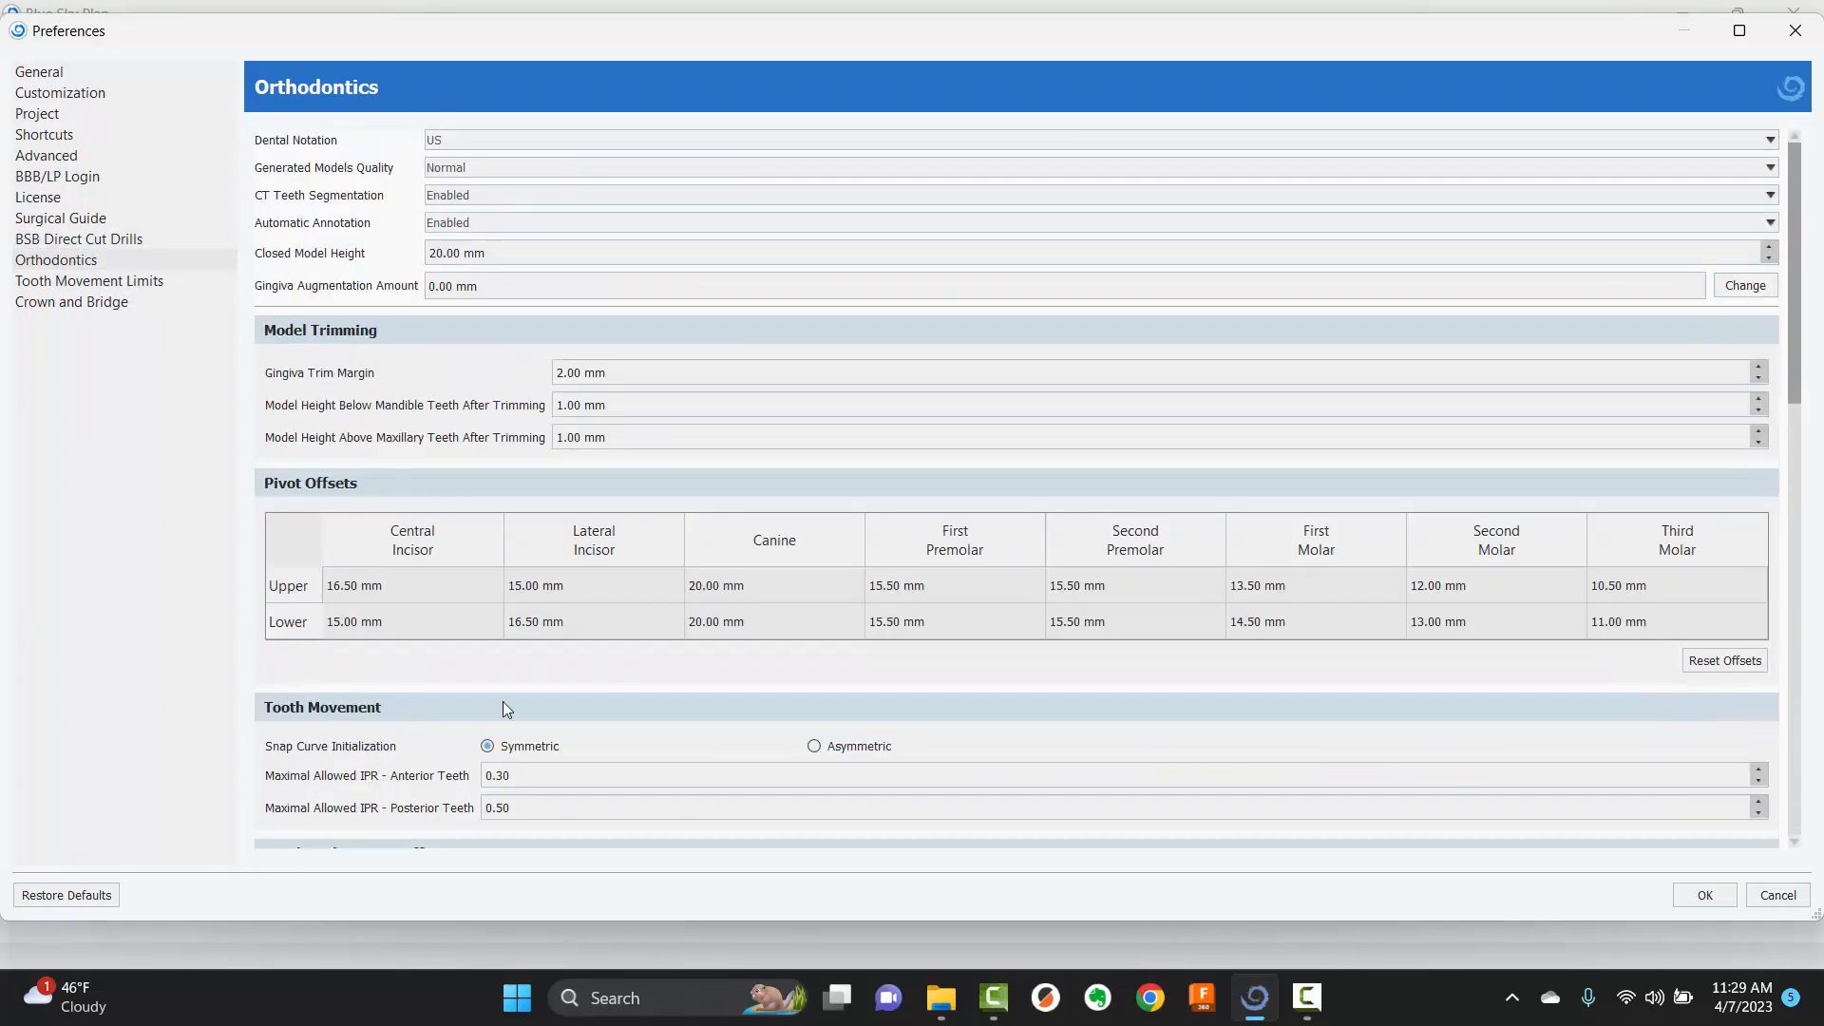
pyautogui.click(1704, 896)
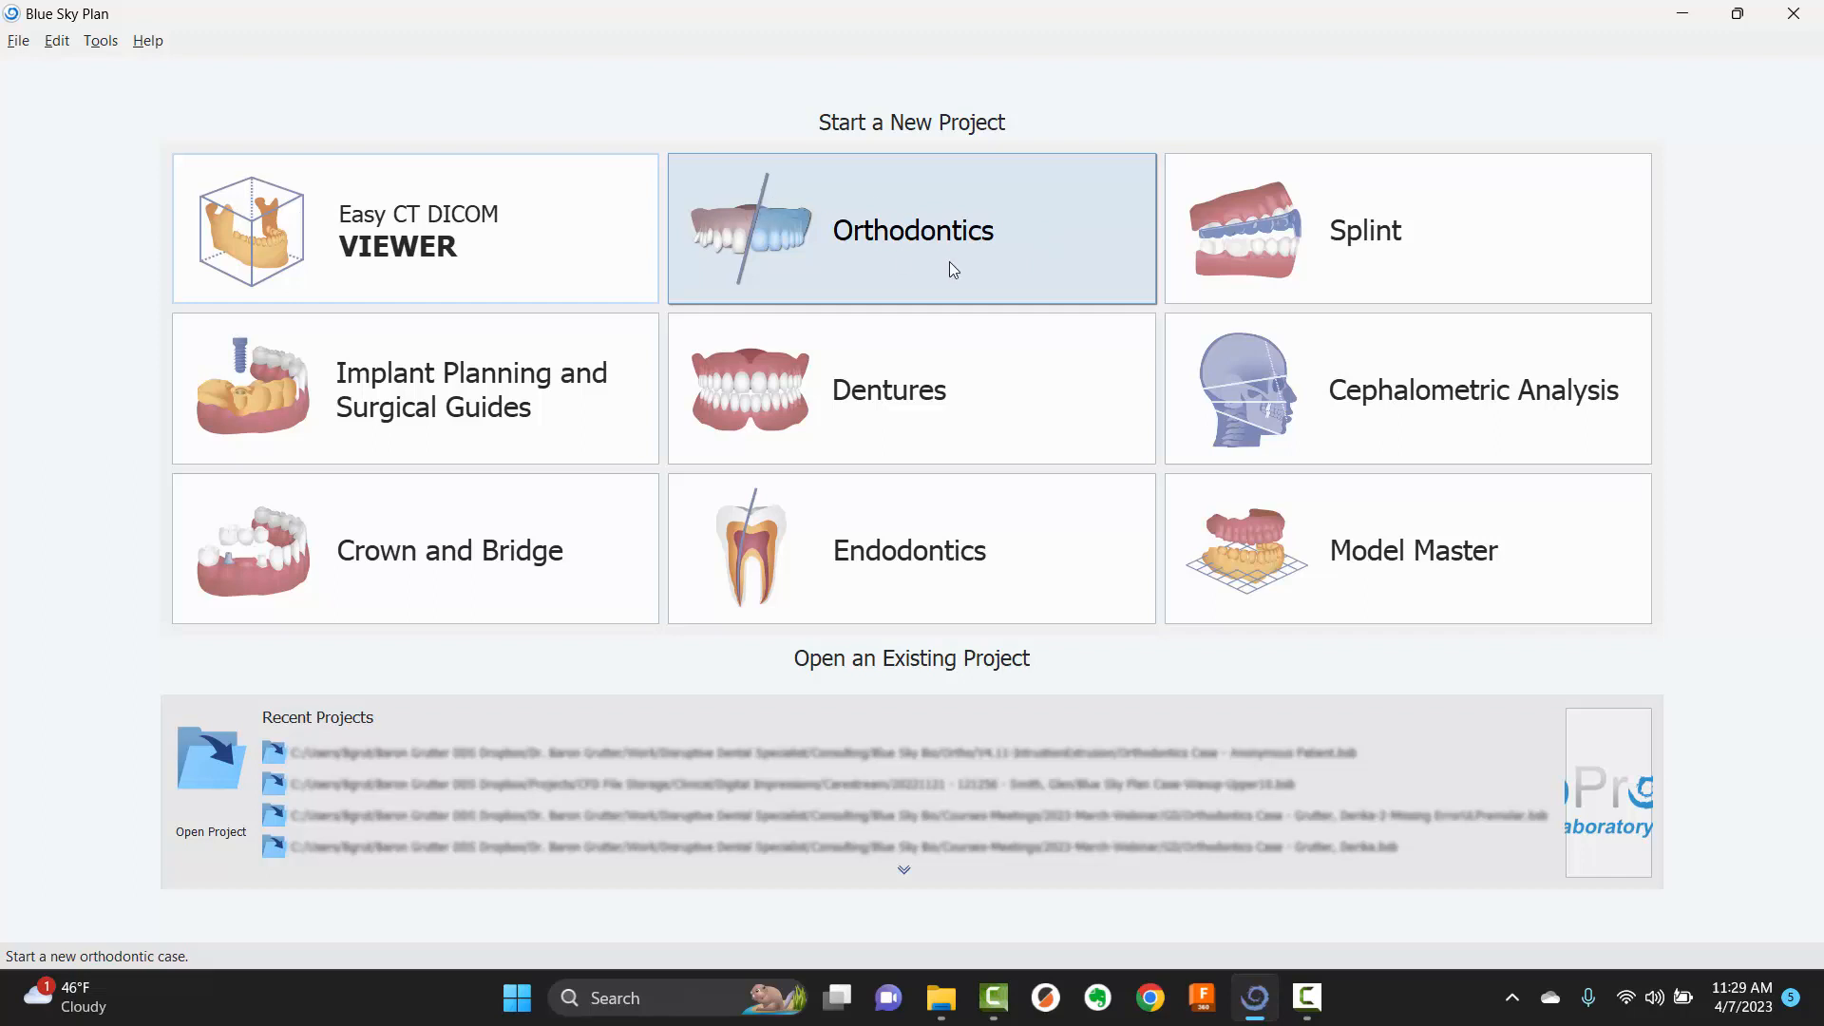
# - Start a new orthodontic aligners project based on a patient CT scan
pyautogui.click(858, 253)
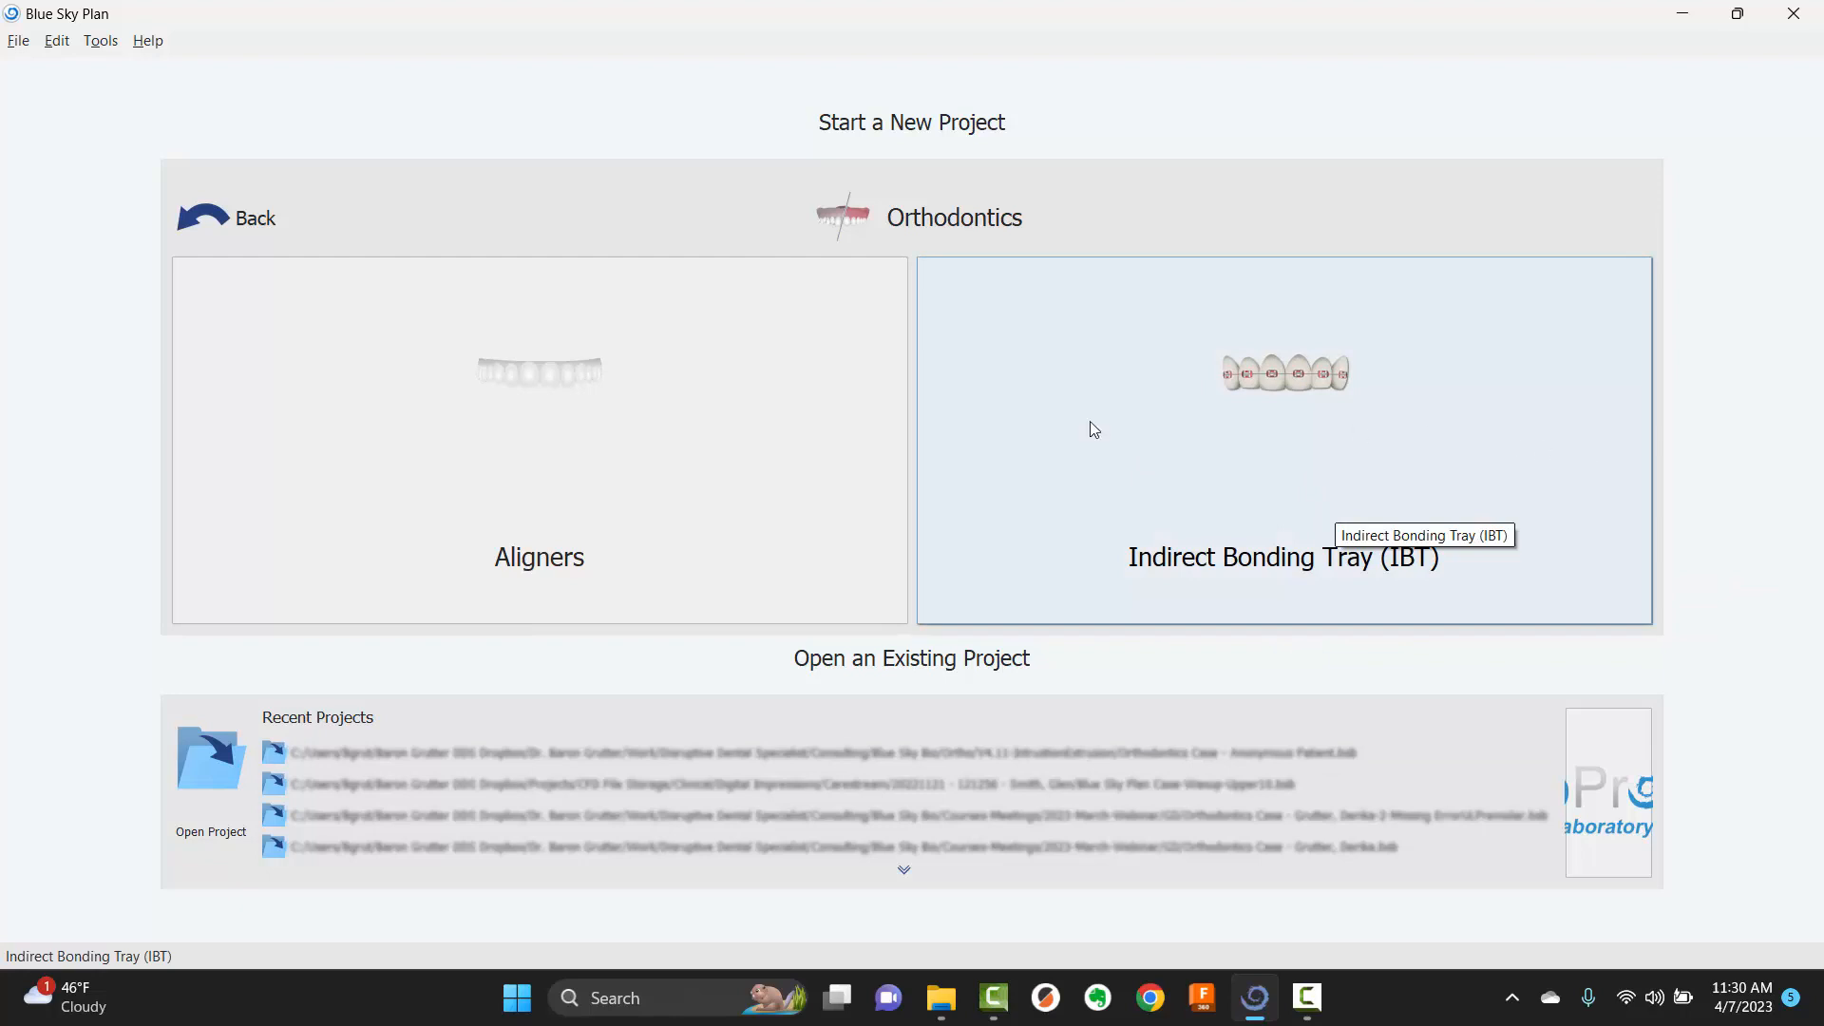
pyautogui.click(595, 441)
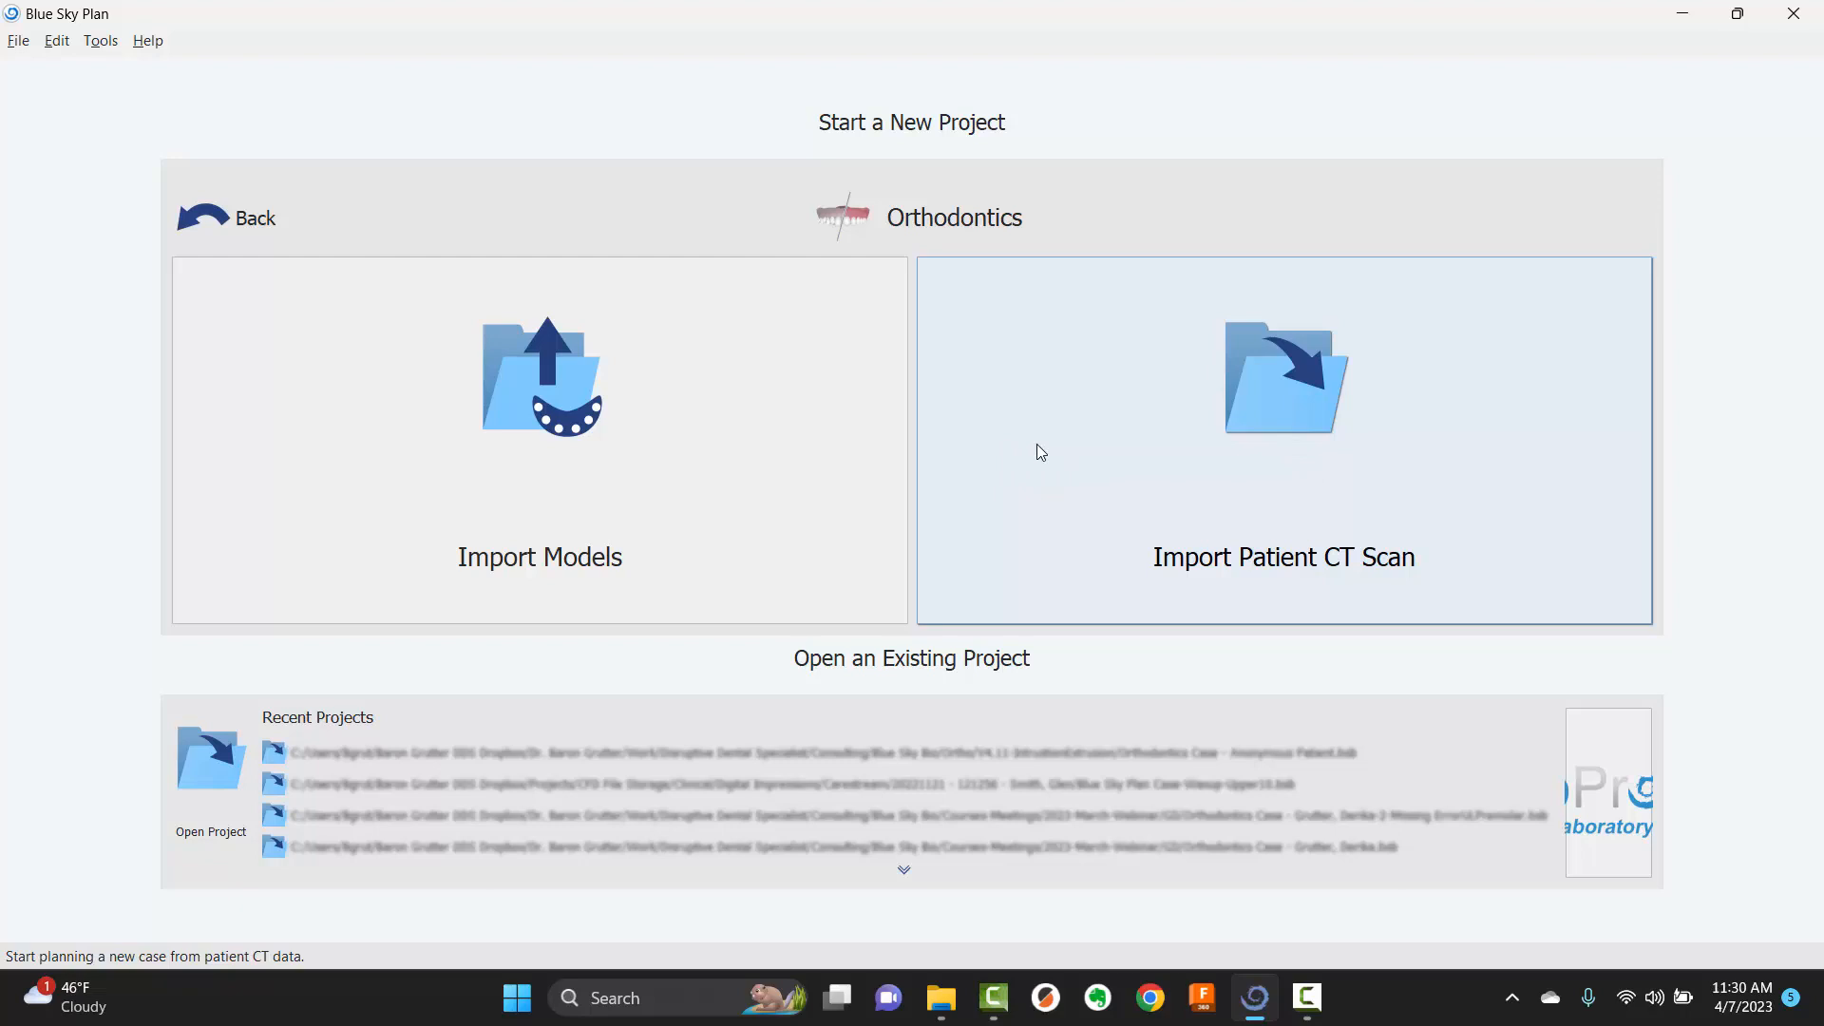
pyautogui.click(1097, 455)
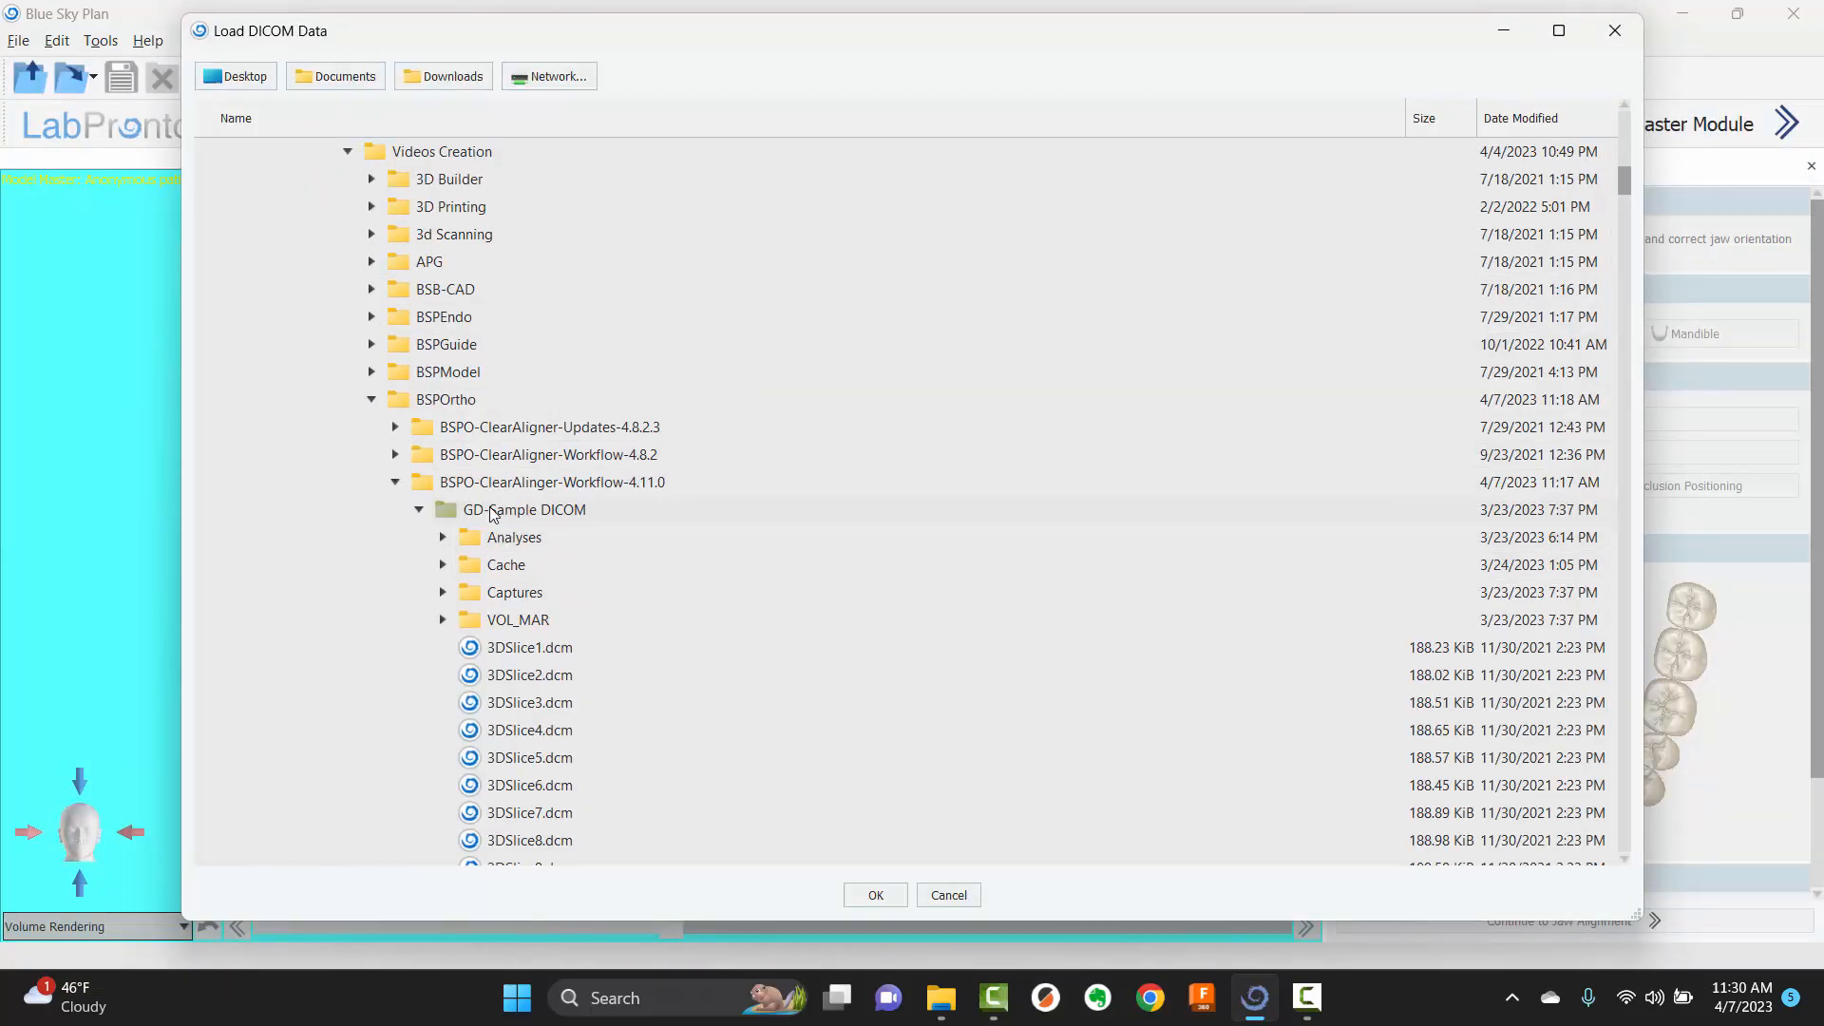
# - Load the original CT series from the GD-Sample DICOM folder at maximum quality and tilt the dataset slightly in the YZ view
pyautogui.click(896, 894)
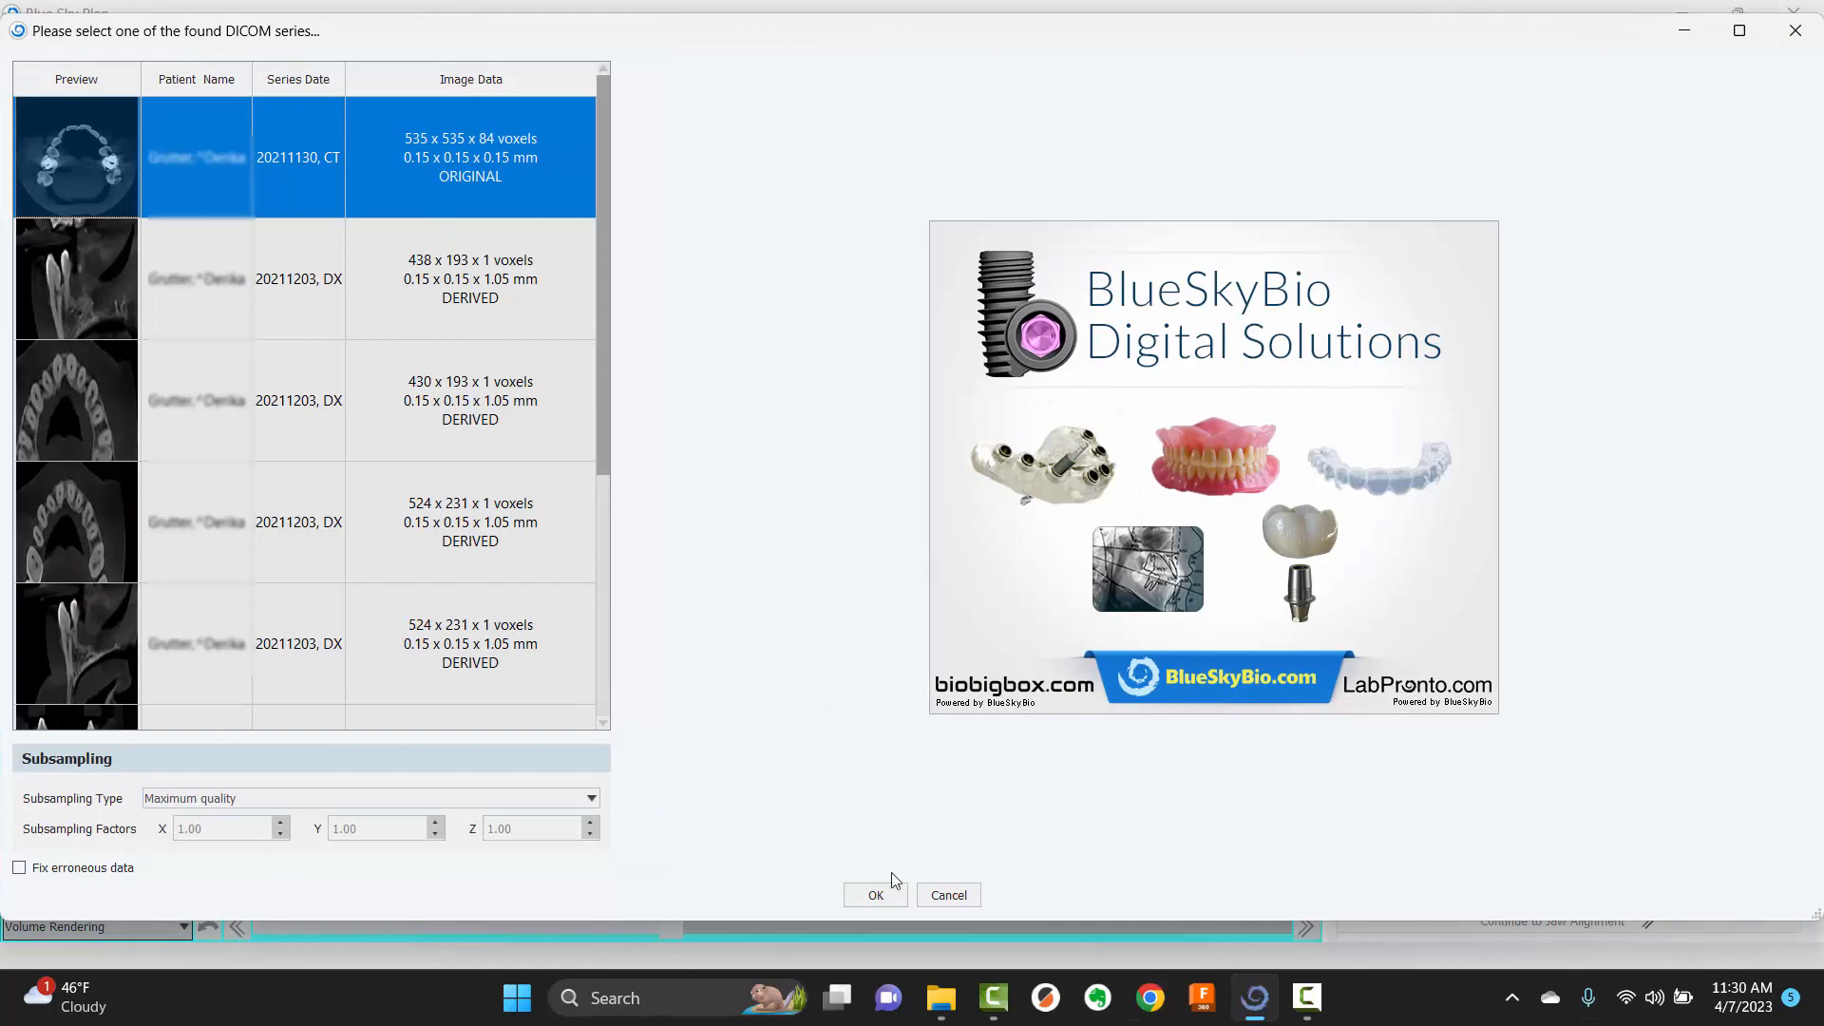
pyautogui.click(871, 895)
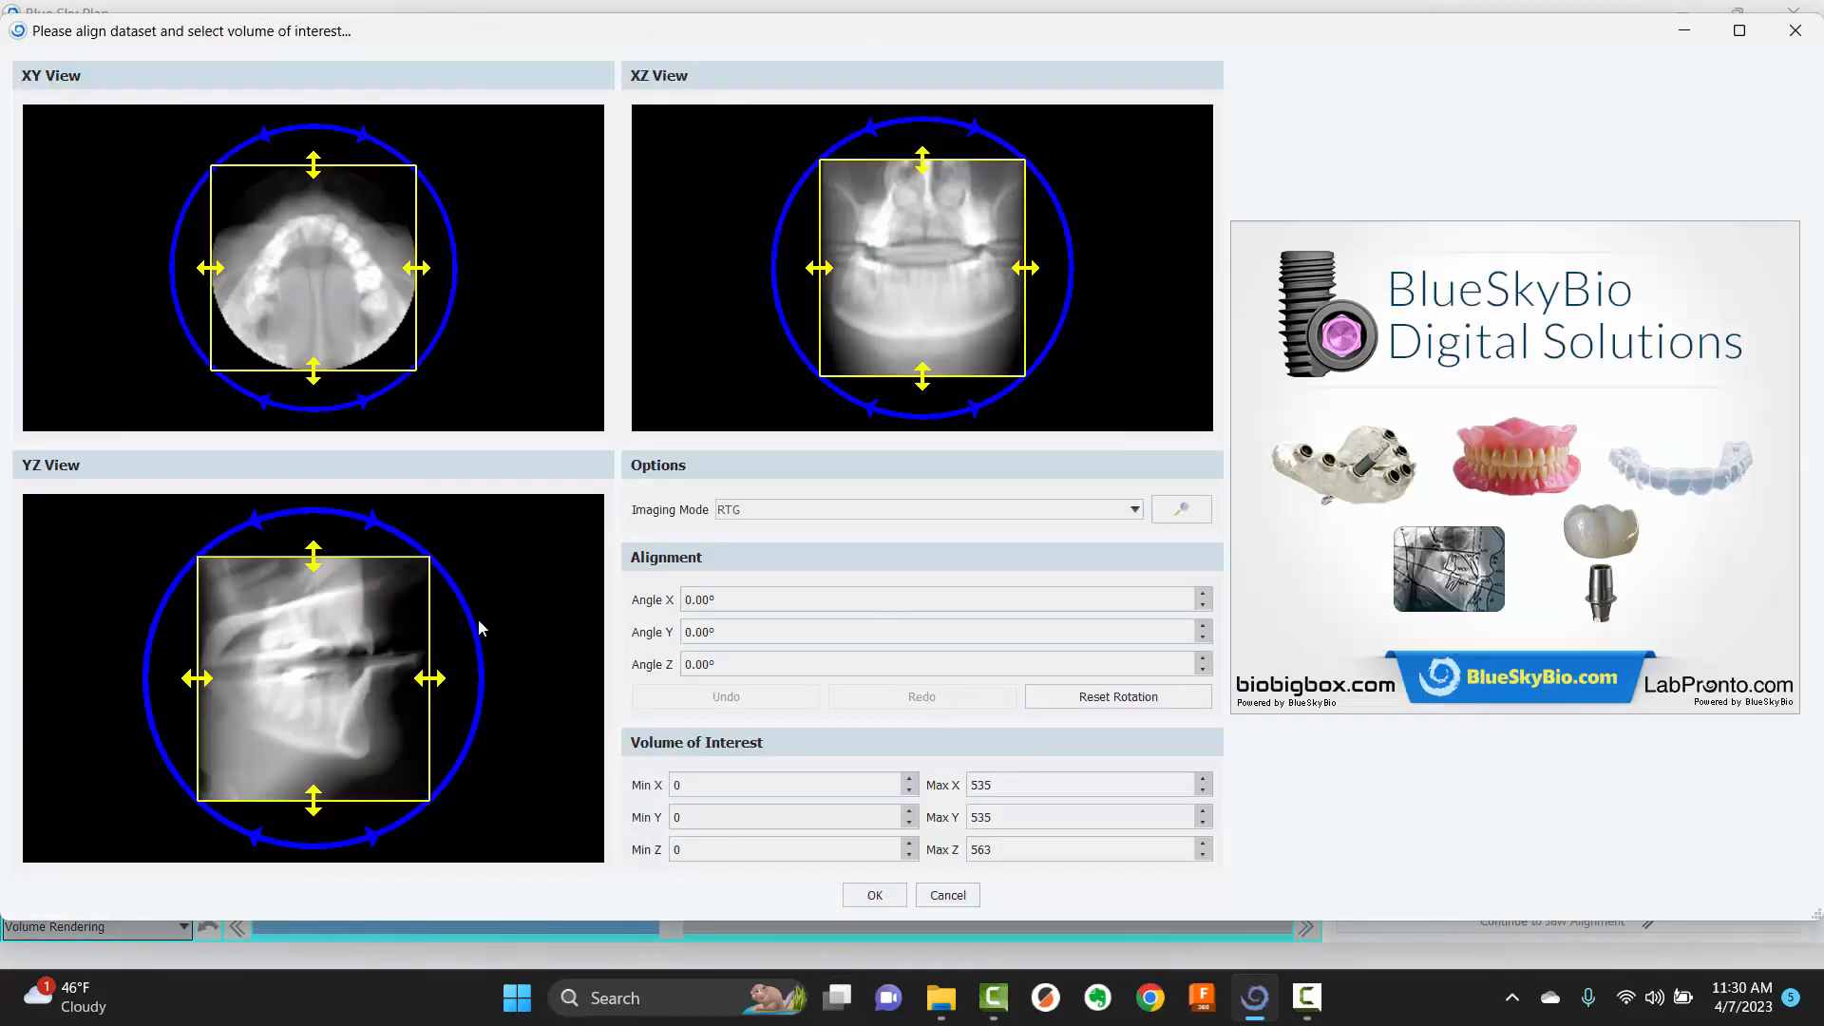
pyautogui.moveTo(476, 635)
pyautogui.mouseDown()
pyautogui.moveTo(448, 529)
pyautogui.moveTo(492, 807)
pyautogui.moveTo(488, 640)
pyautogui.mouseUp()
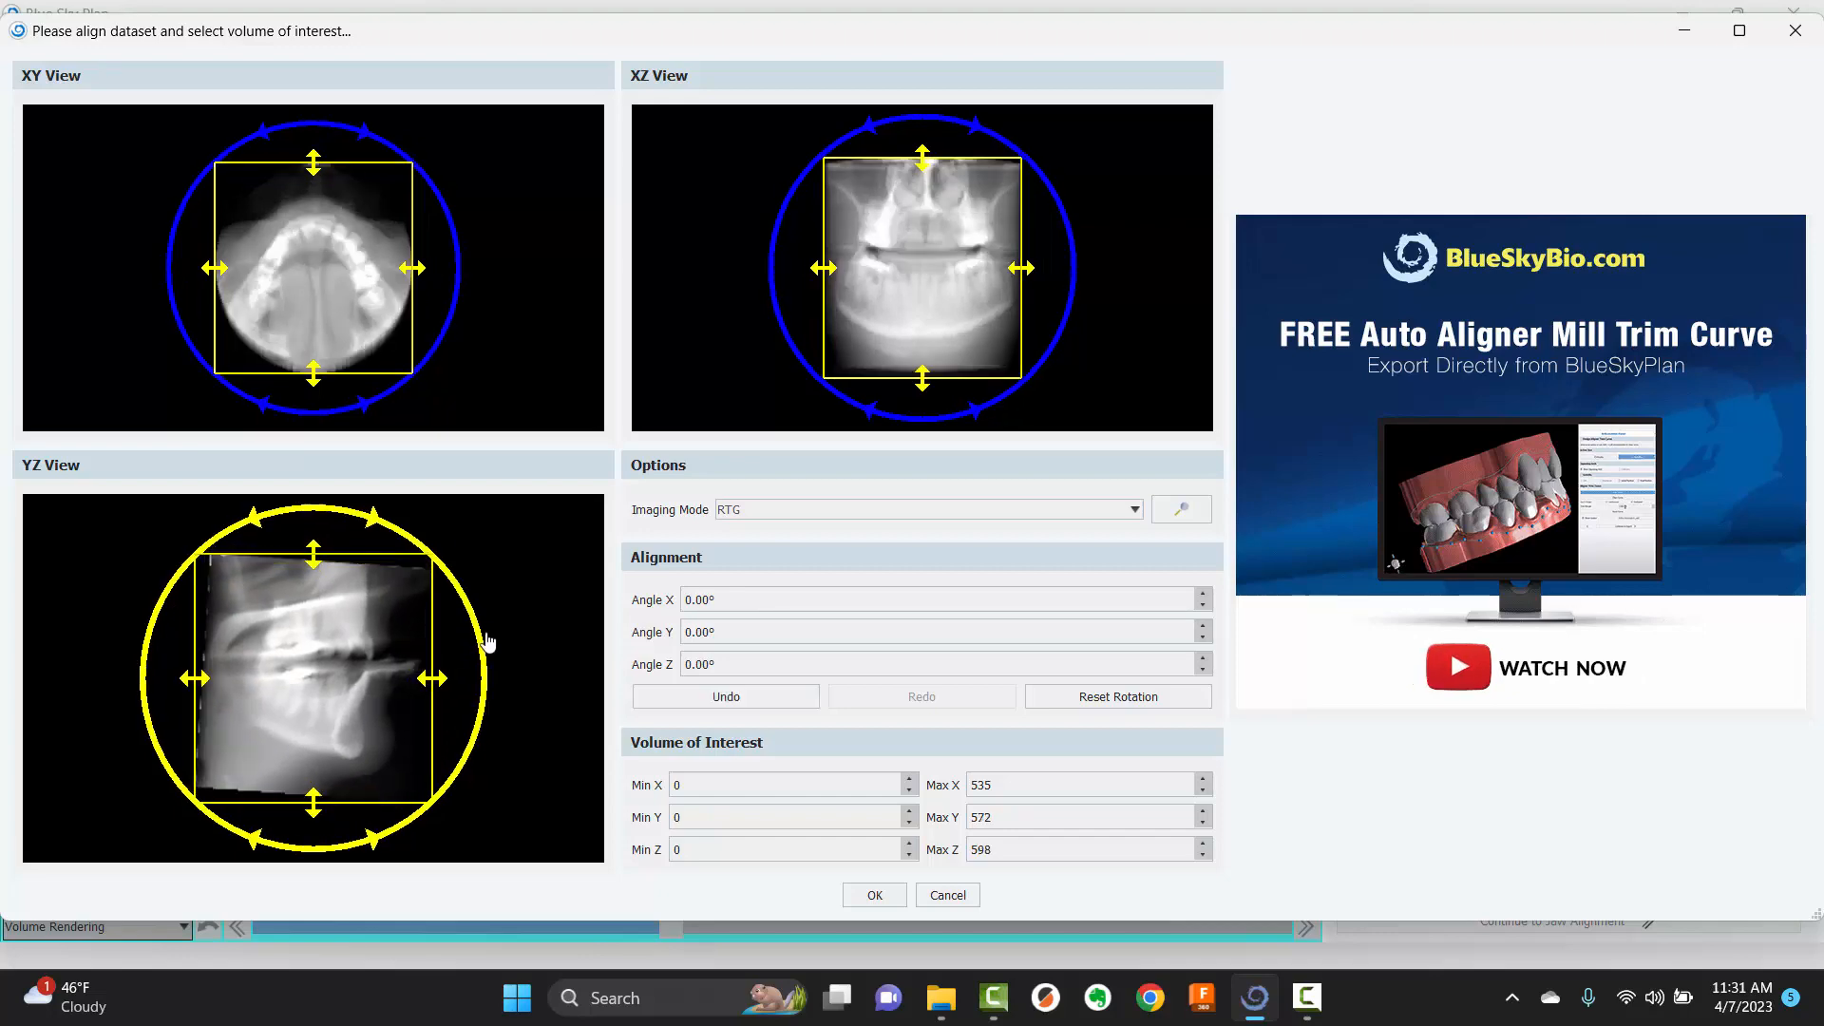
pyautogui.click(863, 894)
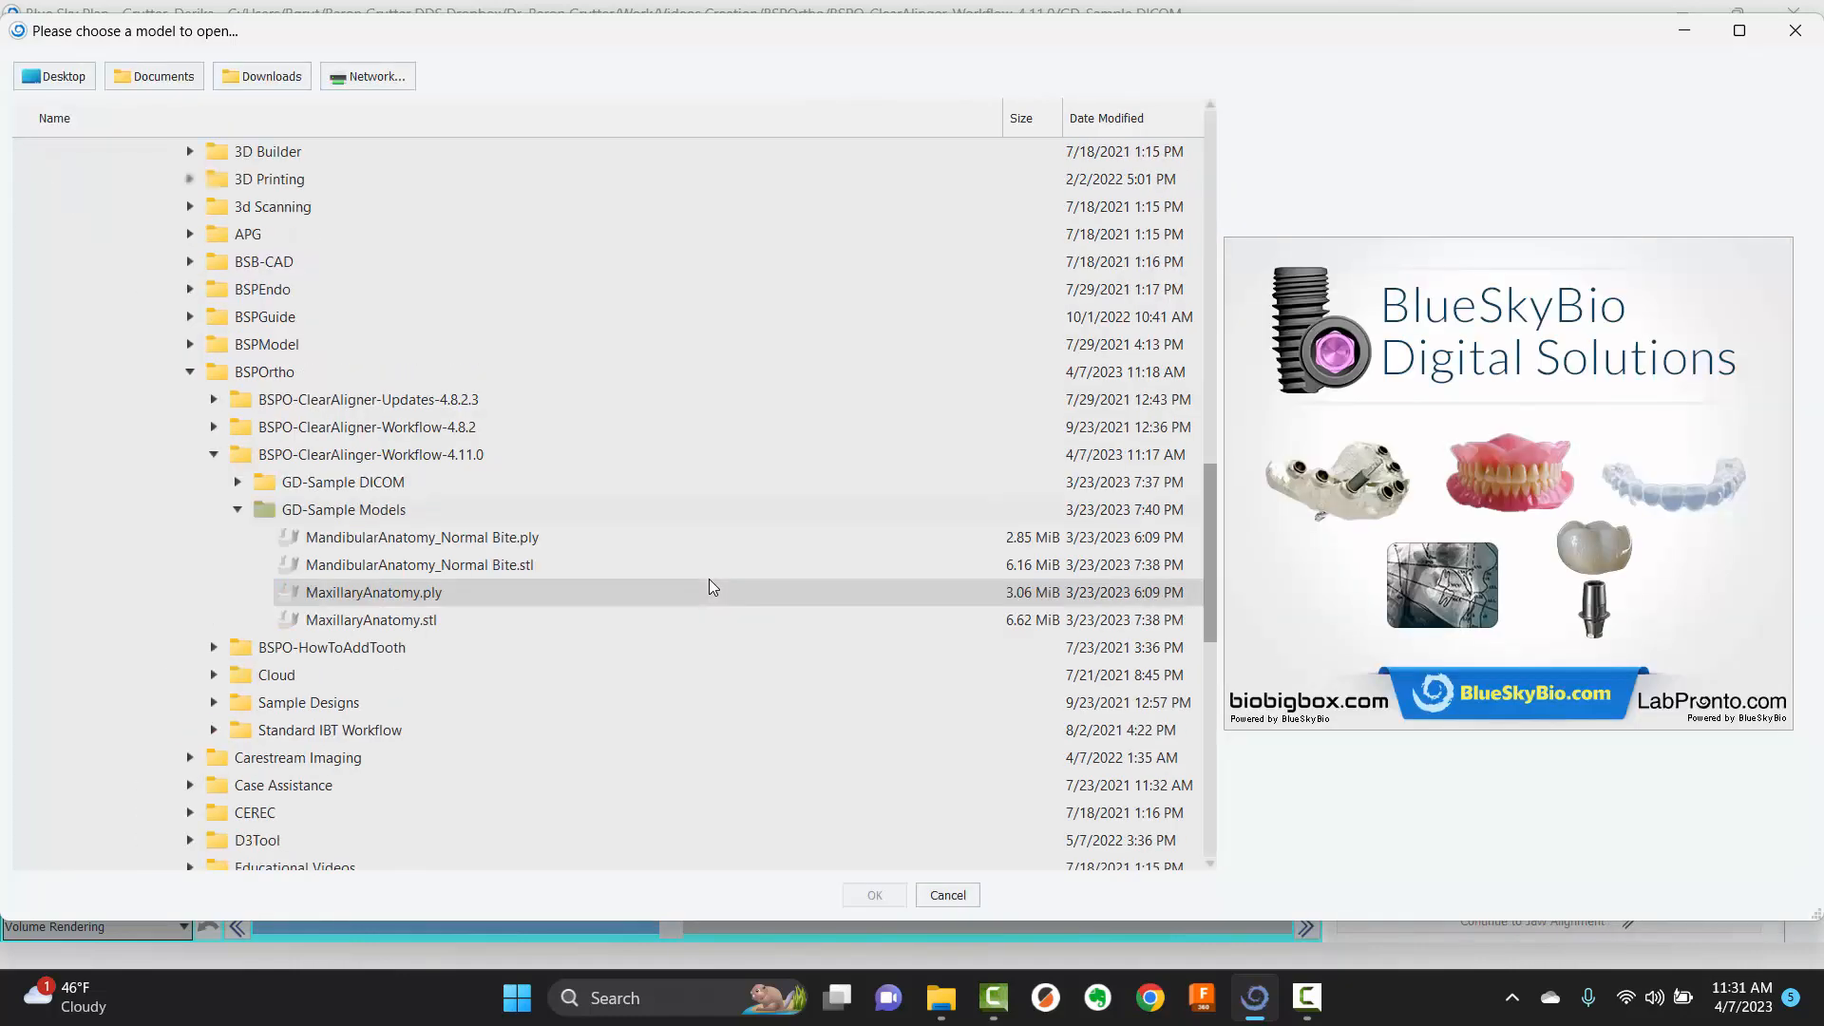
# - Import MandibularAnatomy_Normal Bite.ply and MaxillaryAnatomy.ply from GD-Sample Models, identifying the displayed upper model as the maxilla
pyautogui.click(359, 546)
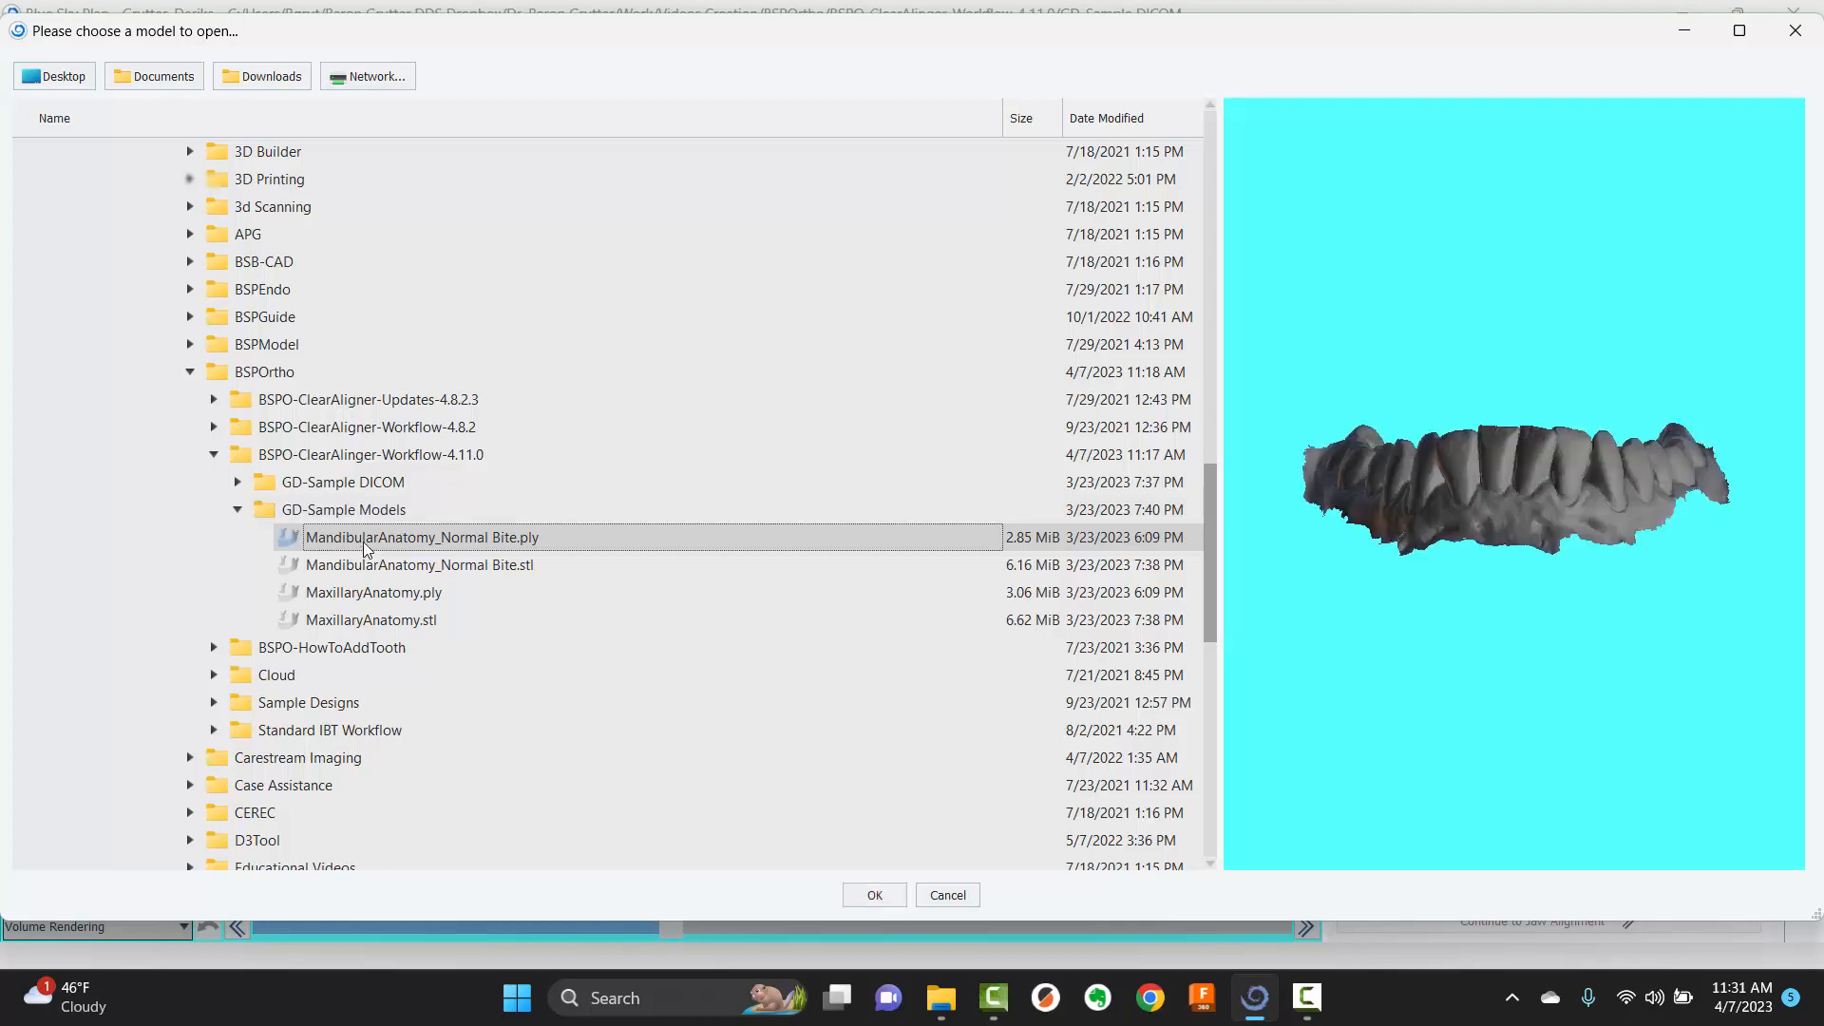
pyautogui.click(408, 591)
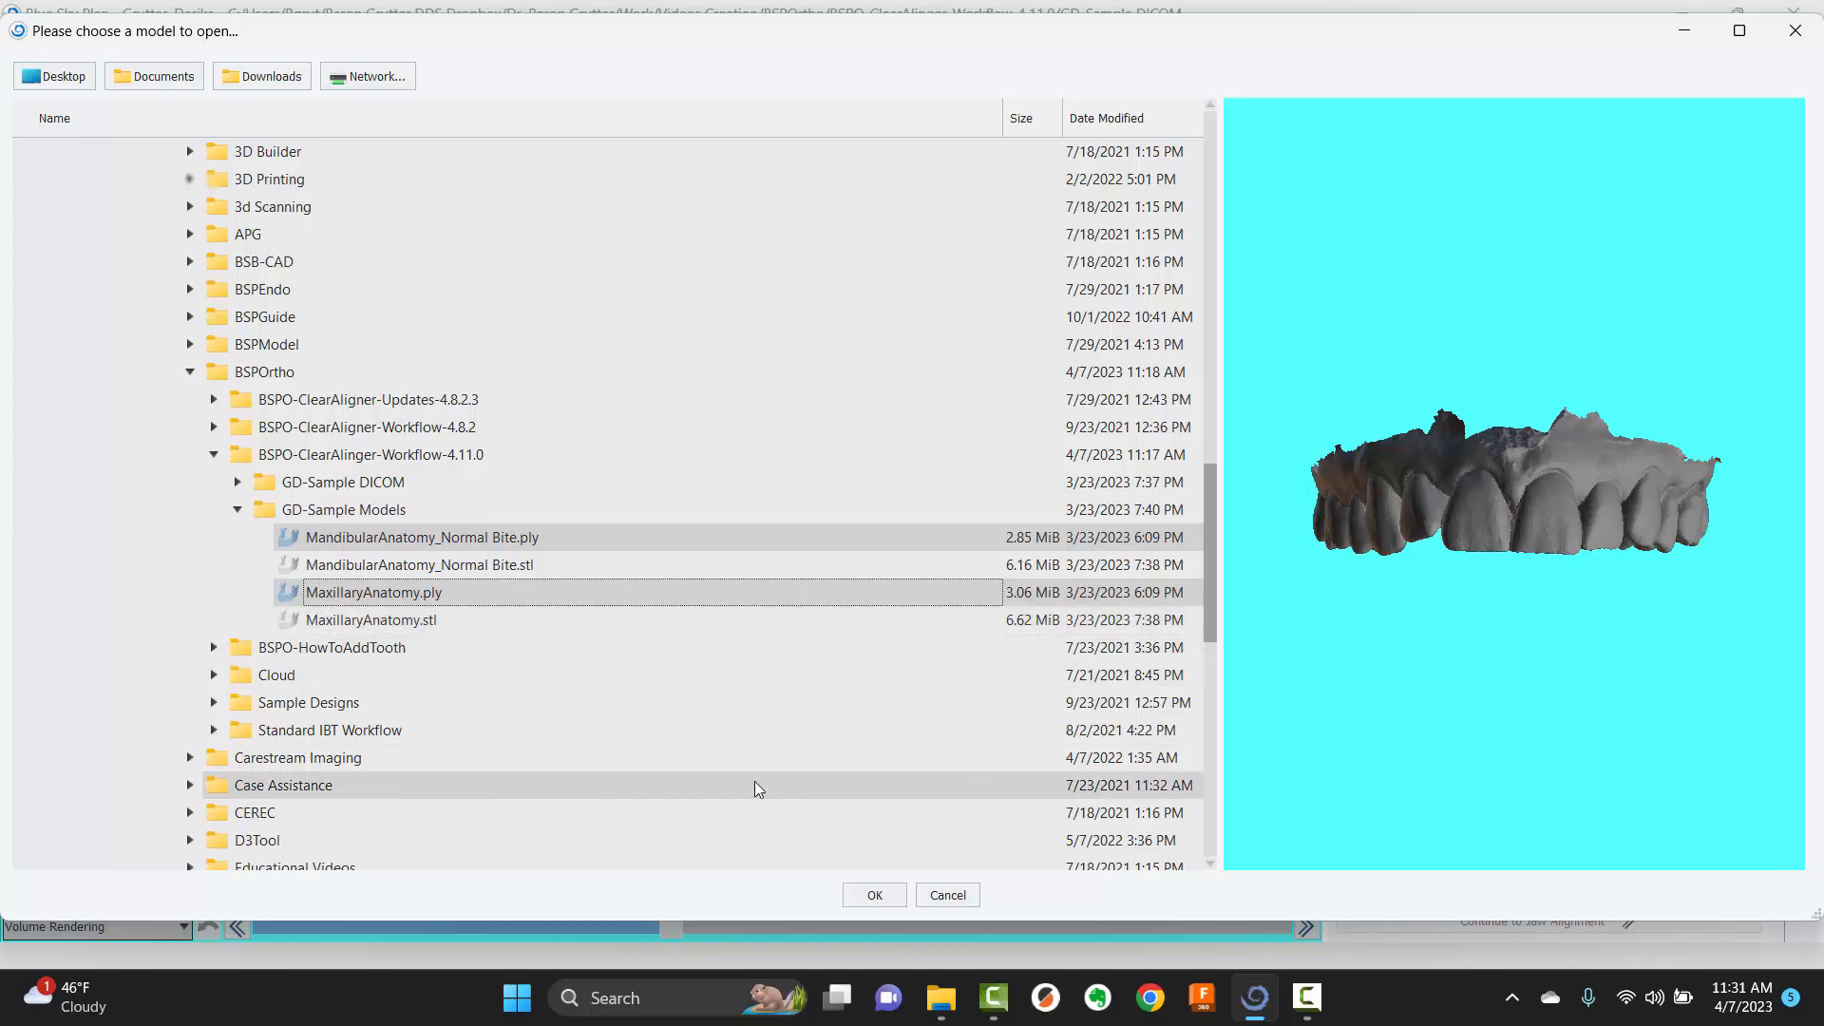
pyautogui.click(855, 897)
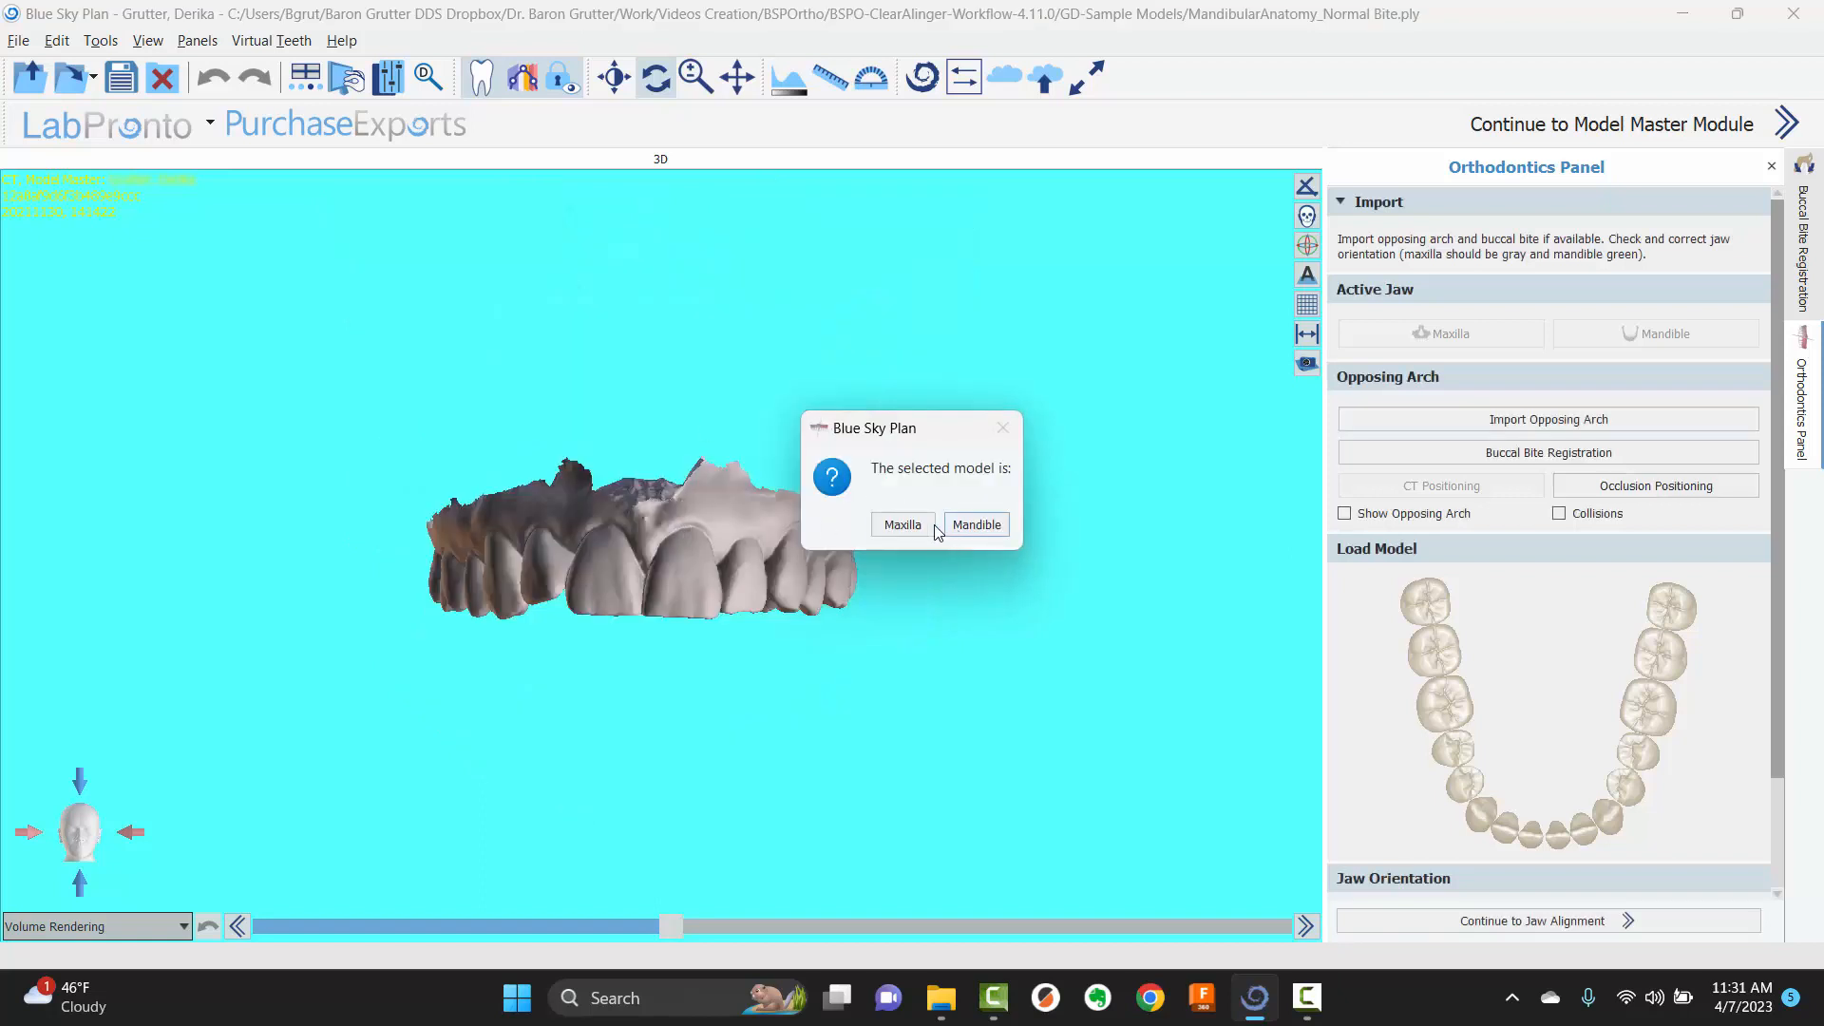
pyautogui.click(904, 525)
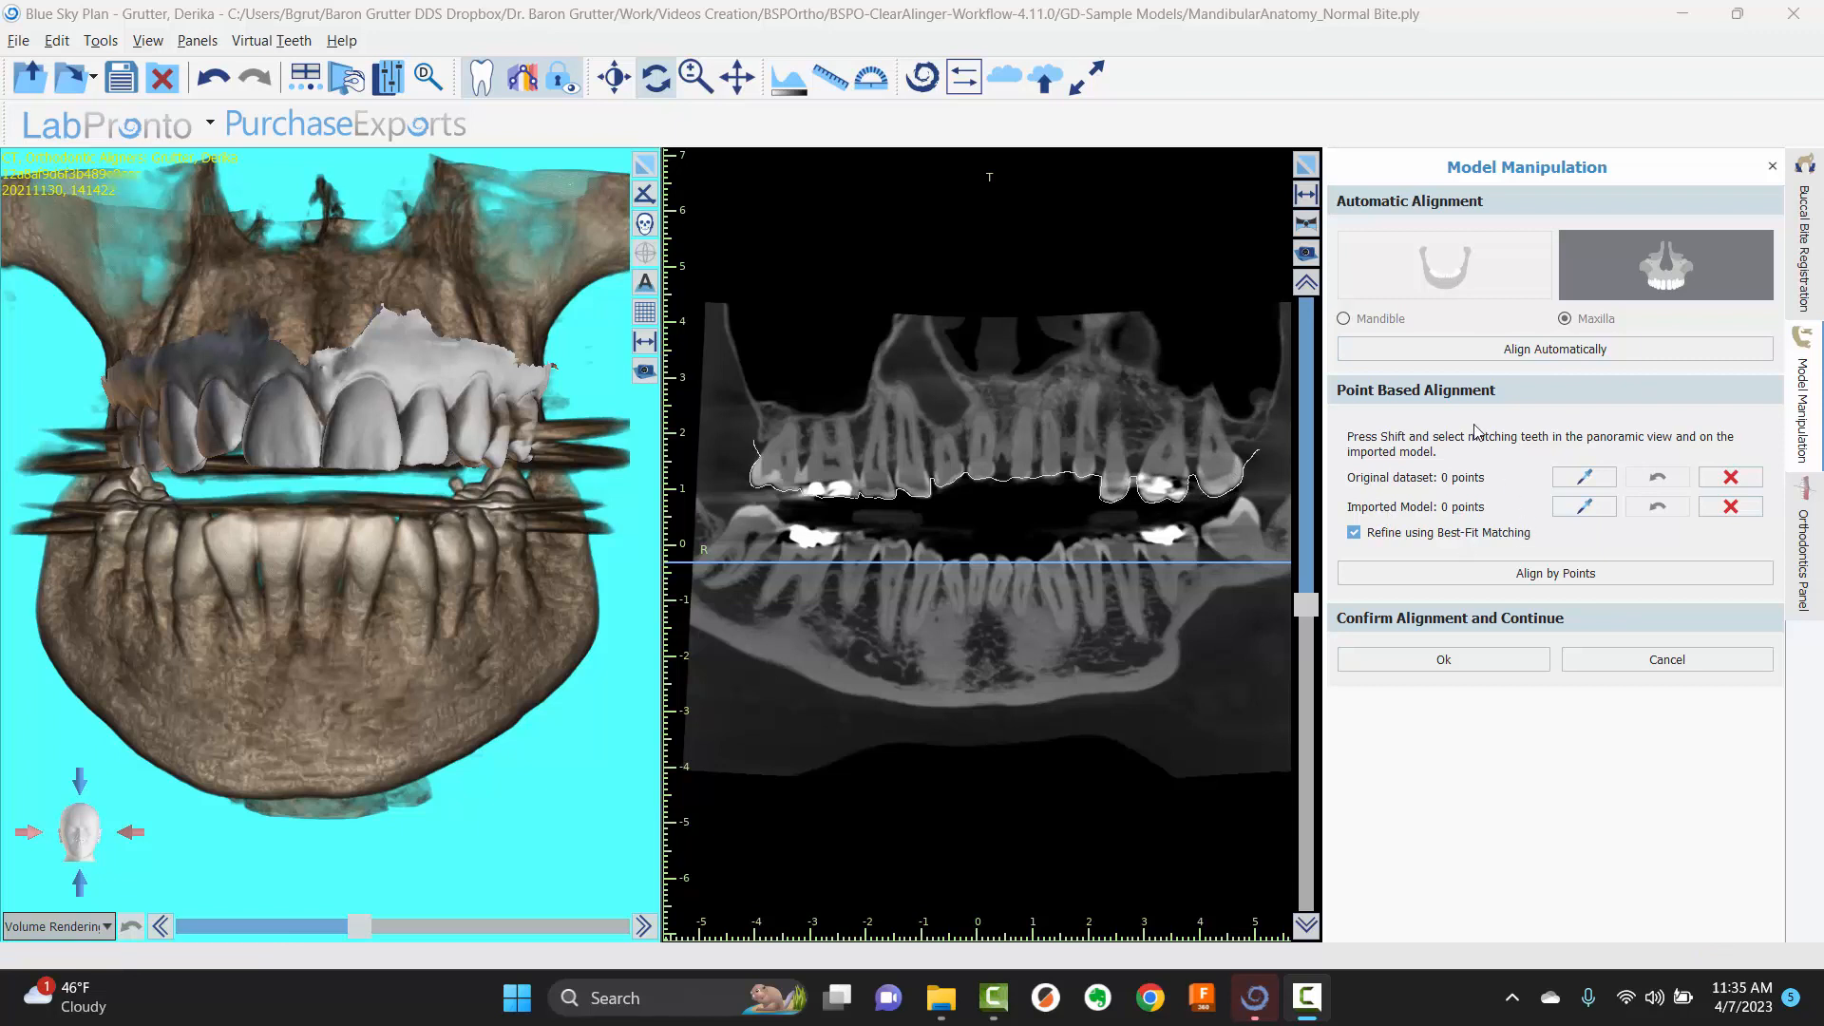
# - Accept the maxilla and mandible alignments to the CT scan and continue to jaw alignment
pyautogui.click(1492, 671)
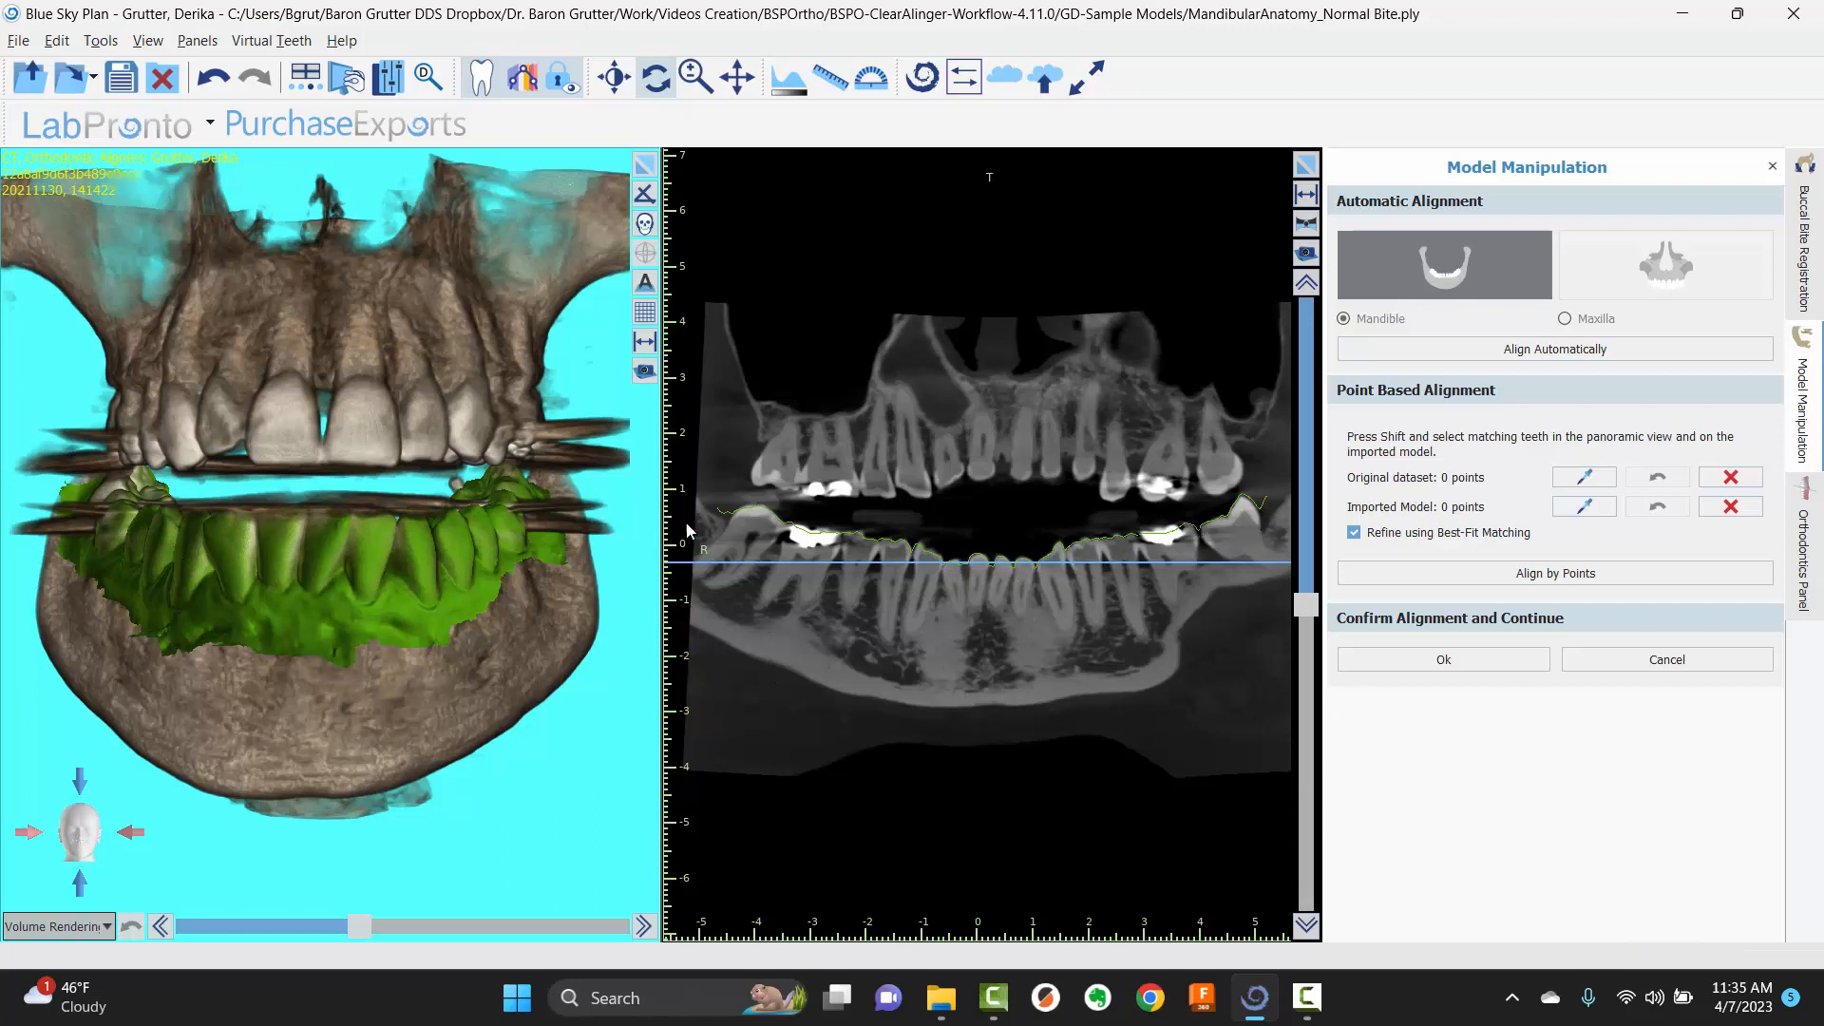
pyautogui.click(1515, 672)
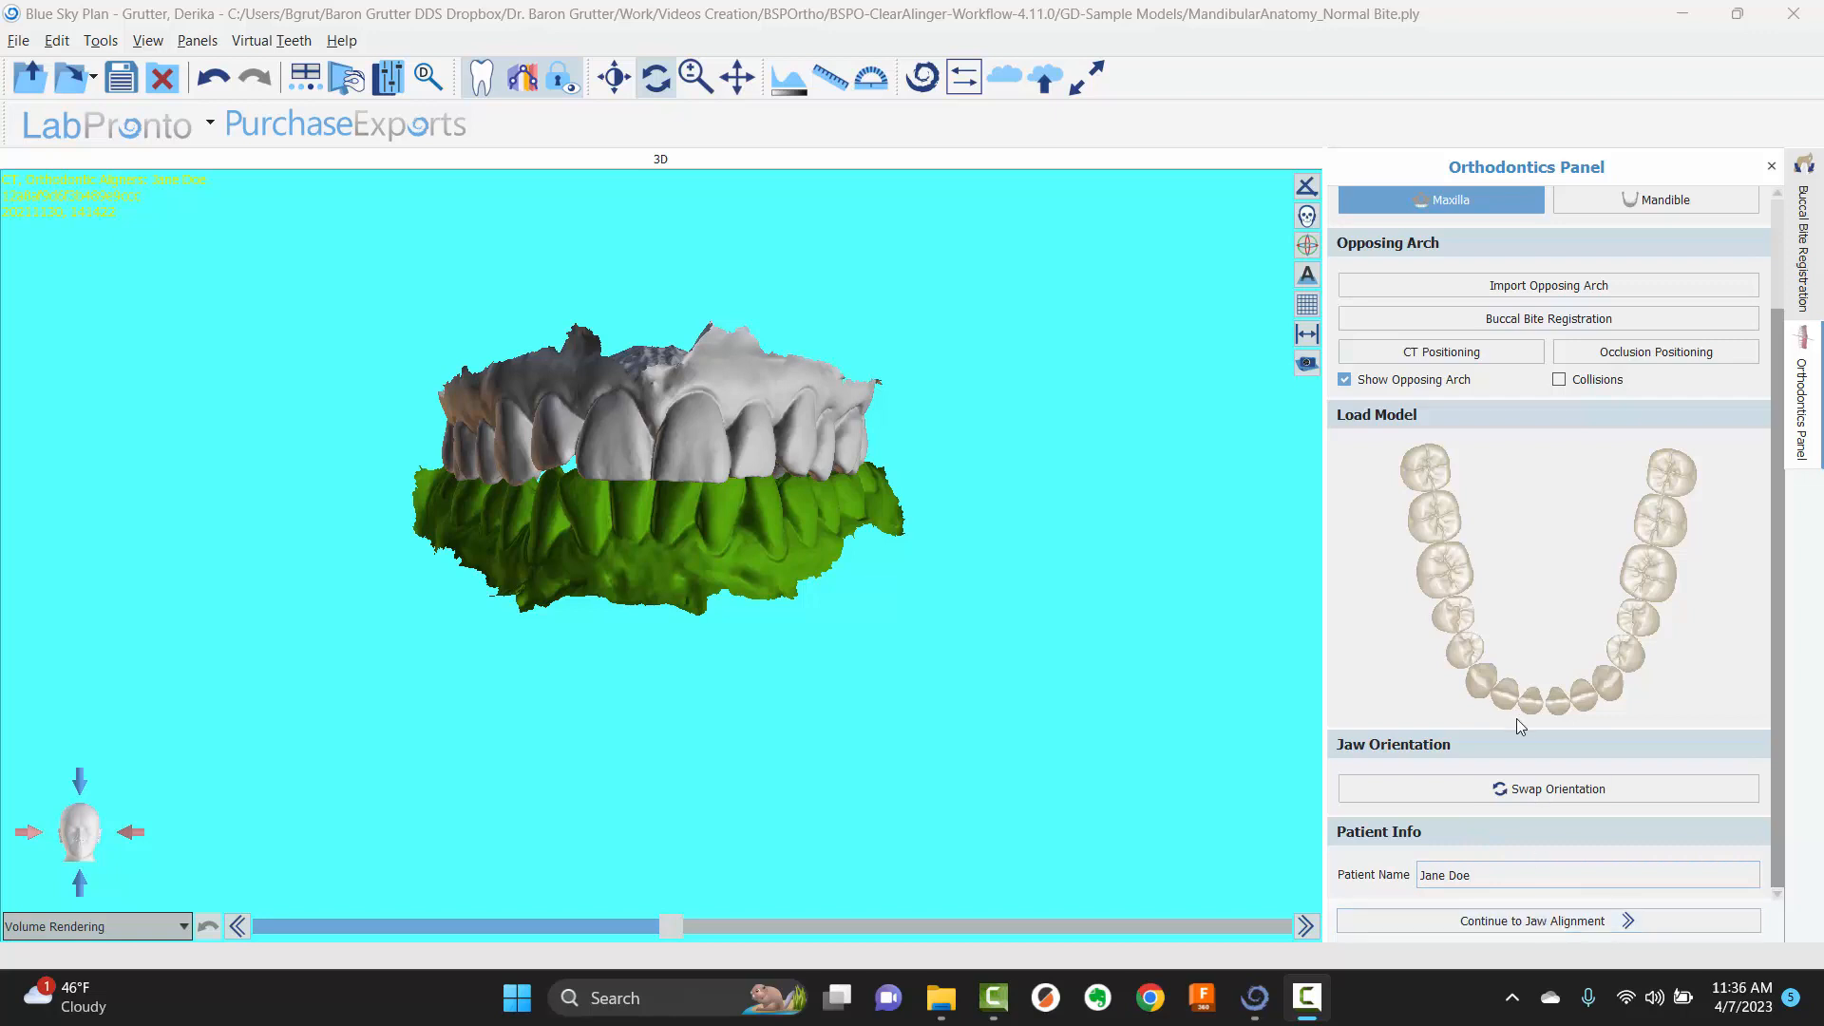
pyautogui.click(1535, 920)
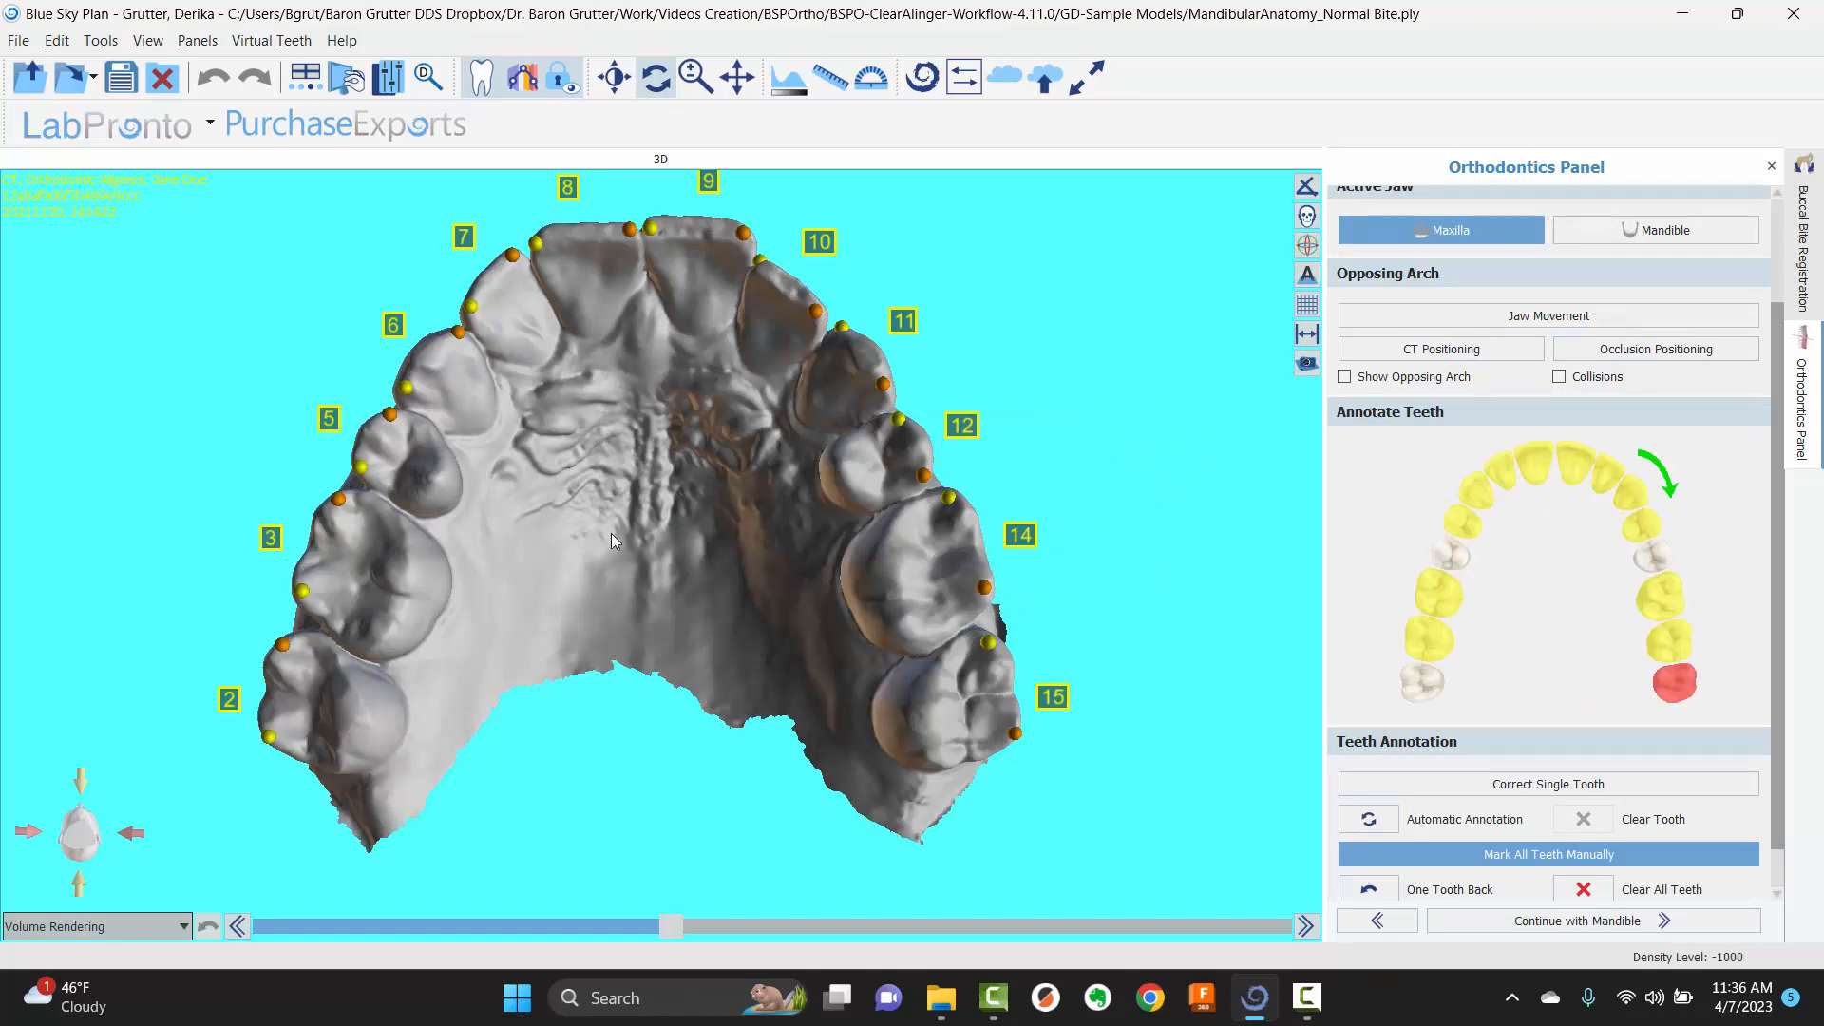
# - Inspect the automatic maxillary tooth annotation and move the orange marker on tooth 5 and the yellow marker on tooth 8 to the tooth edges
pyautogui.scroll(5, 568, 498)
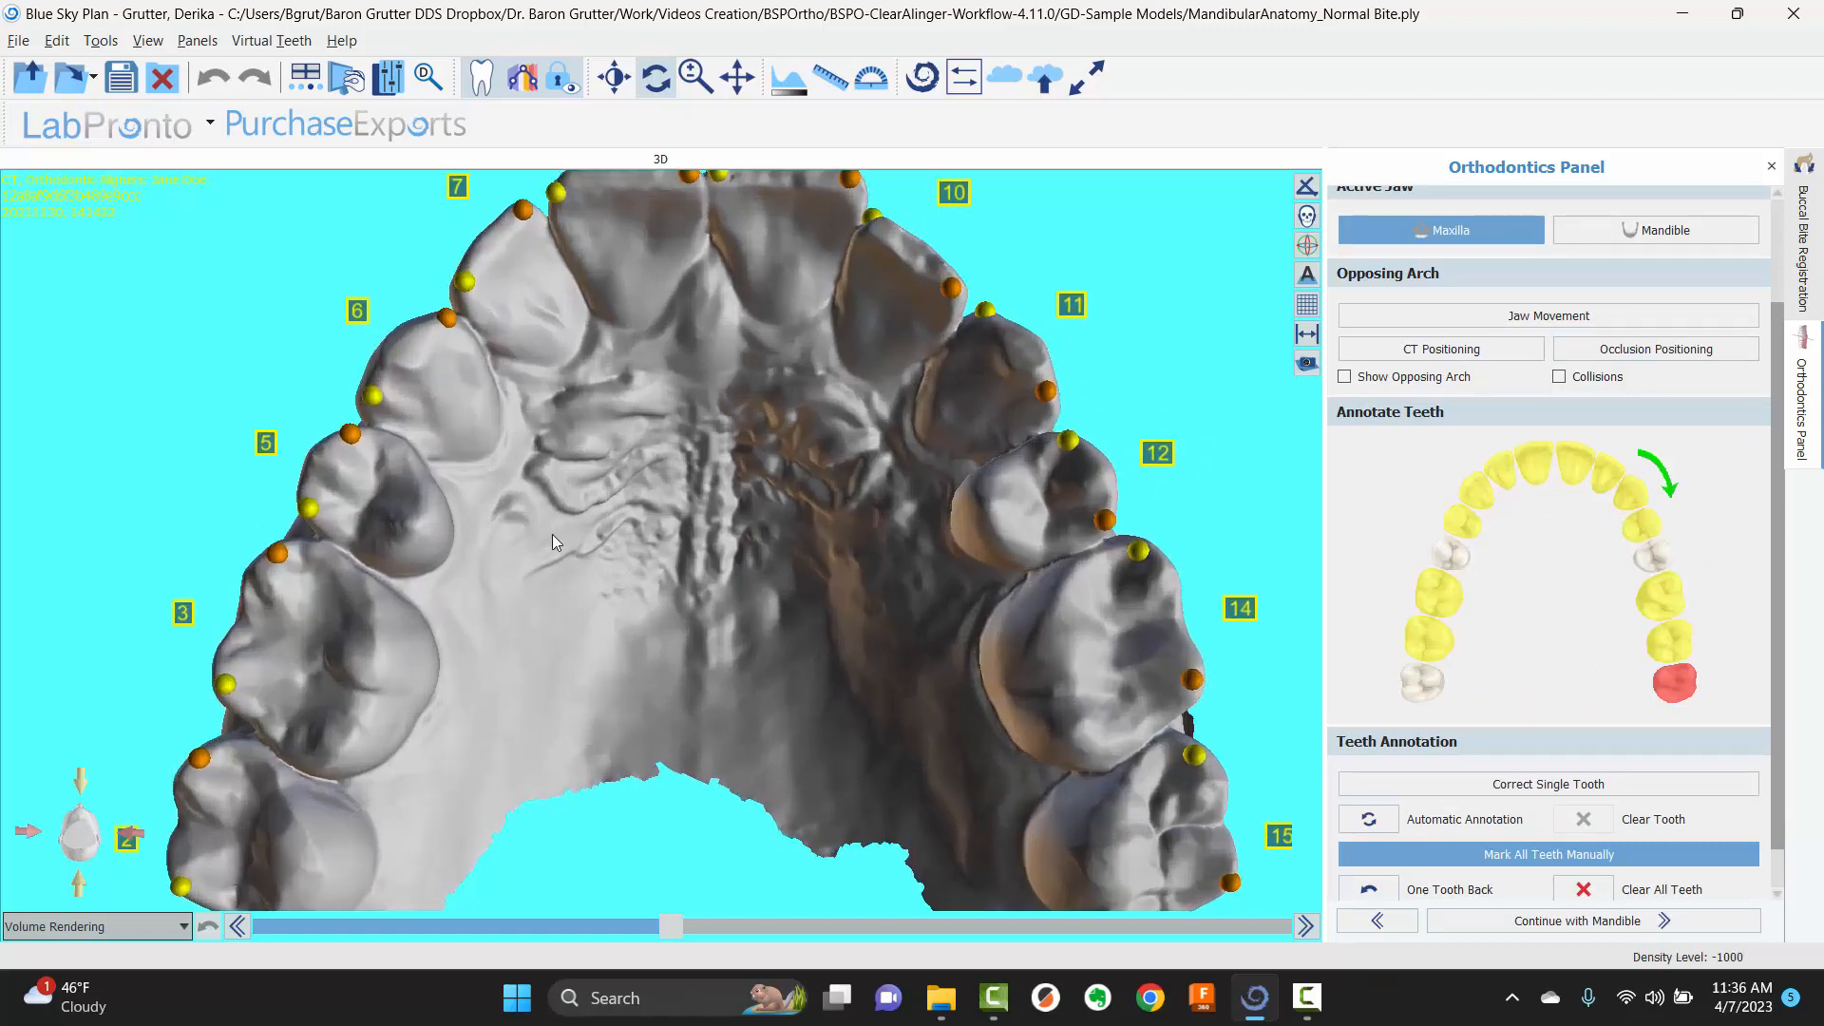
pyautogui.scroll(-3, 553, 537)
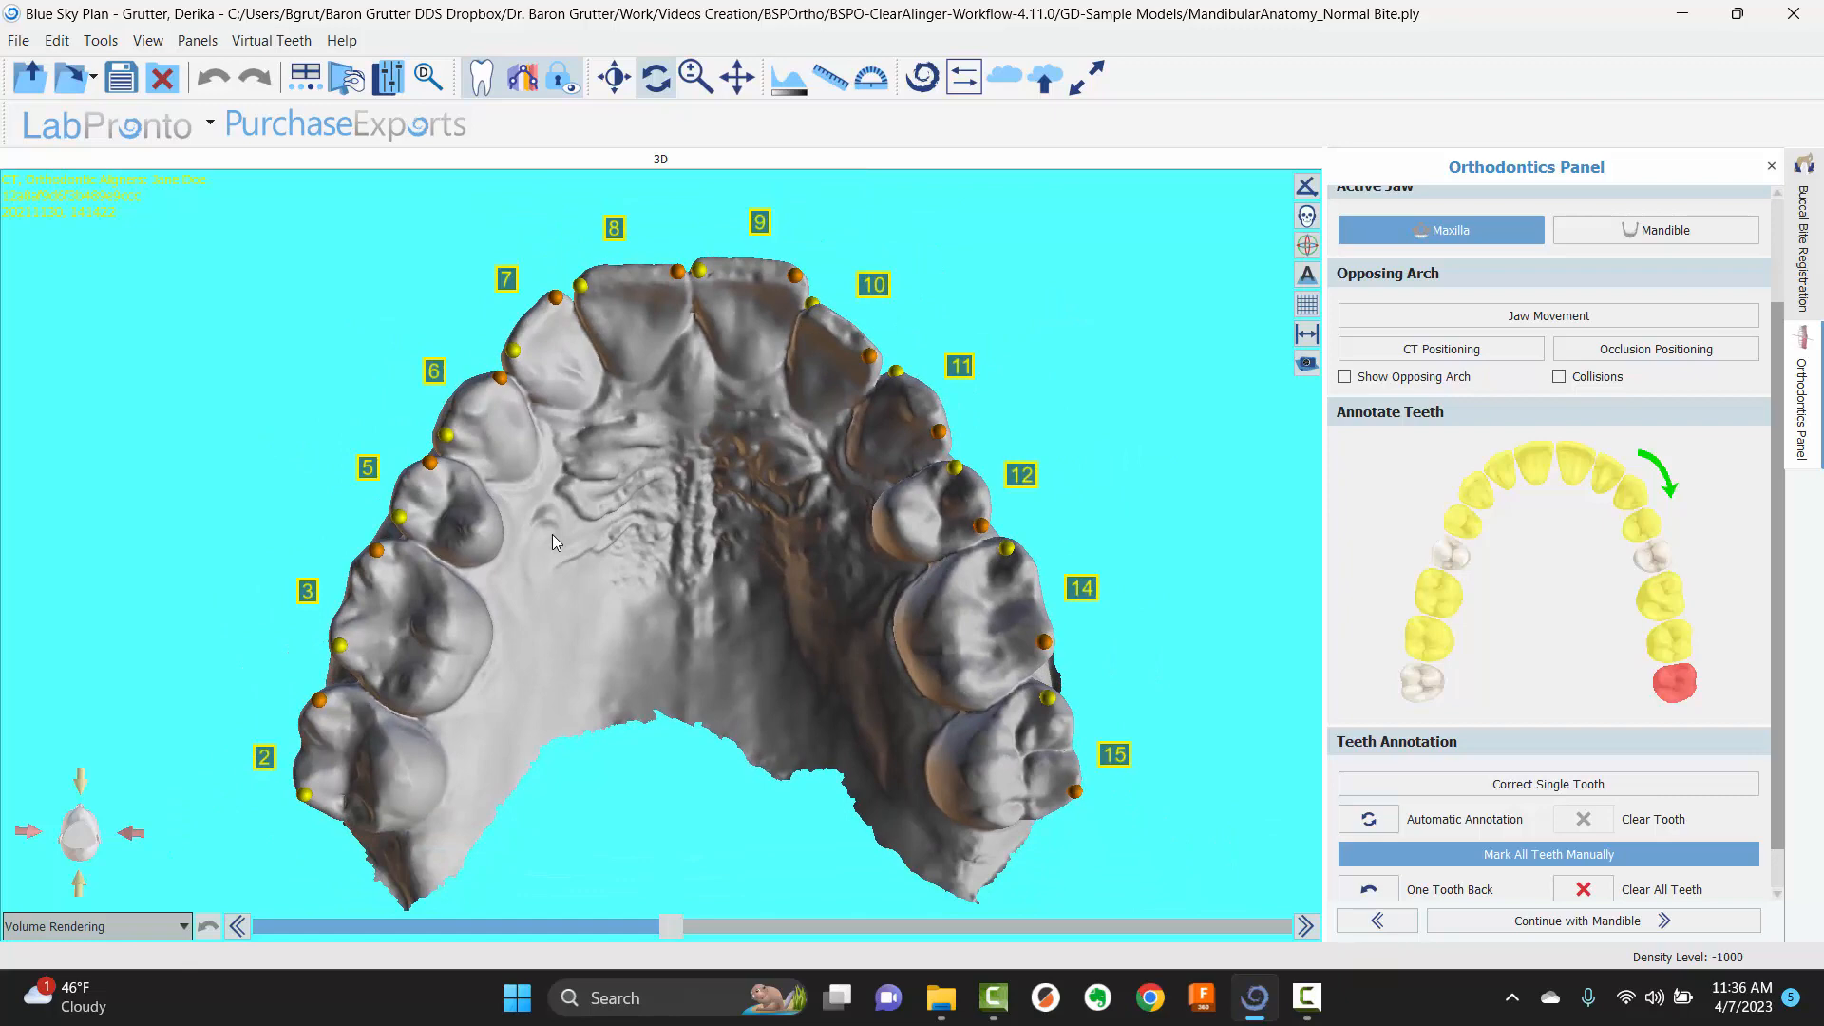
pyautogui.moveTo(631, 448); pyautogui.dragTo(763, 407, button='middle')
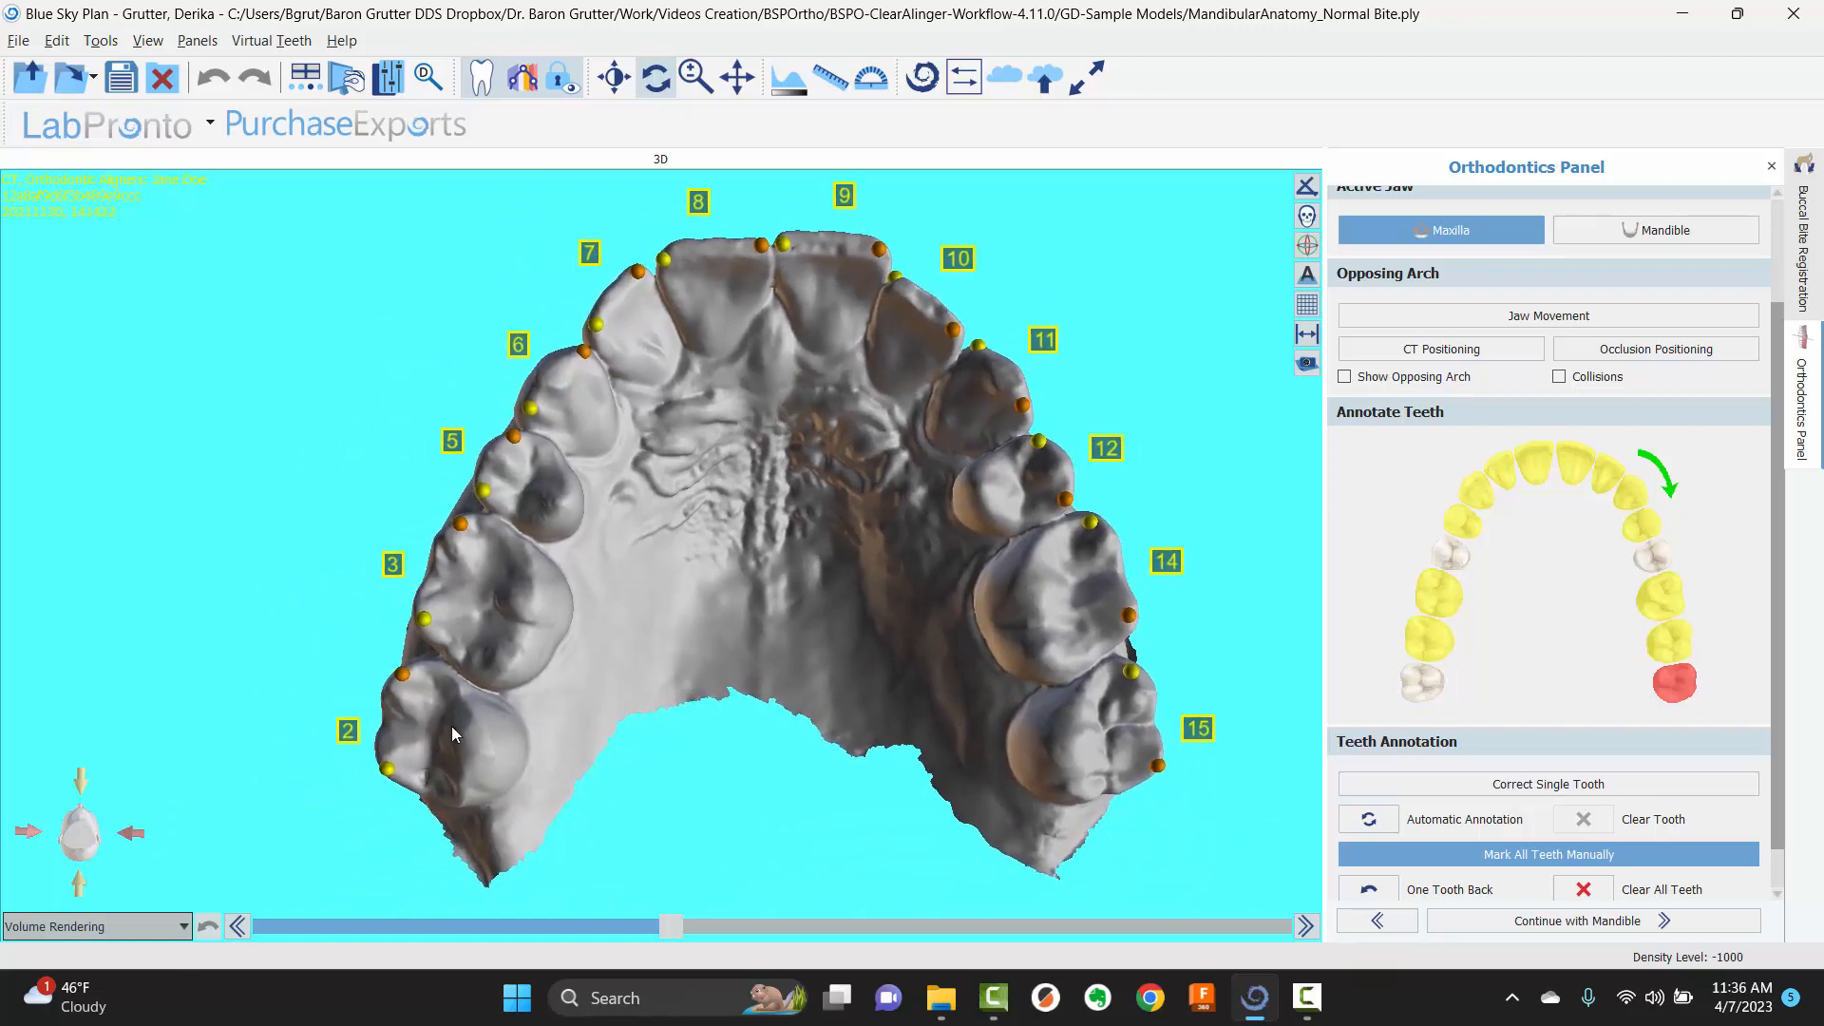
pyautogui.scroll(3, 578, 546)
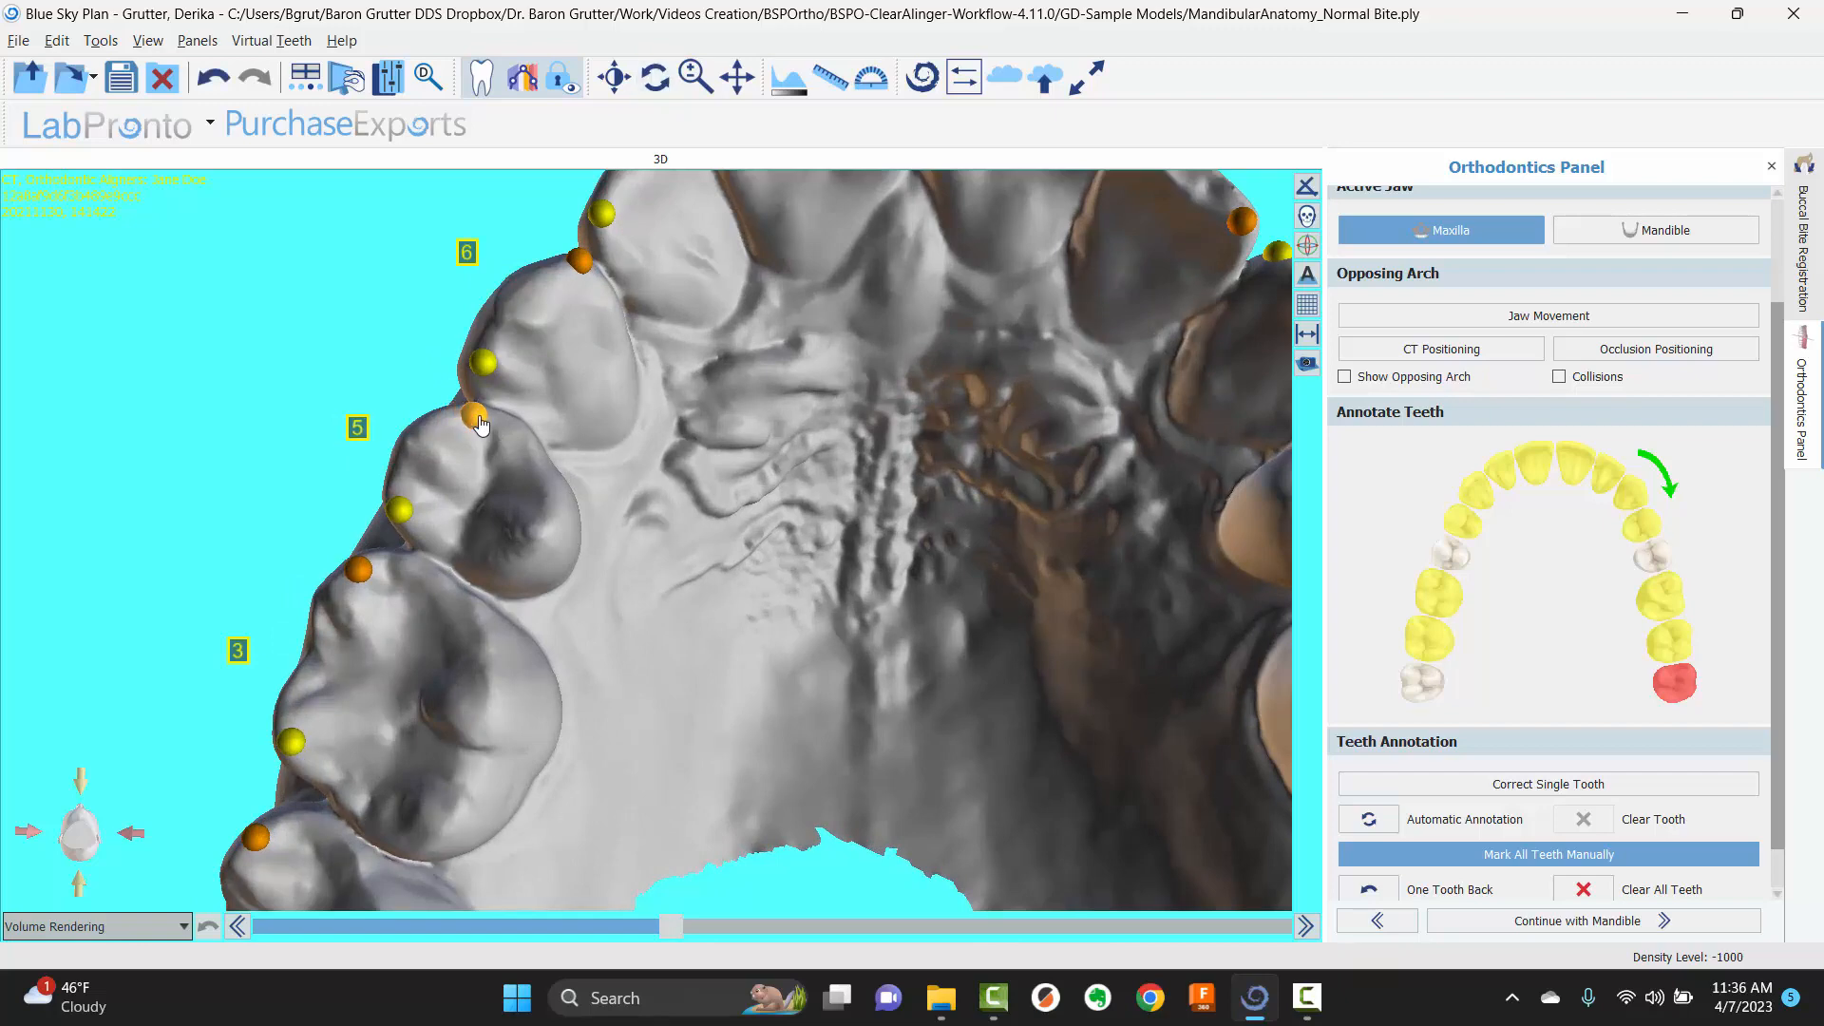
pyautogui.moveTo(566, 390); pyautogui.dragTo(473, 644, button='middle')
pyautogui.moveTo(683, 421); pyautogui.dragTo(484, 443, button='middle')
pyautogui.moveTo(741, 414); pyautogui.dragTo(729, 424, button='middle')
pyautogui.moveTo(482, 278); pyautogui.dragTo(503, 259)
pyautogui.moveTo(758, 323); pyautogui.dragTo(738, 232, button='middle')
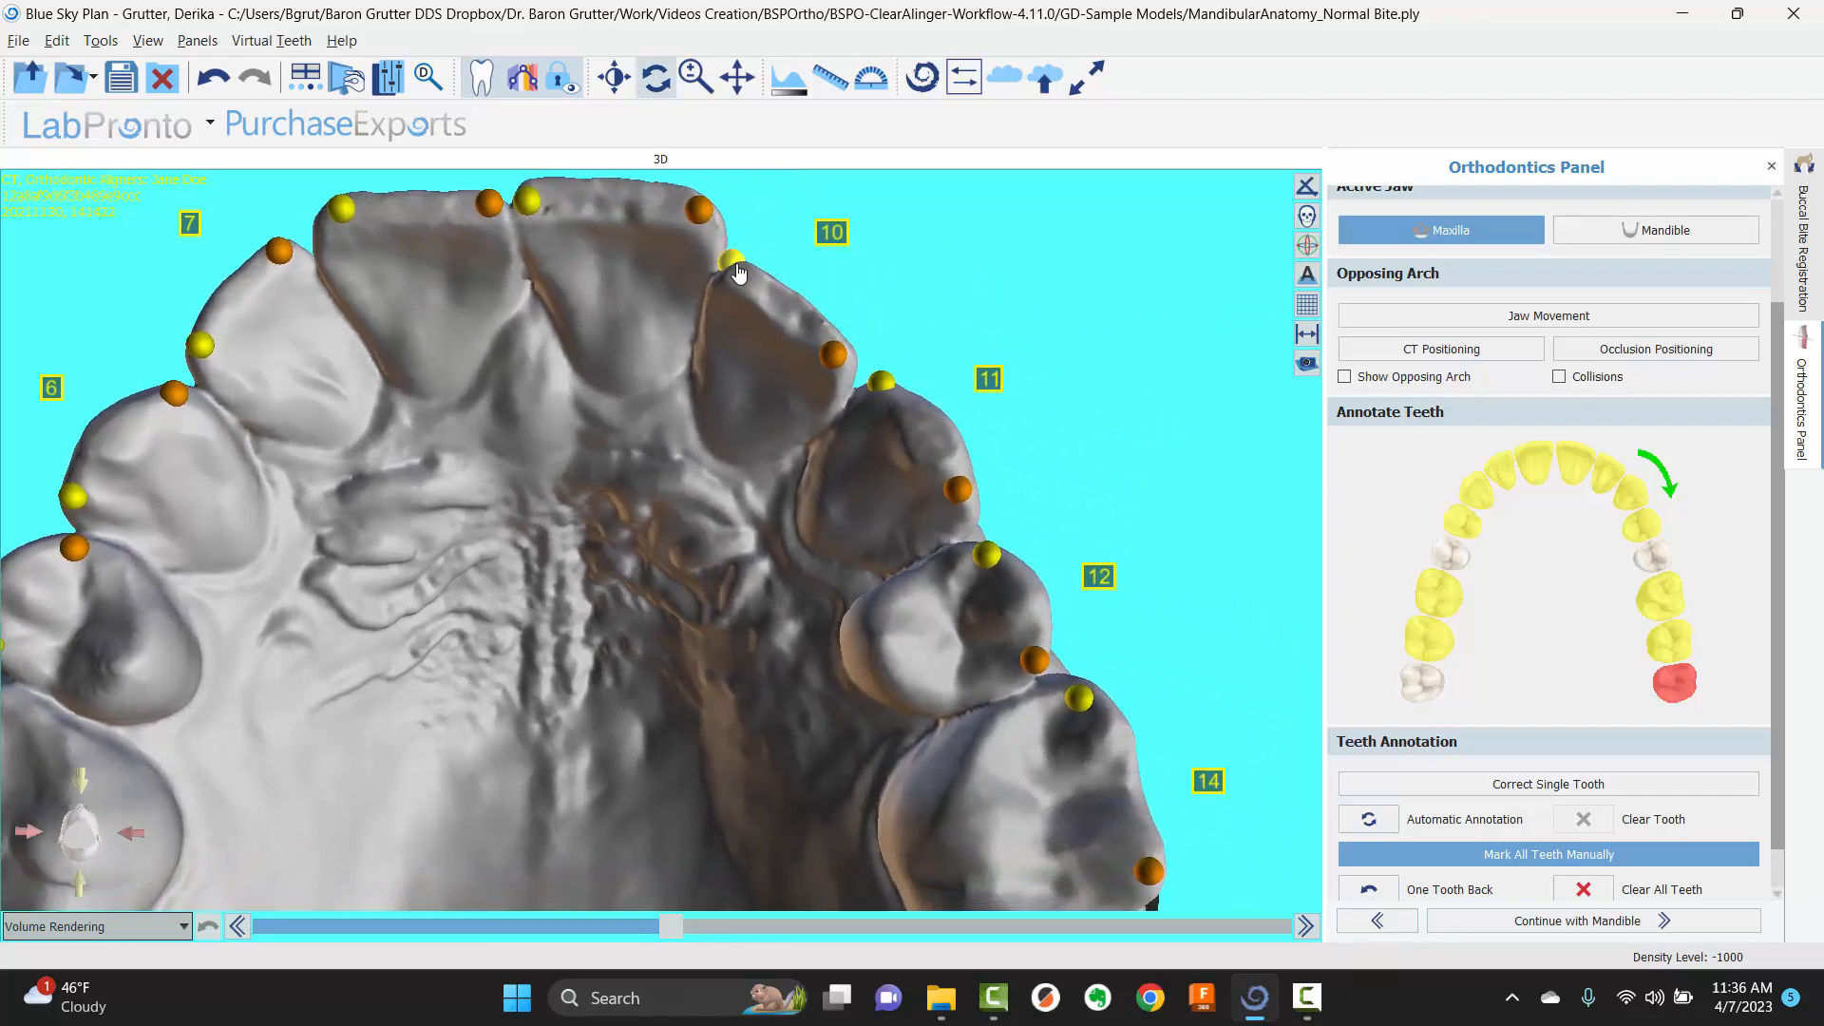
# - Correct the yellow marker on maxillary tooth 10 and check the markers along that side of the arch to tooth 15
pyautogui.moveTo(743, 283); pyautogui.dragTo(749, 300)
pyautogui.moveTo(727, 354); pyautogui.dragTo(619, 260, button='middle')
pyautogui.moveTo(686, 561)
pyautogui.mouseDown()
pyautogui.moveTo(660, 585)
pyautogui.moveTo(704, 591)
pyautogui.moveTo(715, 541)
pyautogui.mouseUp()
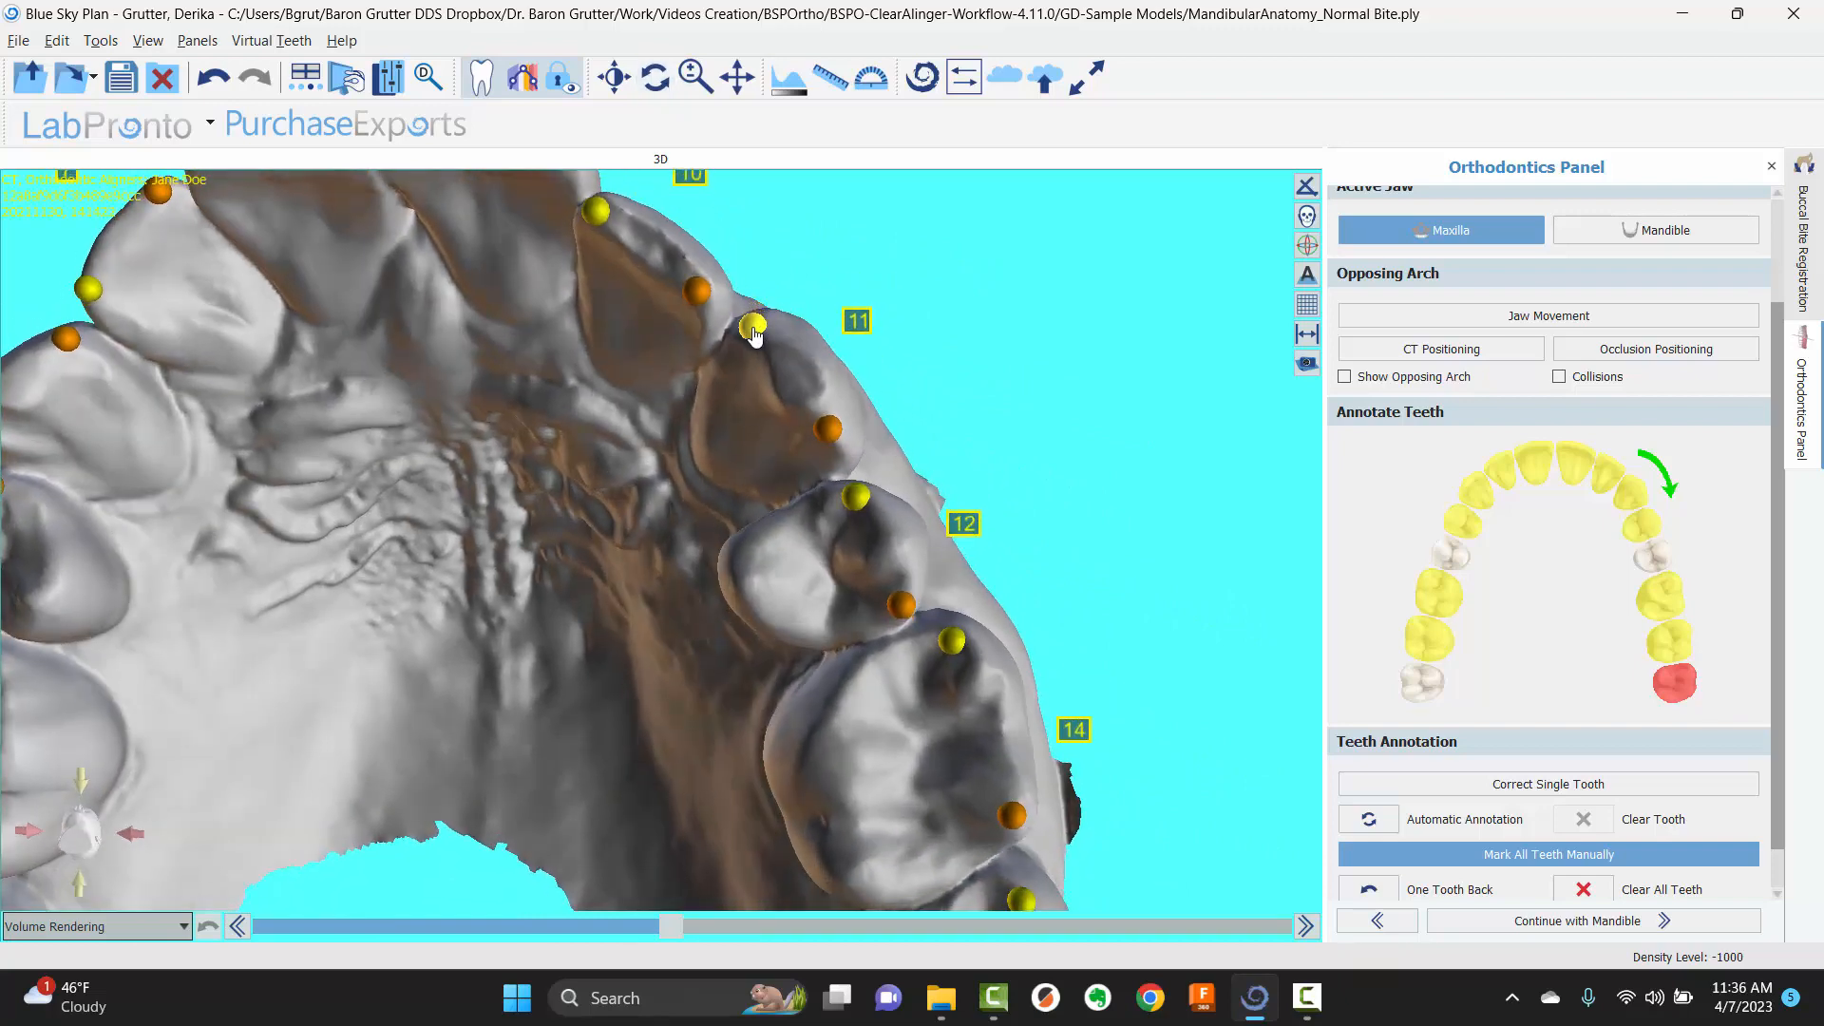
pyautogui.moveTo(774, 490); pyautogui.dragTo(680, 339, button='middle')
pyautogui.moveTo(716, 497); pyautogui.dragTo(644, 346, button='middle')
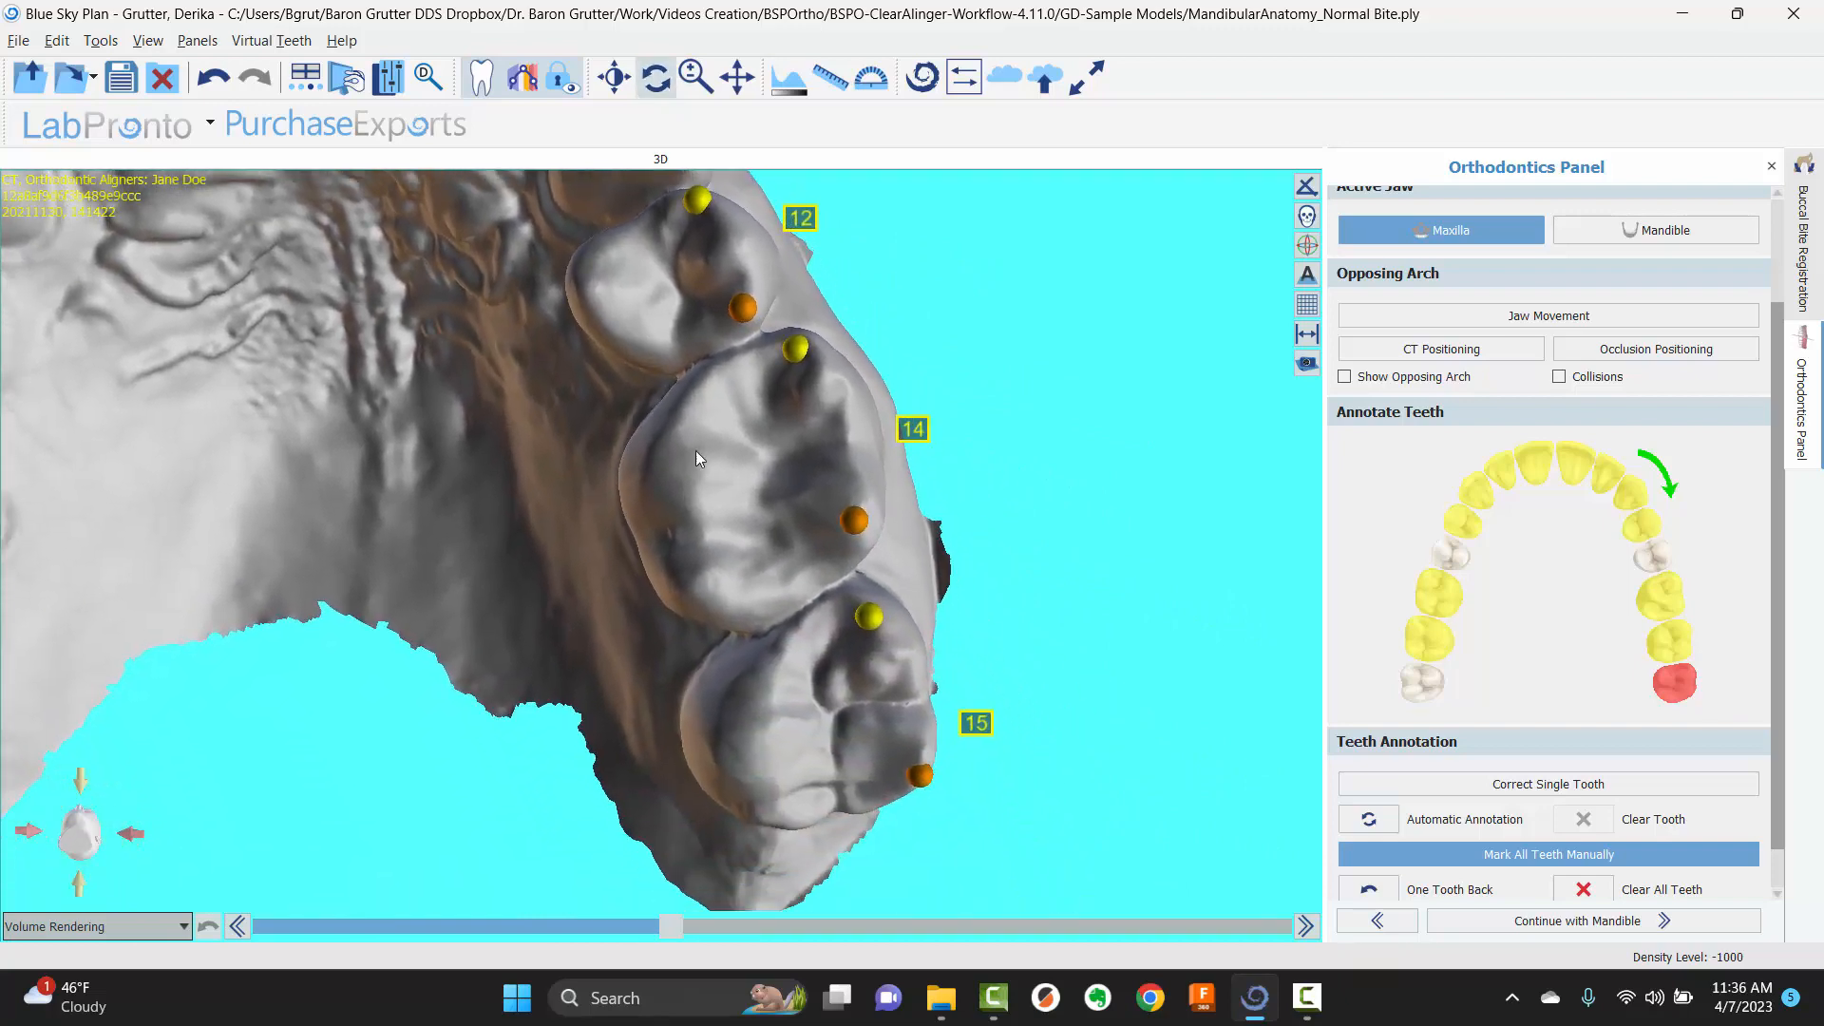
pyautogui.moveTo(696, 450); pyautogui.dragTo(647, 317, button='middle')
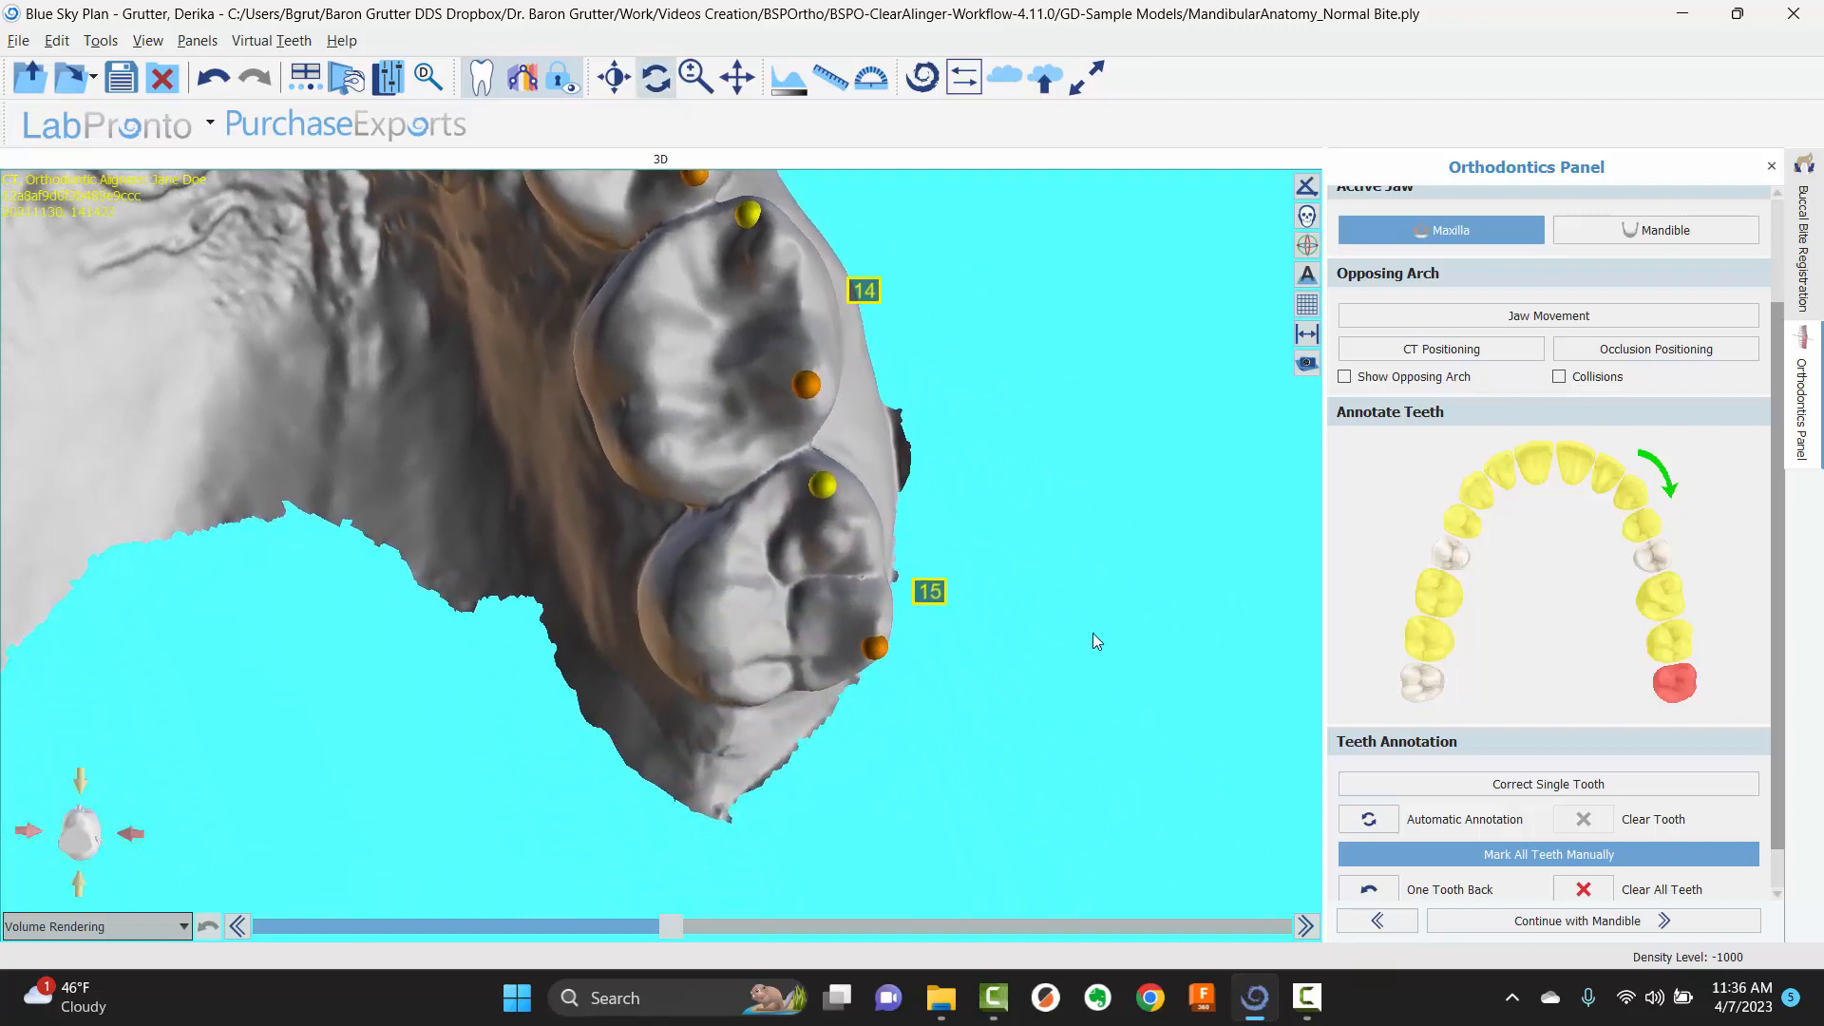
# - Continue from the maxillary annotation to the mandible, rechecking the maxilla once
pyautogui.click(1574, 921)
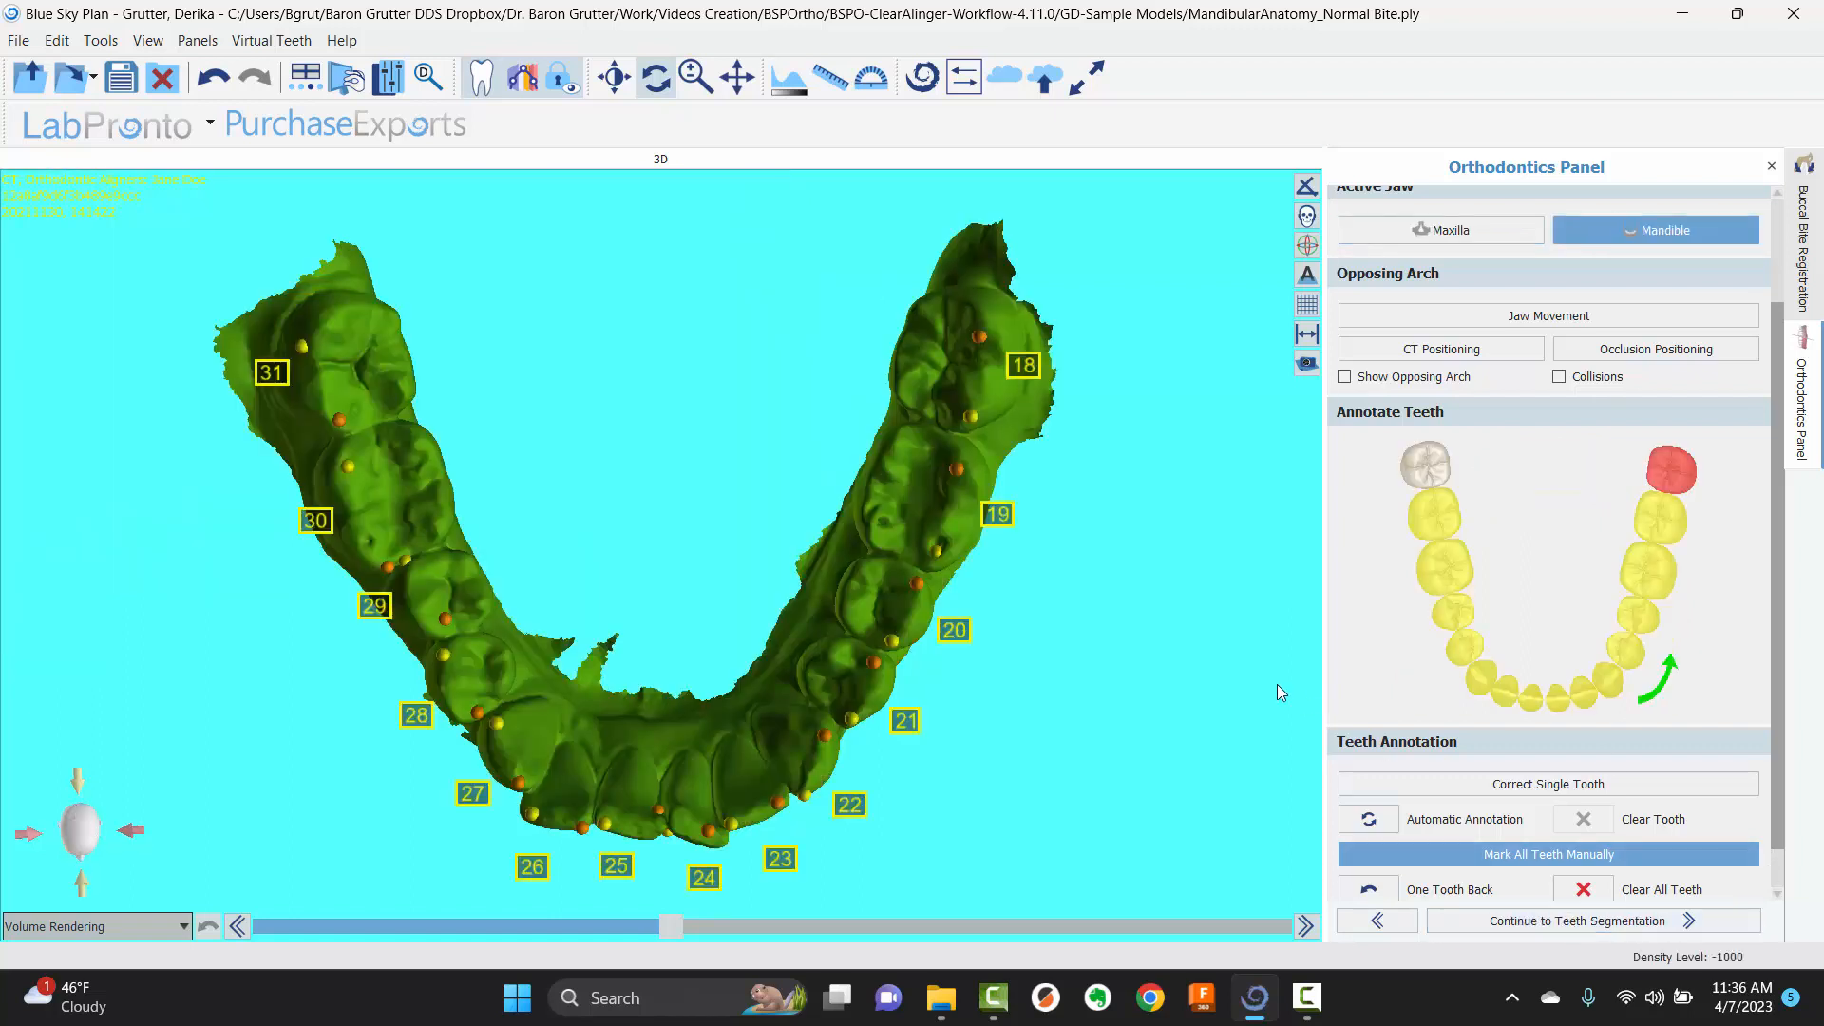
pyautogui.click(1392, 929)
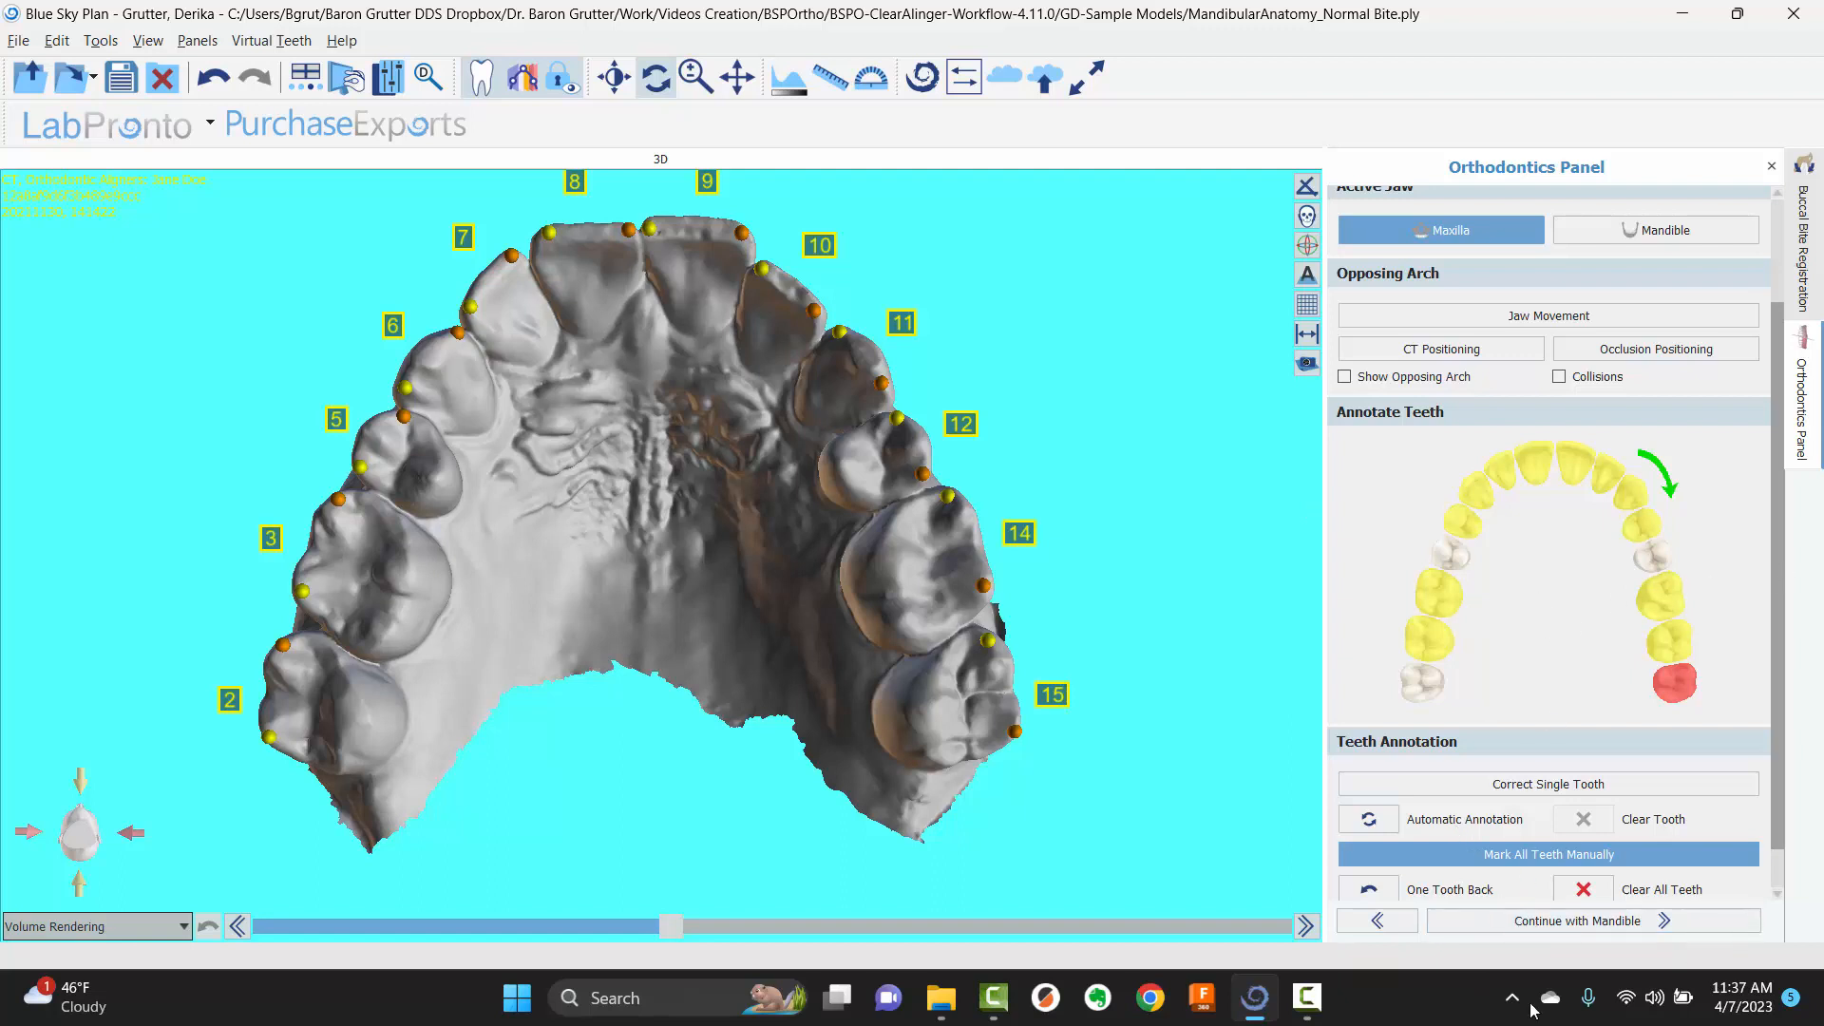
pyautogui.click(1542, 924)
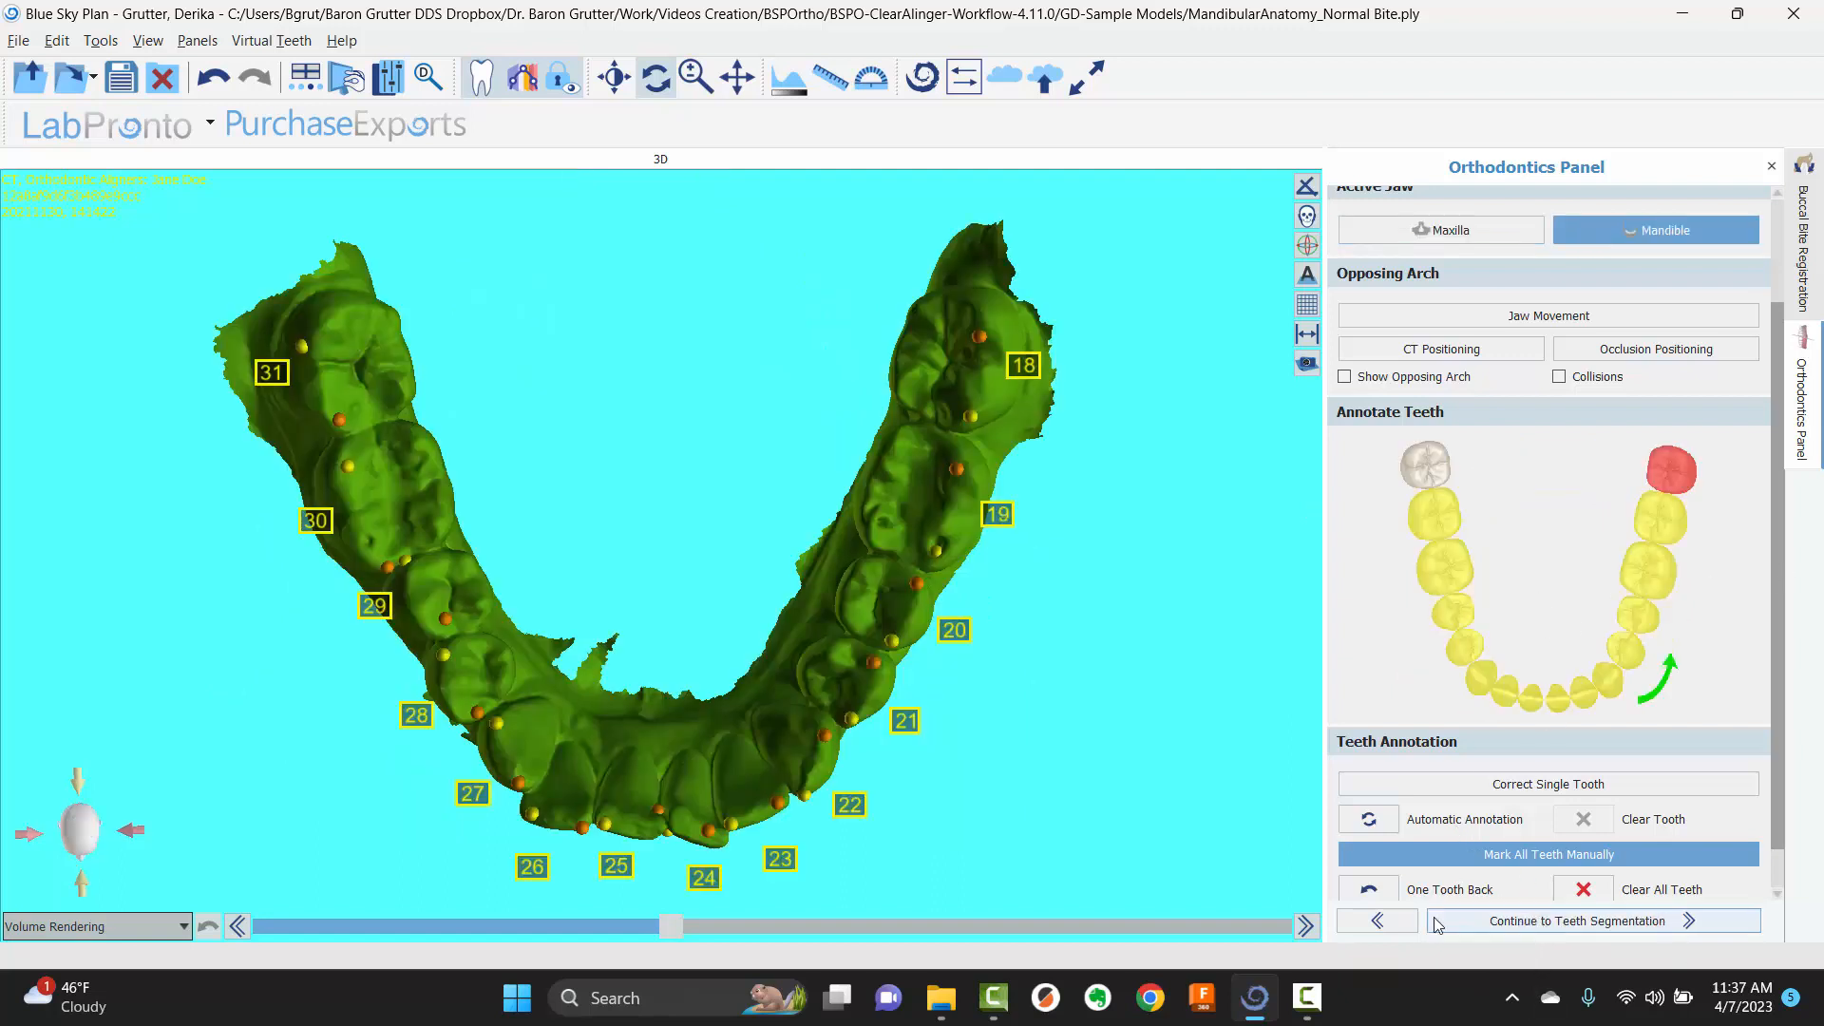
# - Correct the yellow marker on mandibular tooth 31, the orange marker on tooth 30 and the yellow marker on tooth 29
pyautogui.scroll(5, 619, 504)
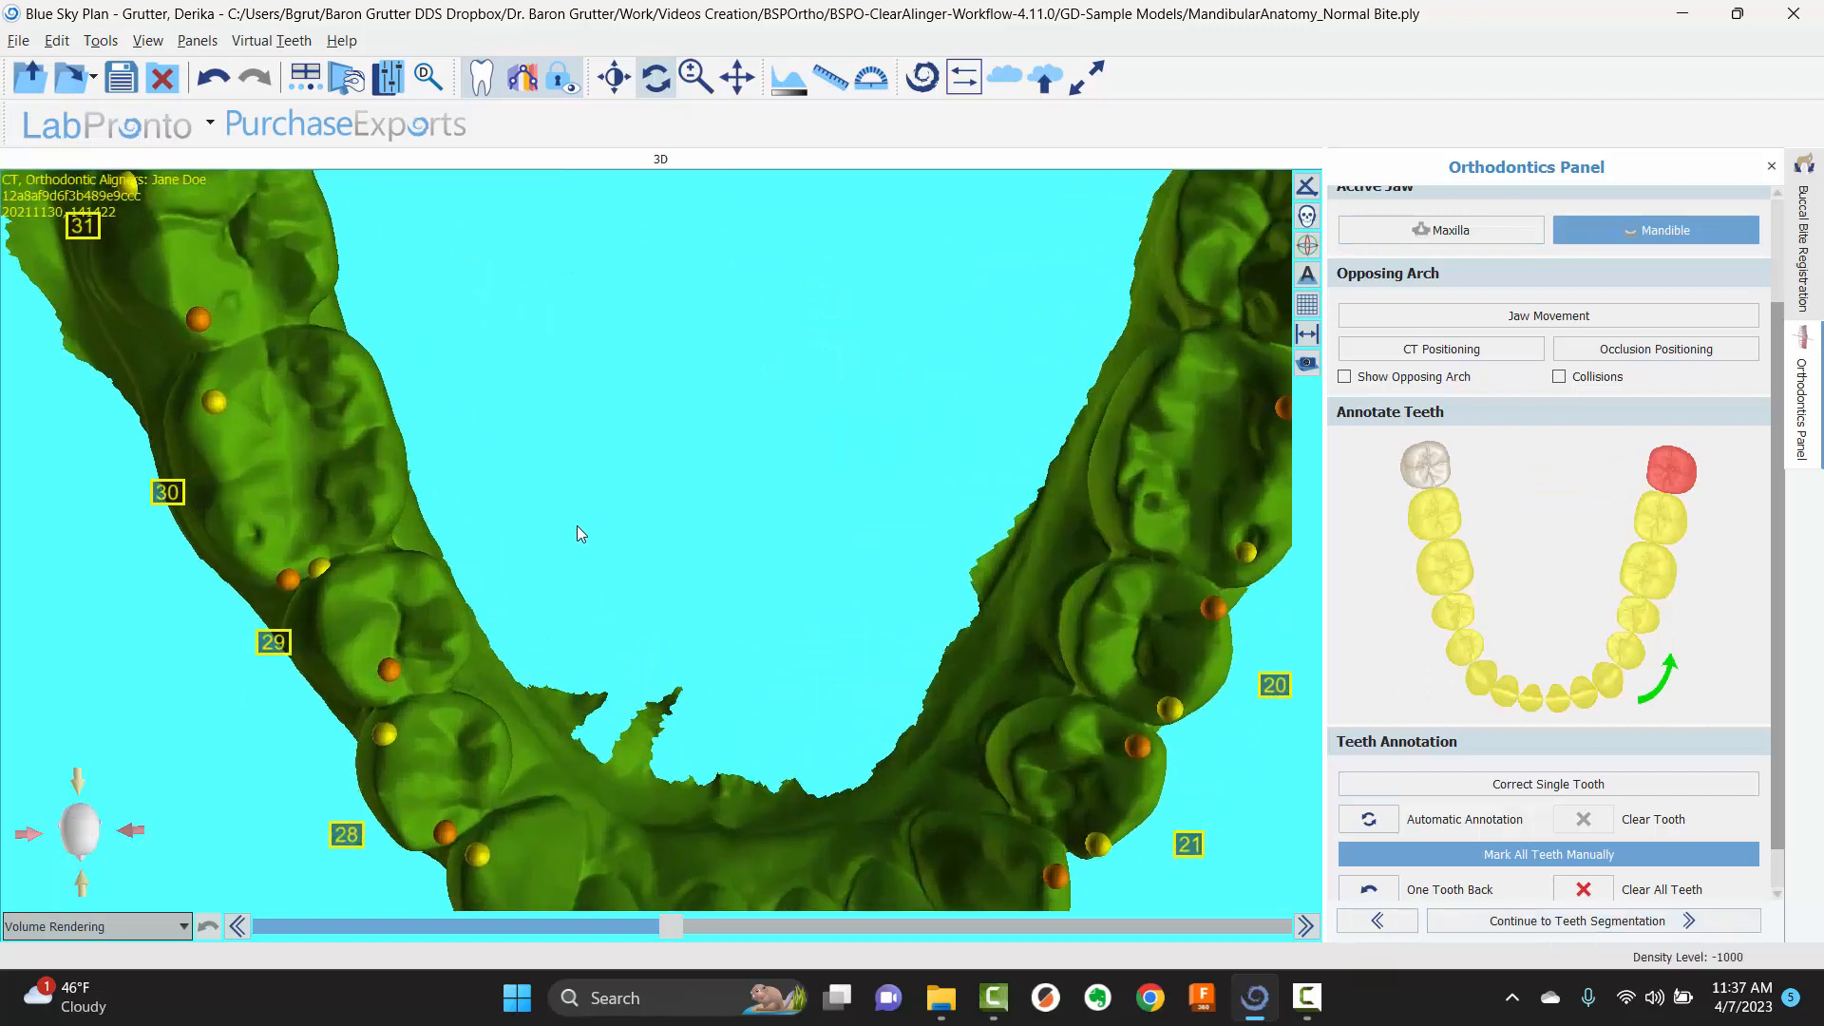
pyautogui.moveTo(712, 441); pyautogui.dragTo(771, 617, button='middle')
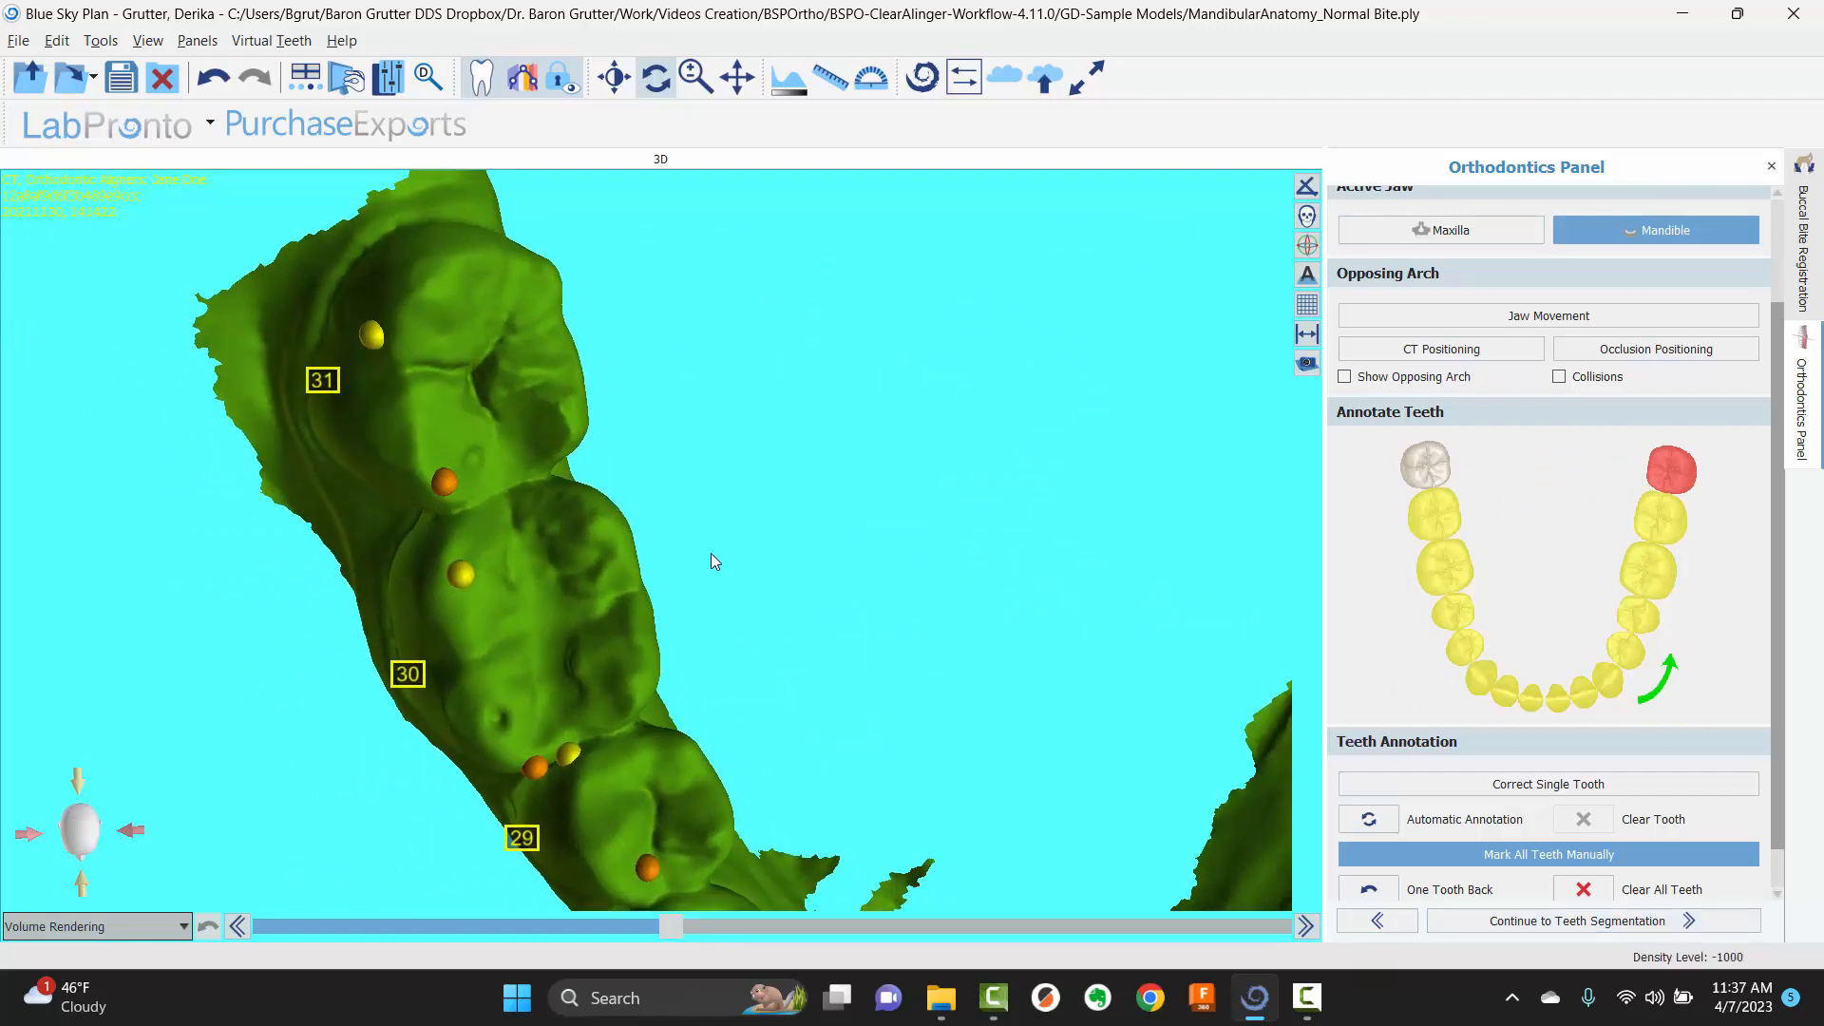
pyautogui.moveTo(370, 319); pyautogui.dragTo(415, 283)
pyautogui.moveTo(517, 749)
pyautogui.mouseDown()
pyautogui.moveTo(491, 723)
pyautogui.moveTo(571, 751)
pyautogui.mouseUp()
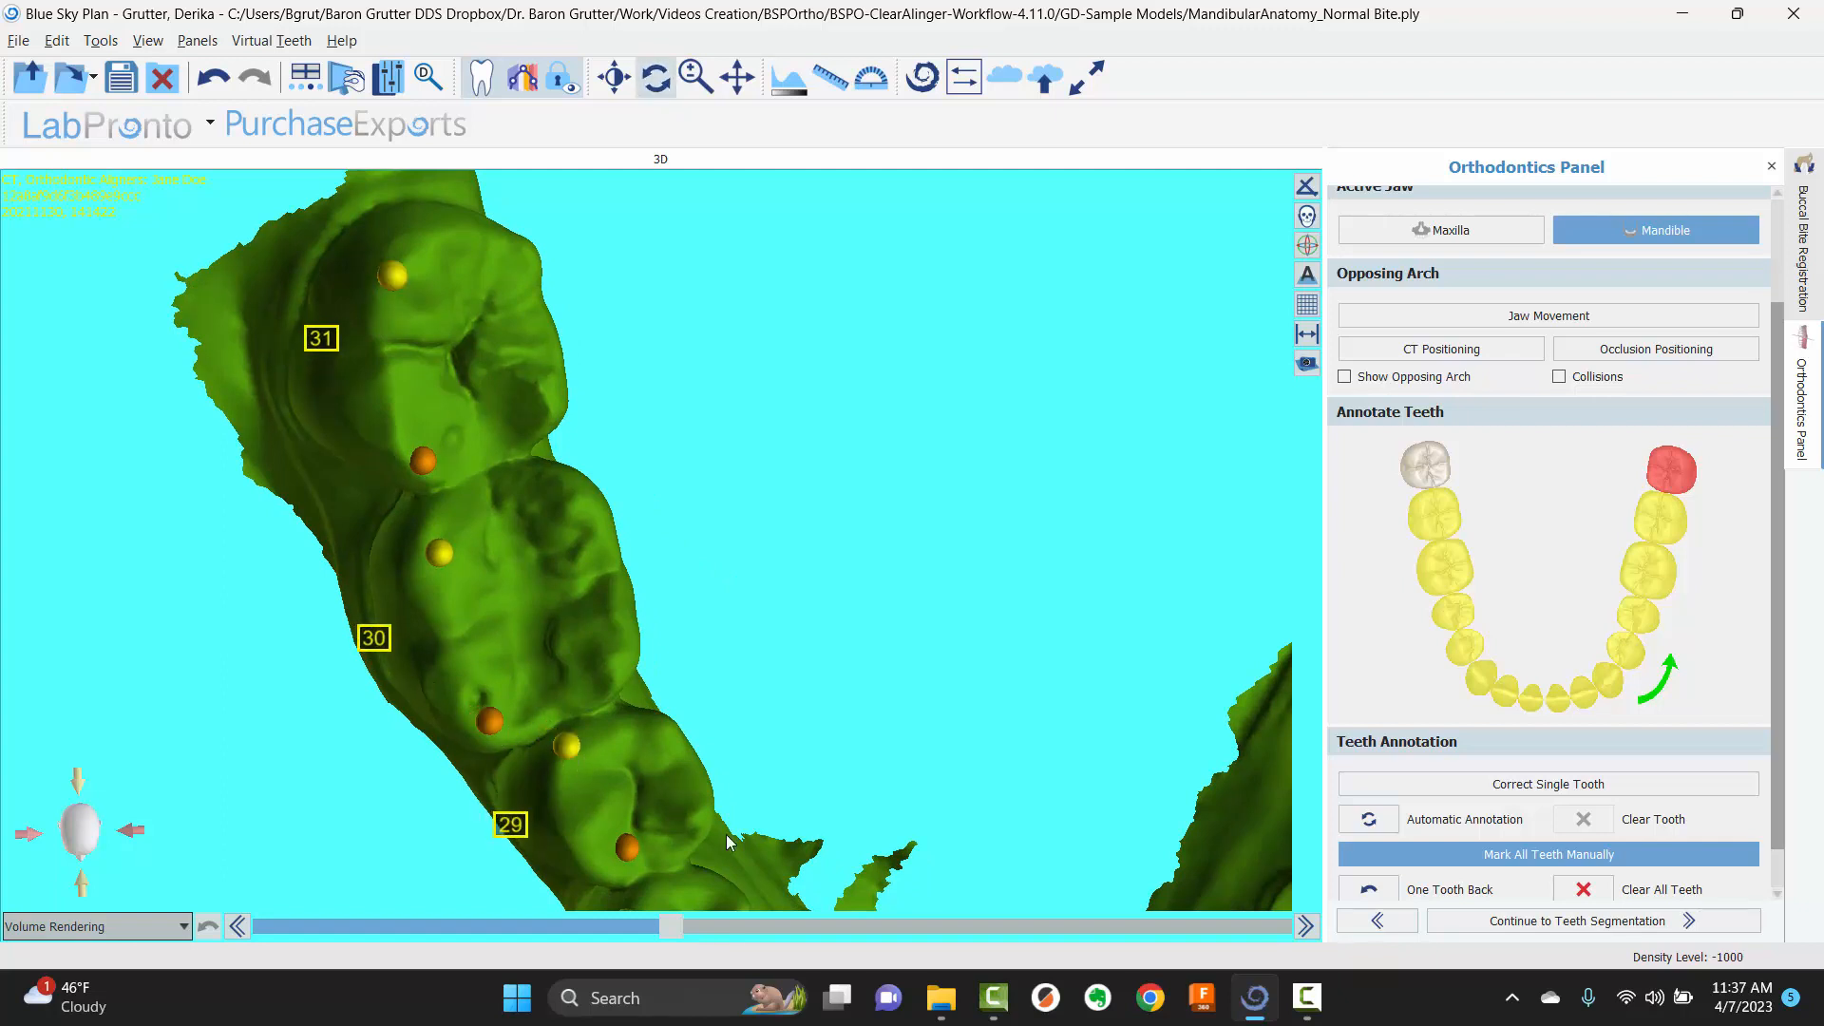
# - Adjust the orange marker on tooth 29 and both markers on tooth 28 to the tooth edges
pyautogui.moveTo(695, 704); pyautogui.dragTo(648, 523, button='middle')
pyautogui.moveTo(577, 678); pyautogui.dragTo(574, 688)
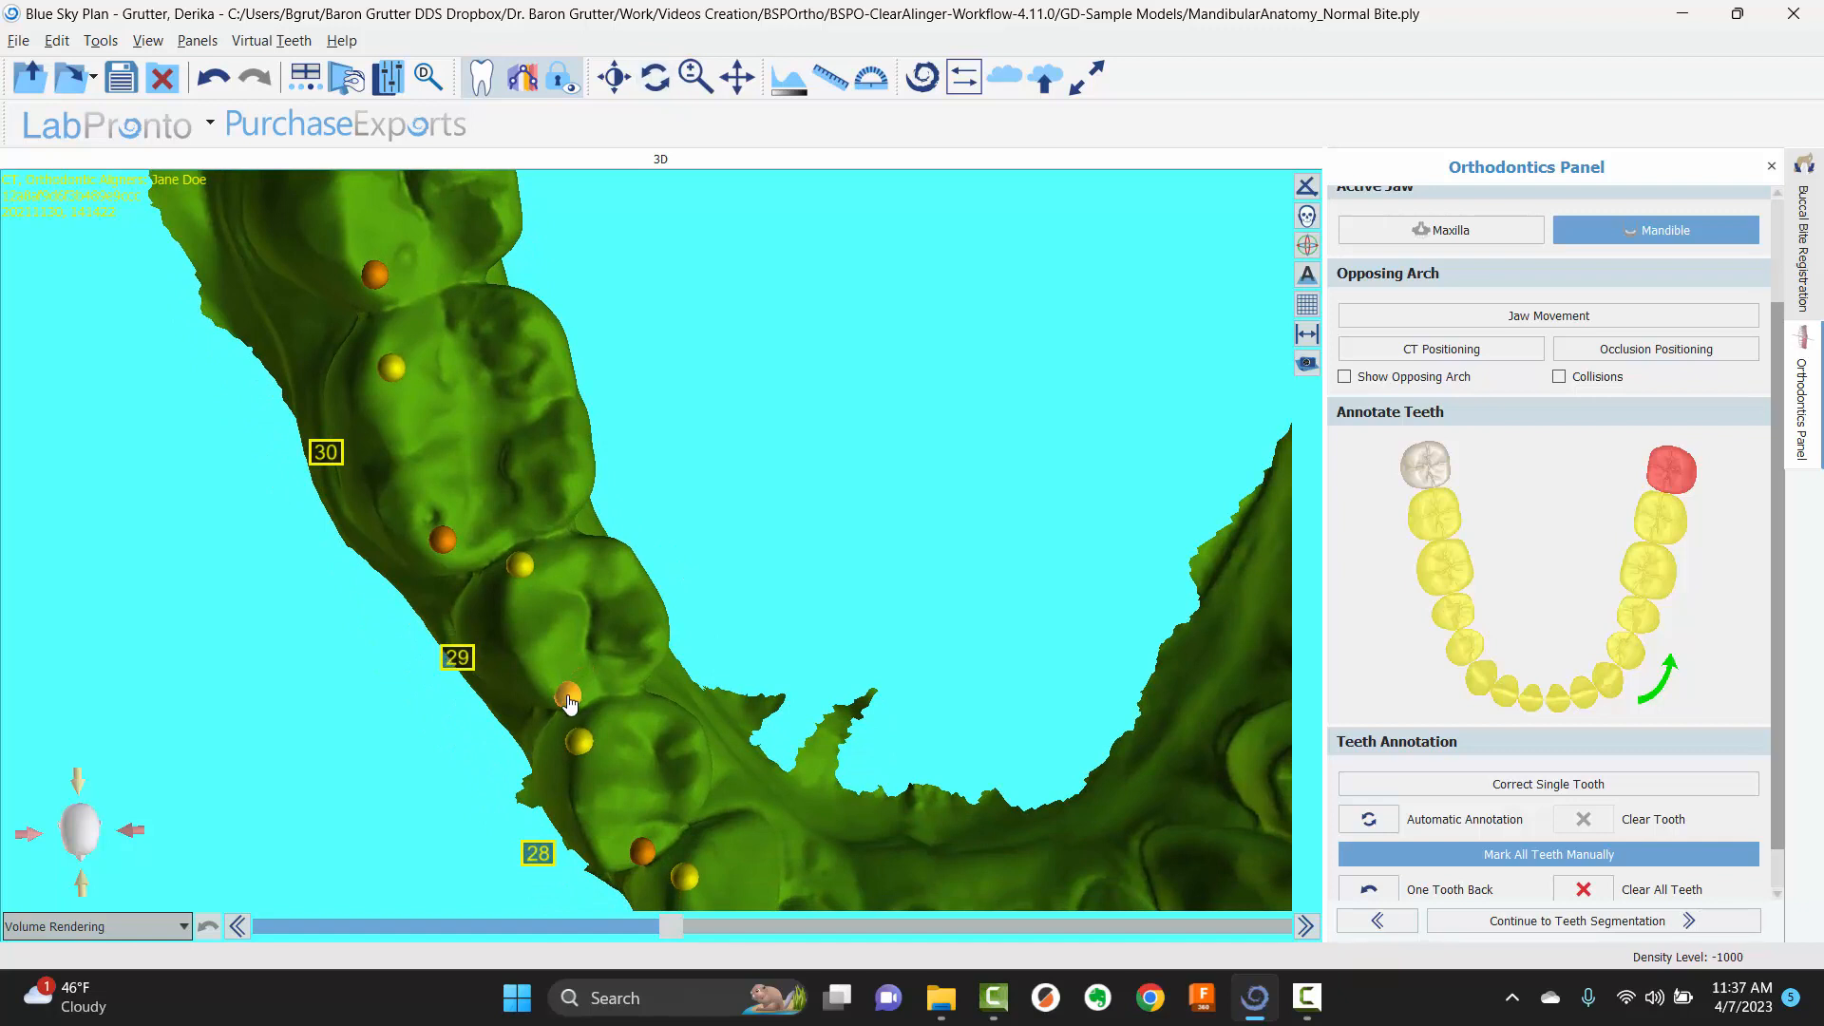
pyautogui.moveTo(576, 697); pyautogui.dragTo(577, 435, button='middle')
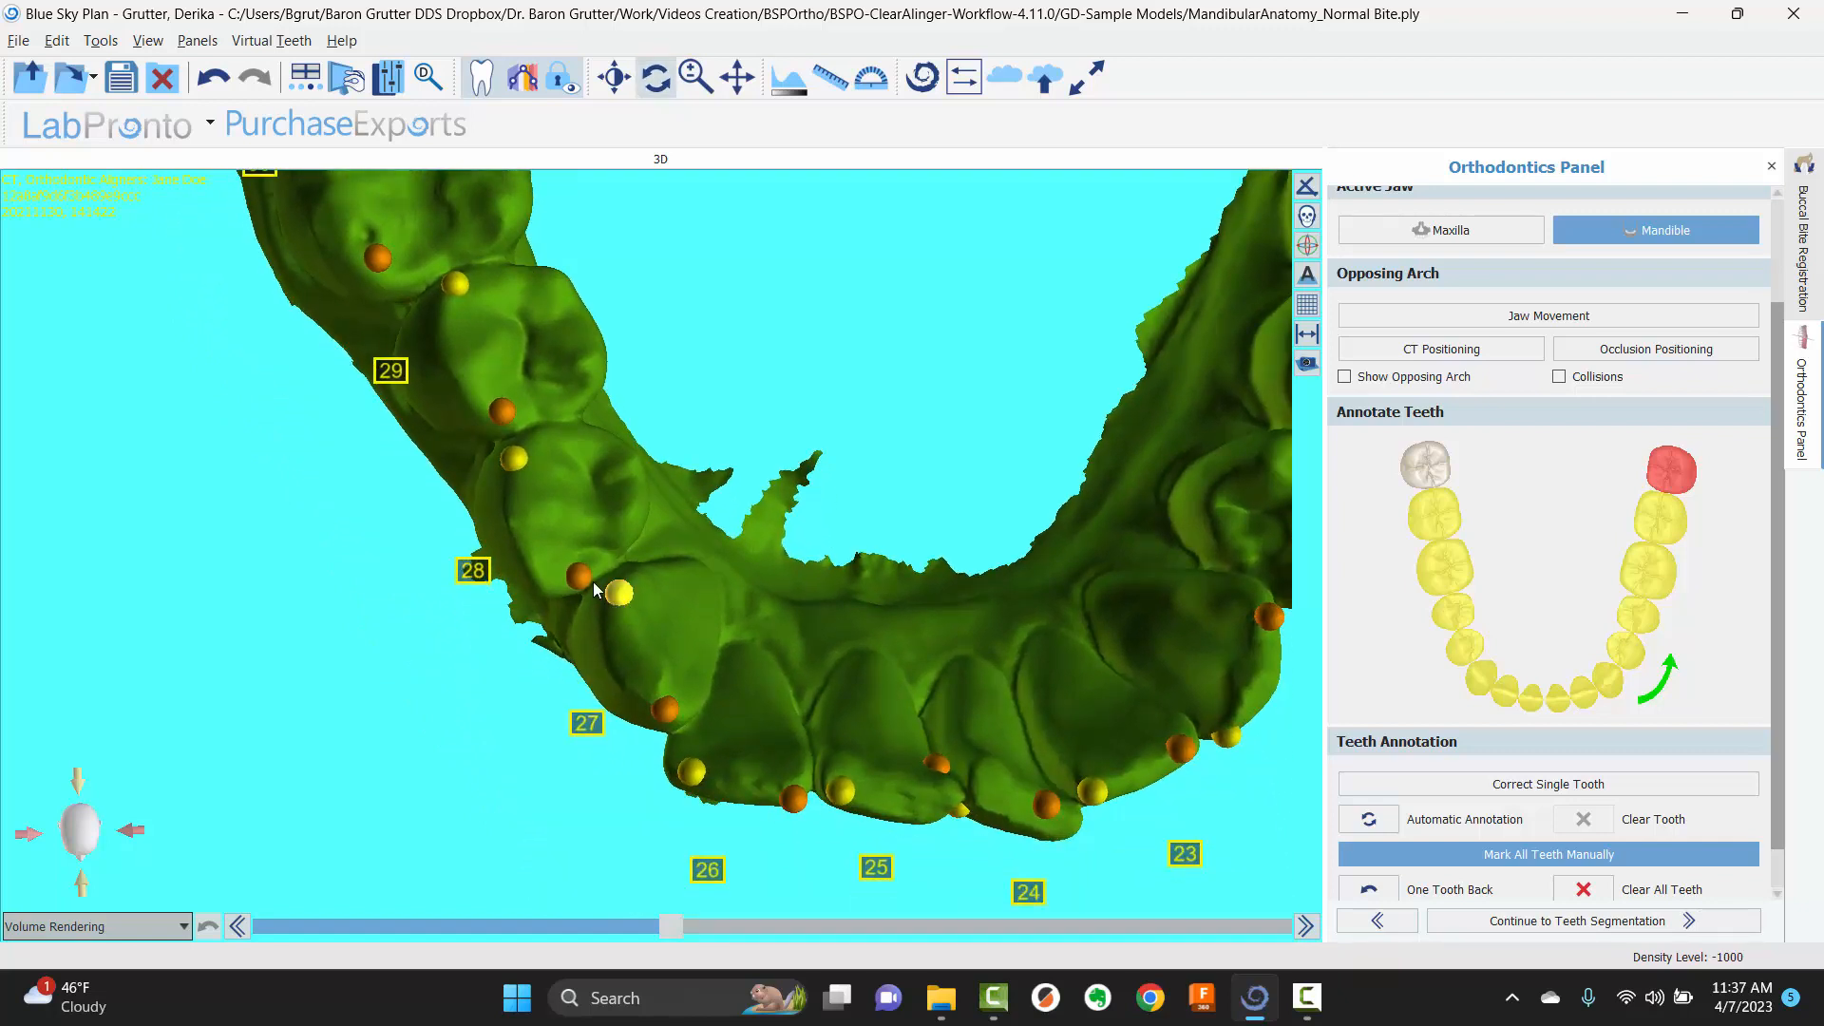
pyautogui.moveTo(579, 574); pyautogui.dragTo(542, 582)
pyautogui.moveTo(510, 463); pyautogui.dragTo(520, 445)
# - Correct the orange markers on teeth 27, 26 and 25 and the yellow marker on tooth 24
pyautogui.moveTo(622, 494); pyautogui.dragTo(493, 343, button='middle')
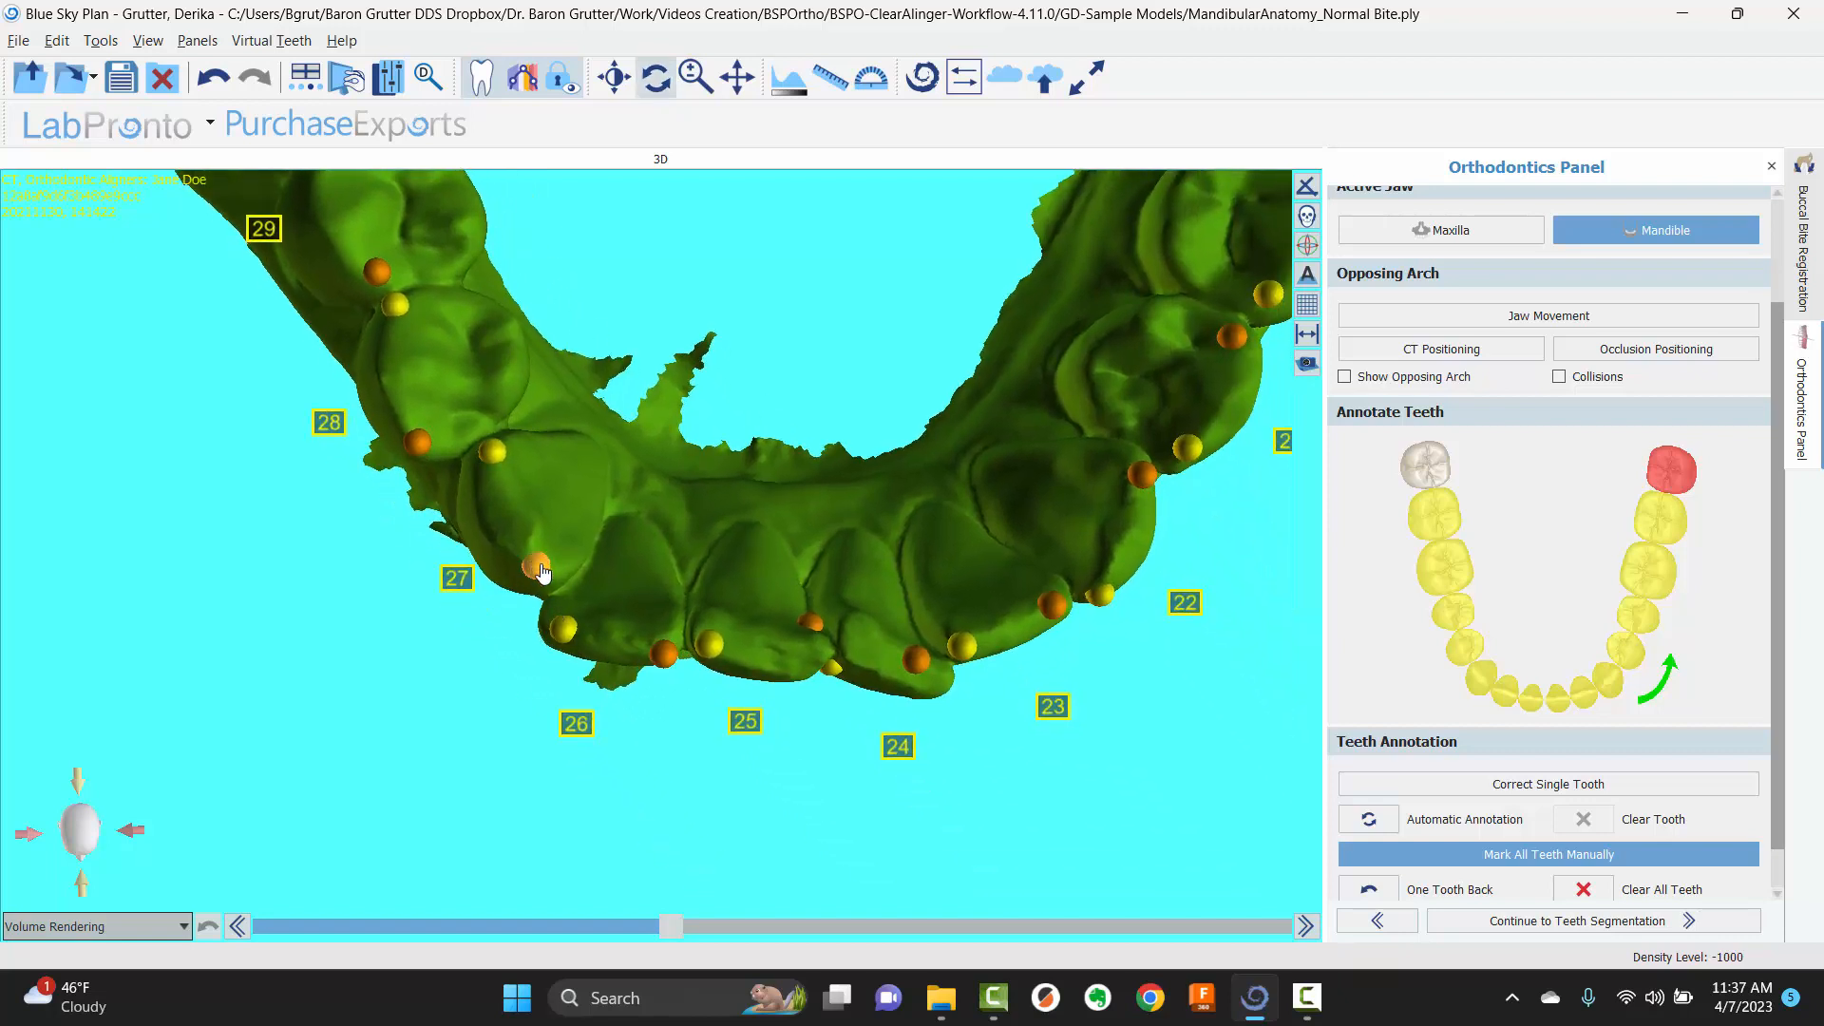
pyautogui.moveTo(536, 567); pyautogui.dragTo(543, 571)
pyautogui.moveTo(663, 646); pyautogui.dragTo(658, 634)
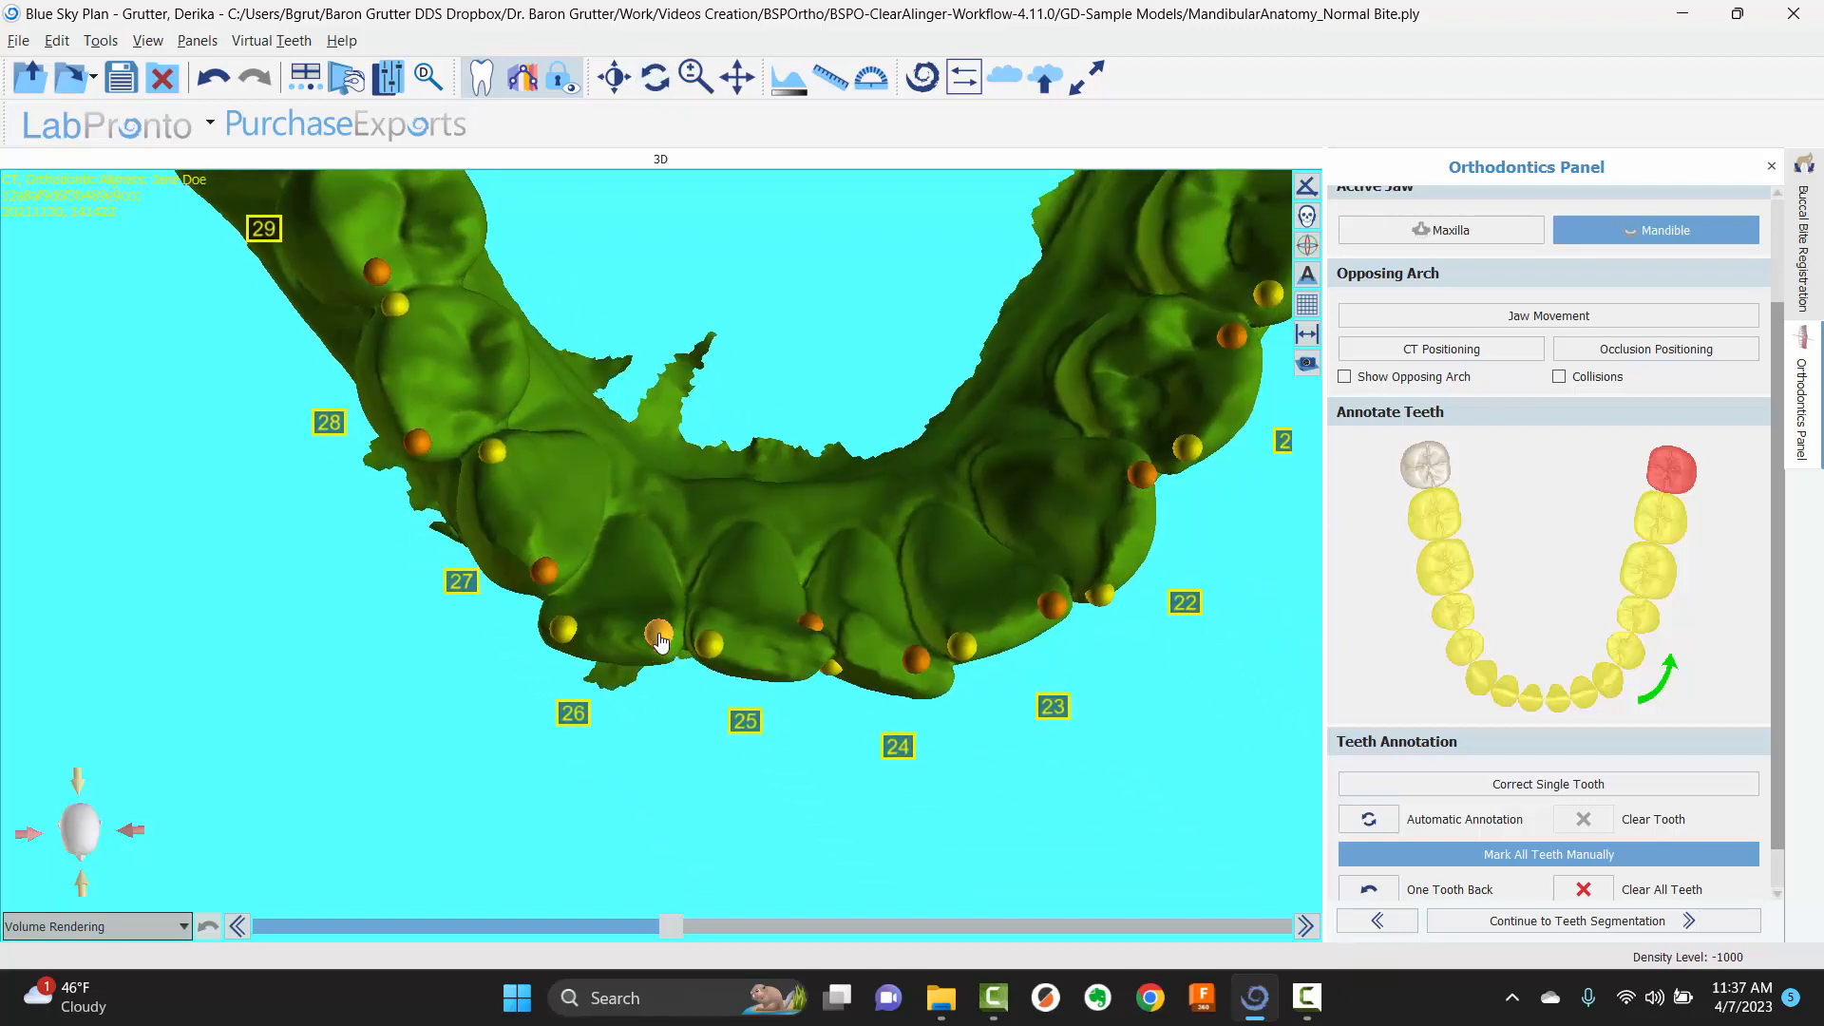
pyautogui.moveTo(810, 624)
pyautogui.mouseDown()
pyautogui.moveTo(815, 658)
pyautogui.moveTo(853, 640)
pyautogui.moveTo(941, 685)
pyautogui.mouseUp()
pyautogui.moveTo(885, 671); pyautogui.dragTo(654, 657, button='middle')
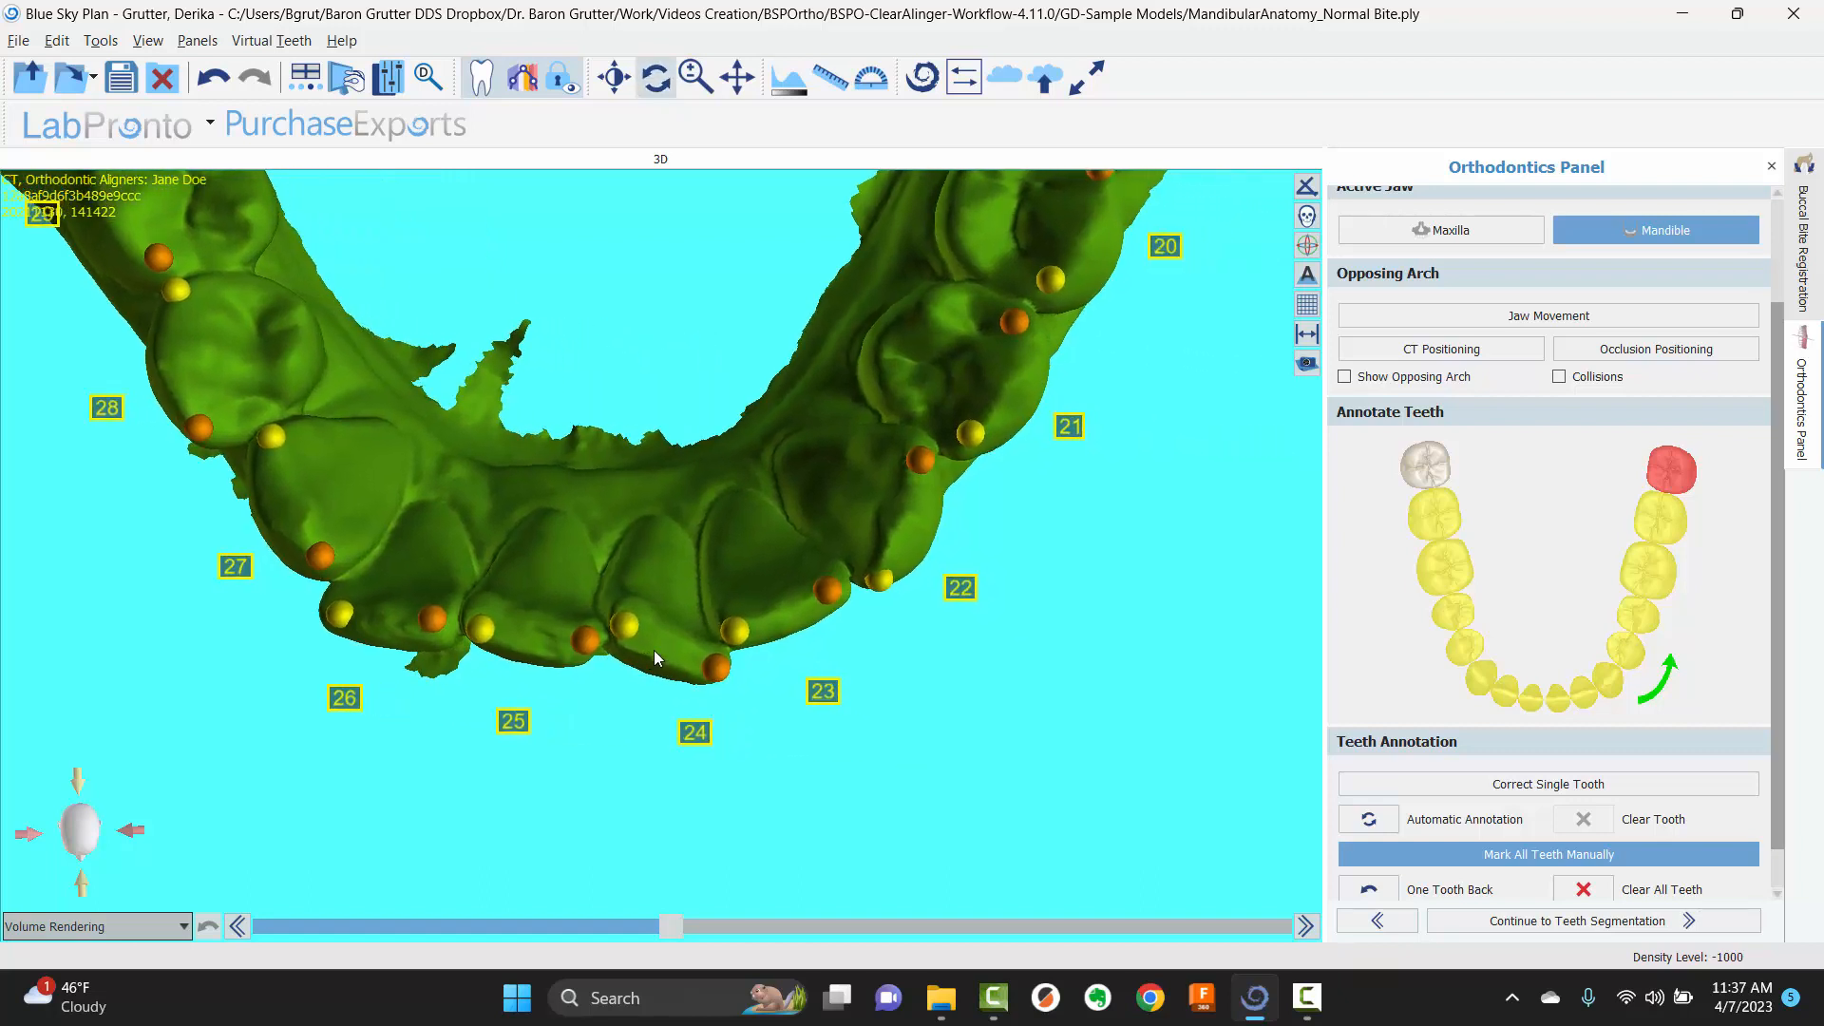
# - Move the orange marker on tooth 18 closer to the tooth's back edge and continue to teeth segmentation
pyautogui.moveTo(1009, 556); pyautogui.dragTo(876, 795, button='middle')
pyautogui.moveTo(954, 530); pyautogui.dragTo(775, 797, button='middle')
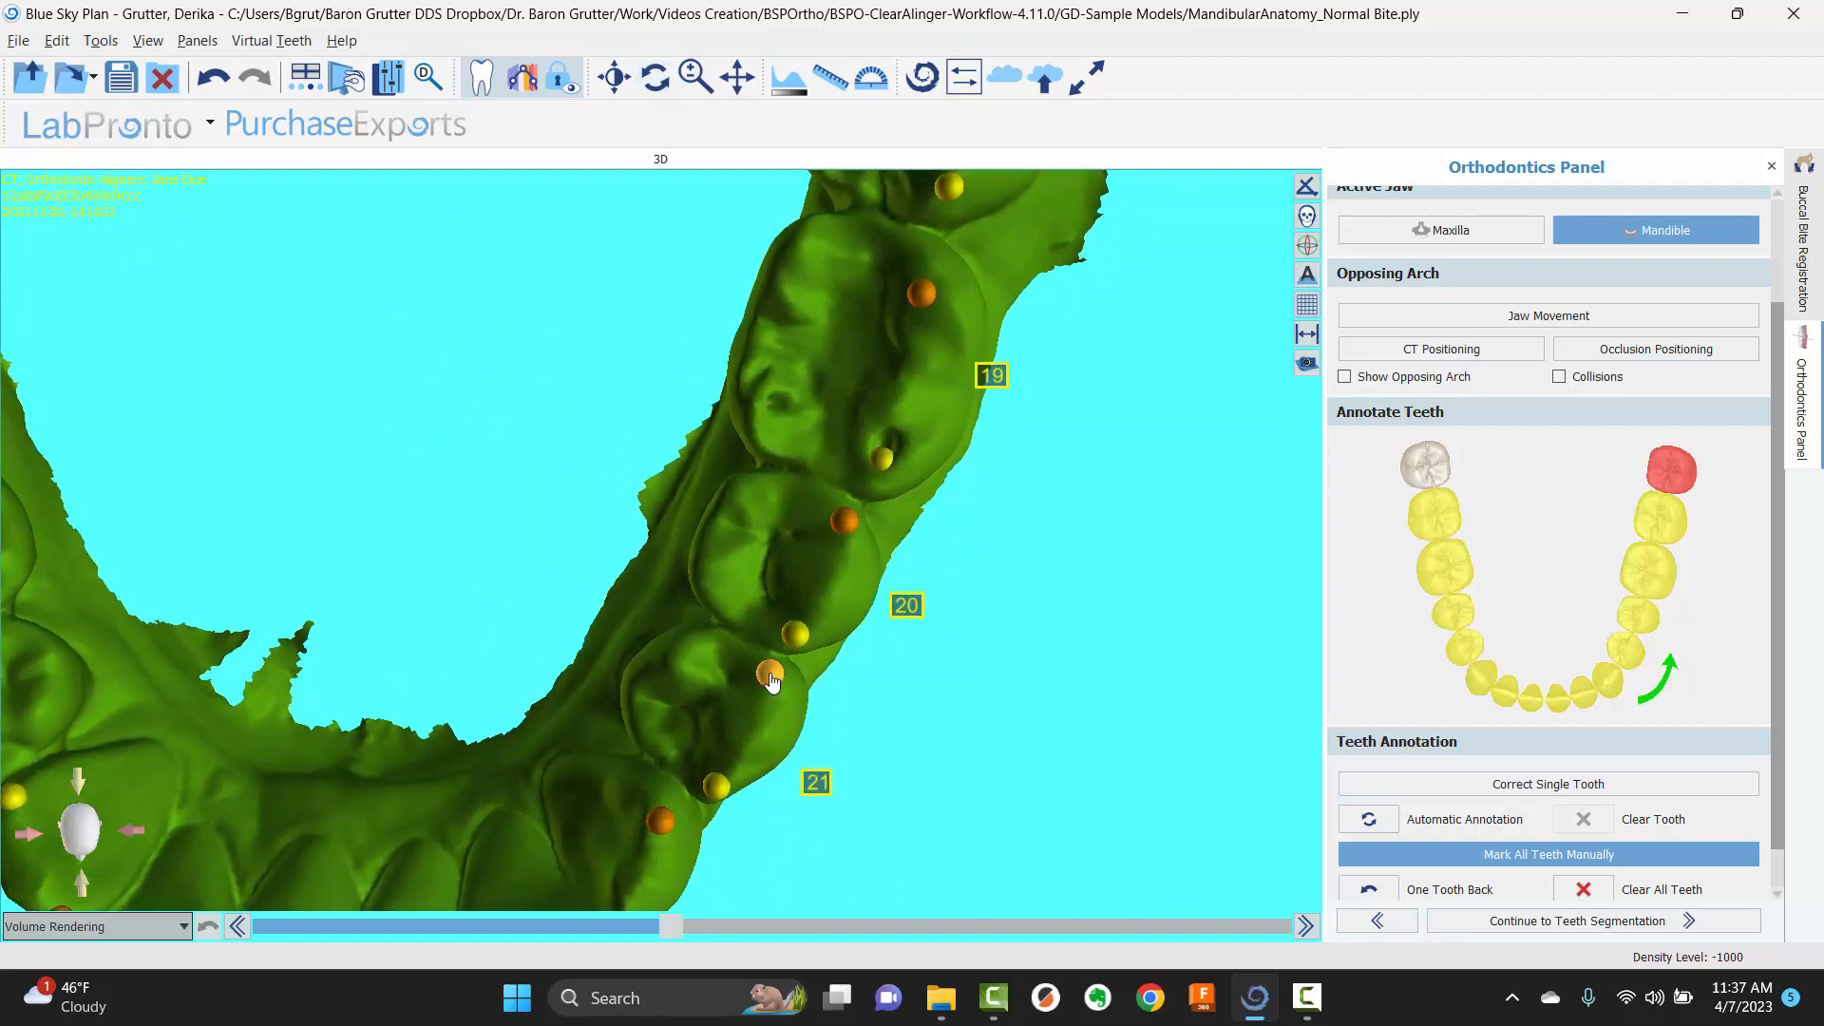
pyautogui.moveTo(957, 578); pyautogui.dragTo(859, 872, button='middle')
pyautogui.moveTo(955, 596); pyautogui.dragTo(1199, 396)
pyautogui.moveTo(864, 271); pyautogui.dragTo(876, 233)
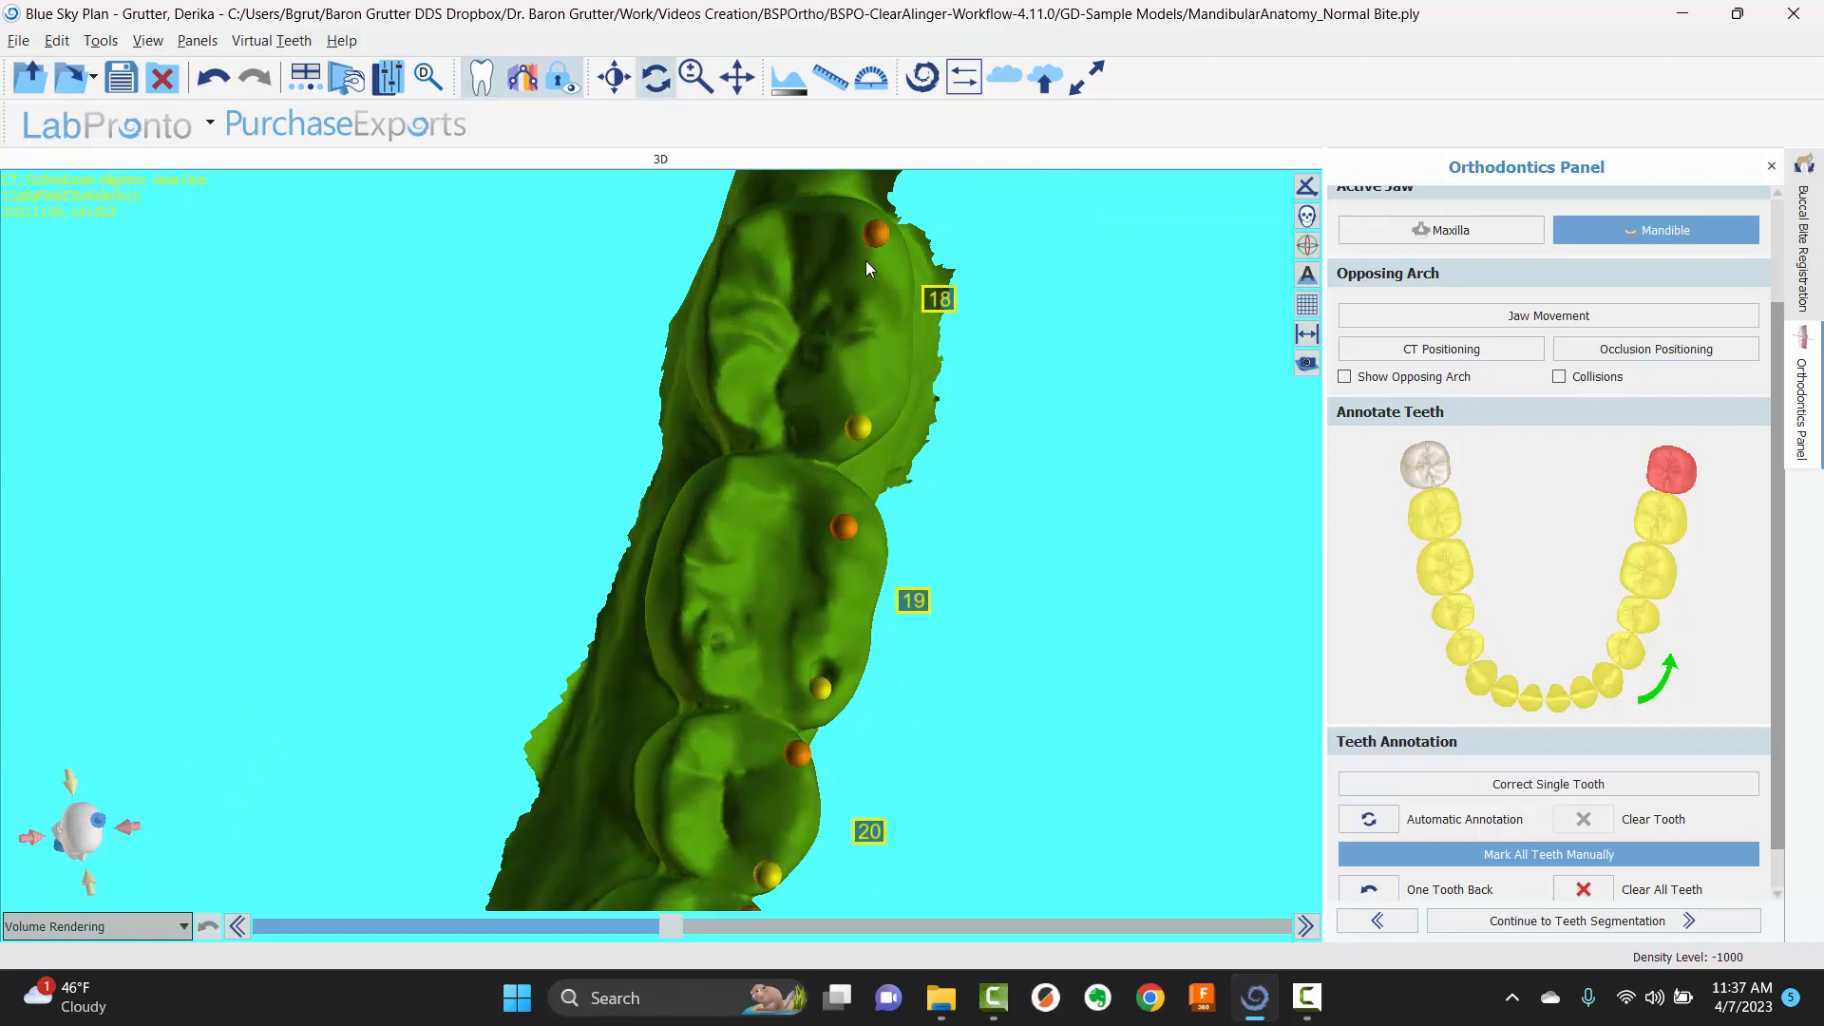
pyautogui.click(1623, 926)
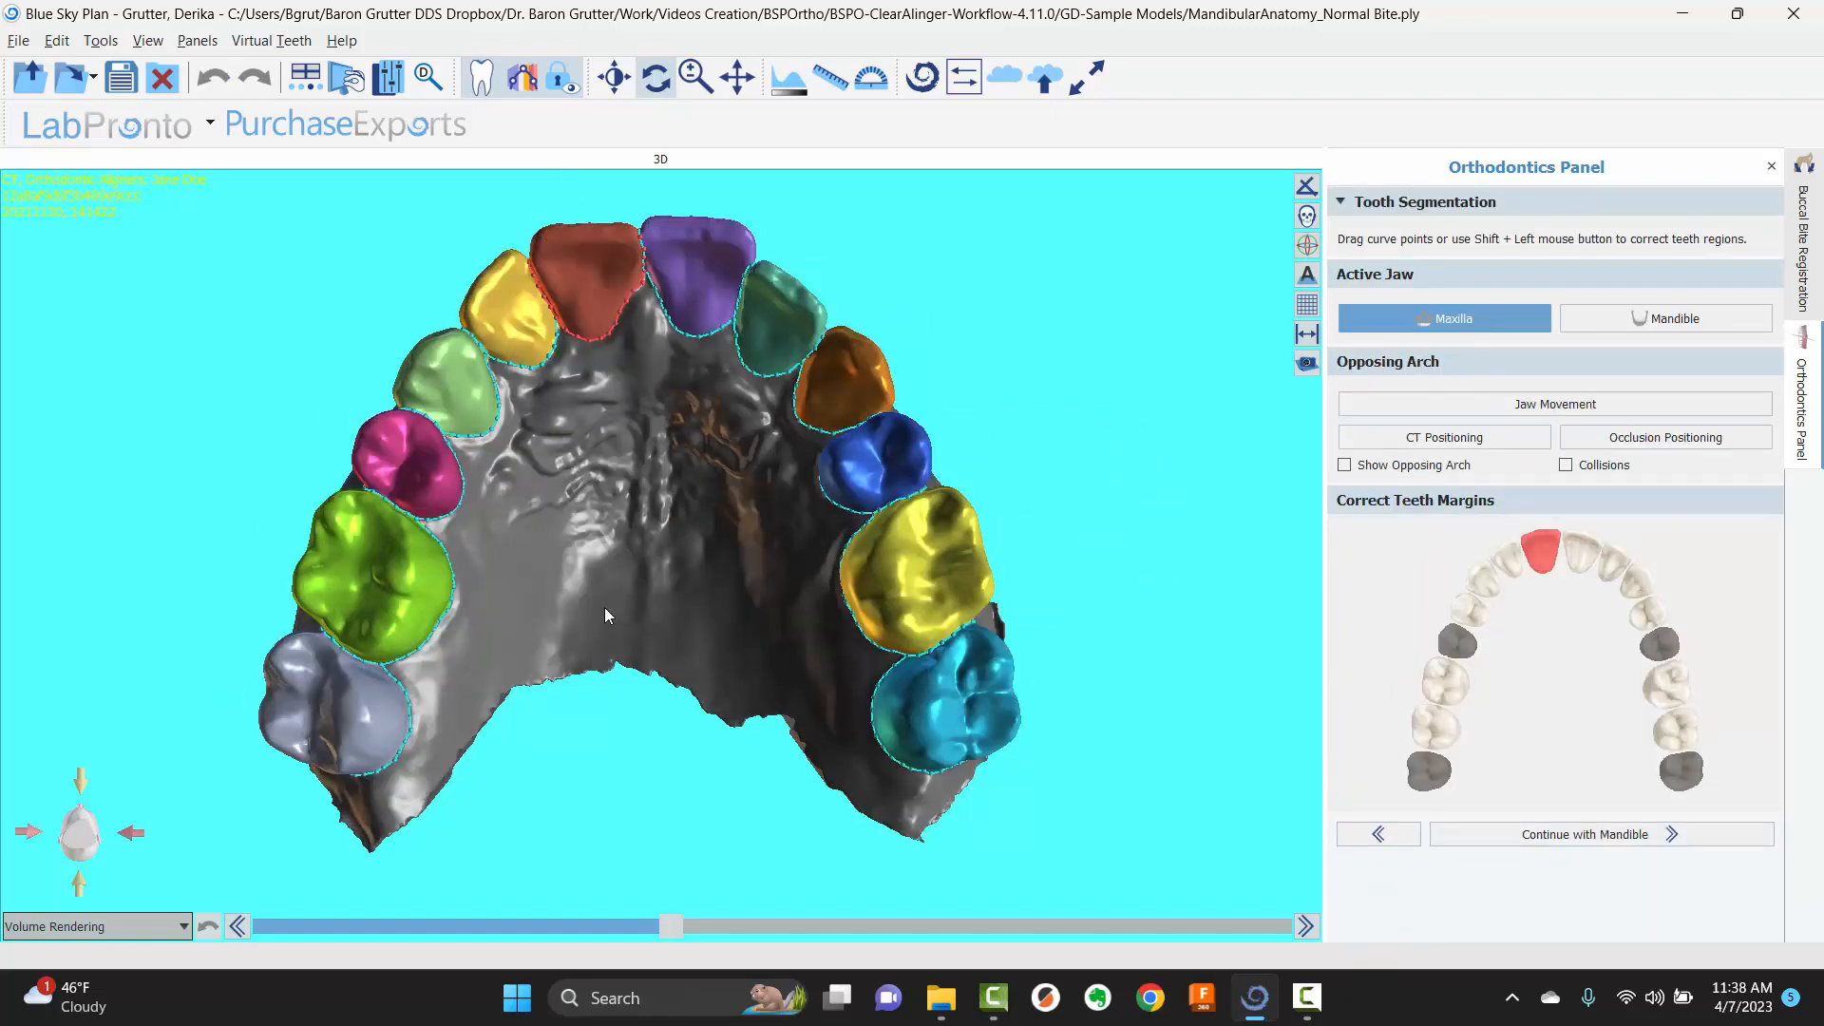
# - Inspect the maxillary tooth segmentation from the front and the biting side and continue with the mandible
pyautogui.moveTo(563, 605); pyautogui.dragTo(912, 732)
pyautogui.moveTo(967, 340); pyautogui.dragTo(886, 612)
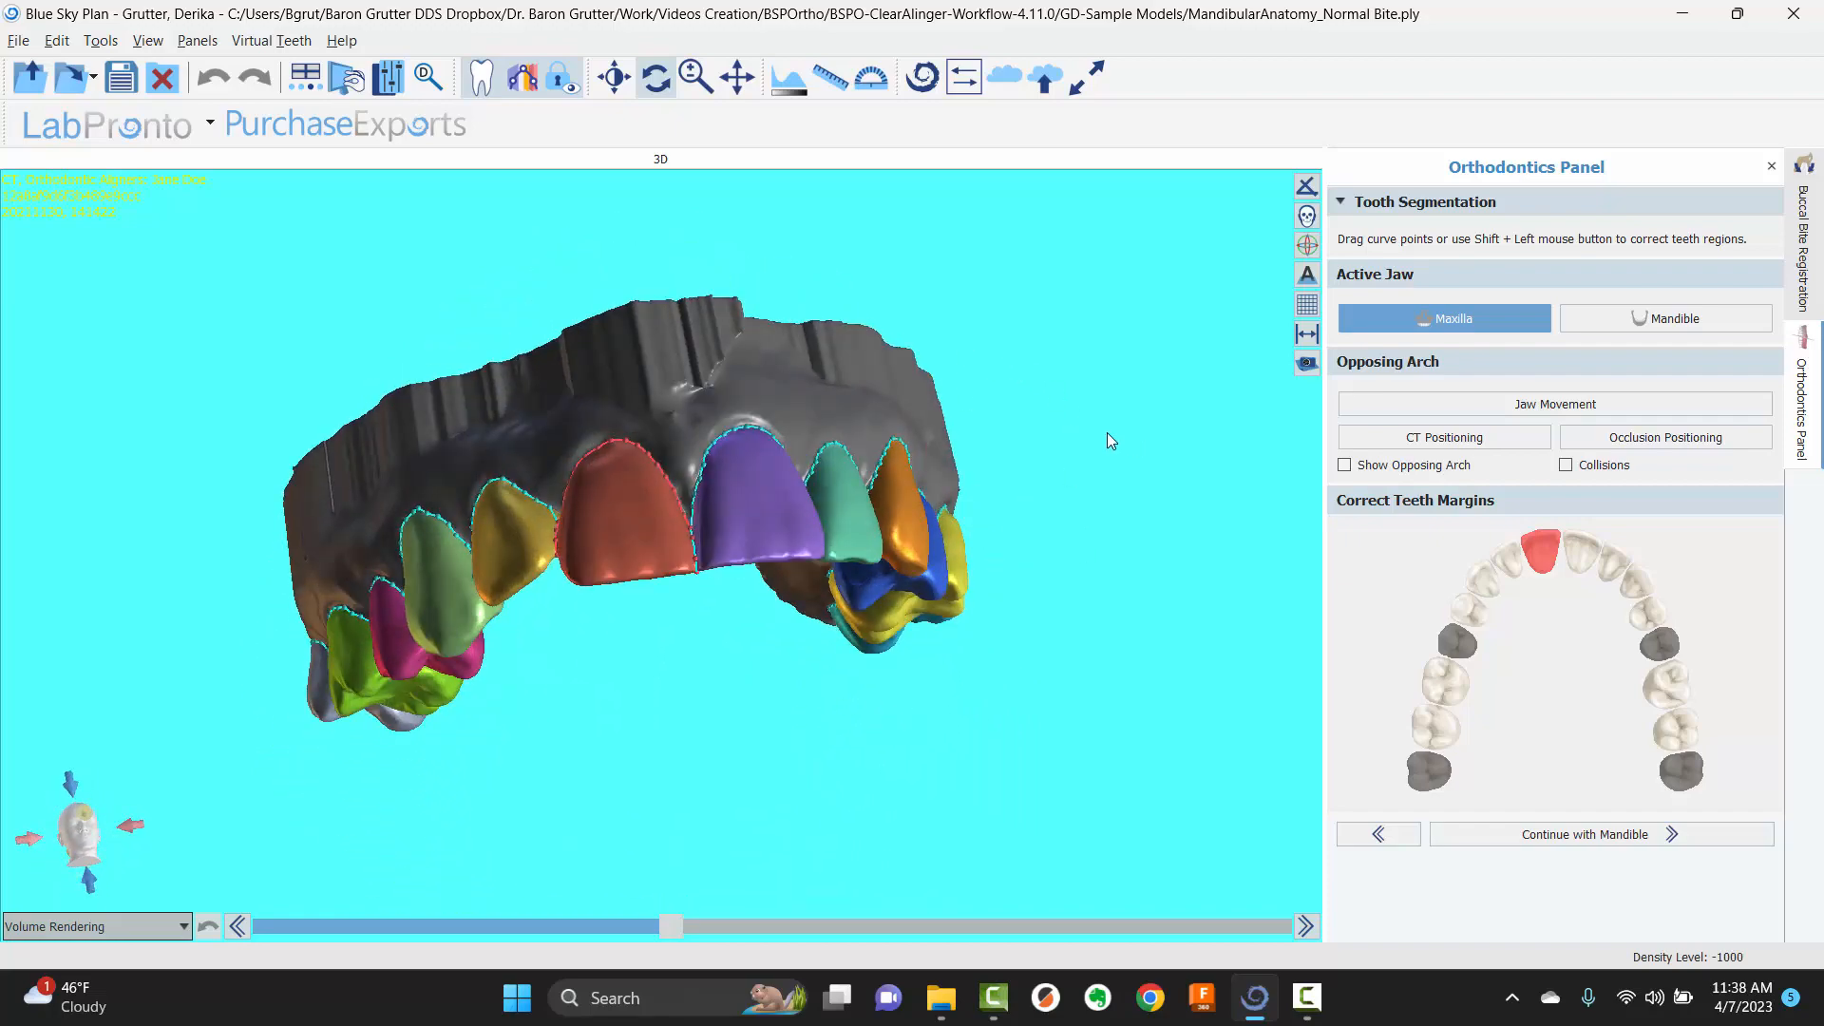
pyautogui.moveTo(1108, 433); pyautogui.dragTo(520, 81)
pyautogui.moveTo(619, 548); pyautogui.dragTo(760, 673)
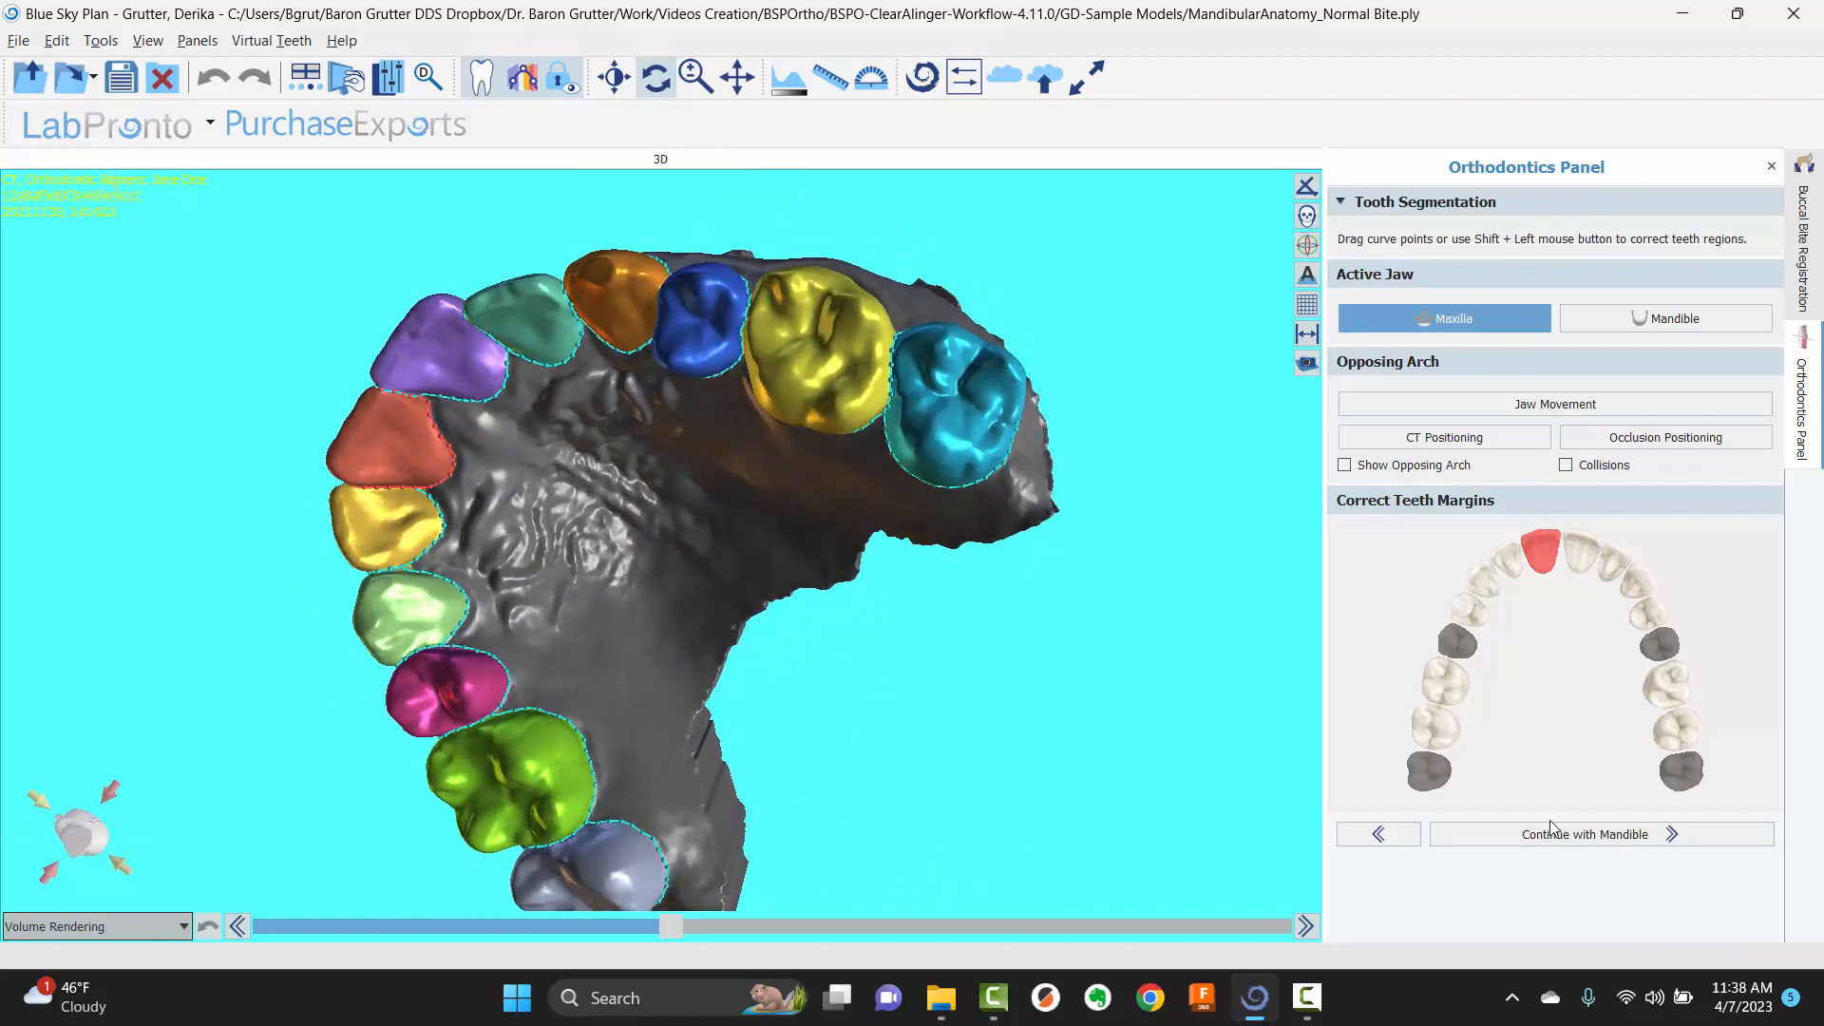
# - Remove the link at the margin point shared by the purple and teal mandibular incisors
pyautogui.moveTo(578, 580); pyautogui.dragTo(557, 498)
pyautogui.scroll(2, 598, 601)
pyautogui.scroll(6, 714, 477)
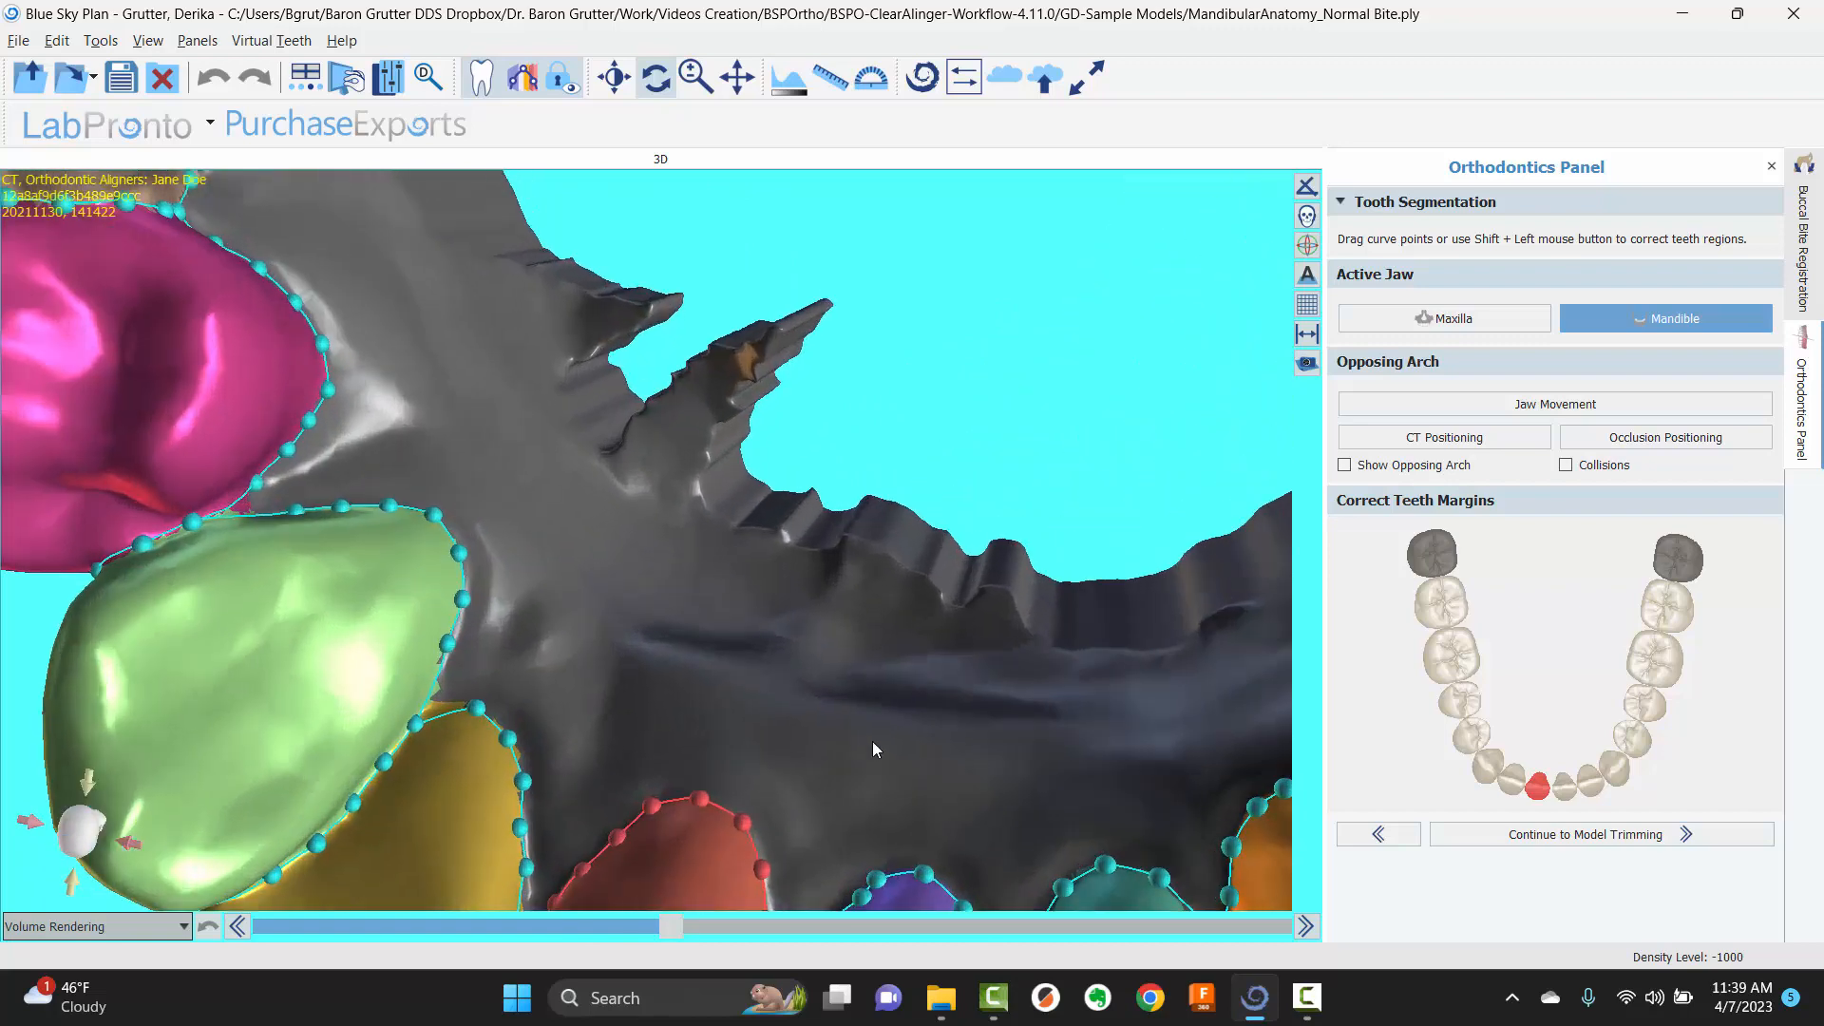
pyautogui.moveTo(873, 748); pyautogui.dragTo(618, 660)
pyautogui.moveTo(556, 586); pyautogui.dragTo(612, 665)
pyautogui.rightClick(613, 664)
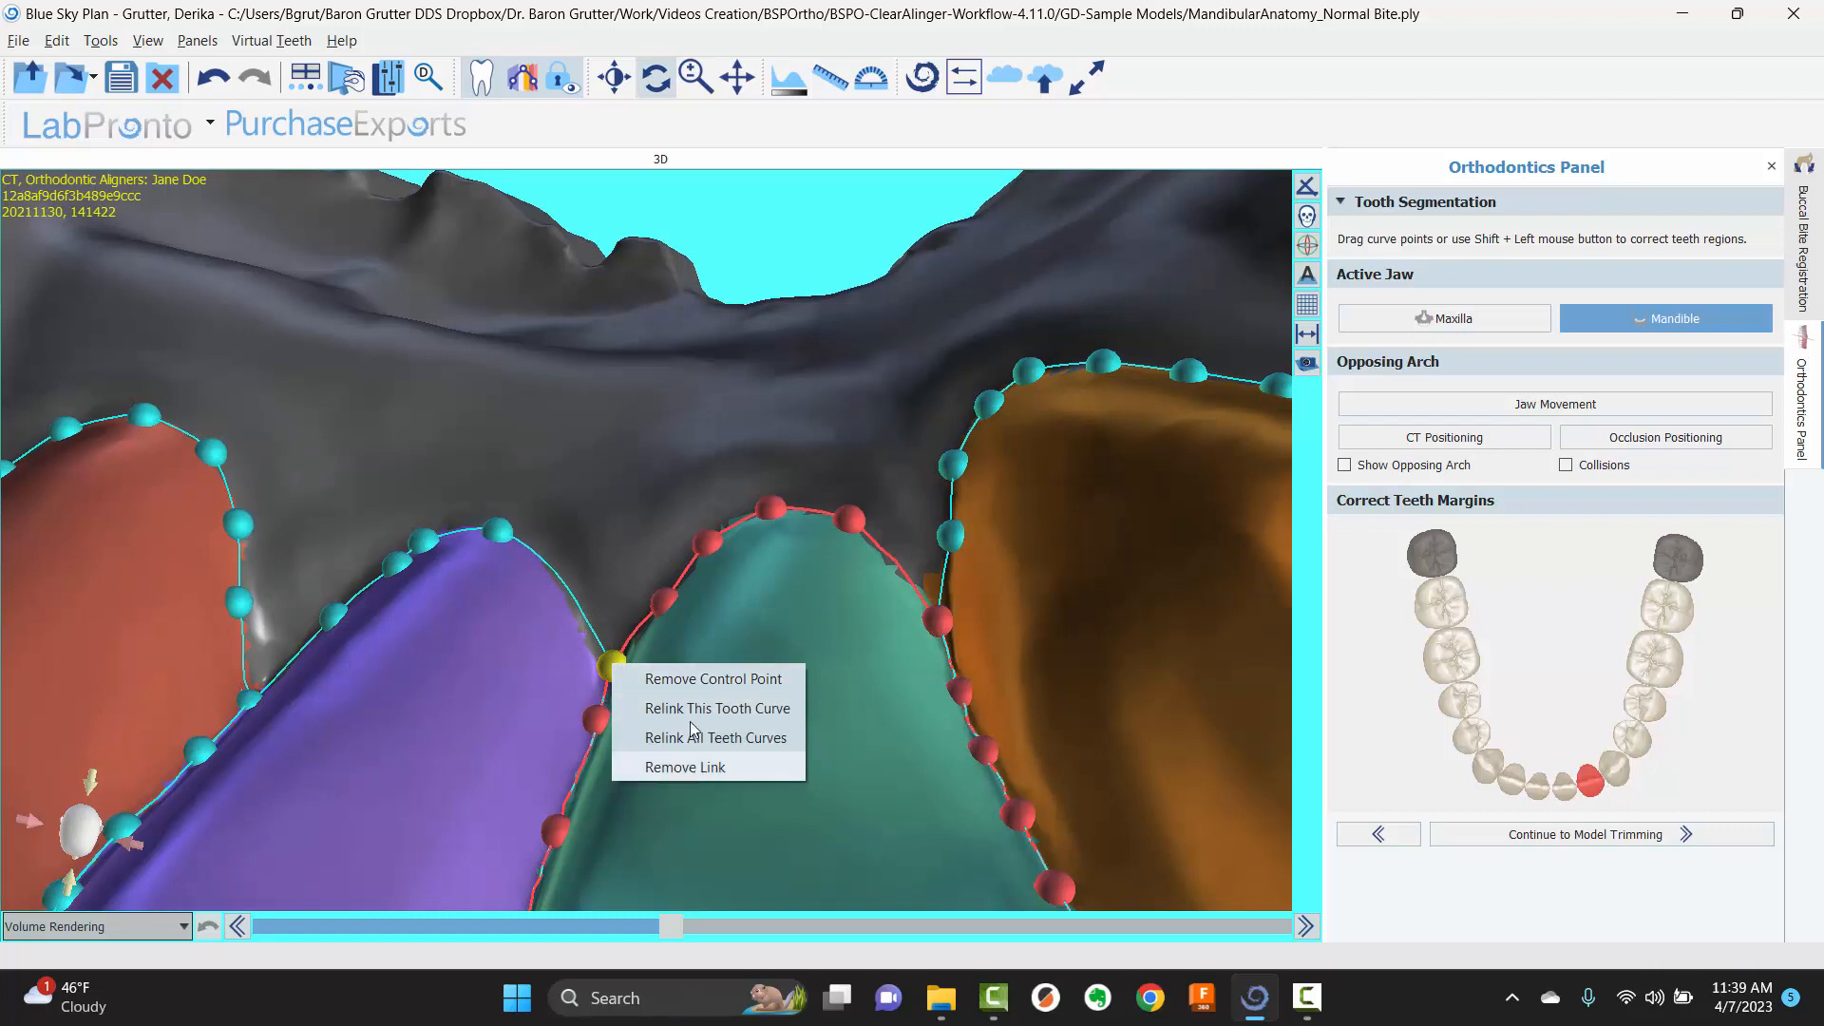
pyautogui.click(685, 767)
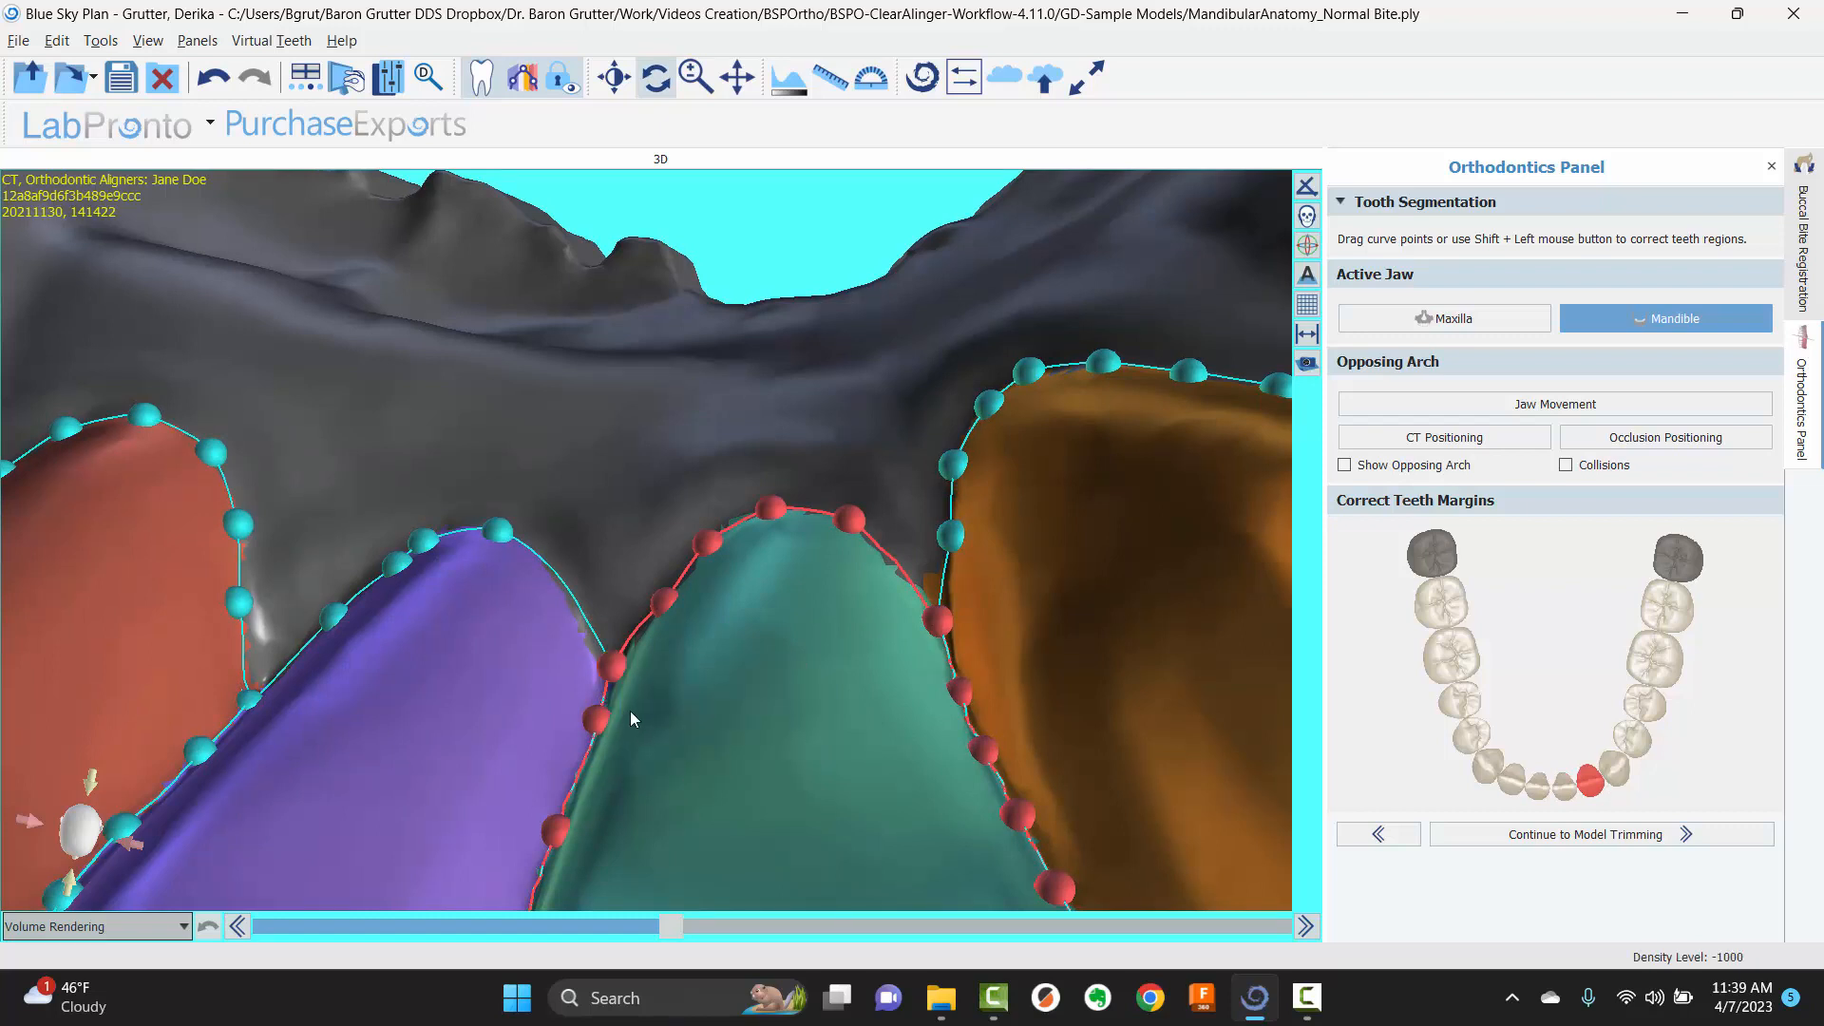
# - Move the purple incisor's unlinked margin point onto its gum line and continue to model trimming
pyautogui.click(577, 639)
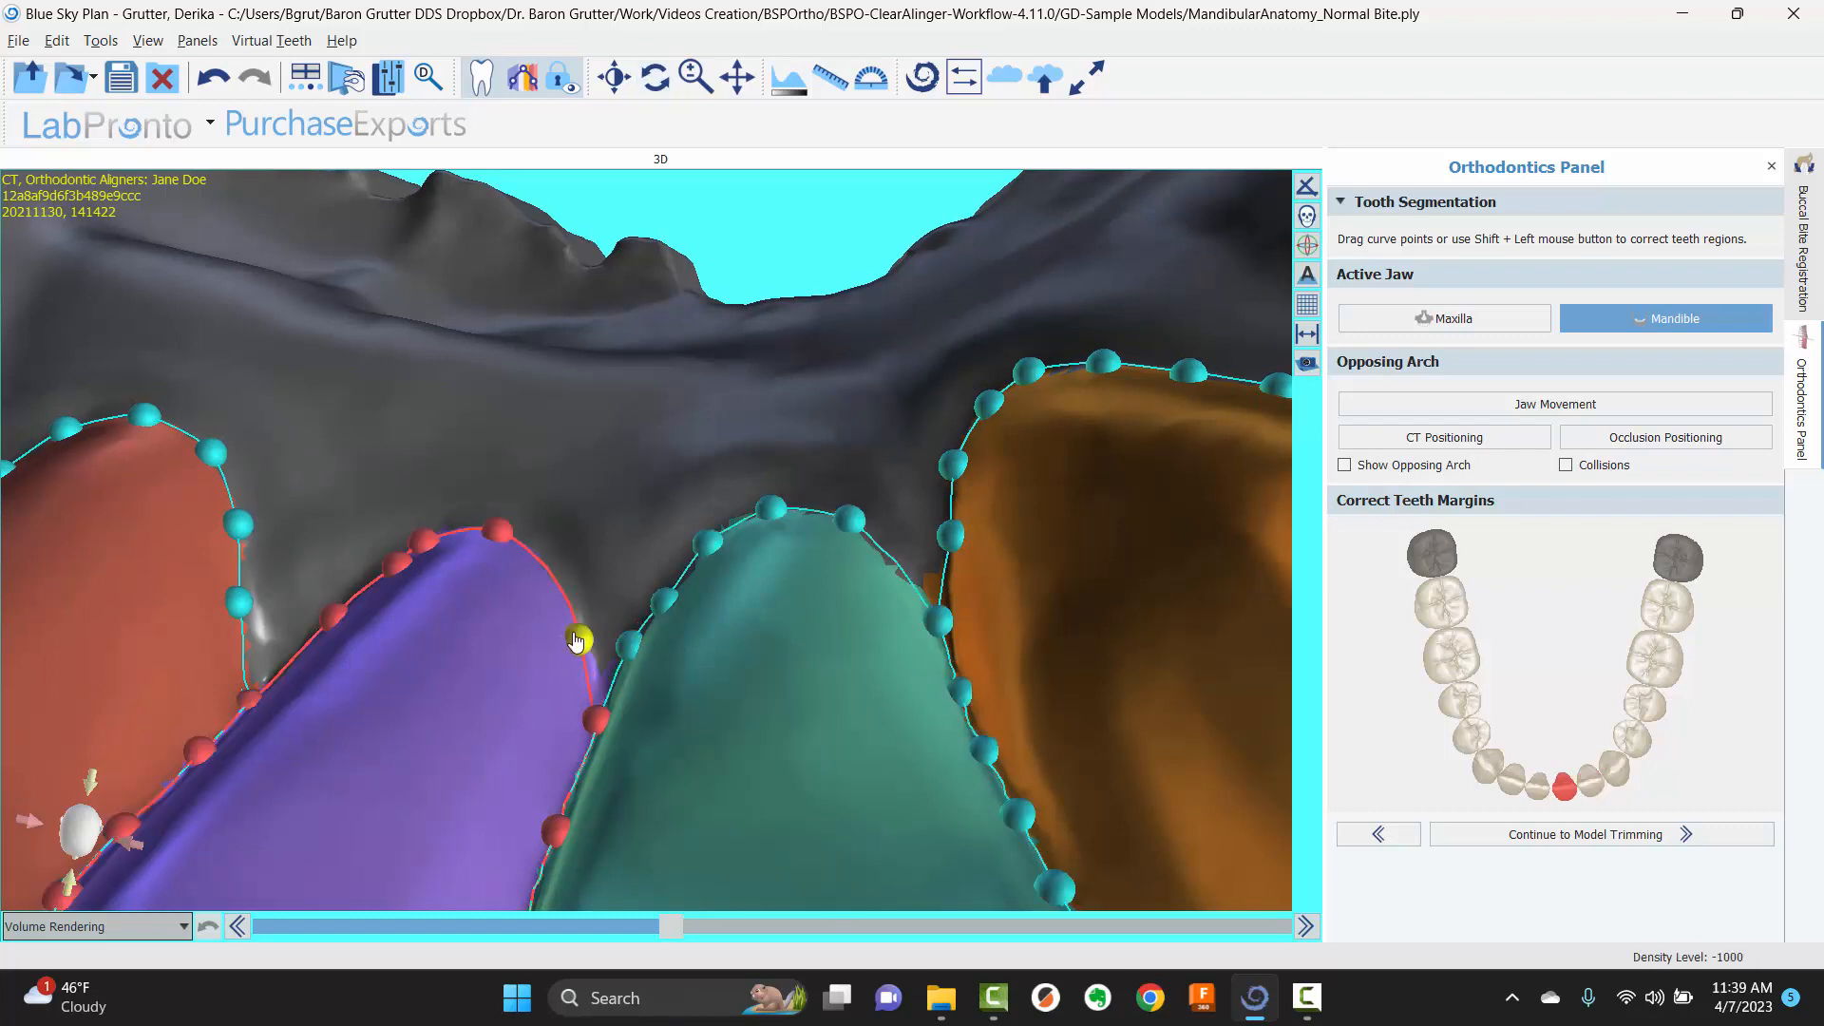
pyautogui.moveTo(576, 641); pyautogui.dragTo(590, 632)
pyautogui.scroll(-4, 570, 528)
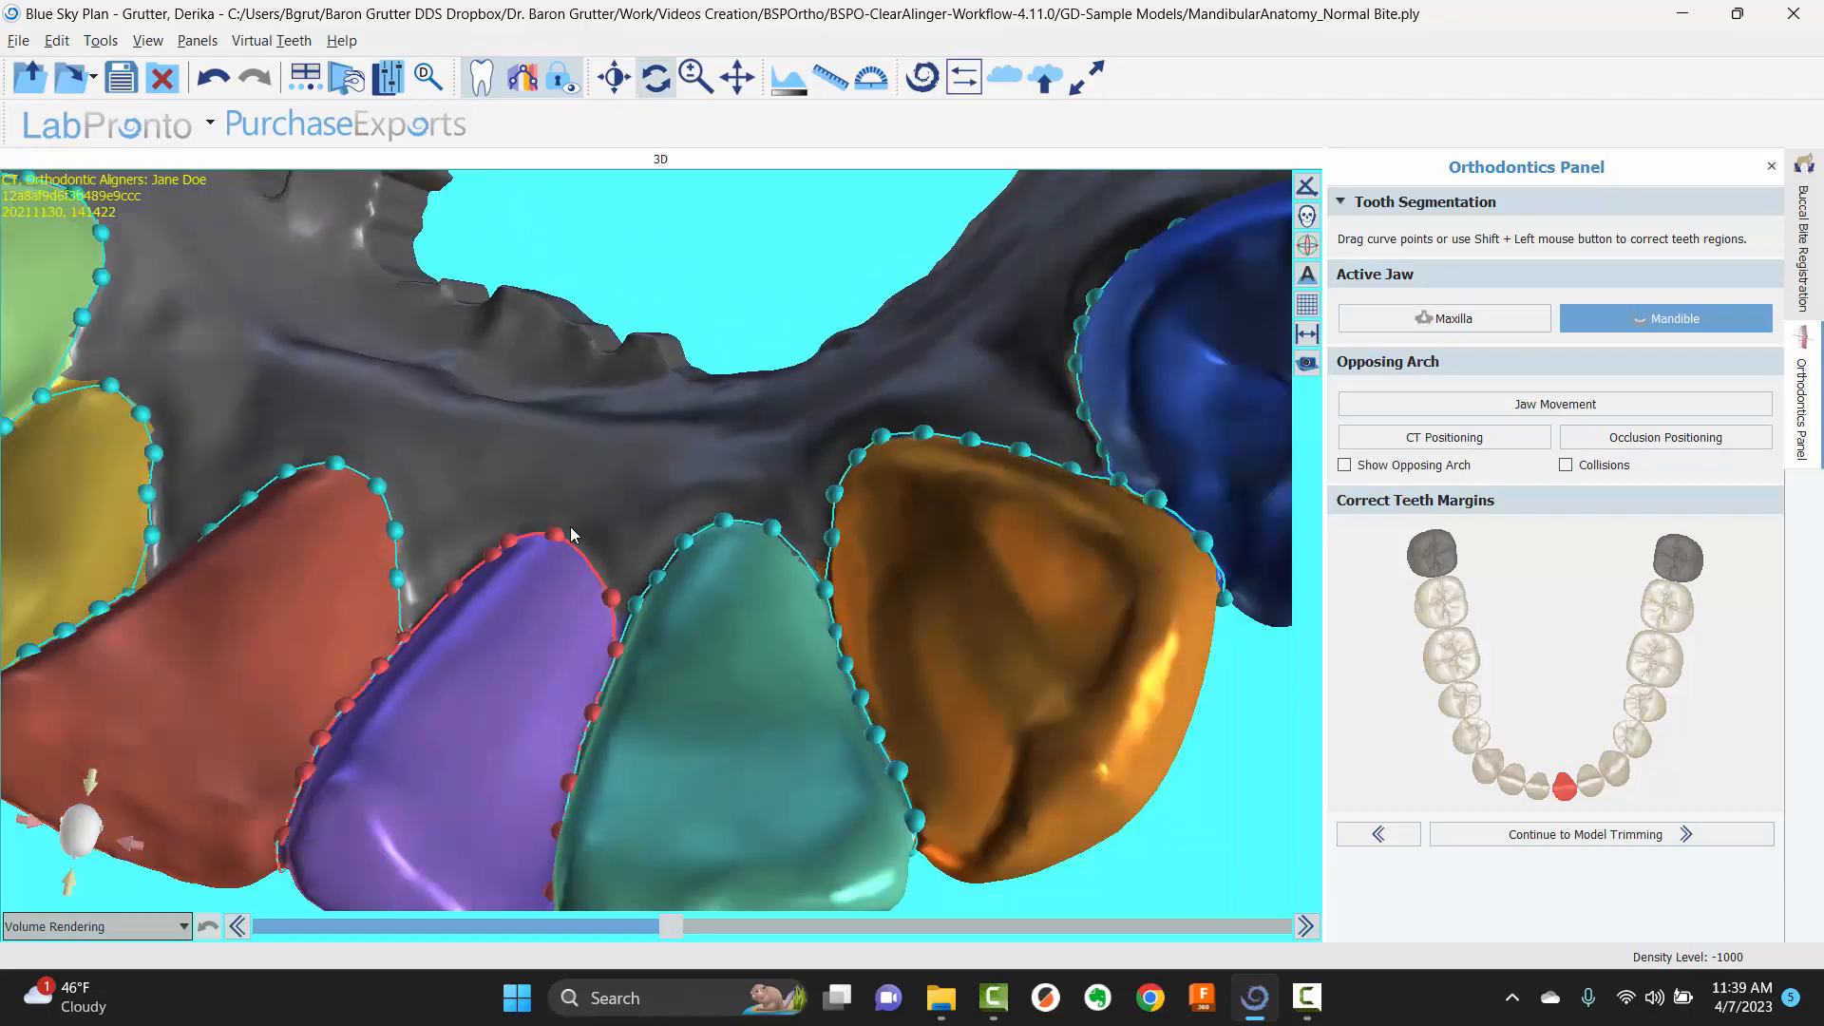
pyautogui.scroll(-3, 570, 533)
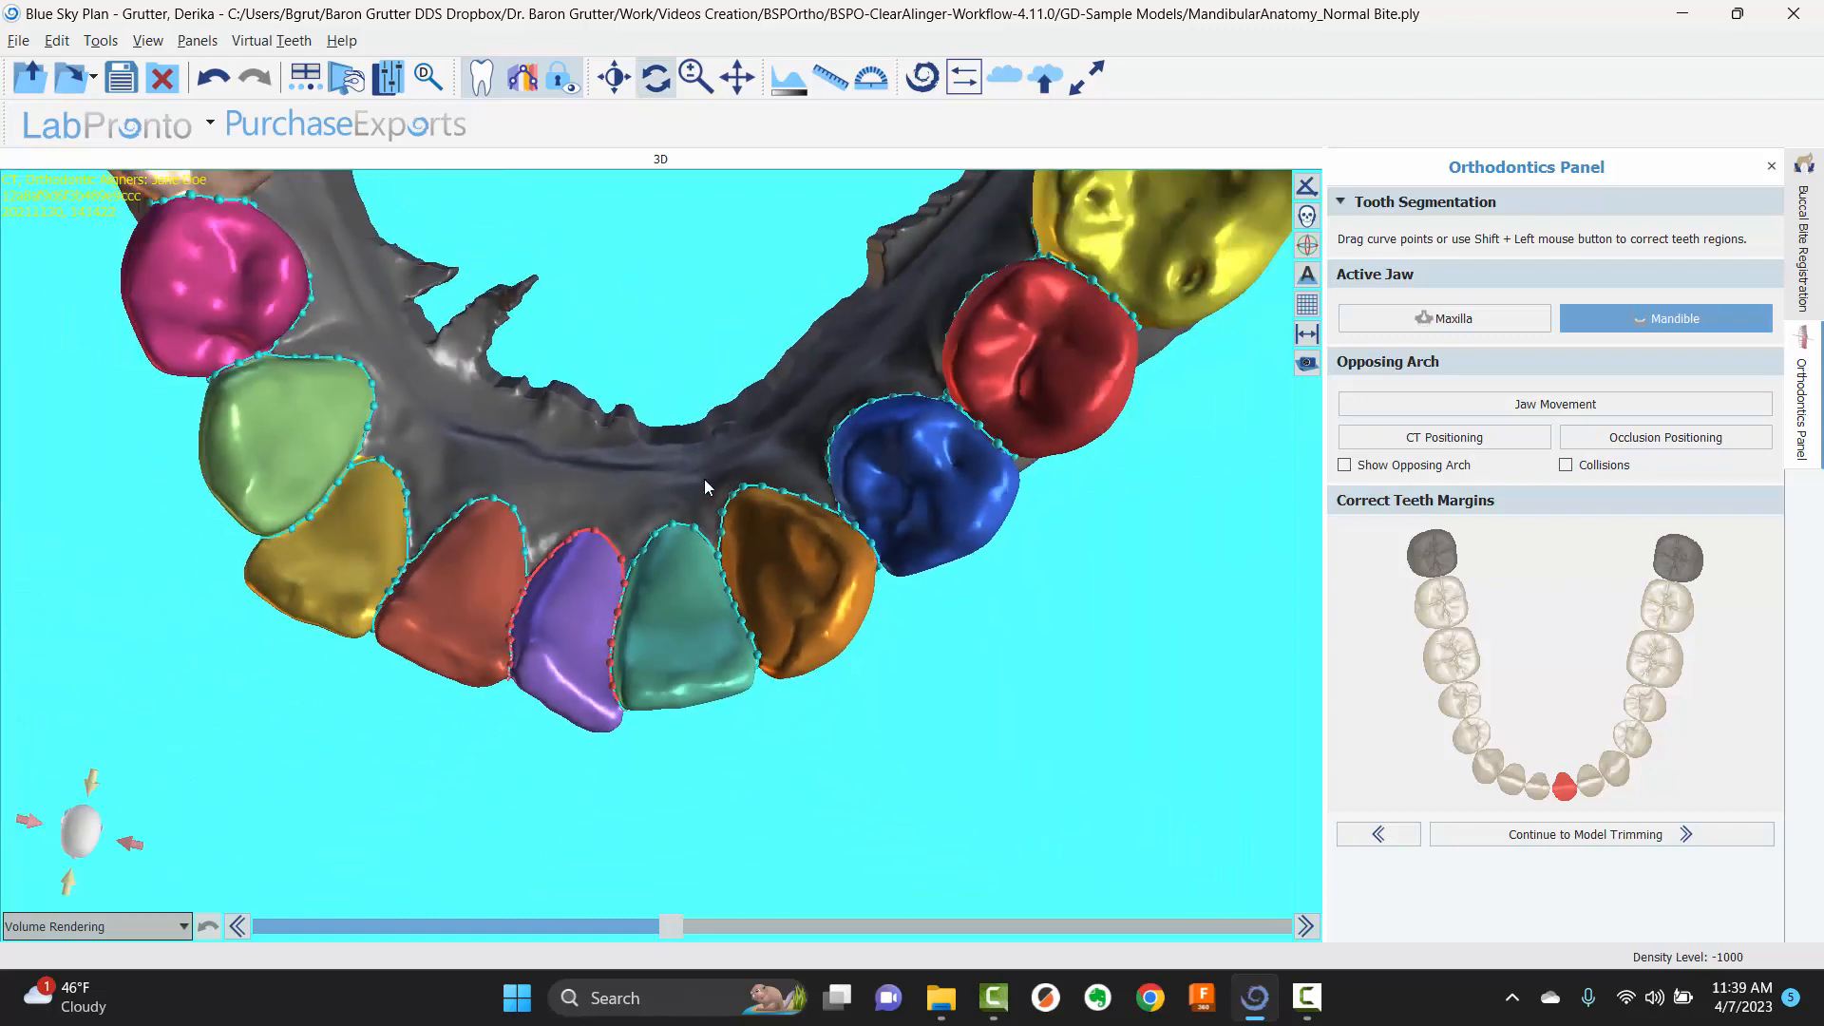
pyautogui.moveTo(706, 487); pyautogui.dragTo(741, 507)
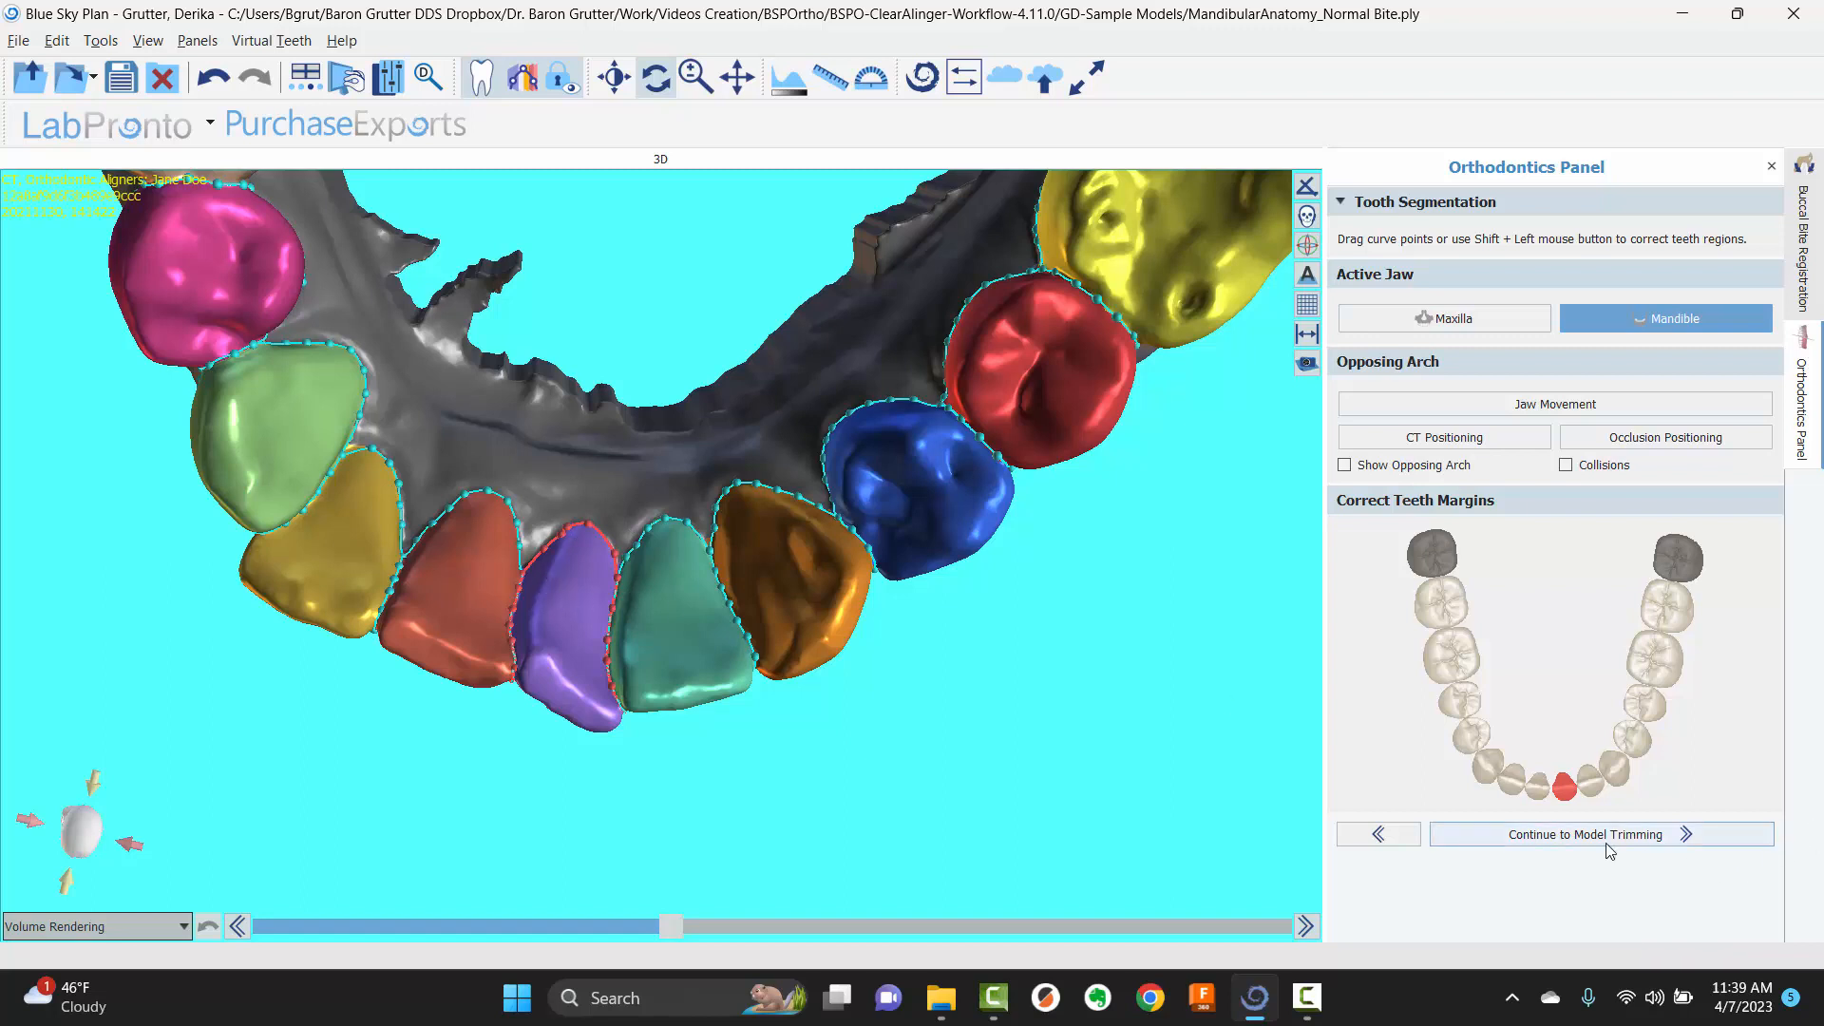
pyautogui.click(1564, 837)
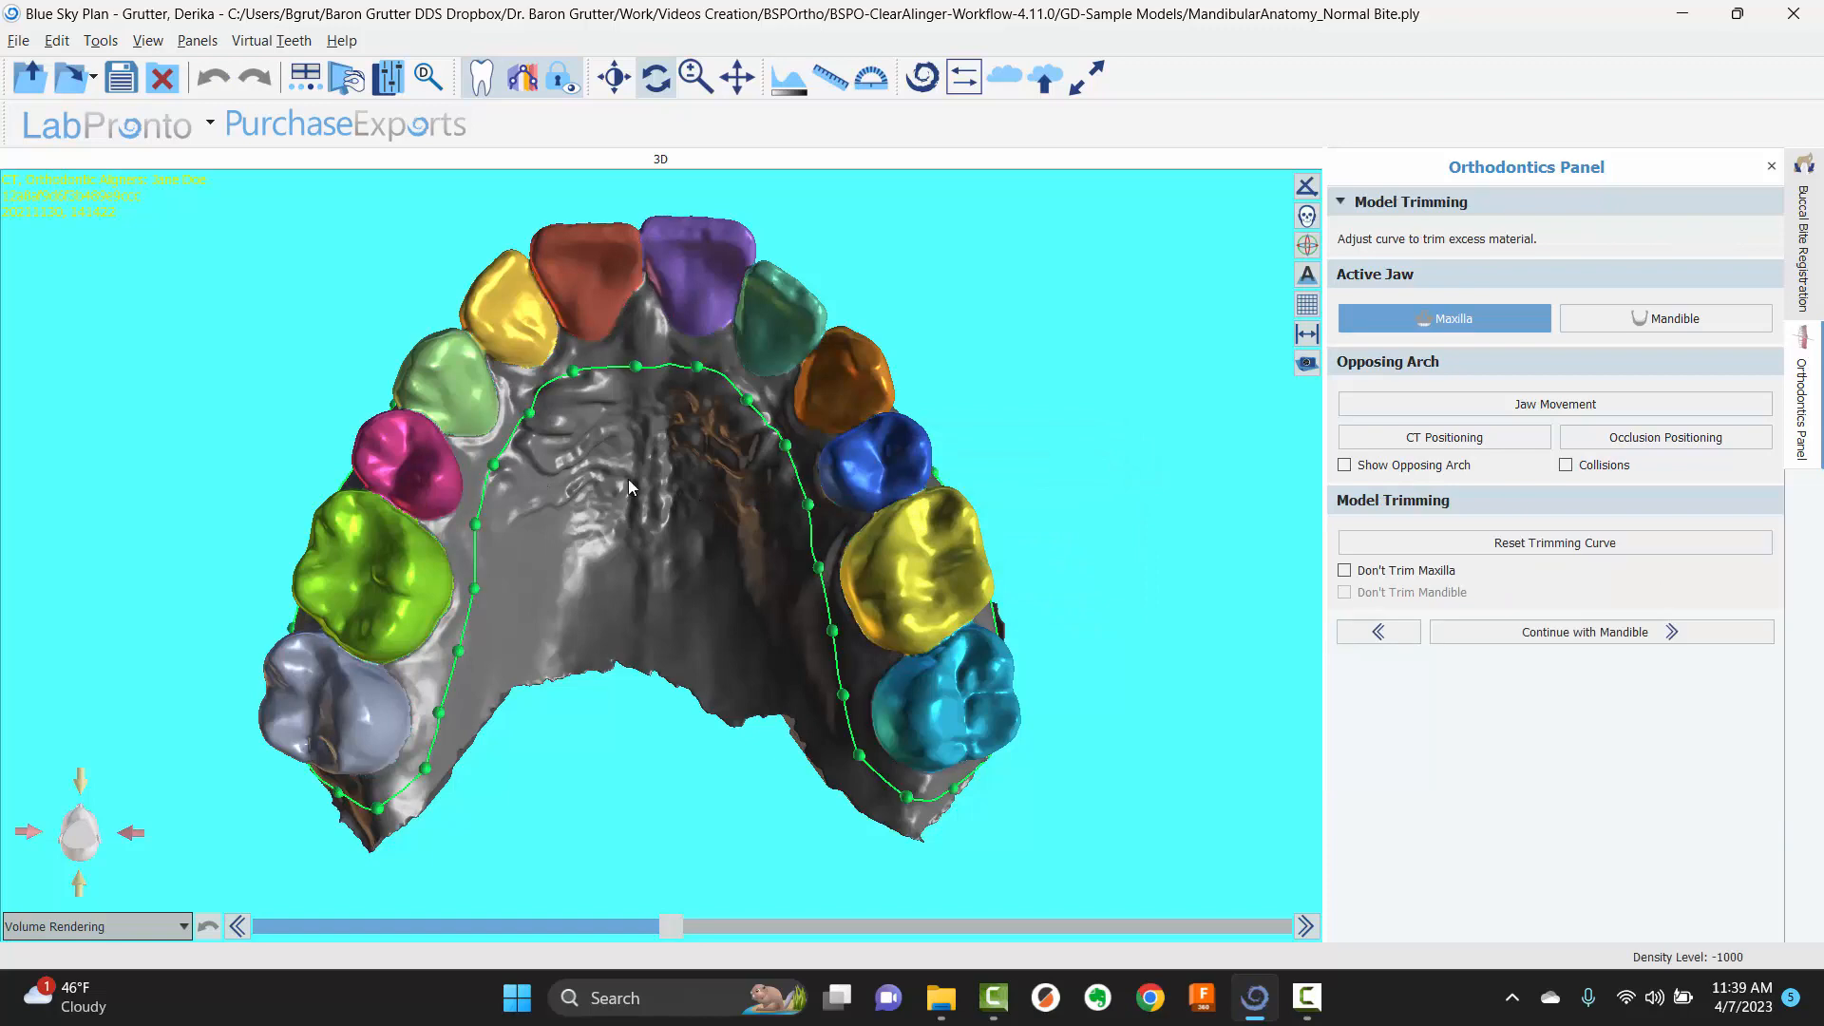
# - Check the maxillary trimming curve around the arch and continue with the mandible
pyautogui.moveTo(630, 479); pyautogui.dragTo(783, 523)
pyautogui.moveTo(880, 209); pyautogui.dragTo(559, 599)
pyautogui.moveTo(875, 441); pyautogui.dragTo(647, 338)
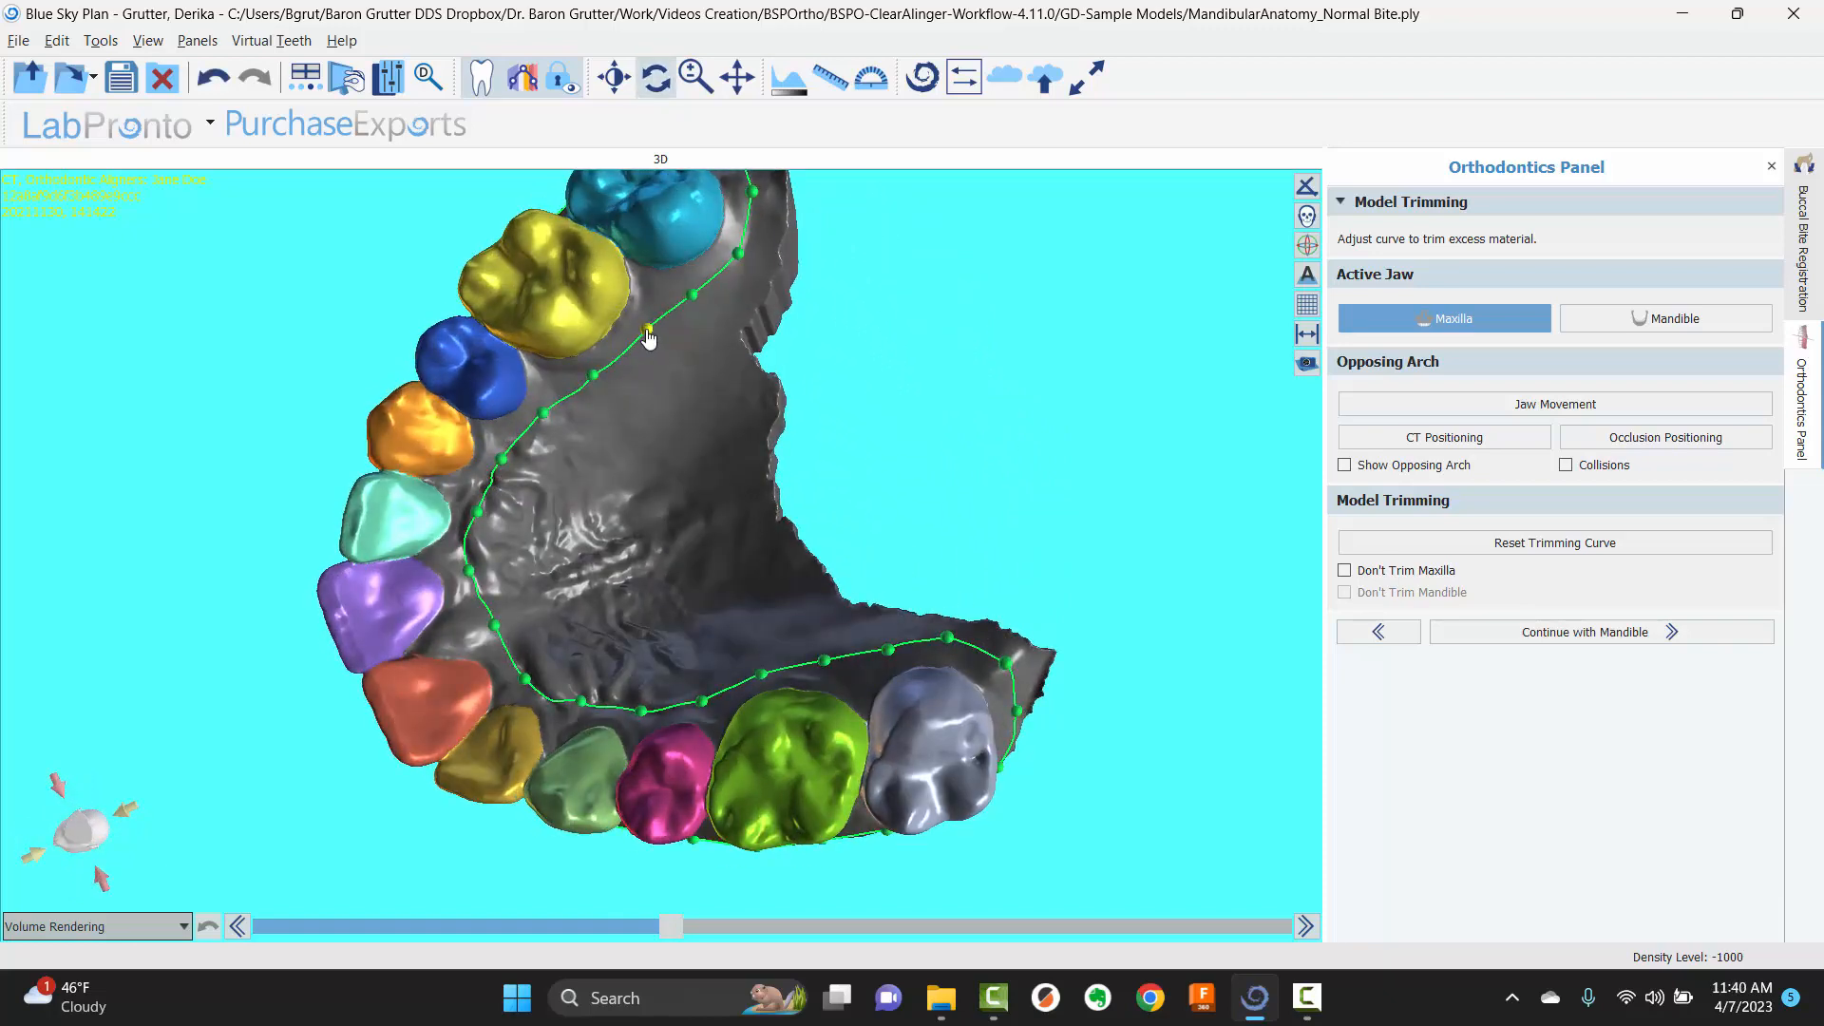
pyautogui.rightClick(647, 339)
pyautogui.moveTo(619, 623); pyautogui.dragTo(608, 456)
pyautogui.moveTo(1026, 630); pyautogui.dragTo(1114, 608)
pyautogui.click(1547, 635)
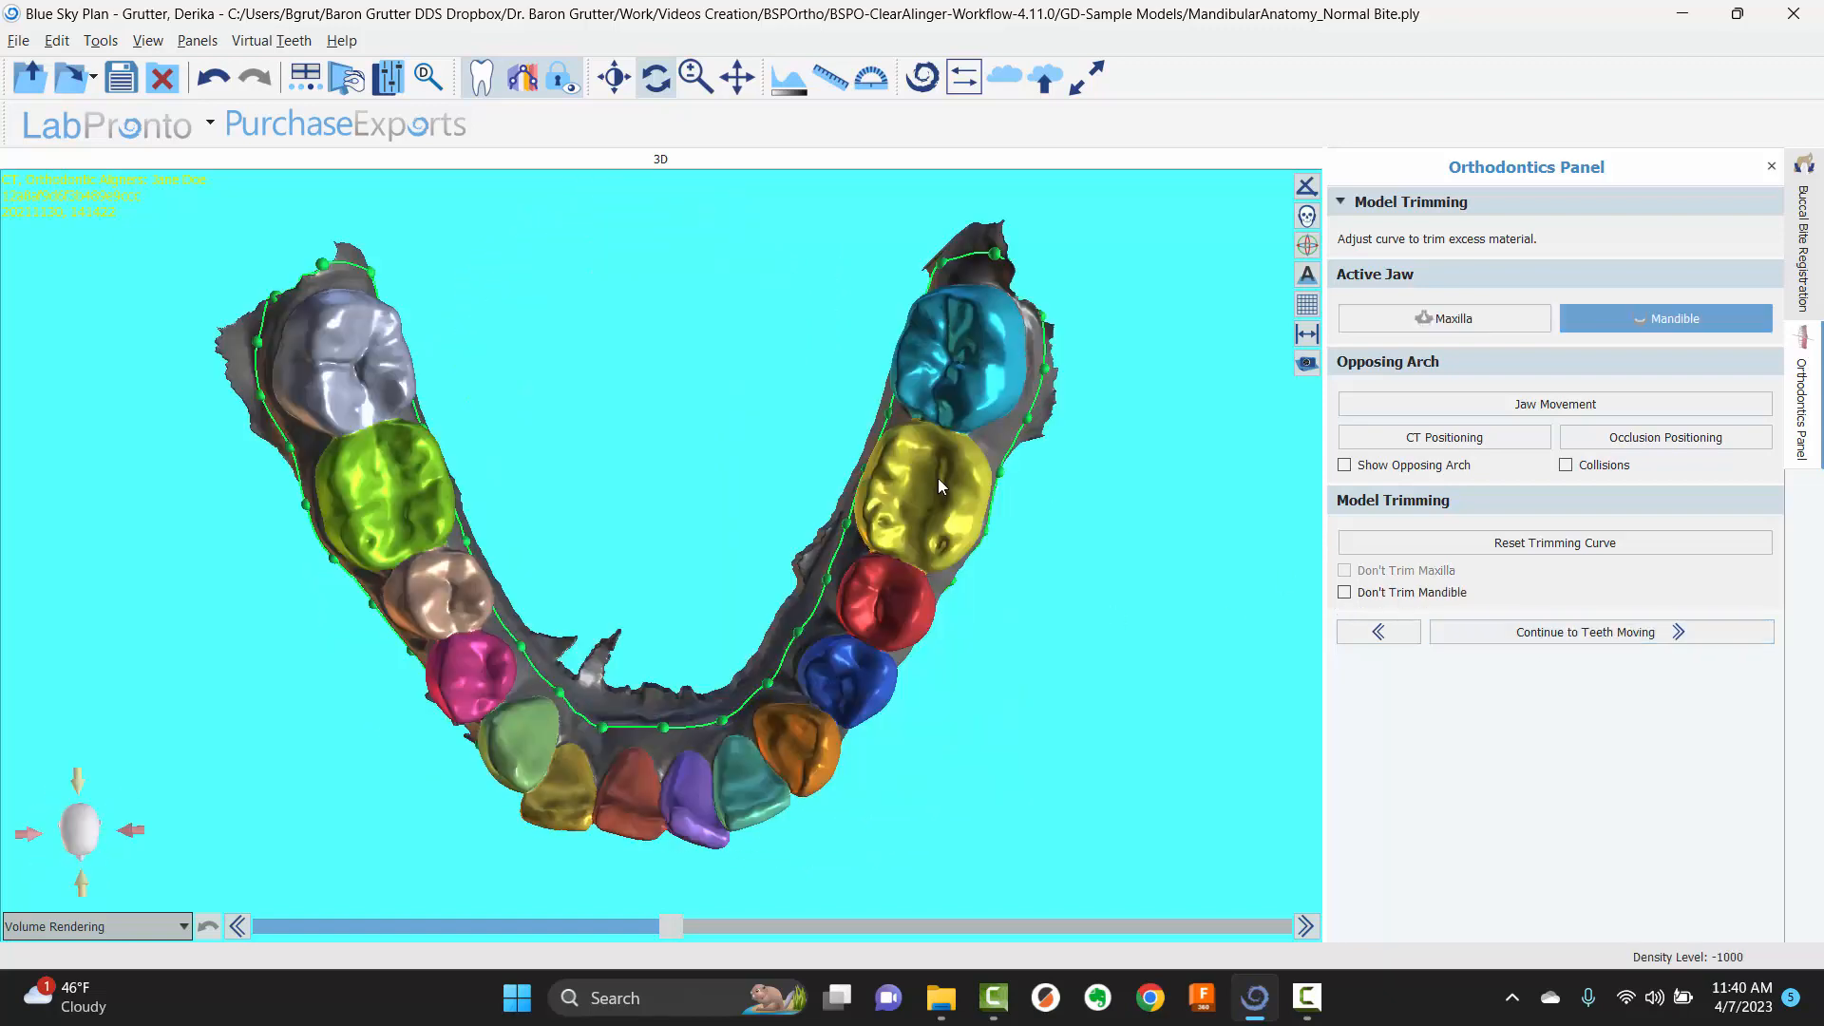
# - Pull the mandibular trimming curve points closer behind the cyan rear molar
pyautogui.moveTo(744, 367); pyautogui.dragTo(1128, 472)
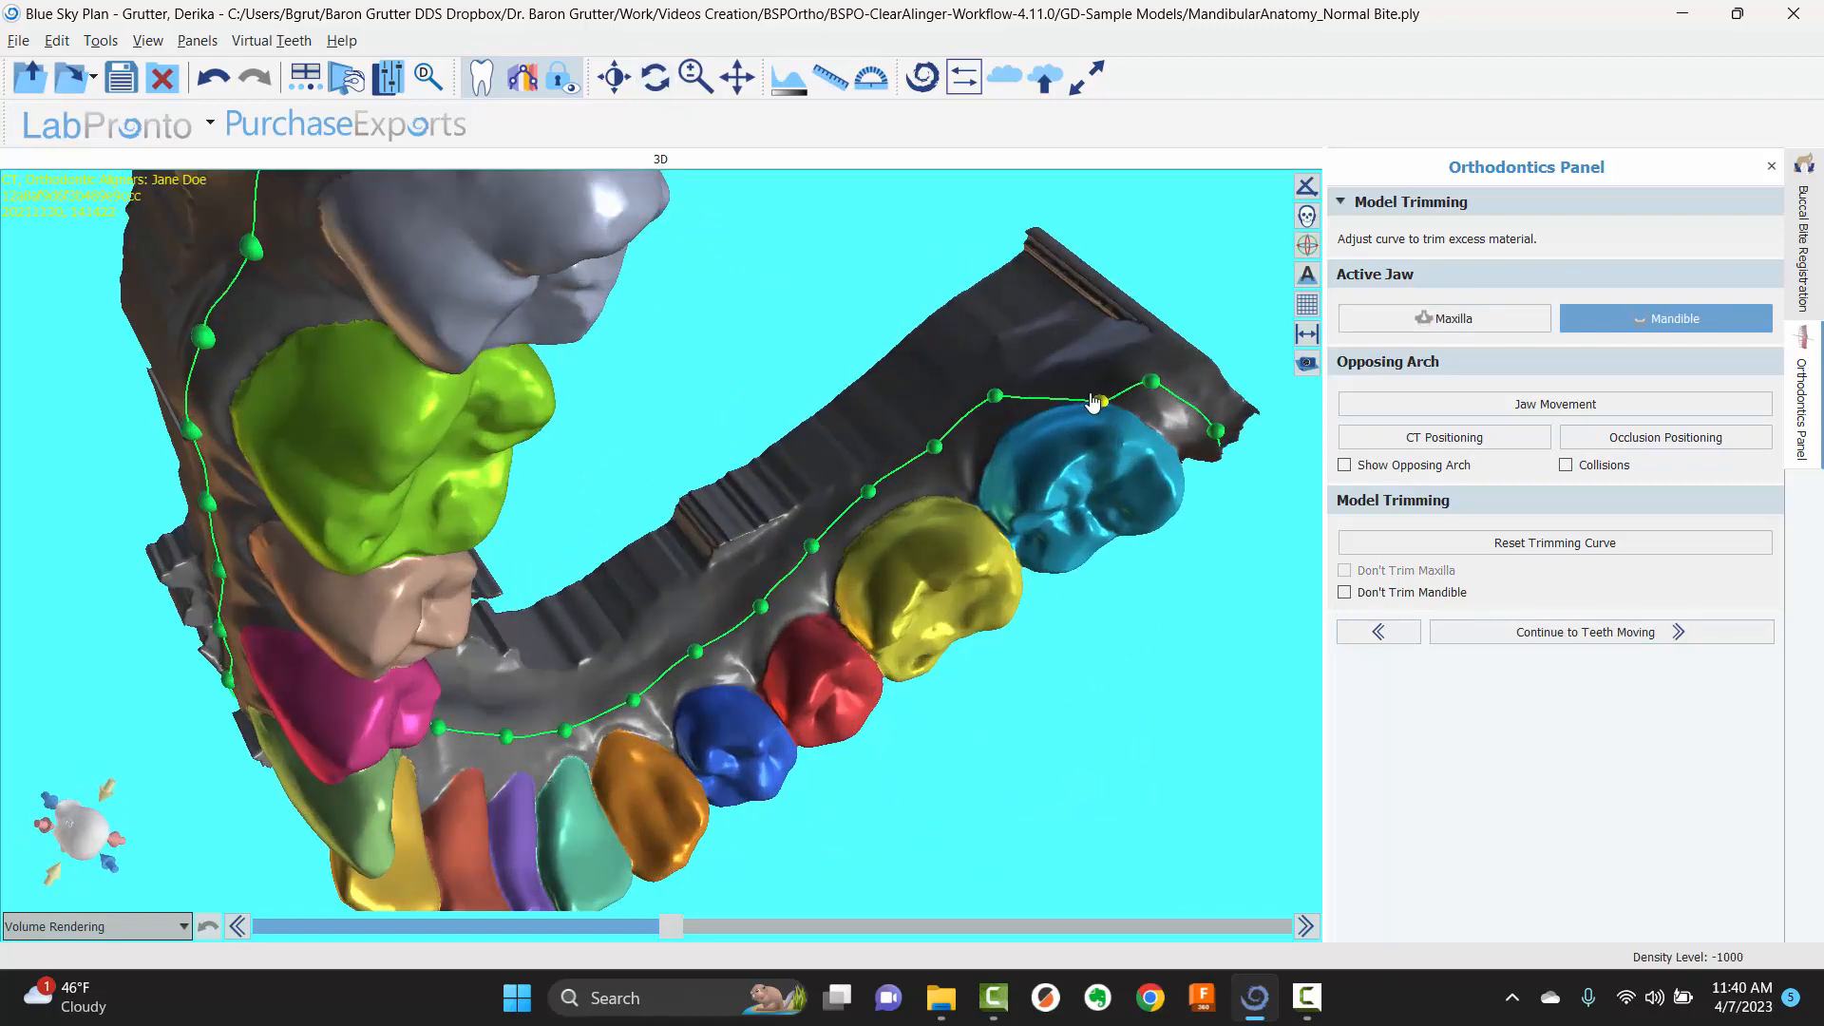
pyautogui.moveTo(1093, 407); pyautogui.dragTo(1214, 630)
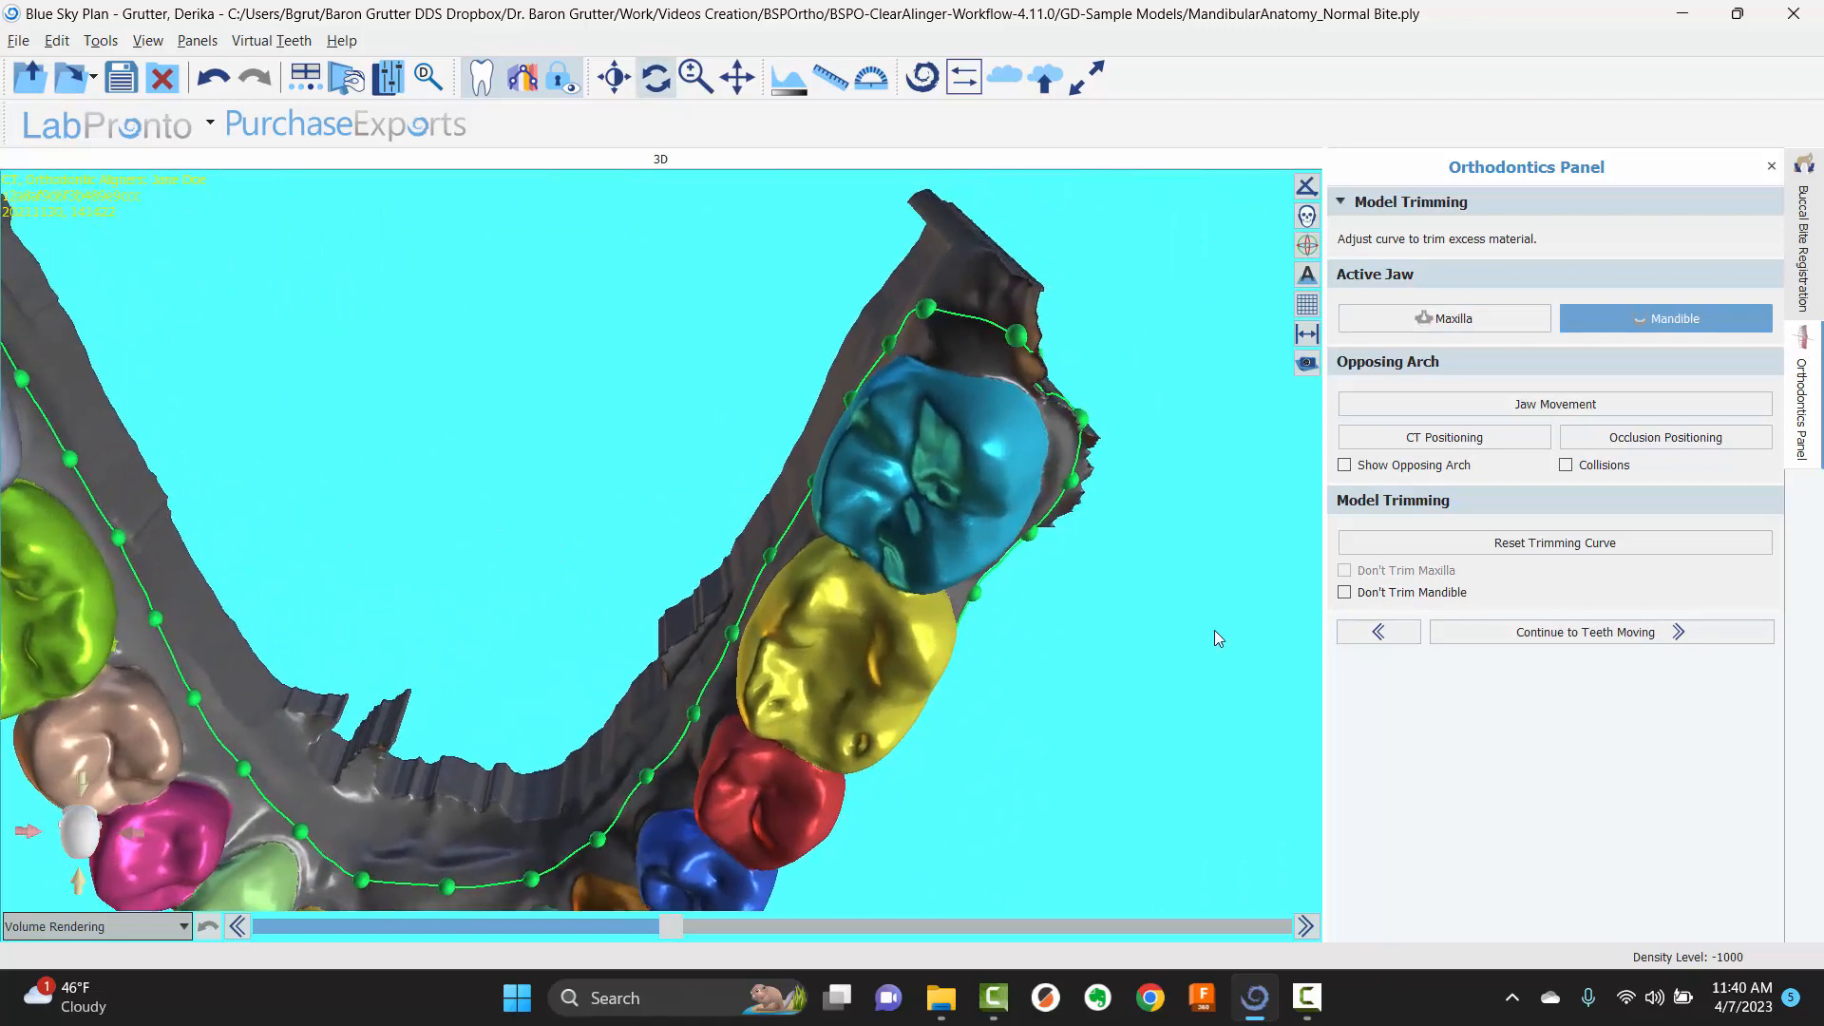
pyautogui.moveTo(1292, 692); pyautogui.dragTo(868, 443)
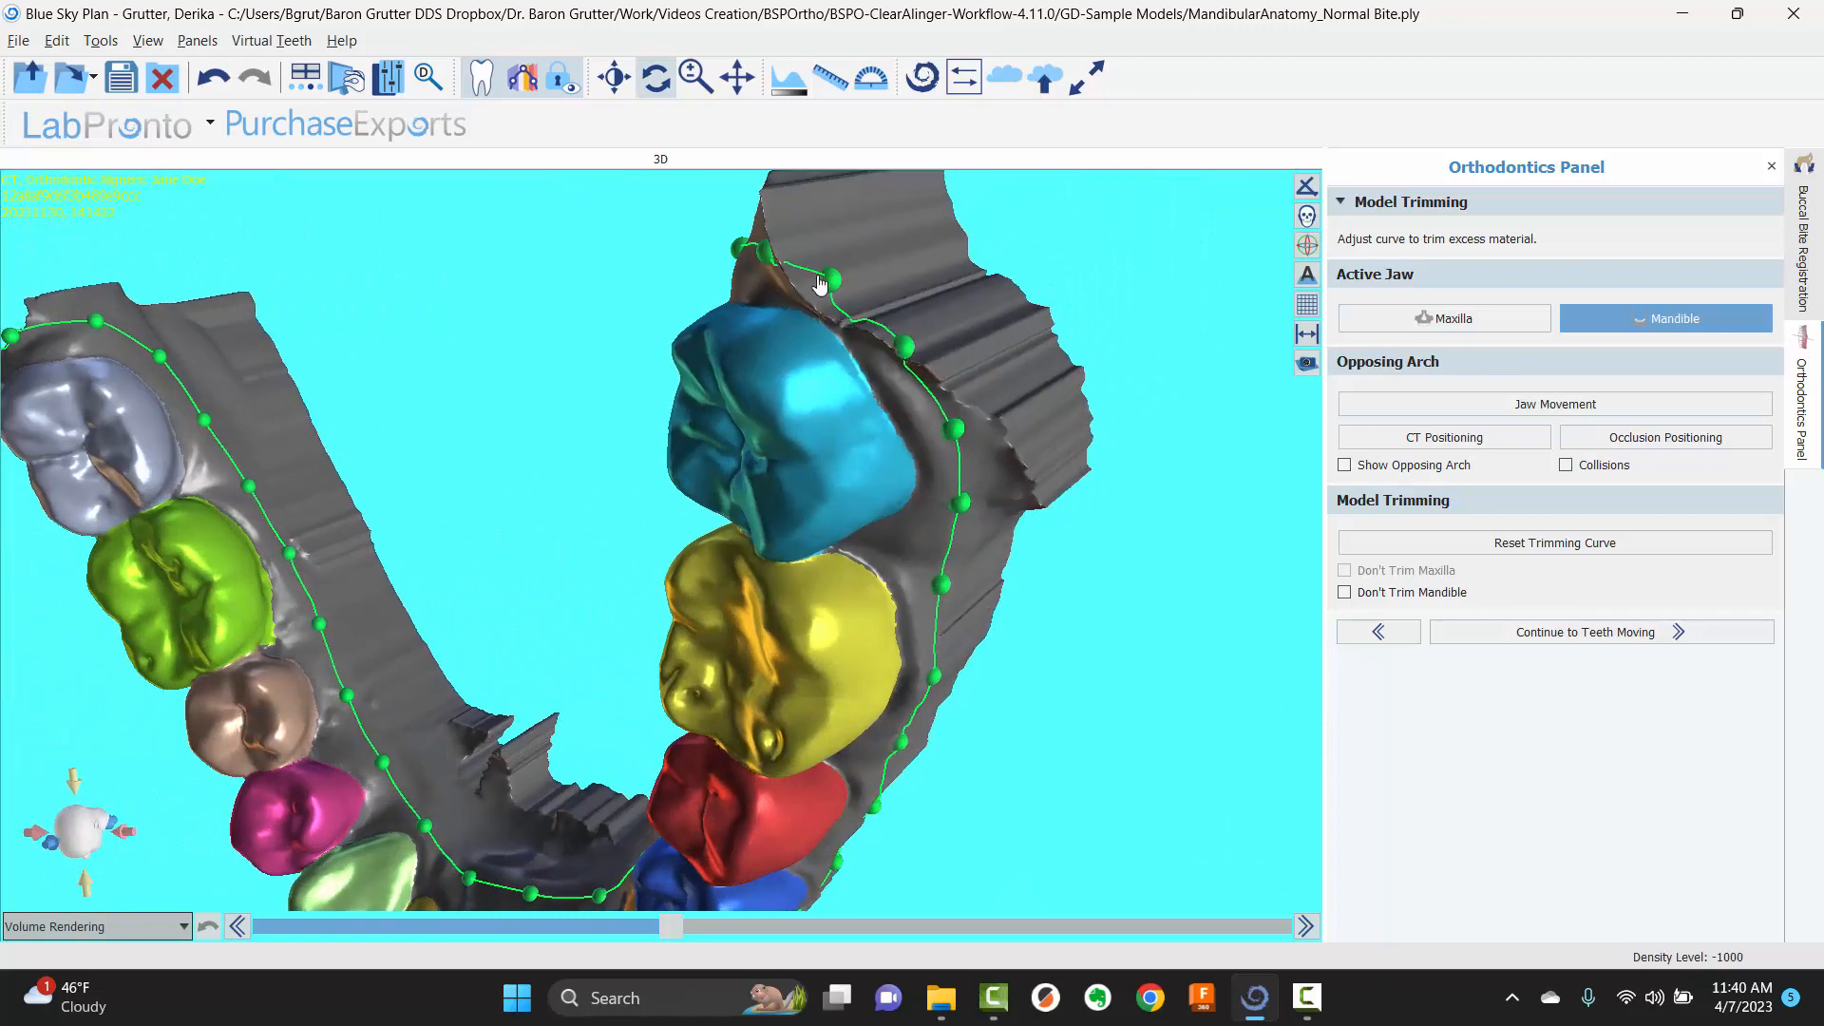
pyautogui.moveTo(833, 278); pyautogui.dragTo(781, 302)
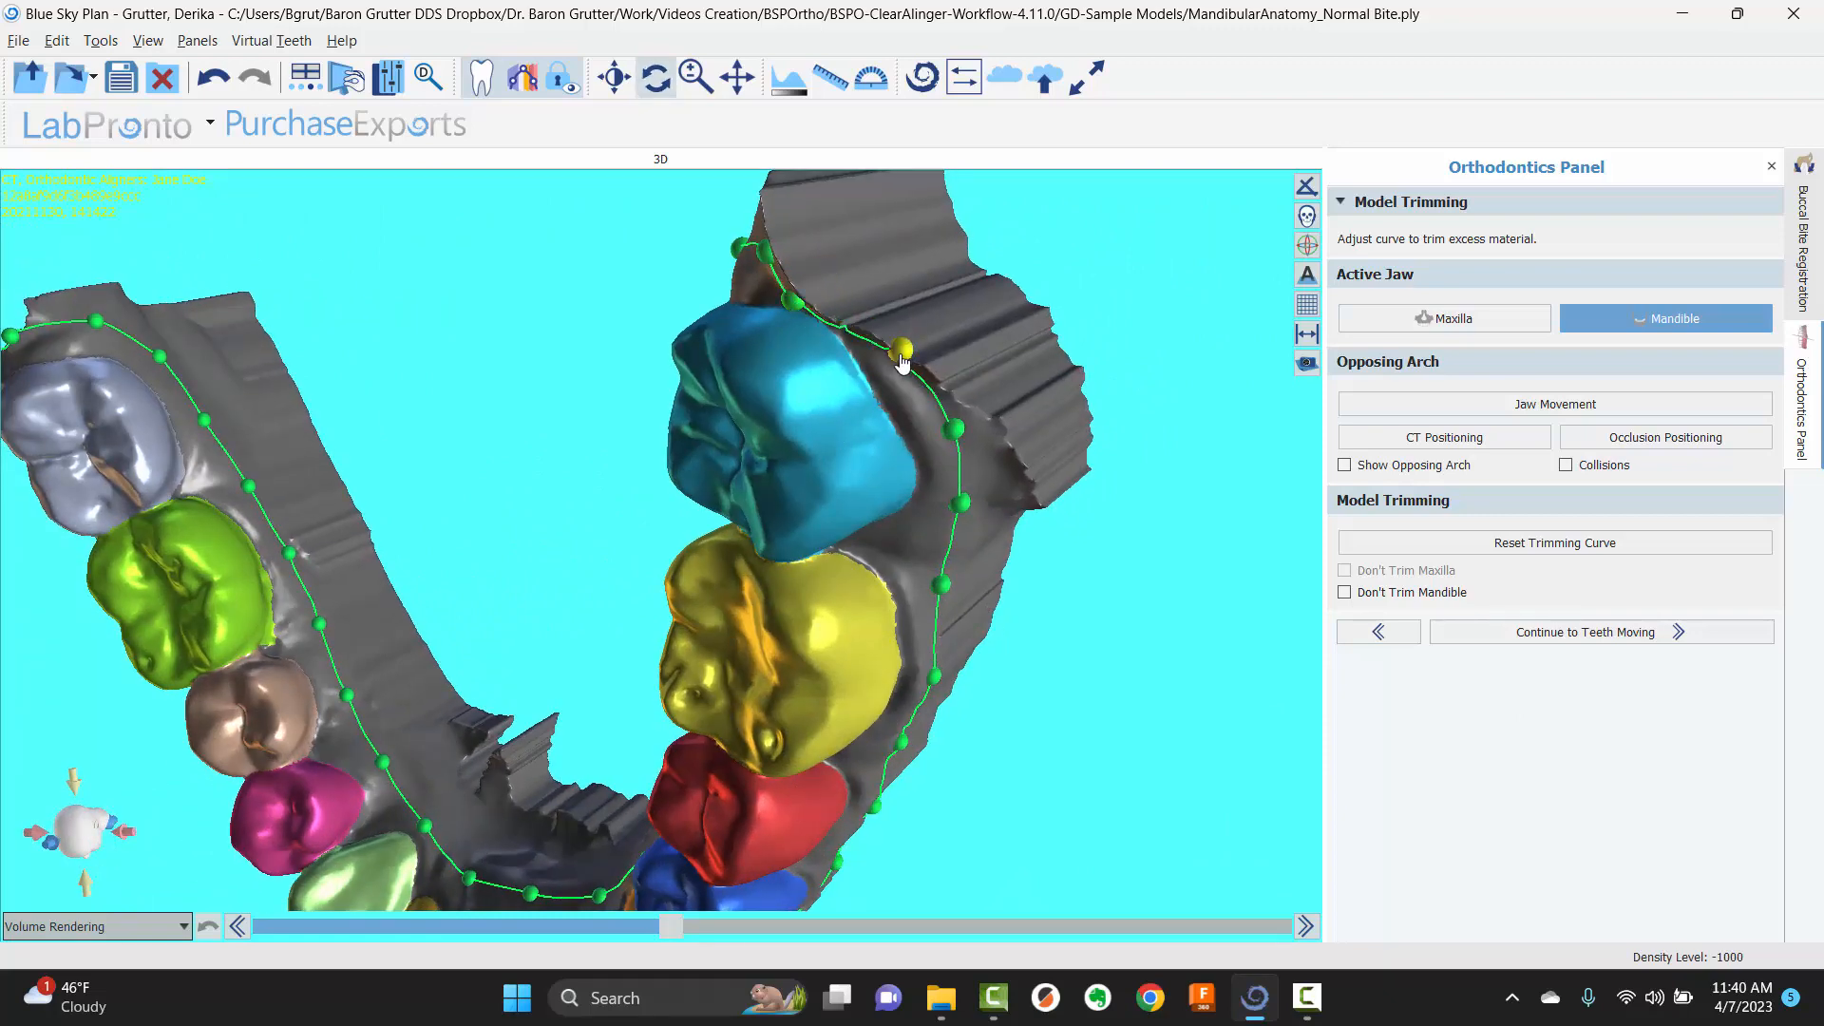
pyautogui.moveTo(903, 346); pyautogui.dragTo(952, 335)
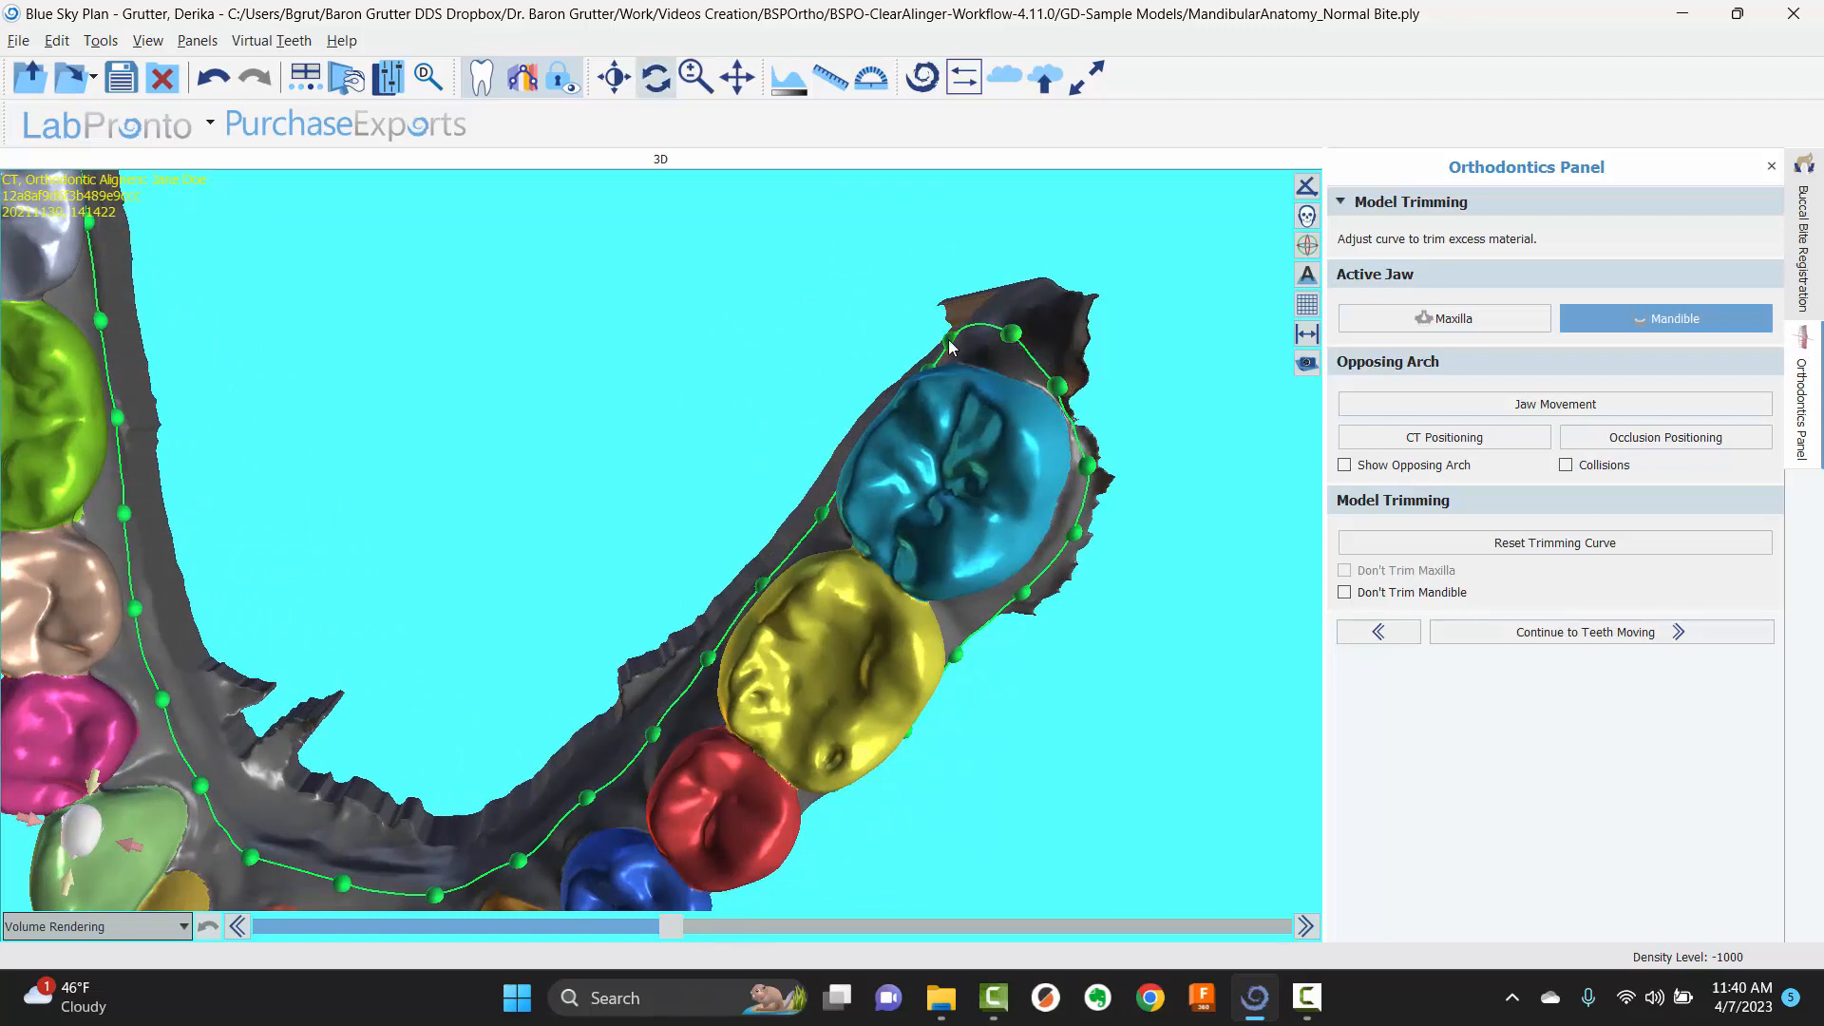
# - Tighten the mandibular trimming curve behind and beside the grey rear molar by moving its points toward the tooth
pyautogui.moveTo(789, 321); pyautogui.dragTo(798, 340)
pyautogui.scroll(-2, 798, 339)
pyautogui.scroll(3, 498, 379)
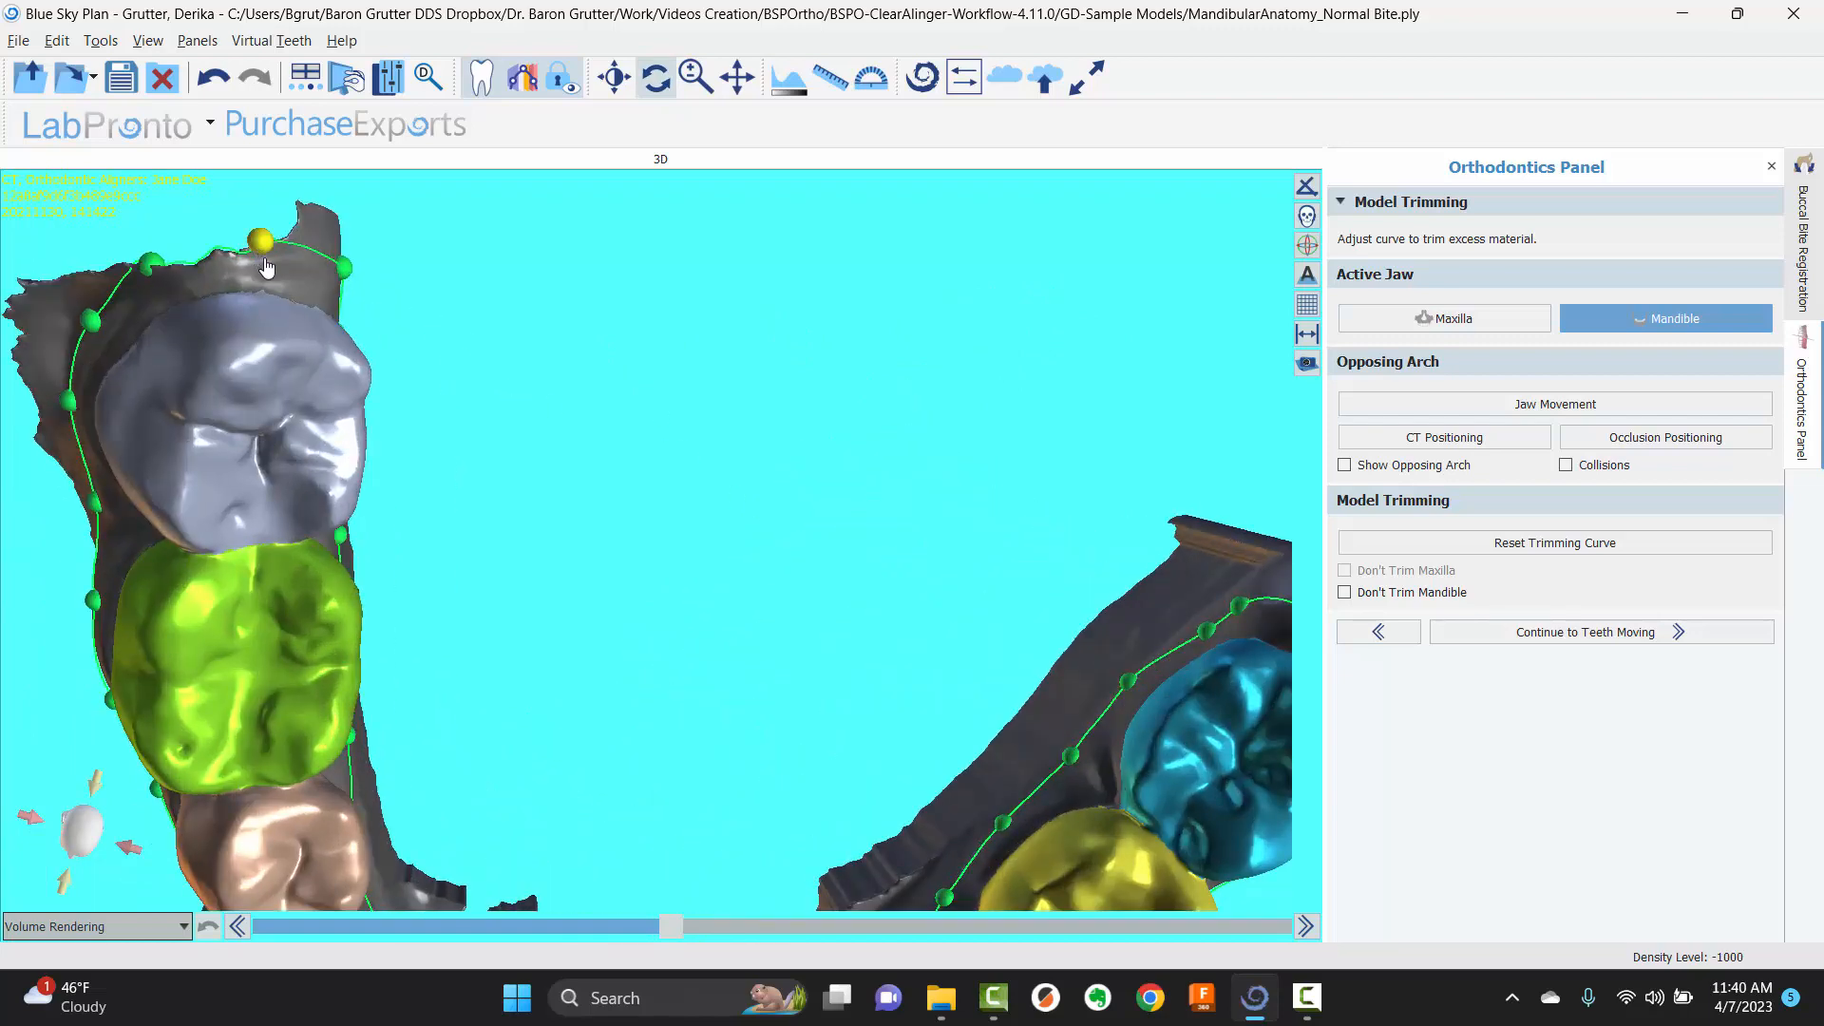
pyautogui.moveTo(258, 249); pyautogui.dragTo(225, 335)
pyautogui.moveTo(271, 394); pyautogui.dragTo(294, 388)
pyautogui.moveTo(149, 439); pyautogui.dragTo(200, 422)
pyautogui.moveTo(363, 313); pyautogui.dragTo(732, 471)
pyautogui.scroll(-3, 515, 429)
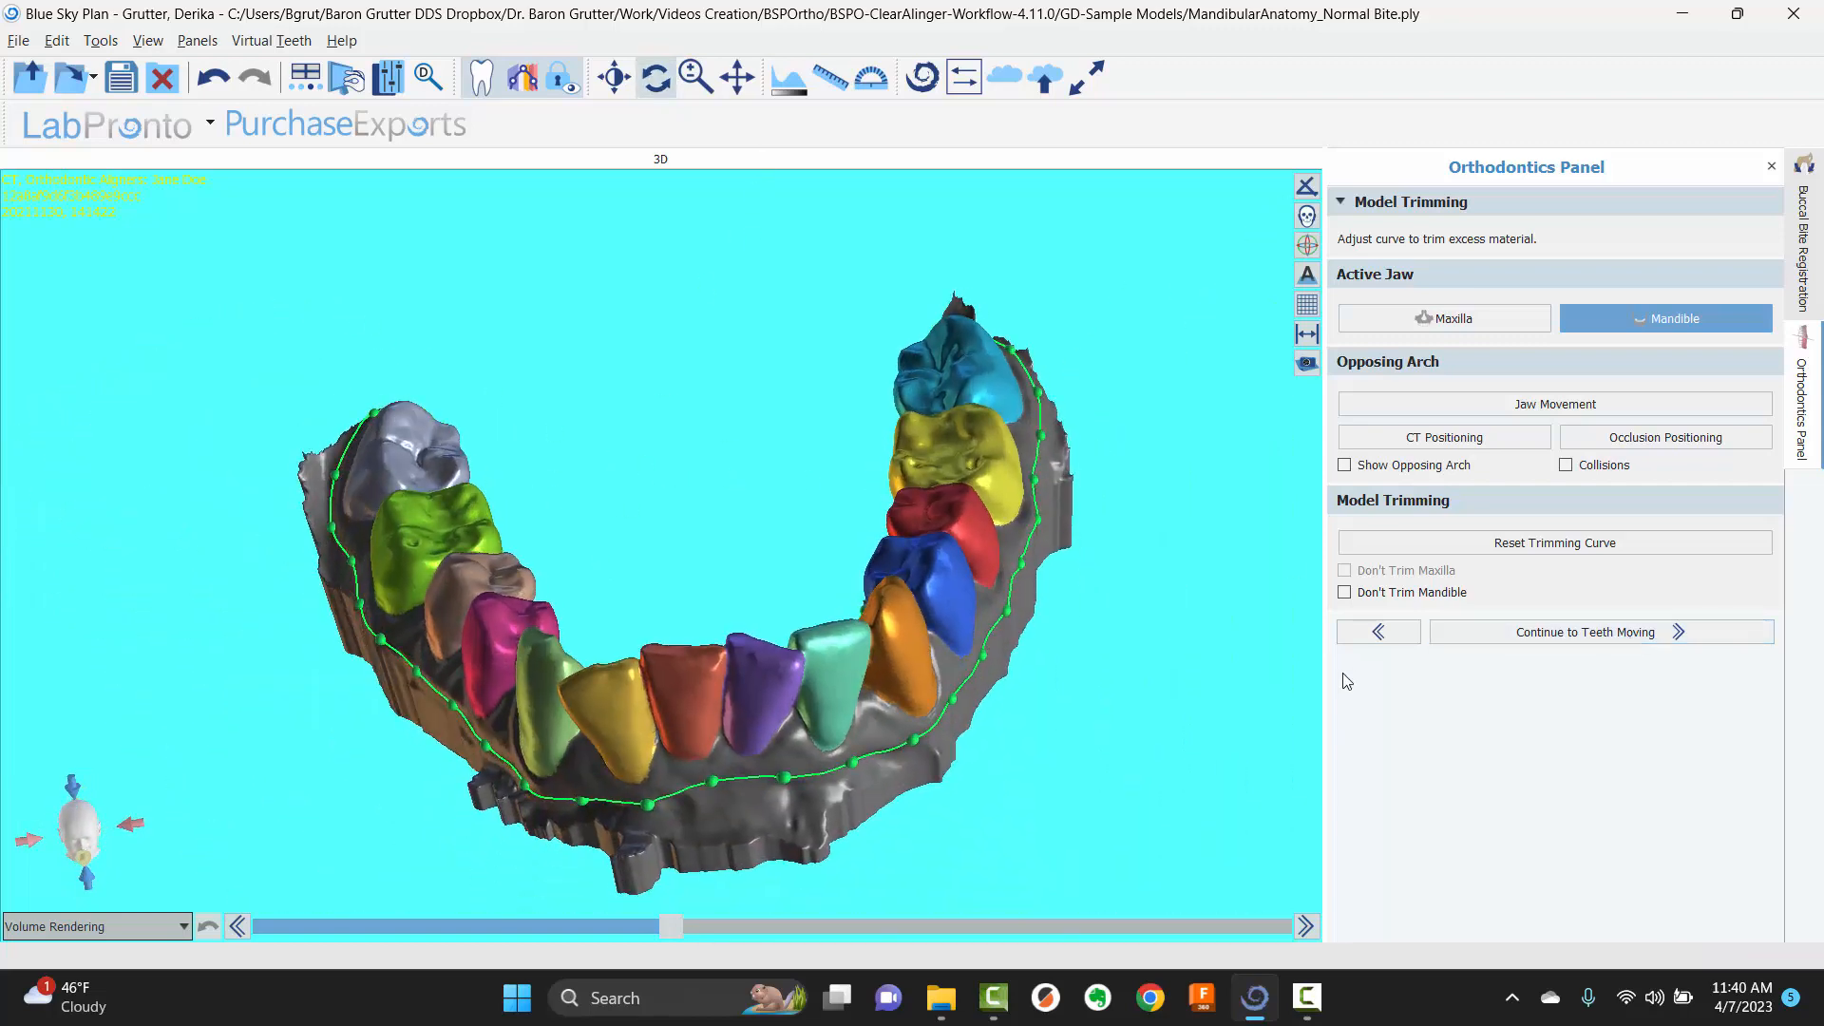
# - Raise the trimming curve point below the gap between the pink premolar and light green canine
pyautogui.moveTo(576, 574); pyautogui.dragTo(834, 551)
pyautogui.scroll(3, 832, 546)
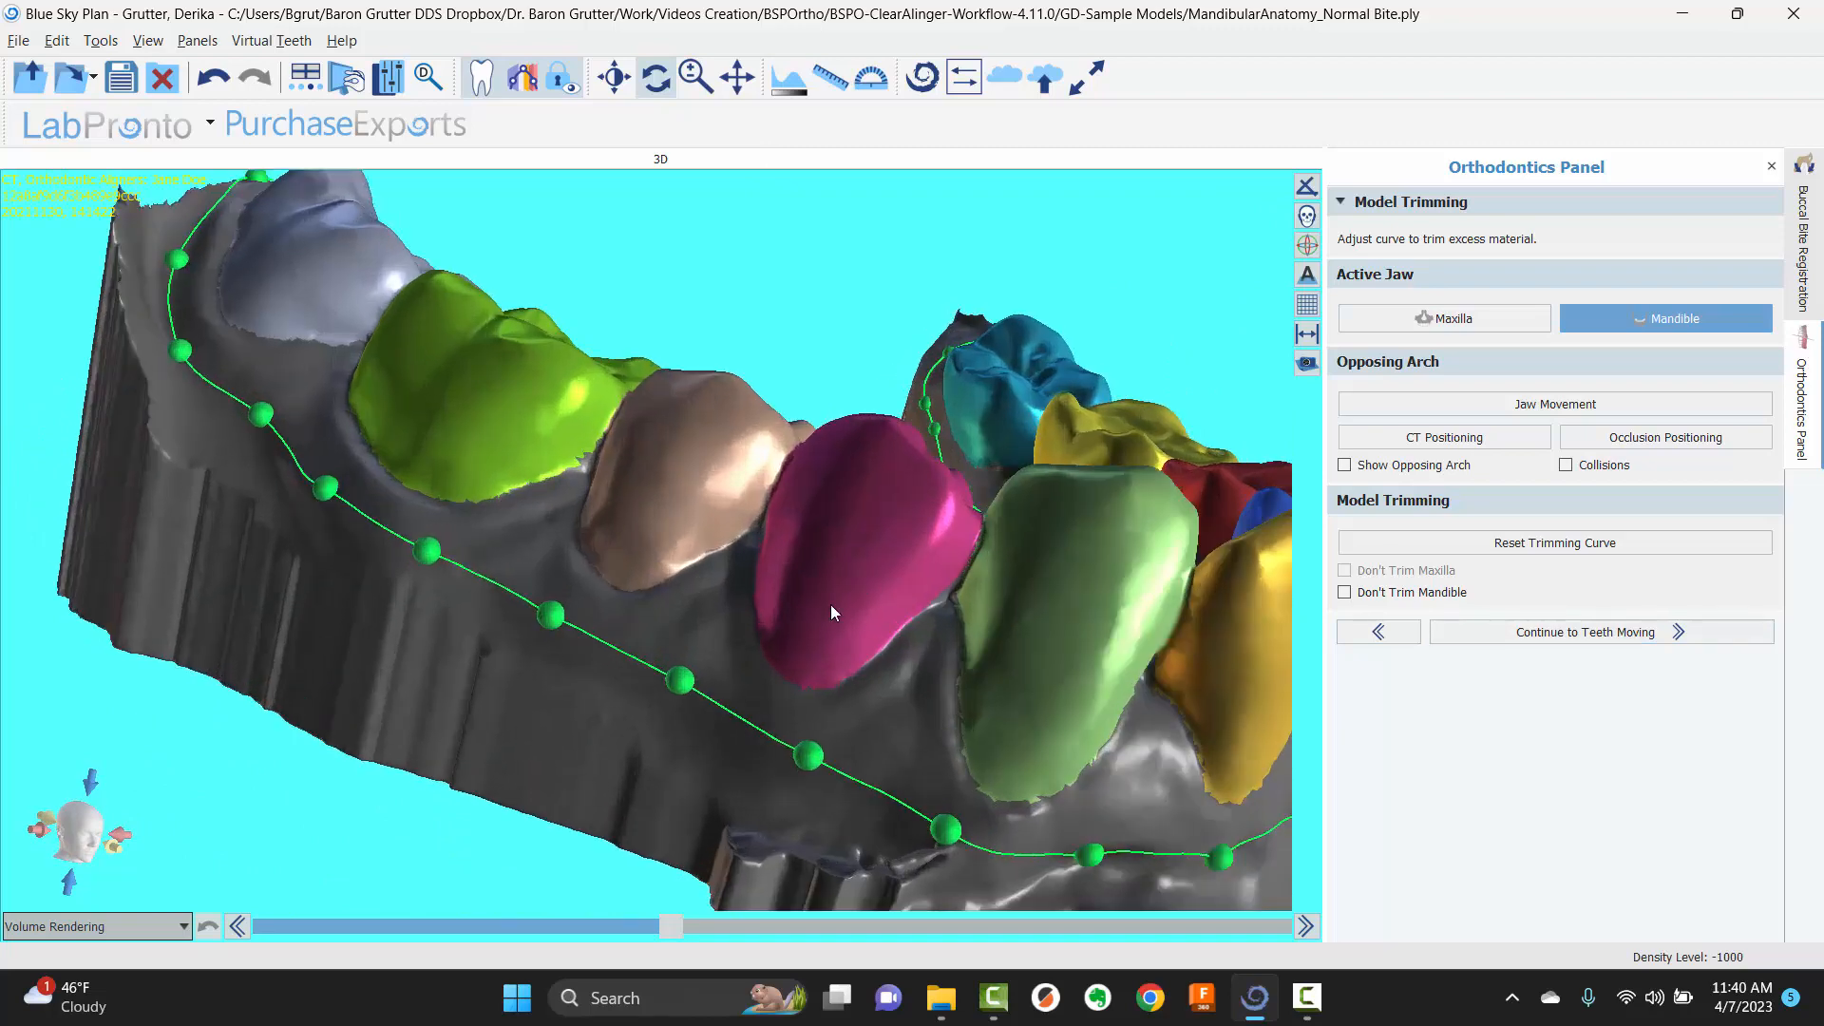
pyautogui.moveTo(900, 692); pyautogui.dragTo(823, 578)
pyautogui.moveTo(899, 755); pyautogui.dragTo(875, 734)
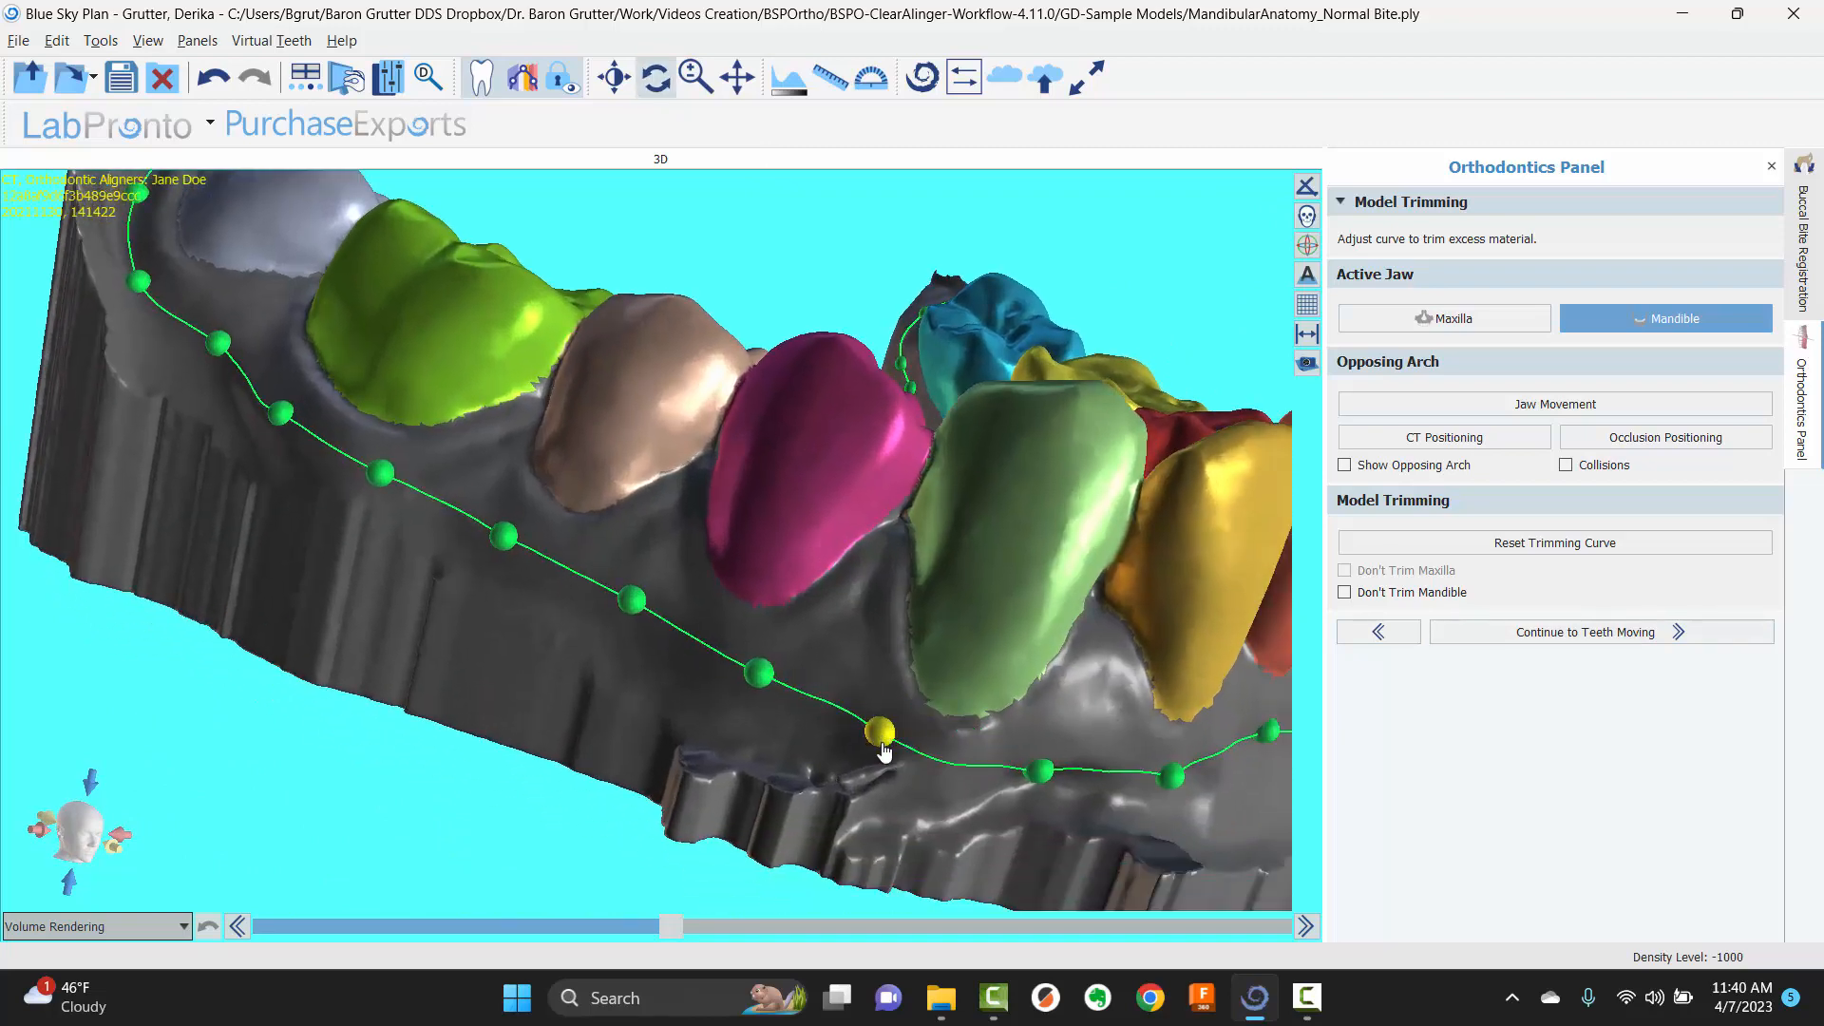
# - Check the mandibular trimming curve along the cheek side and front, and continue to teeth moving
pyautogui.scroll(-3, 1003, 758)
pyautogui.moveTo(1064, 665); pyautogui.dragTo(572, 615)
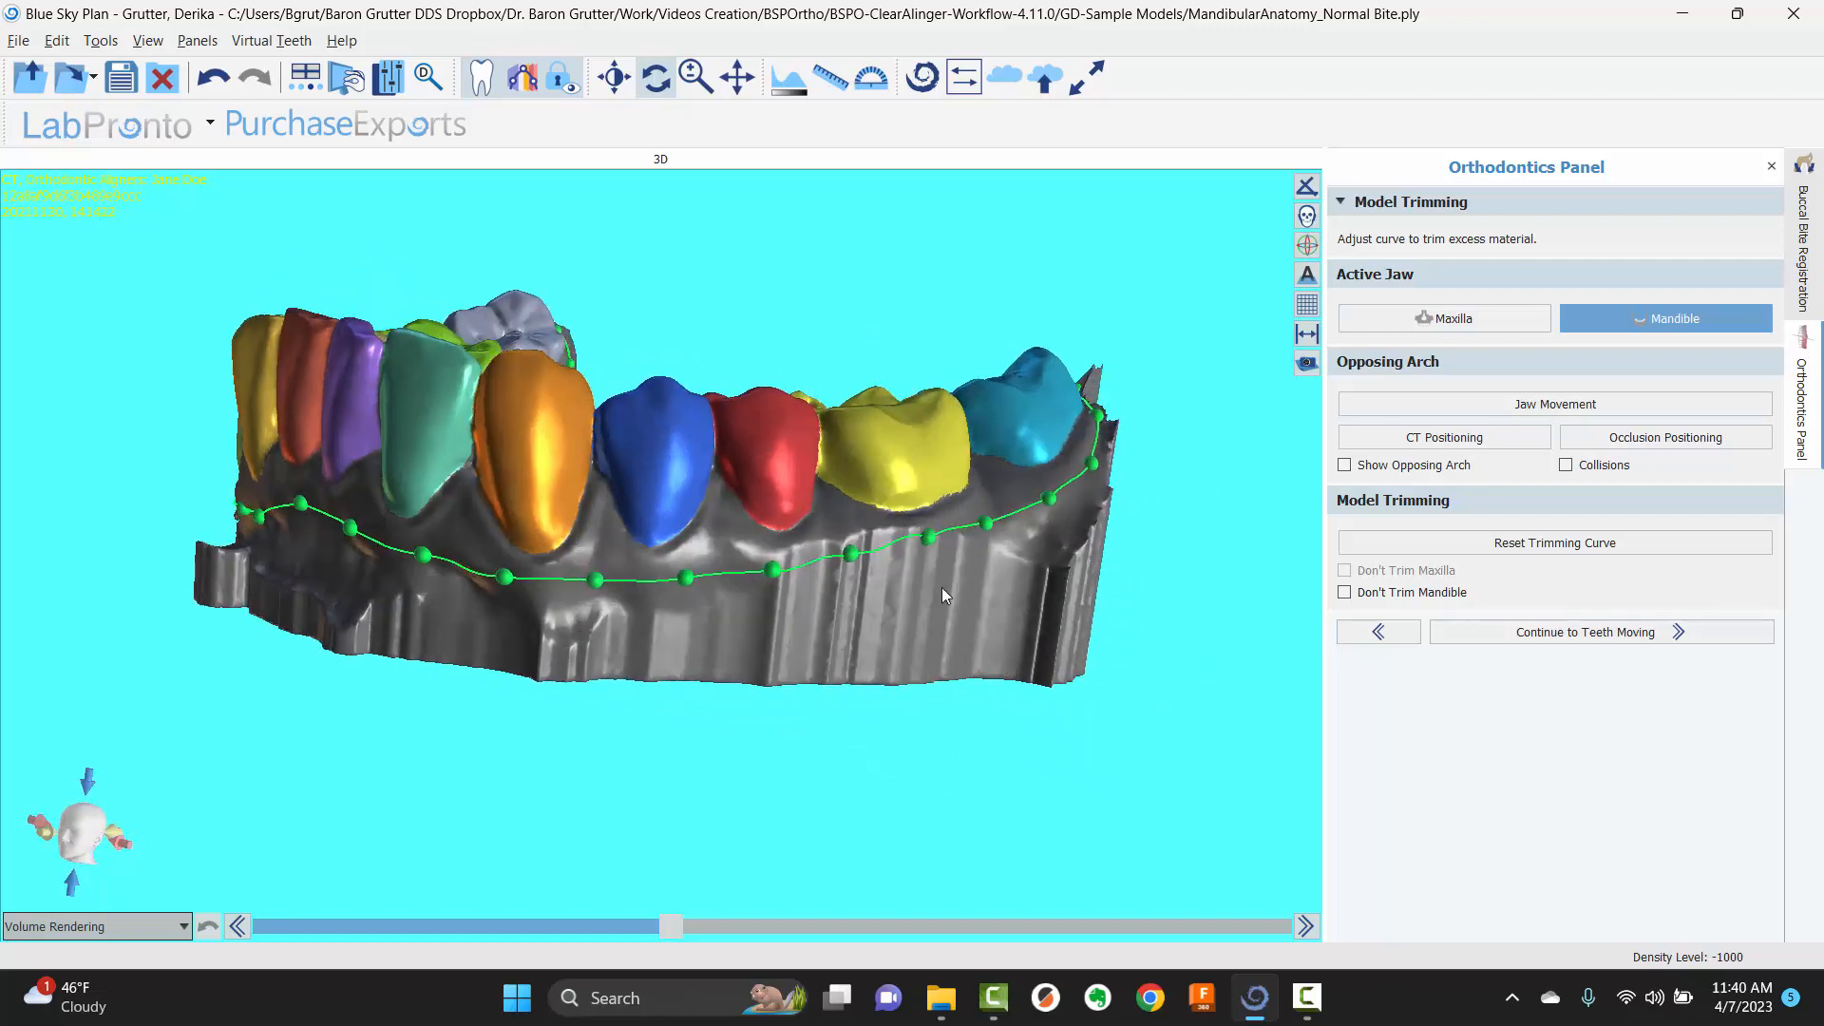
pyautogui.moveTo(452, 619); pyautogui.dragTo(855, 684)
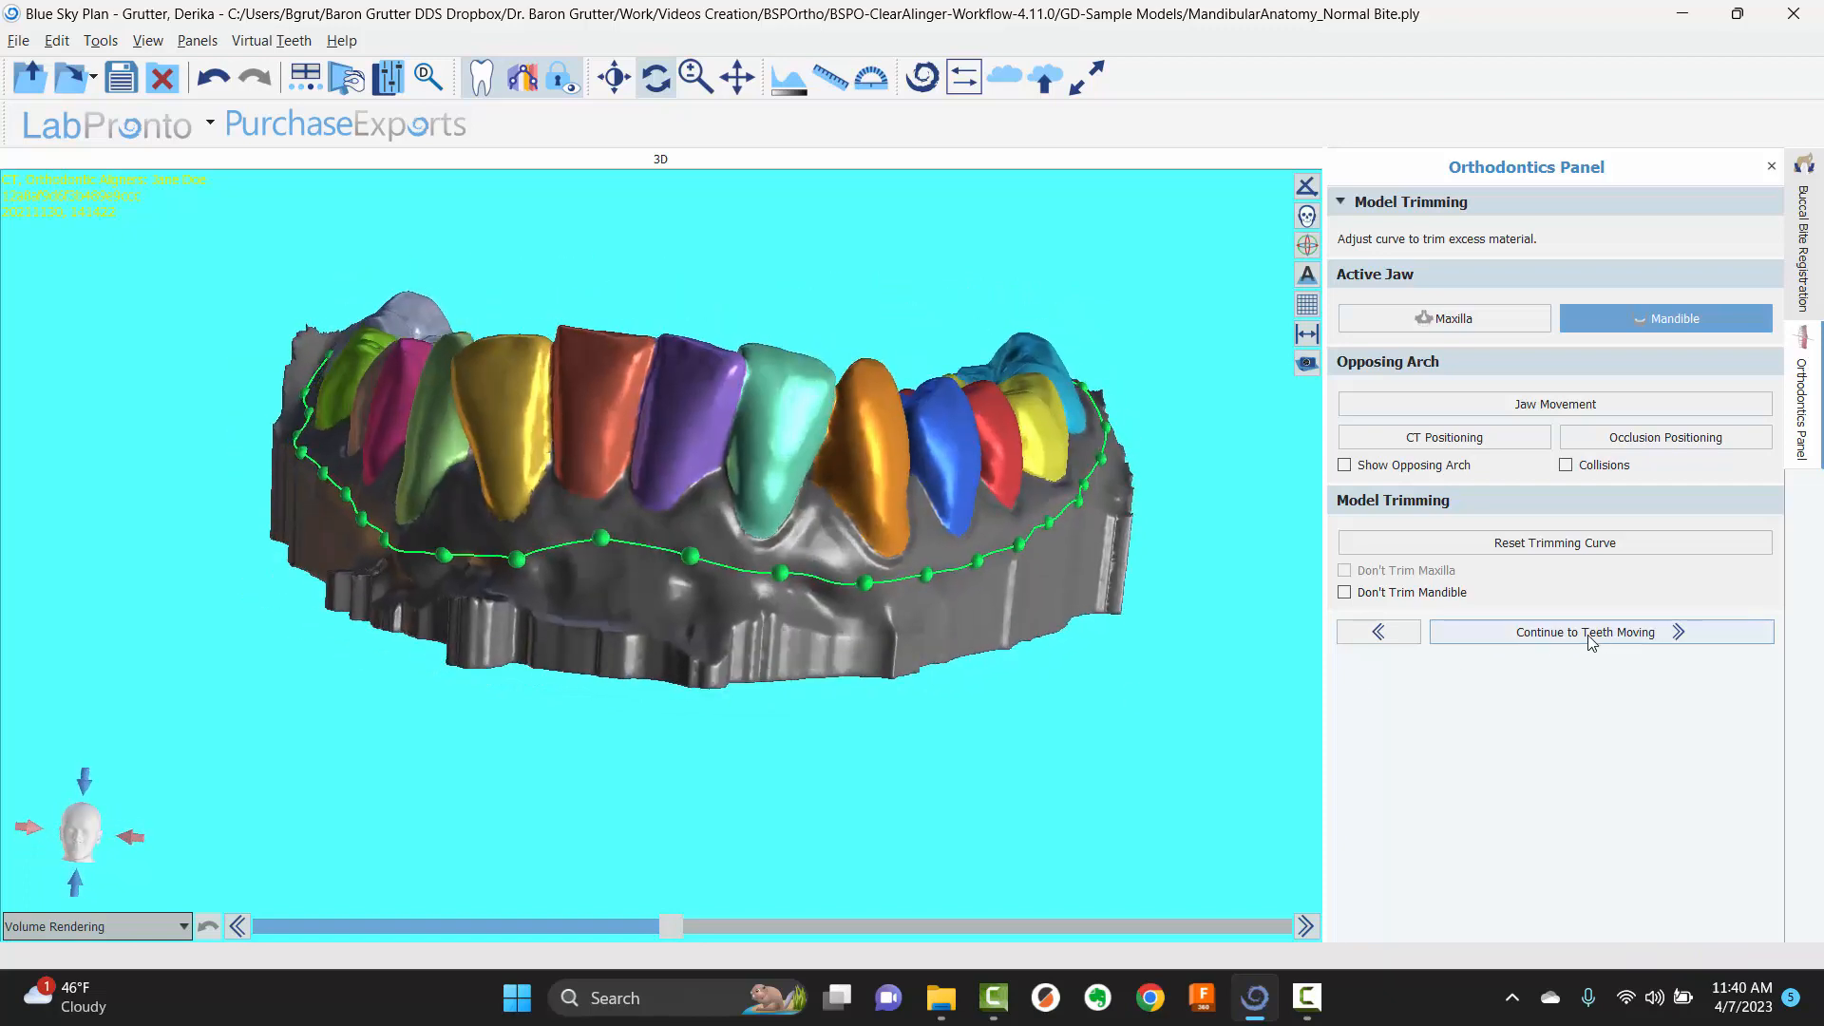
pyautogui.click(1552, 639)
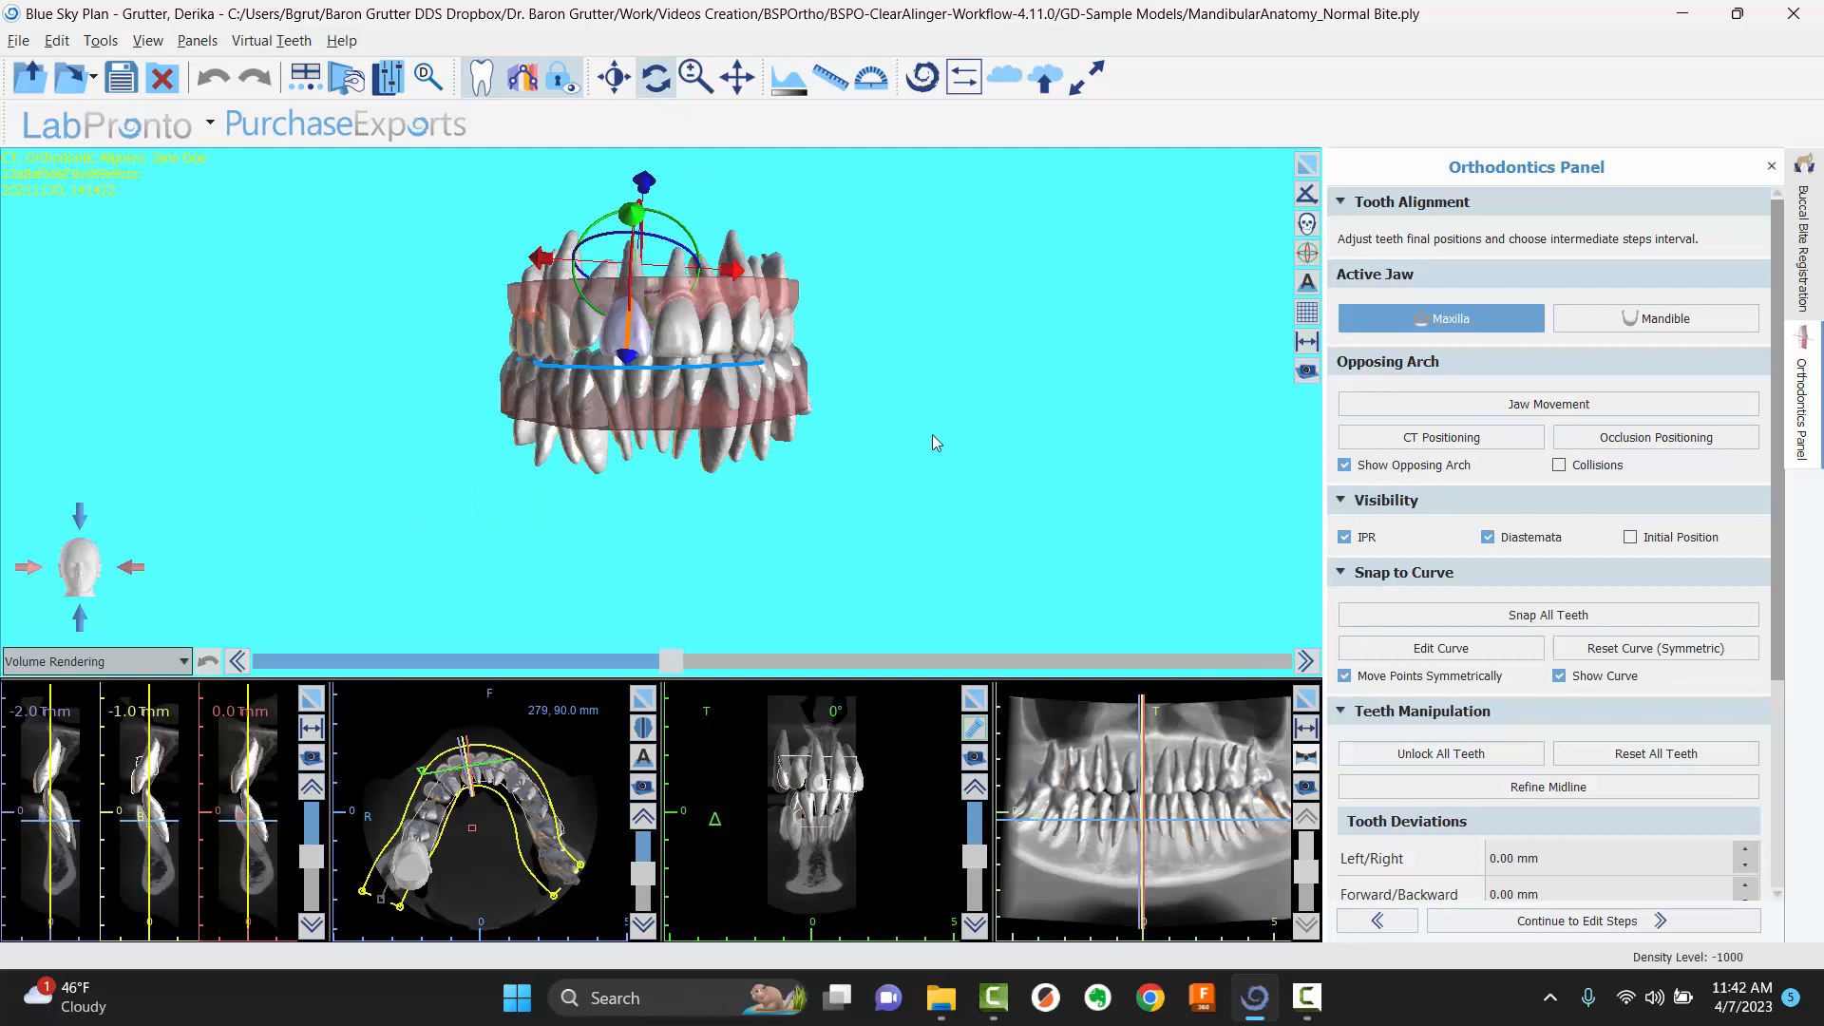
# - Move the selected maxillary central incisor forward about 4.8 mm from its original position
pyautogui.scroll(5, 932, 435)
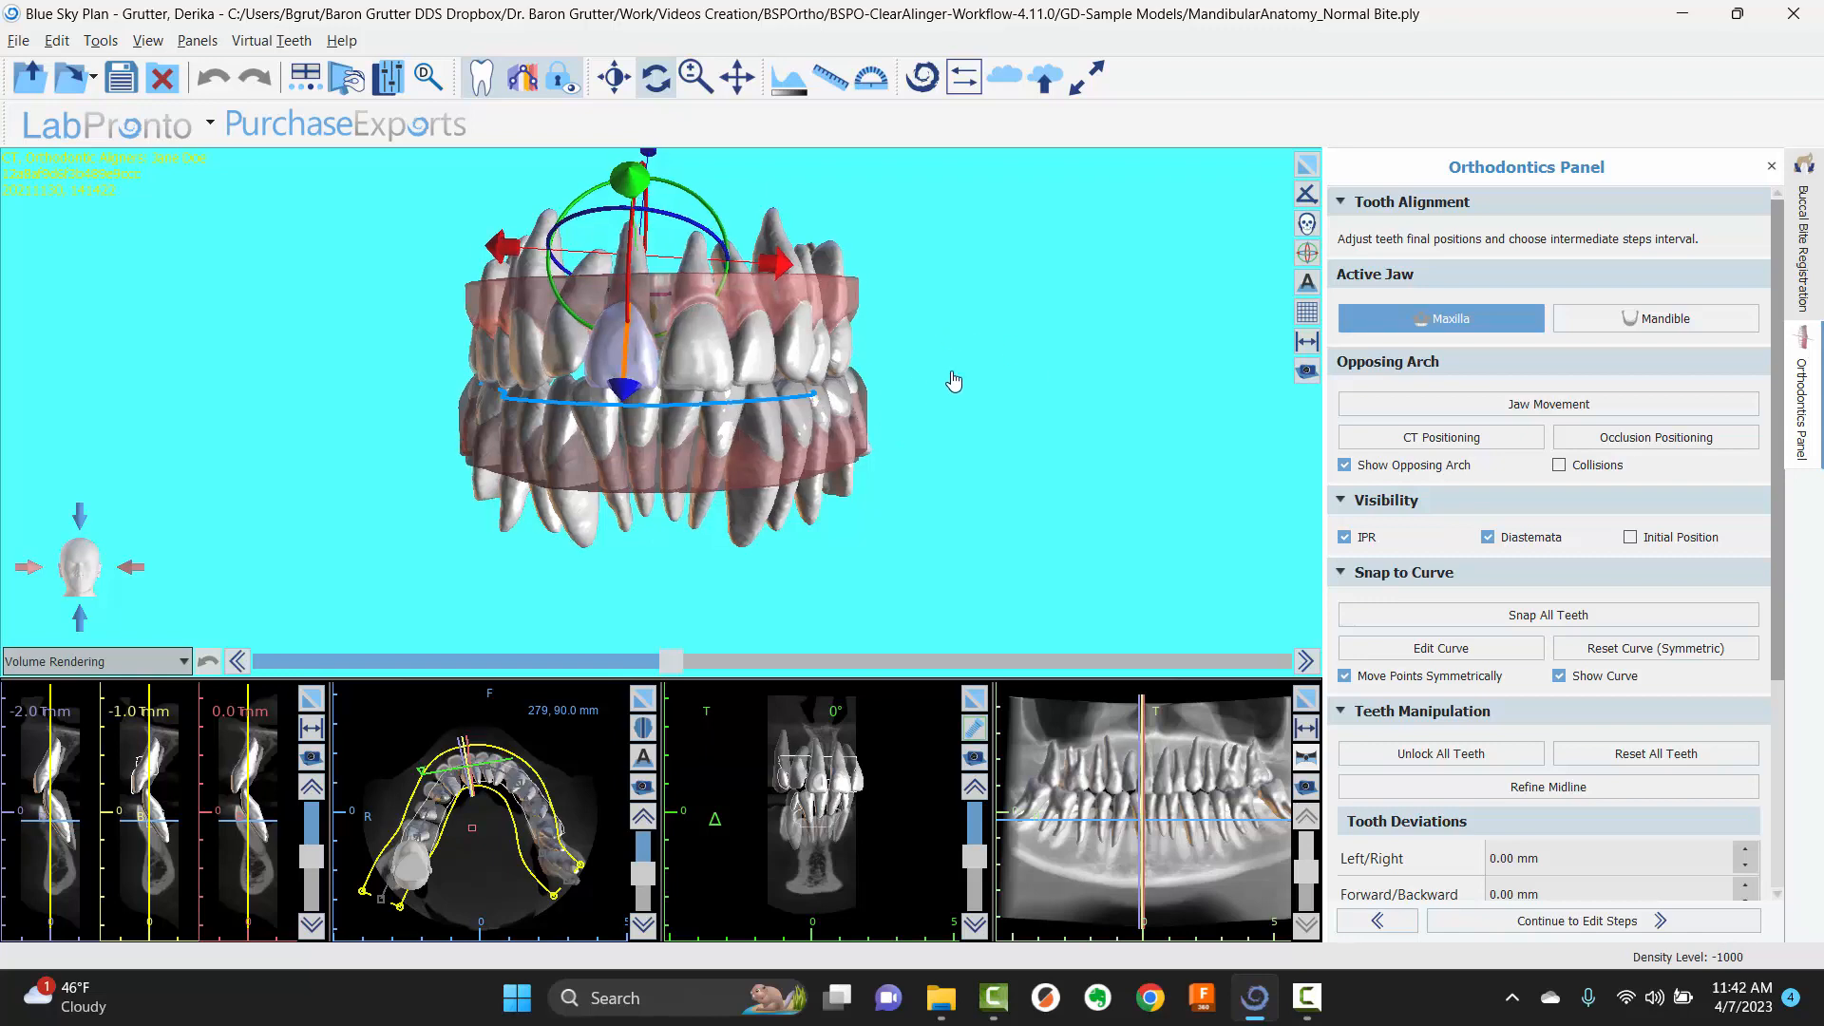
pyautogui.moveTo(954, 381)
pyautogui.mouseDown()
pyautogui.moveTo(1081, 369)
pyautogui.moveTo(963, 375)
pyautogui.mouseUp()
pyautogui.moveTo(213, 427); pyautogui.dragTo(429, 206)
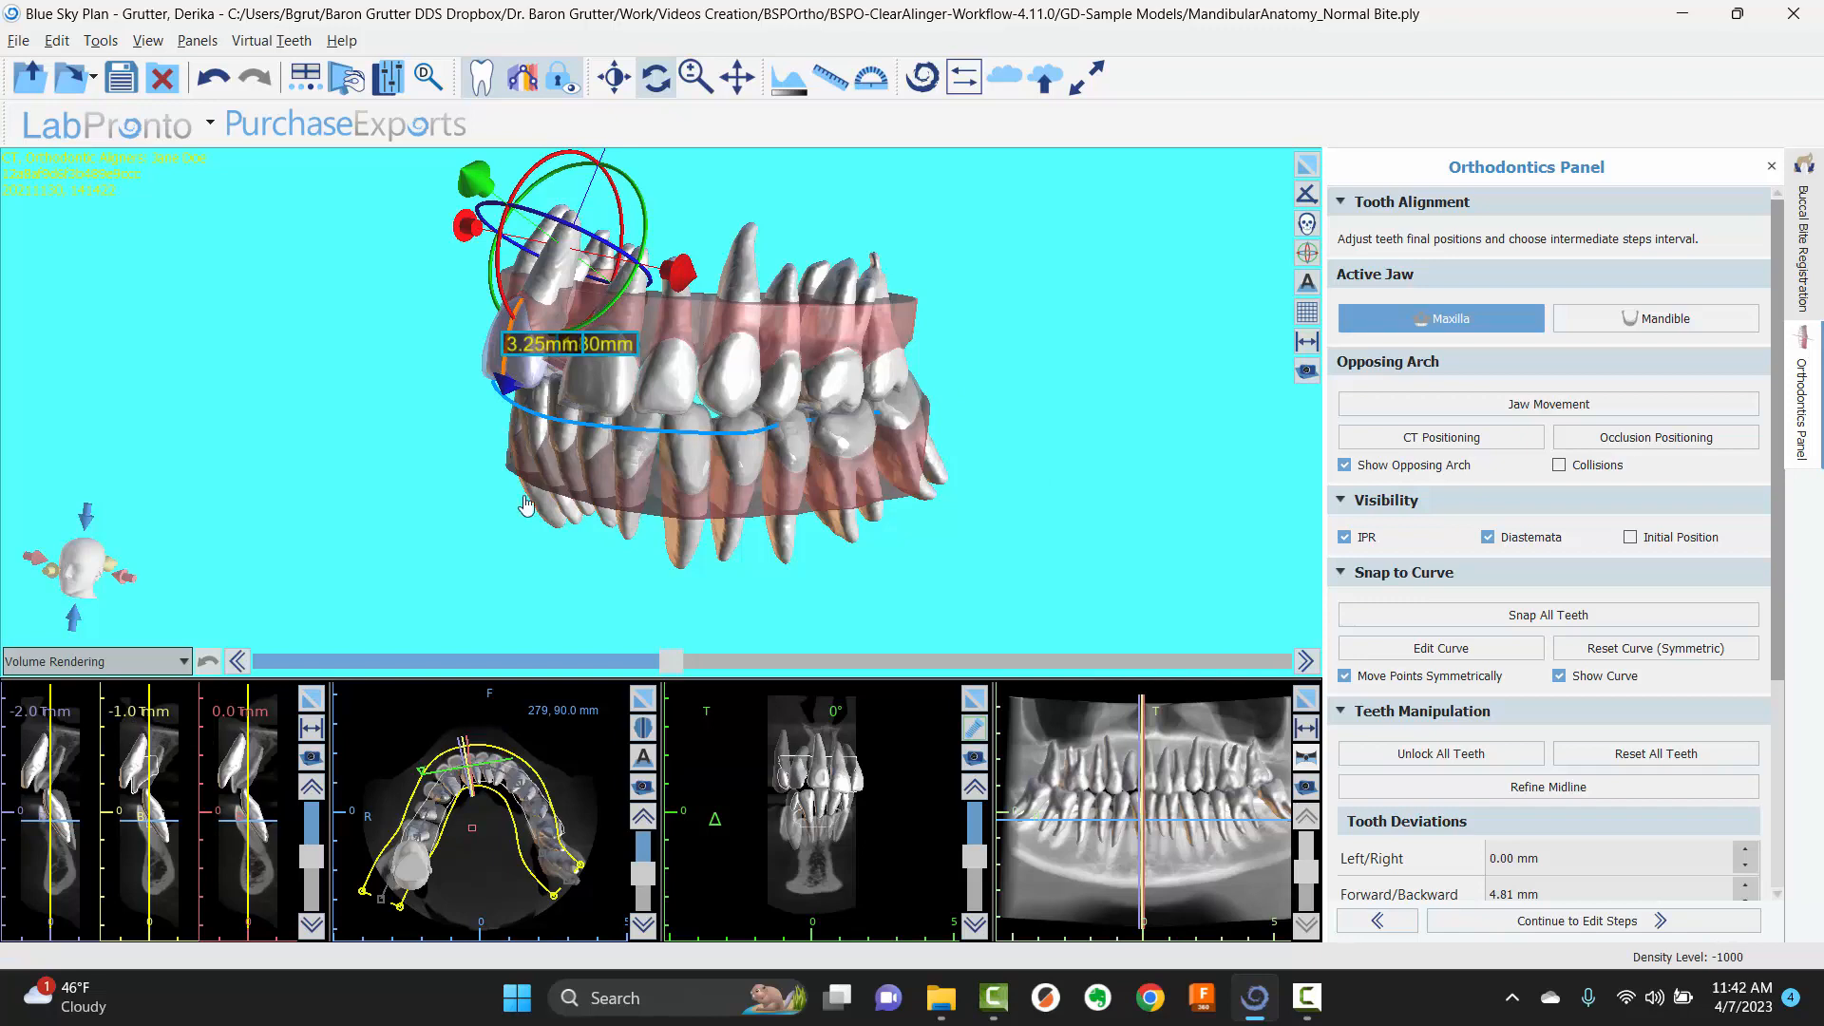
# - Examine the moved incisor's root and crown in the enlarged 3D view and in the enlarged CT cross-sections
pyautogui.click(1312, 168)
pyautogui.moveTo(804, 198); pyautogui.dragTo(568, 314)
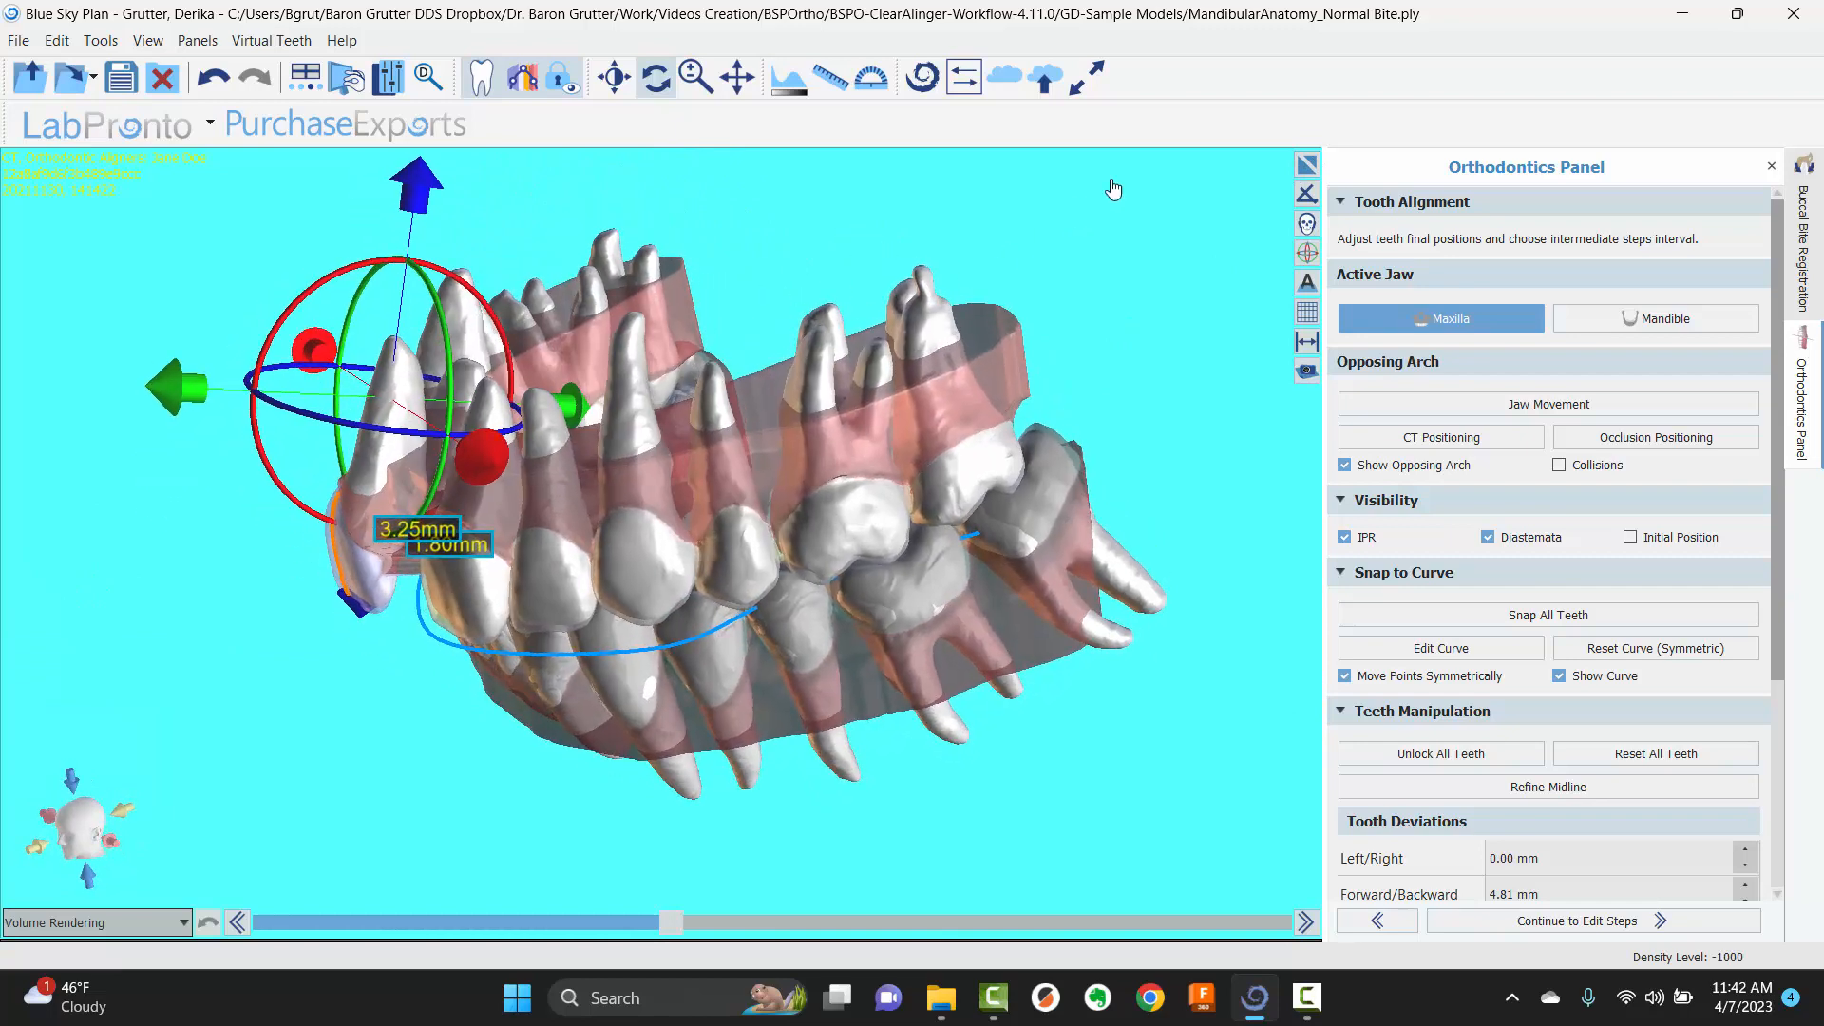
pyautogui.click(1306, 167)
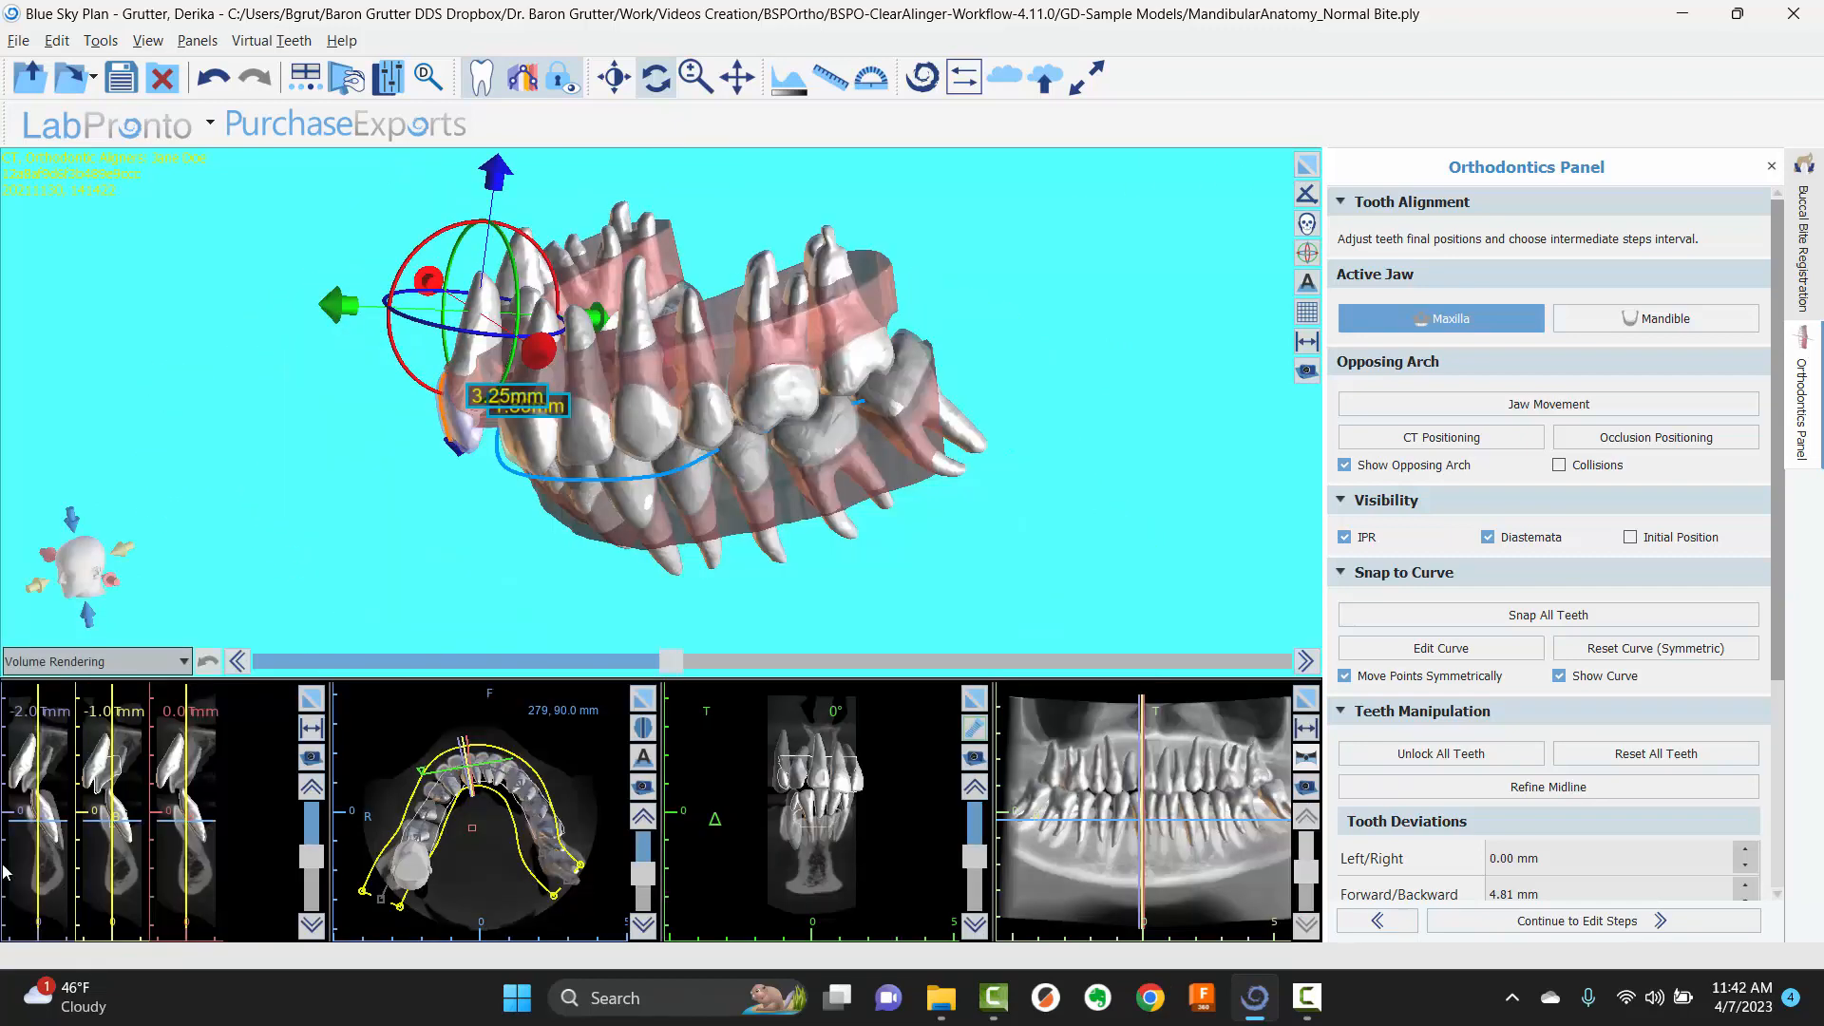
pyautogui.click(311, 701)
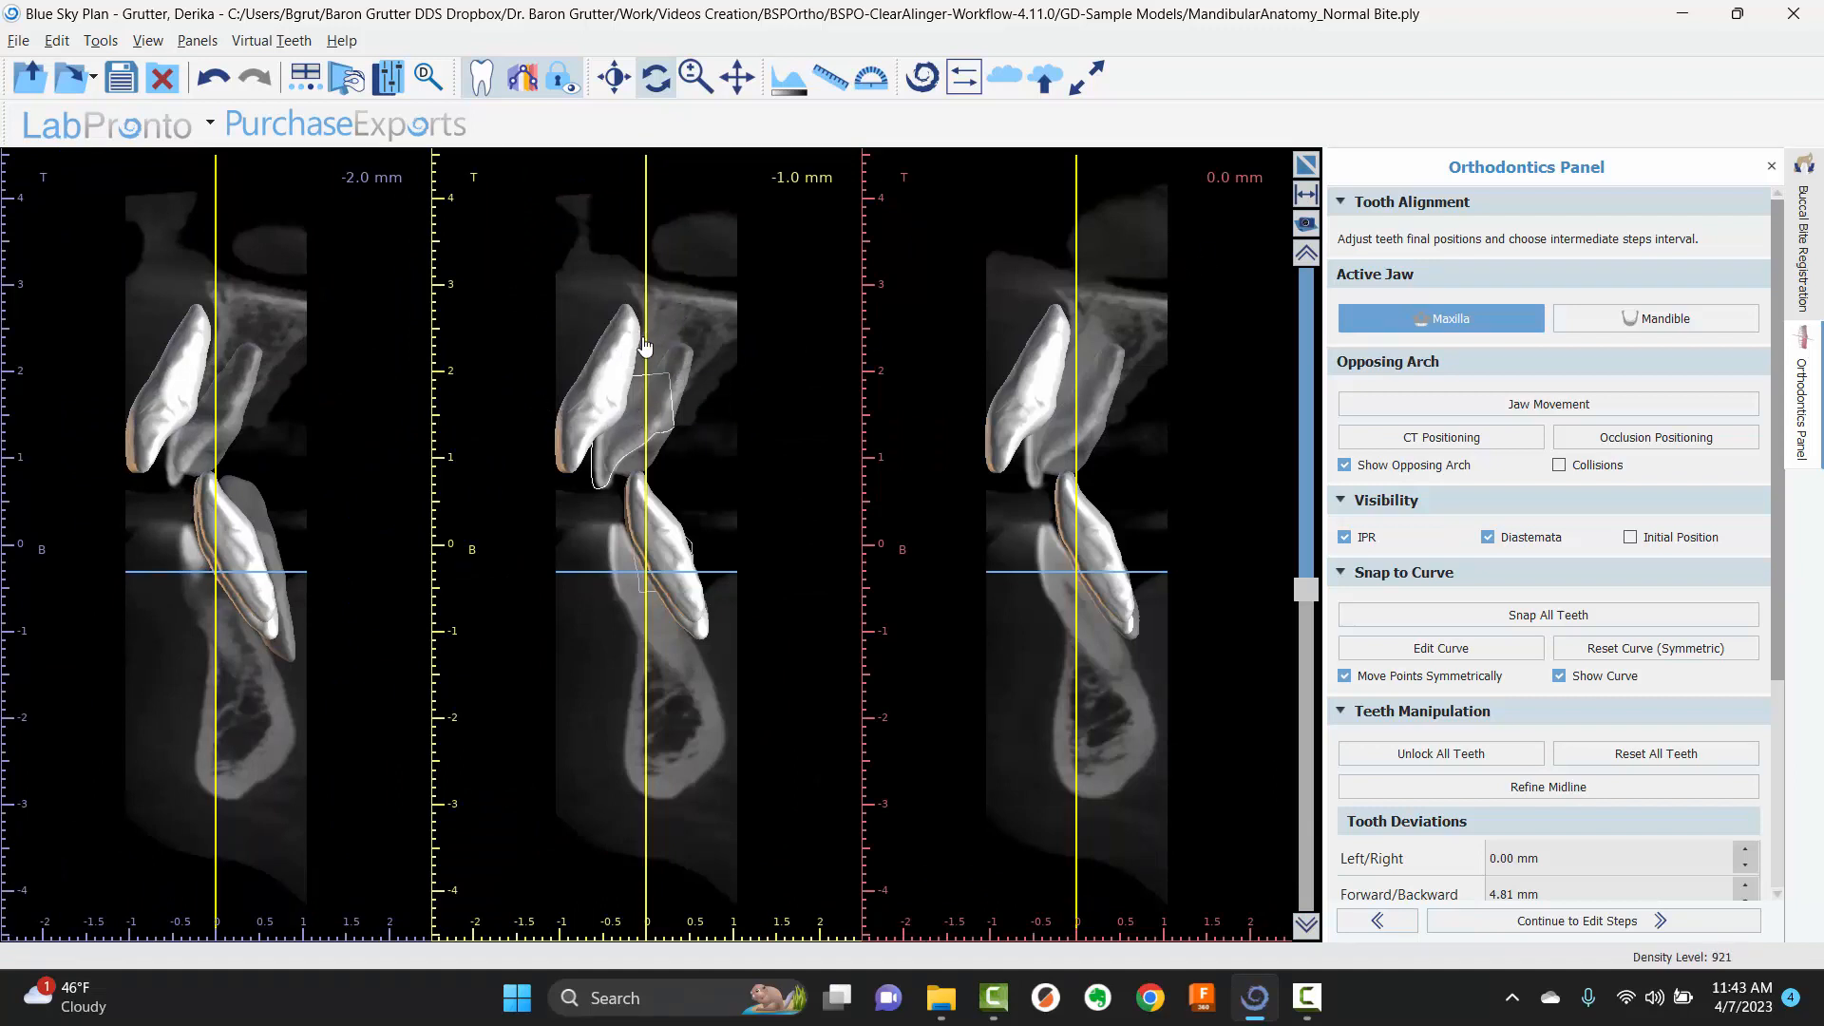
pyautogui.click(1306, 165)
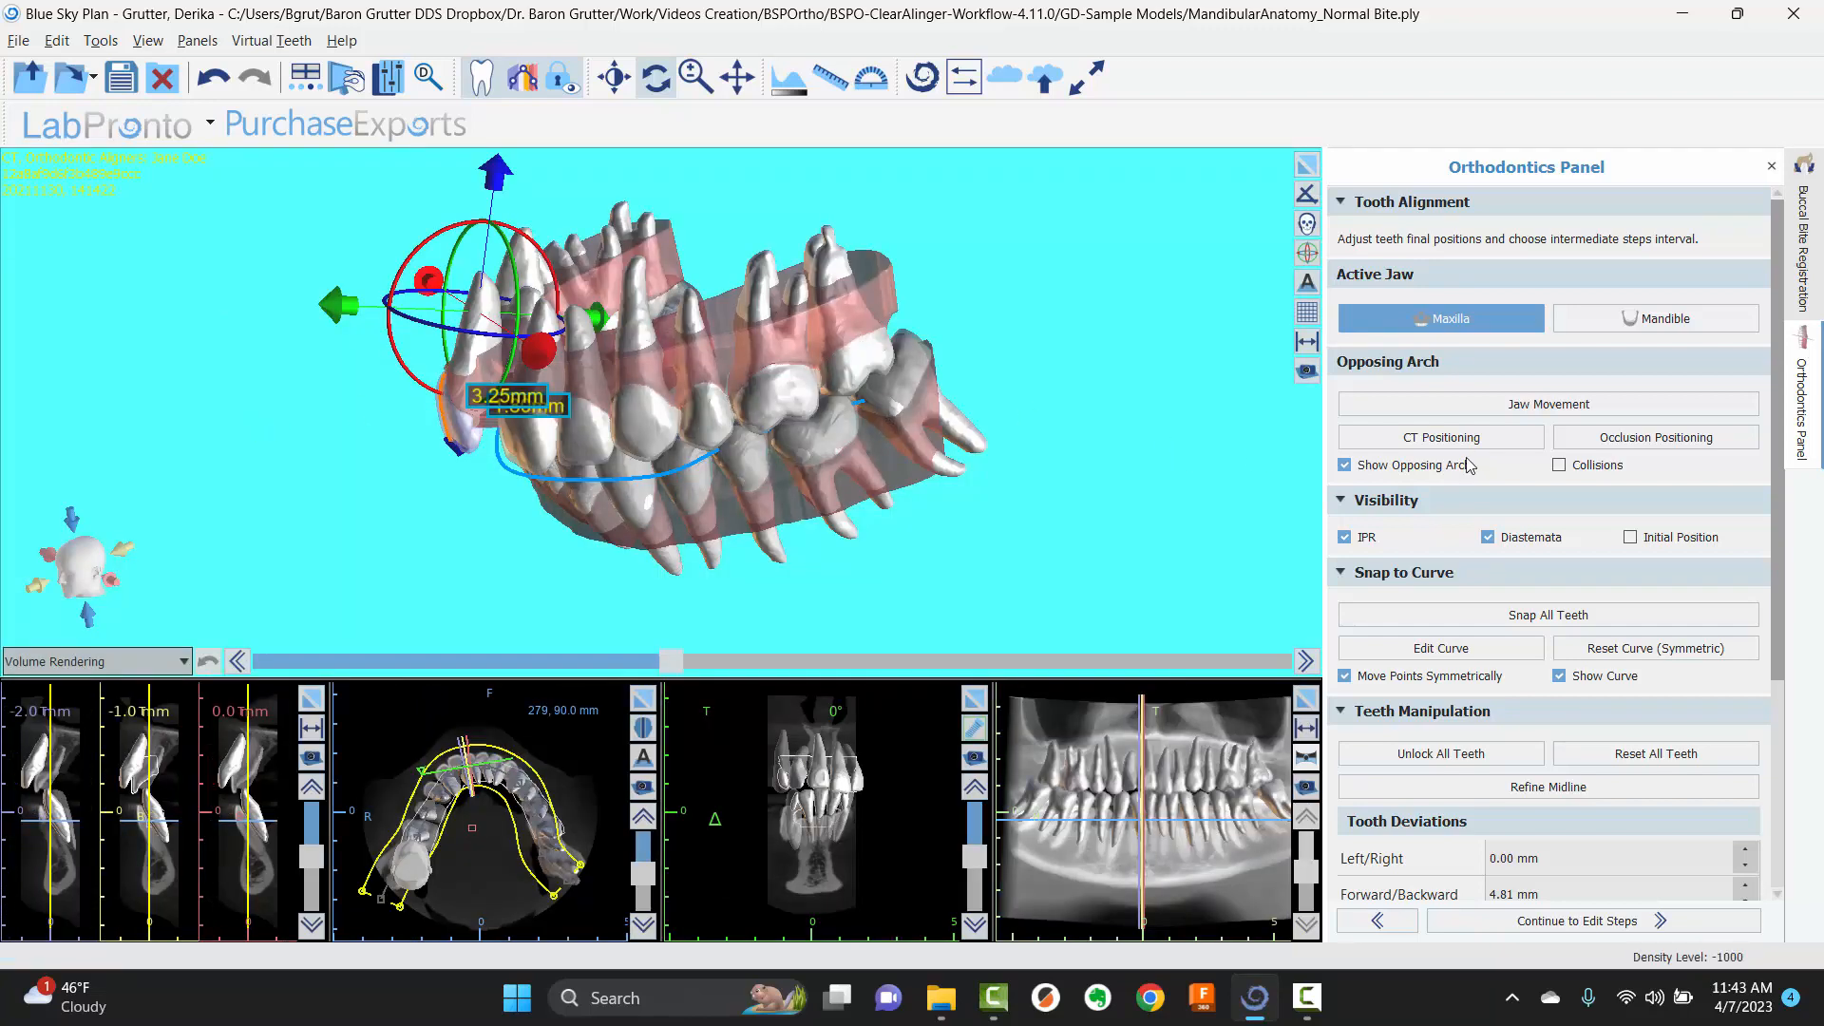
# - Reset the moved maxillary central incisor to its original tooth position
pyautogui.rightClick(467, 352)
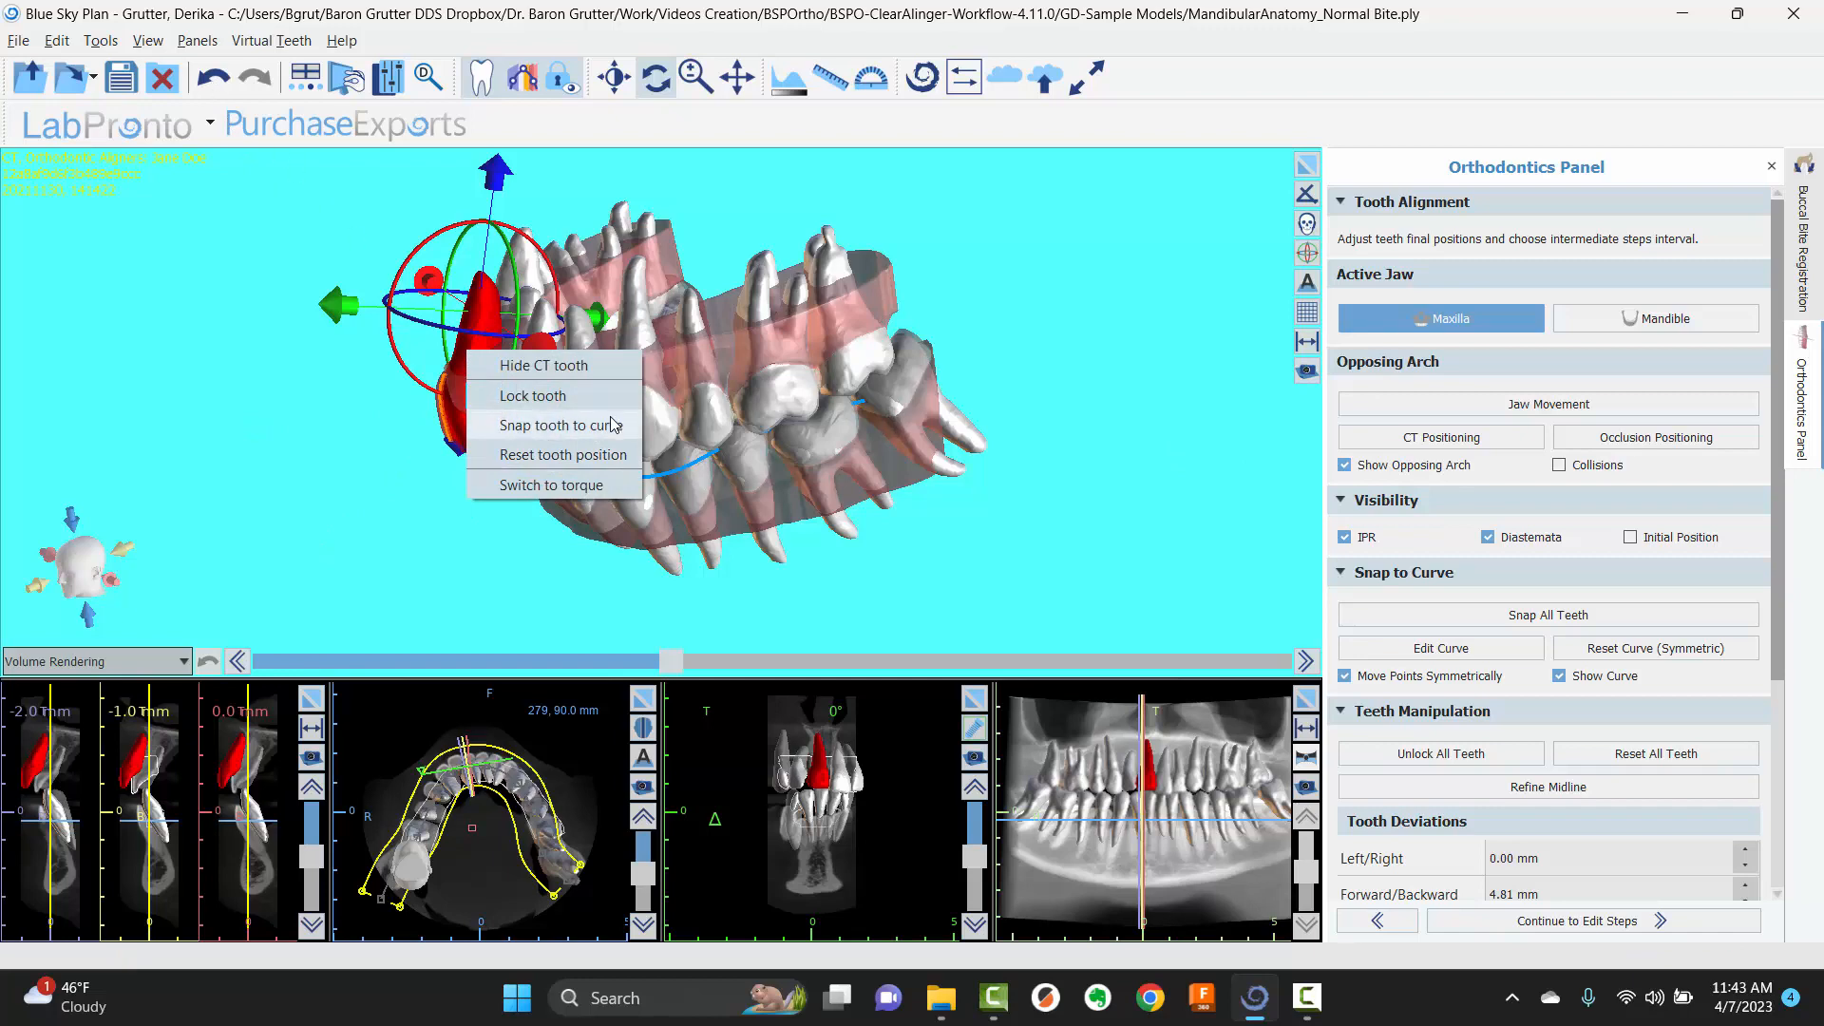
pyautogui.click(561, 456)
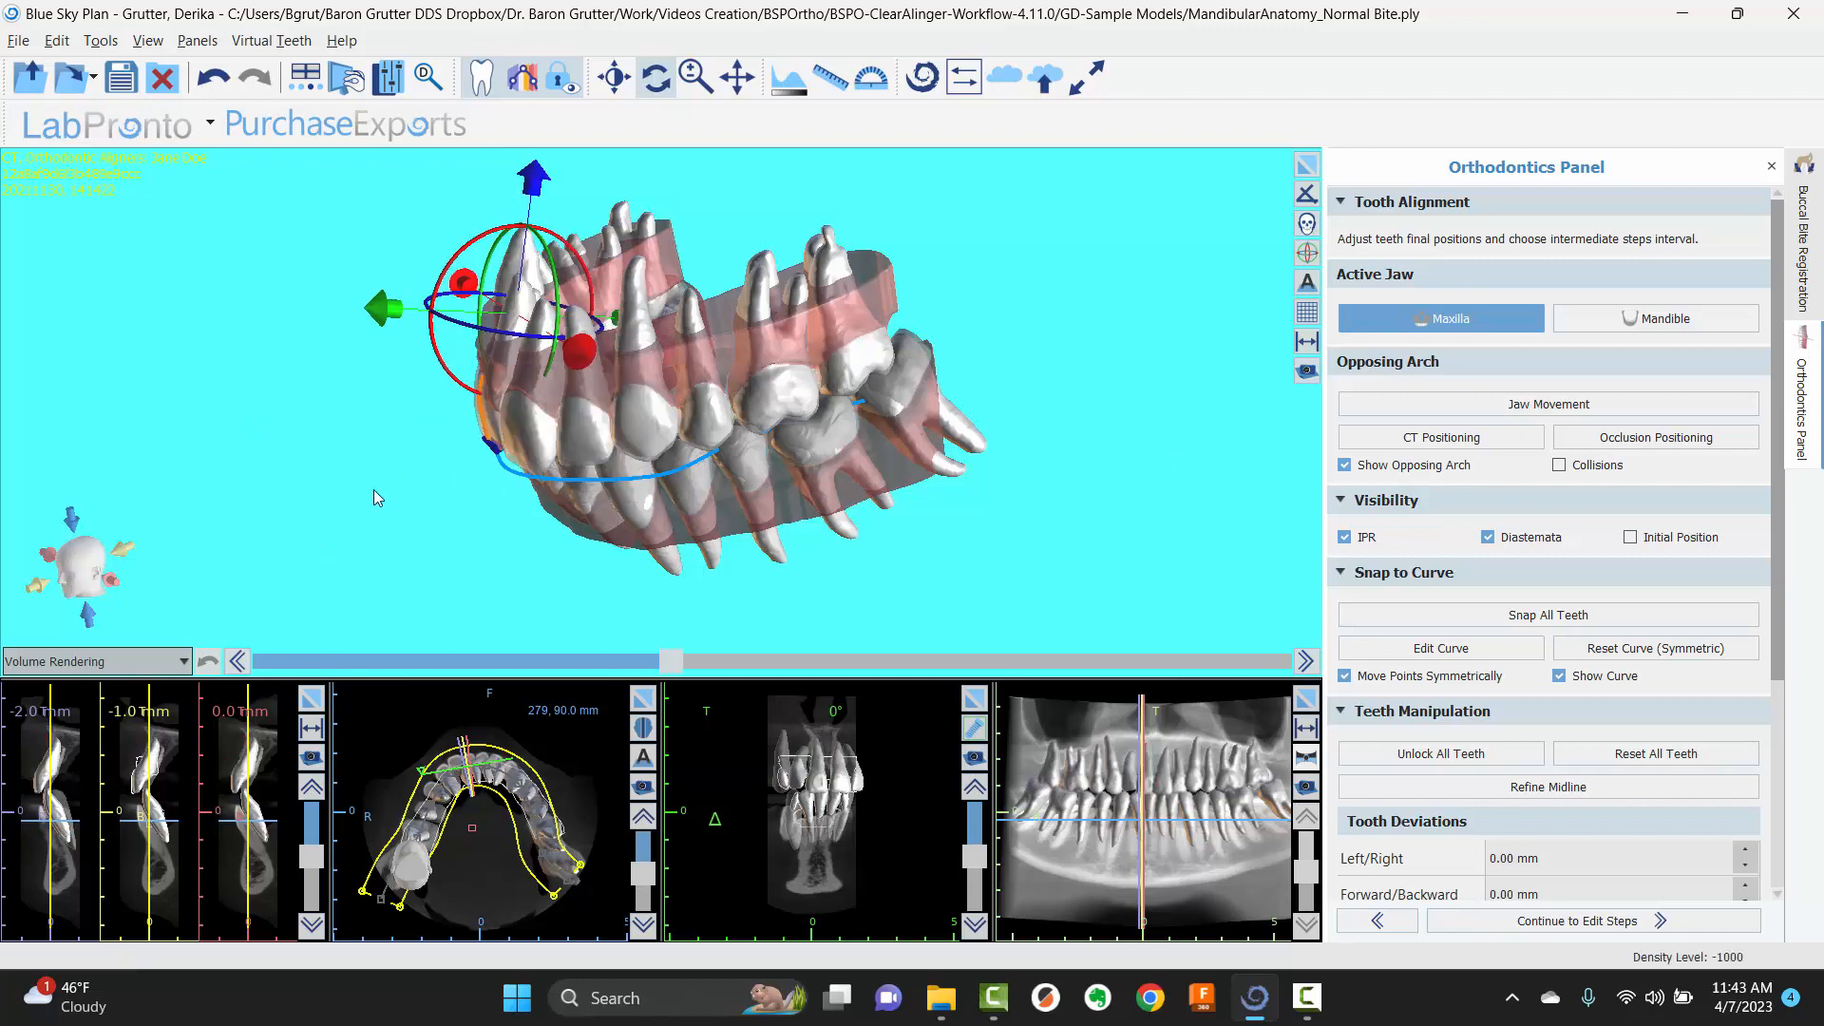
pyautogui.moveTo(374, 488); pyautogui.dragTo(1091, 428)
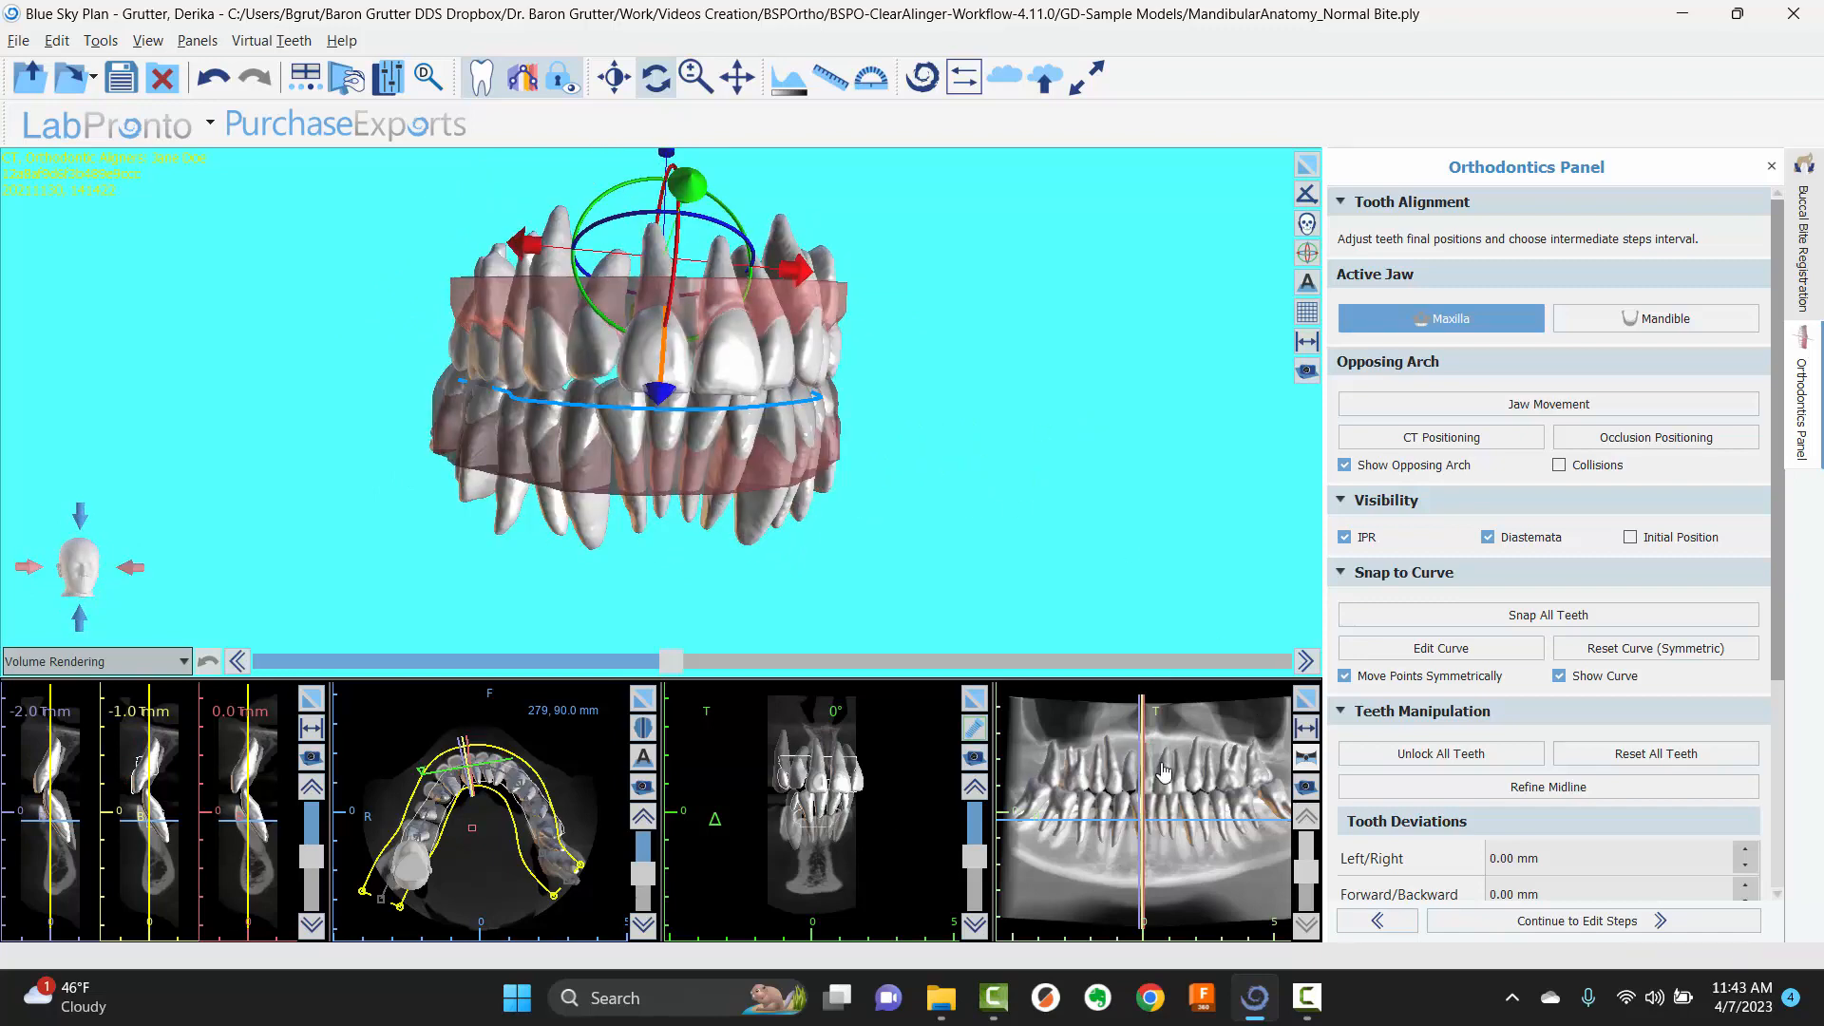
# - Compare CT positioning and occlusion positioning of the opposing arch in the enlarged panoramic view, ending with occlusion positioning
pyautogui.click(1306, 697)
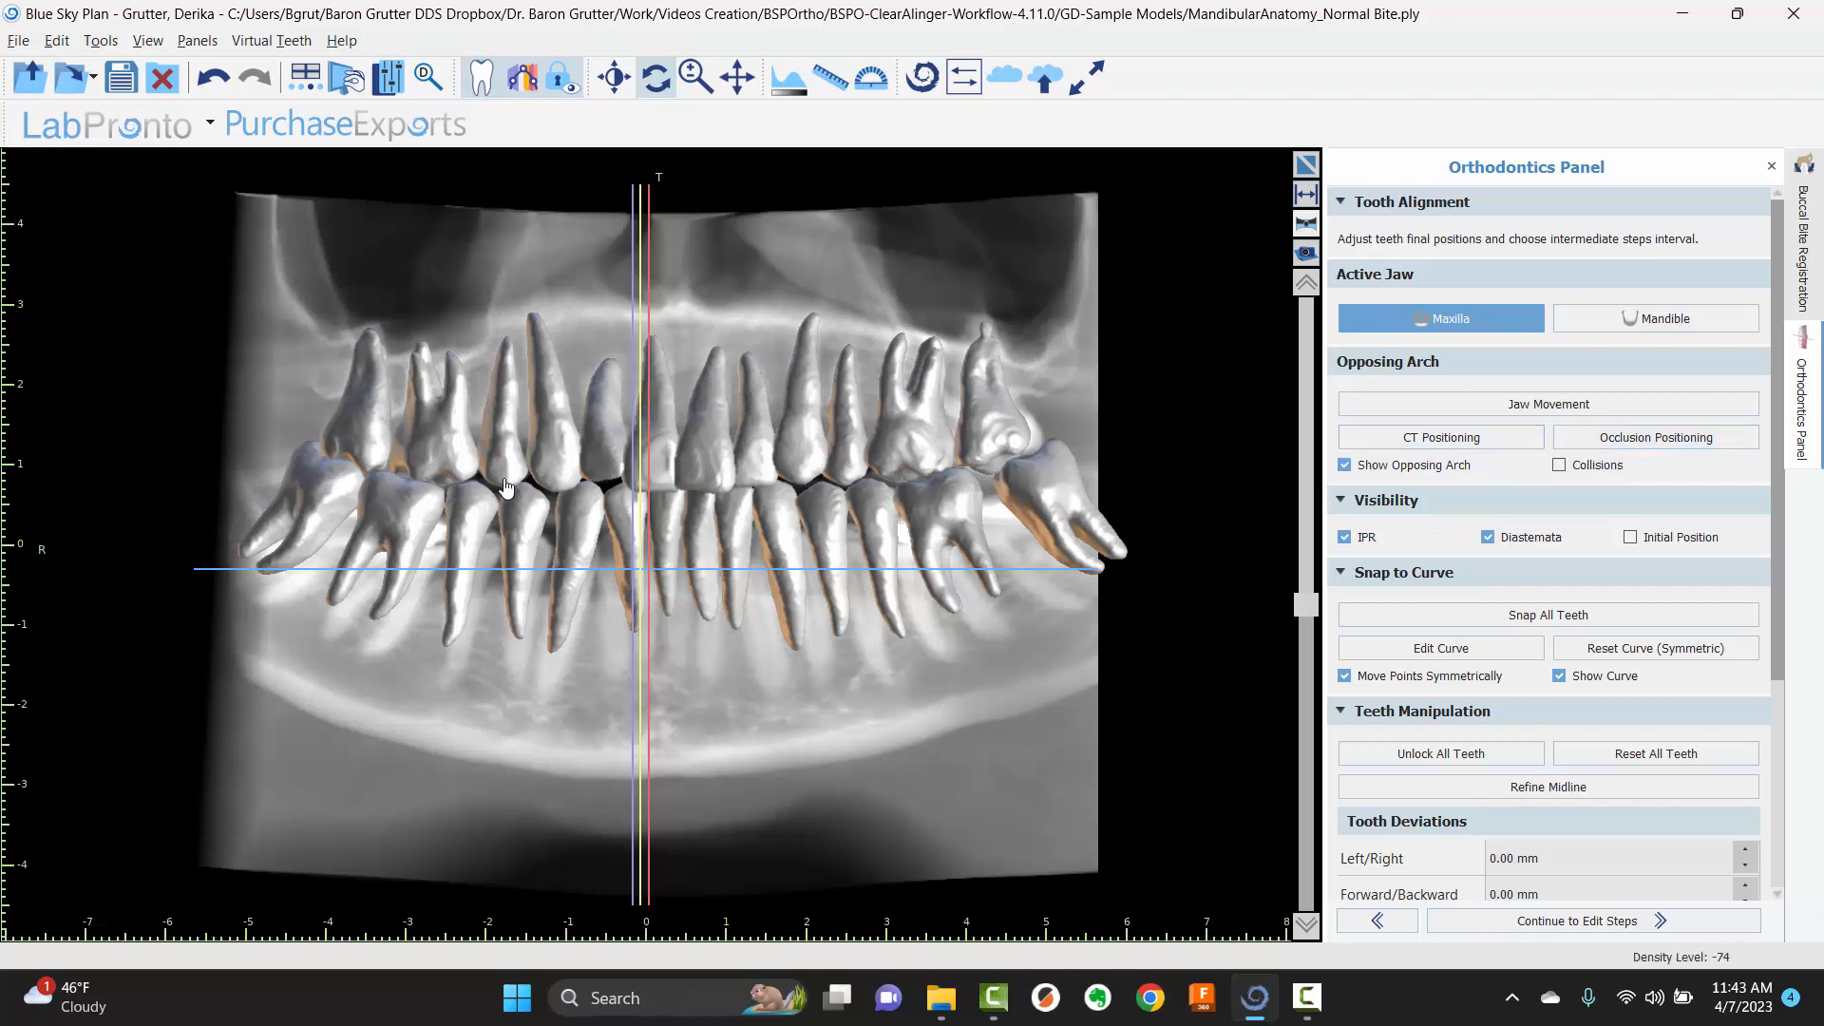
pyautogui.click(1475, 440)
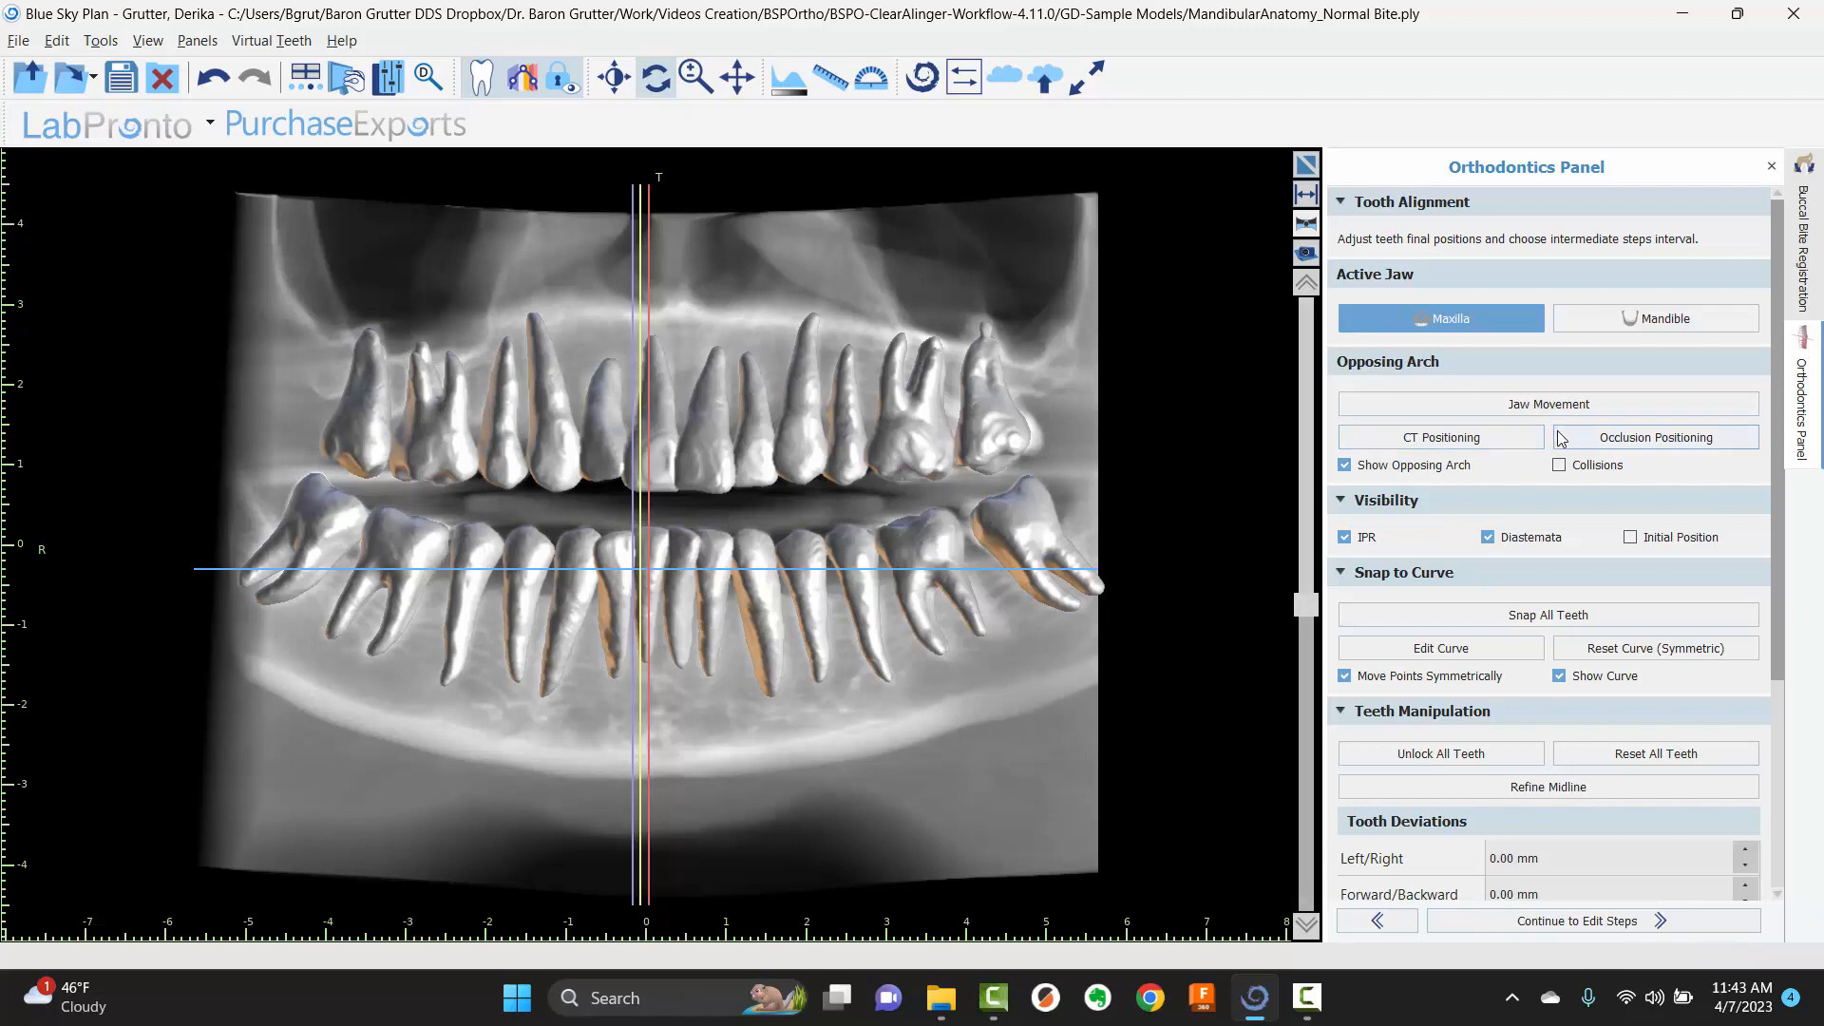
pyautogui.click(1516, 438)
pyautogui.click(1488, 443)
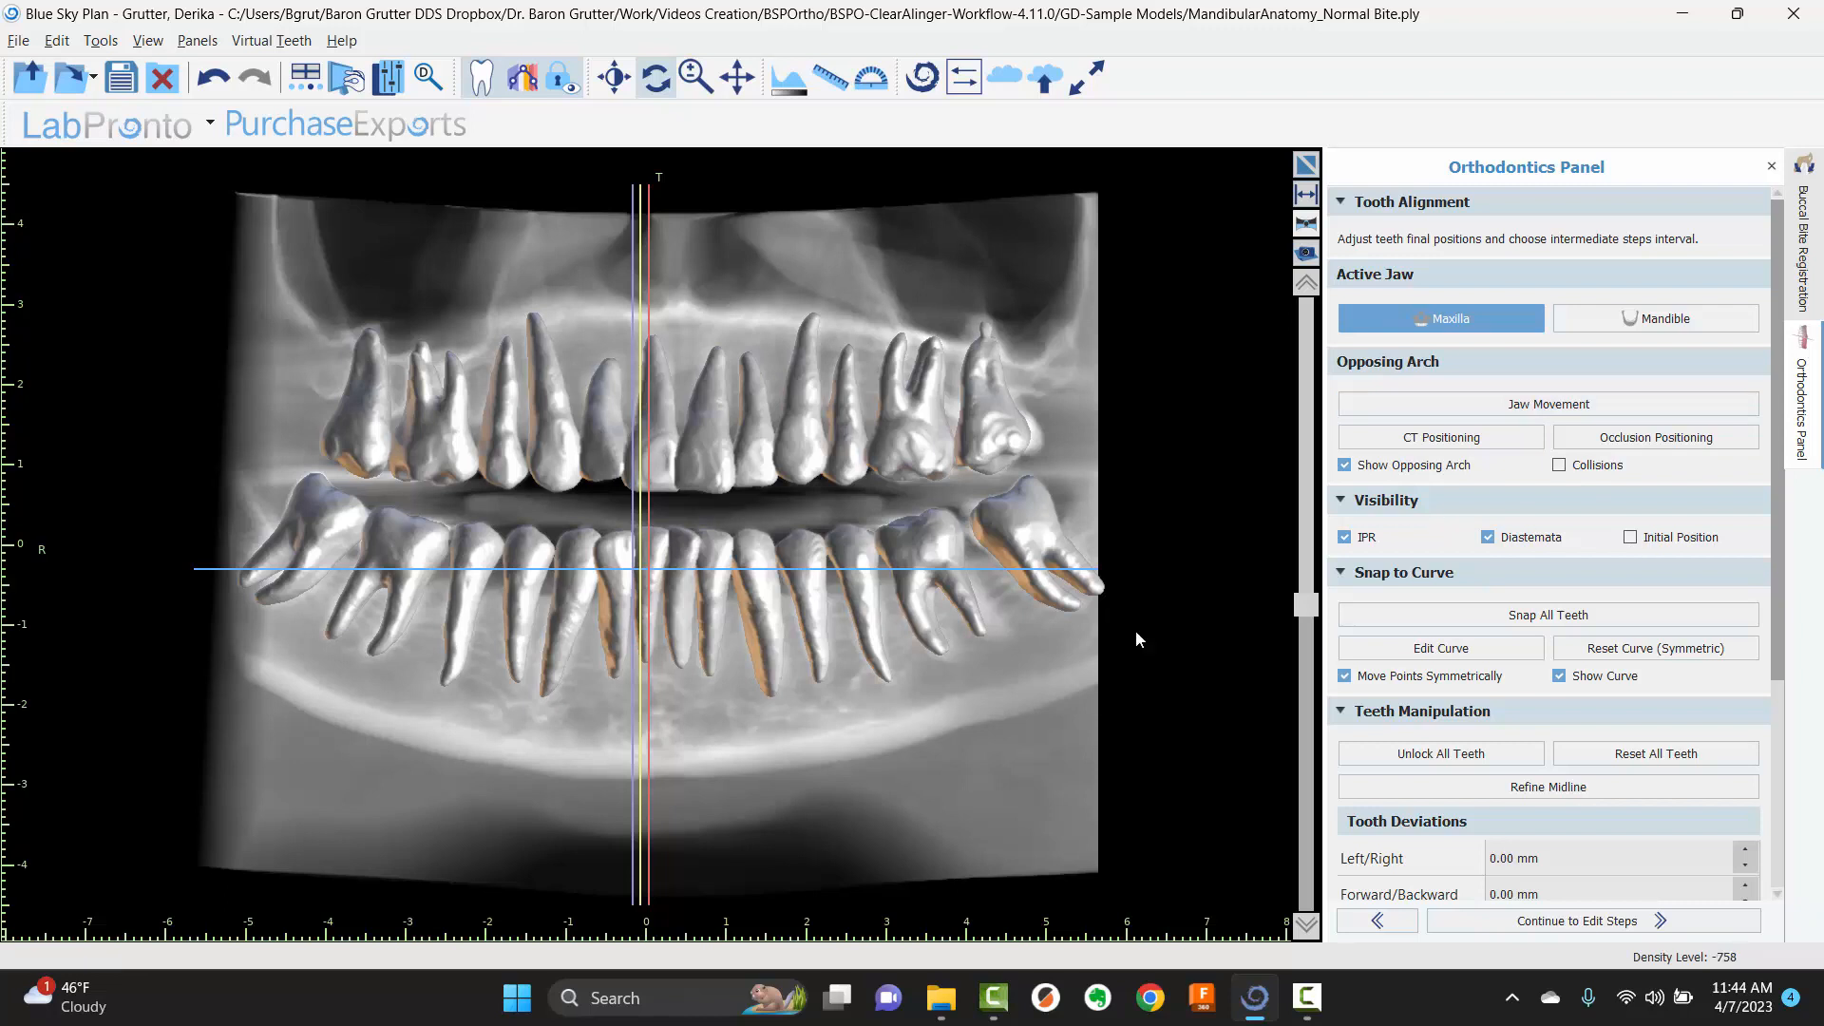
pyautogui.click(1578, 444)
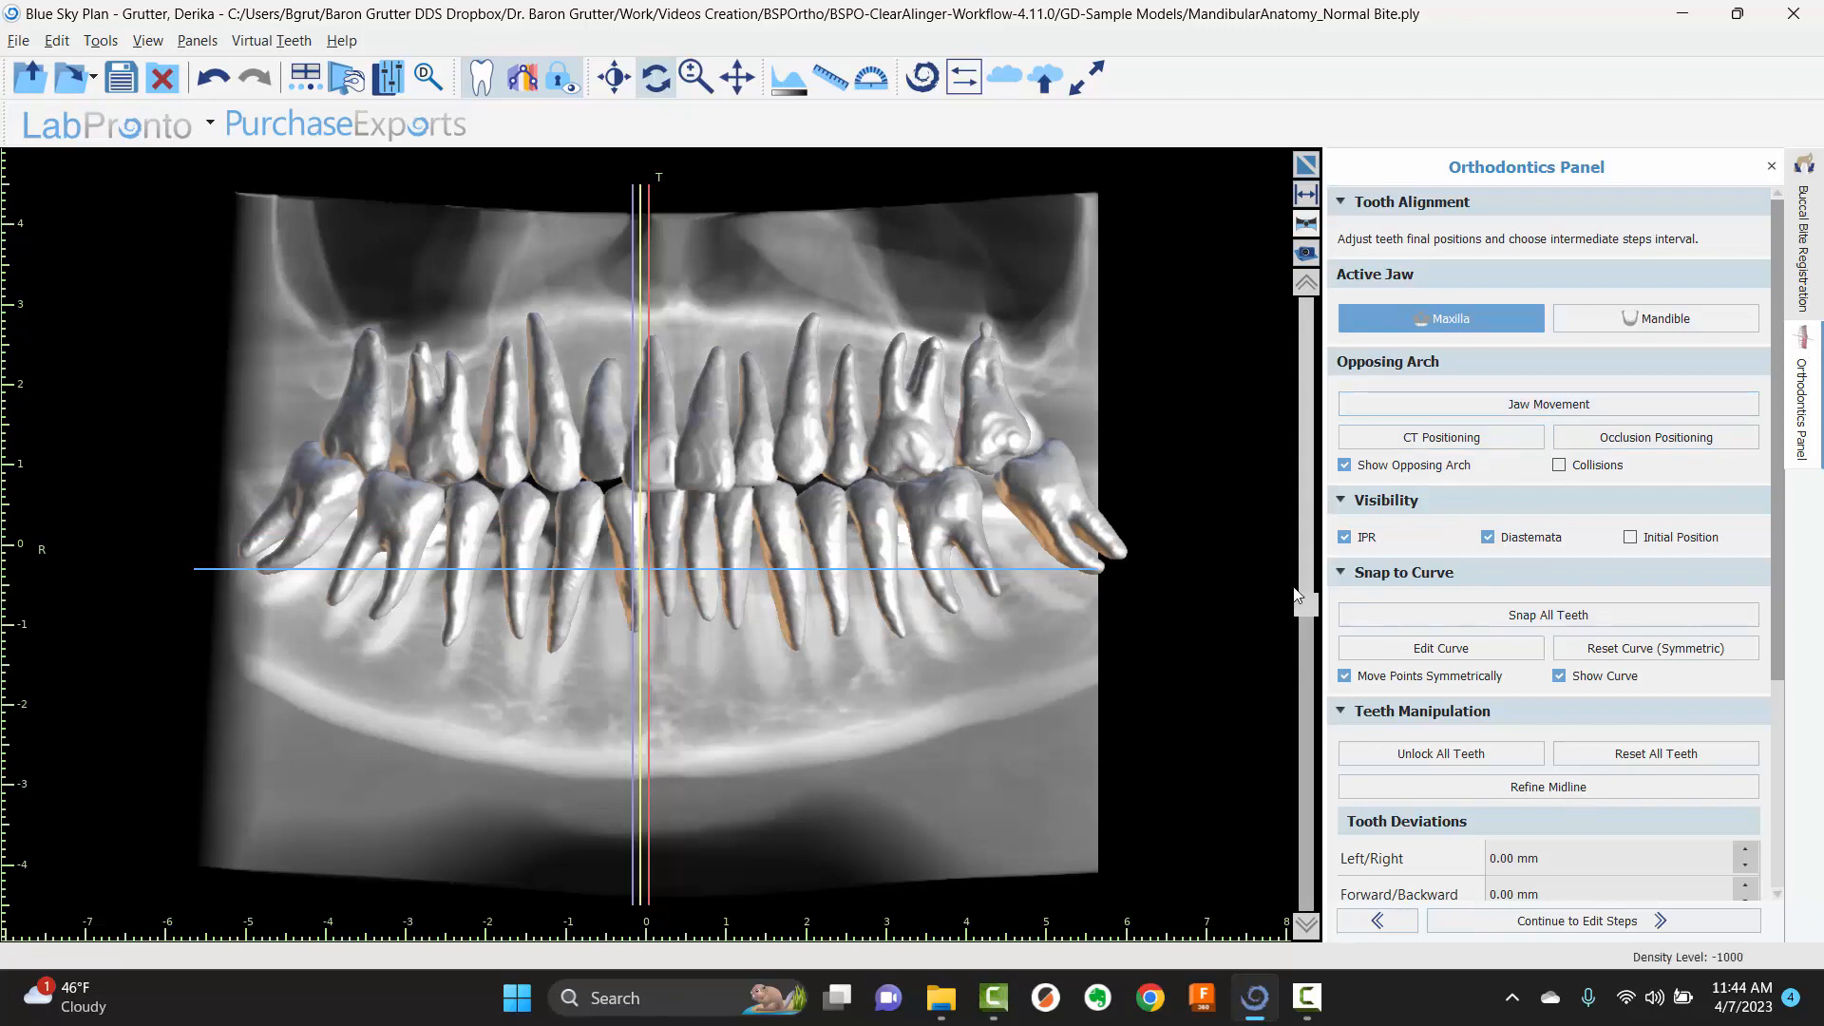
pyautogui.click(1307, 164)
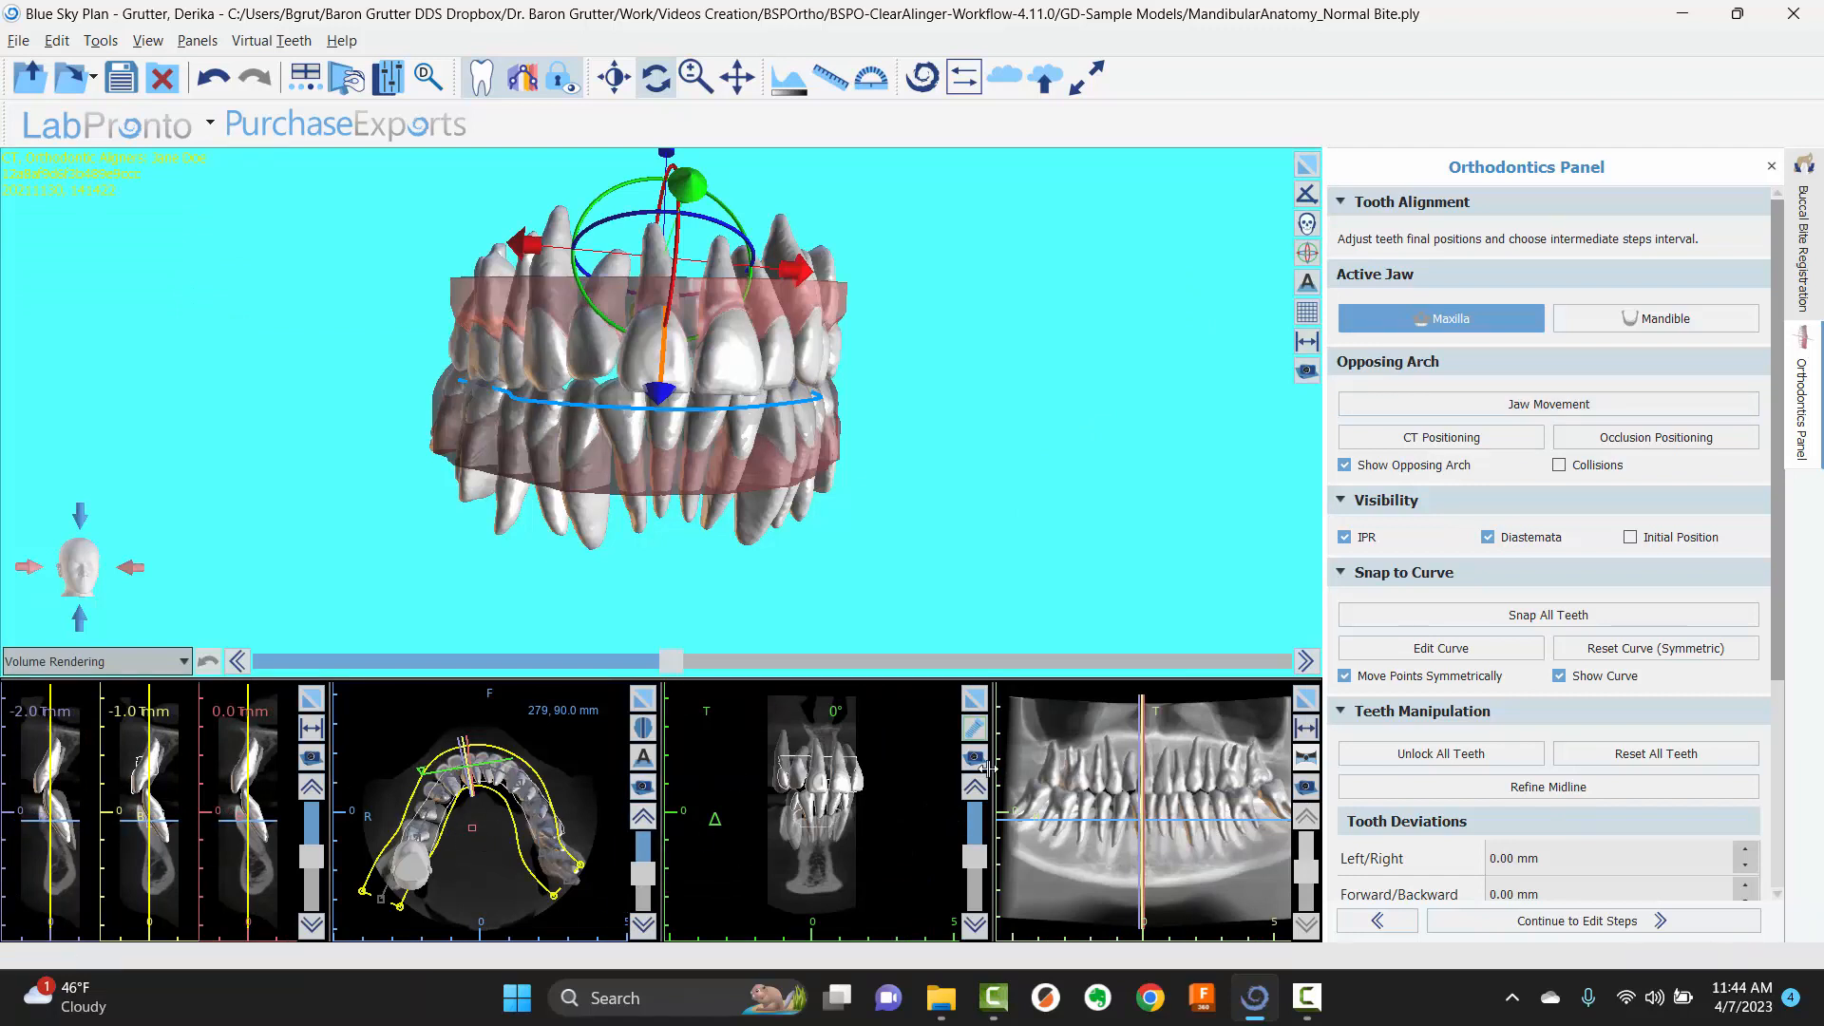
# - Enlarge the 3D view and set the jaw transparency to 0.00
pyautogui.click(1311, 168)
pyautogui.moveTo(919, 243); pyautogui.dragTo(960, 304)
pyautogui.moveTo(1130, 564); pyautogui.dragTo(1166, 522)
pyautogui.moveTo(1013, 406); pyautogui.dragTo(1115, 399)
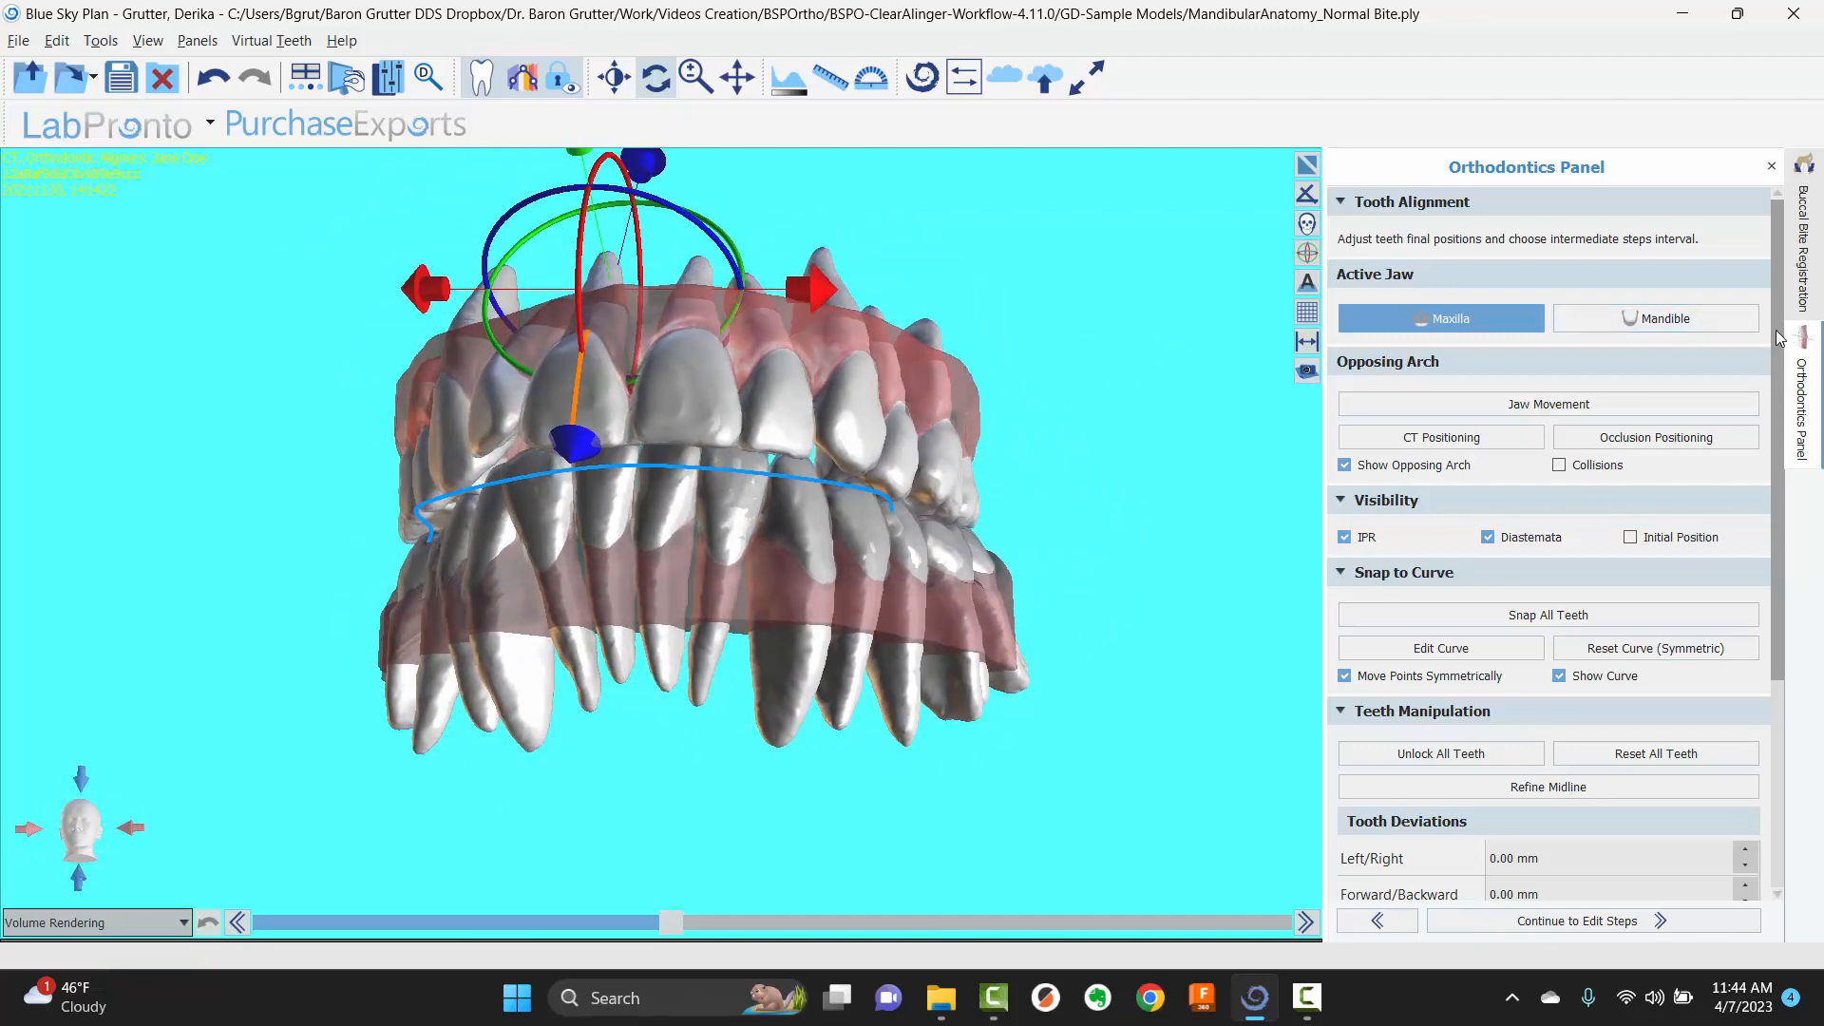
pyautogui.moveTo(1780, 337); pyautogui.dragTo(1777, 712)
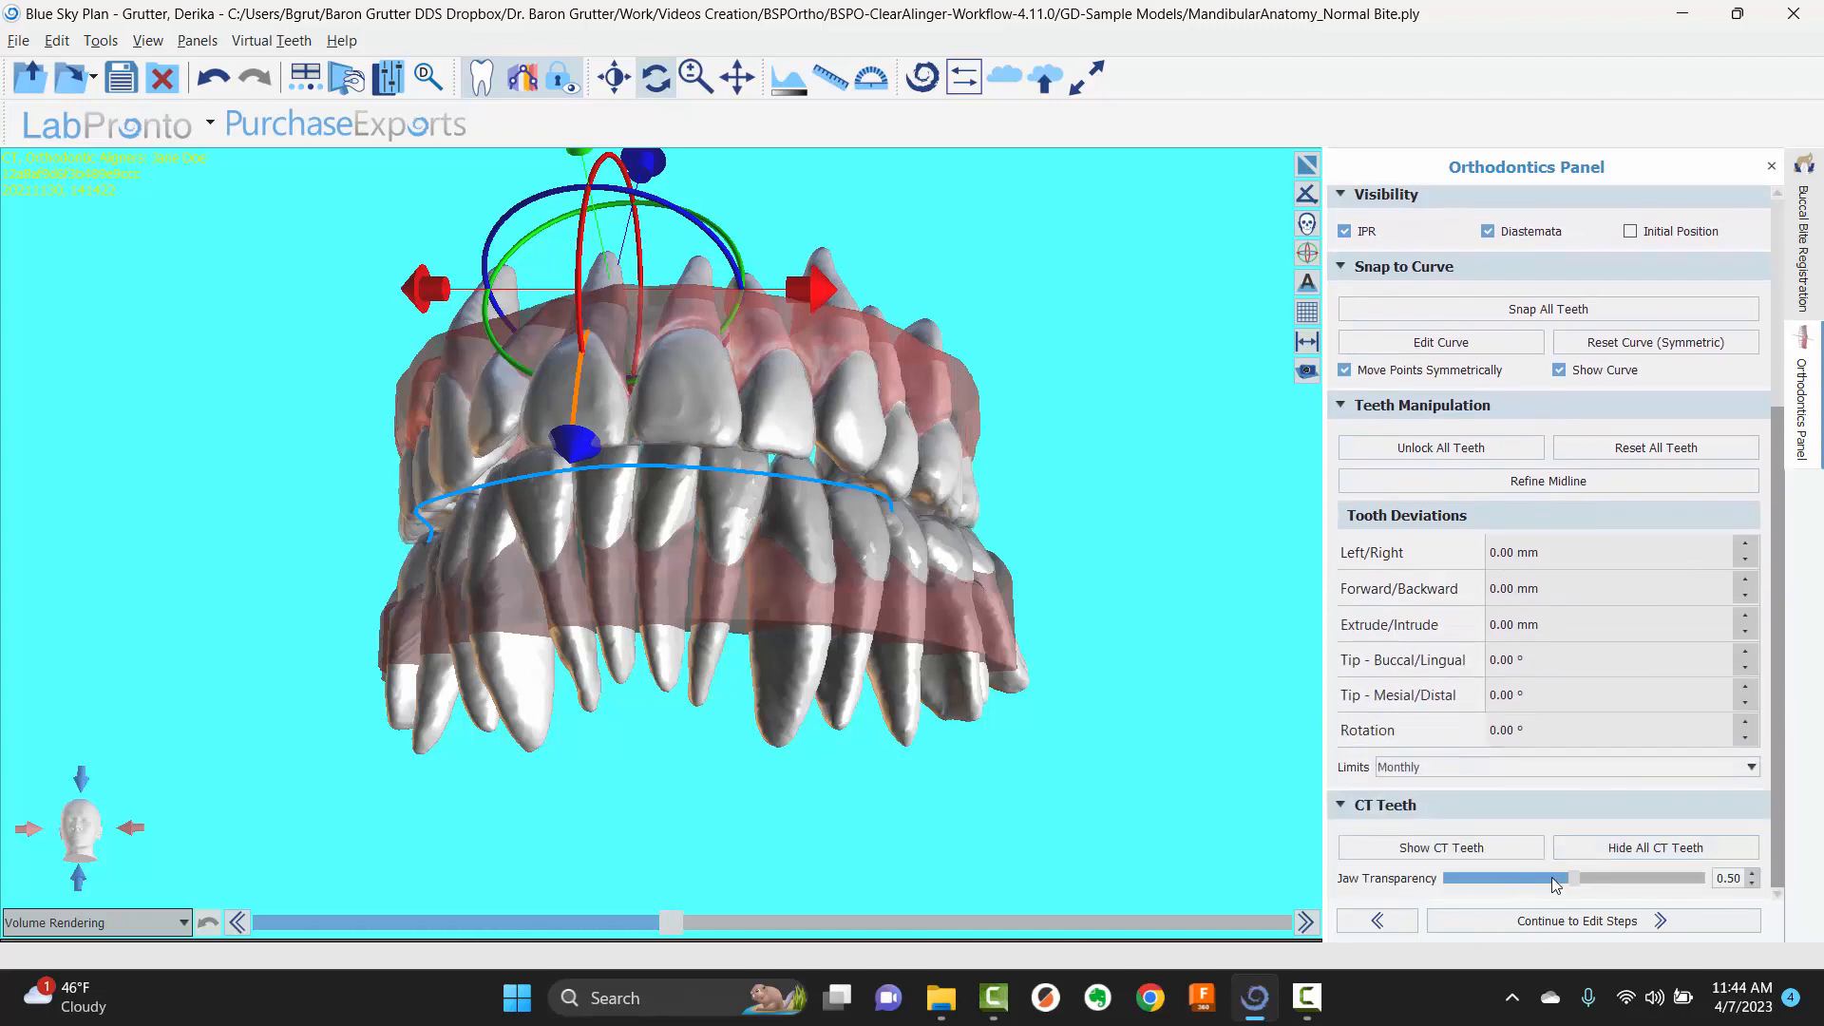
pyautogui.moveTo(1574, 882); pyautogui.dragTo(1393, 884)
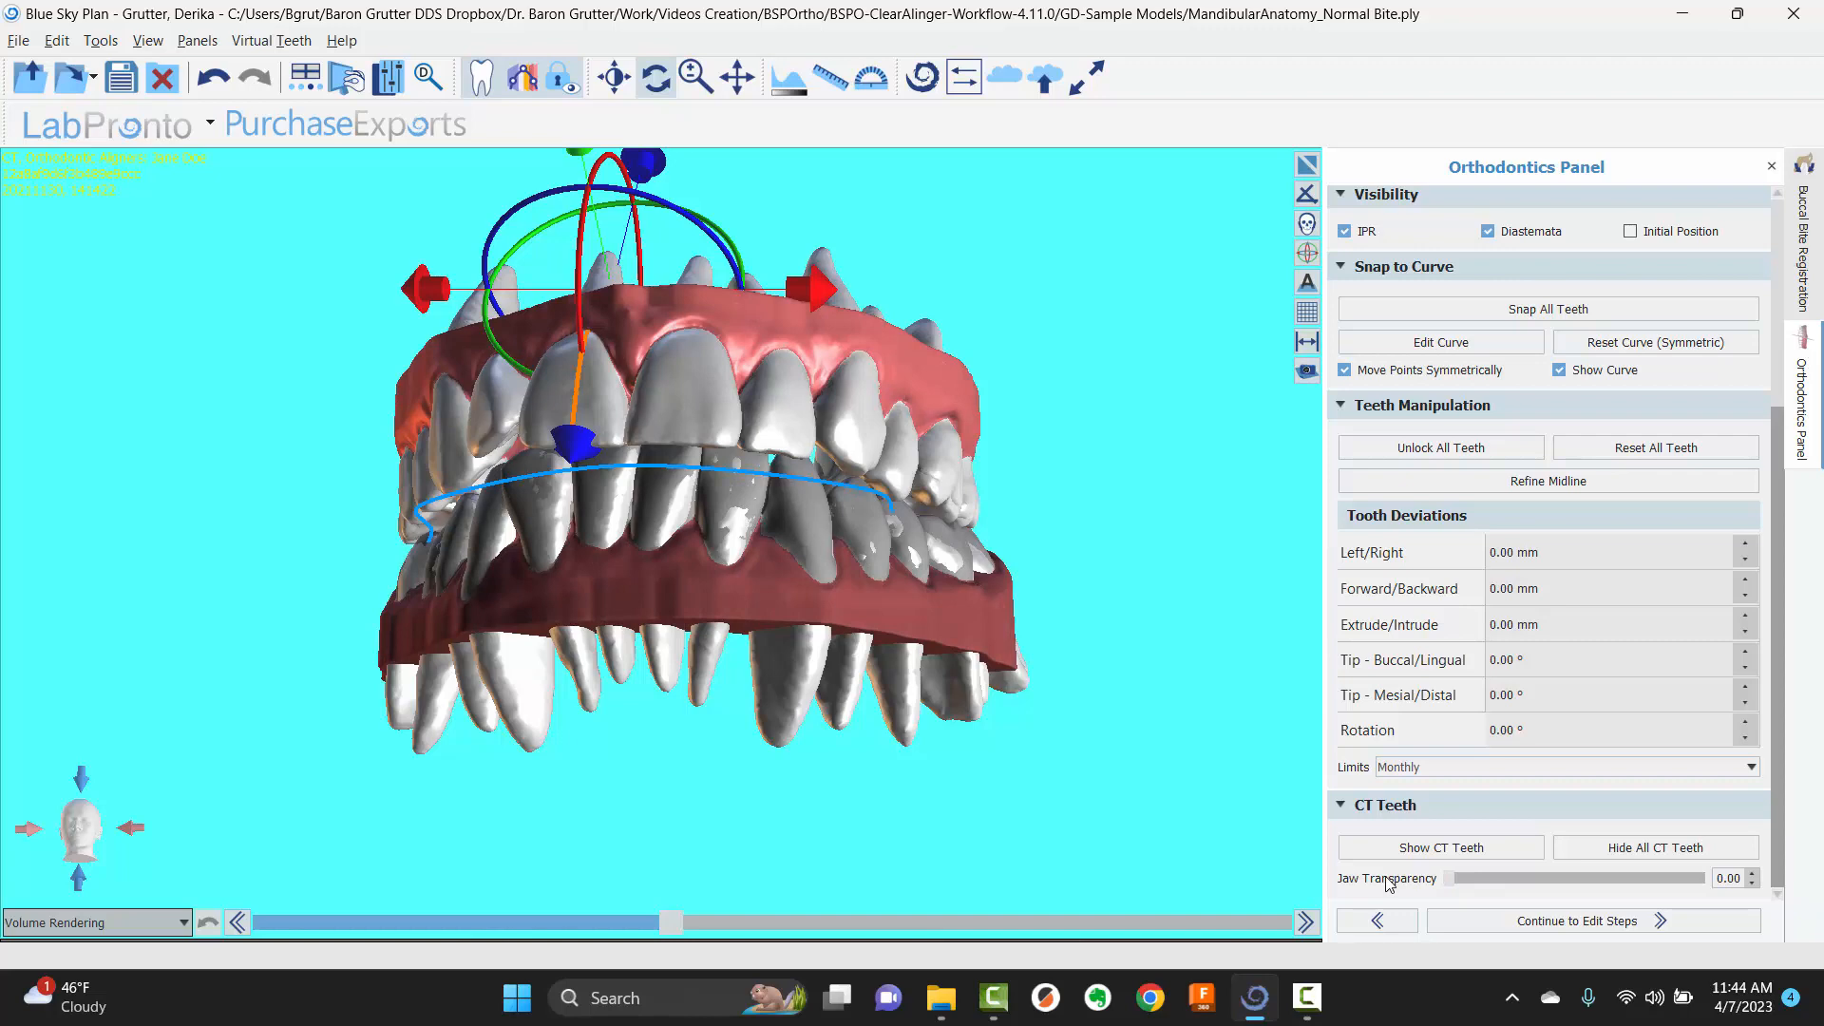
# - Hide all CT teeth, inspect the opaque jaws from the front, and show the CT teeth again
pyautogui.click(1654, 847)
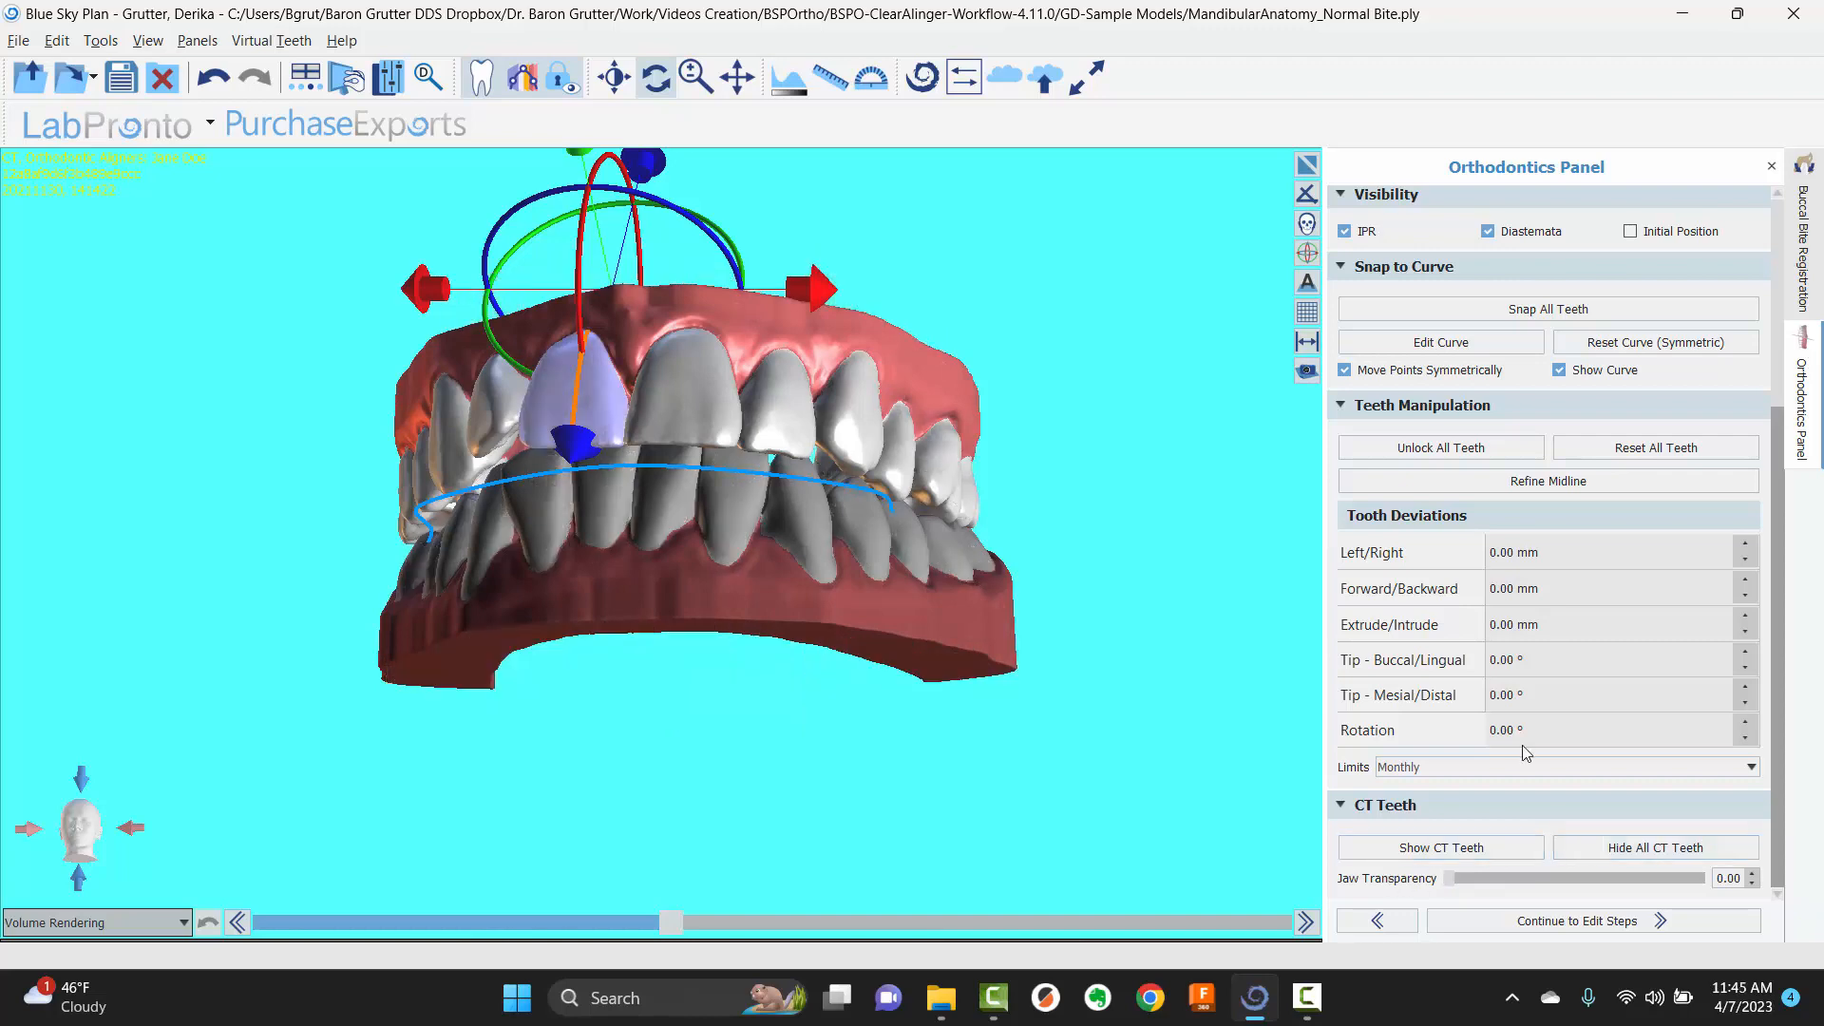
pyautogui.moveTo(780, 171); pyautogui.dragTo(855, 362)
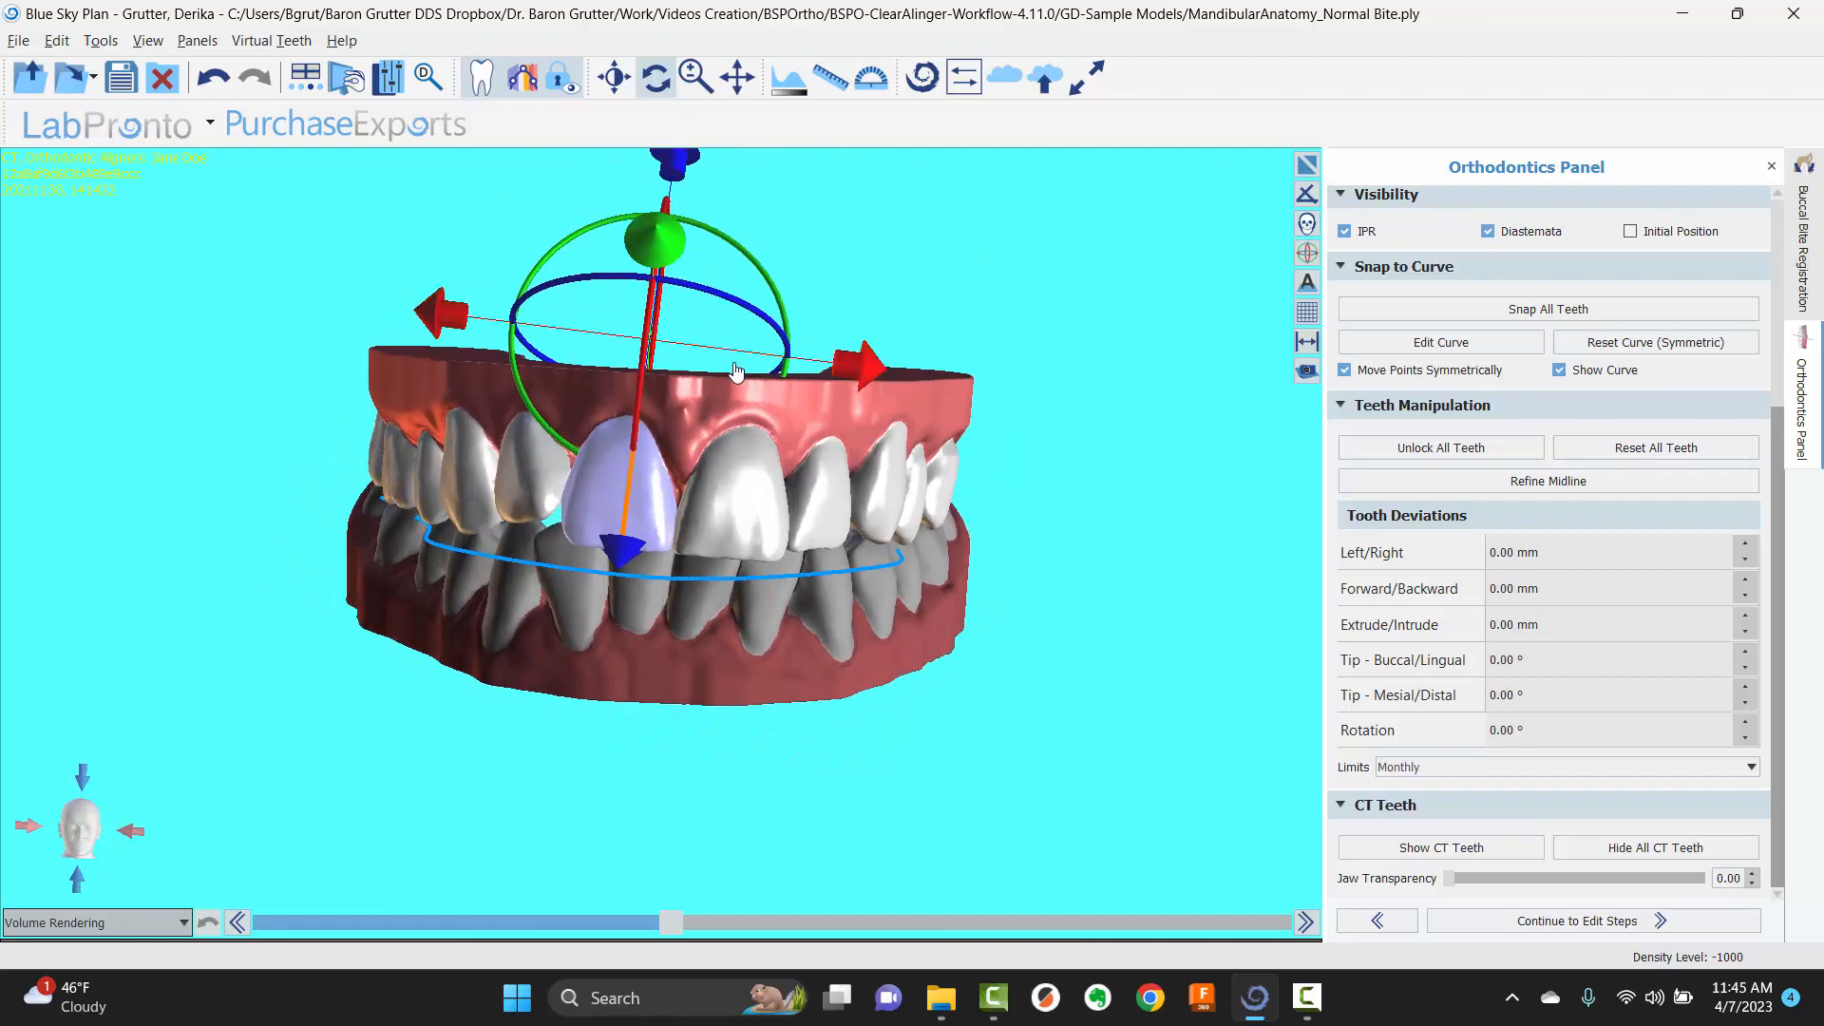
pyautogui.click(1504, 851)
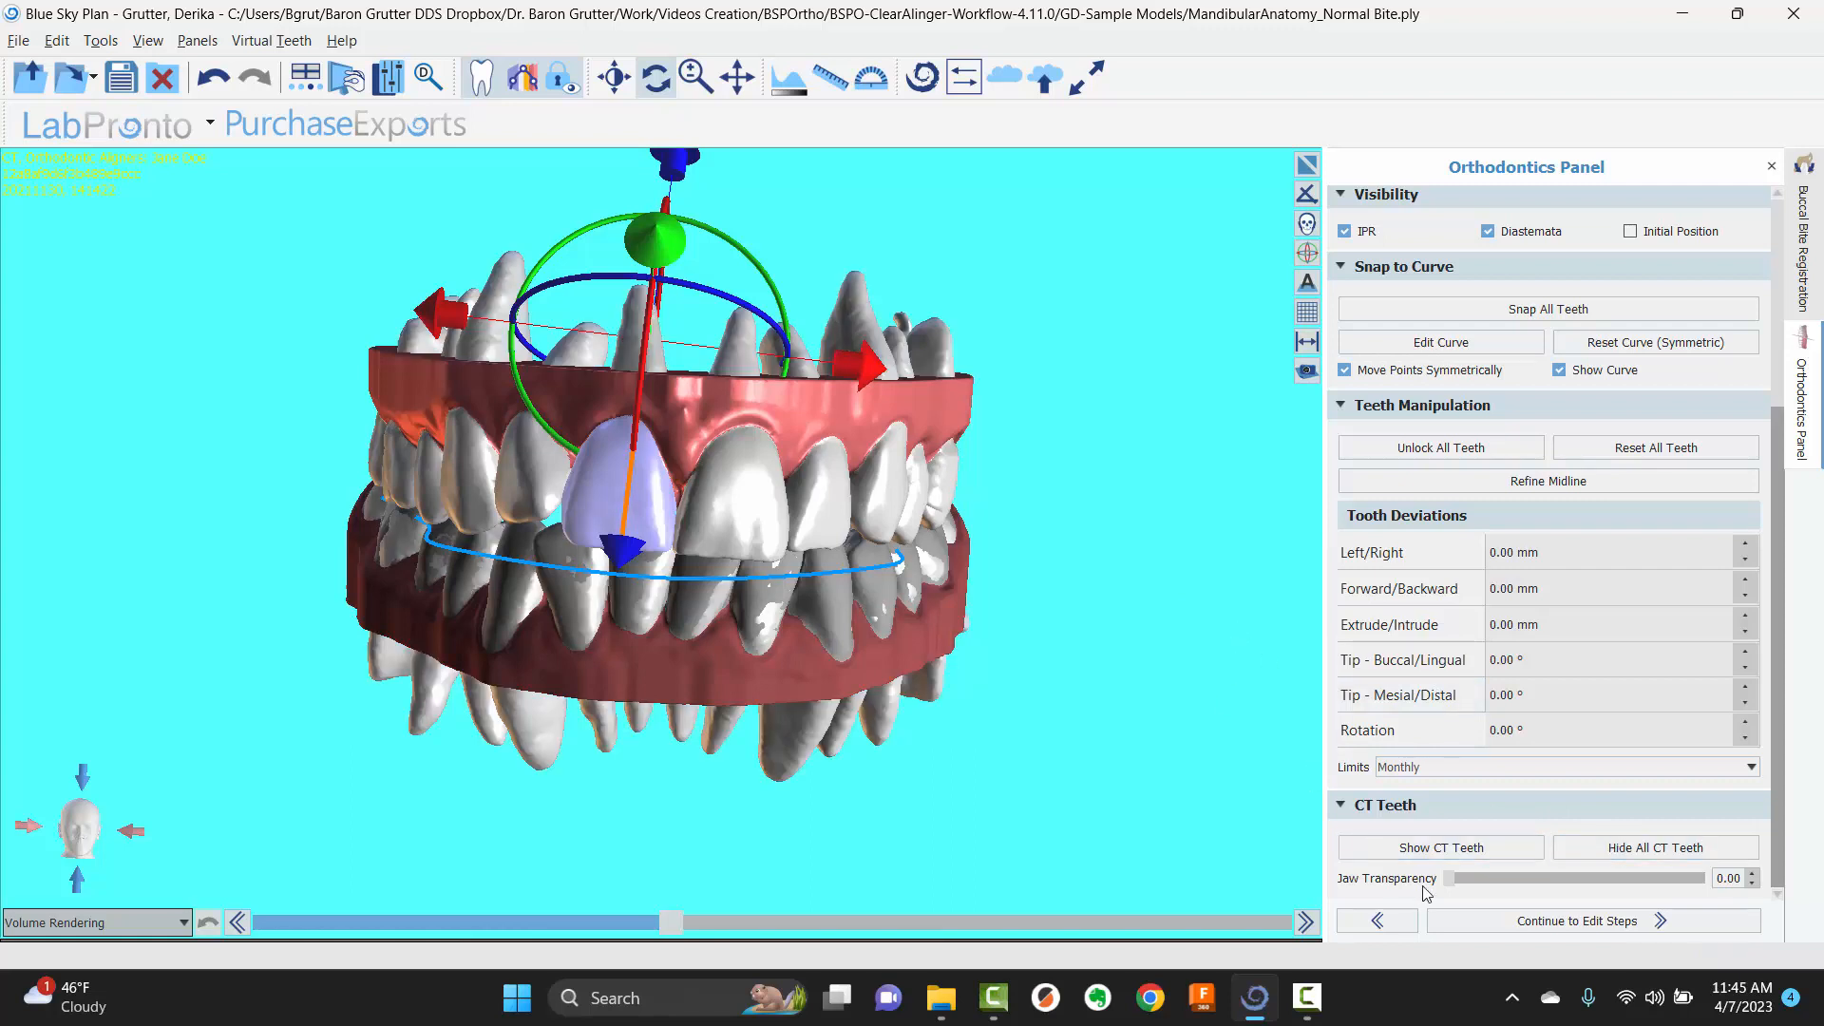
pyautogui.moveTo(1447, 881); pyautogui.dragTo(1353, 880)
# - Hide the opposing arch and open the maxillary snap curve for editing in the occlusal view
pyautogui.scroll(3, 1368, 352)
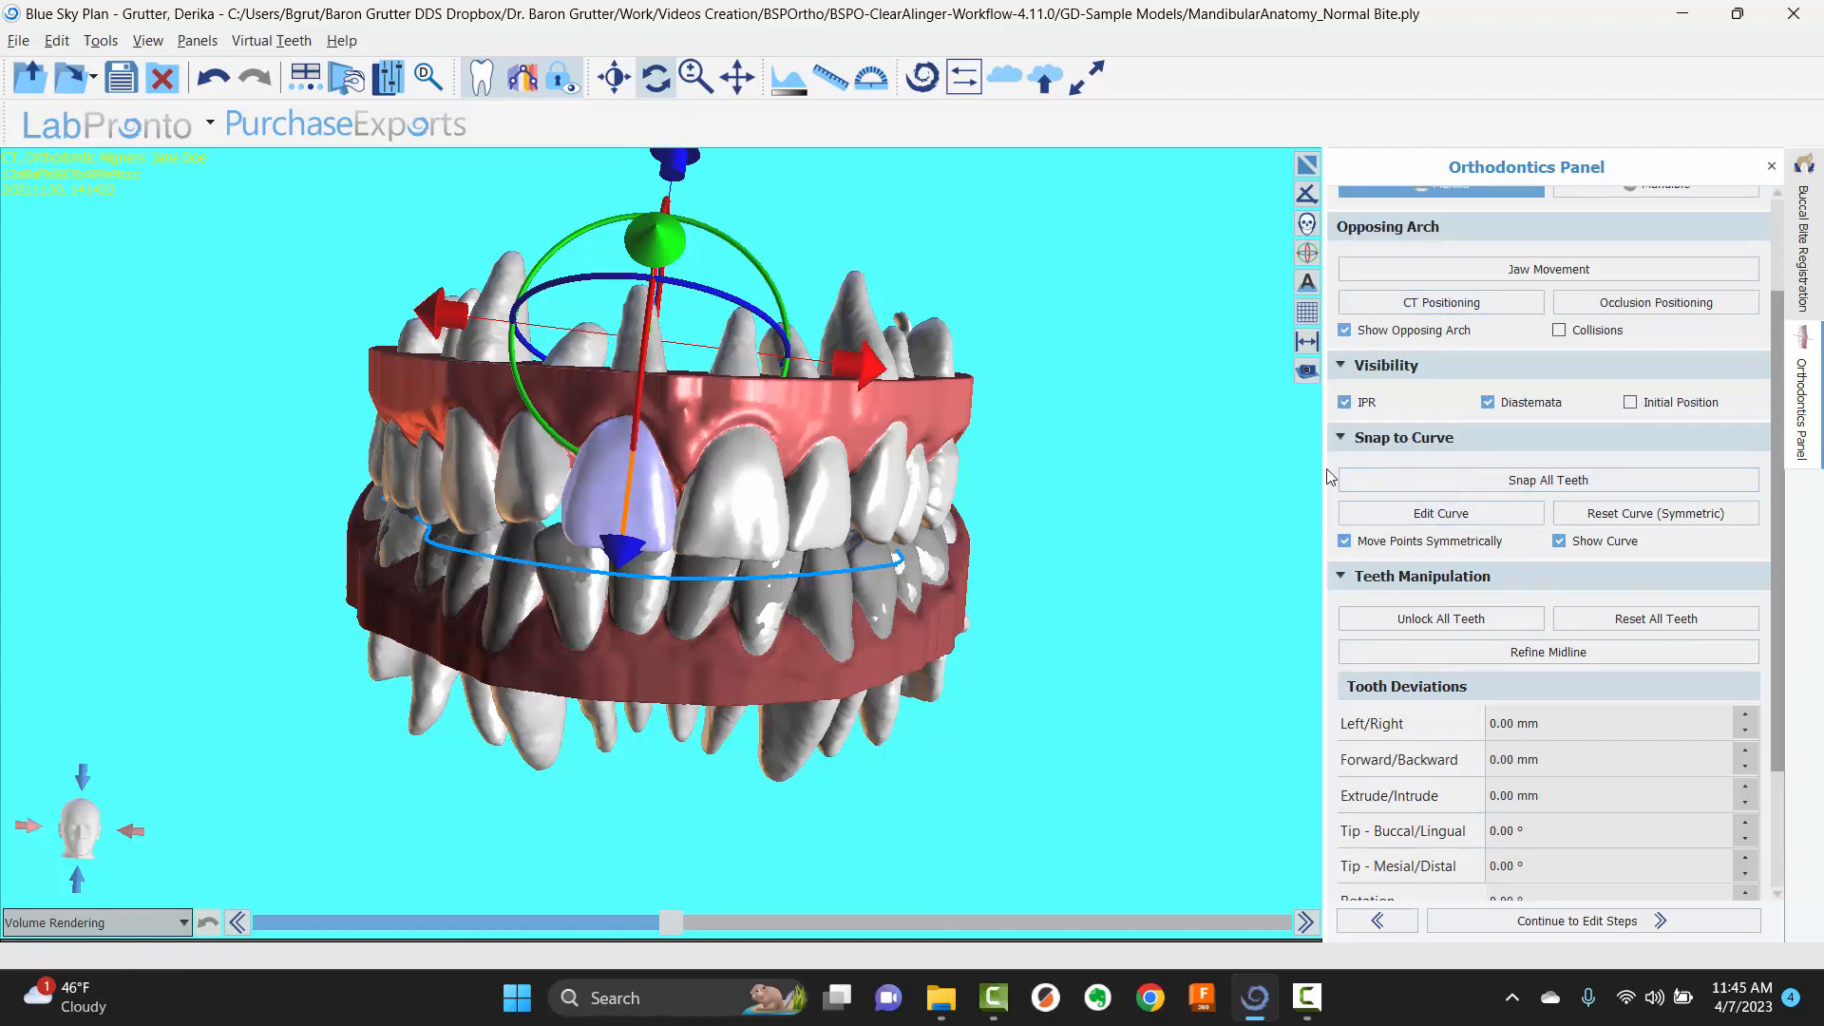
pyautogui.scroll(2, 1469, 364)
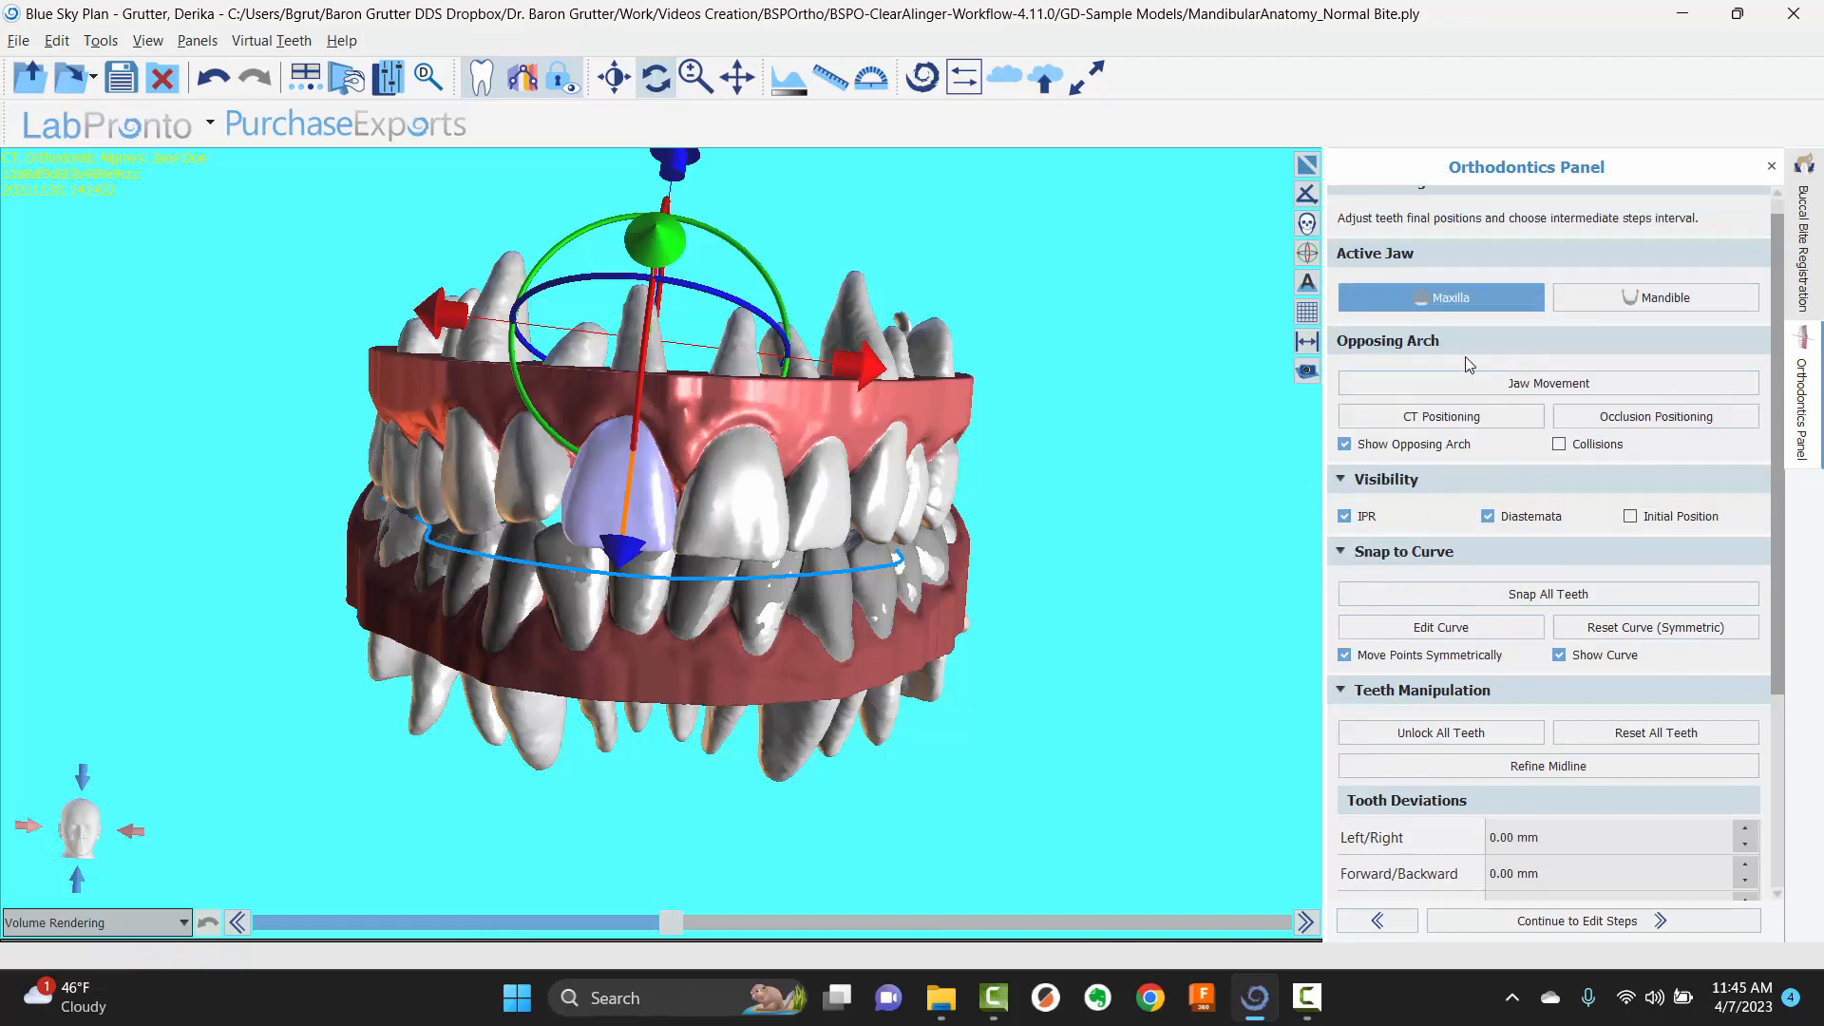
pyautogui.click(1345, 444)
pyautogui.moveTo(818, 738); pyautogui.dragTo(696, 677)
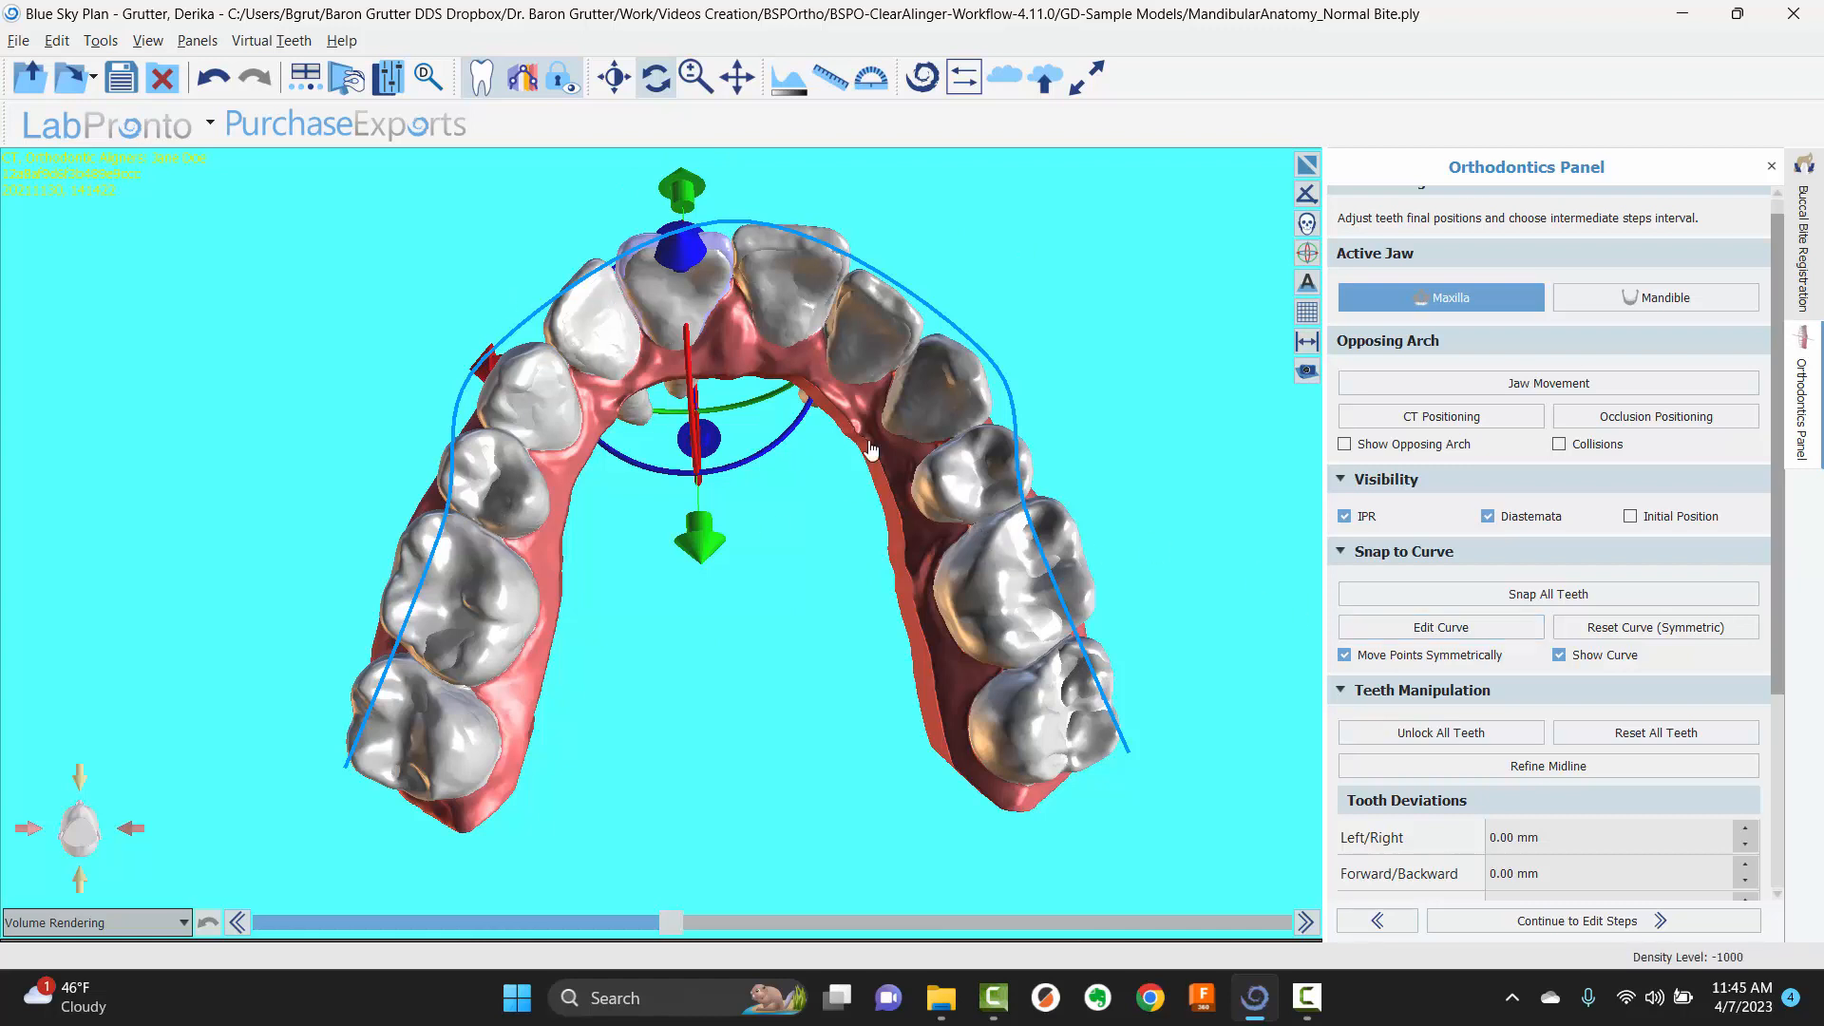
pyautogui.click(1440, 629)
# - Symmetrically move the curve points beside the canines to about 12.9 mm and beside the first molars to about 20.9 mm, and pull the front point back
pyautogui.moveTo(445, 521); pyautogui.dragTo(430, 528)
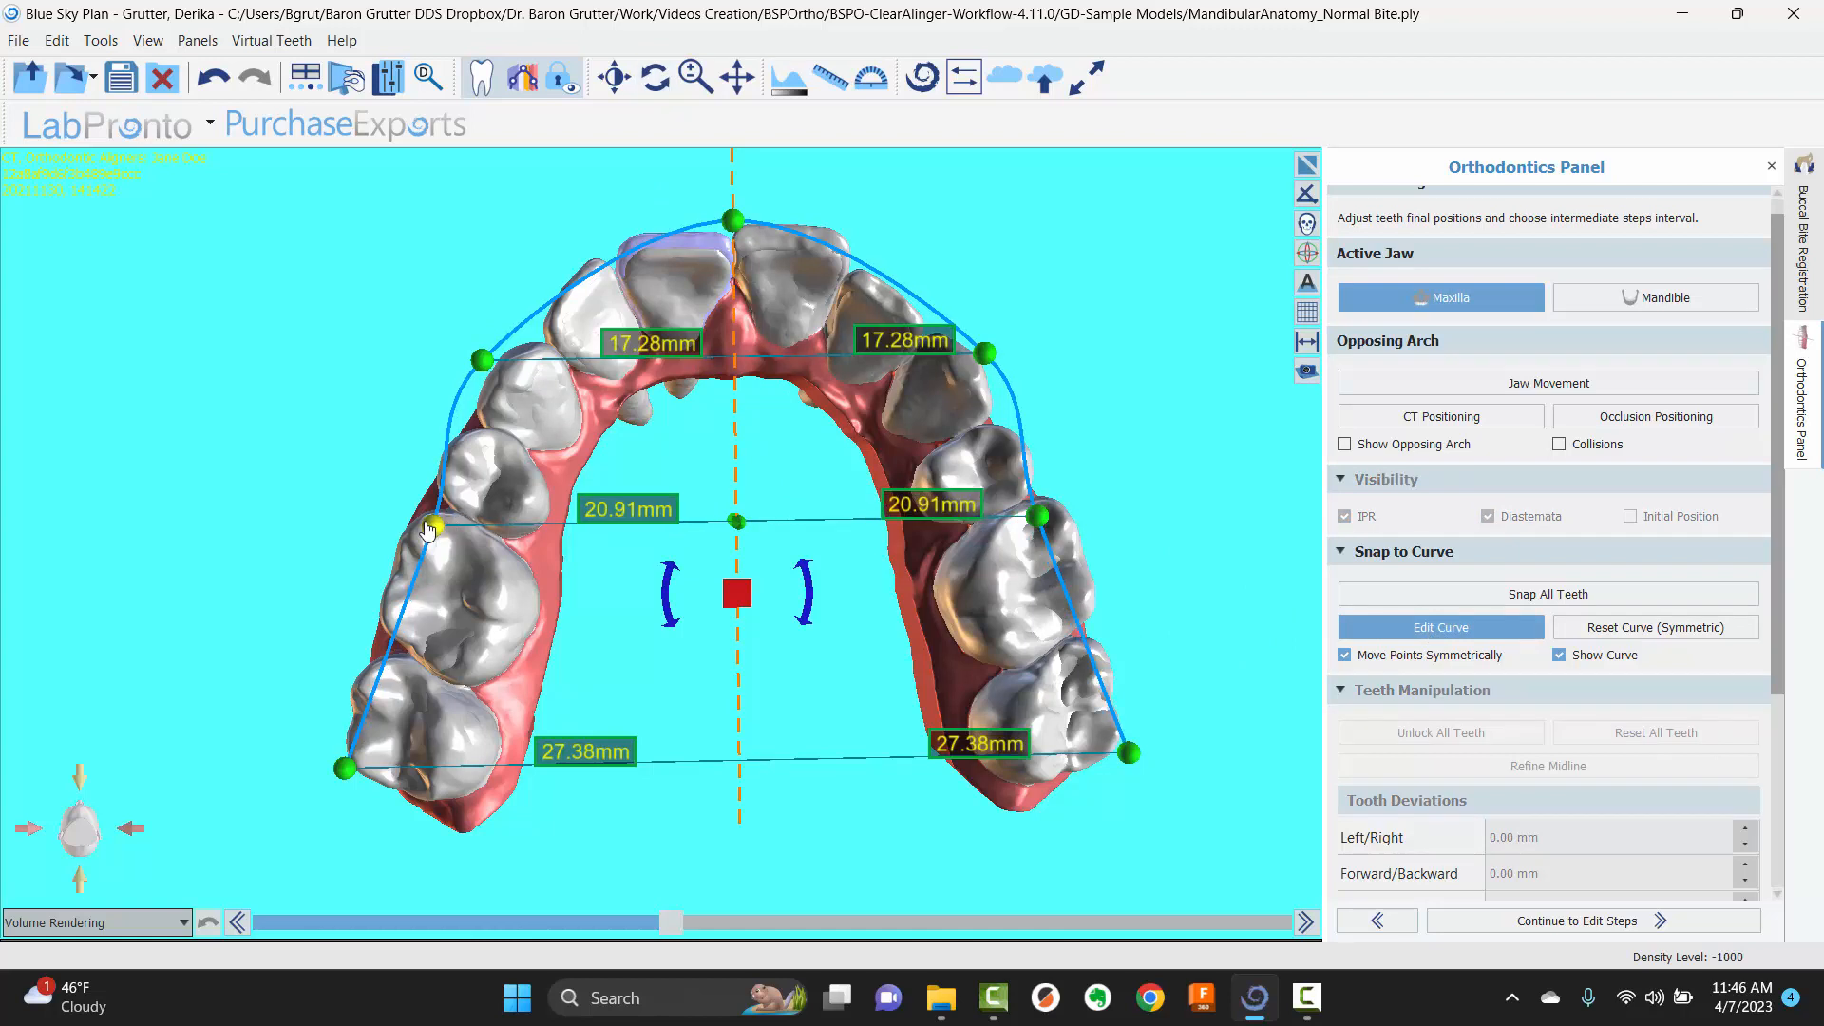
pyautogui.moveTo(483, 359); pyautogui.dragTo(537, 326)
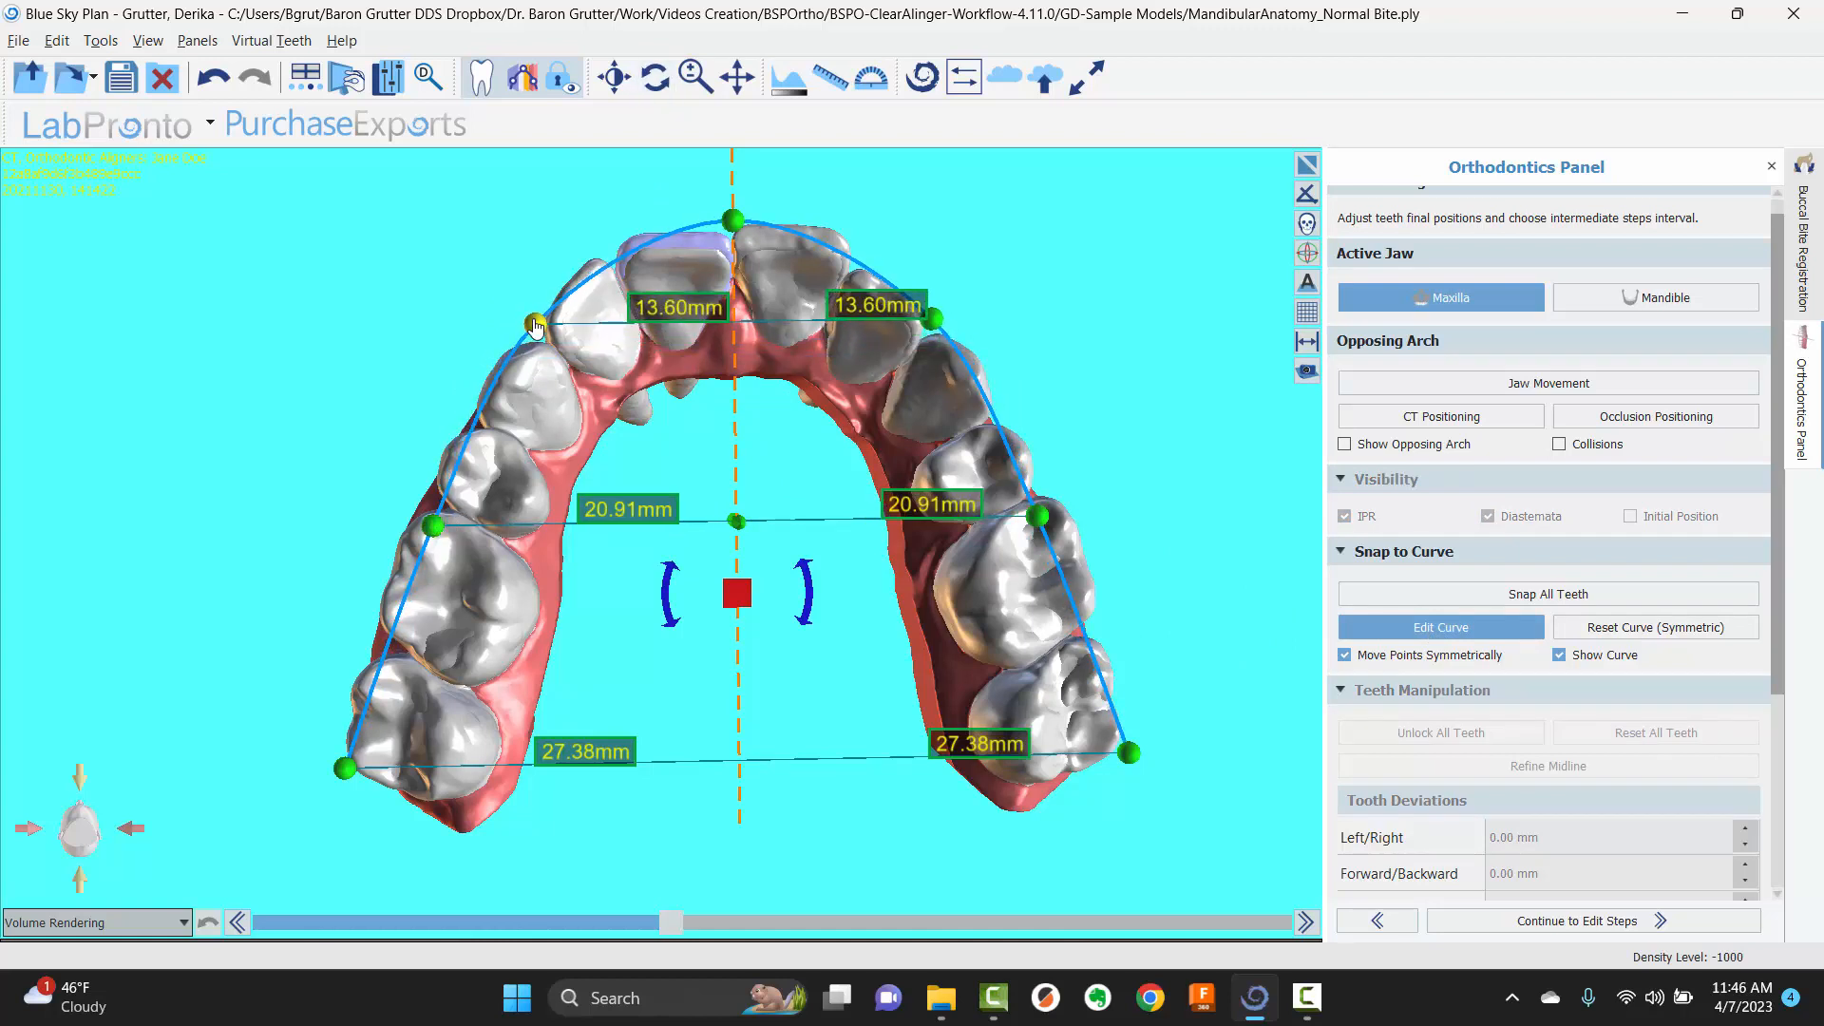
pyautogui.moveTo(737, 224); pyautogui.dragTo(736, 244)
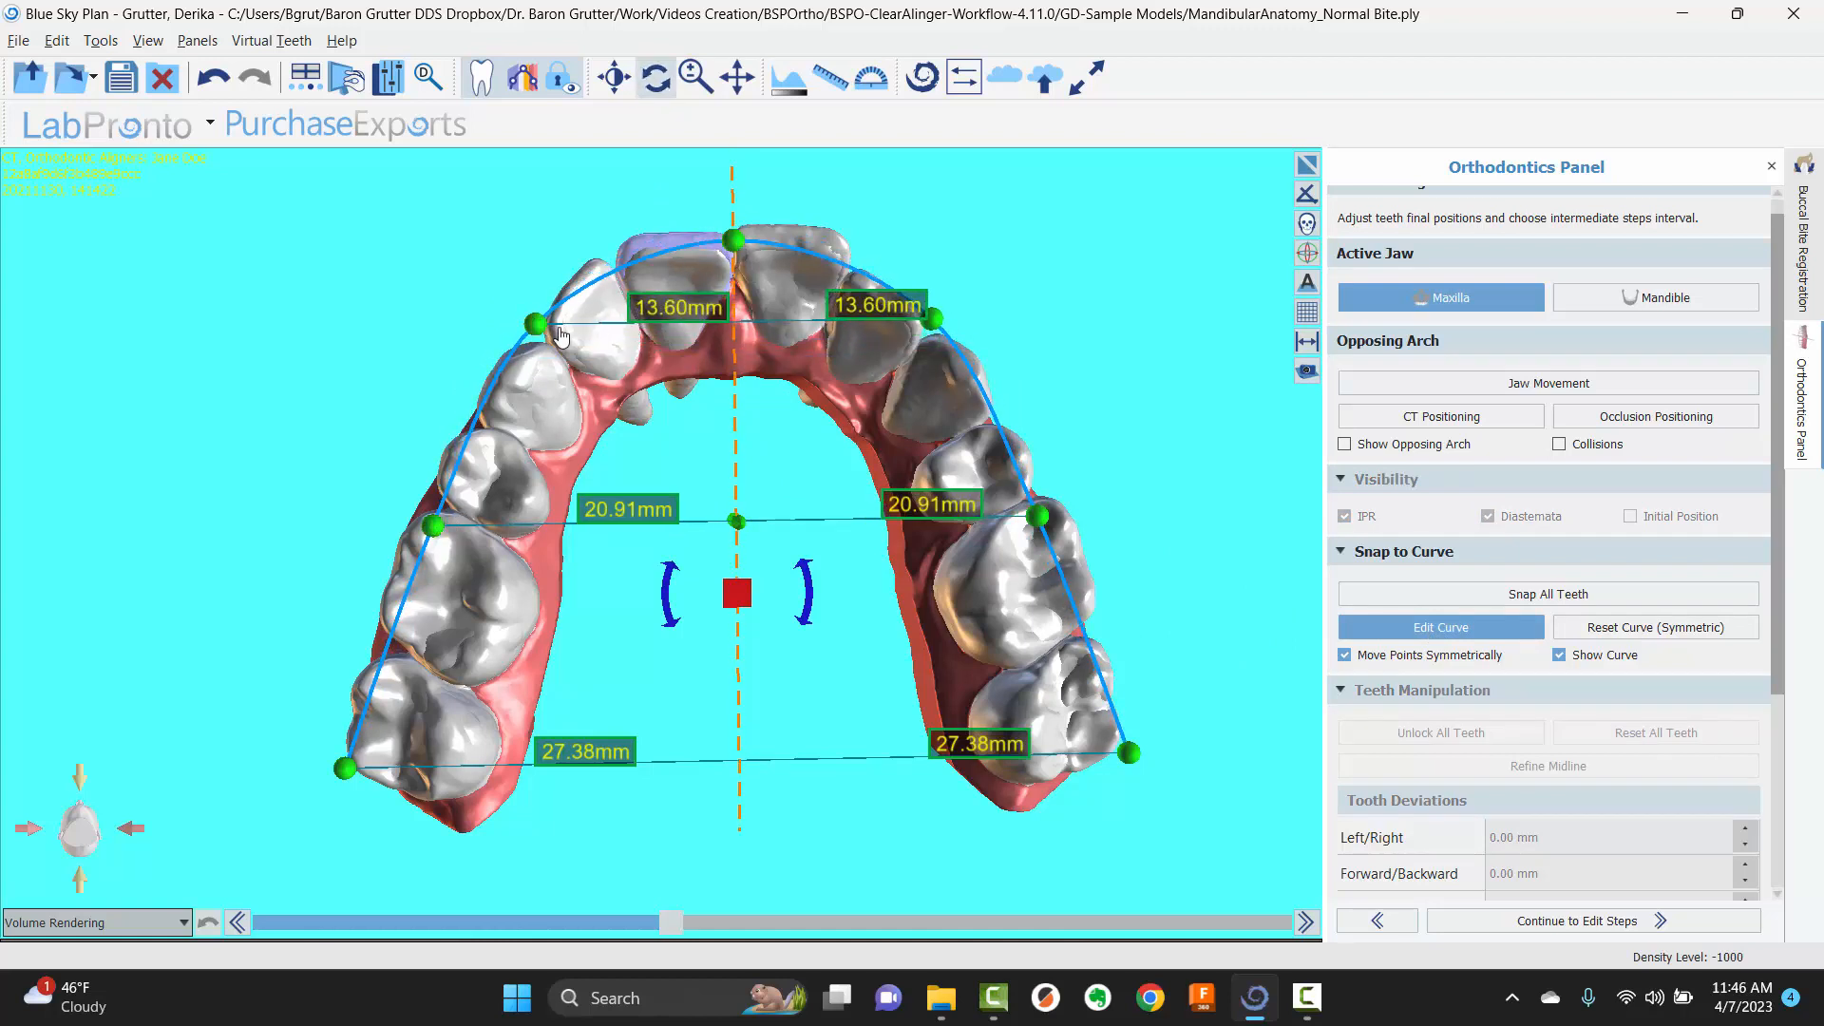
pyautogui.moveTo(534, 330)
pyautogui.mouseDown()
pyautogui.moveTo(656, 299)
pyautogui.moveTo(549, 333)
pyautogui.mouseUp()
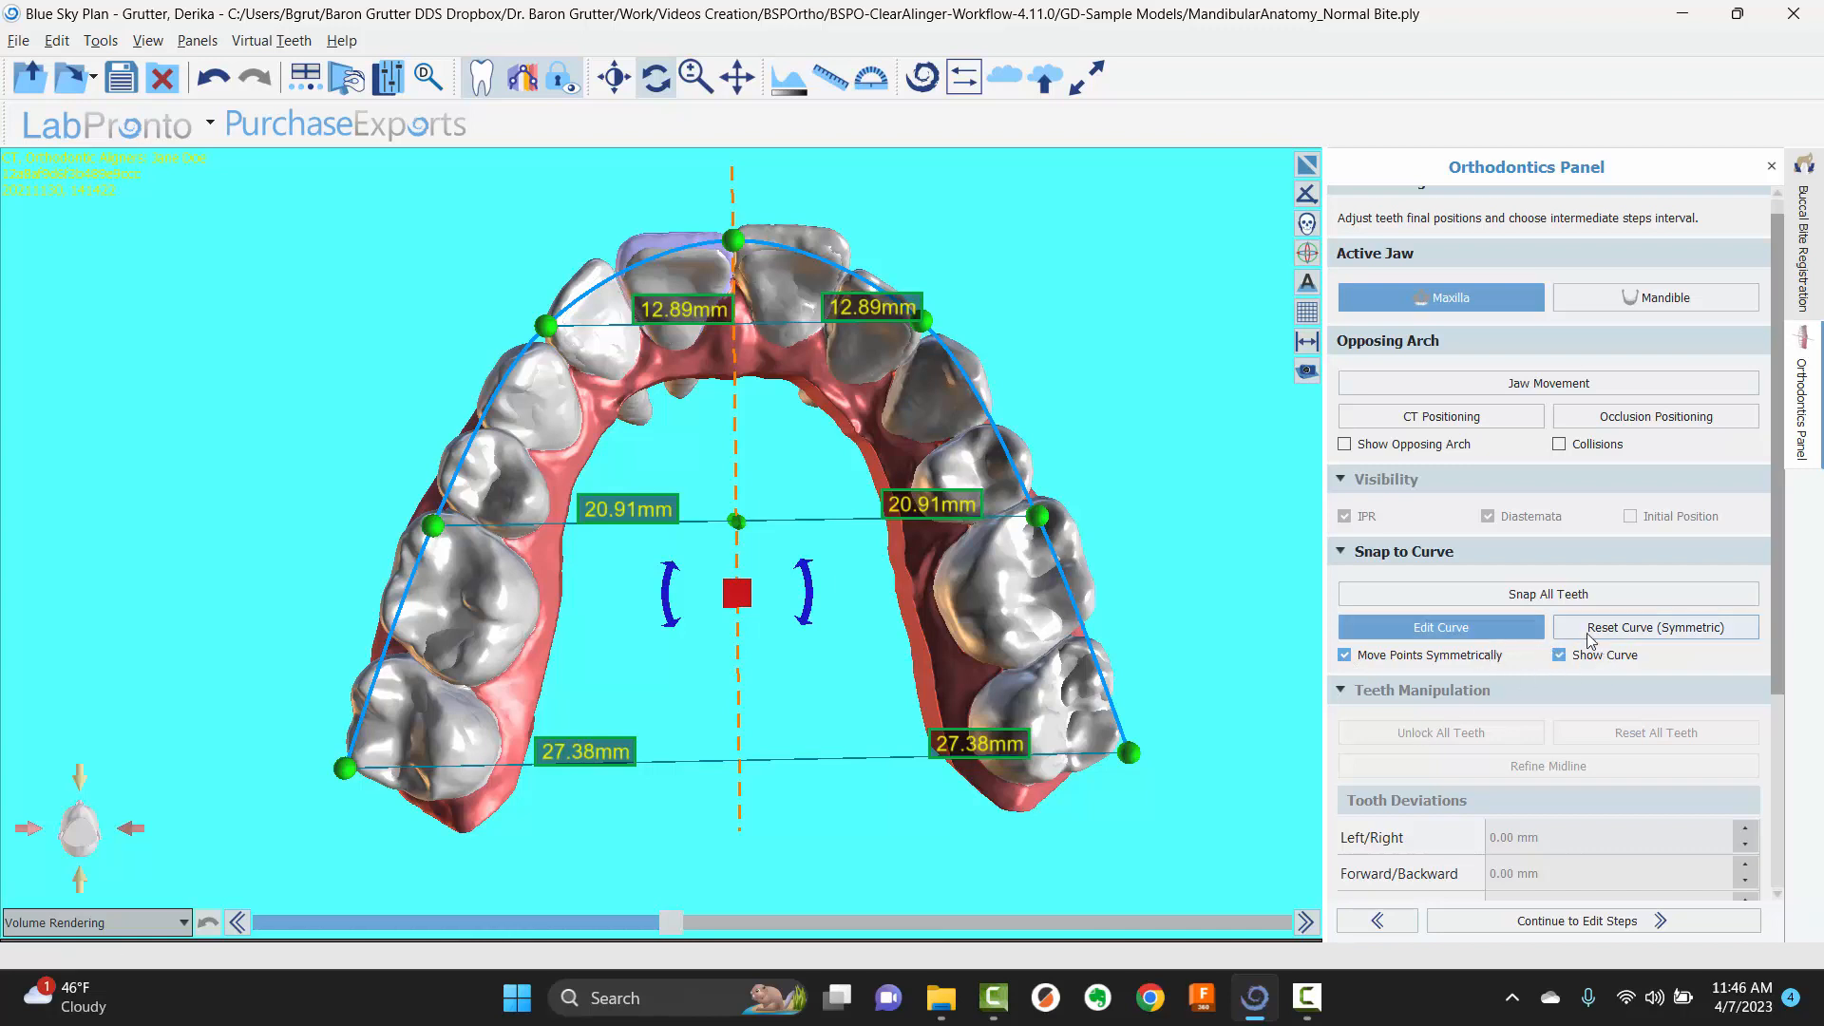
# - Turn off symmetric point movement, try widening a single canine point to about 16.2 mm, and reset the curve asymmetrically
pyautogui.click(1482, 655)
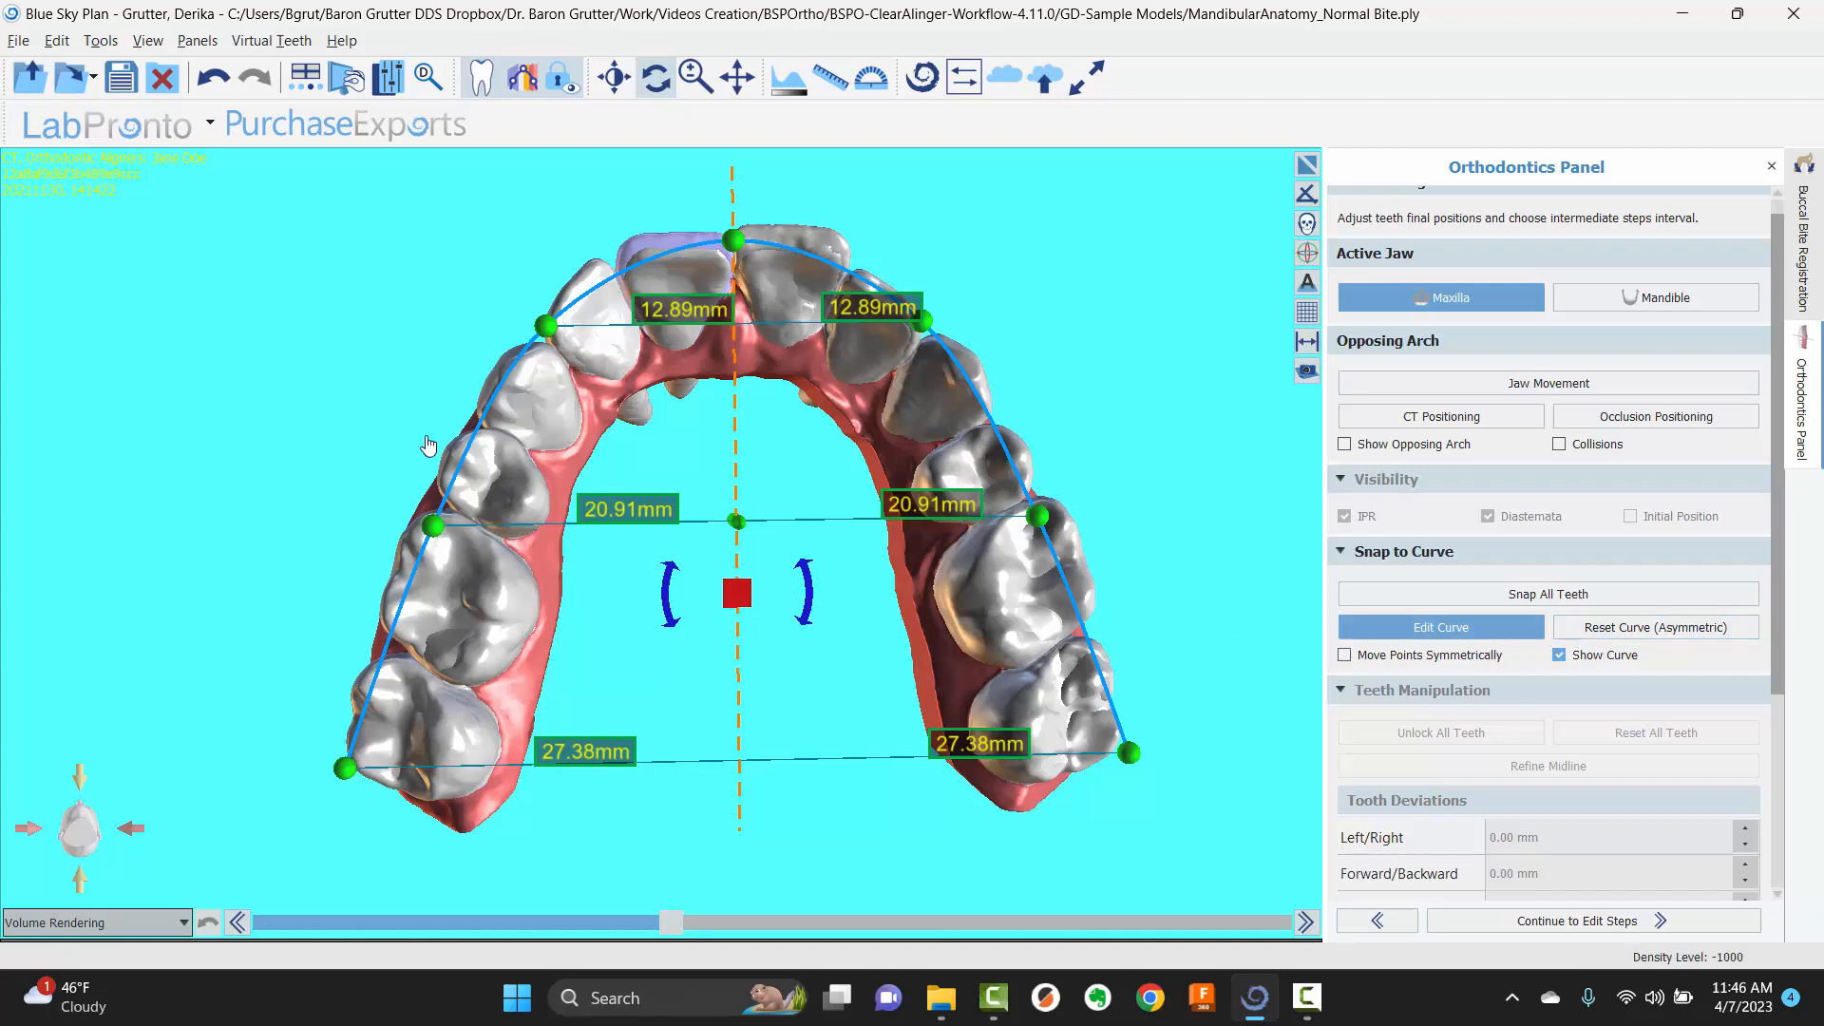
pyautogui.moveTo(459, 332); pyautogui.dragTo(499, 358)
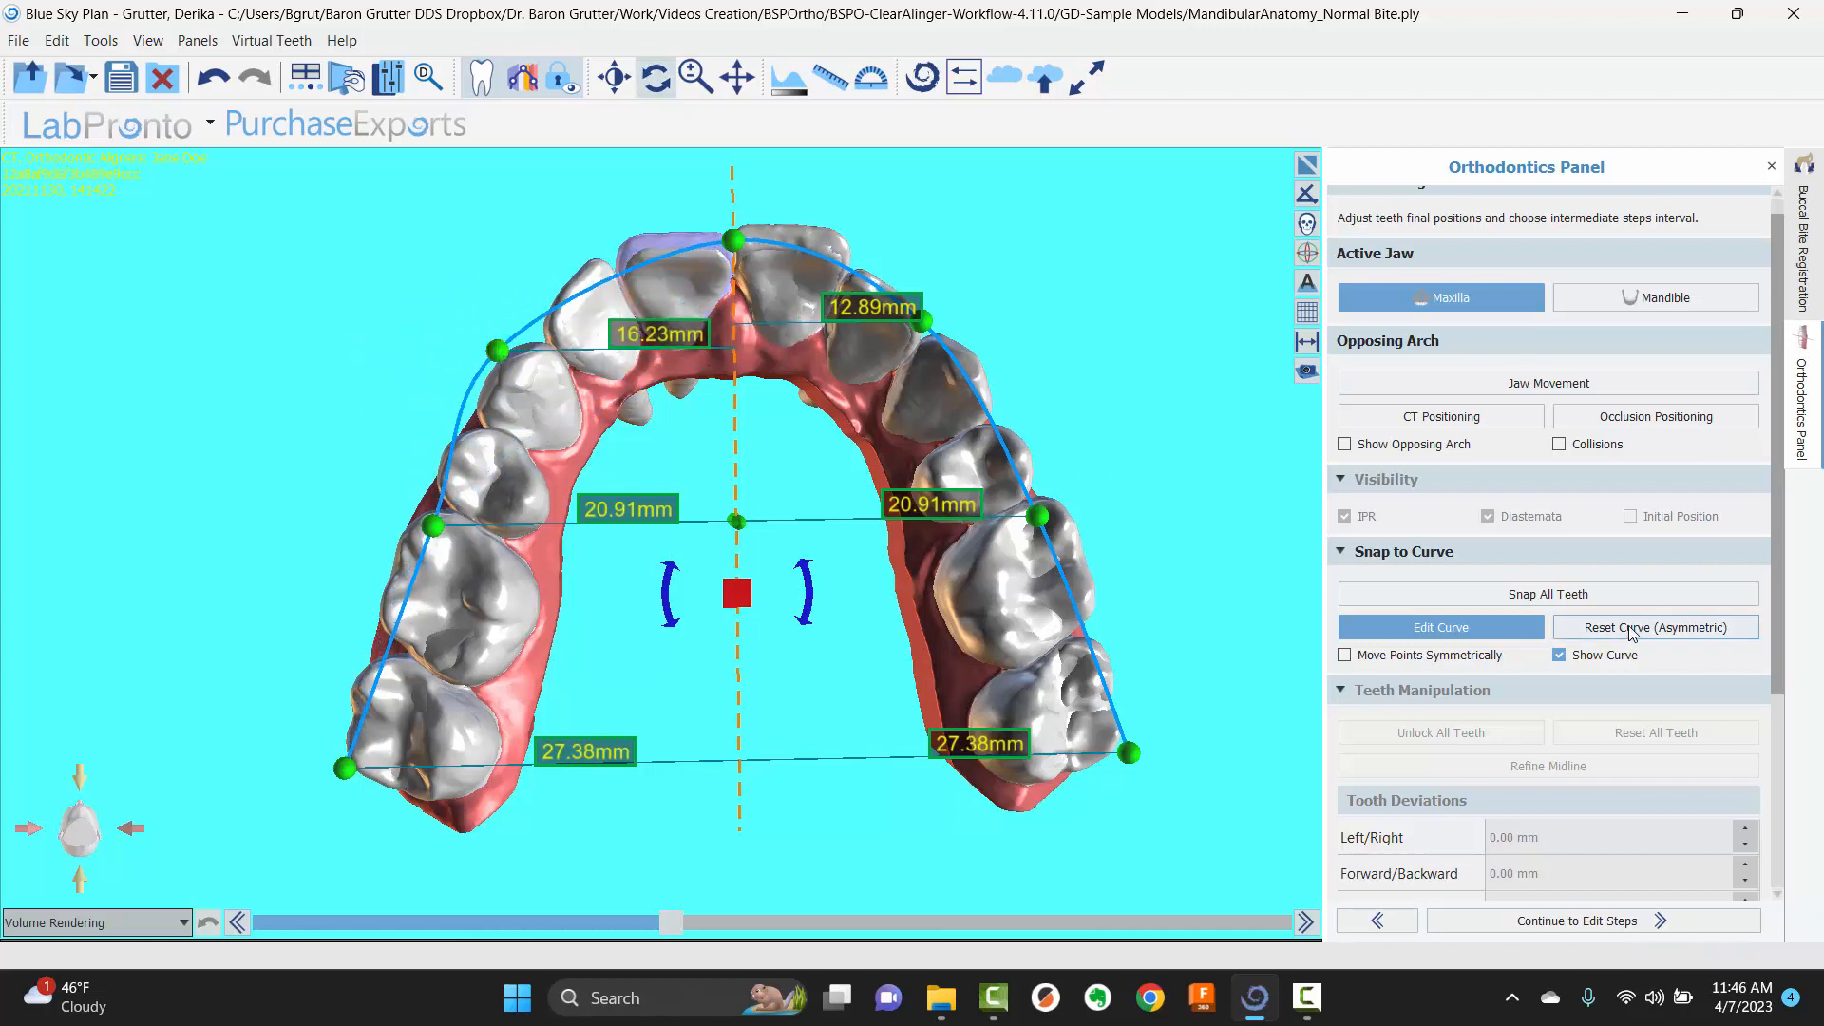
pyautogui.click(1629, 631)
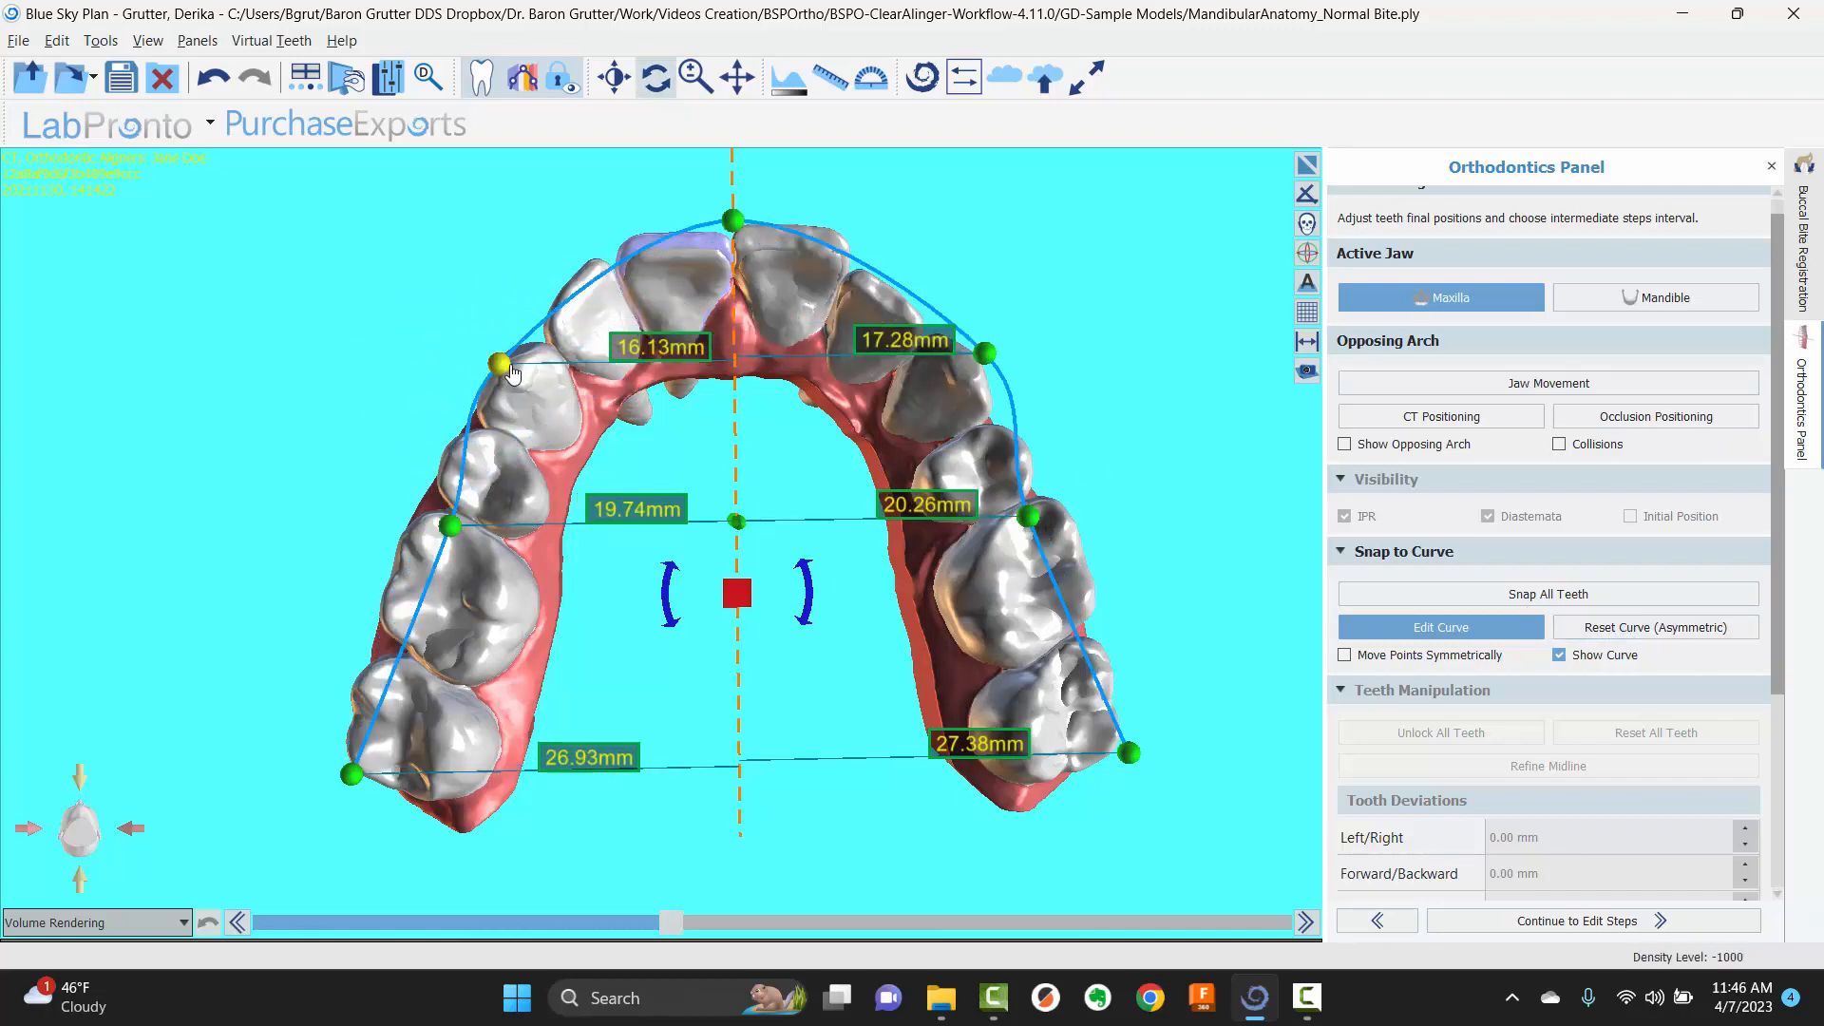
# - Try moving the same canine point in to about 13.4 mm, reset the curve, and turn symmetric point movement back on
pyautogui.moveTo(499, 363); pyautogui.dragTo(539, 334)
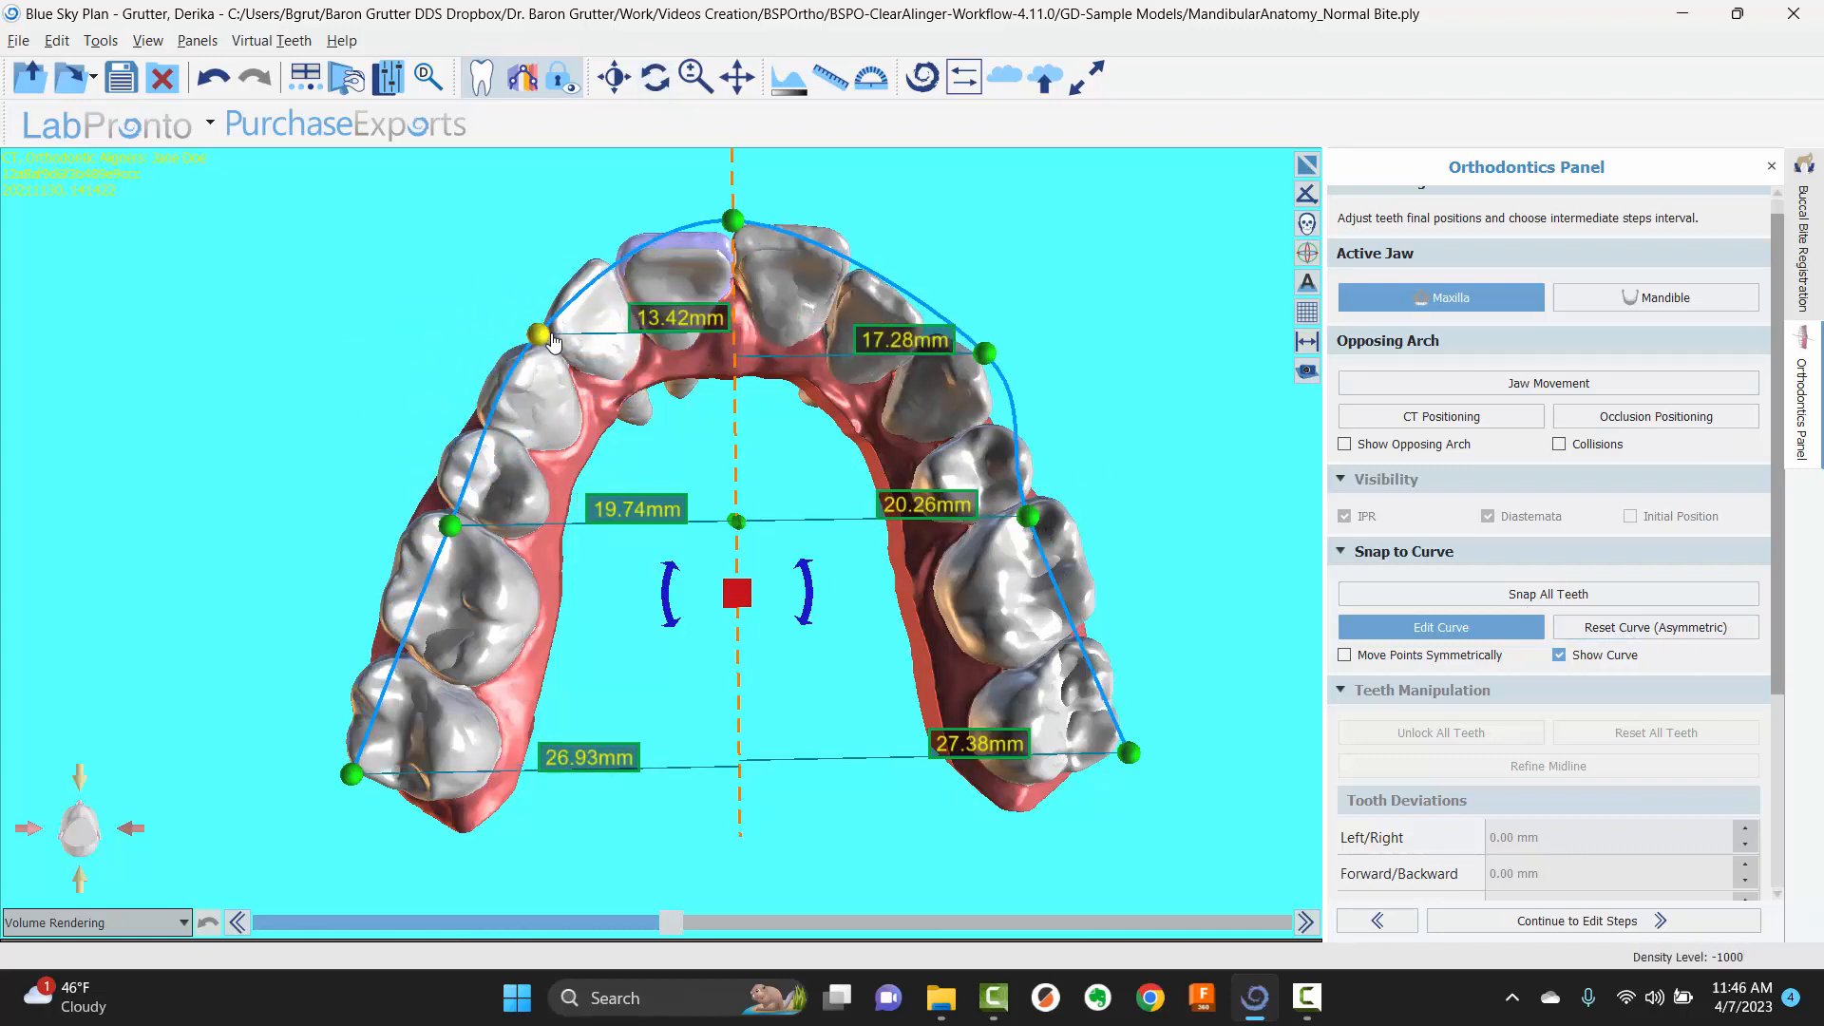
pyautogui.click(1598, 631)
pyautogui.click(1345, 656)
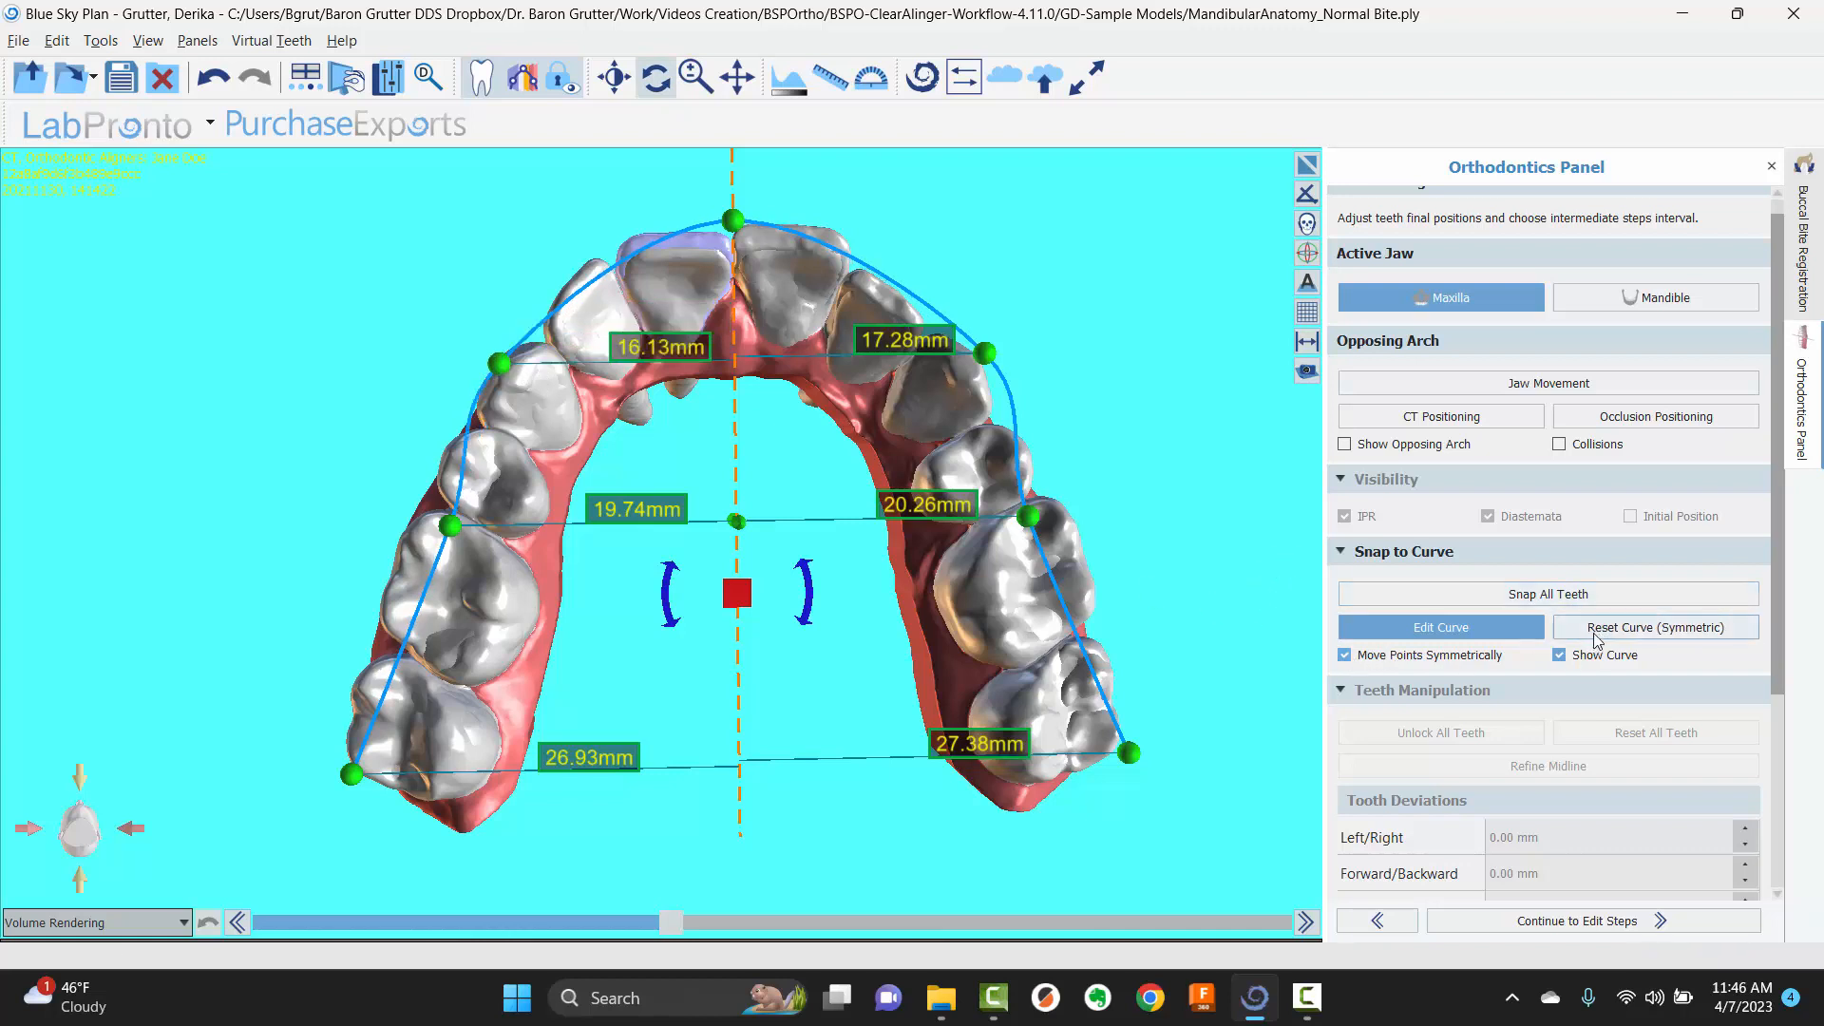
# - Set the symmetric curve points to about 13.1 mm at the canines and 21.6 mm at the first molars, and pull the front point onto the incisors
pyautogui.moveTo(513, 369); pyautogui.dragTo(547, 344)
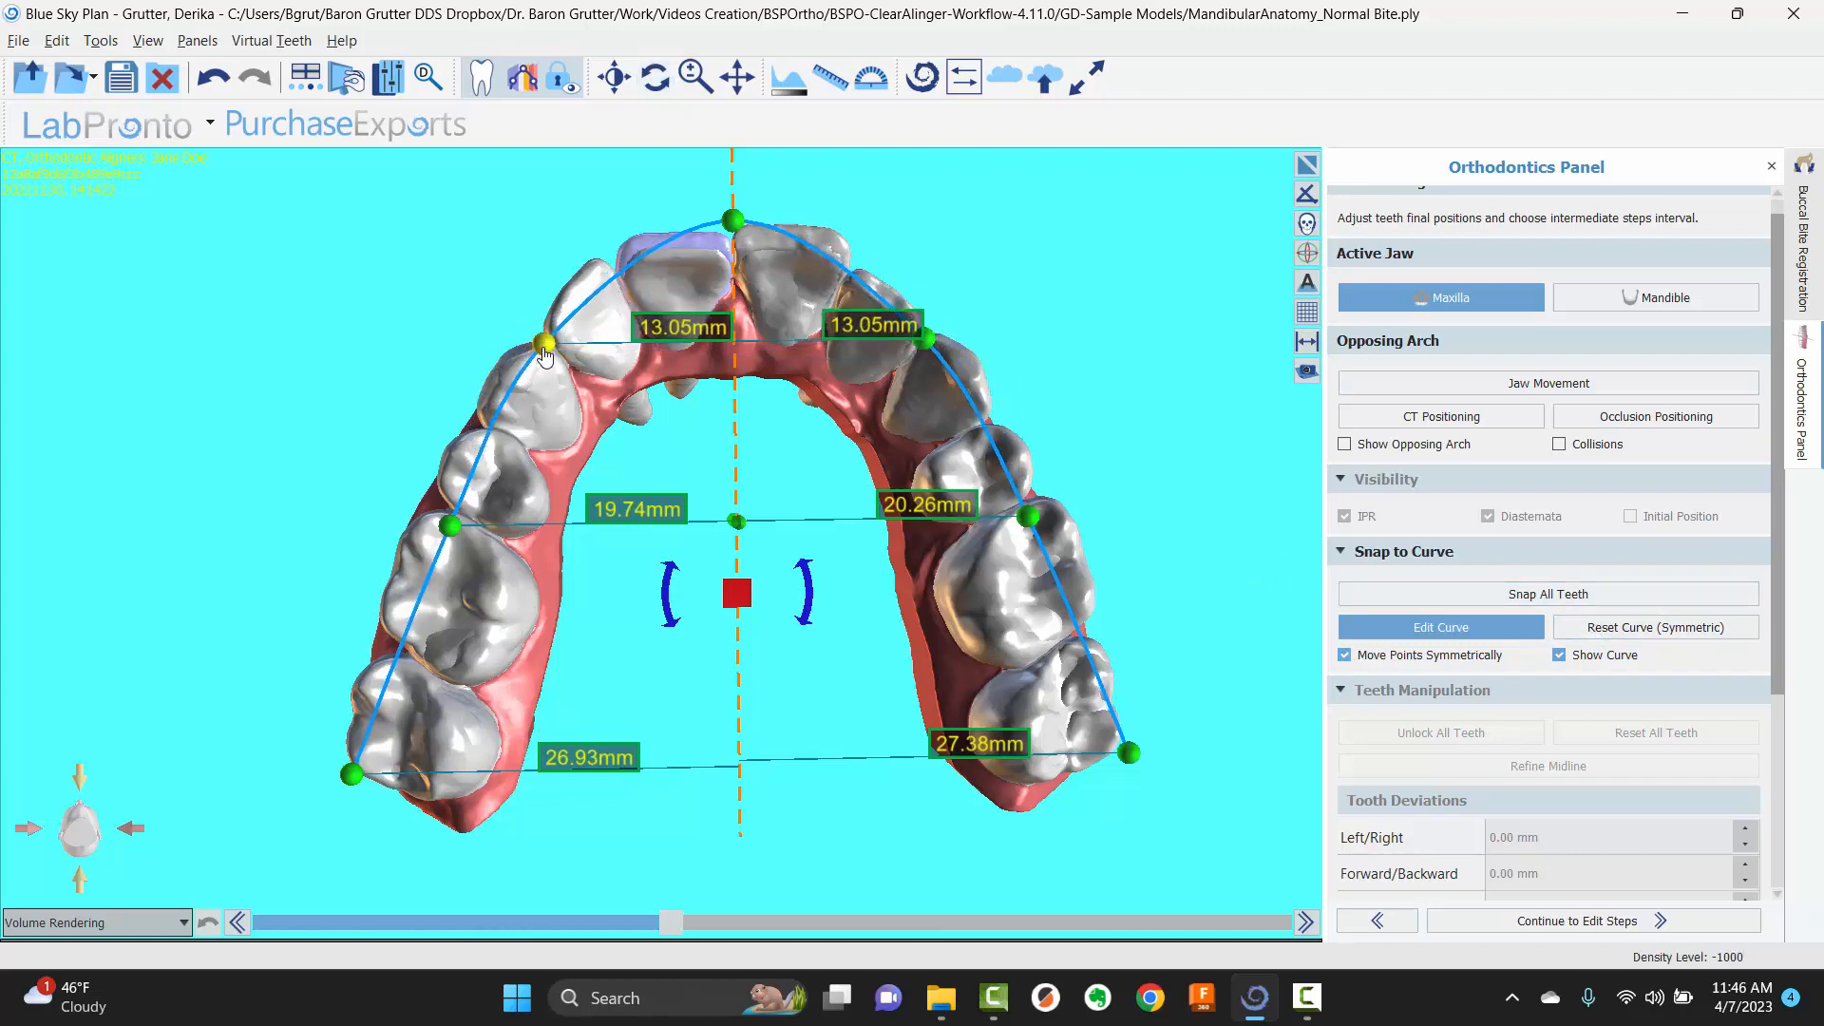
pyautogui.moveTo(452, 525); pyautogui.dragTo(422, 512)
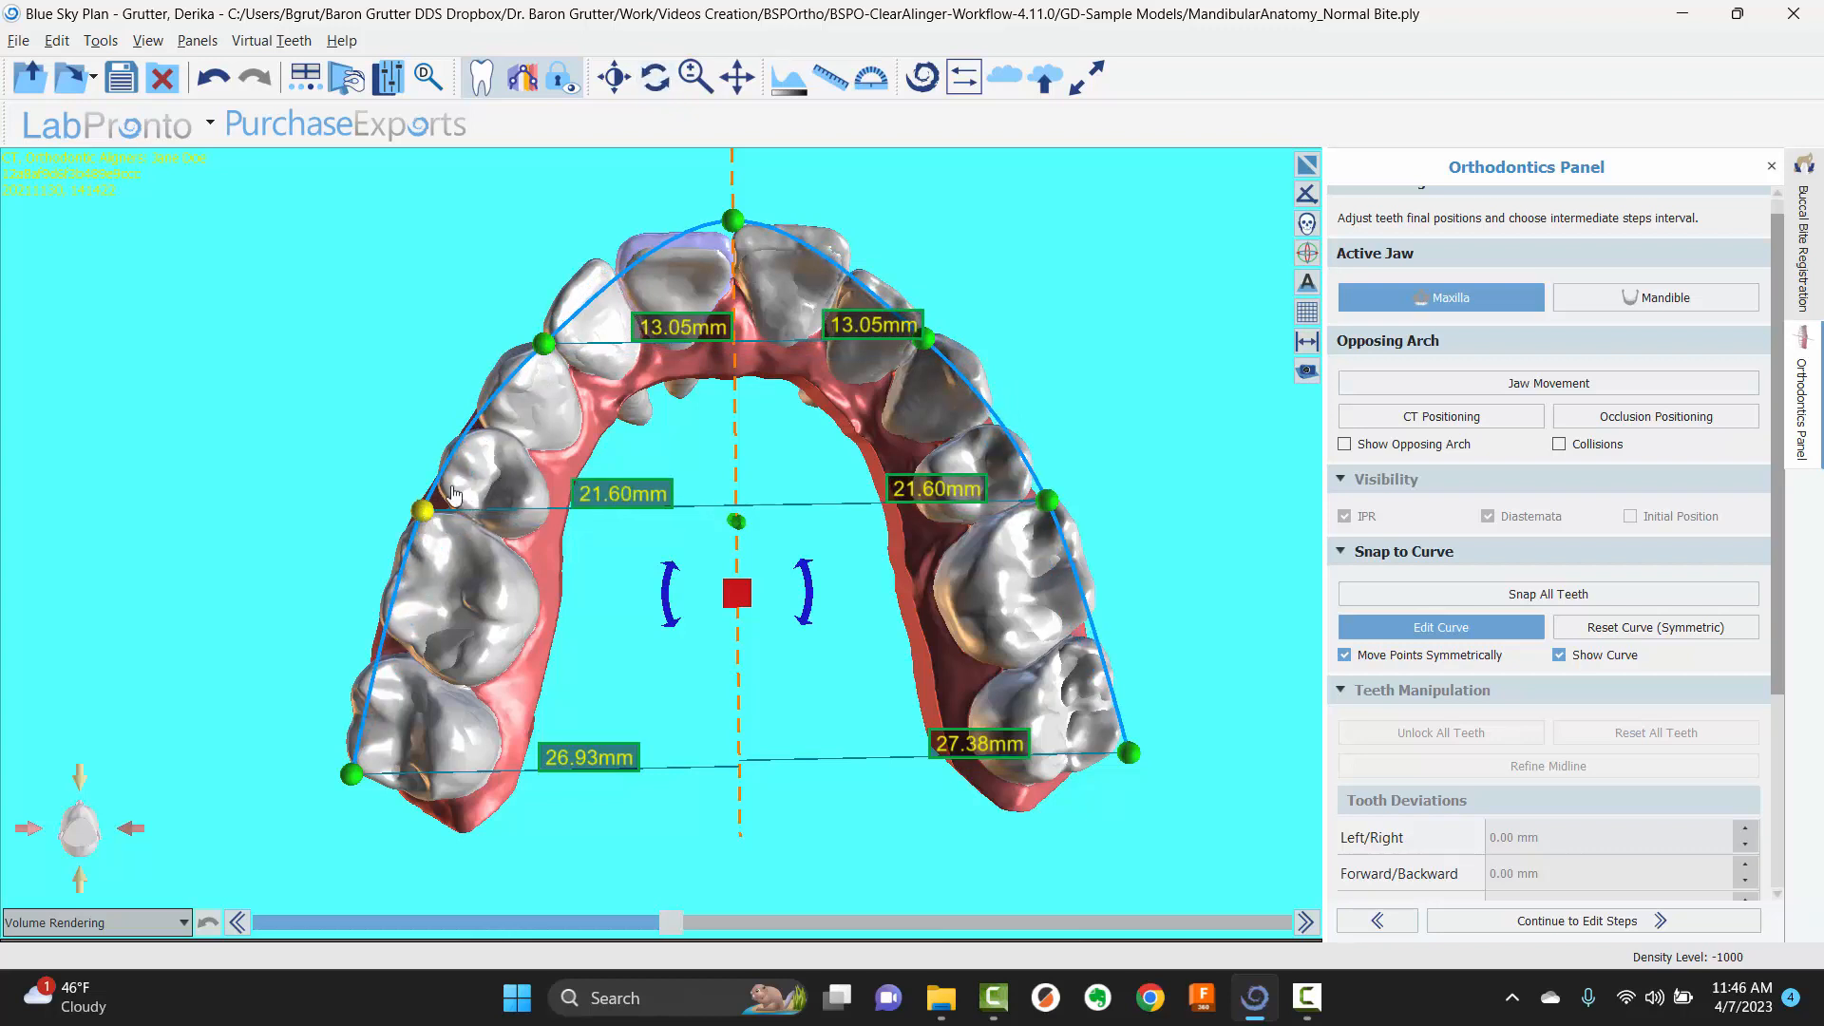
pyautogui.moveTo(739, 231); pyautogui.dragTo(740, 252)
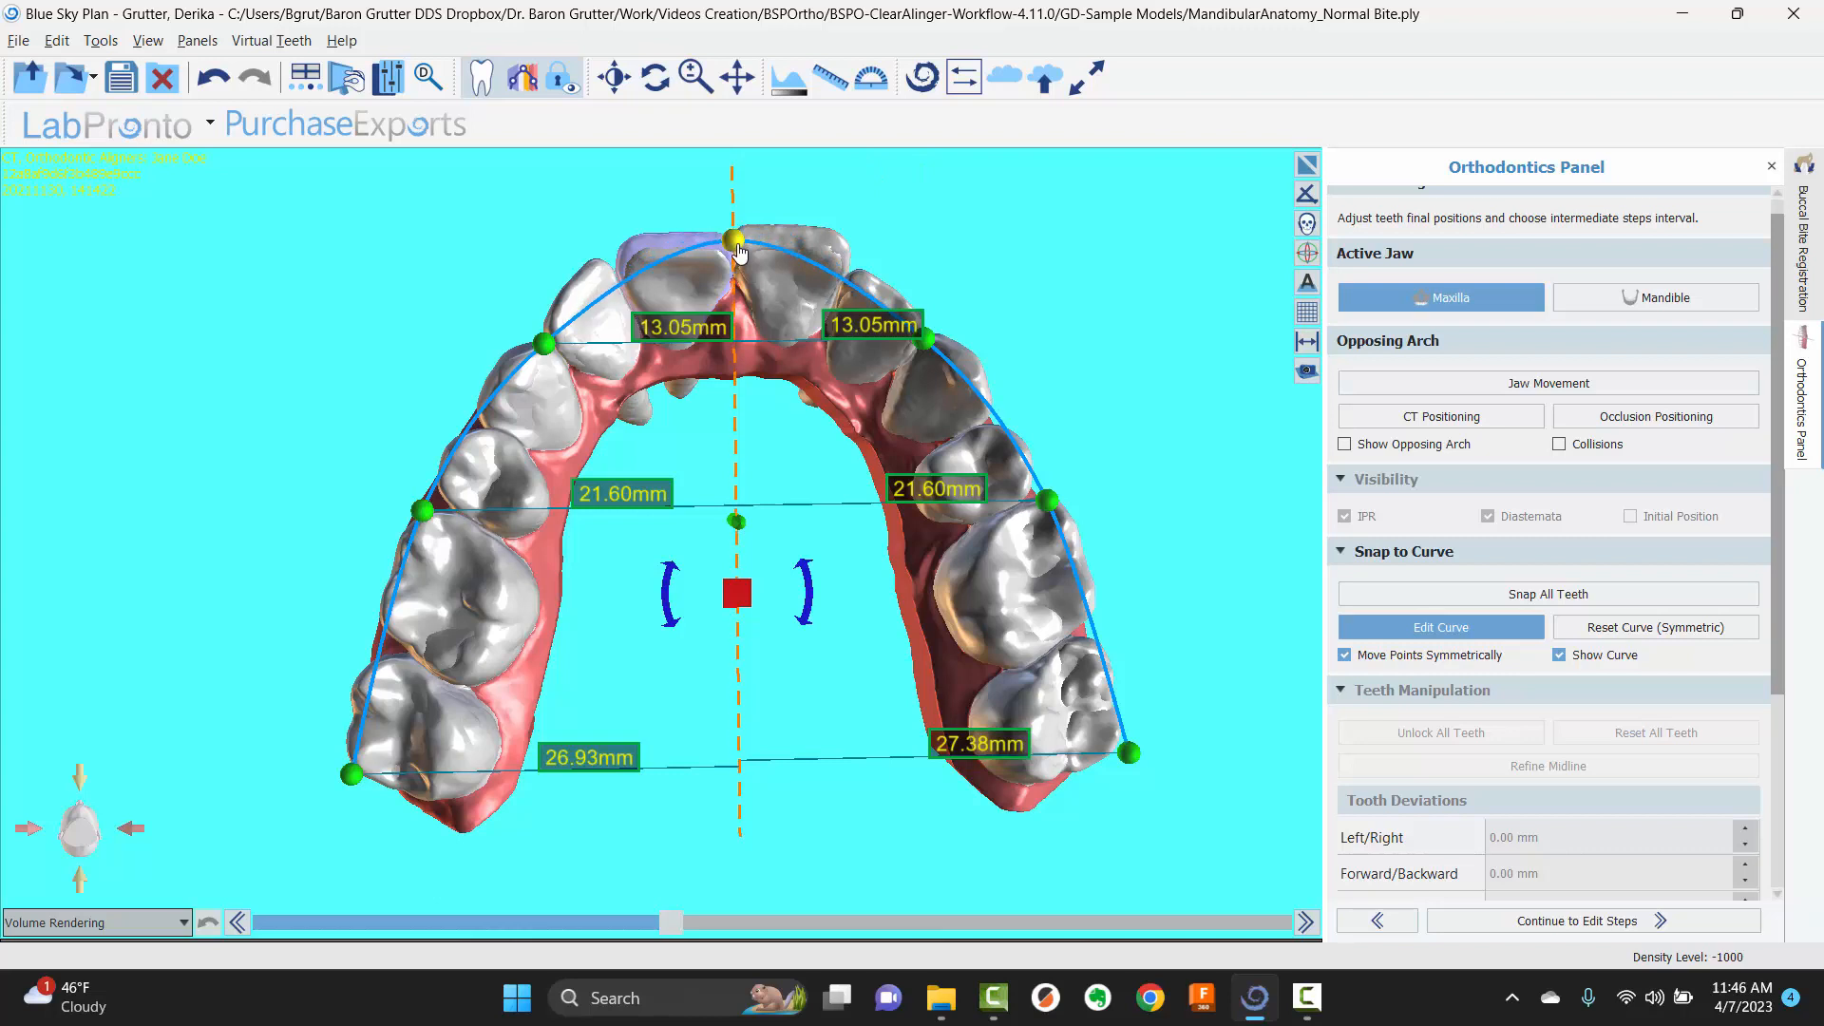
# - Symmetrically widen the curve points beside the canines to about 15.0 mm, then finish curve editing with the curve still shown
pyautogui.moveTo(543, 344); pyautogui.dragTo(524, 337)
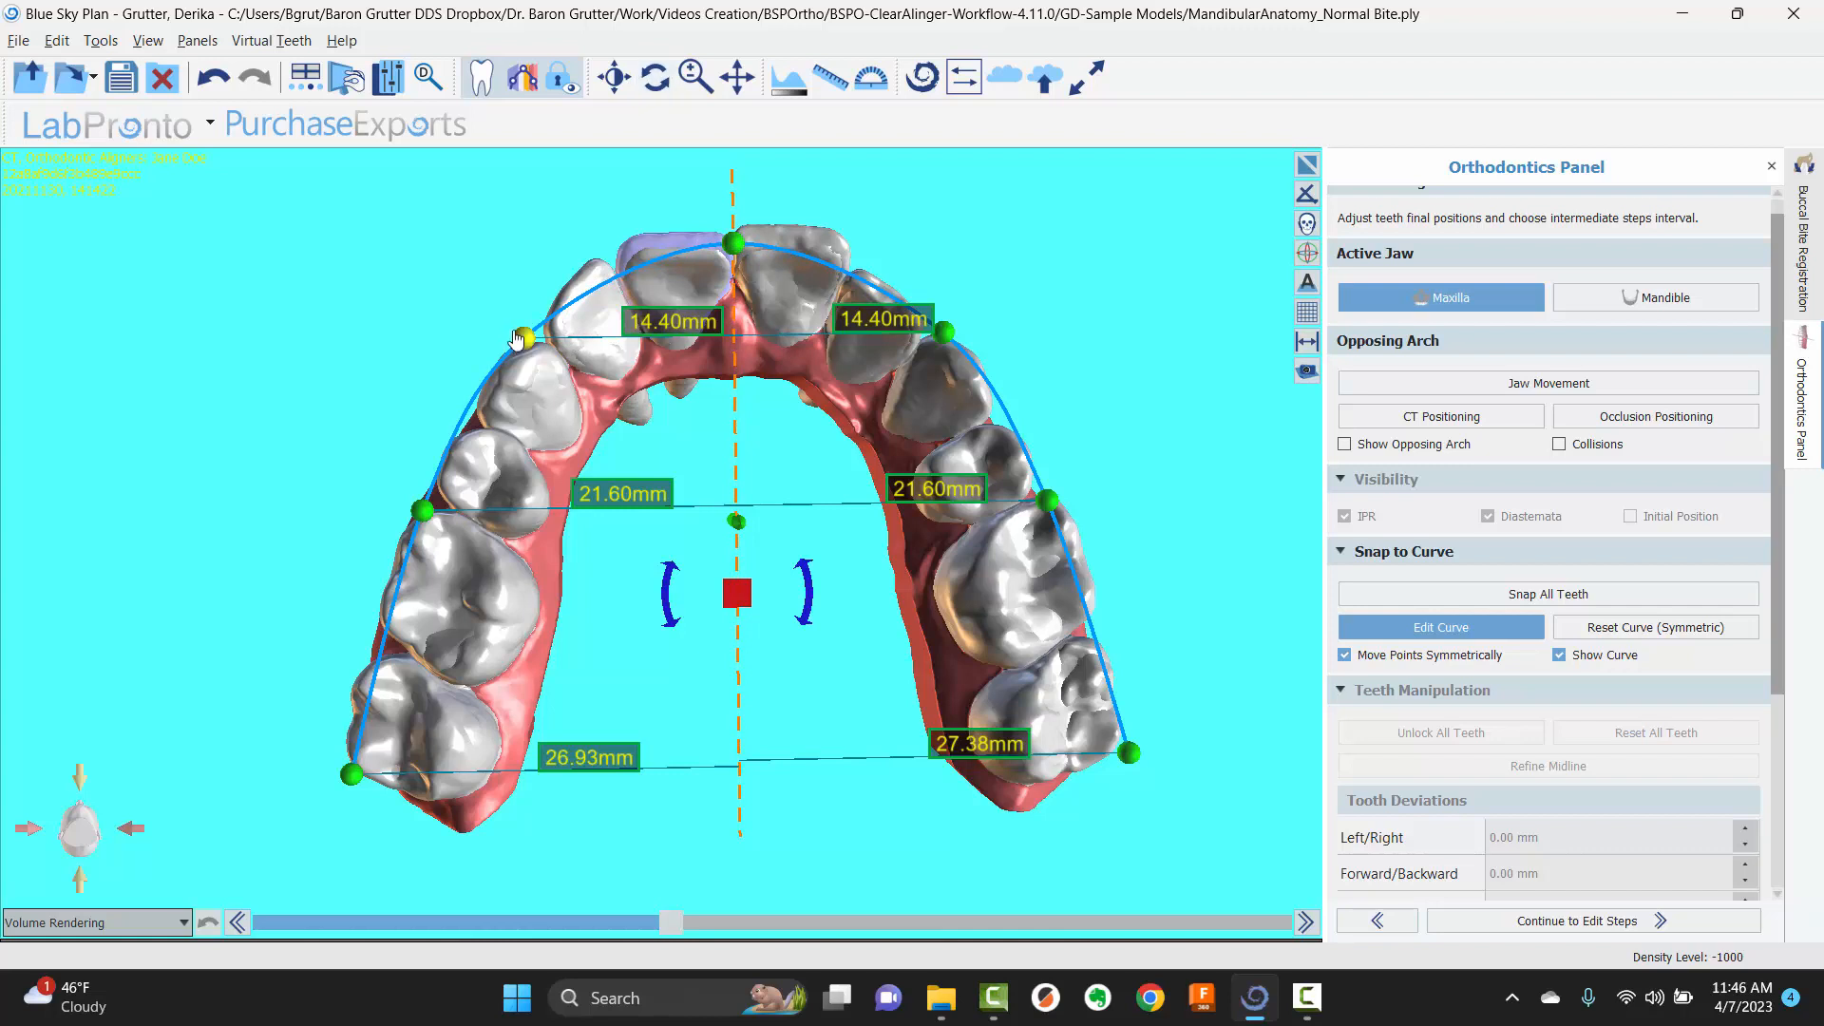
pyautogui.moveTo(520, 343); pyautogui.dragTo(511, 335)
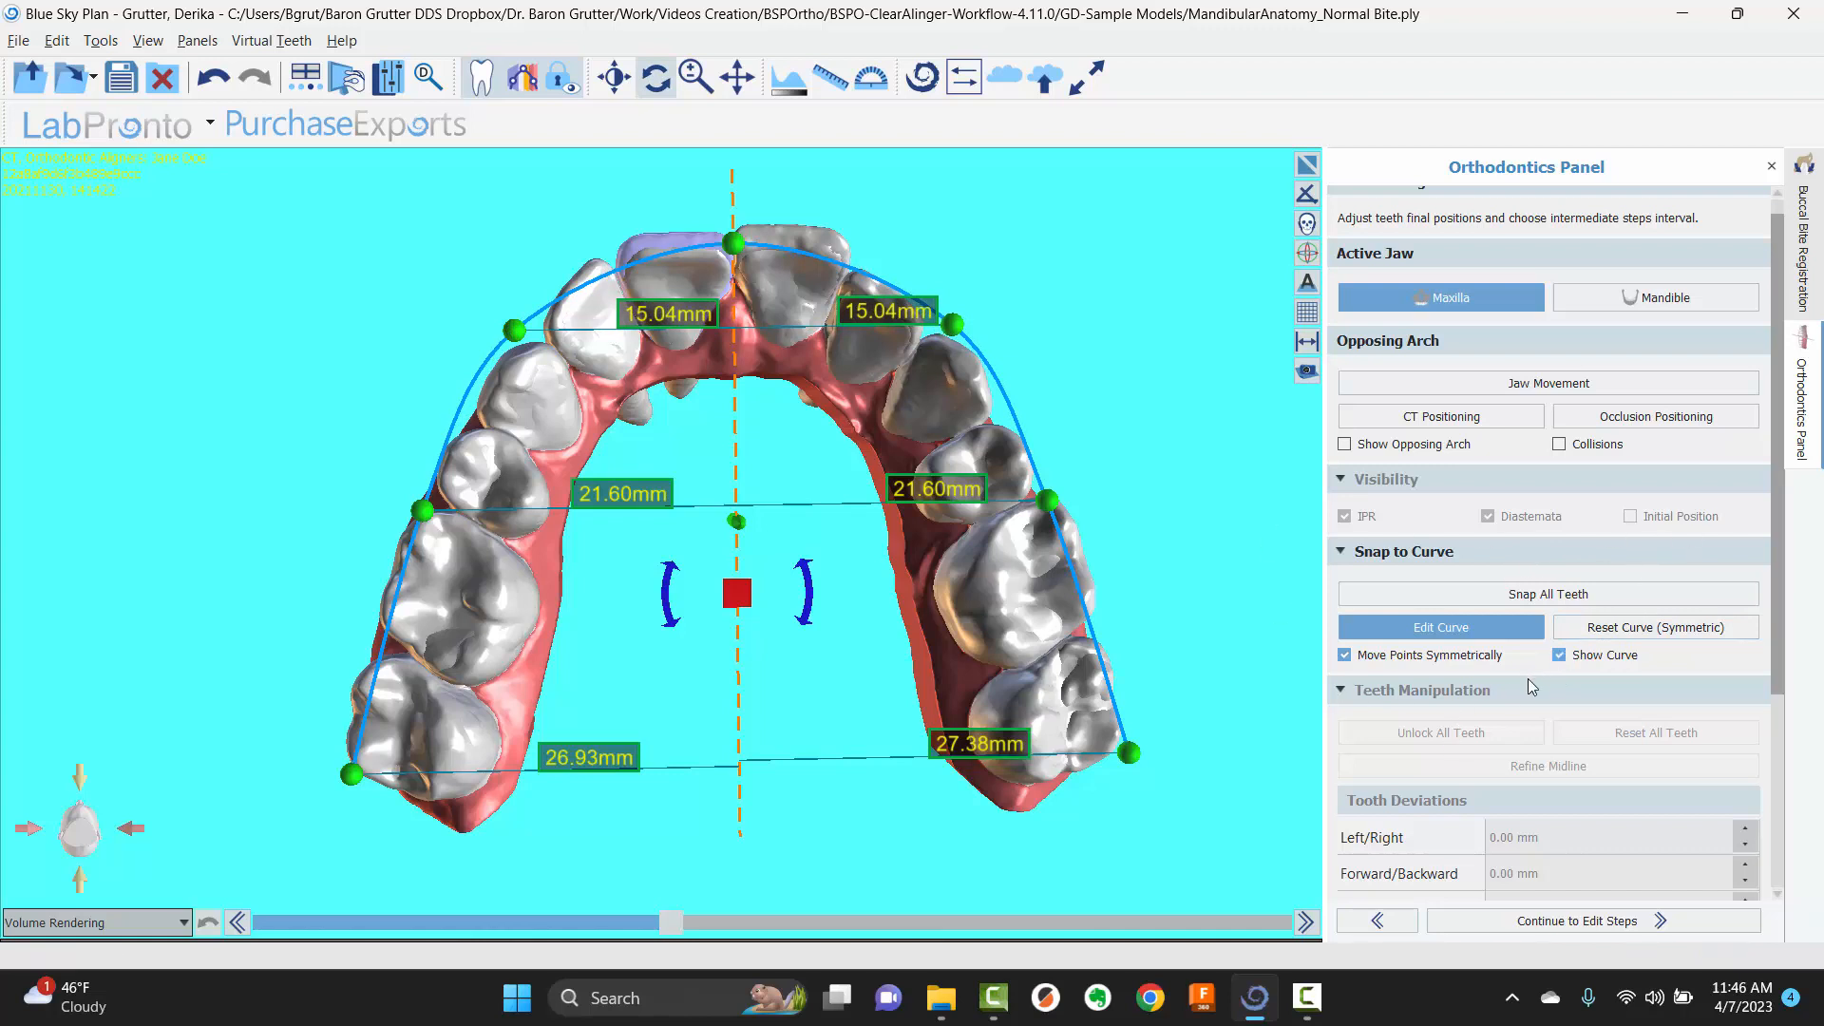
pyautogui.click(1559, 655)
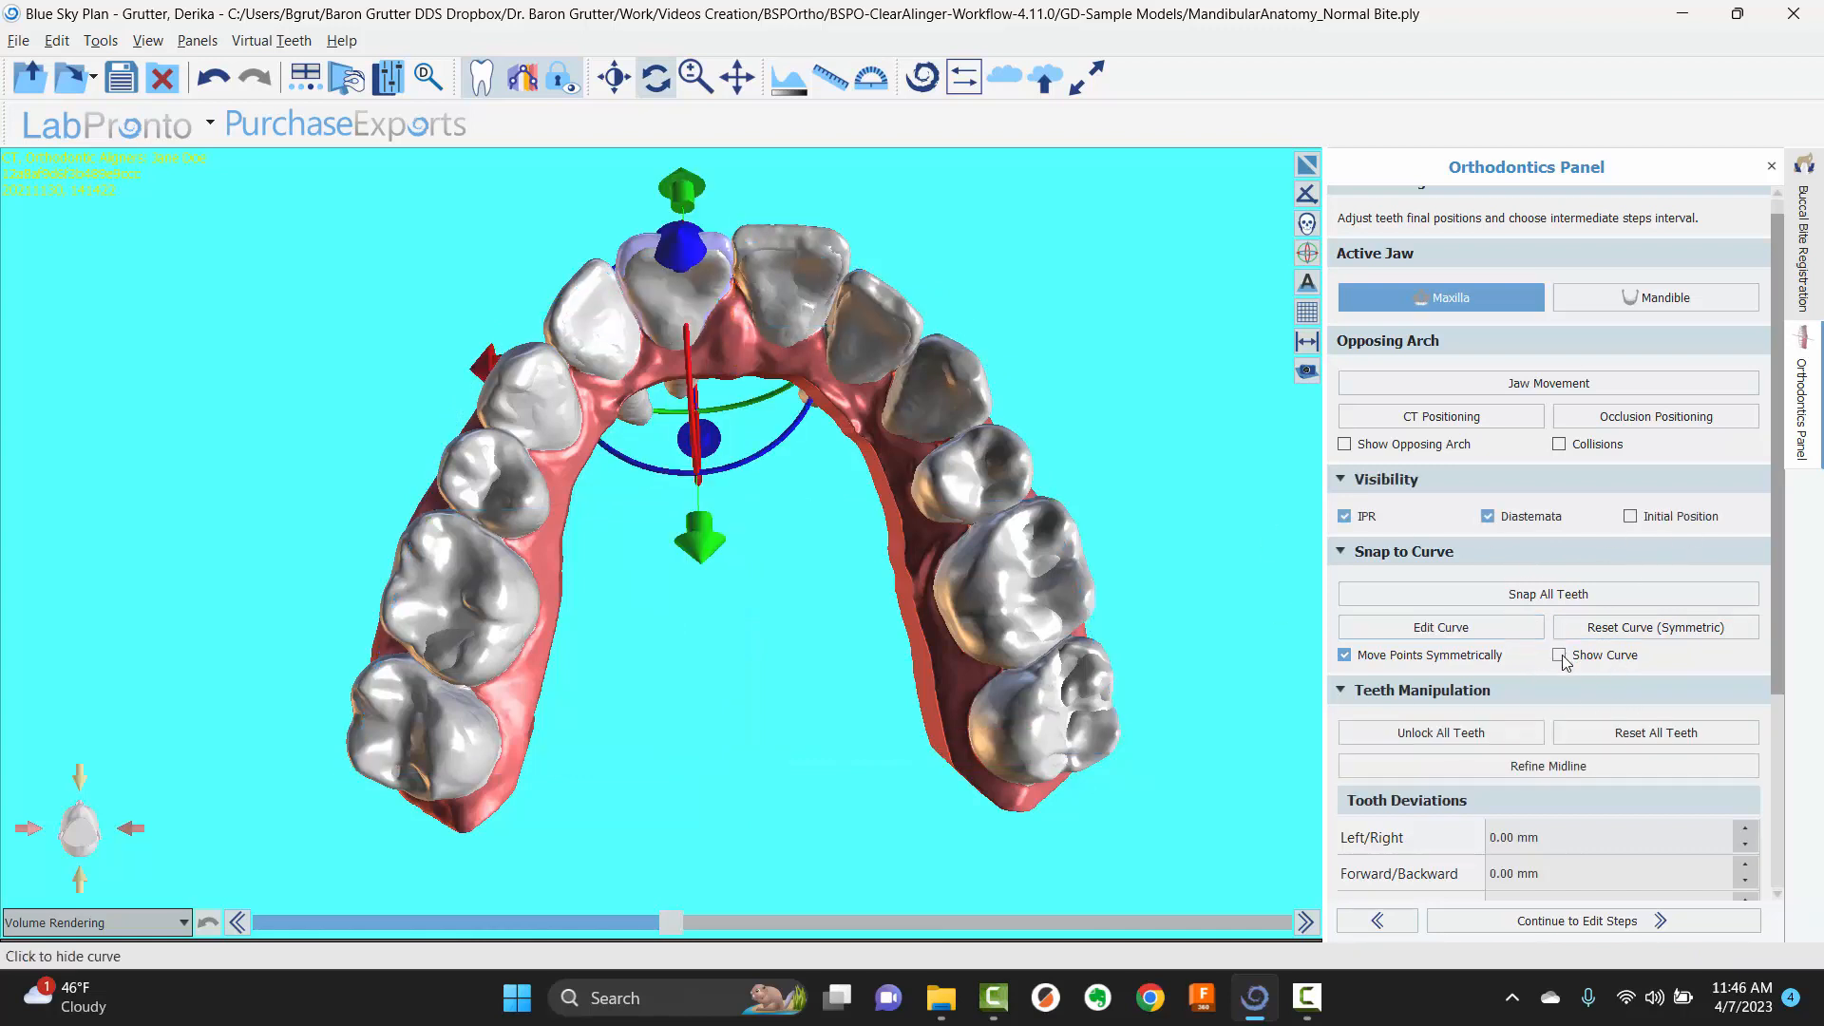
pyautogui.click(1559, 655)
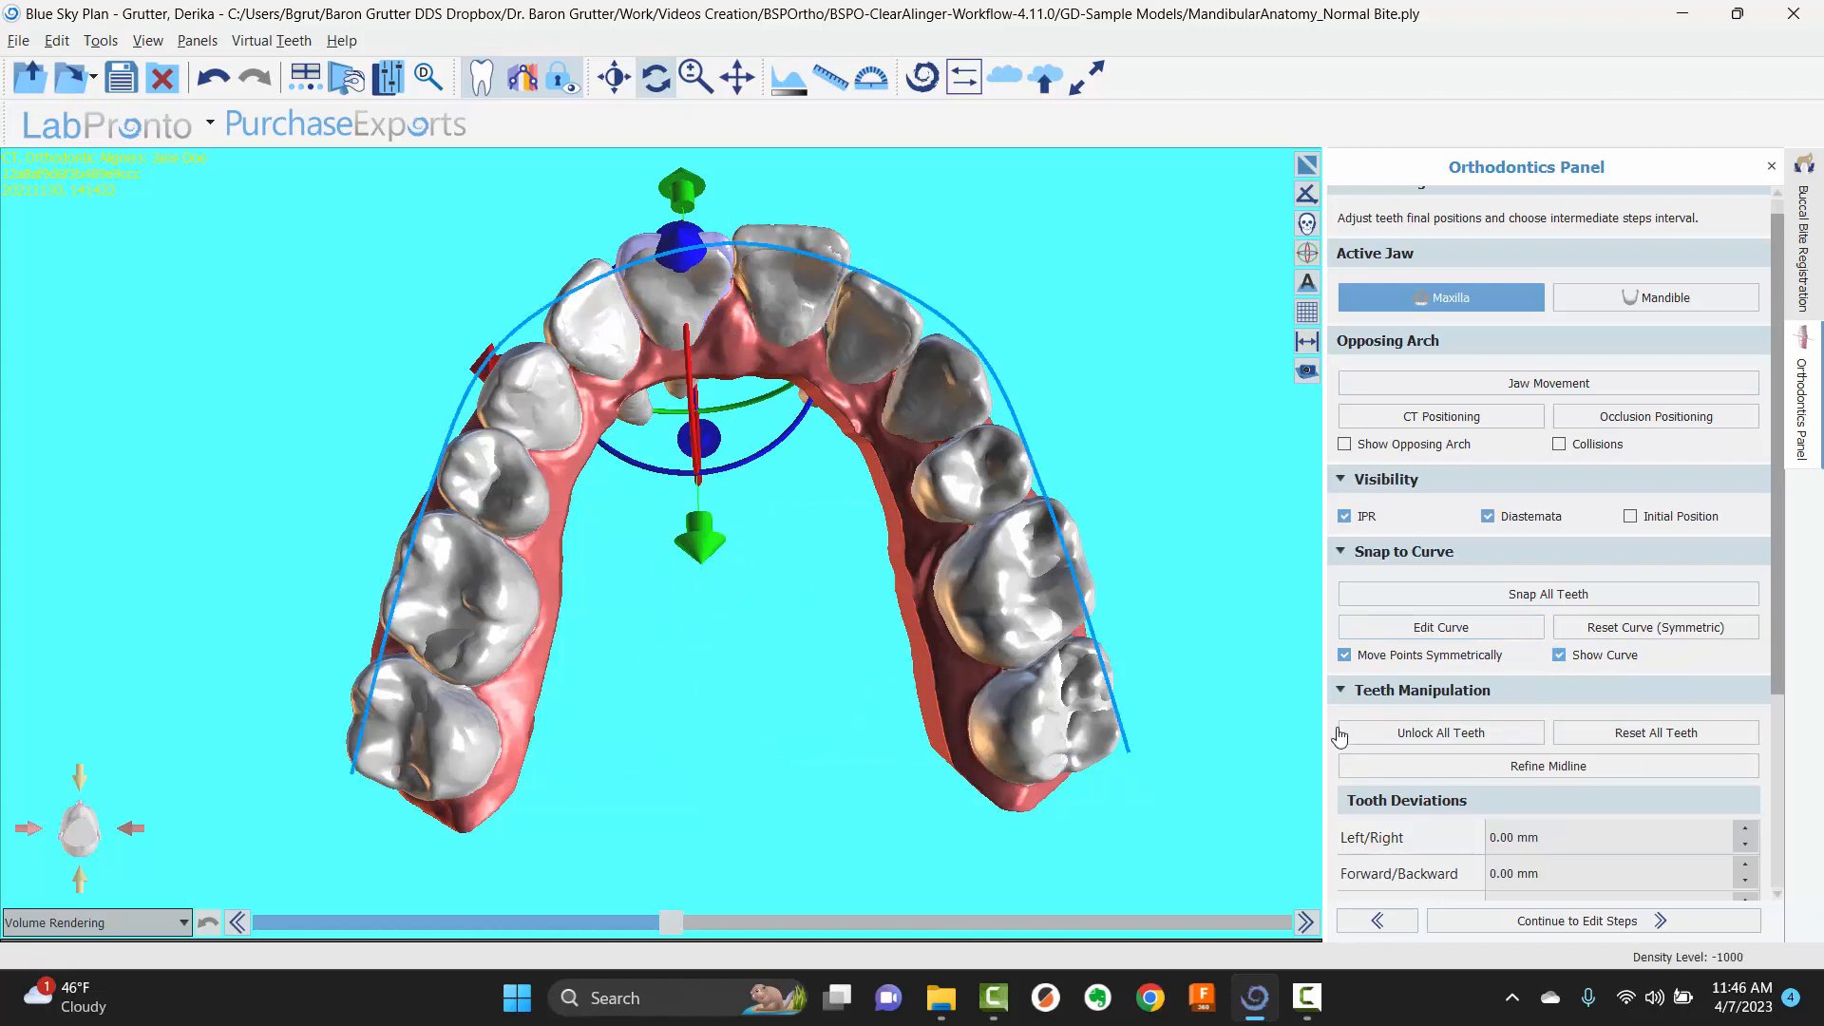
# - Hide all CT teeth of the maxilla
pyautogui.rightClick(403, 730)
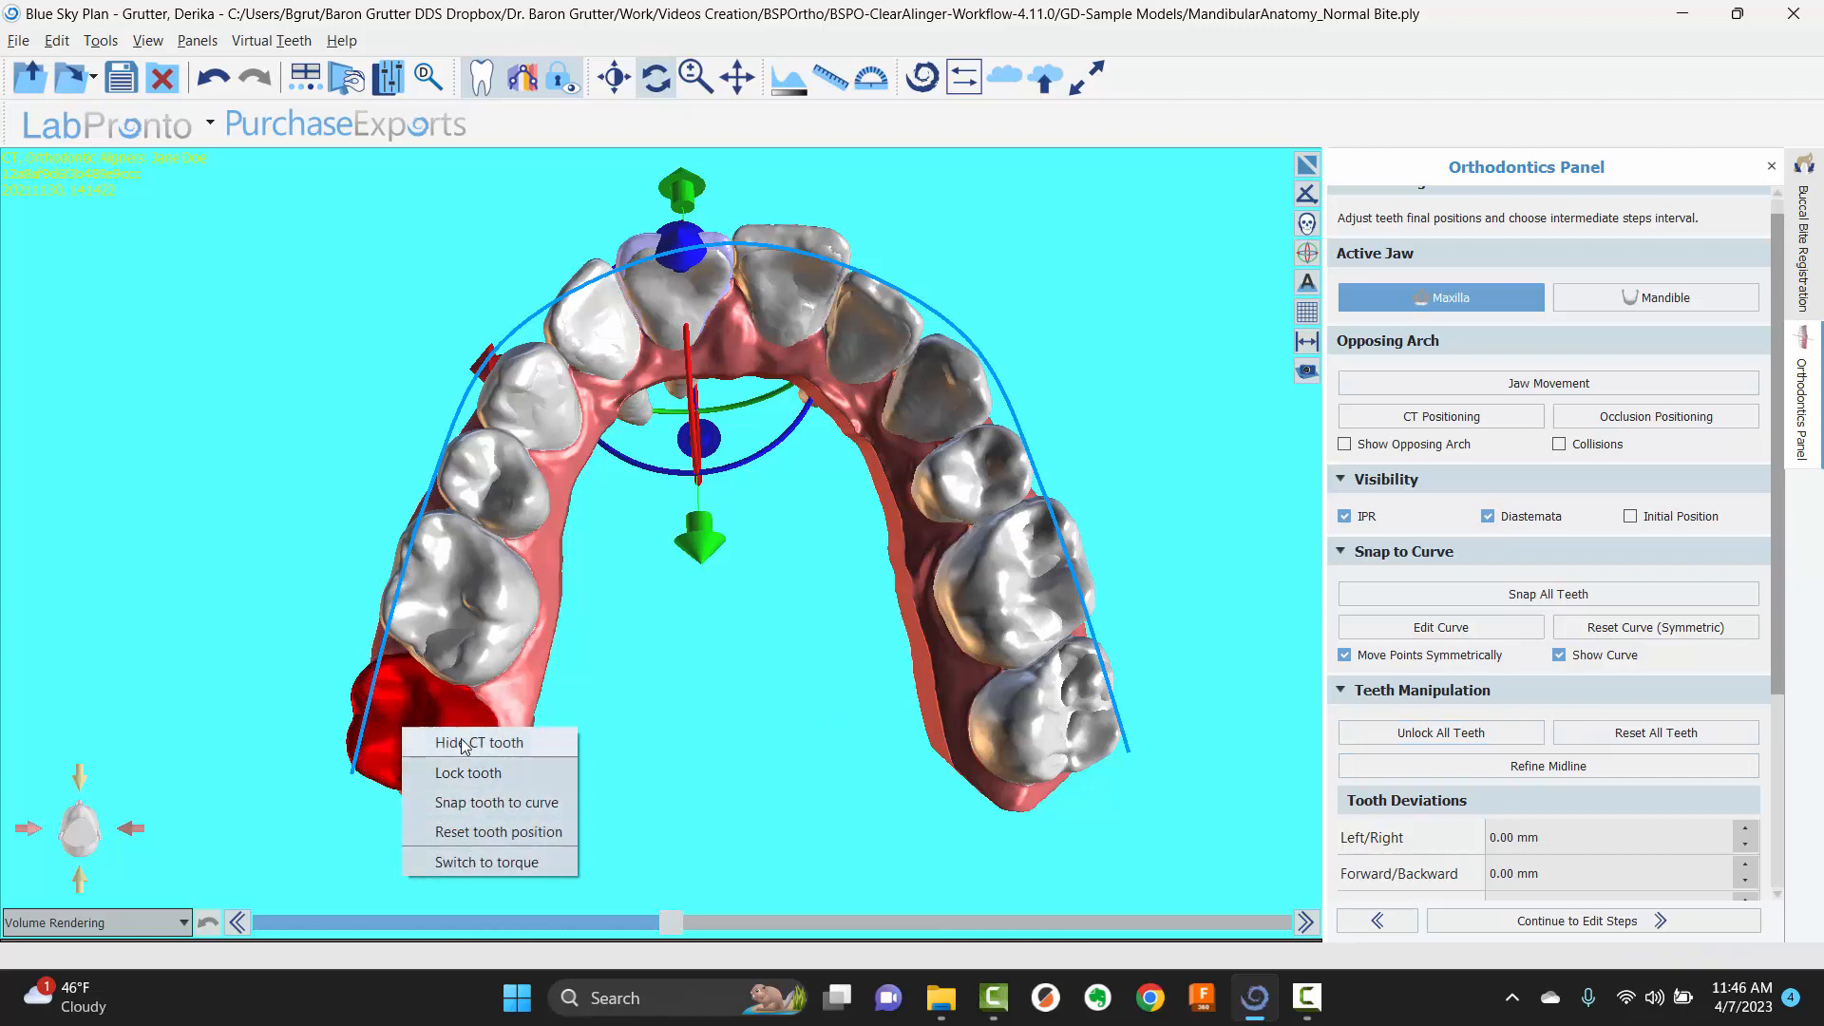
pyautogui.click(610, 687)
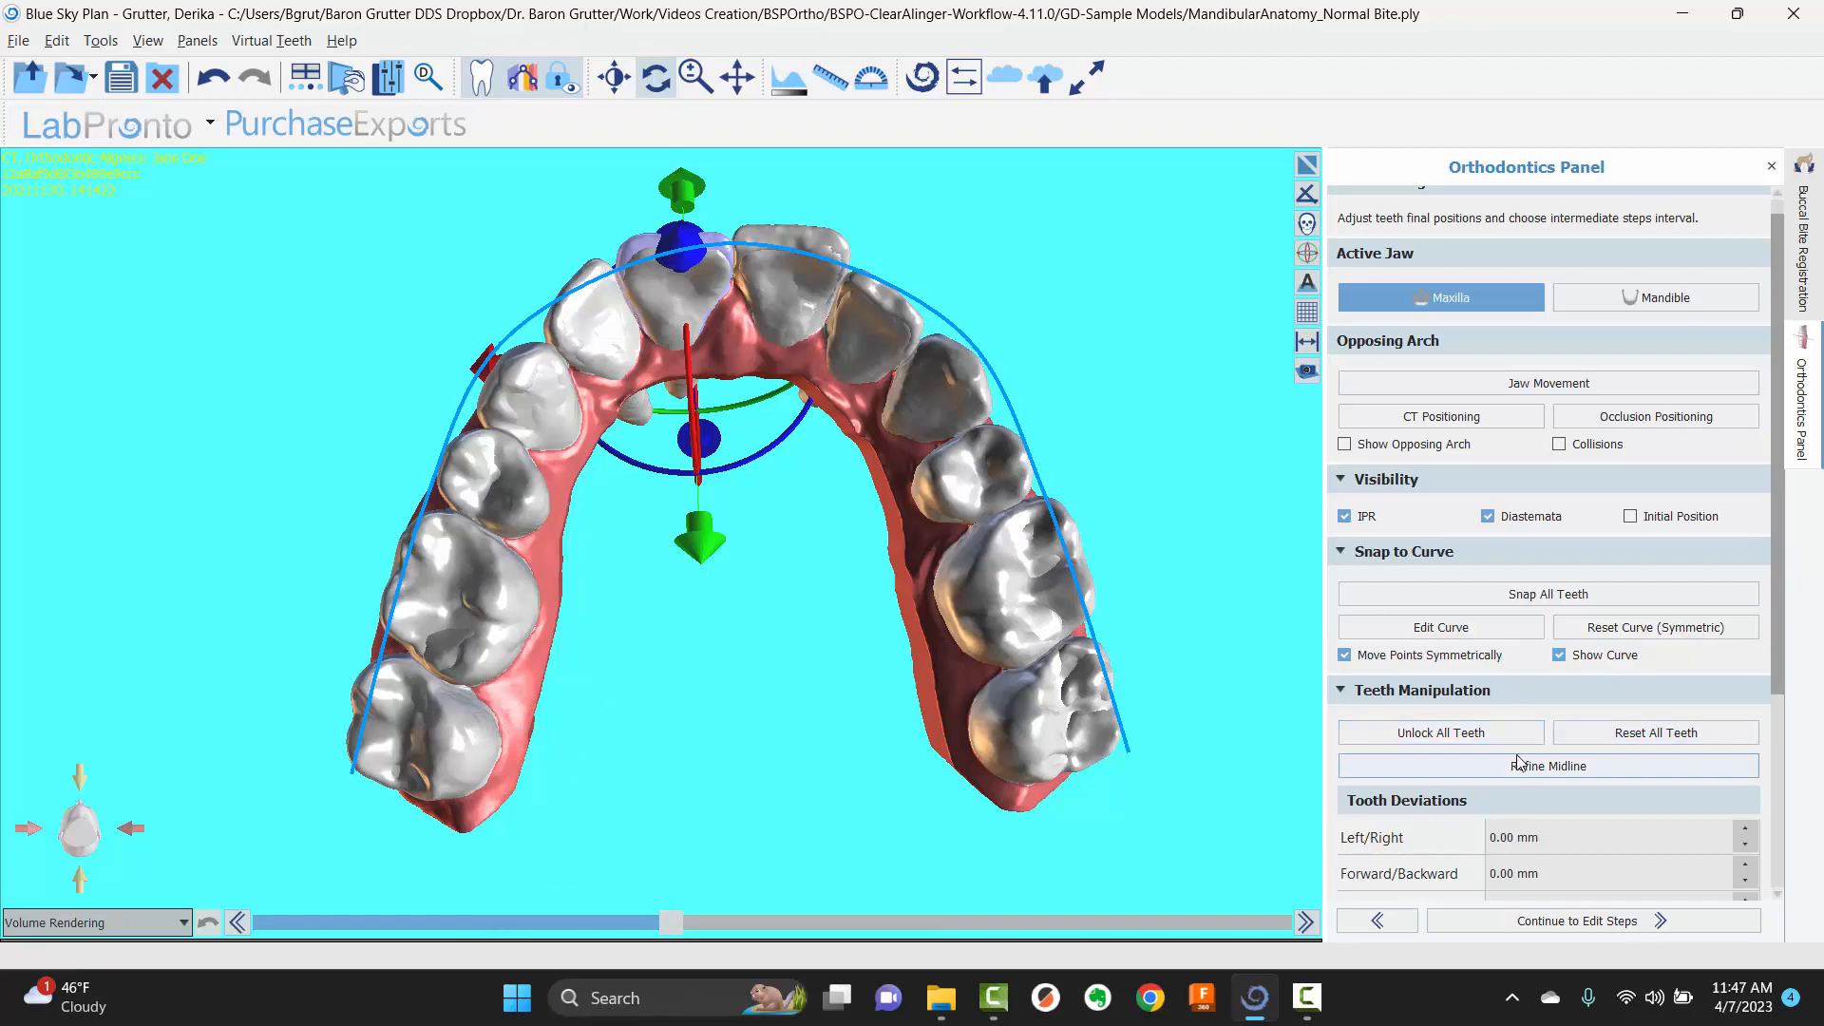
pyautogui.scroll(-2, 1520, 751)
pyautogui.scroll(-1, 1520, 746)
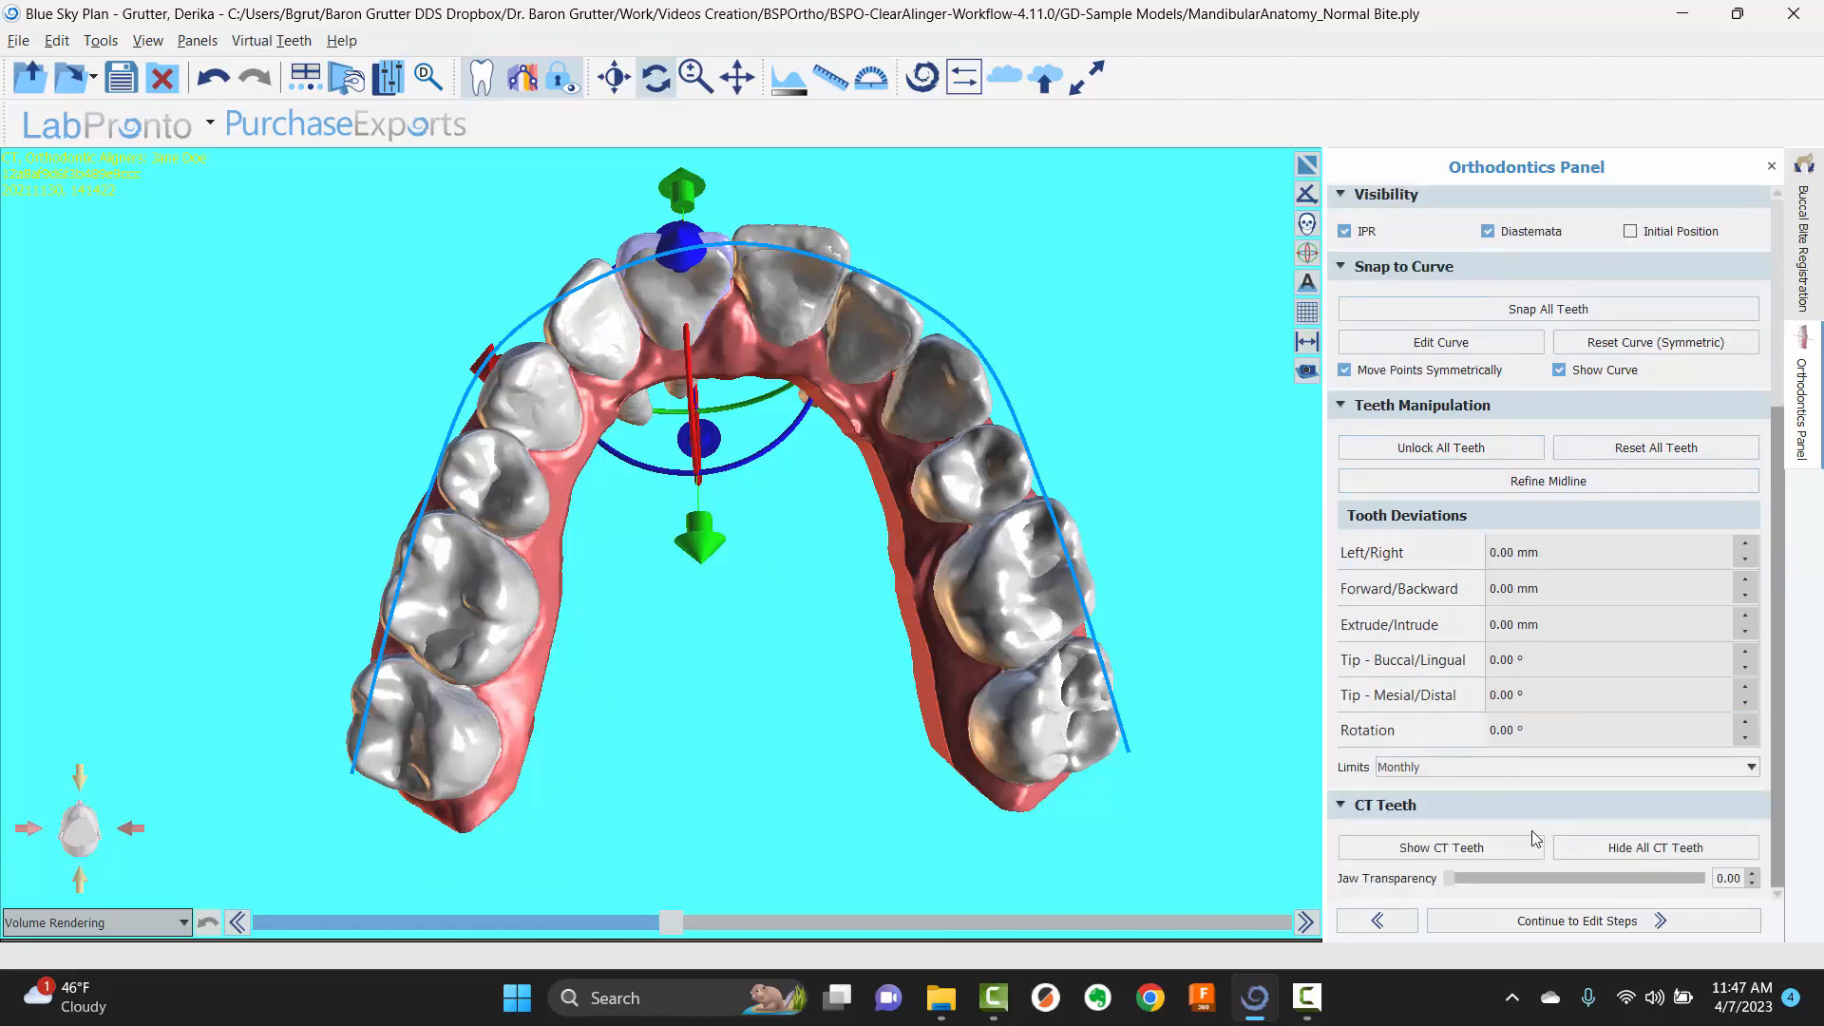
pyautogui.click(1591, 857)
# - Try snapping all teeth to the curve, compare them with their initial position, and reset all teeth
pyautogui.scroll(3, 1378, 399)
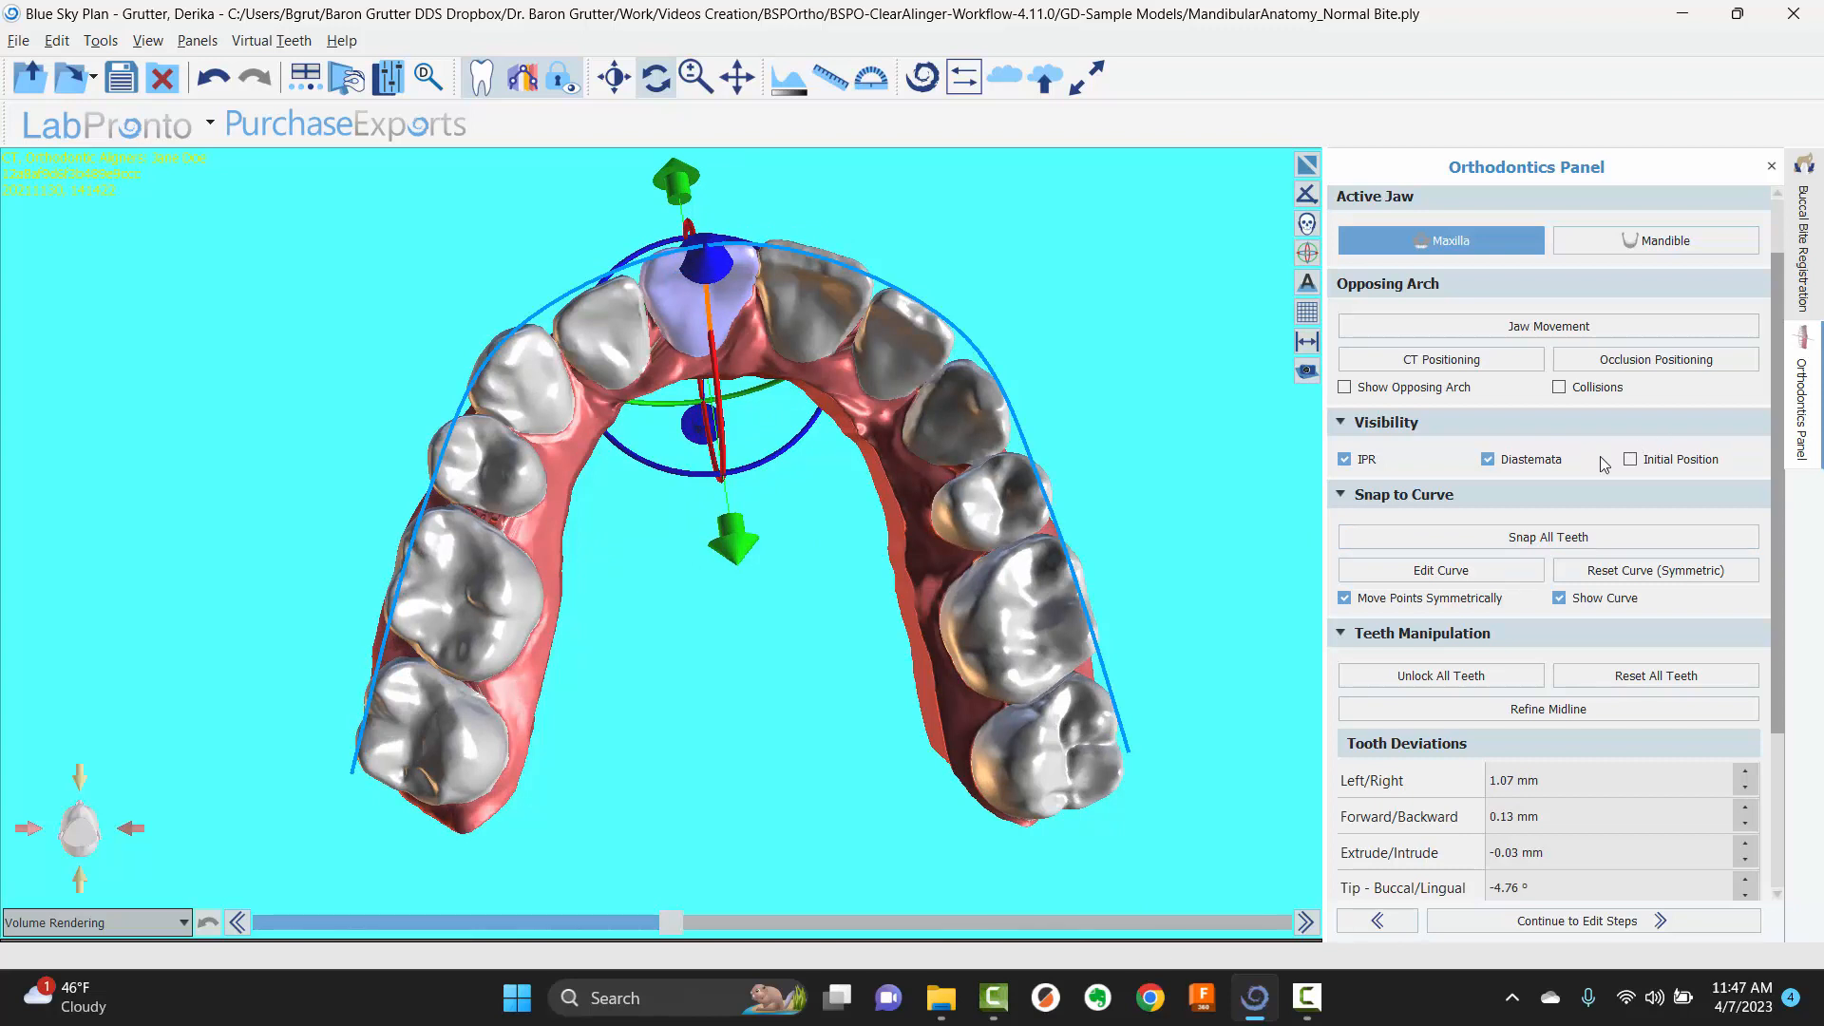
pyautogui.click(1630, 461)
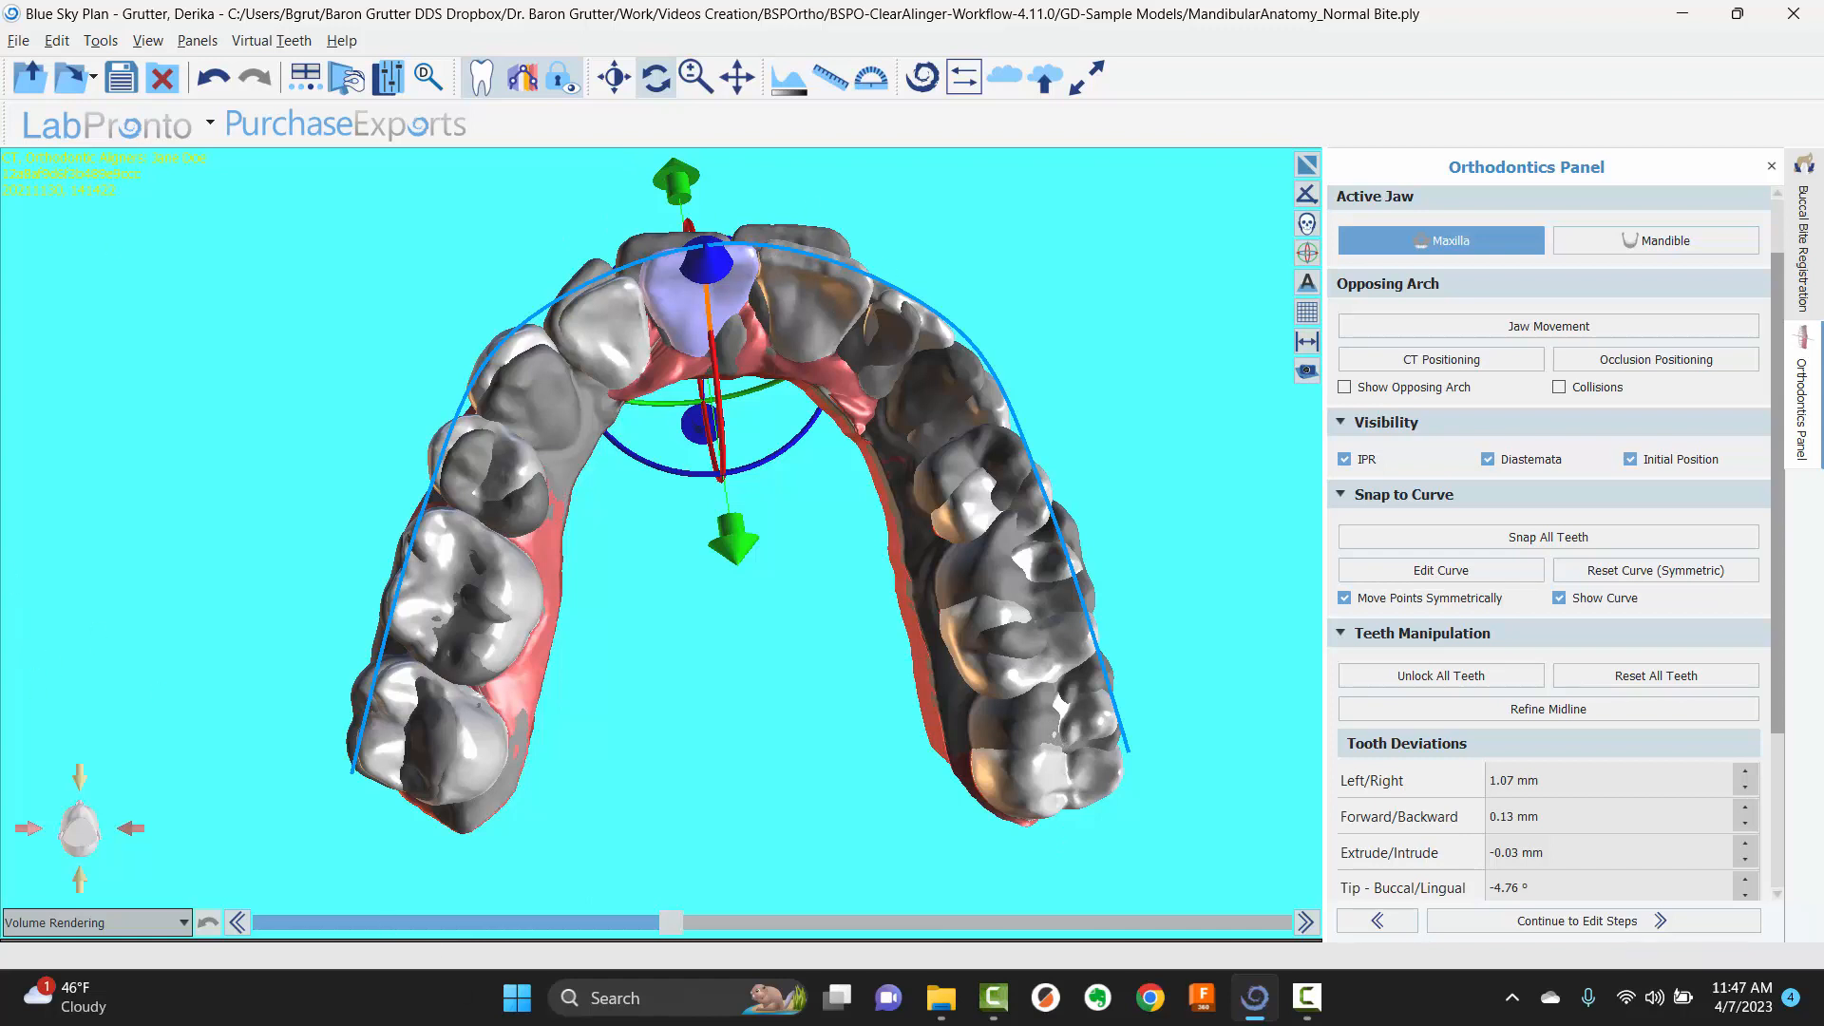
pyautogui.click(1307, 998)
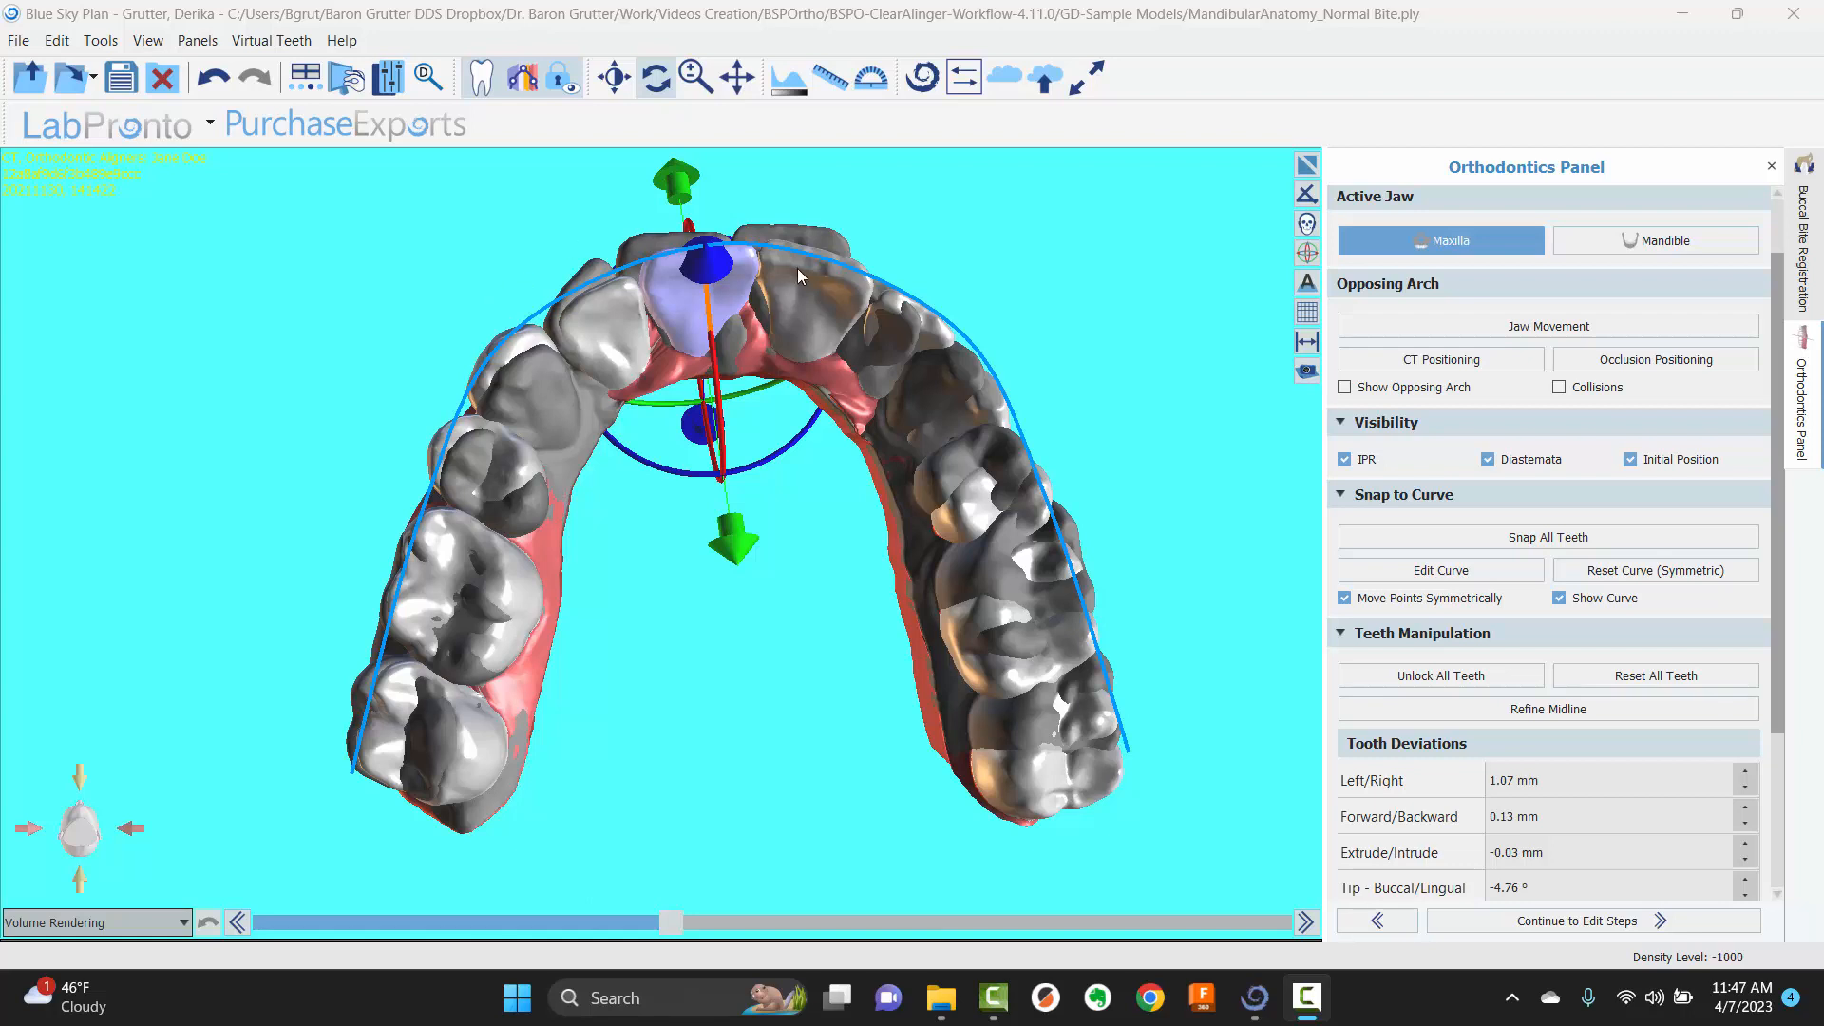
pyautogui.click(1657, 676)
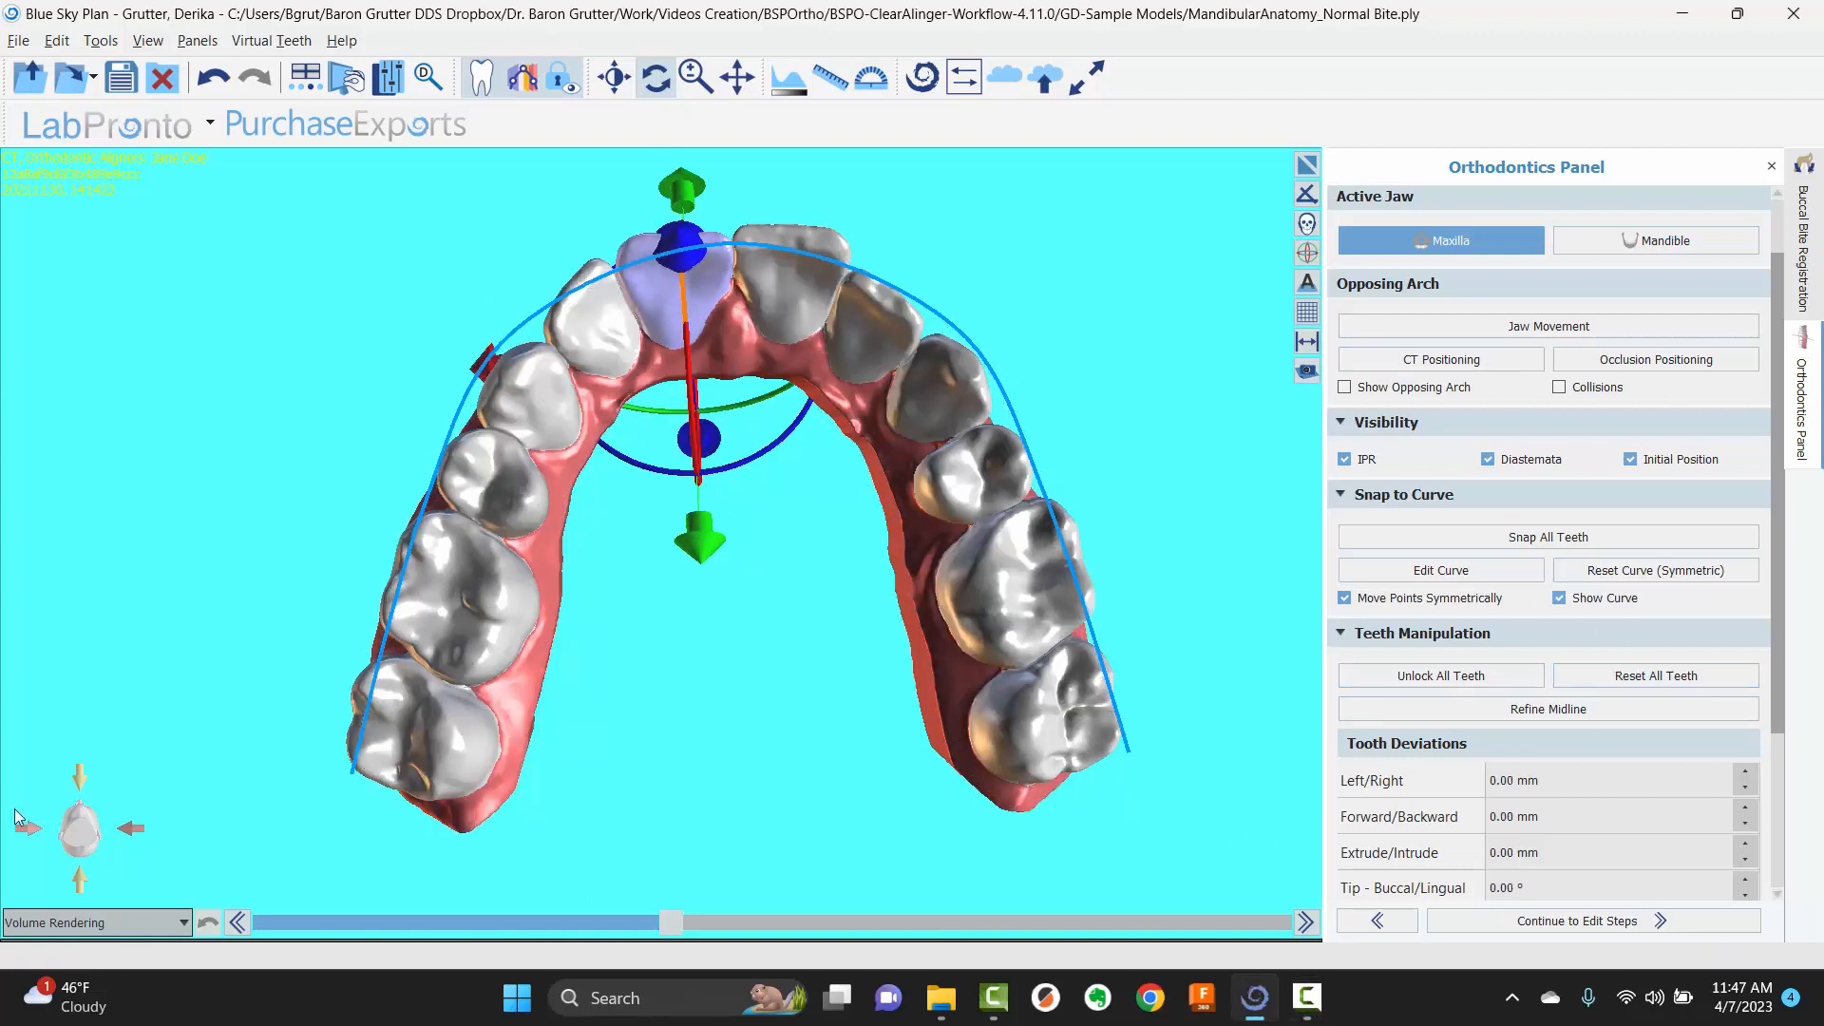
# - Lock both second molars, snap the remaining teeth to the curve, and hide the initial position overlay
pyautogui.rightClick(415, 708)
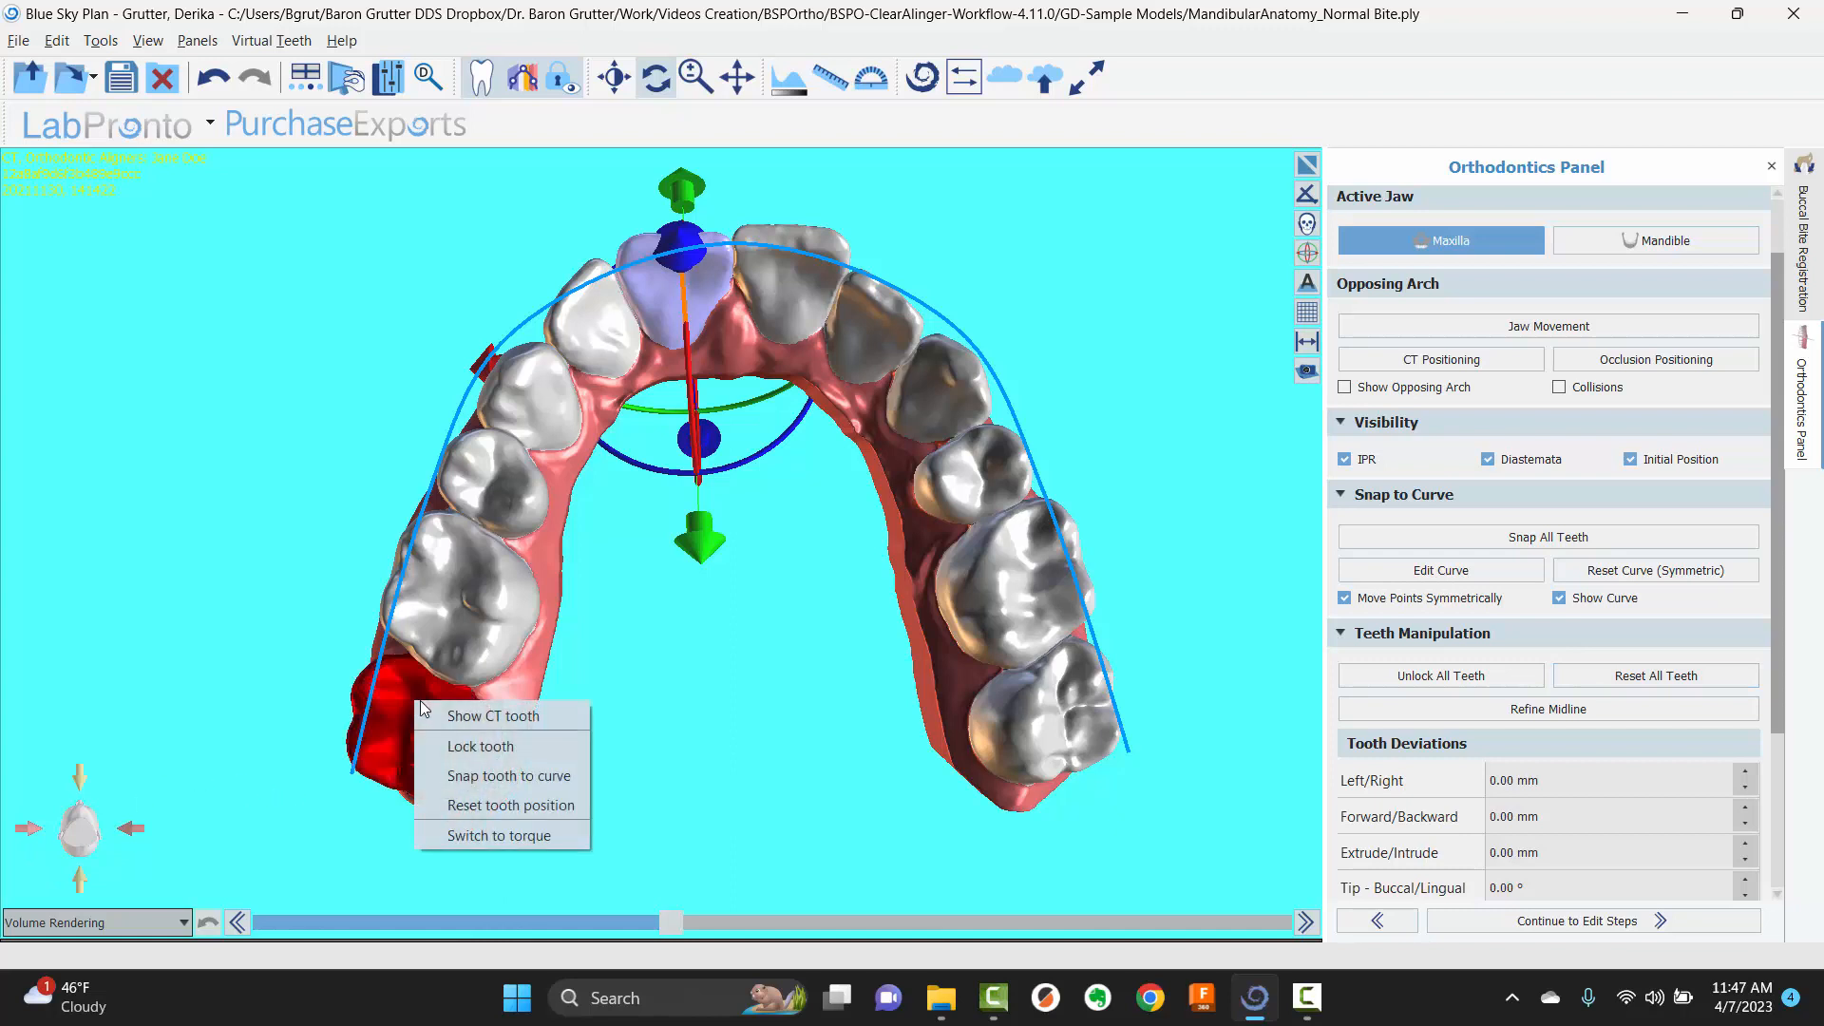
pyautogui.click(465, 745)
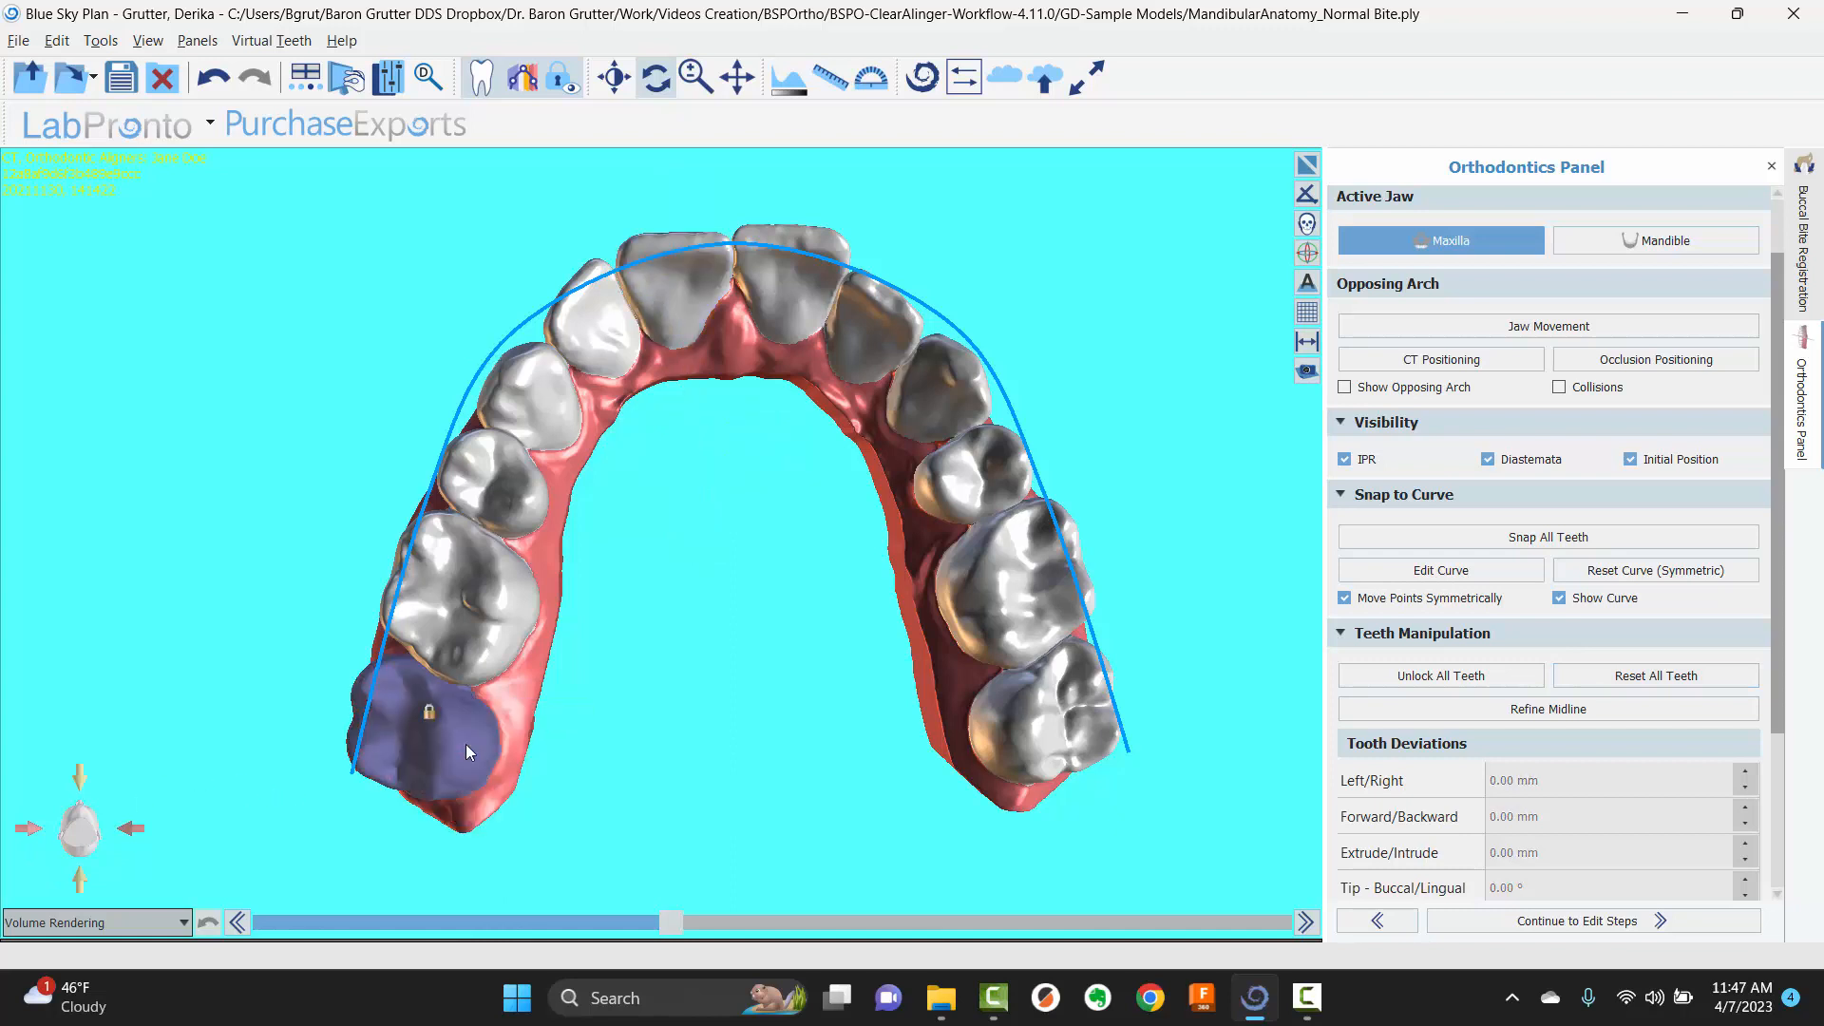
pyautogui.rightClick(1093, 730)
pyautogui.click(1139, 771)
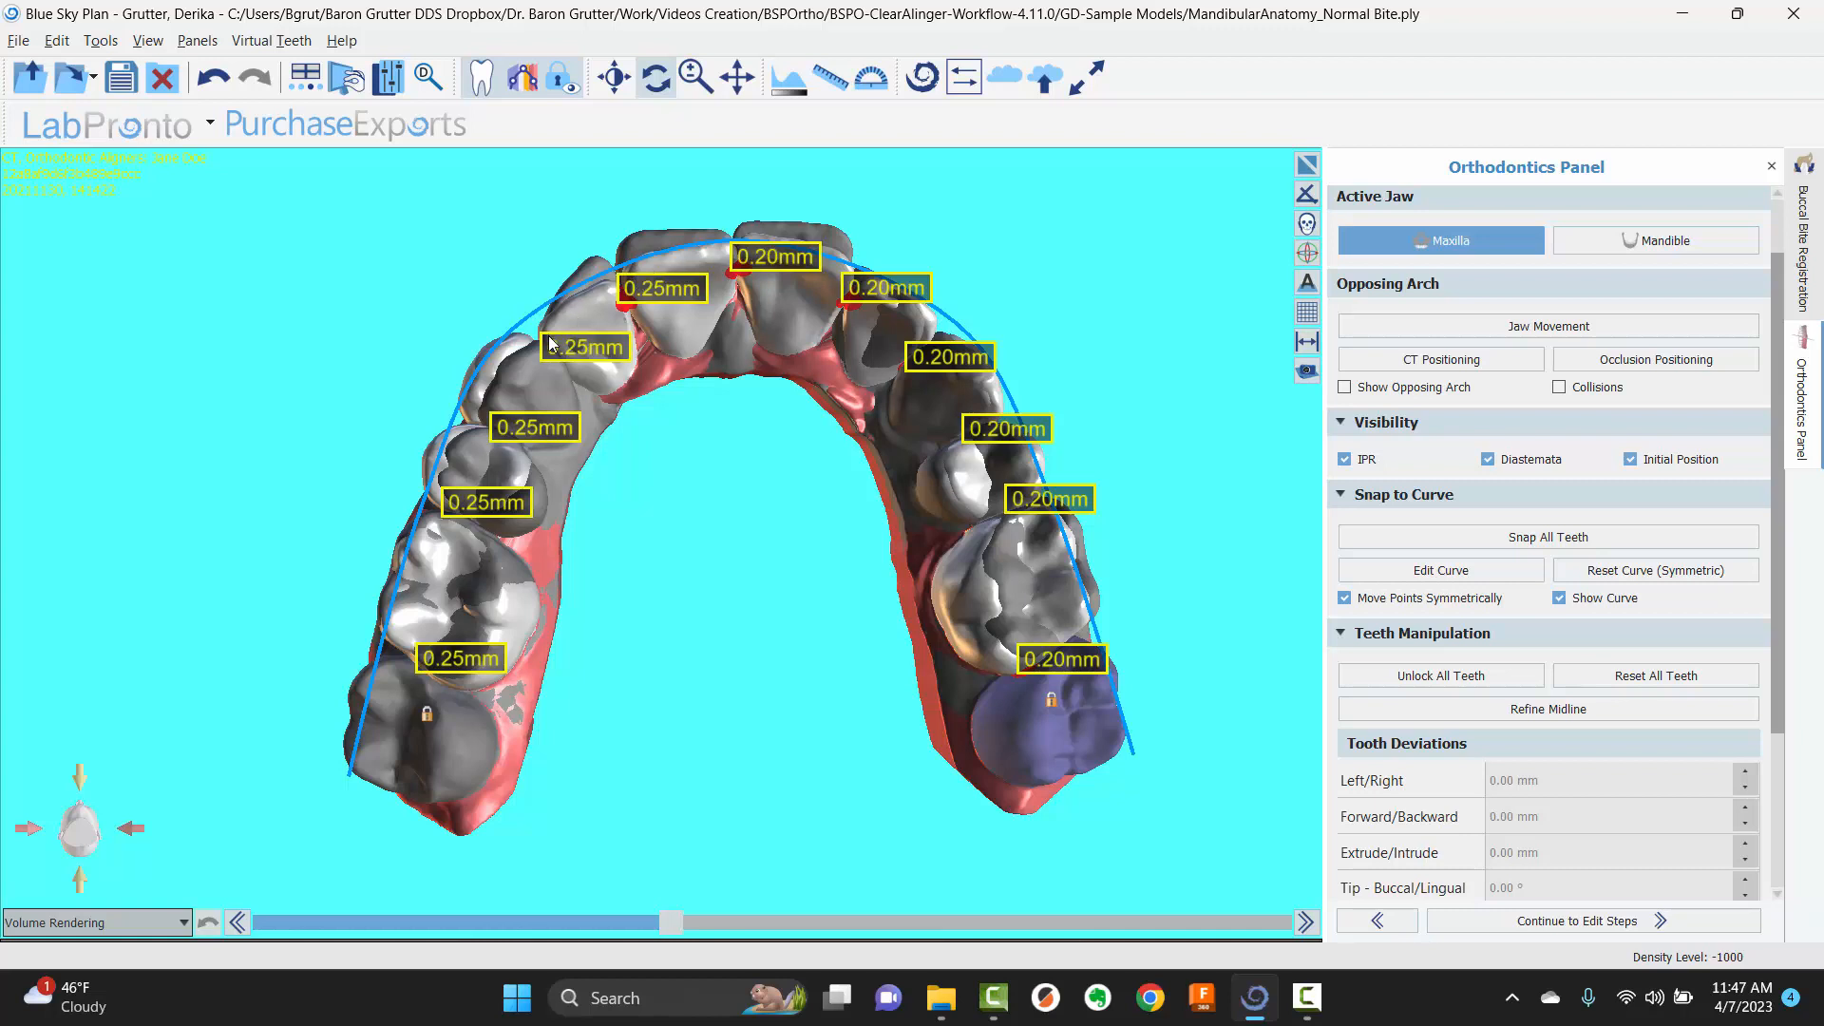
pyautogui.click(1630, 459)
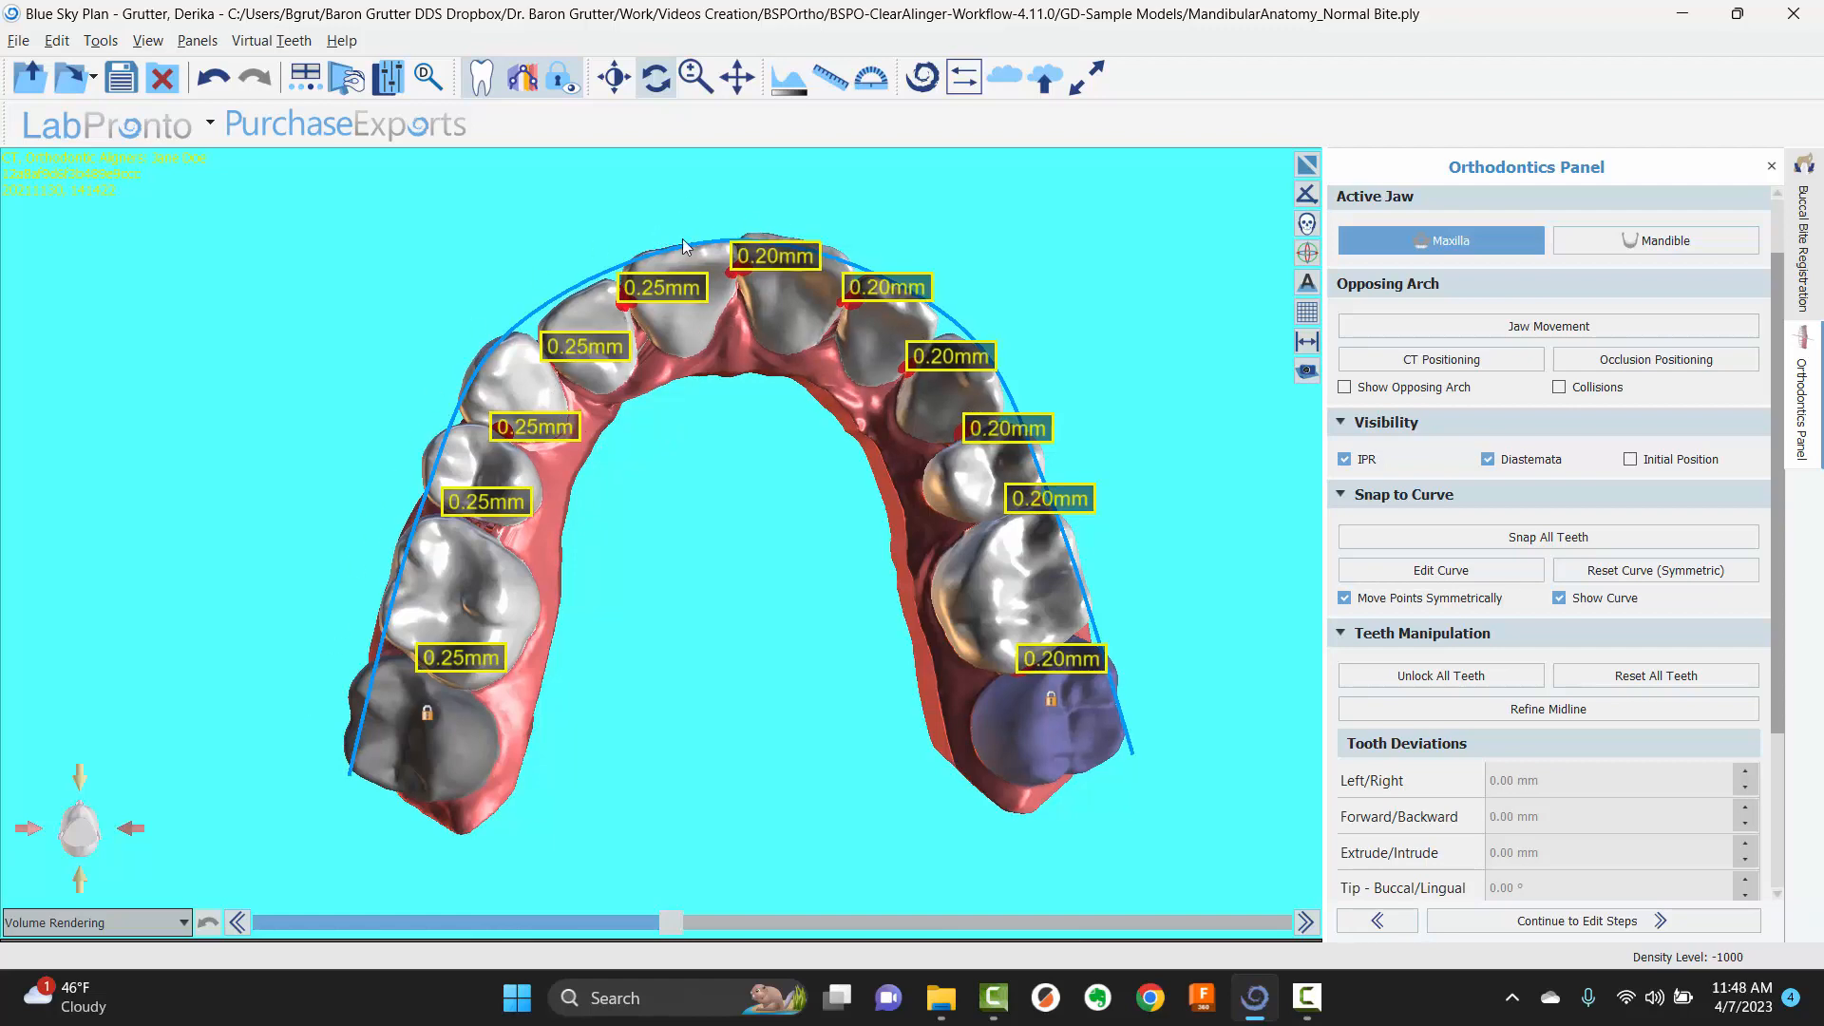
# - Set the mesial/distal tip of the upper right lateral incisor to -1.10°
pyautogui.moveTo(683, 238); pyautogui.dragTo(555, 267)
pyautogui.click(570, 275)
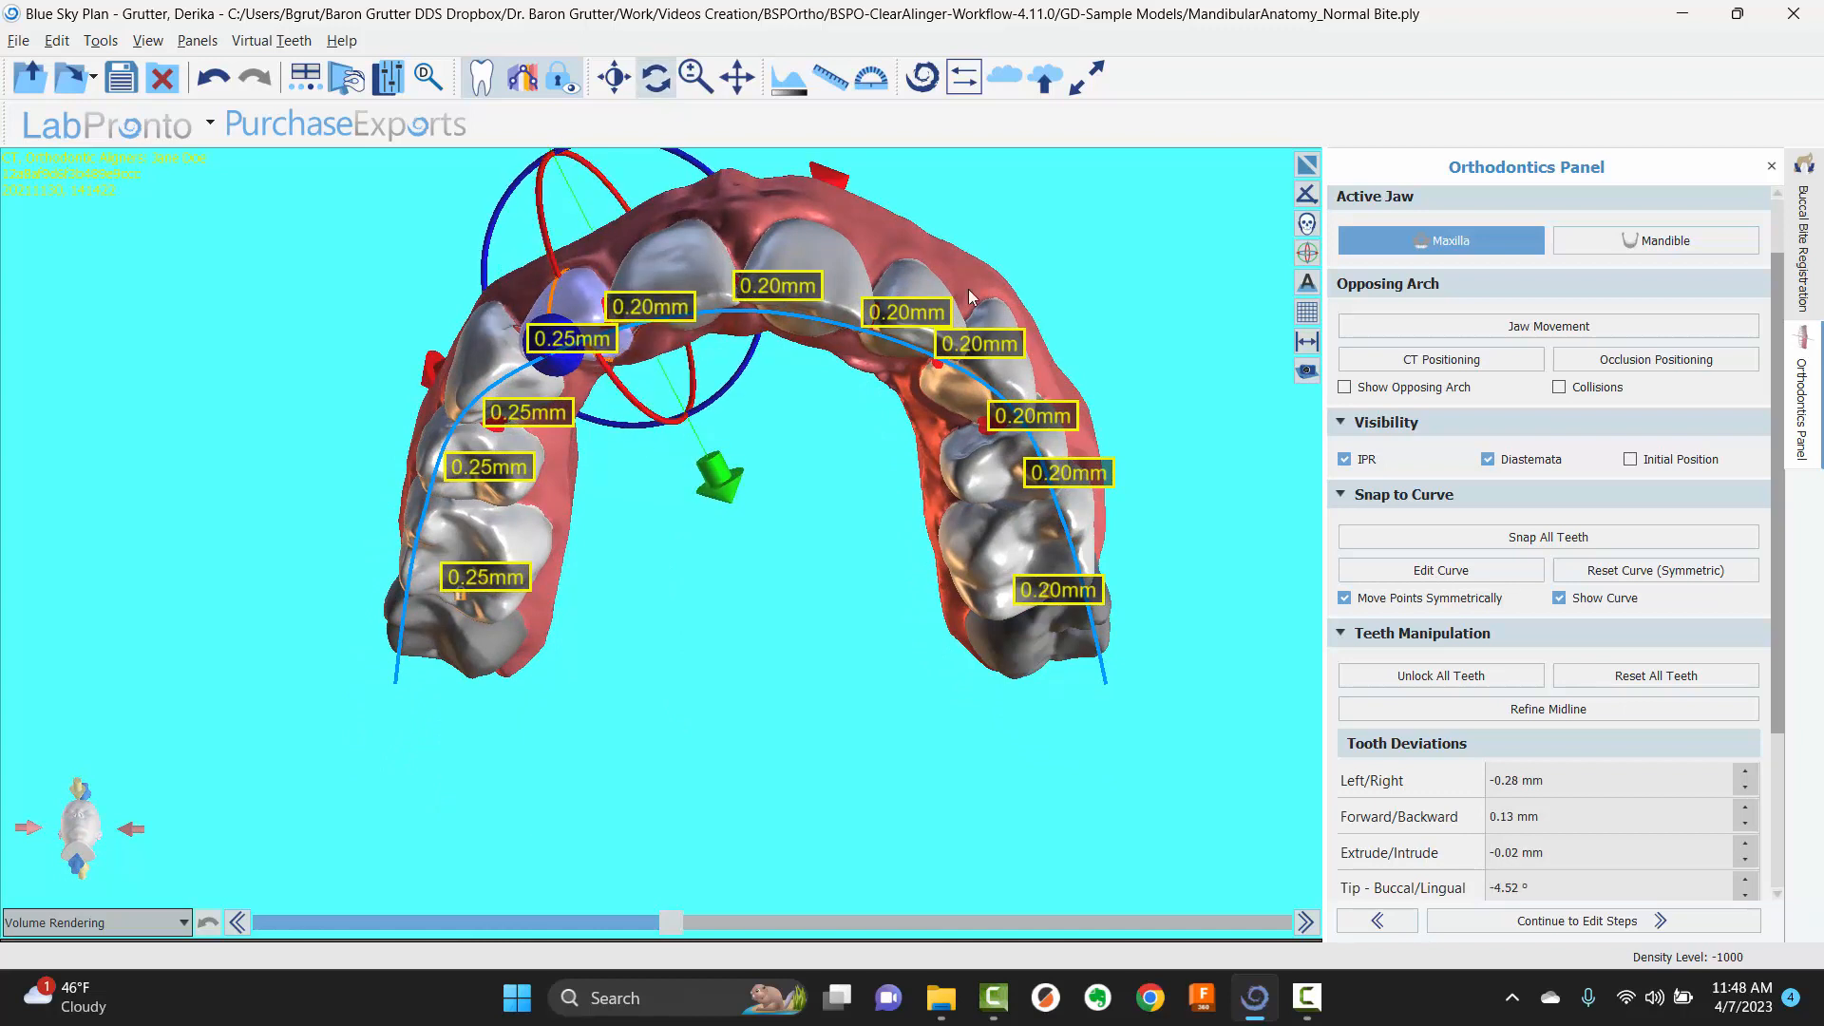
pyautogui.hotkey('ctrl', 'z')
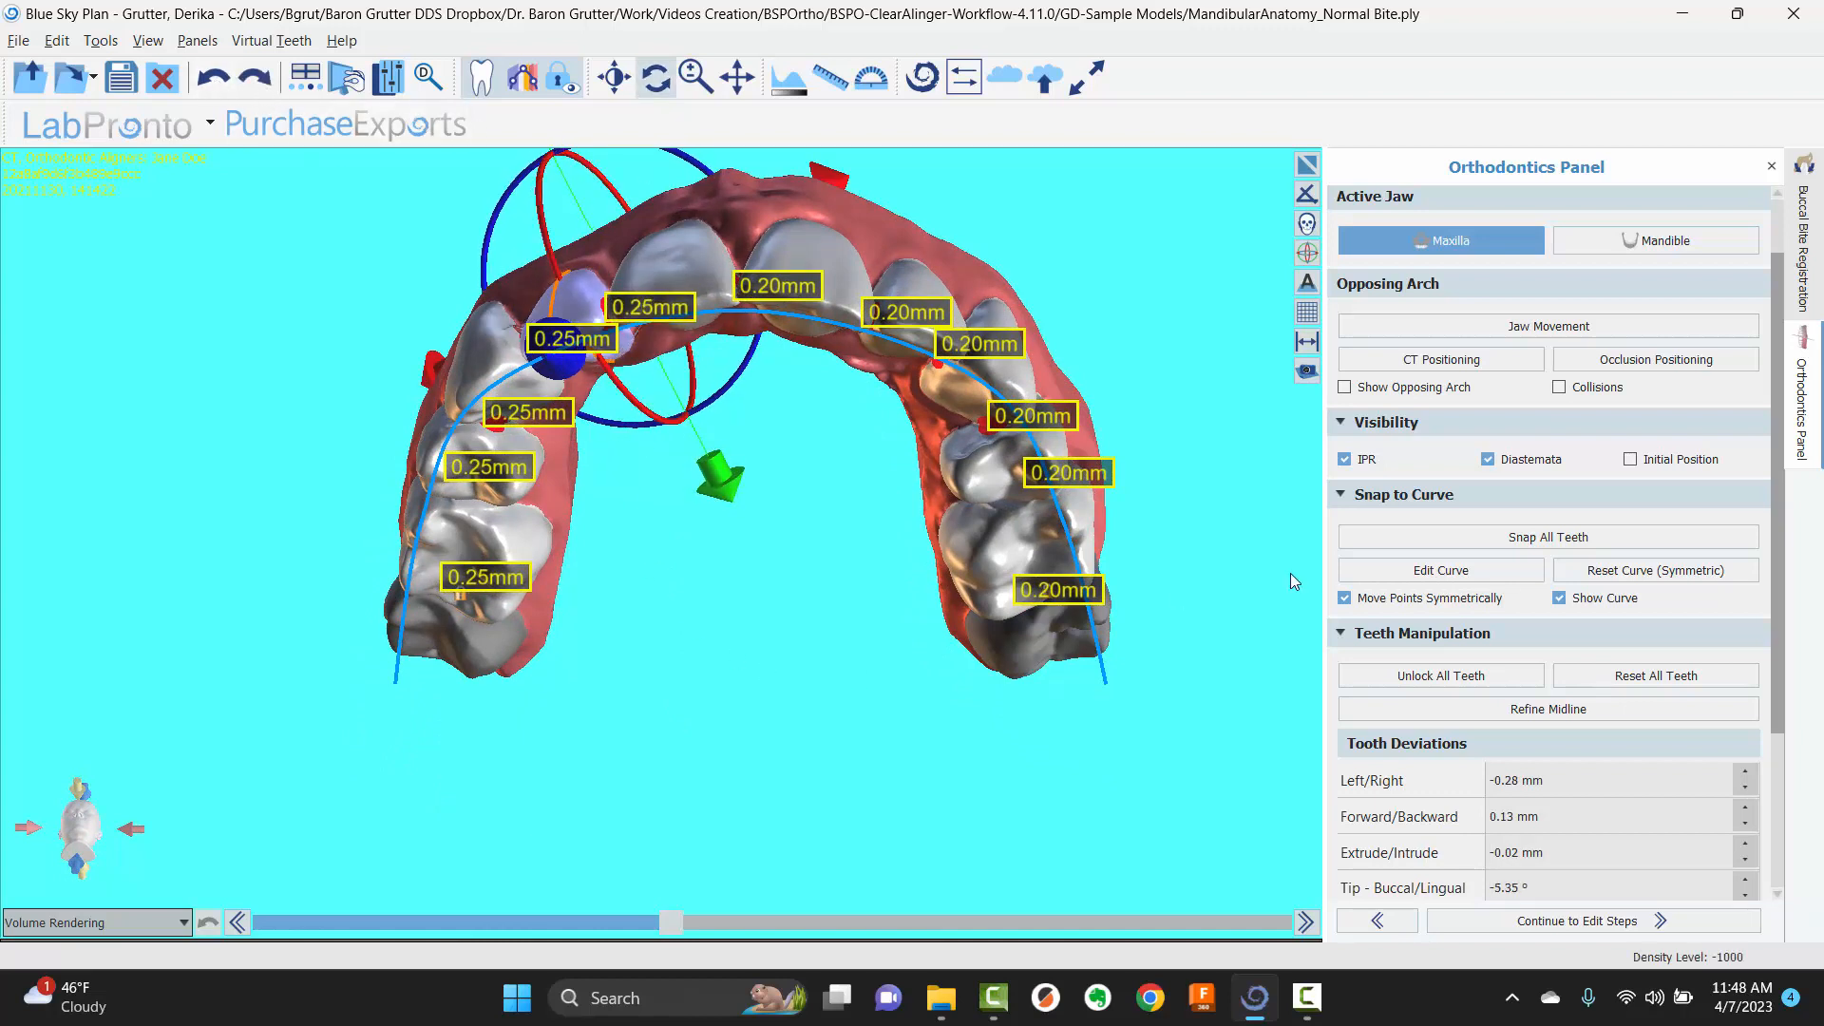
pyautogui.scroll(-3, 1540, 694)
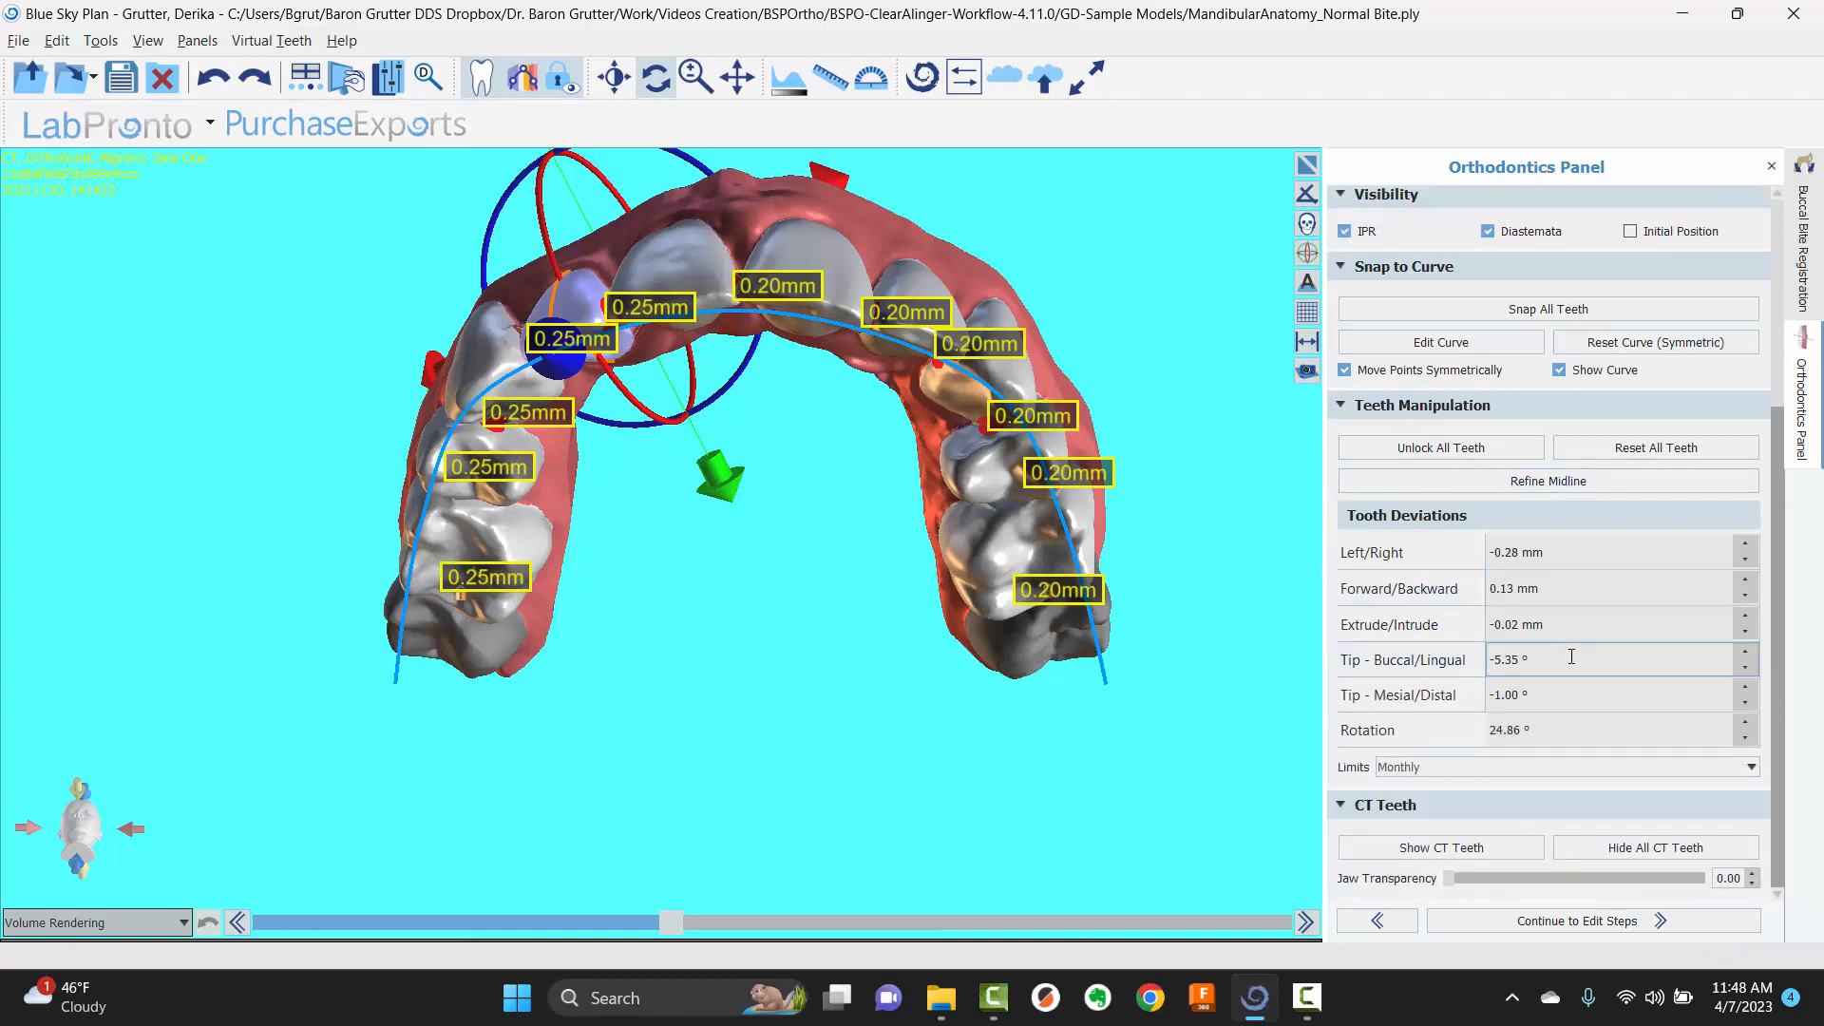
pyautogui.click(1743, 688)
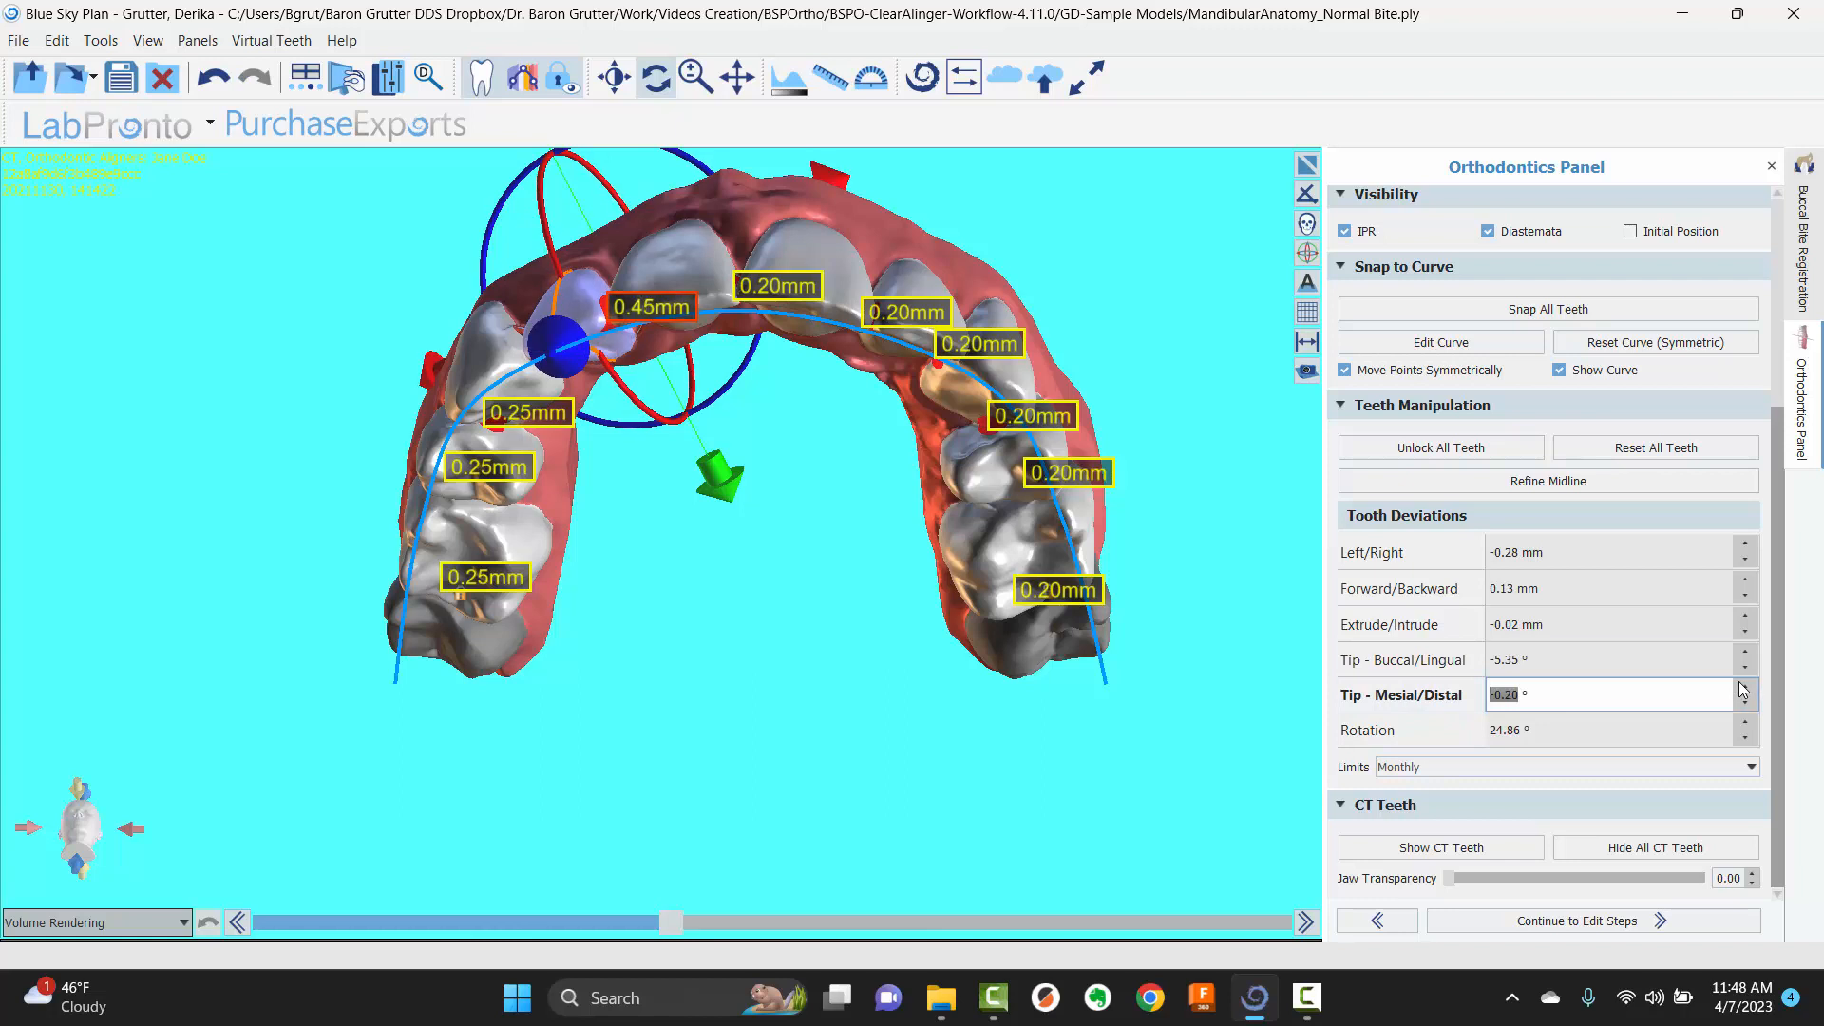
pyautogui.click(1744, 703)
pyautogui.click(1744, 703)
pyautogui.click(1744, 704)
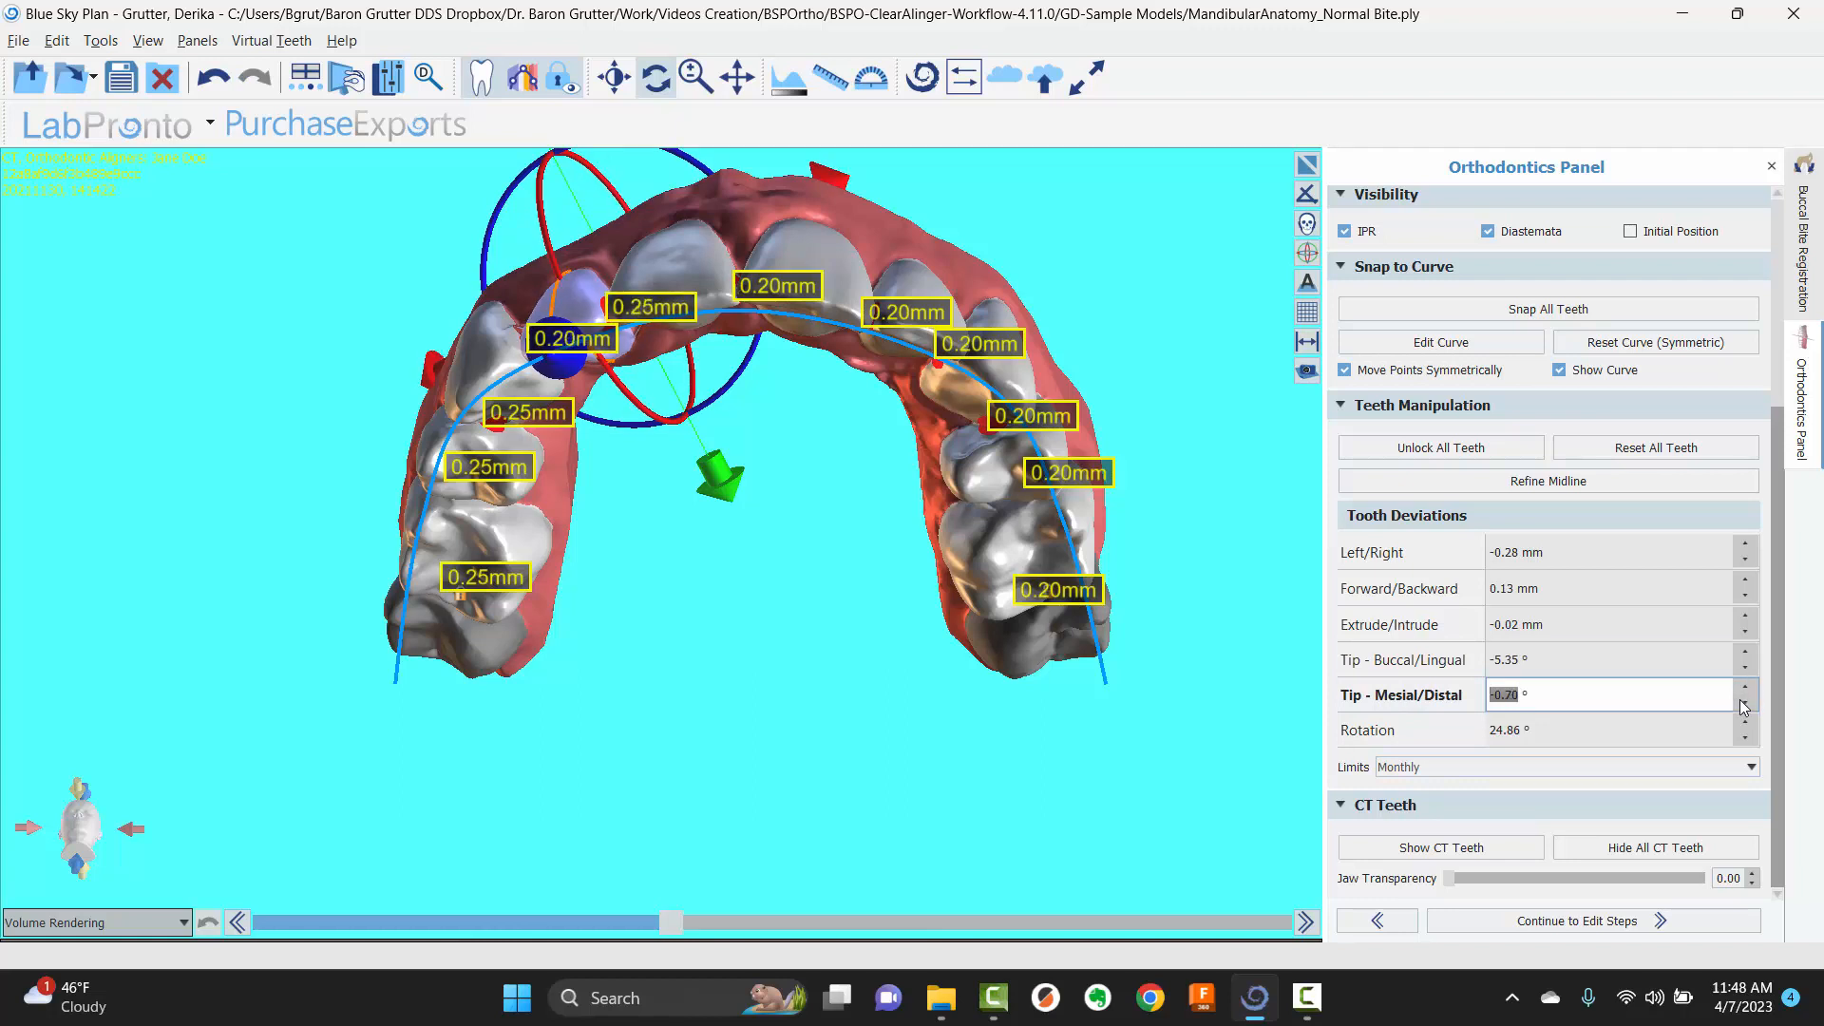
pyautogui.click(1743, 704)
pyautogui.click(1743, 704)
pyautogui.click(1744, 704)
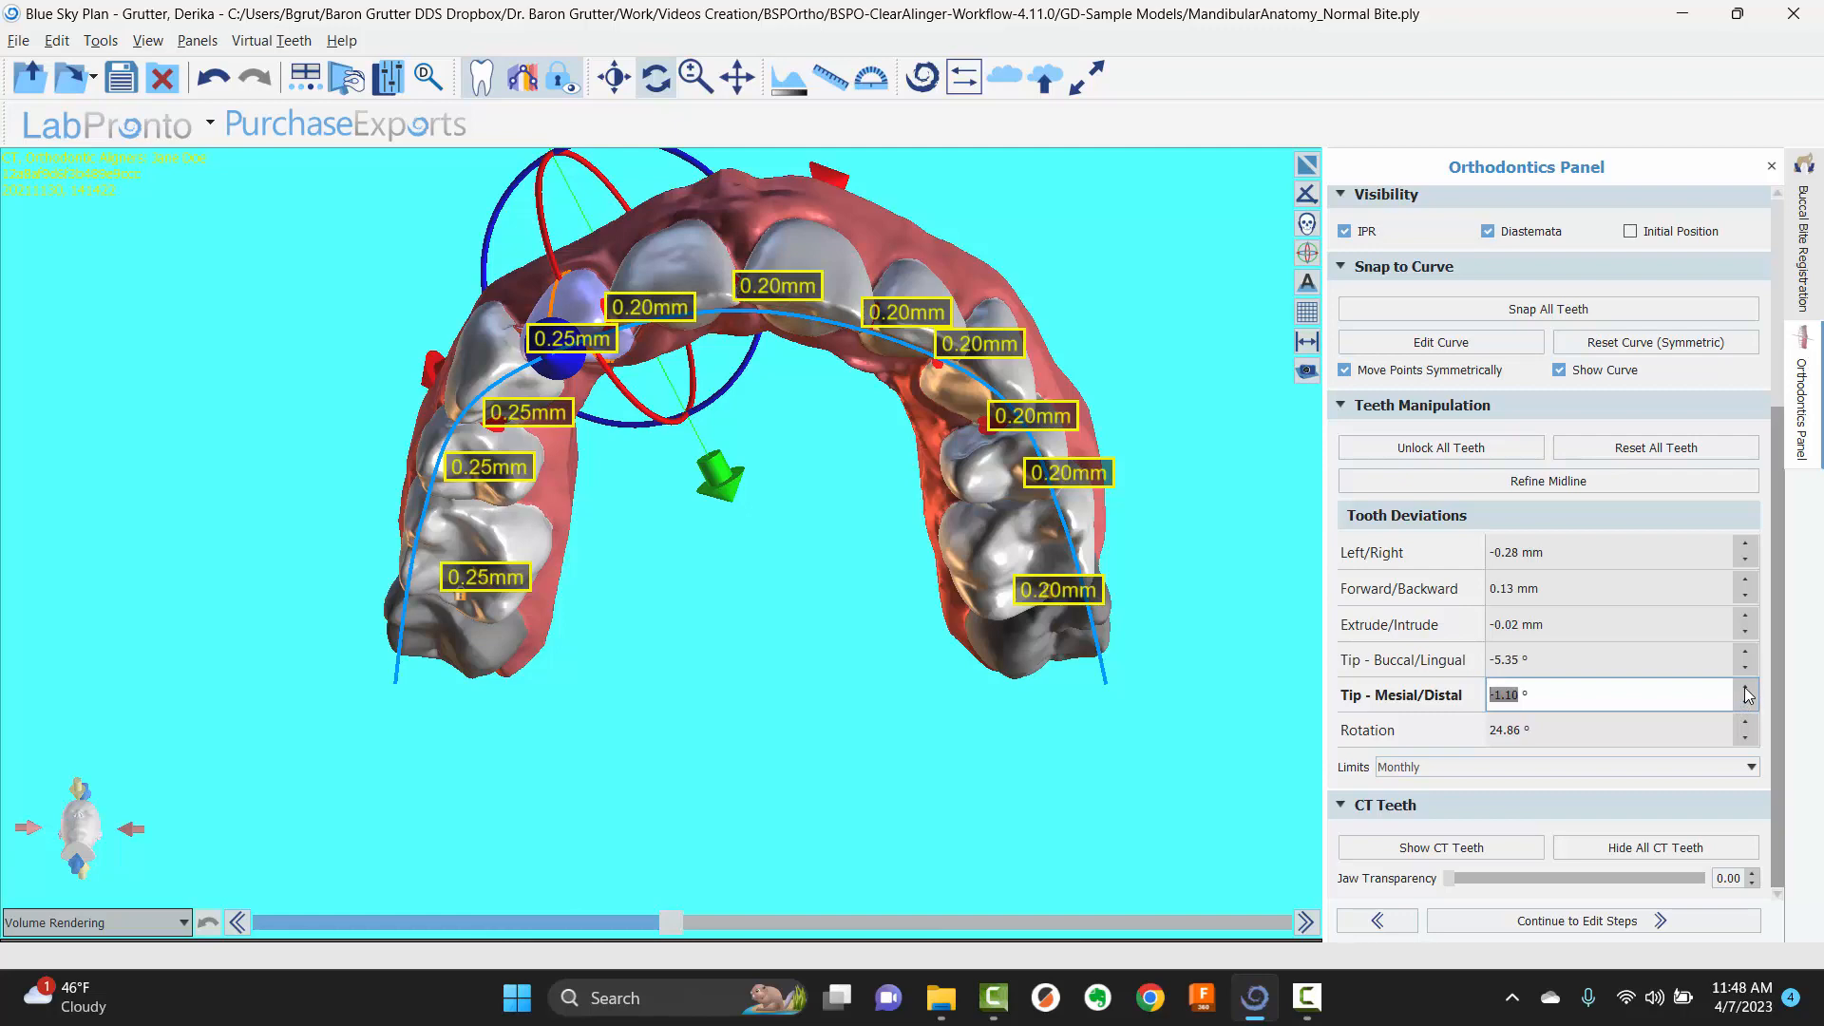
# - Extrude the upper right lateral incisor to about 1.09 mm
pyautogui.moveTo(183, 240); pyautogui.dragTo(595, 483)
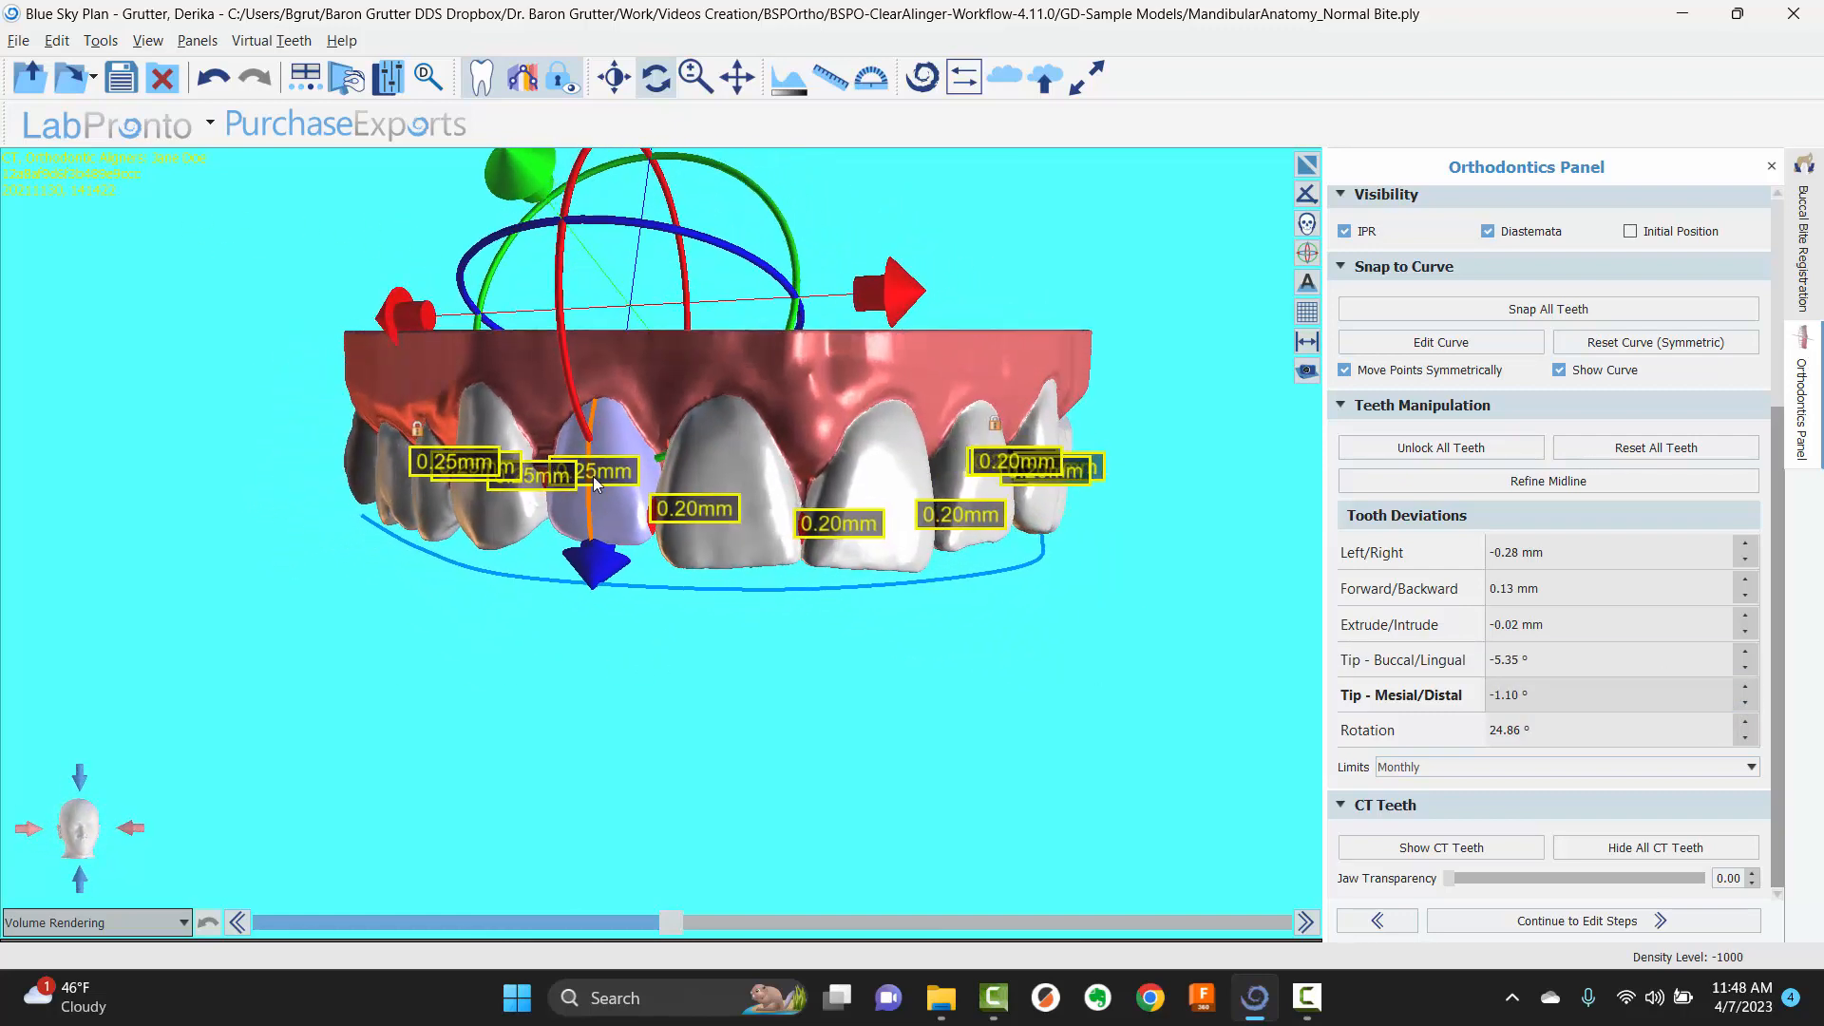
pyautogui.moveTo(599, 562); pyautogui.dragTo(593, 573)
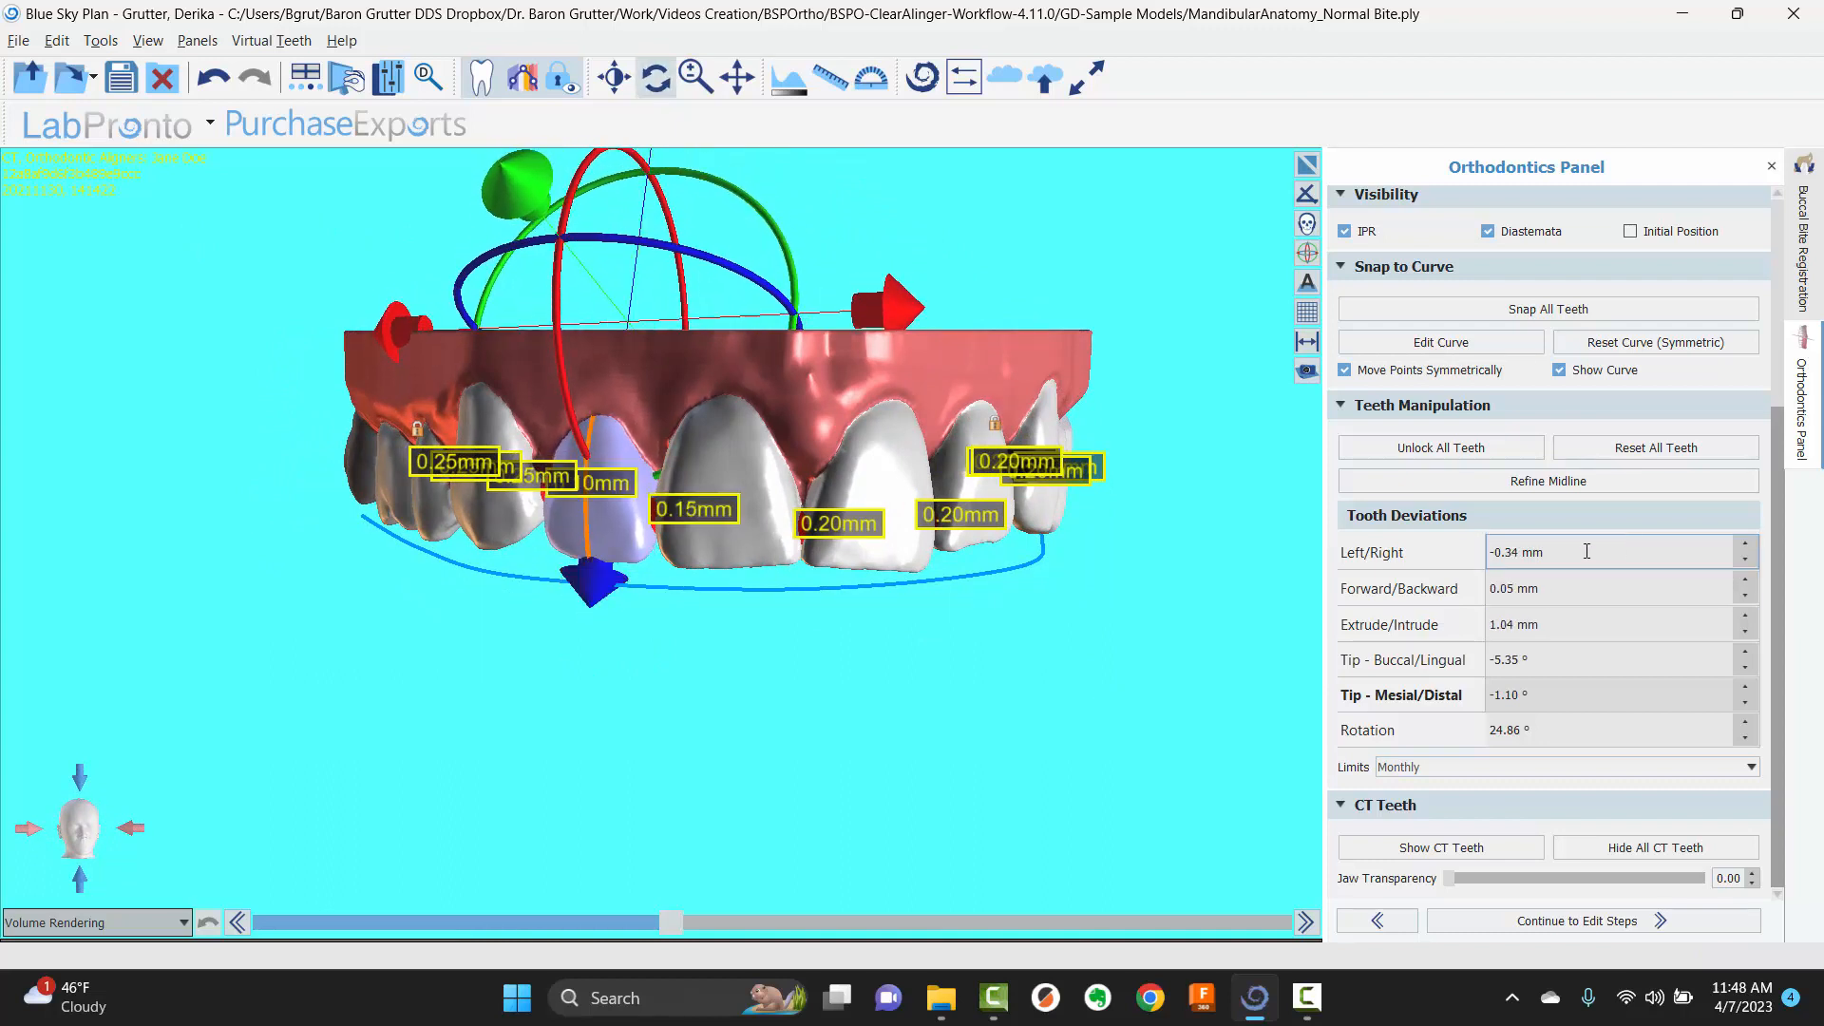
pyautogui.click(1747, 632)
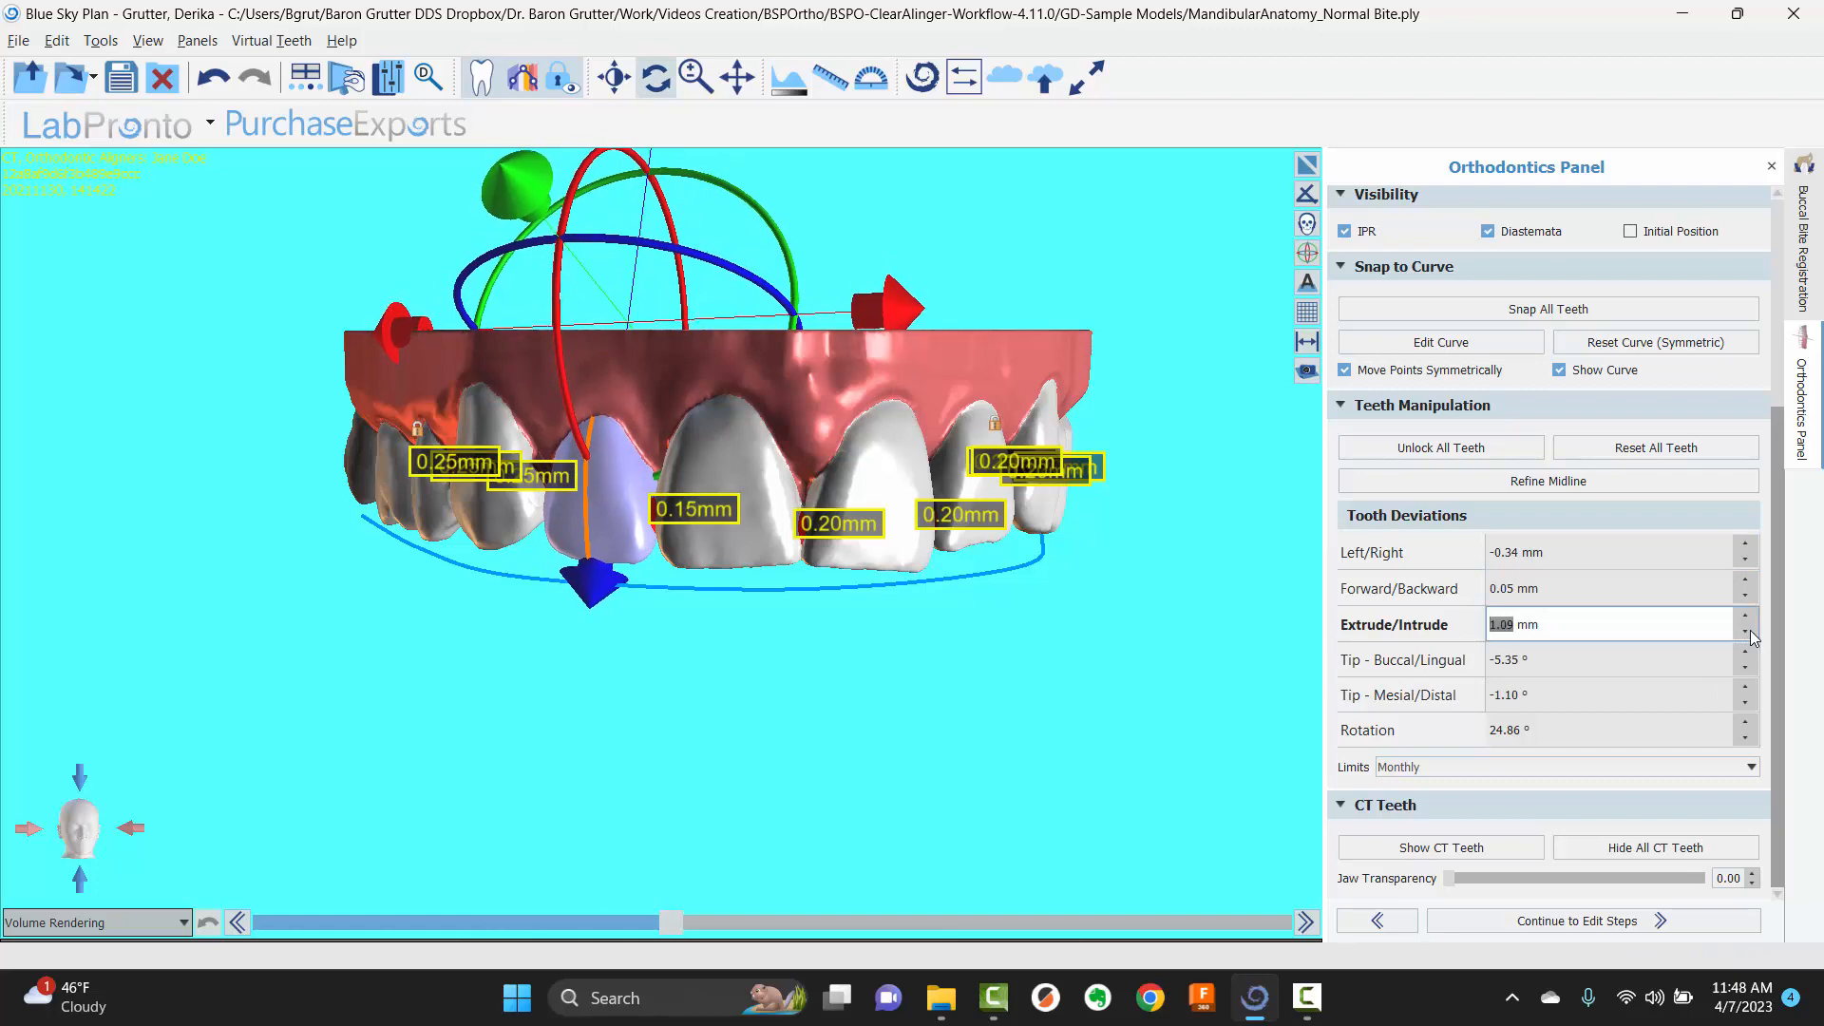
# - Set the extrusion of the upper left lateral incisor to 0.23 mm
pyautogui.click(973, 488)
pyautogui.moveTo(1236, 540); pyautogui.dragTo(971, 553)
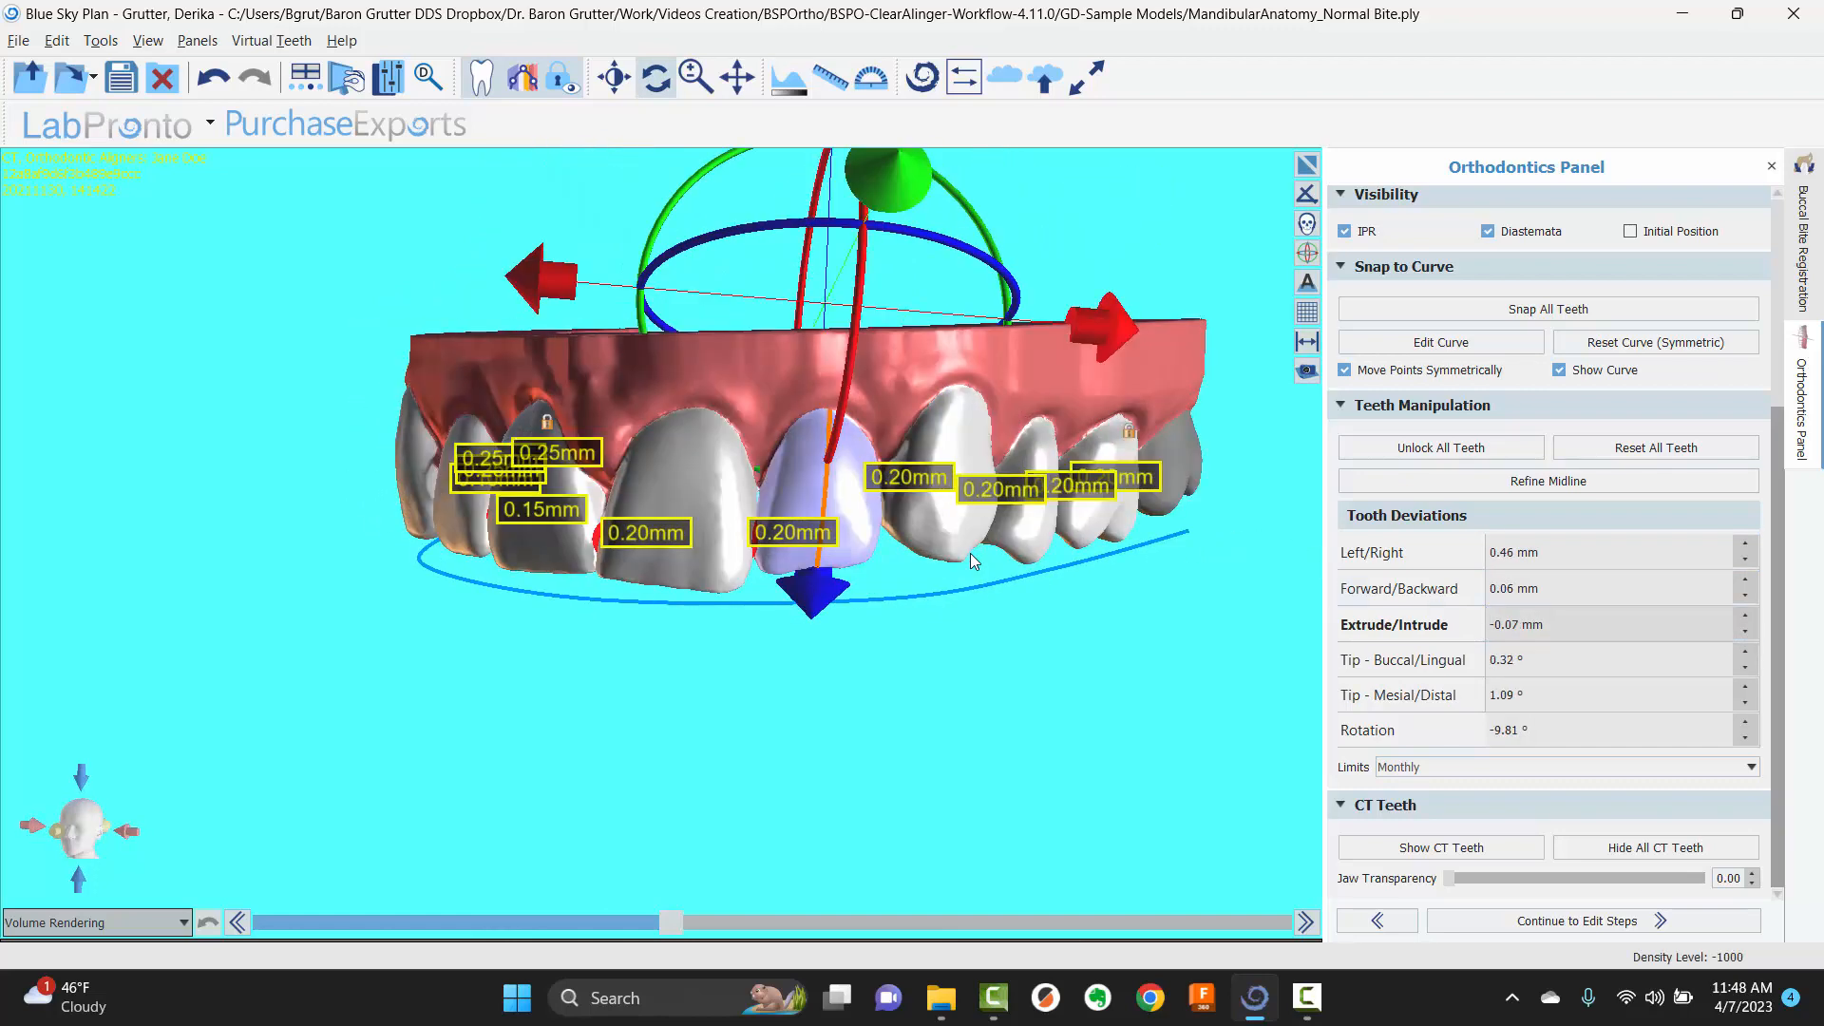
pyautogui.click(1745, 616)
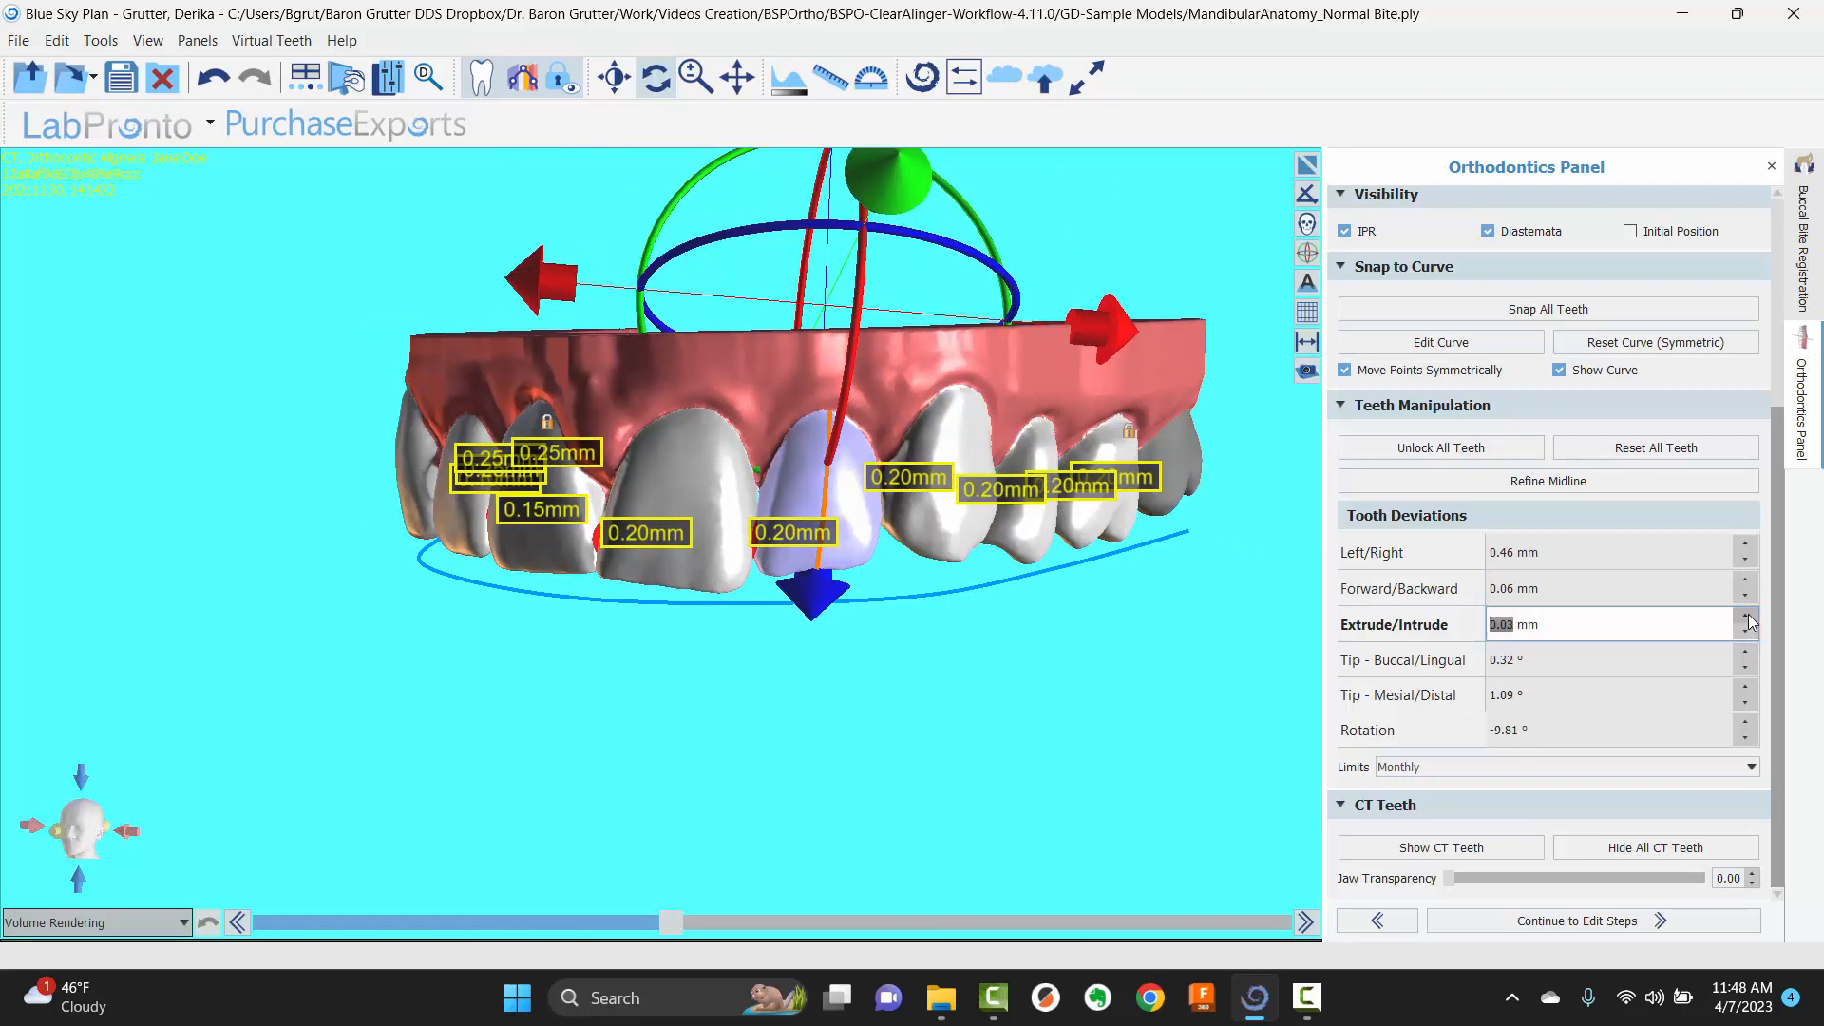
pyautogui.click(1746, 616)
pyautogui.click(1746, 615)
pyautogui.moveTo(473, 648); pyautogui.dragTo(825, 466)
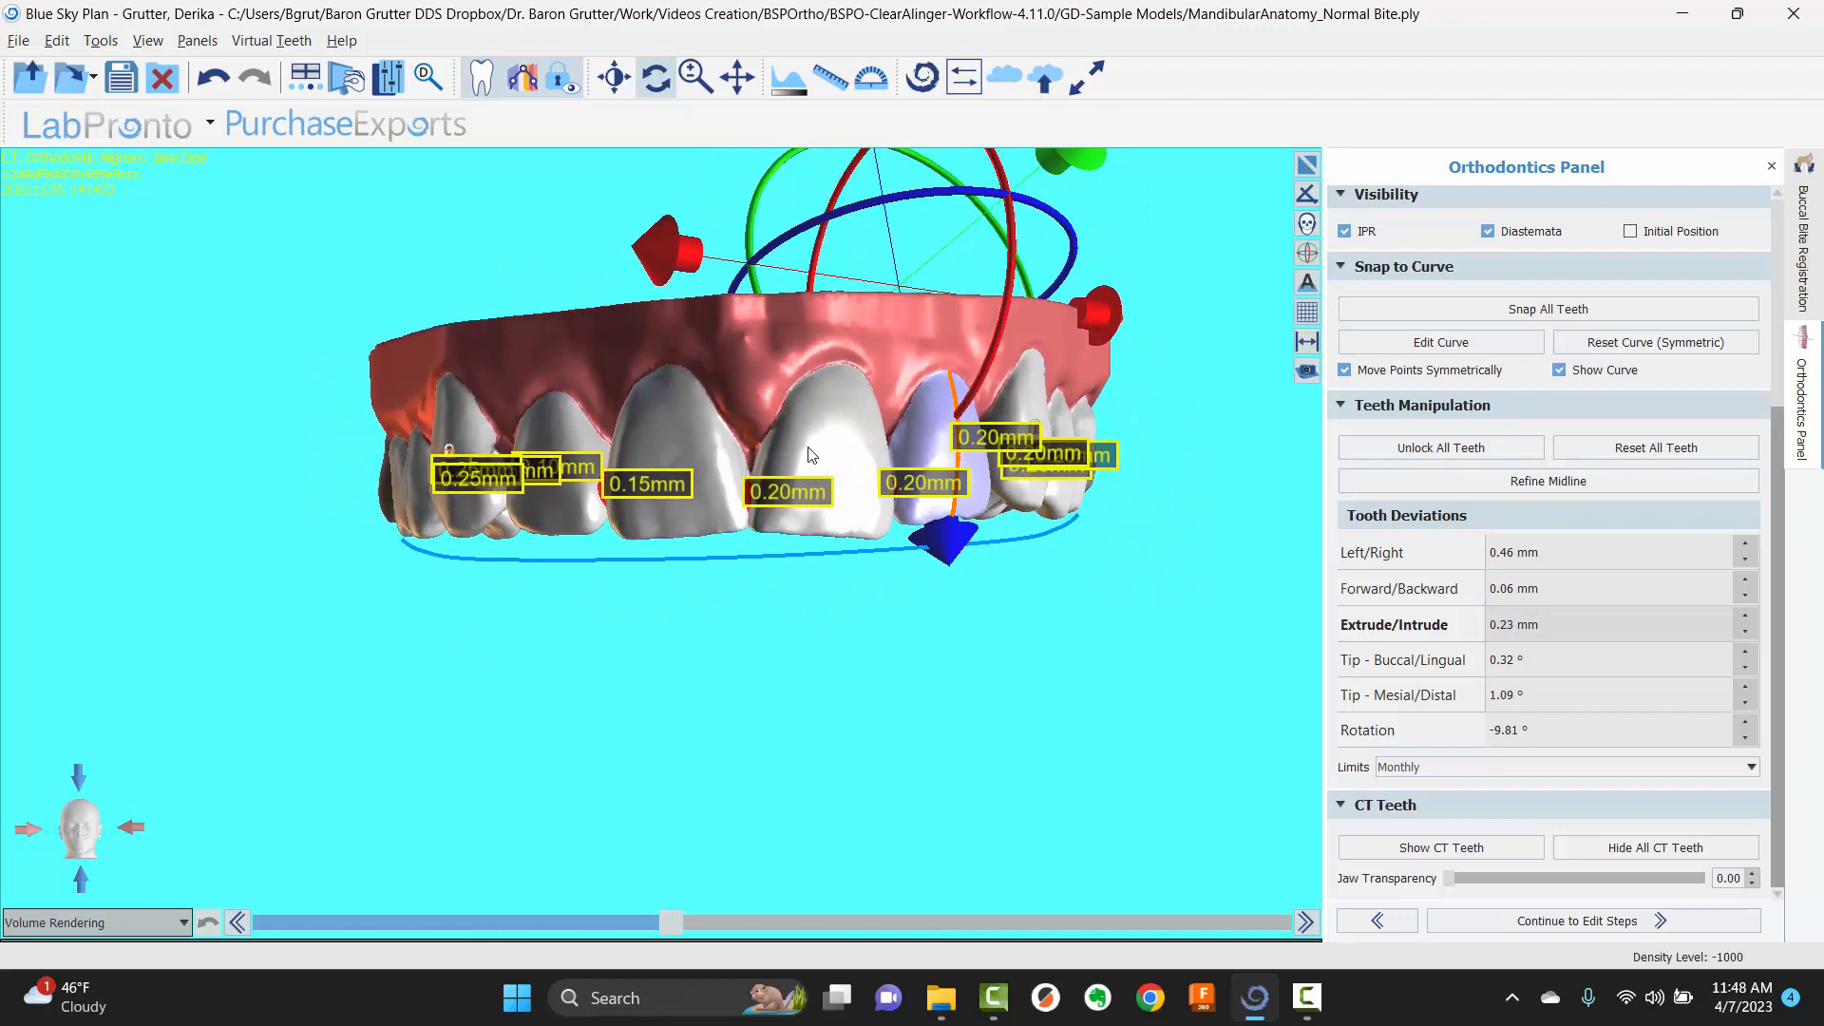
# - Switch the upper left central incisor to torque and rotate its mesial/distal torque to about 5.86°
pyautogui.click(811, 455)
pyautogui.moveTo(925, 596); pyautogui.dragTo(739, 518)
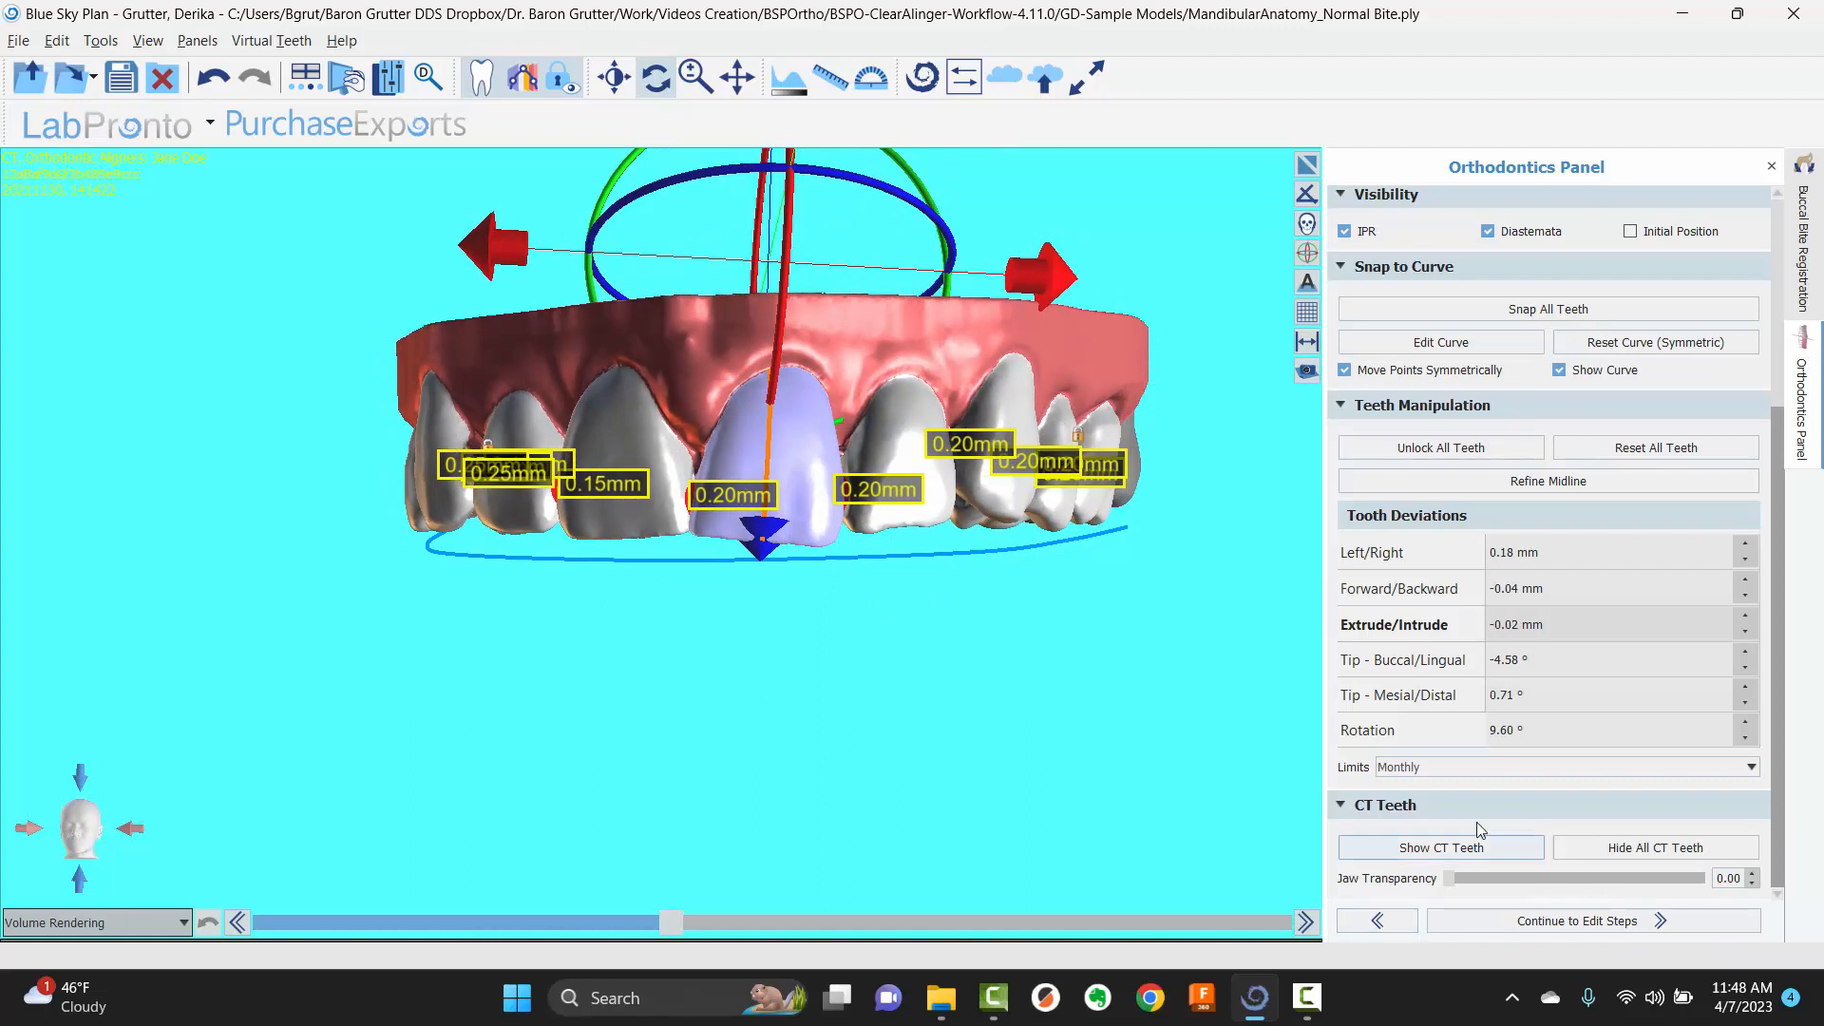
pyautogui.rightClick(786, 440)
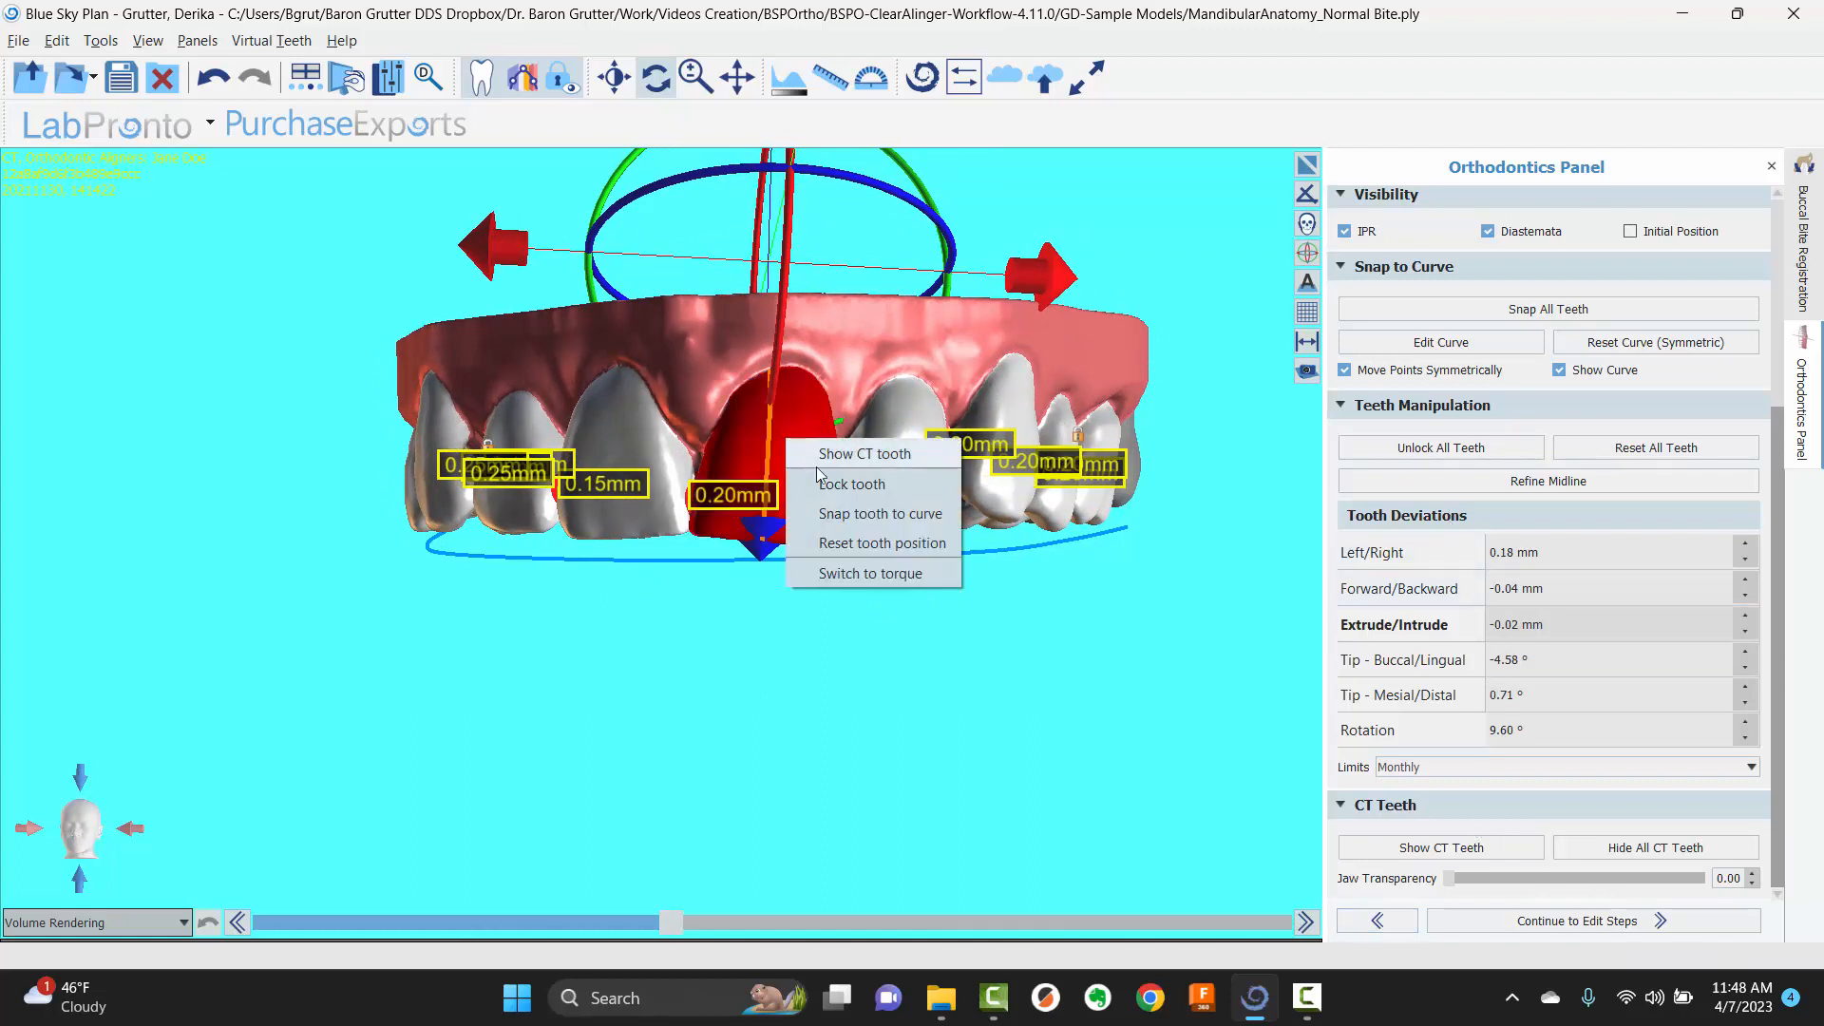
pyautogui.click(833, 573)
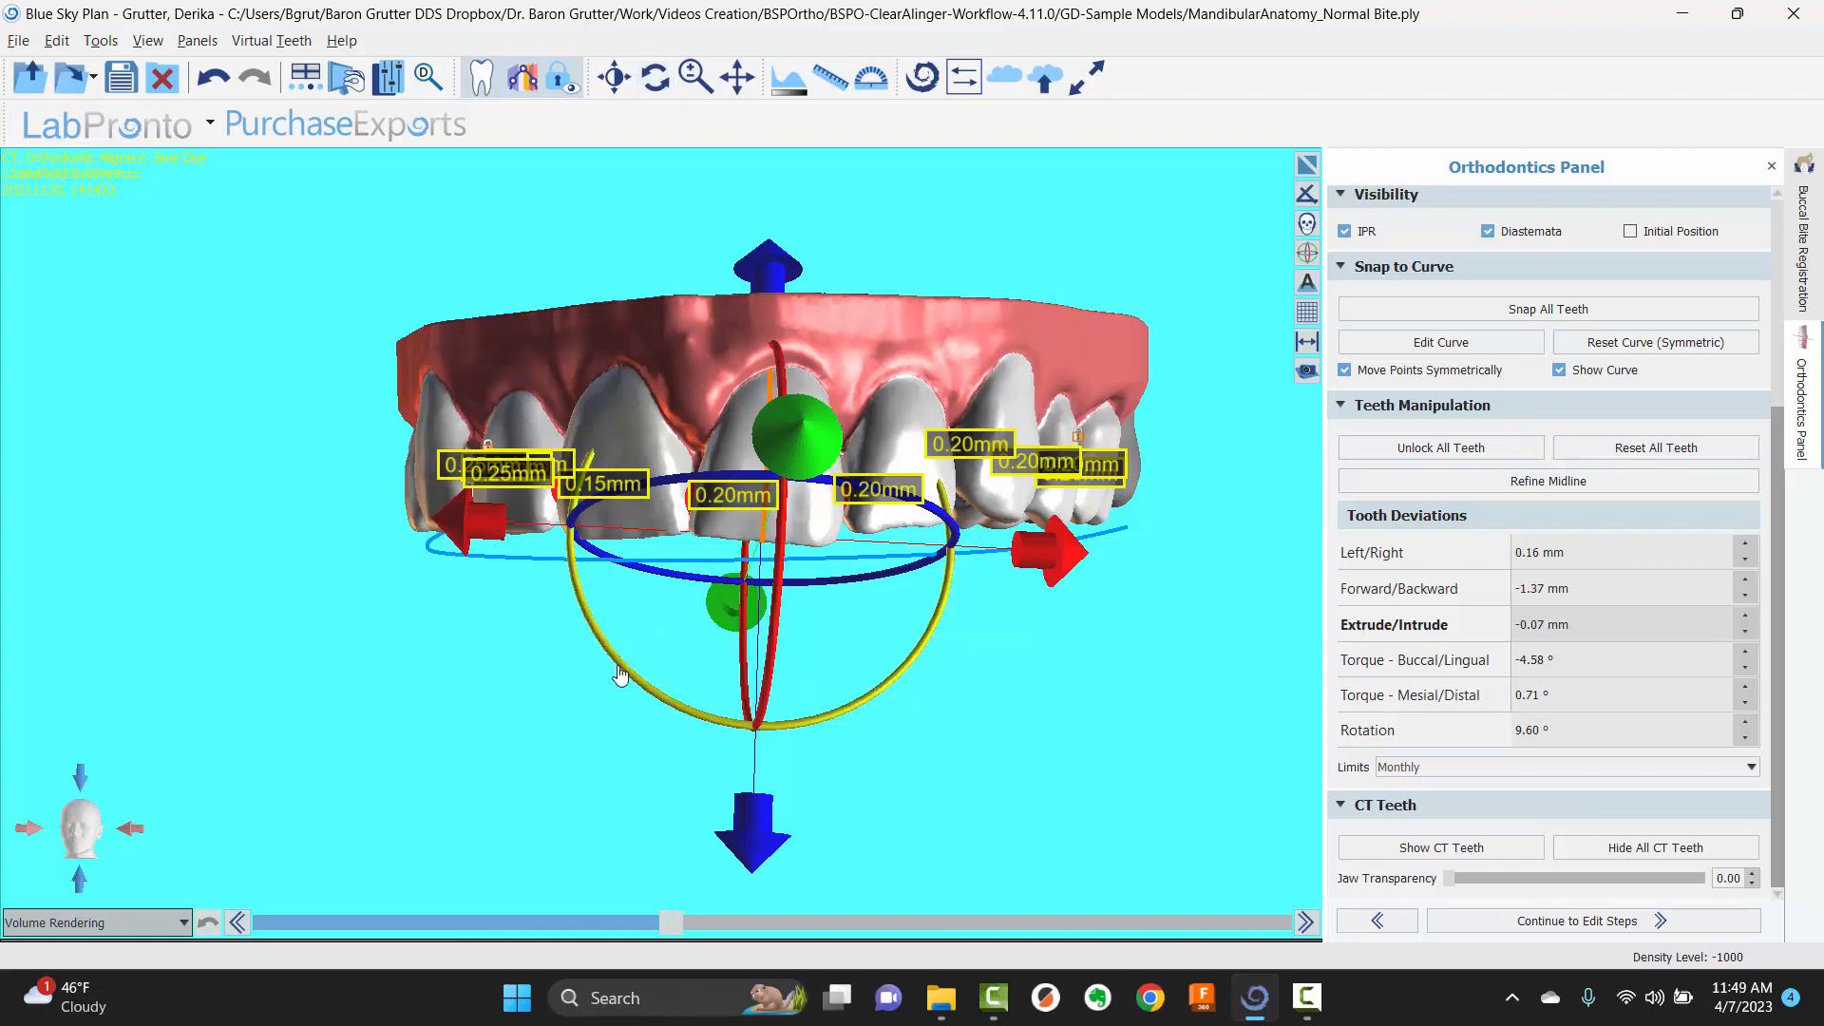
pyautogui.moveTo(620, 677); pyautogui.dragTo(631, 690)
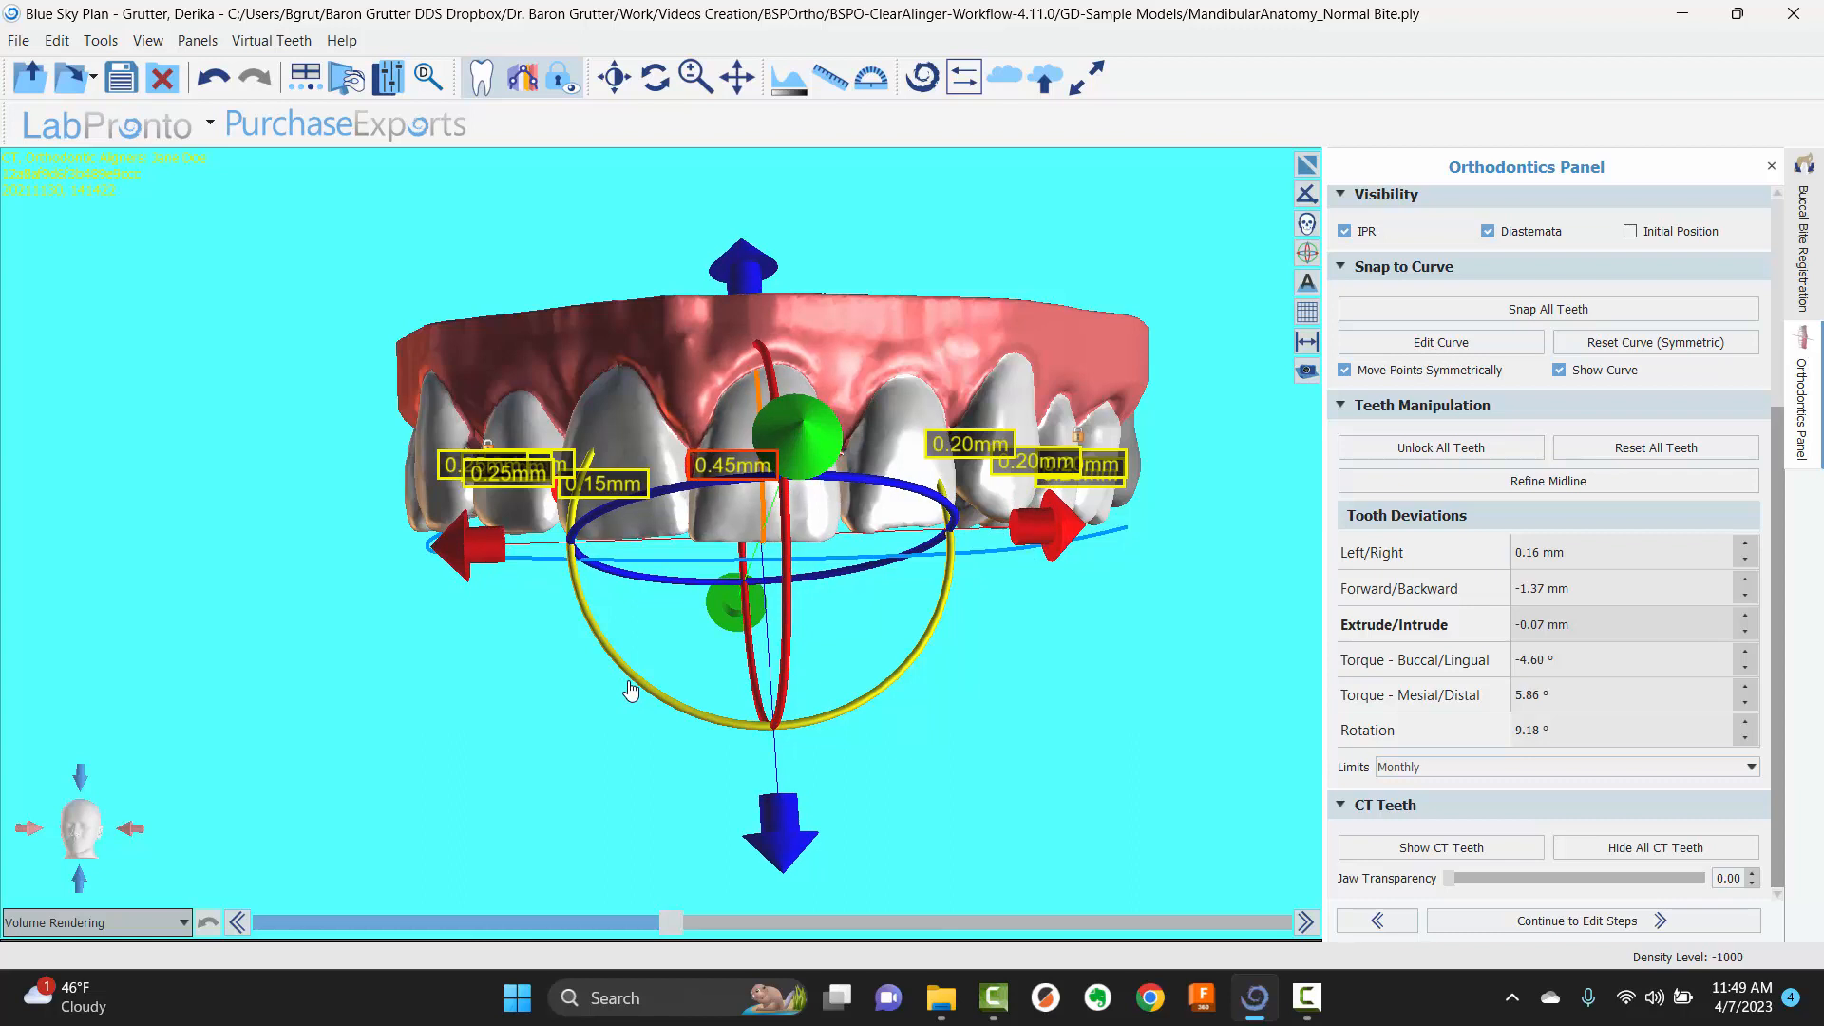
# - Switch the upper right central incisor to torque, rotate its mesial/distal torque to about -3.60°, and return it to tip mode
pyautogui.click(645, 533)
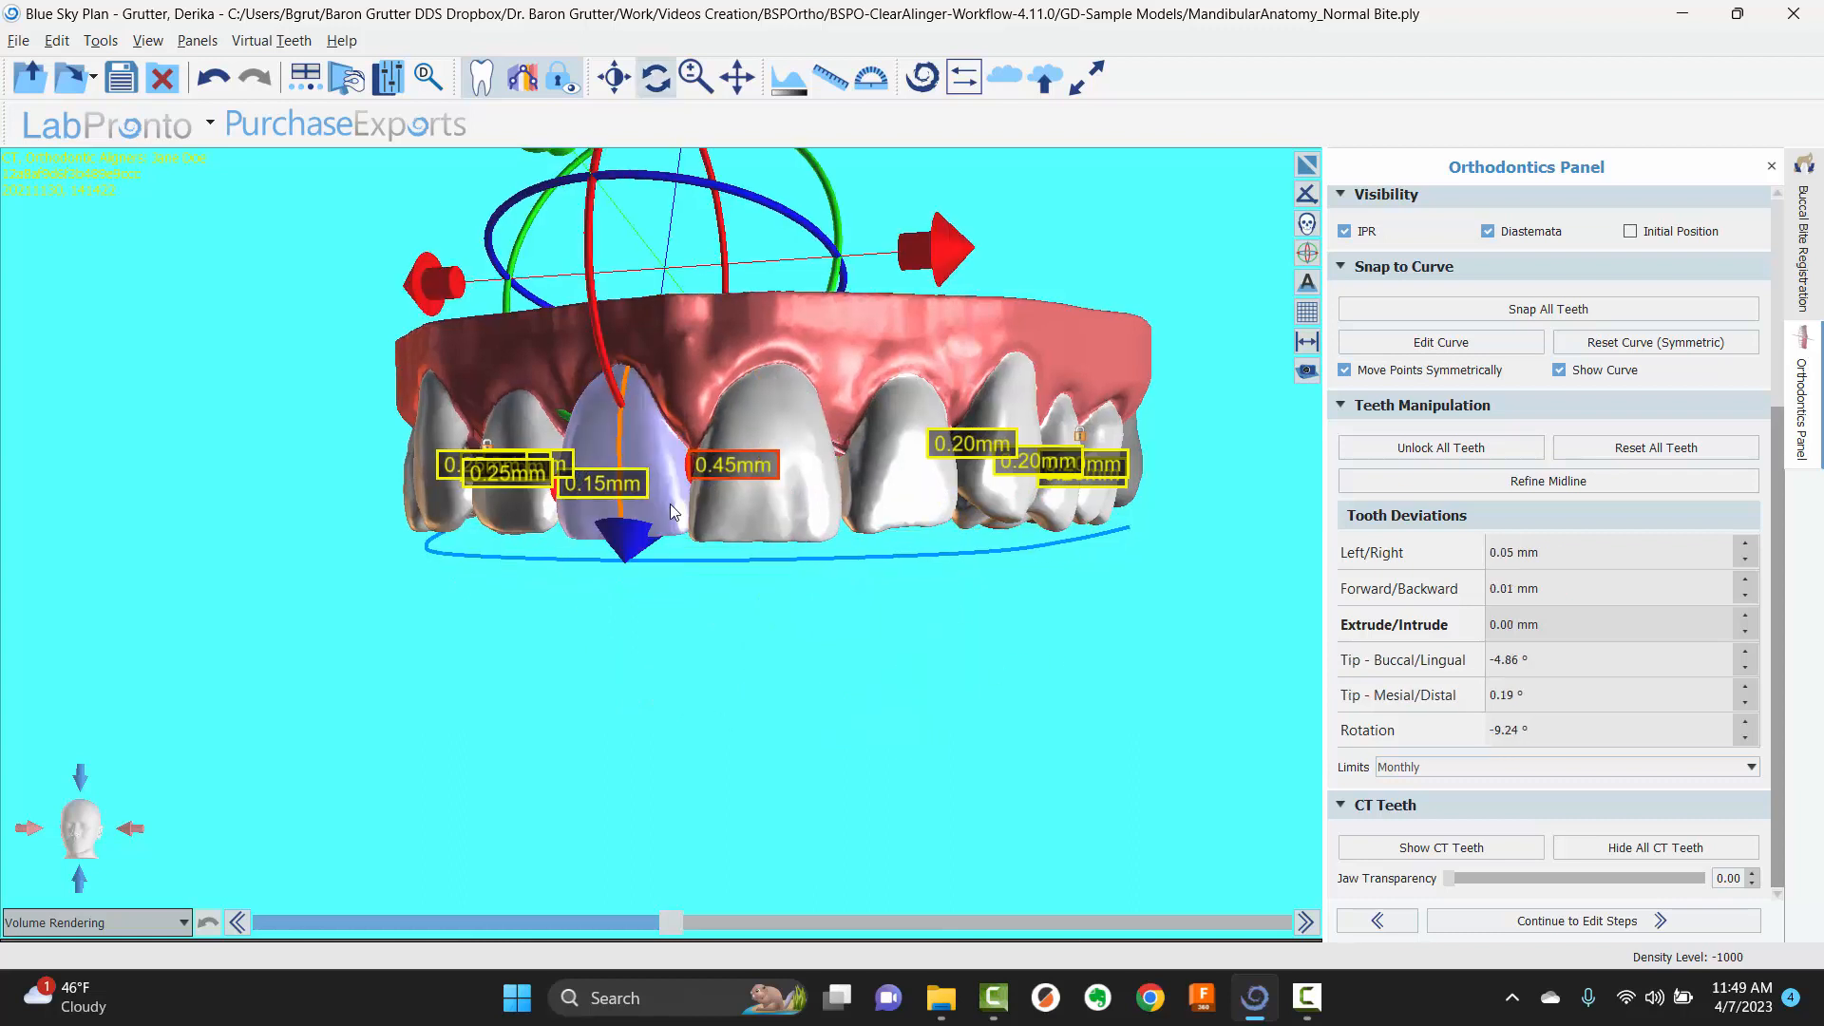
pyautogui.rightClick(672, 518)
pyautogui.click(755, 639)
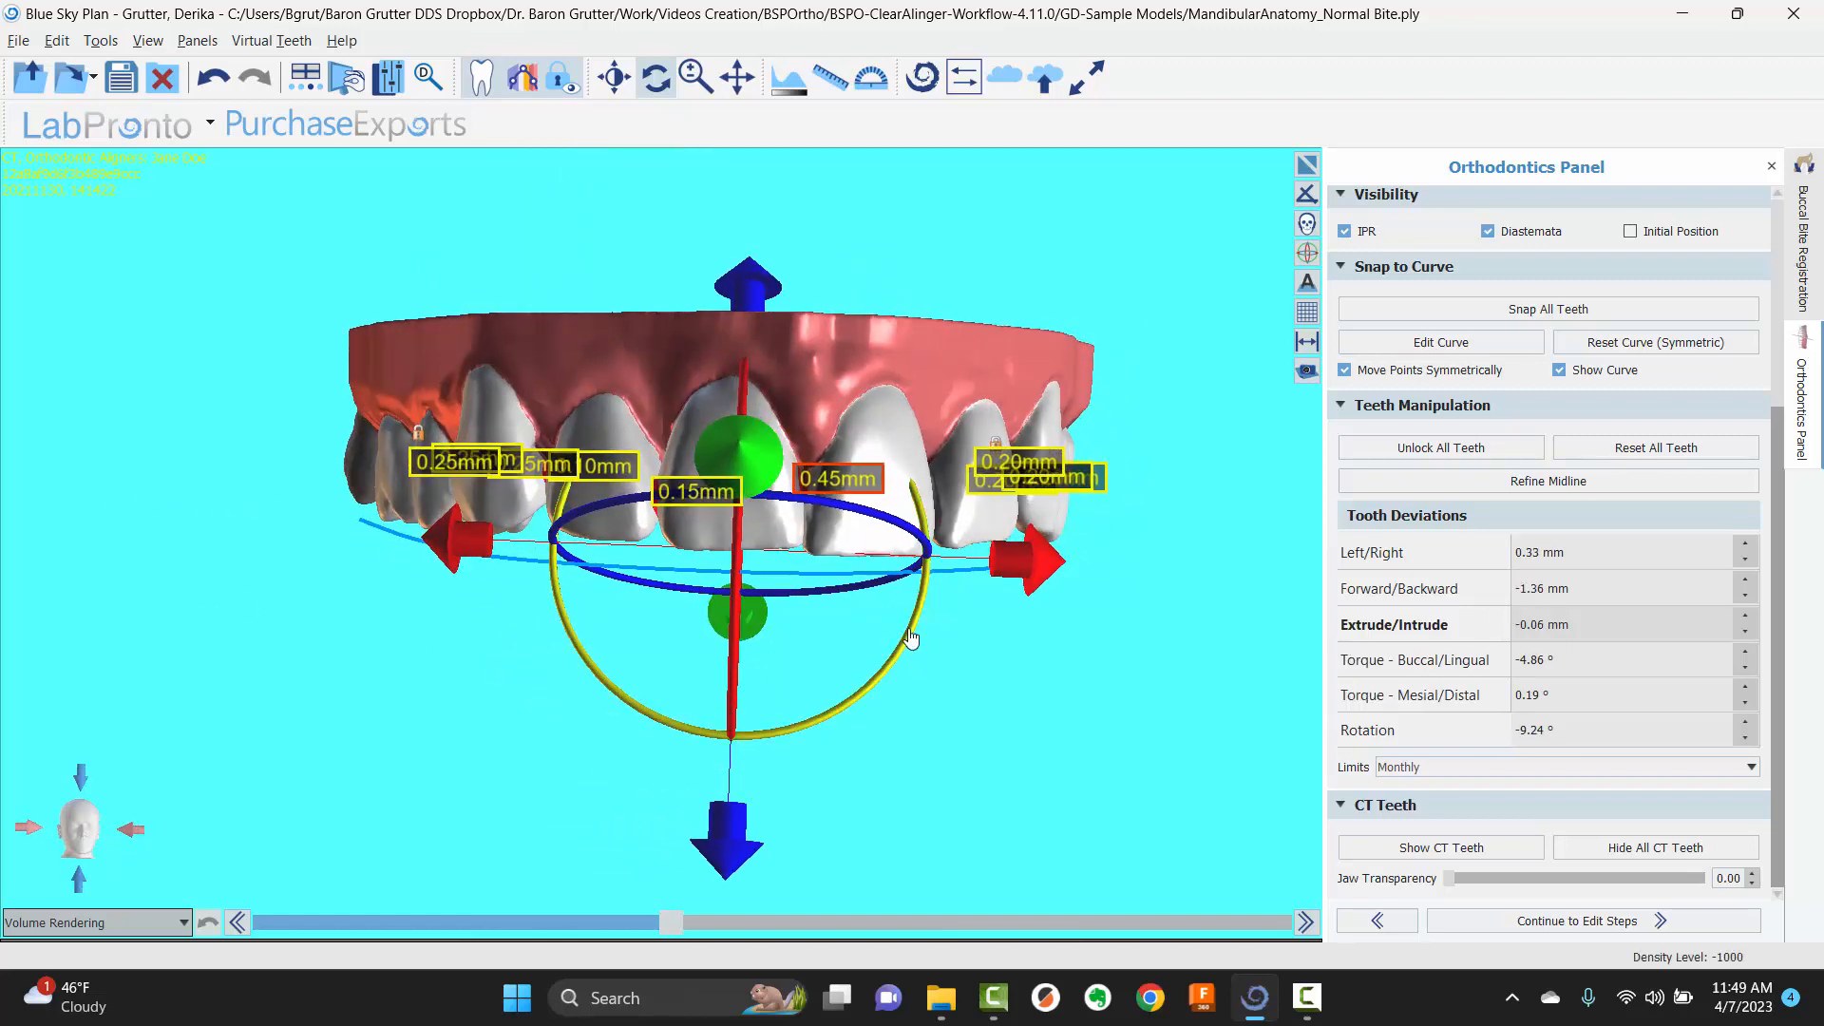
pyautogui.moveTo(908, 635)
pyautogui.mouseDown()
pyautogui.moveTo(909, 651)
pyautogui.moveTo(870, 618)
pyautogui.moveTo(903, 612)
pyautogui.mouseUp()
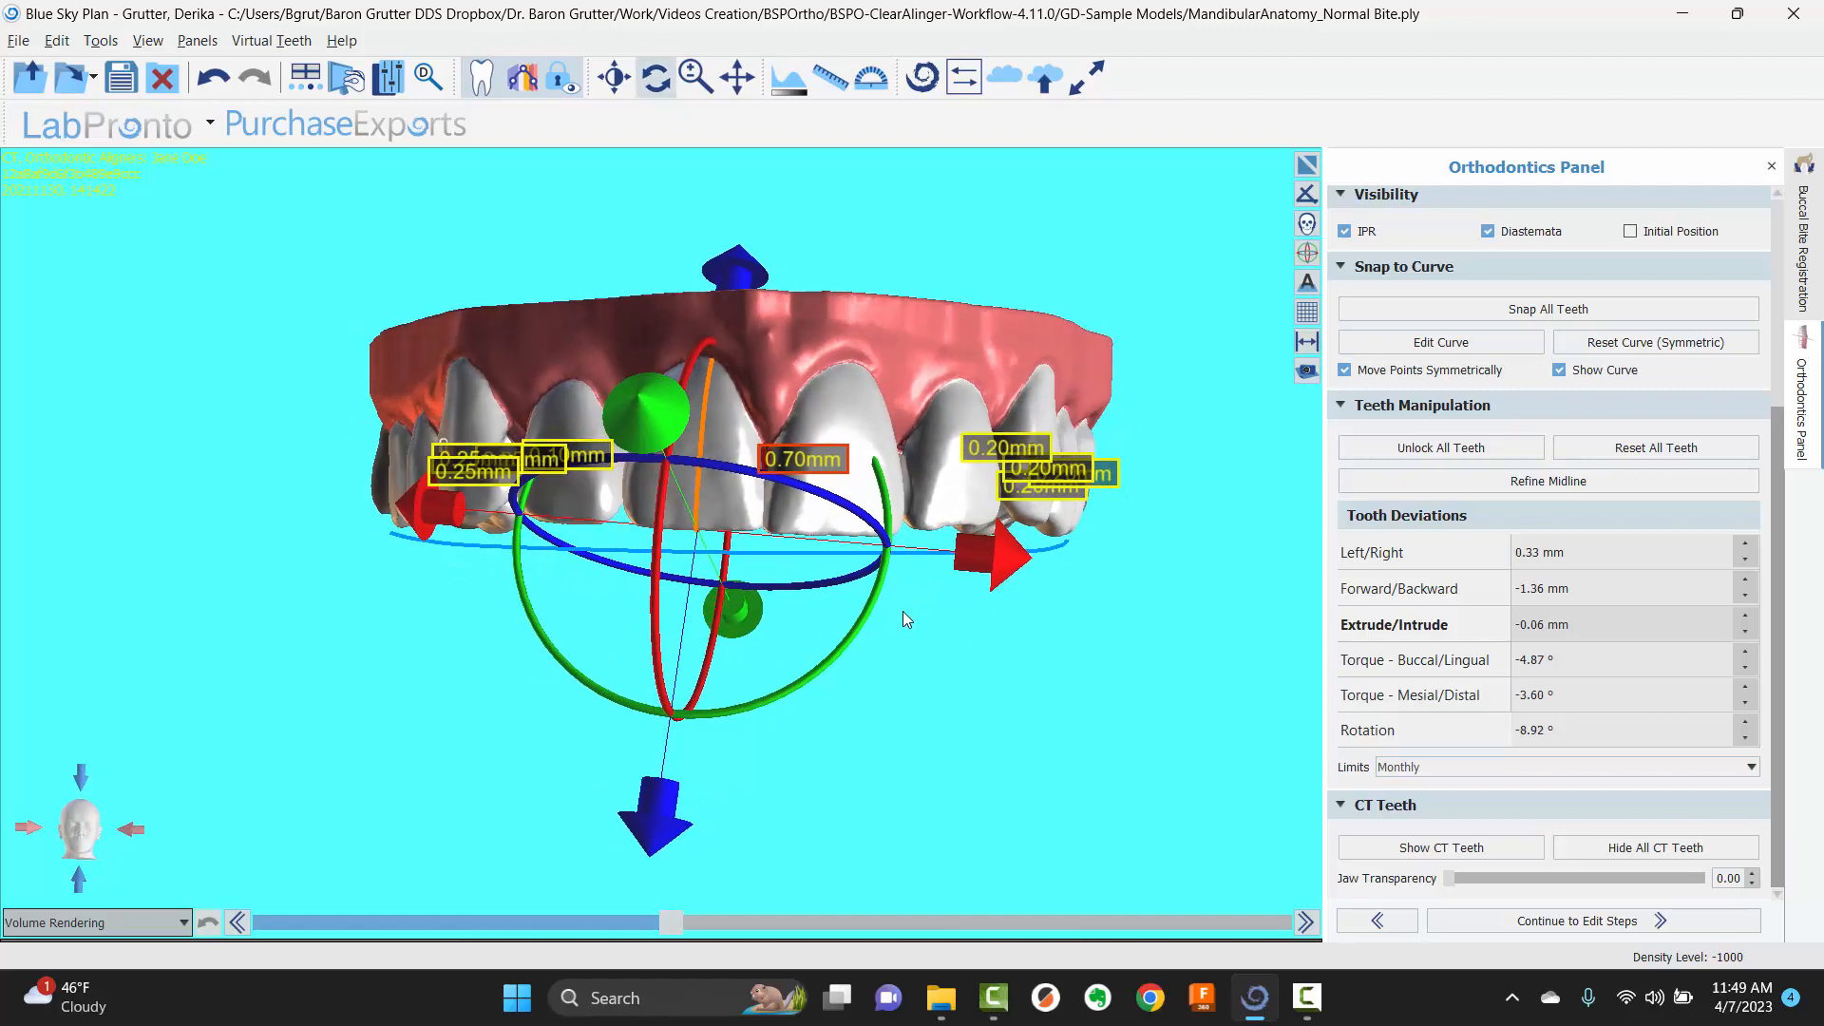
pyautogui.rightClick(743, 505)
pyautogui.click(784, 624)
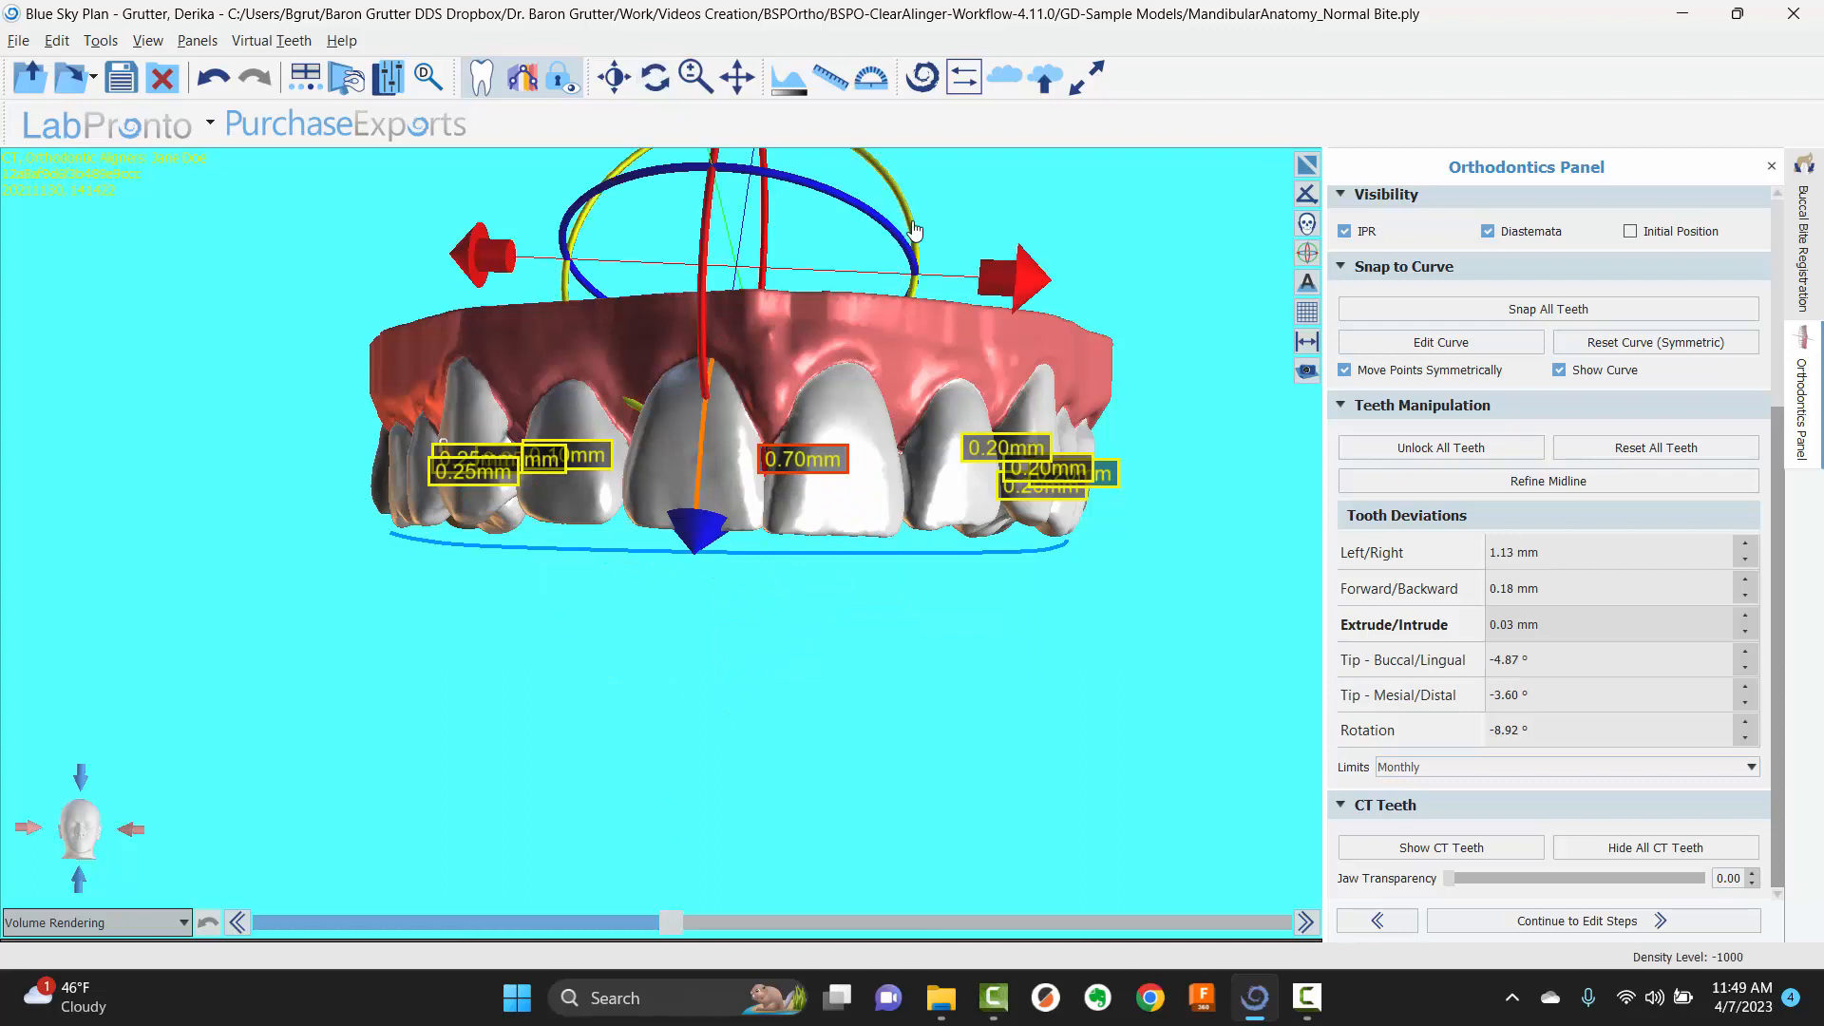
# - Tip the upper right central incisor in the mesial/distal direction to about -4.61°
pyautogui.moveTo(908, 237); pyautogui.dragTo(915, 232)
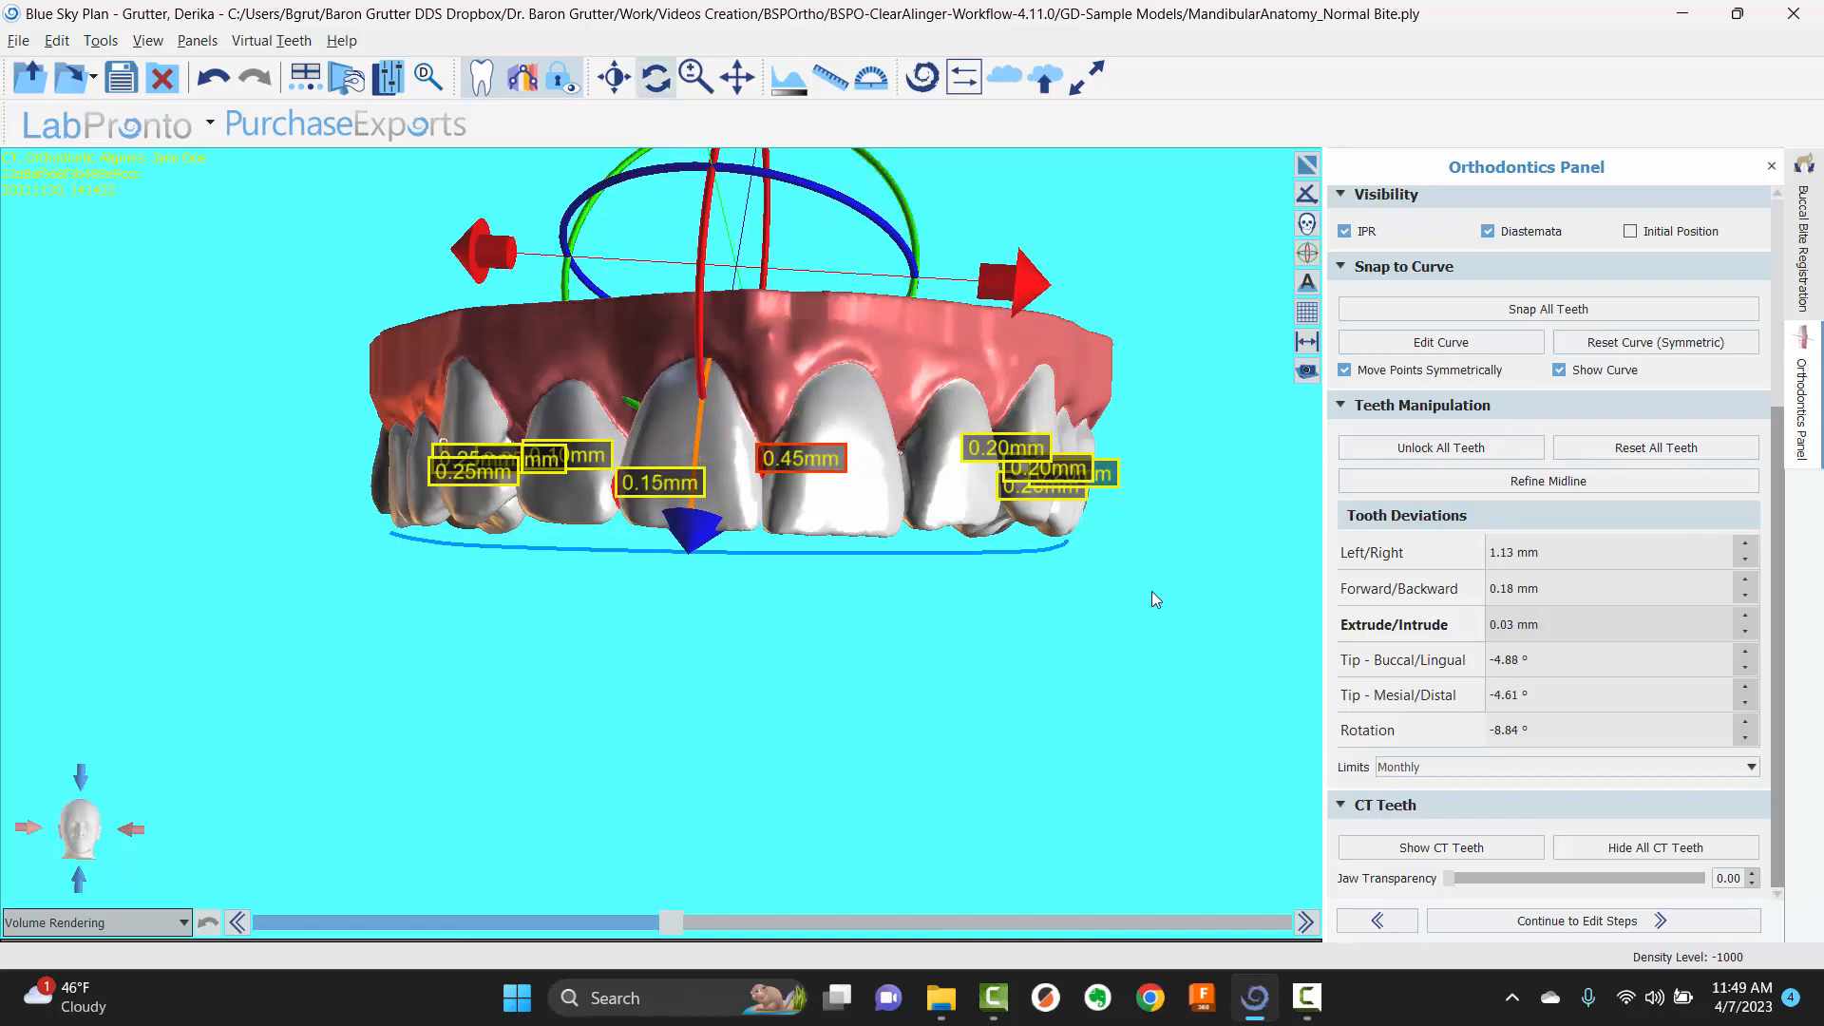
pyautogui.moveTo(1157, 507); pyautogui.dragTo(873, 478)
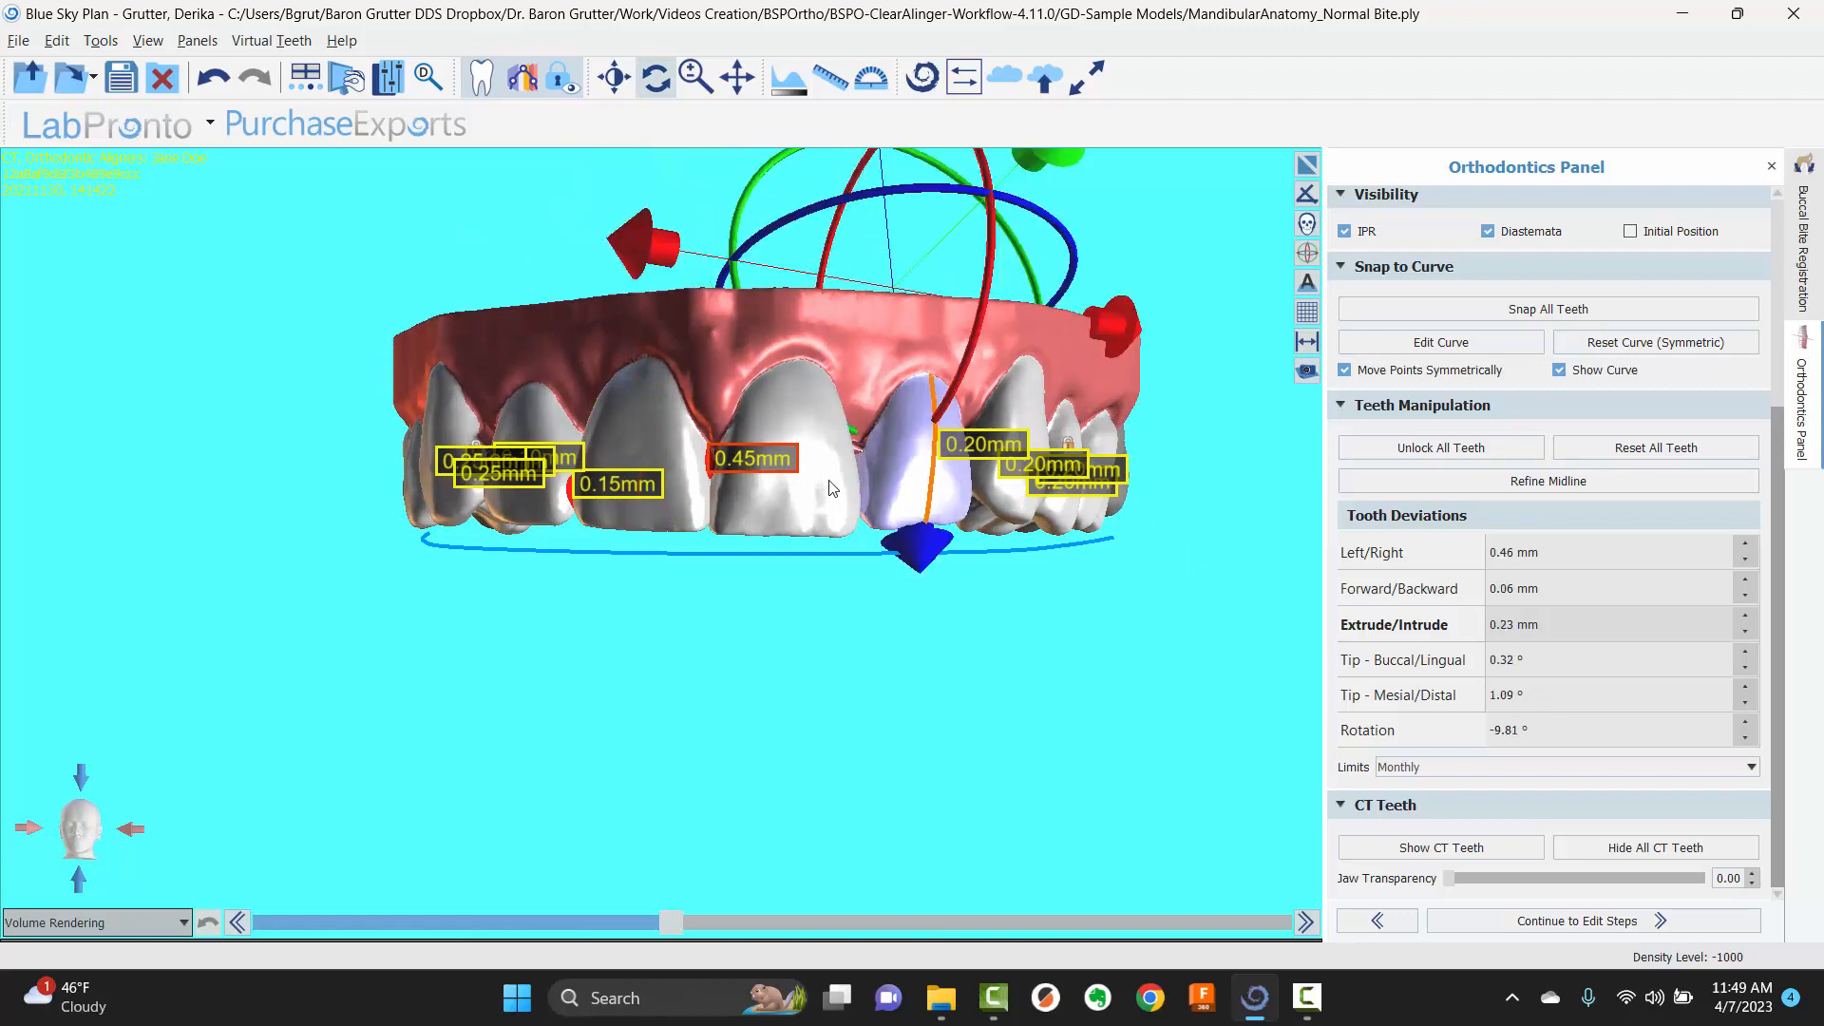
# - Switch the upper left central incisor to tip mode and set its mesial/distal tip to 6.86°
pyautogui.click(834, 486)
pyautogui.rightClick(834, 485)
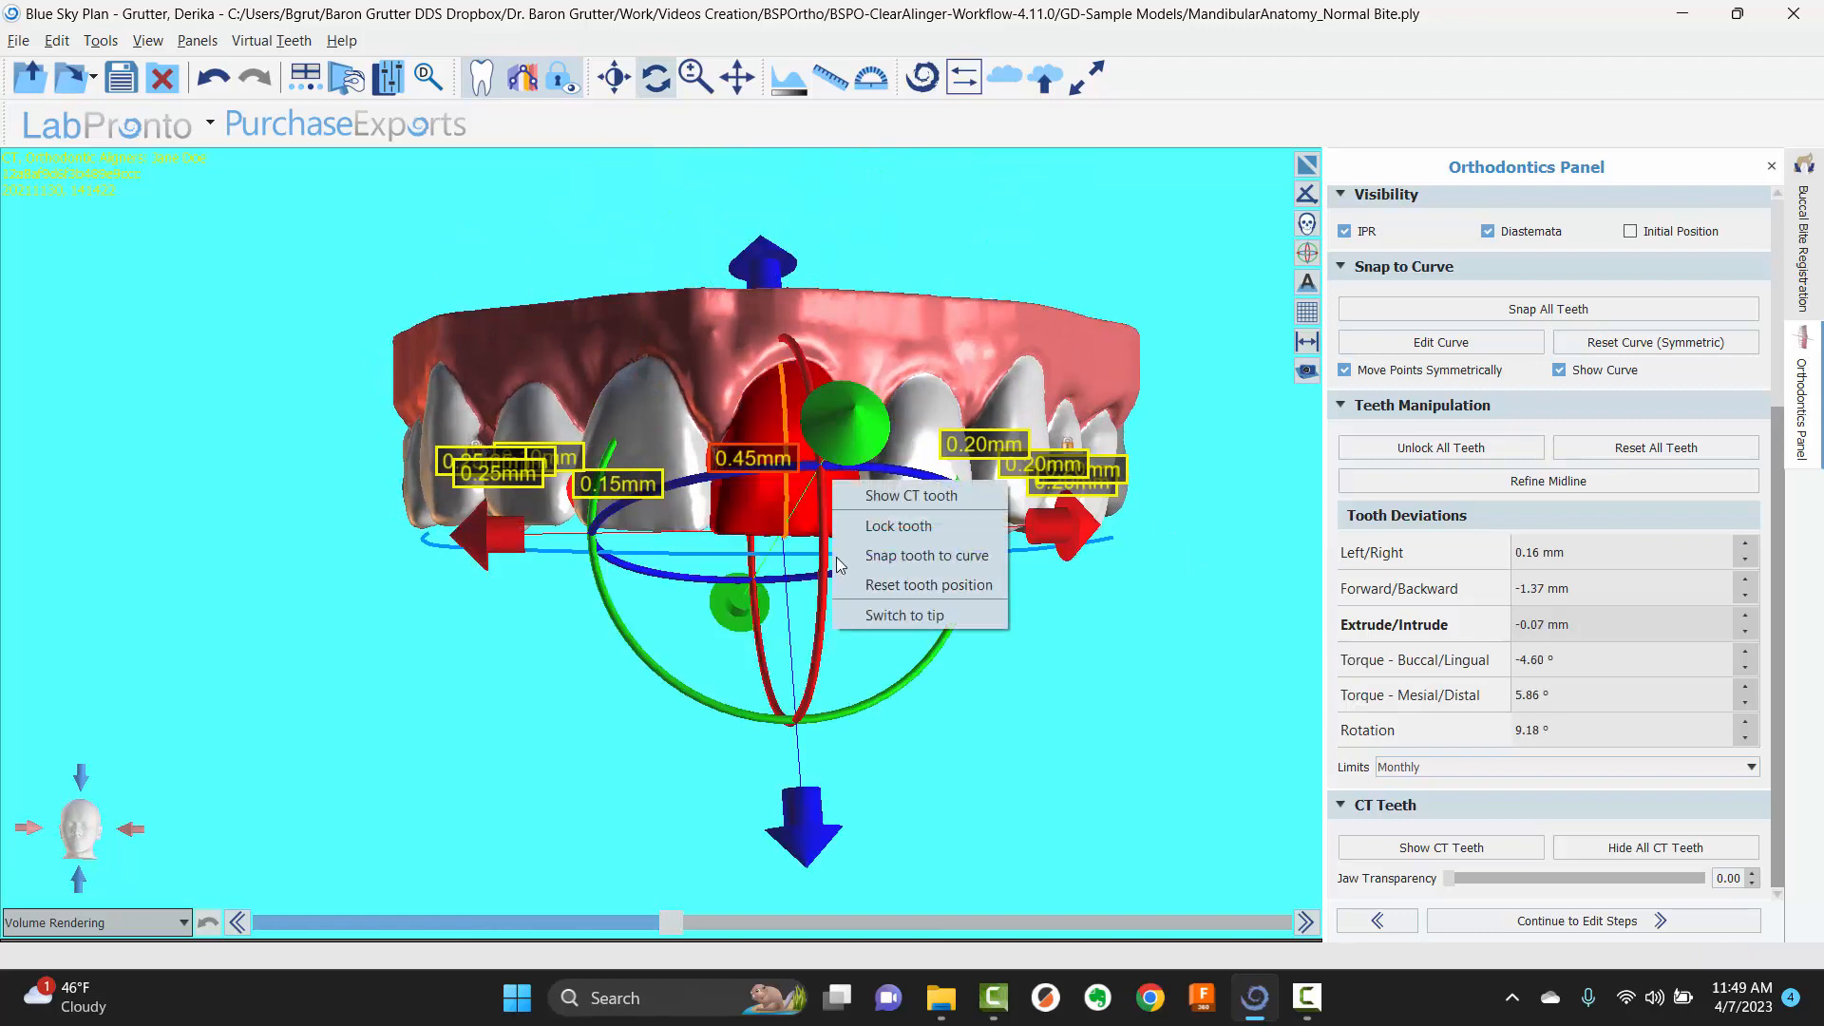
pyautogui.click(859, 617)
pyautogui.click(1620, 694)
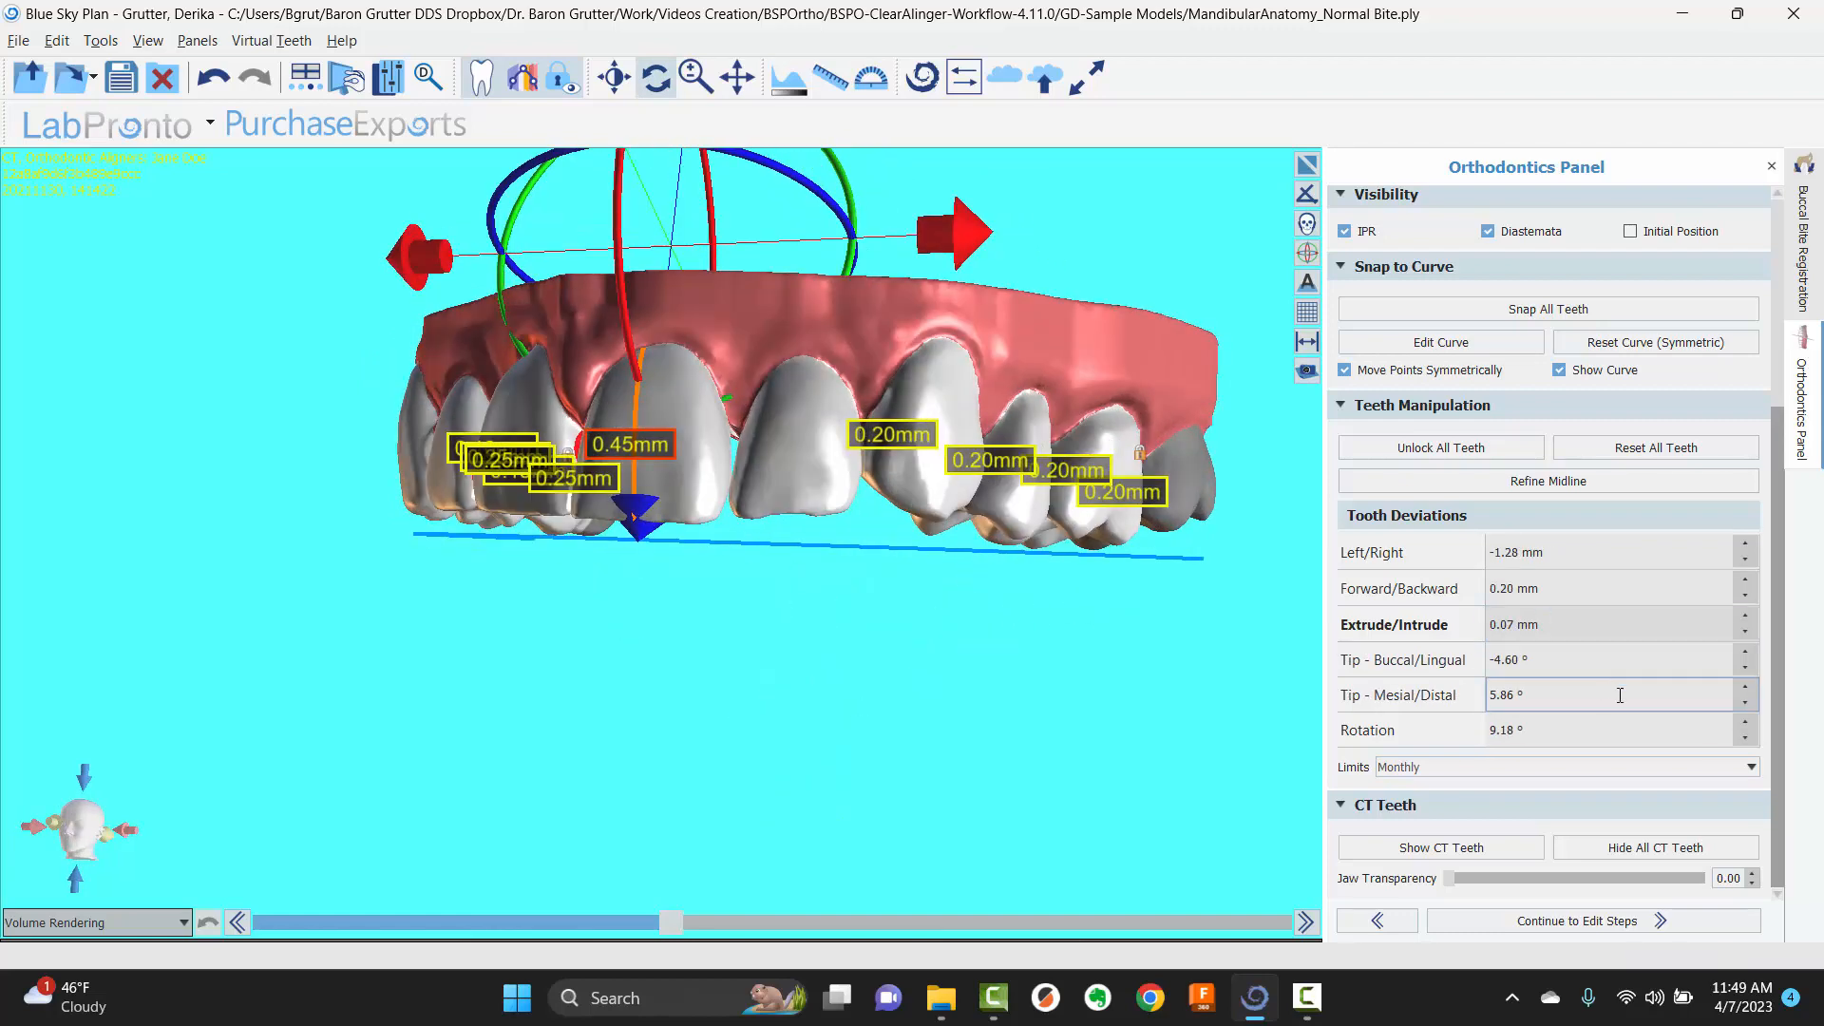
pyautogui.click(1751, 704)
pyautogui.click(1751, 699)
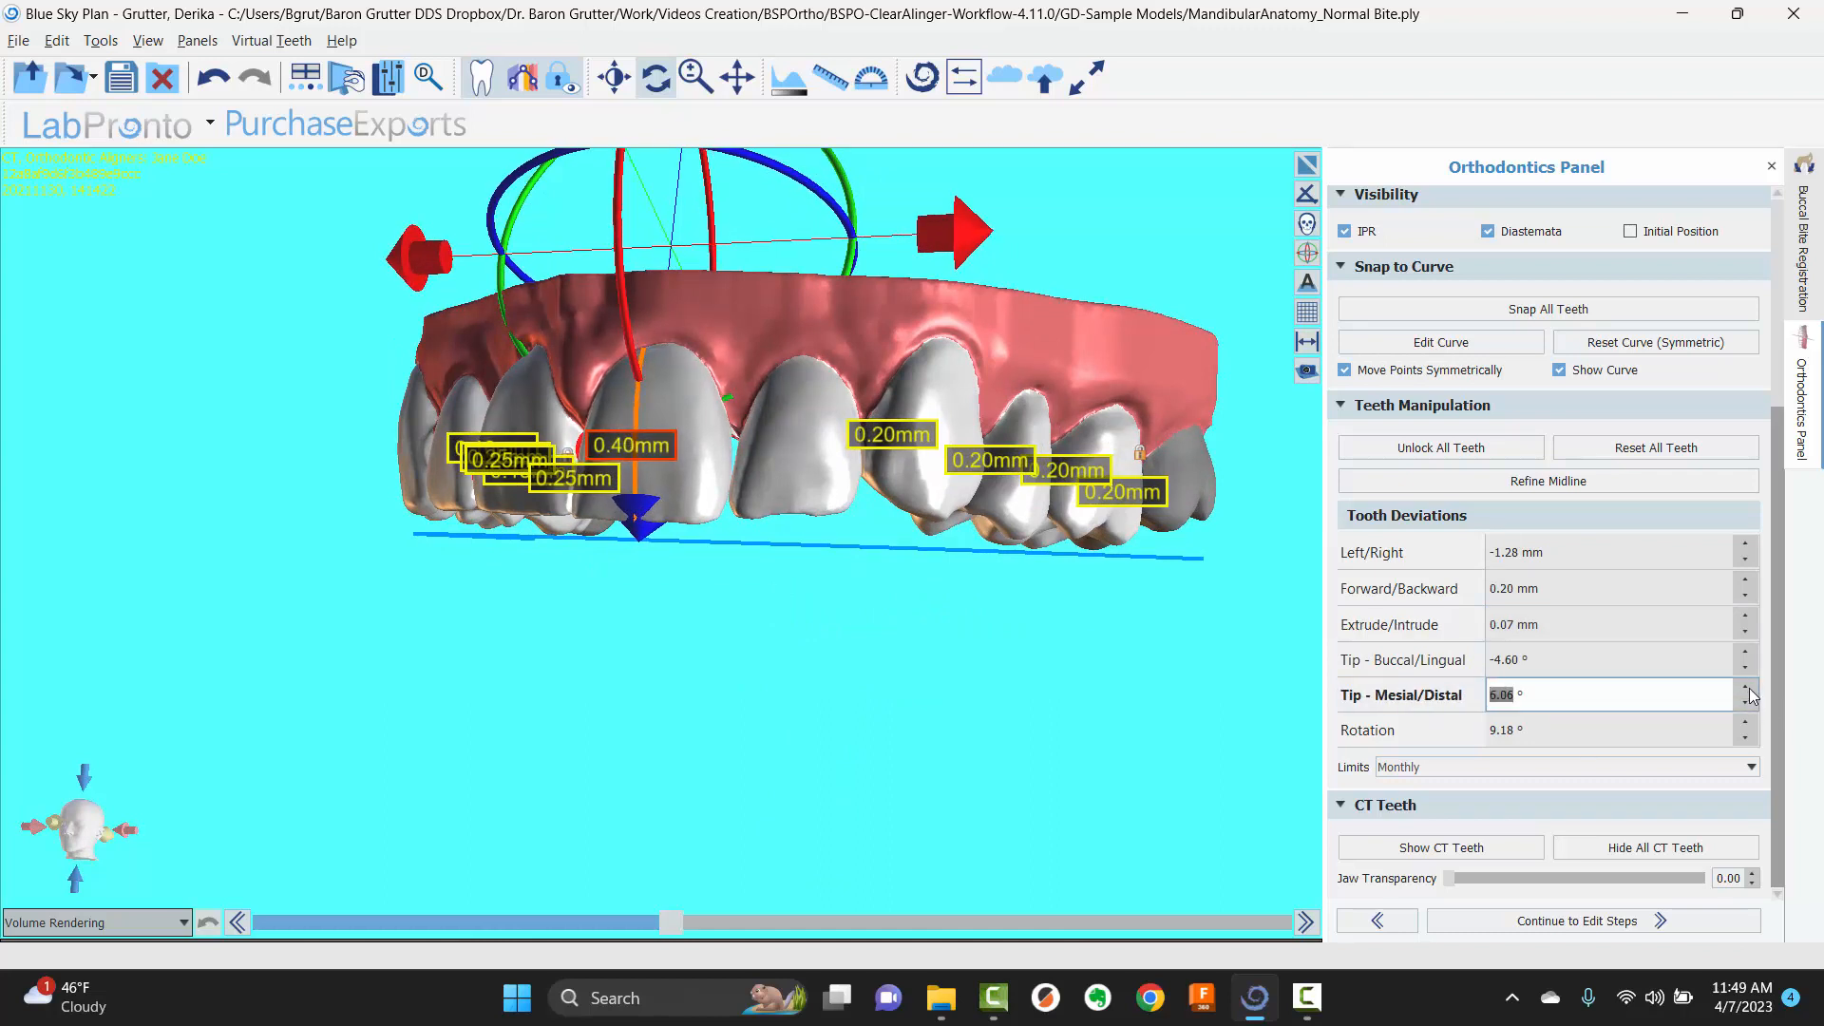
pyautogui.click(1750, 690)
pyautogui.click(1751, 691)
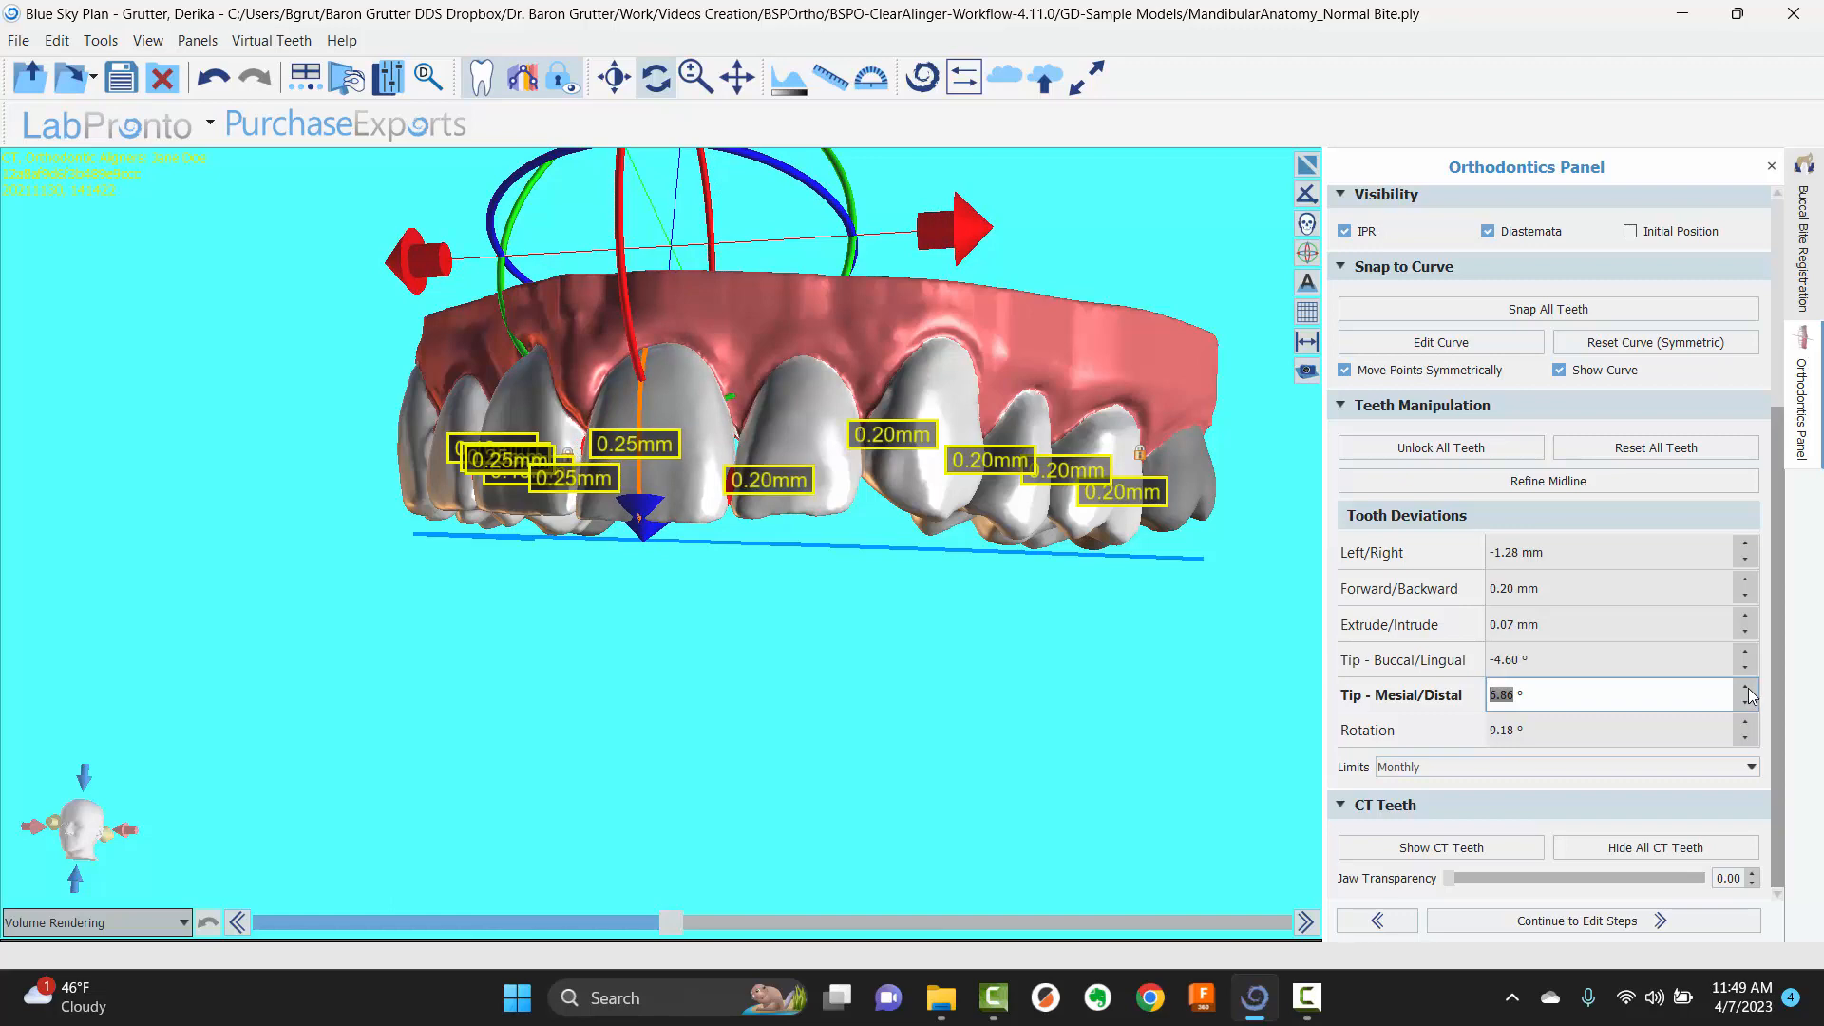
pyautogui.moveTo(760, 670)
pyautogui.mouseDown()
pyautogui.moveTo(1020, 665)
pyautogui.moveTo(779, 728)
pyautogui.moveTo(788, 687)
pyautogui.mouseUp()
# - Set the extrusion of the upper right central incisor to 0.23 mm
pyautogui.click(661, 535)
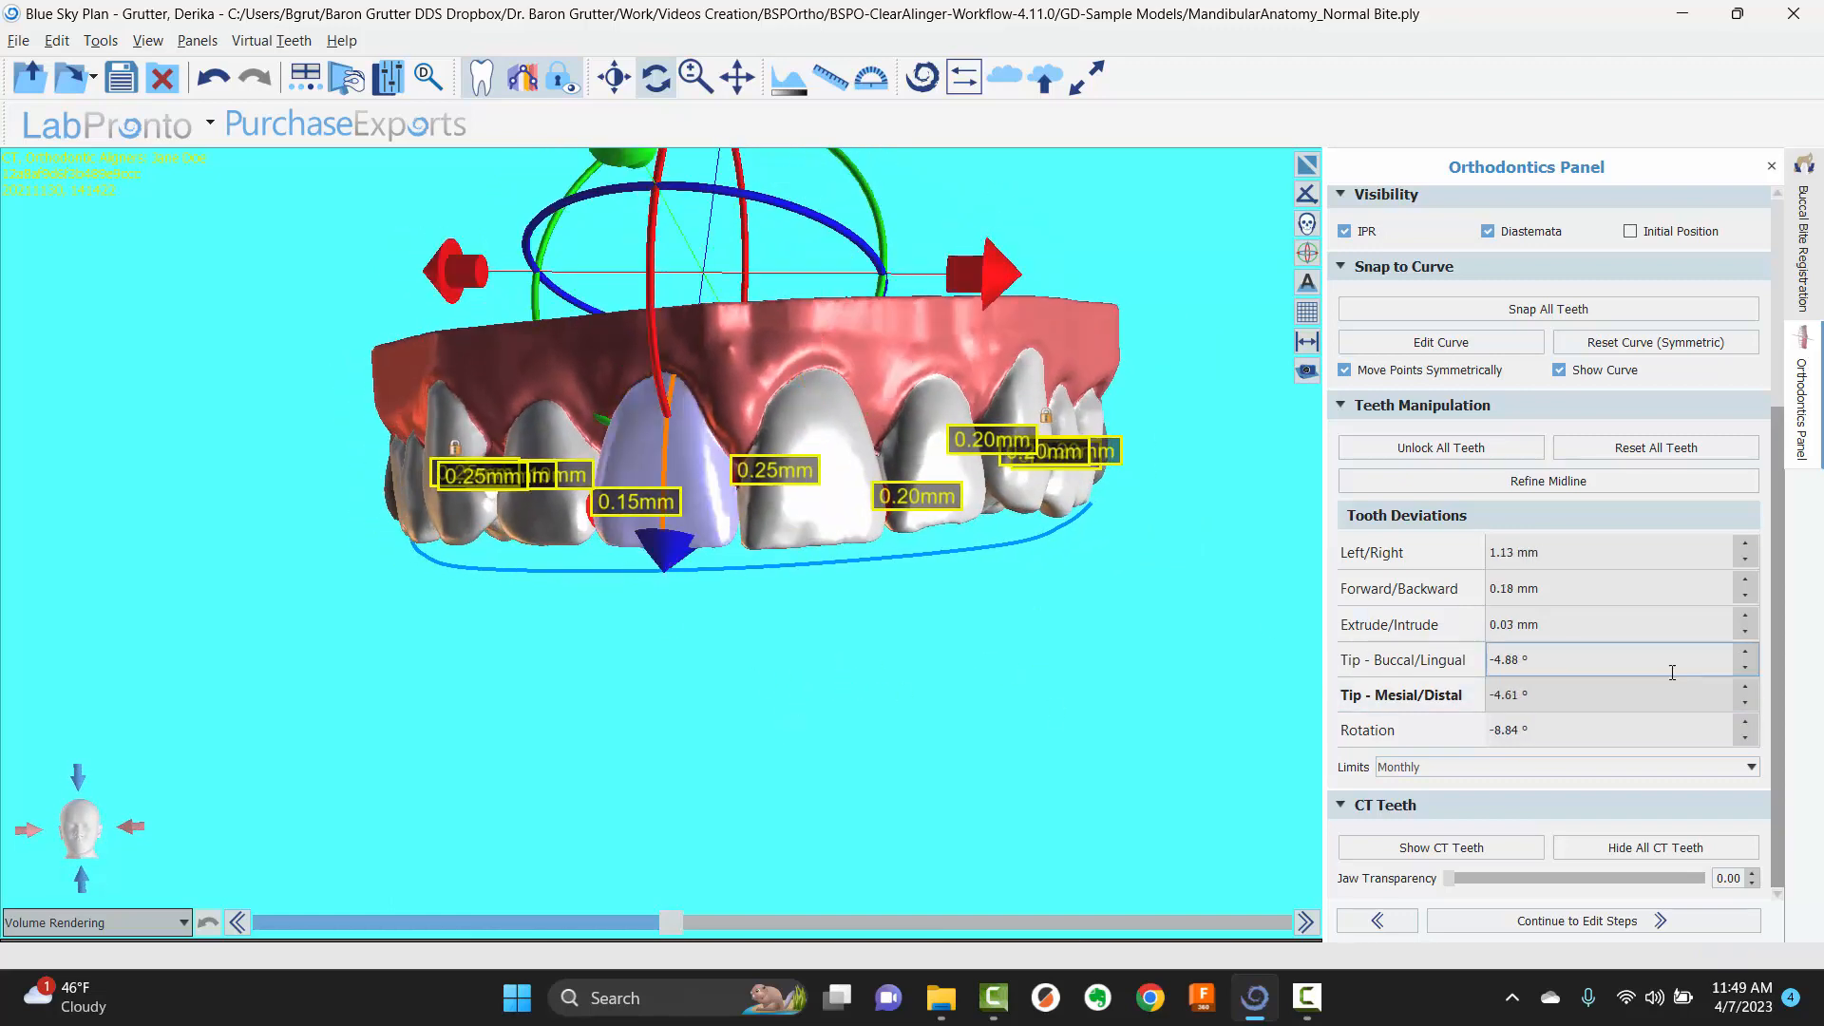
pyautogui.click(1746, 618)
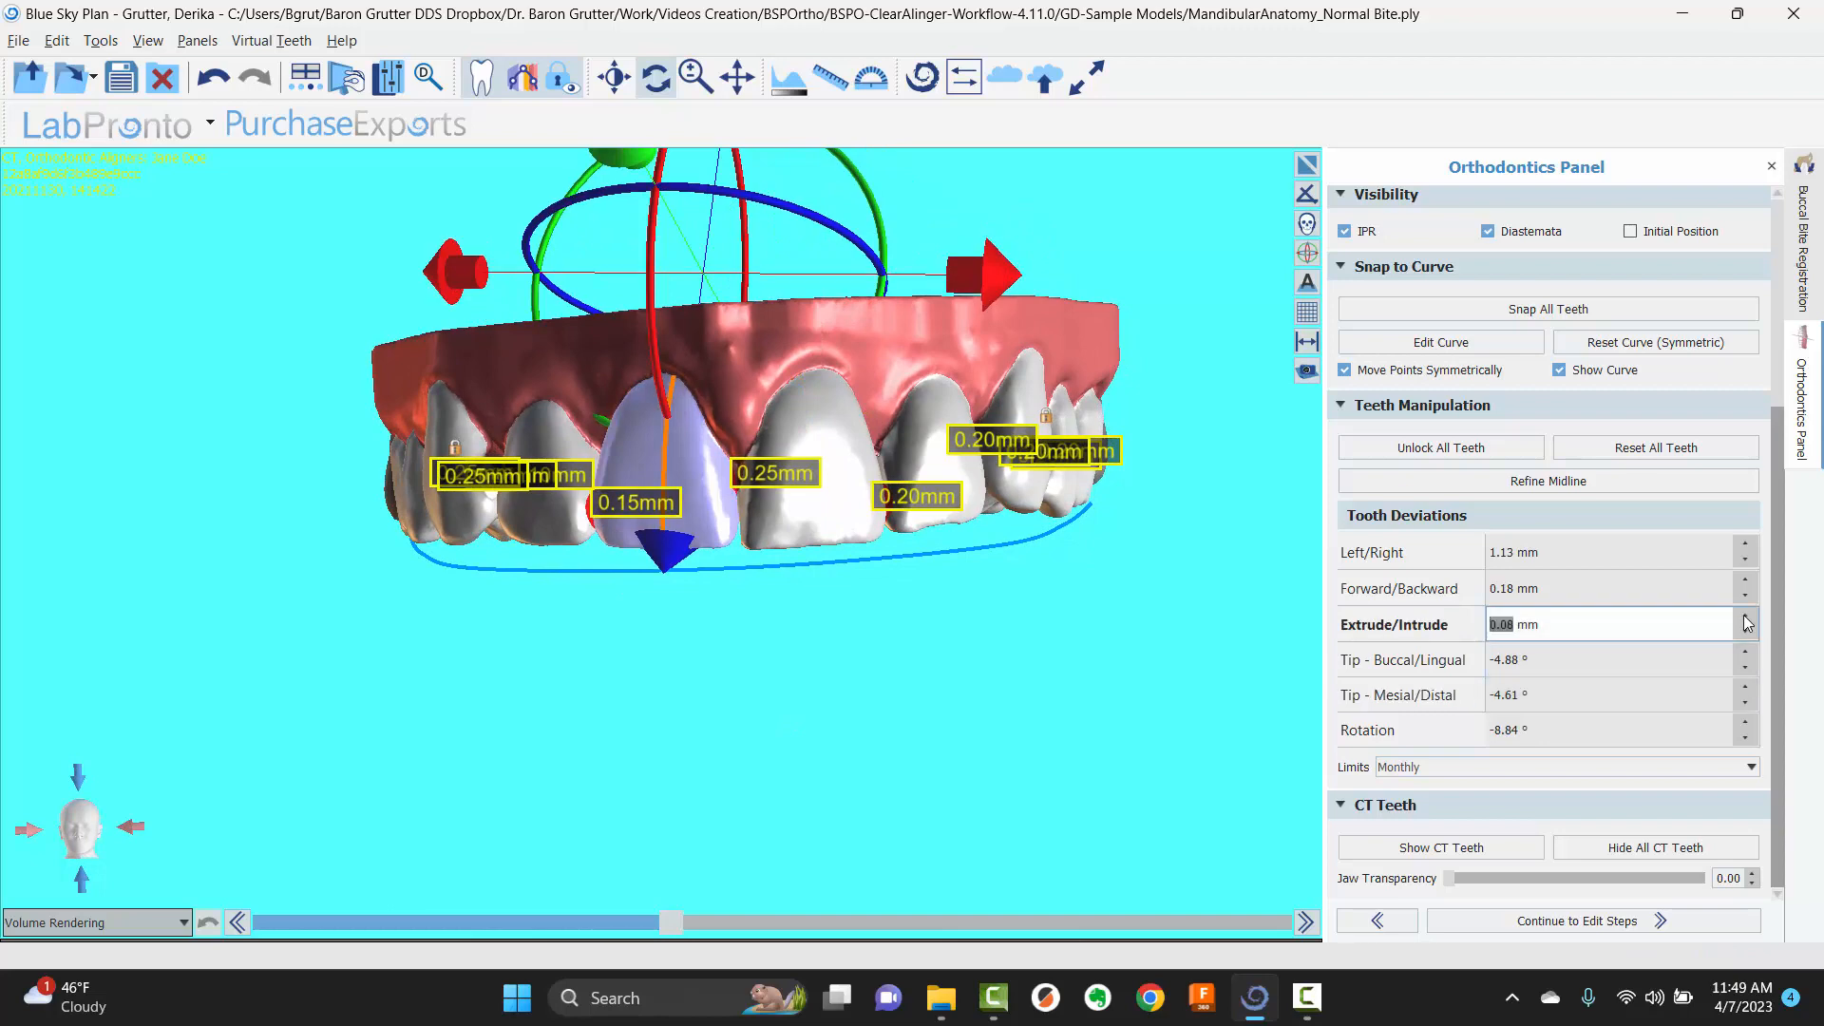
pyautogui.click(1745, 618)
pyautogui.click(1746, 617)
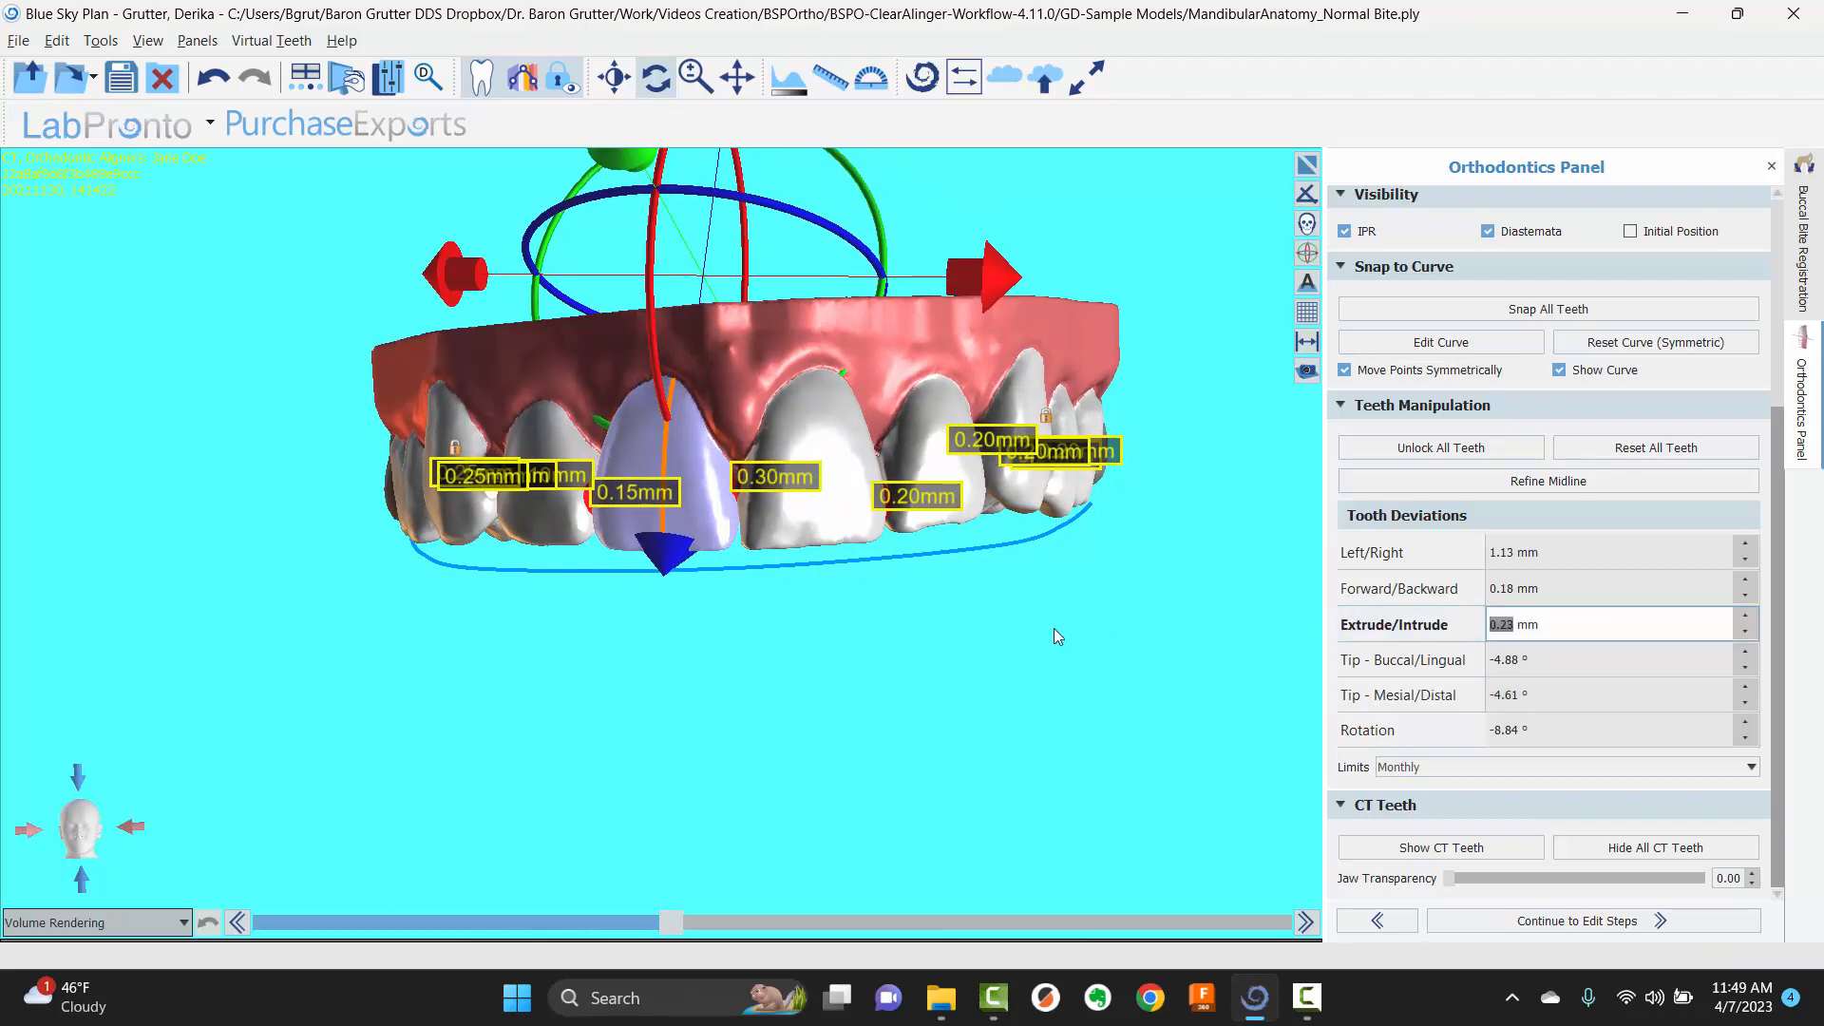
pyautogui.moveTo(1053, 629); pyautogui.dragTo(848, 510)
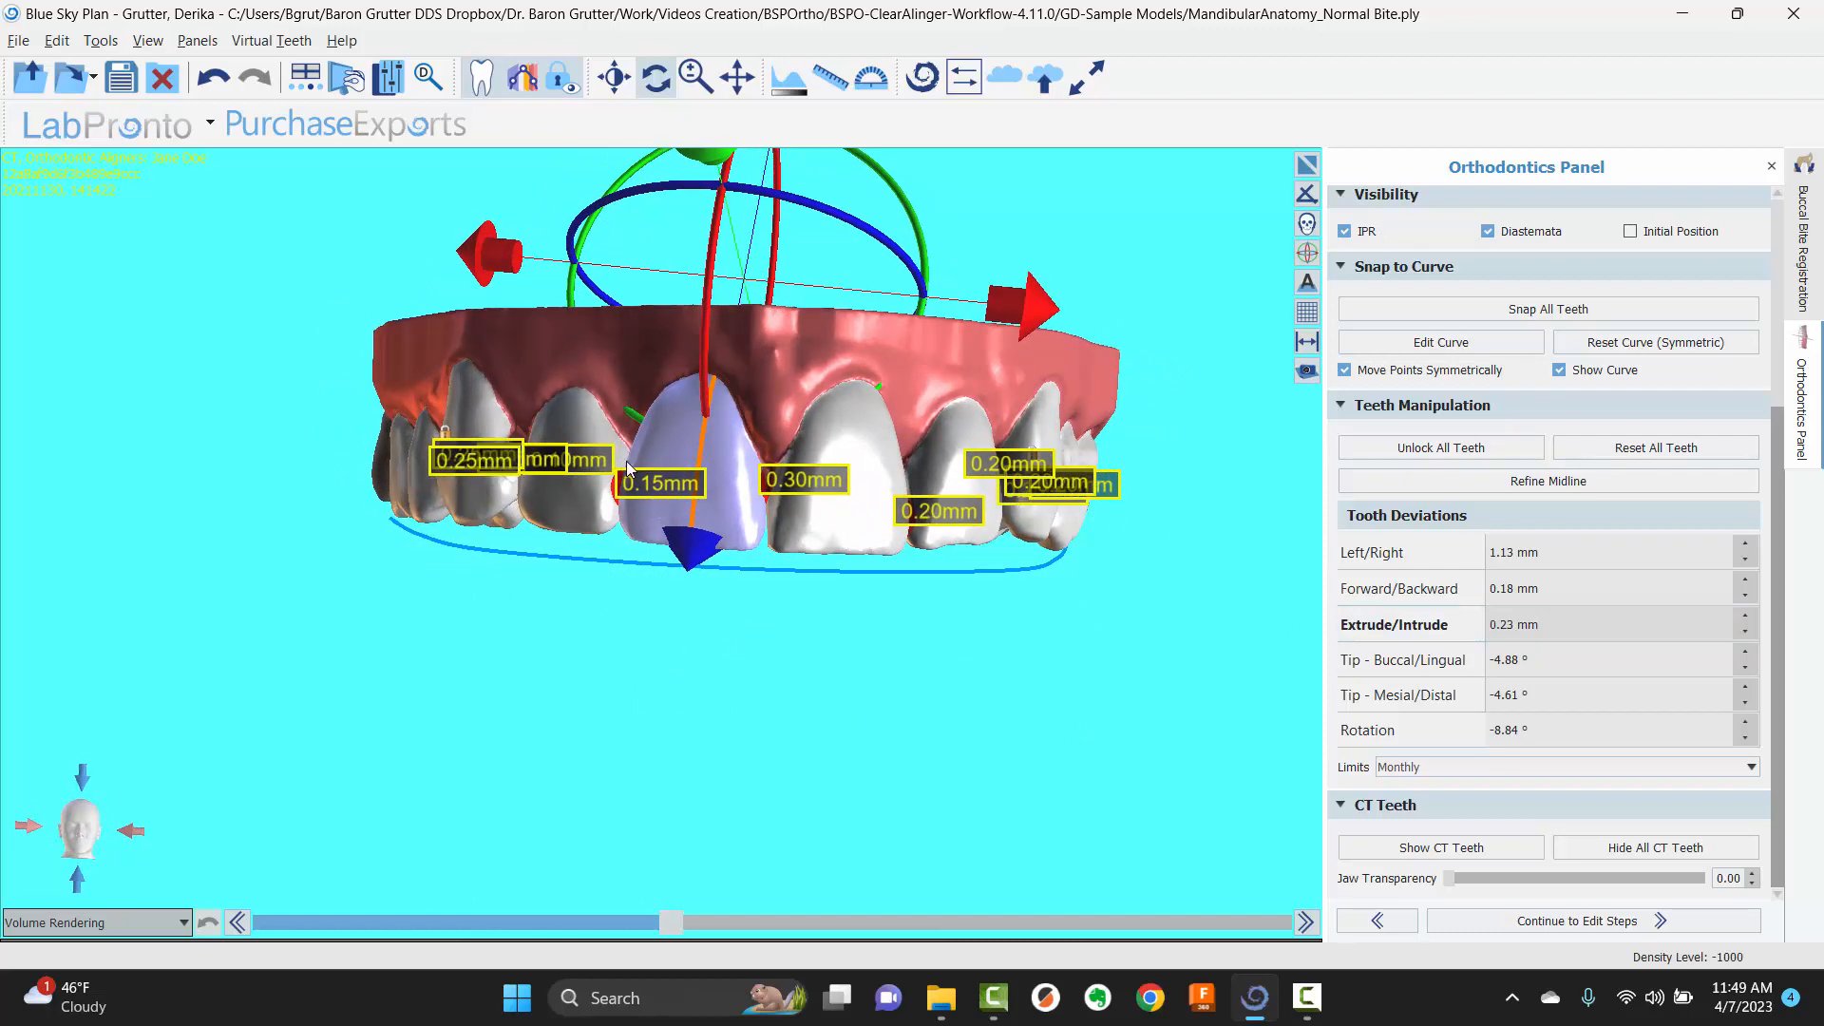
# - Set the mesial/distal tip of the upper right central incisor to -4.71°
pyautogui.moveTo(891, 595); pyautogui.dragTo(802, 544)
pyautogui.moveTo(648, 615); pyautogui.dragTo(770, 606)
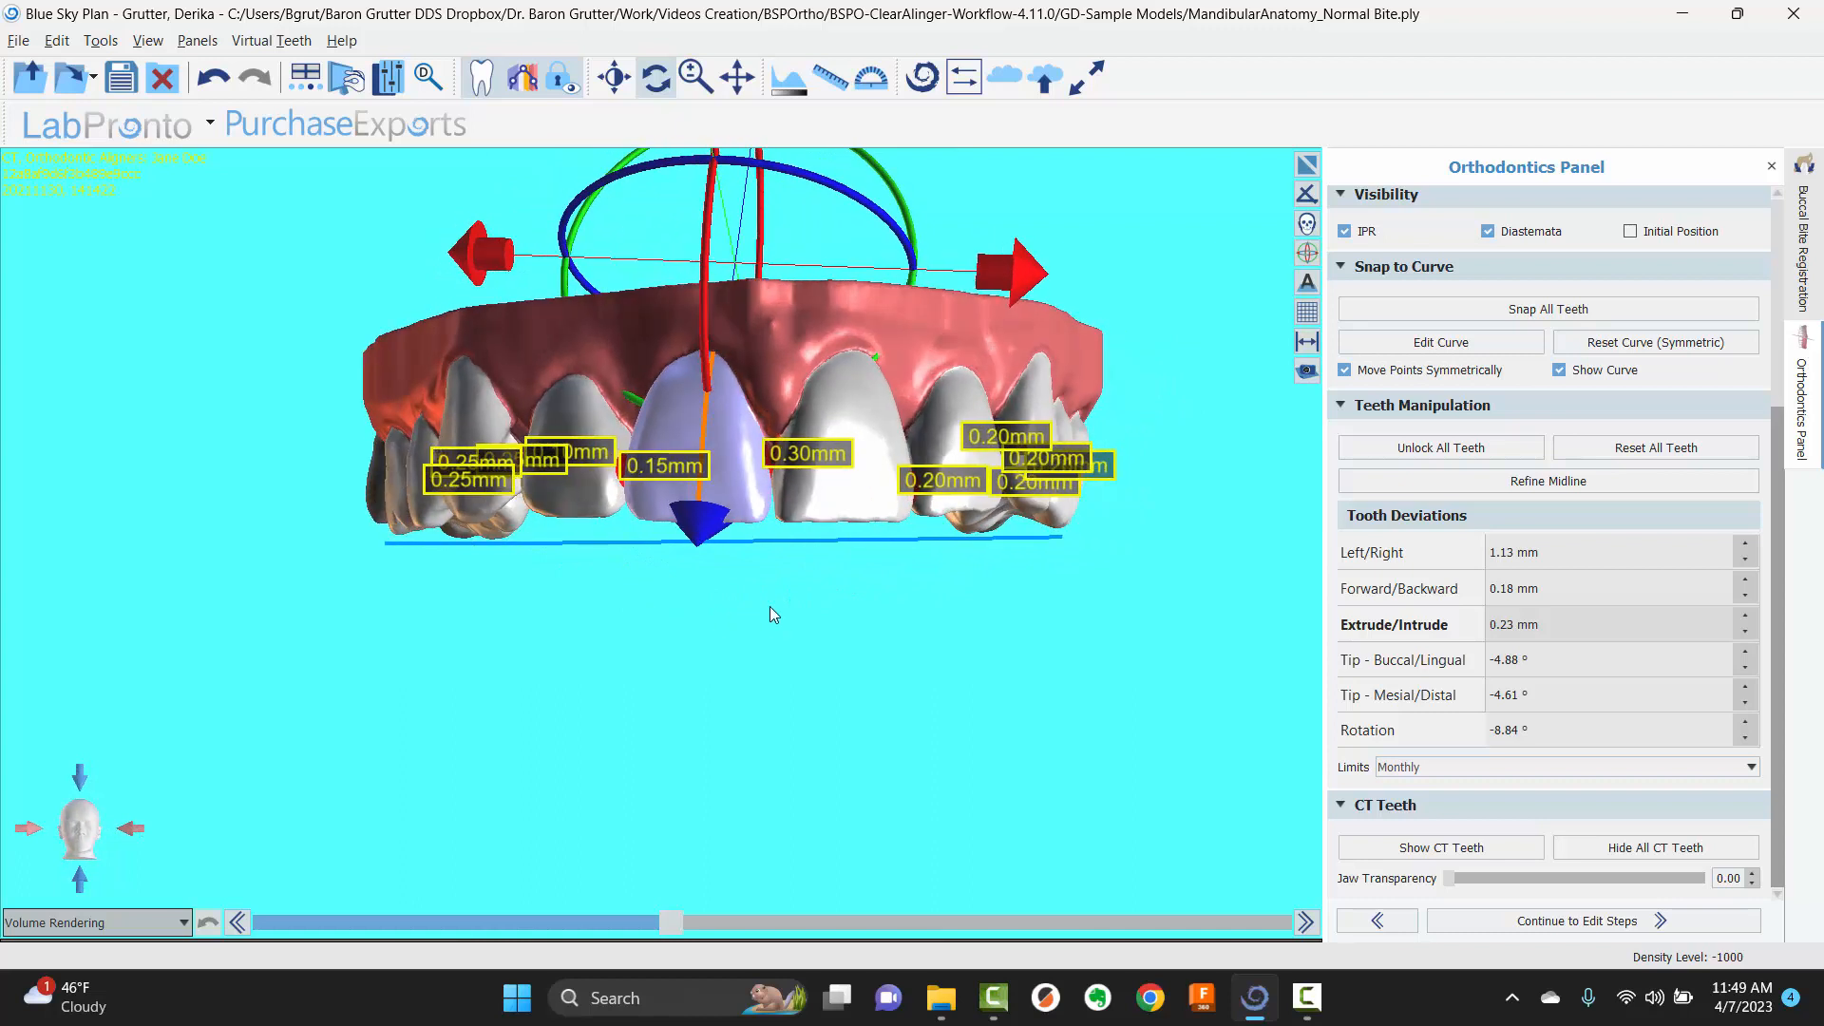
pyautogui.click(1745, 688)
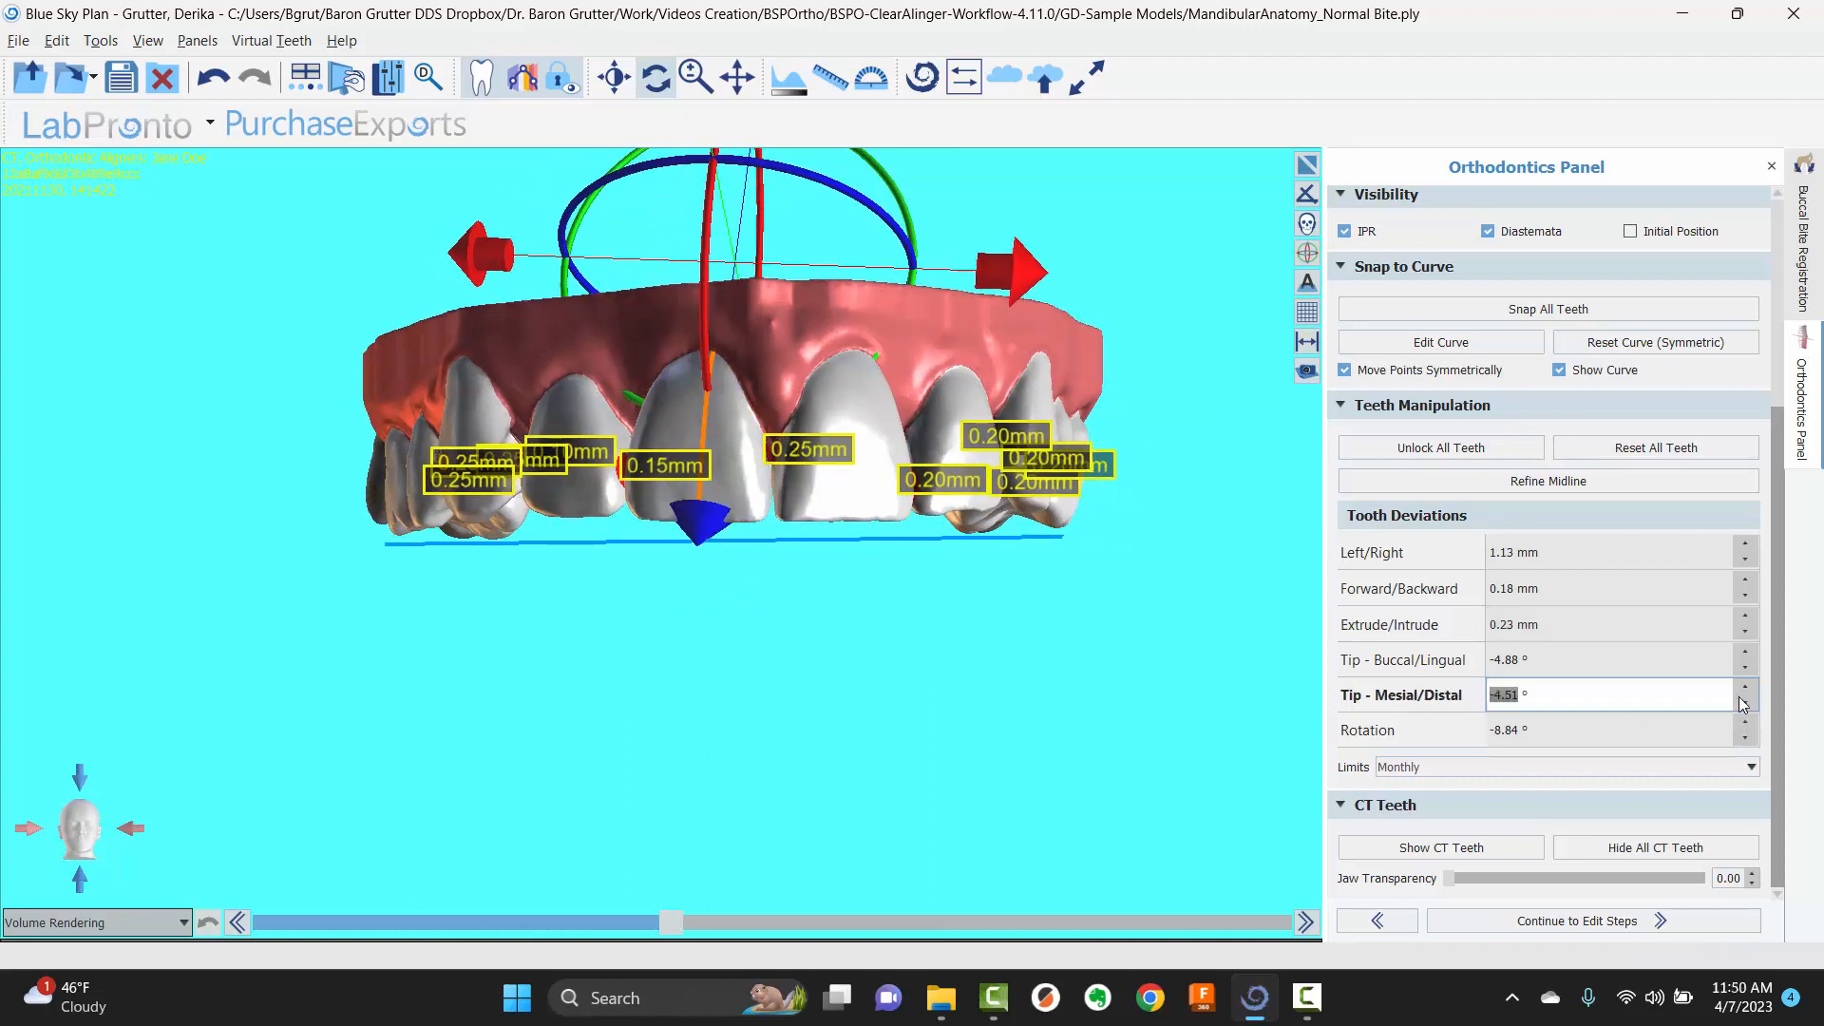
pyautogui.click(1745, 703)
pyautogui.click(1745, 703)
pyautogui.moveTo(975, 492); pyautogui.dragTo(1212, 681)
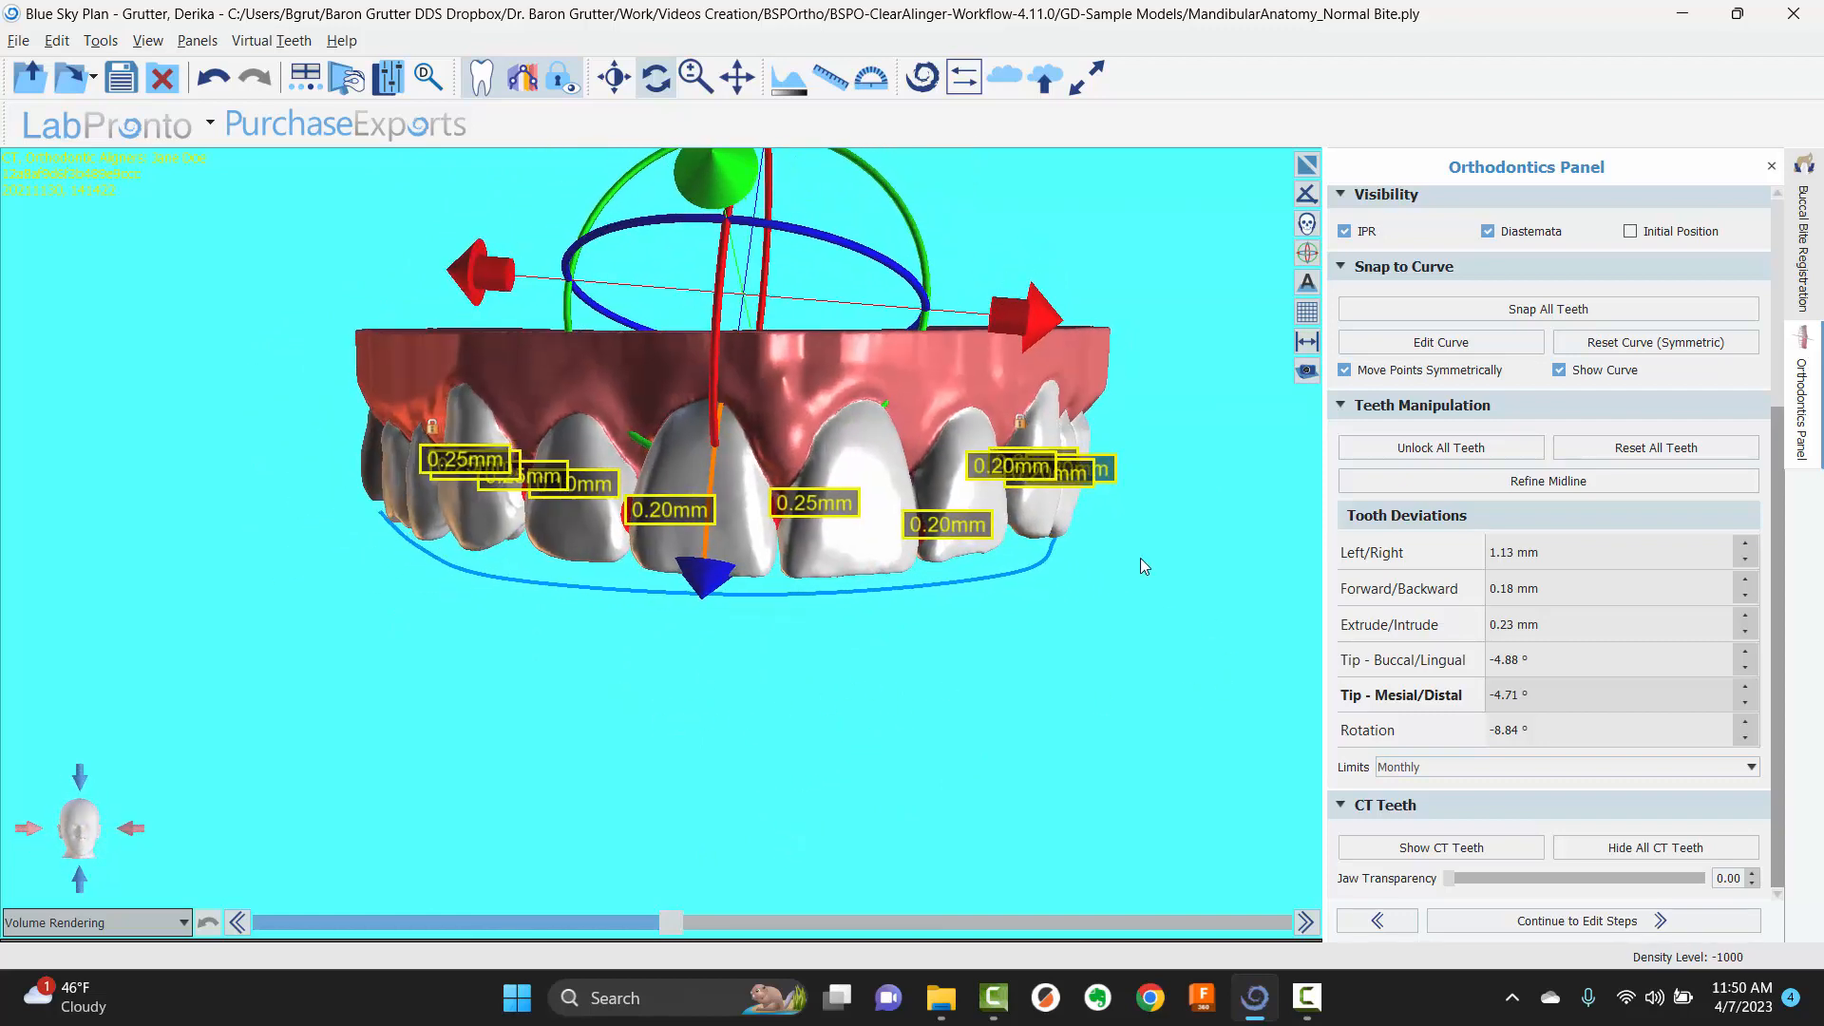
# - Make the mandible the active jaw for tooth positioning
pyautogui.moveTo(1140, 566); pyautogui.dragTo(912, 608)
pyautogui.scroll(2, 1590, 340)
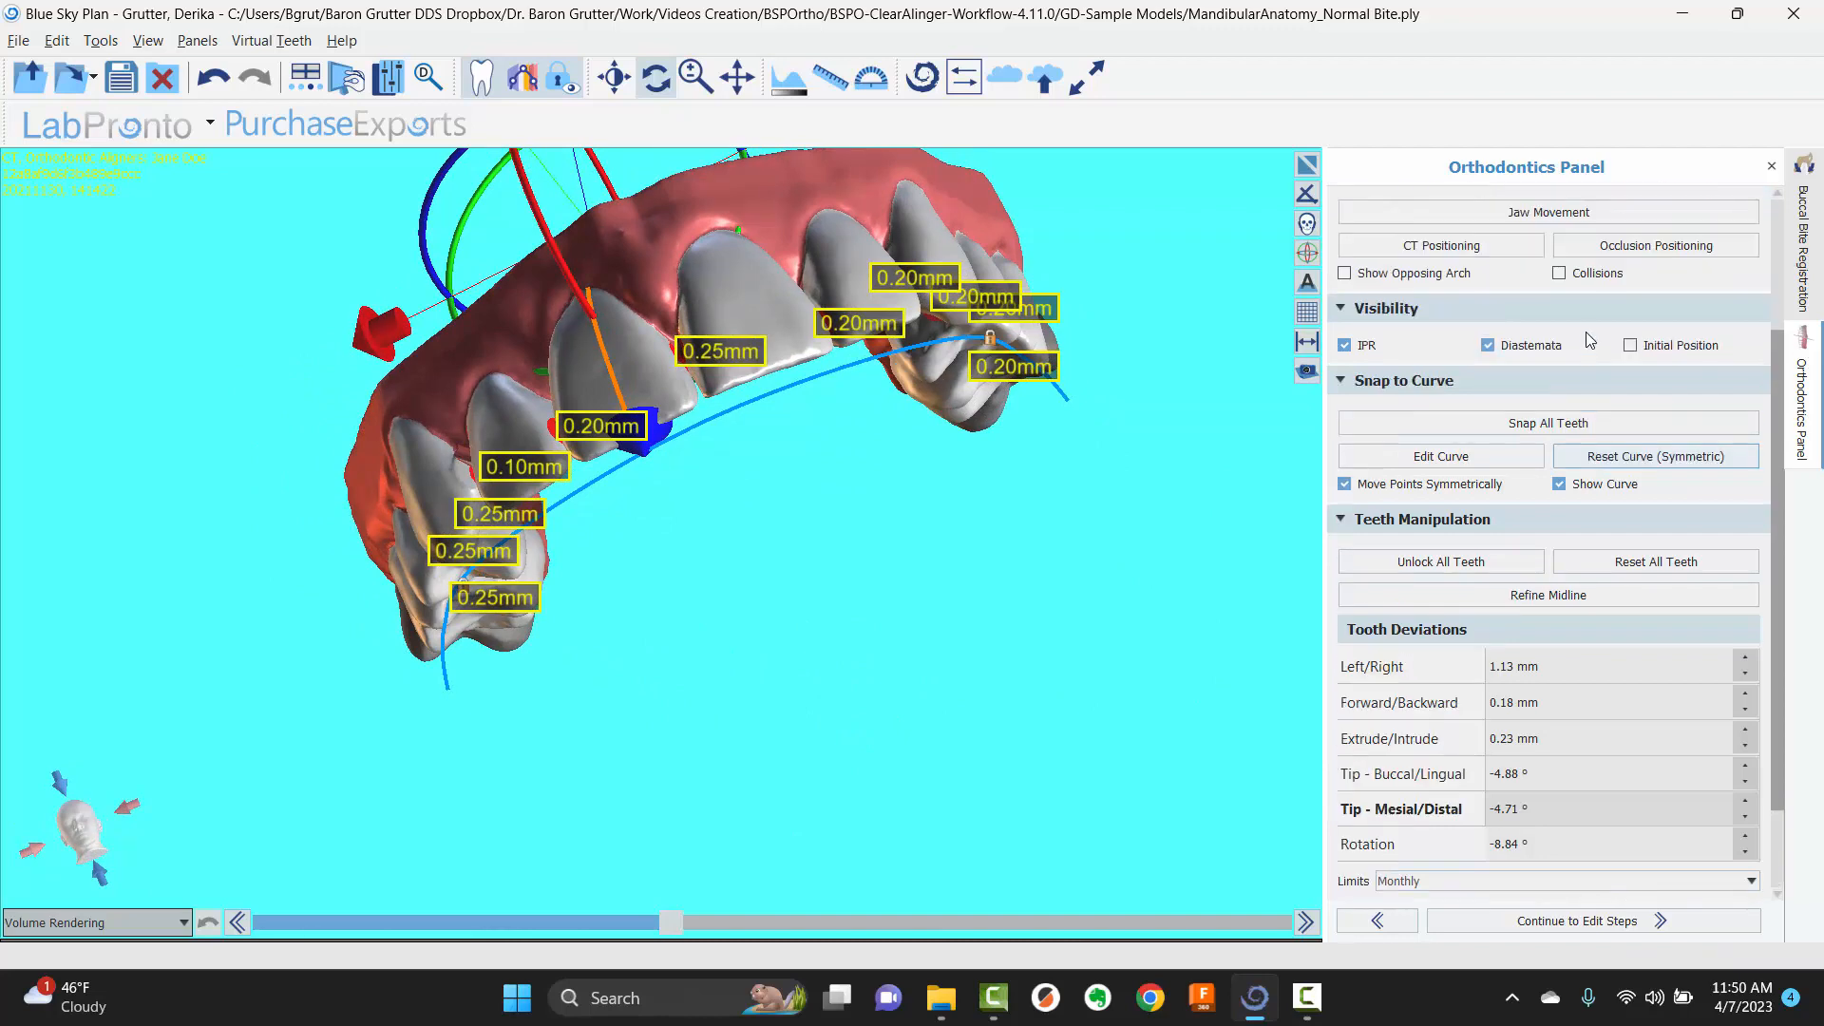
pyautogui.scroll(2, 1590, 340)
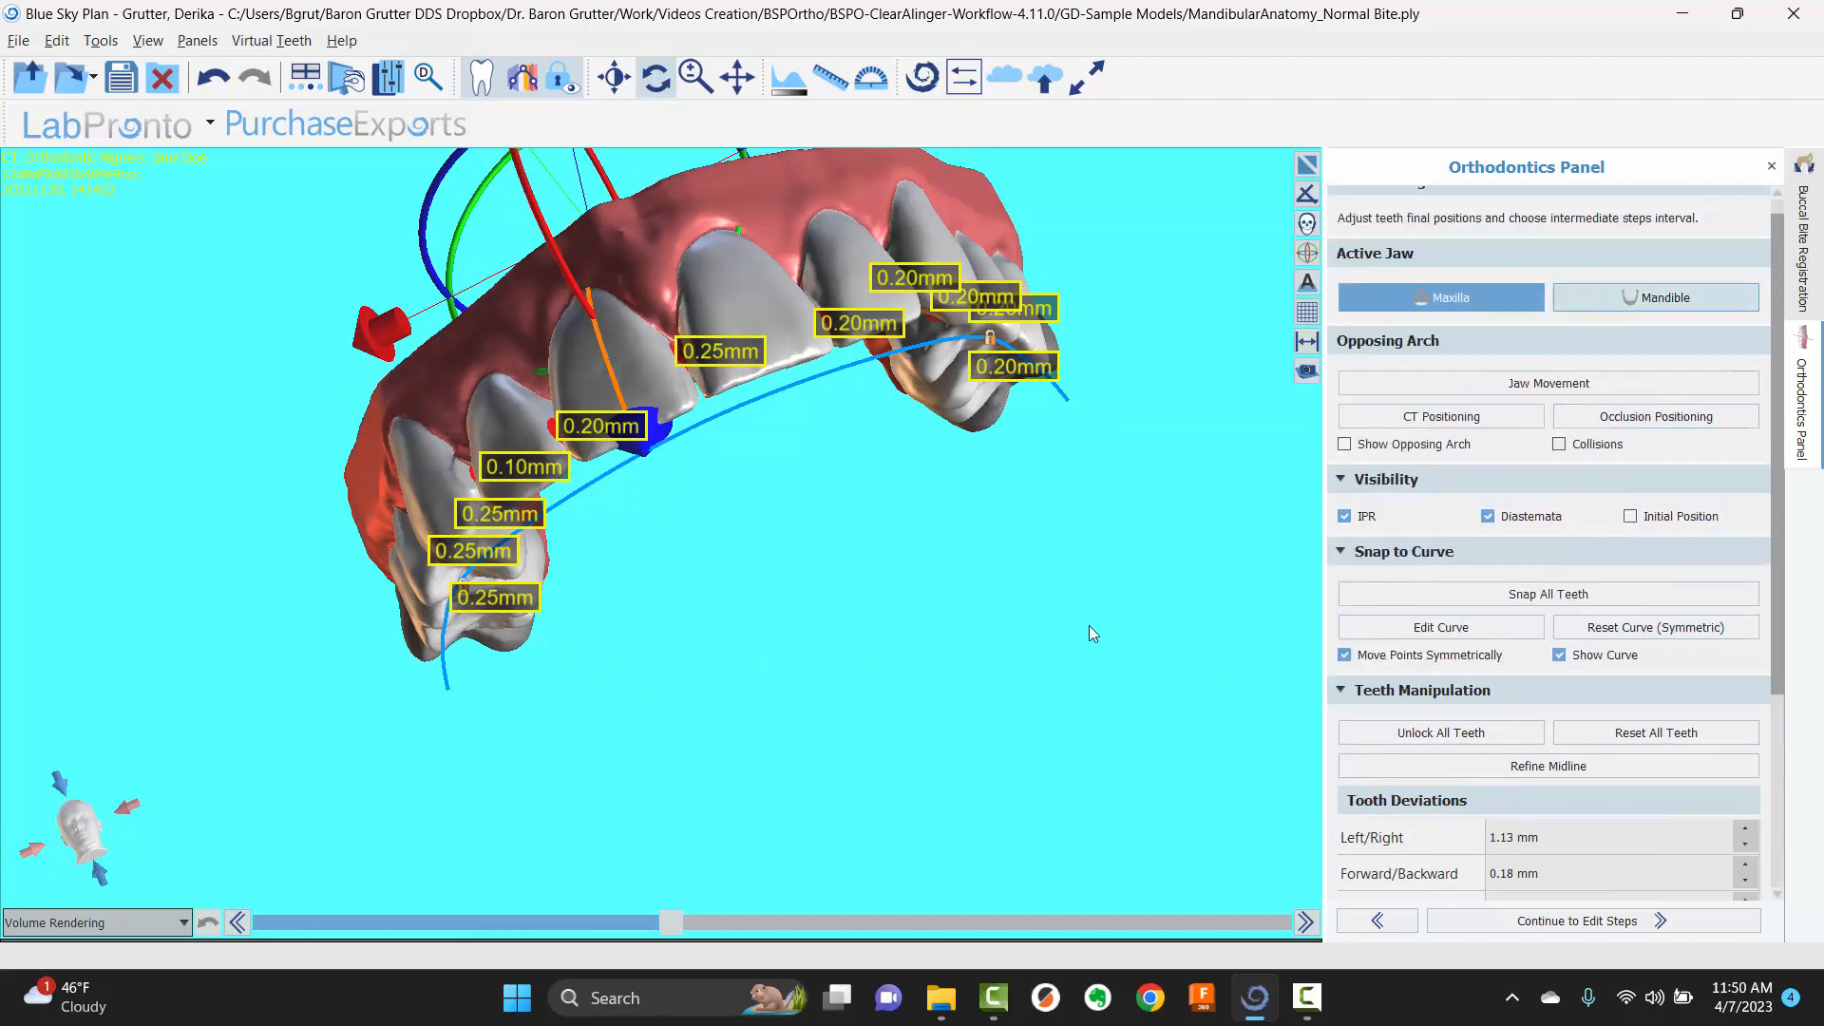
pyautogui.moveTo(994, 662); pyautogui.dragTo(996, 579, button='middle')
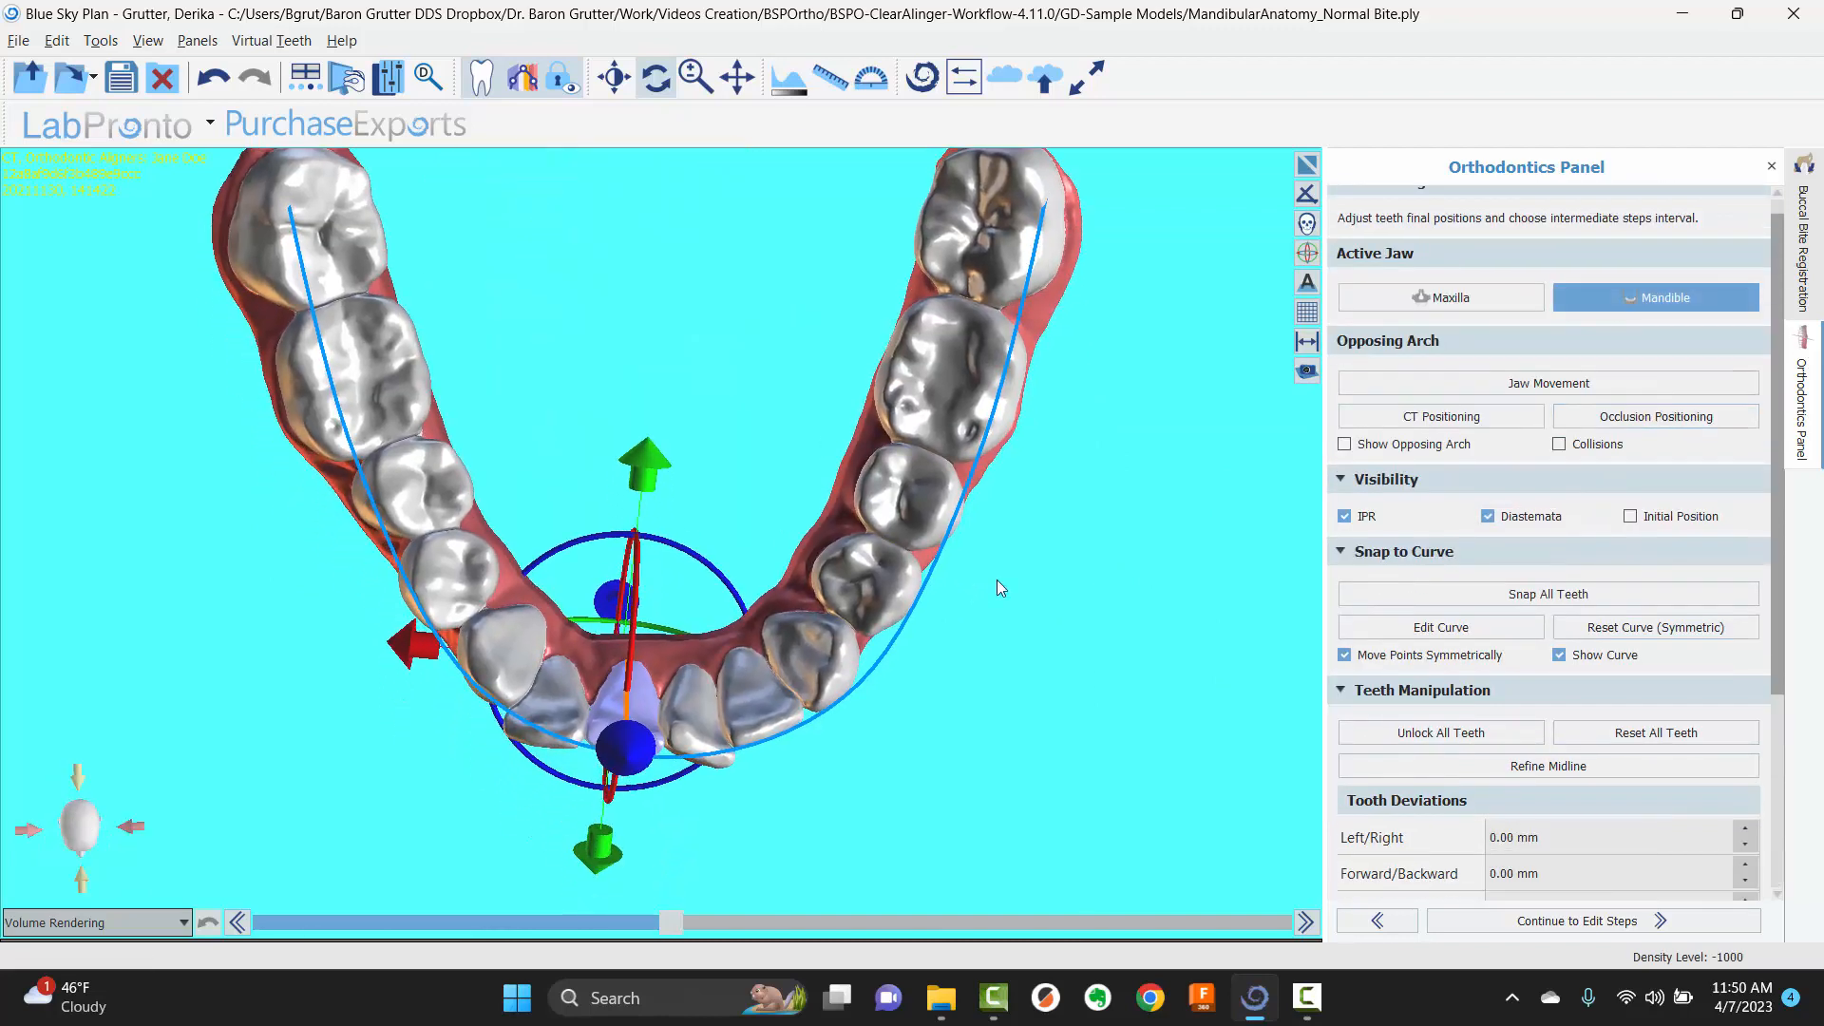
pyautogui.moveTo(763, 832); pyautogui.dragTo(680, 430)
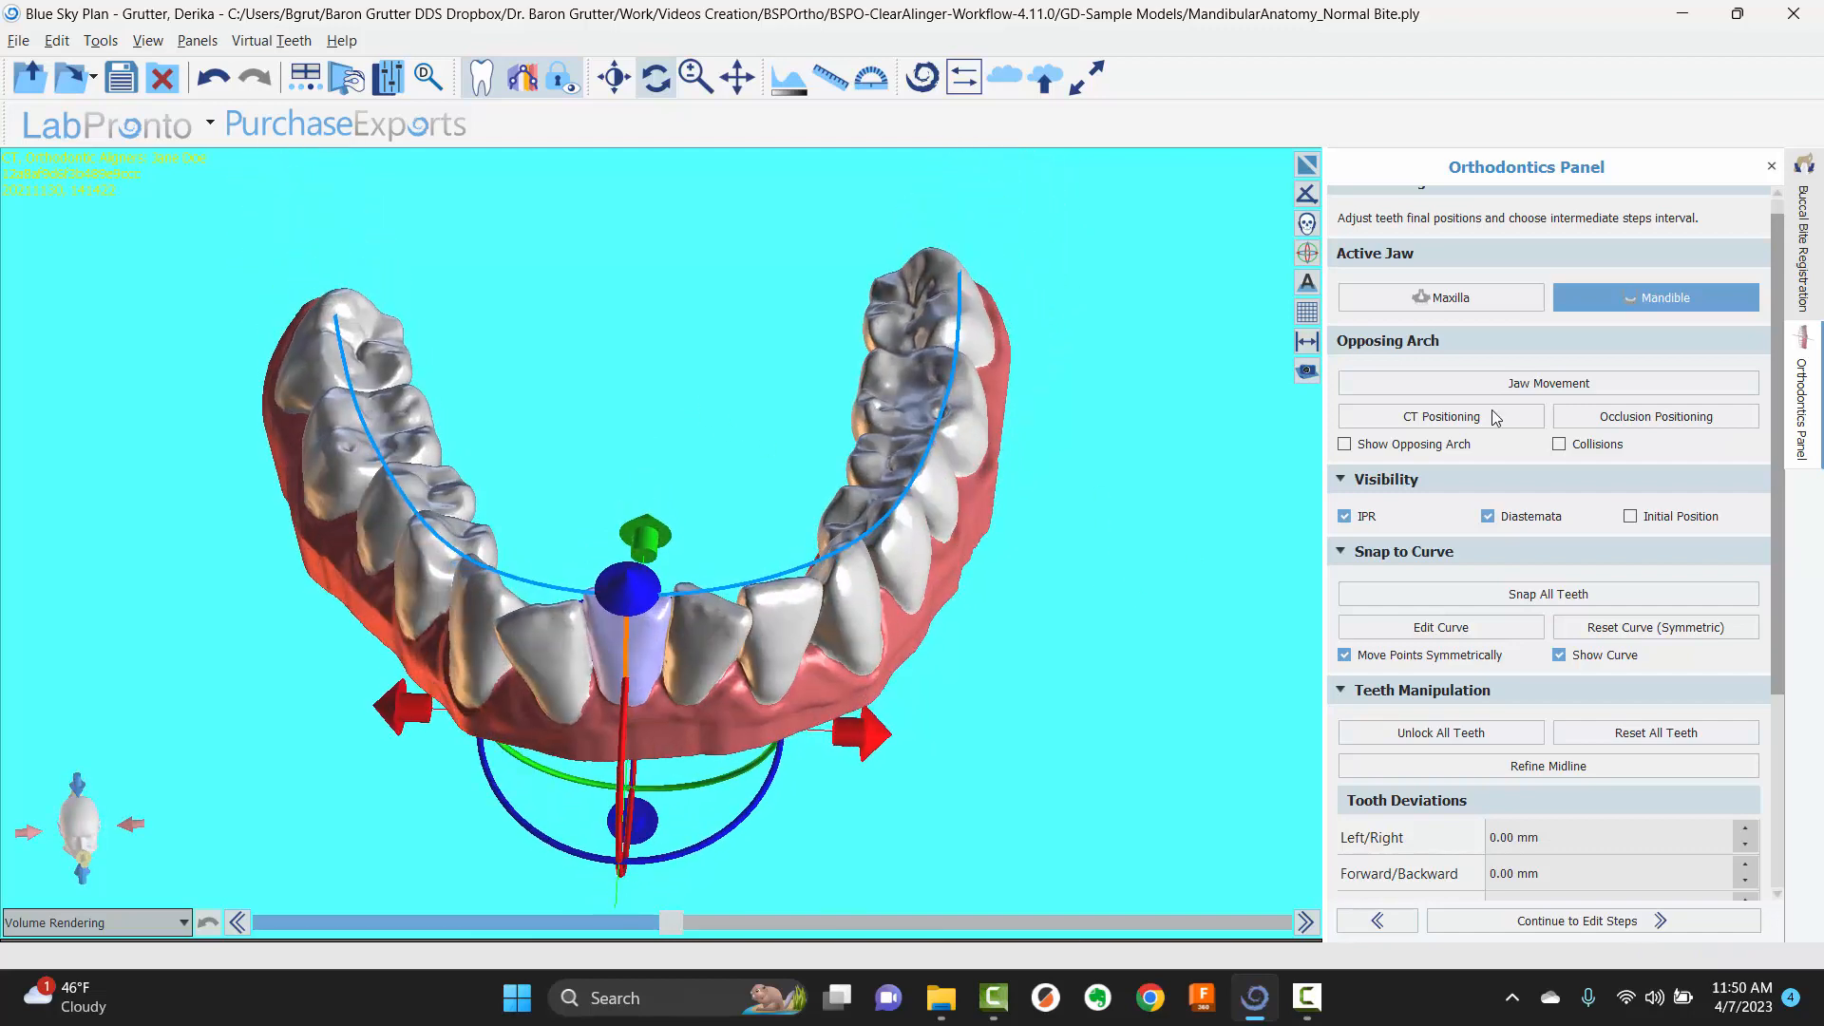
# - Show the opposing arch with the mandible and set the jaw transparency to 0.64
pyautogui.scroll(-3, 1389, 519)
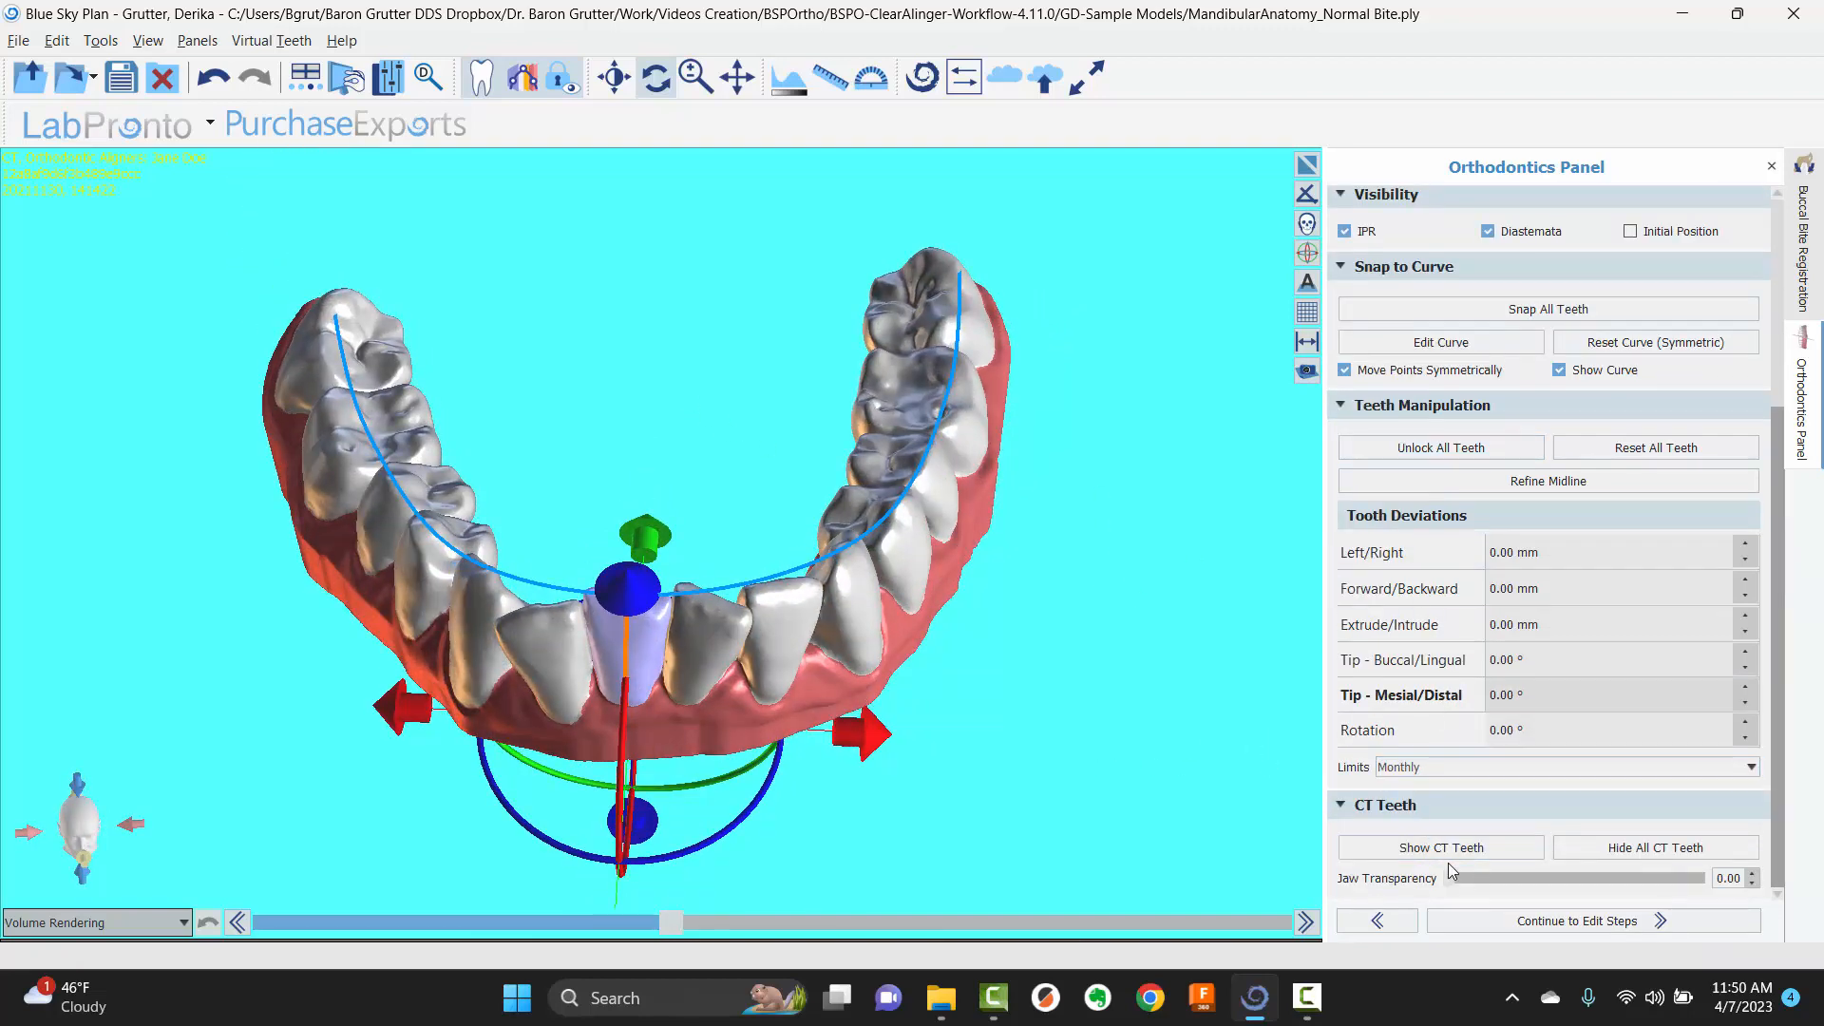
pyautogui.scroll(2, 1376, 240)
pyautogui.click(1344, 330)
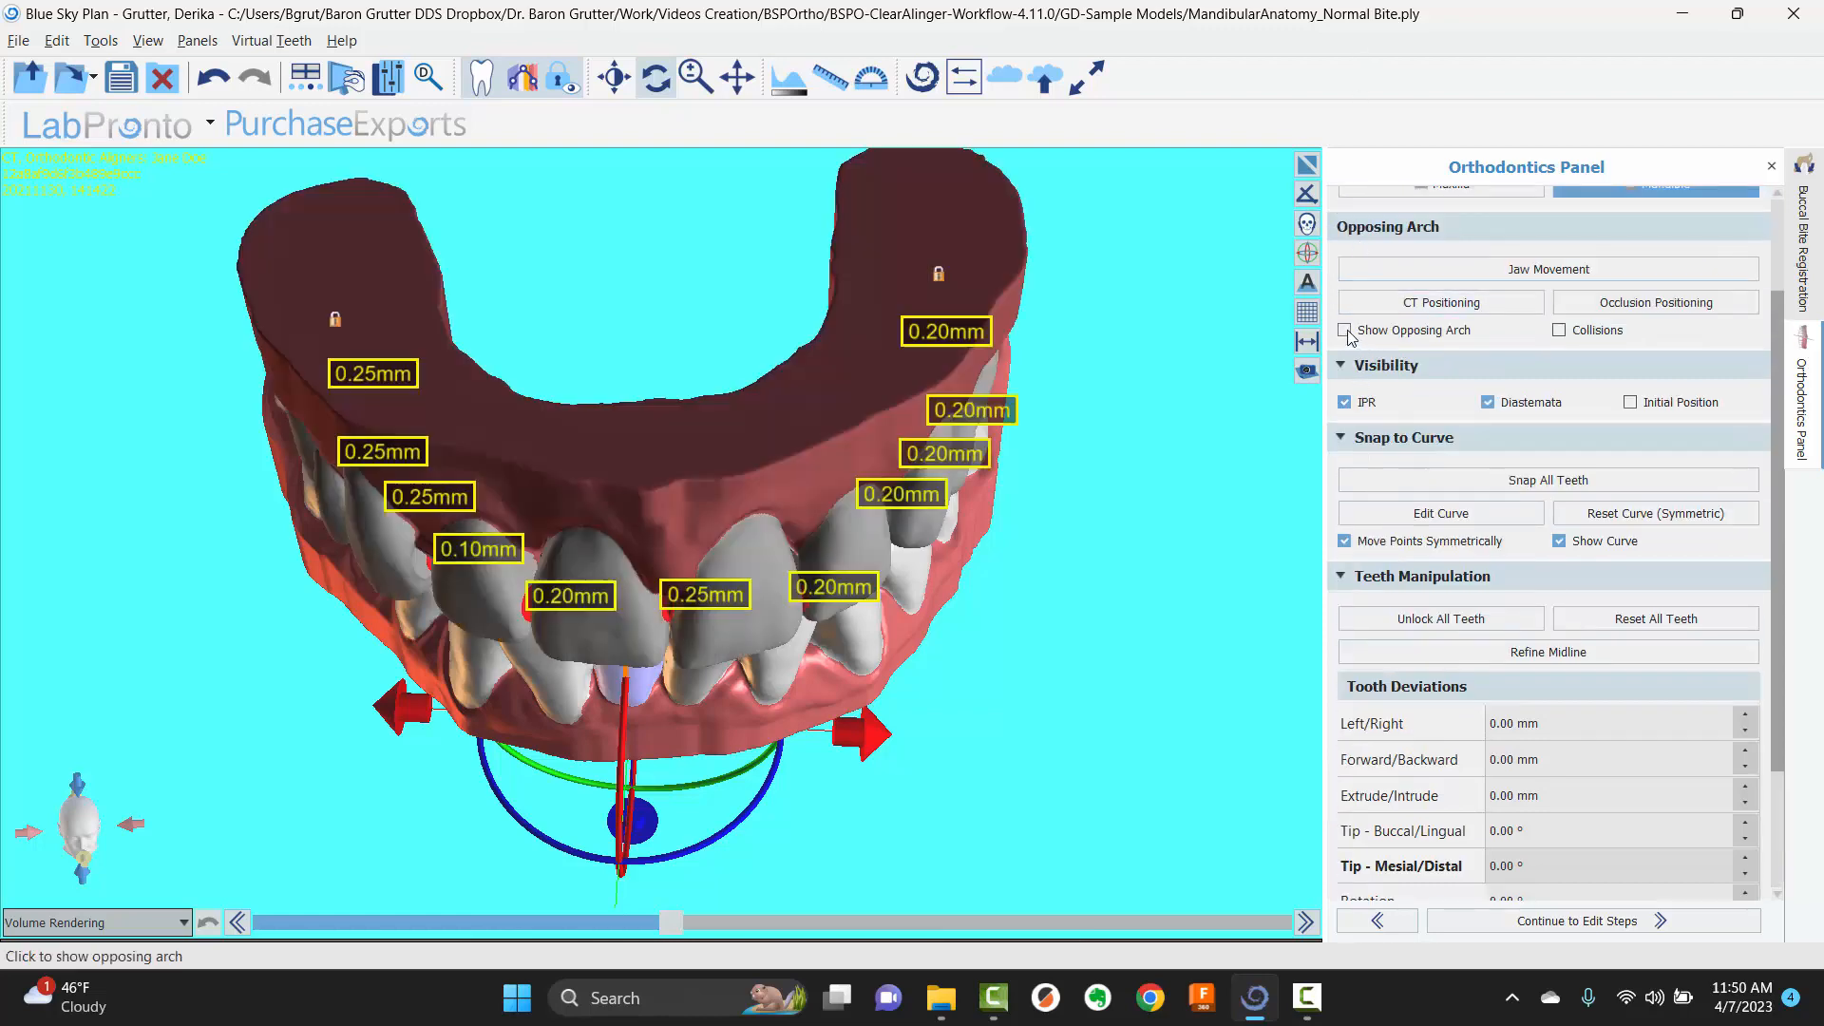
pyautogui.moveTo(931, 726); pyautogui.dragTo(676, 158)
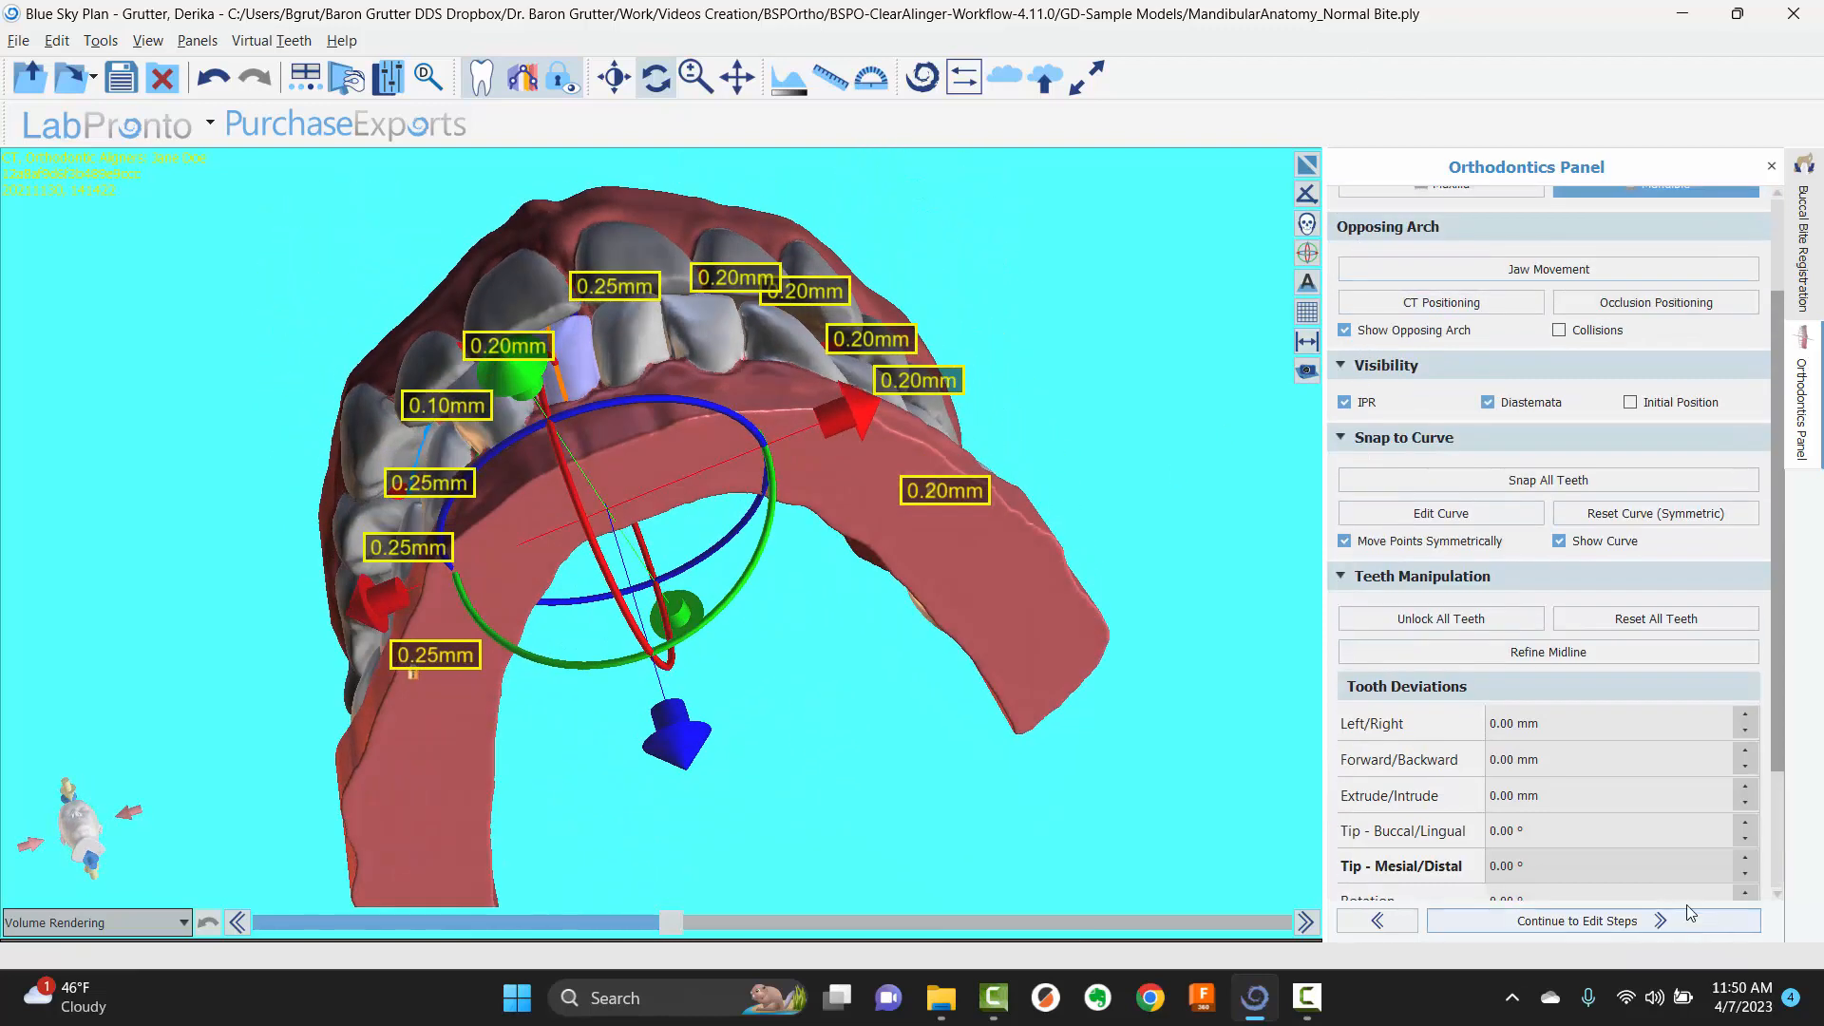
pyautogui.scroll(-2, 1576, 798)
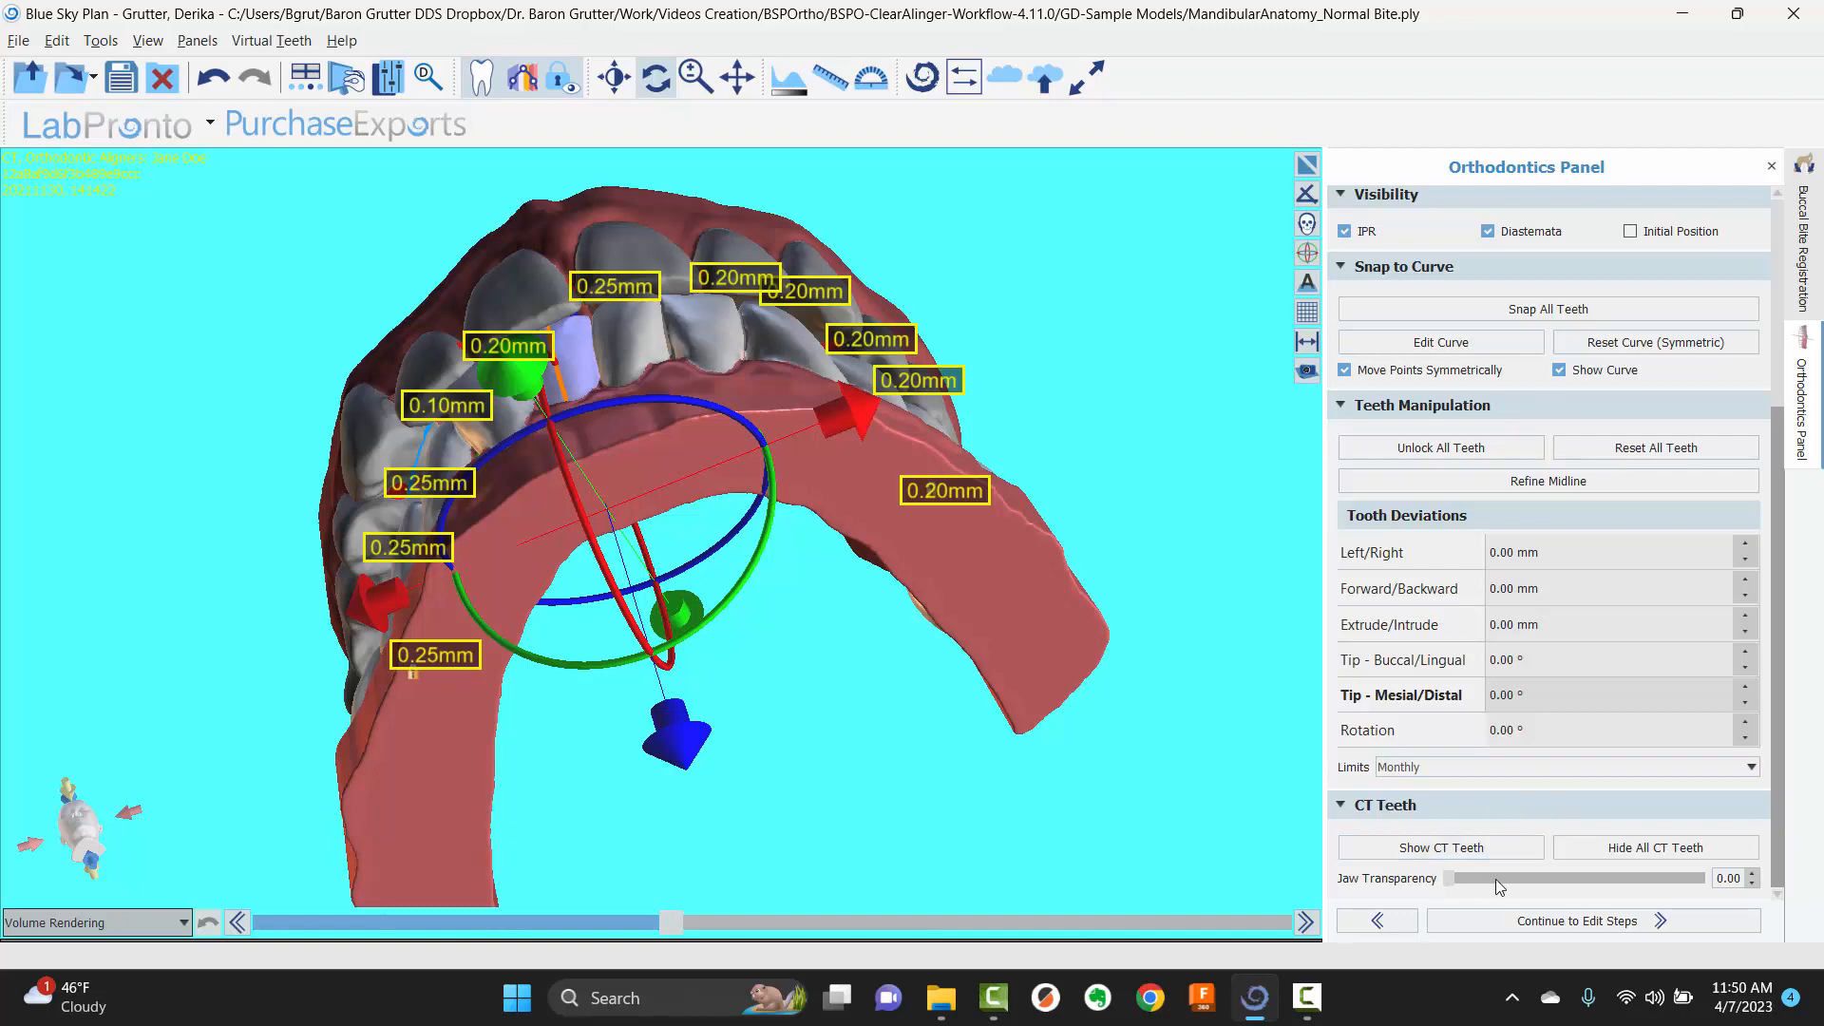
pyautogui.moveTo(1467, 876); pyautogui.dragTo(1606, 874)
pyautogui.moveTo(851, 859); pyautogui.dragTo(619, 556)
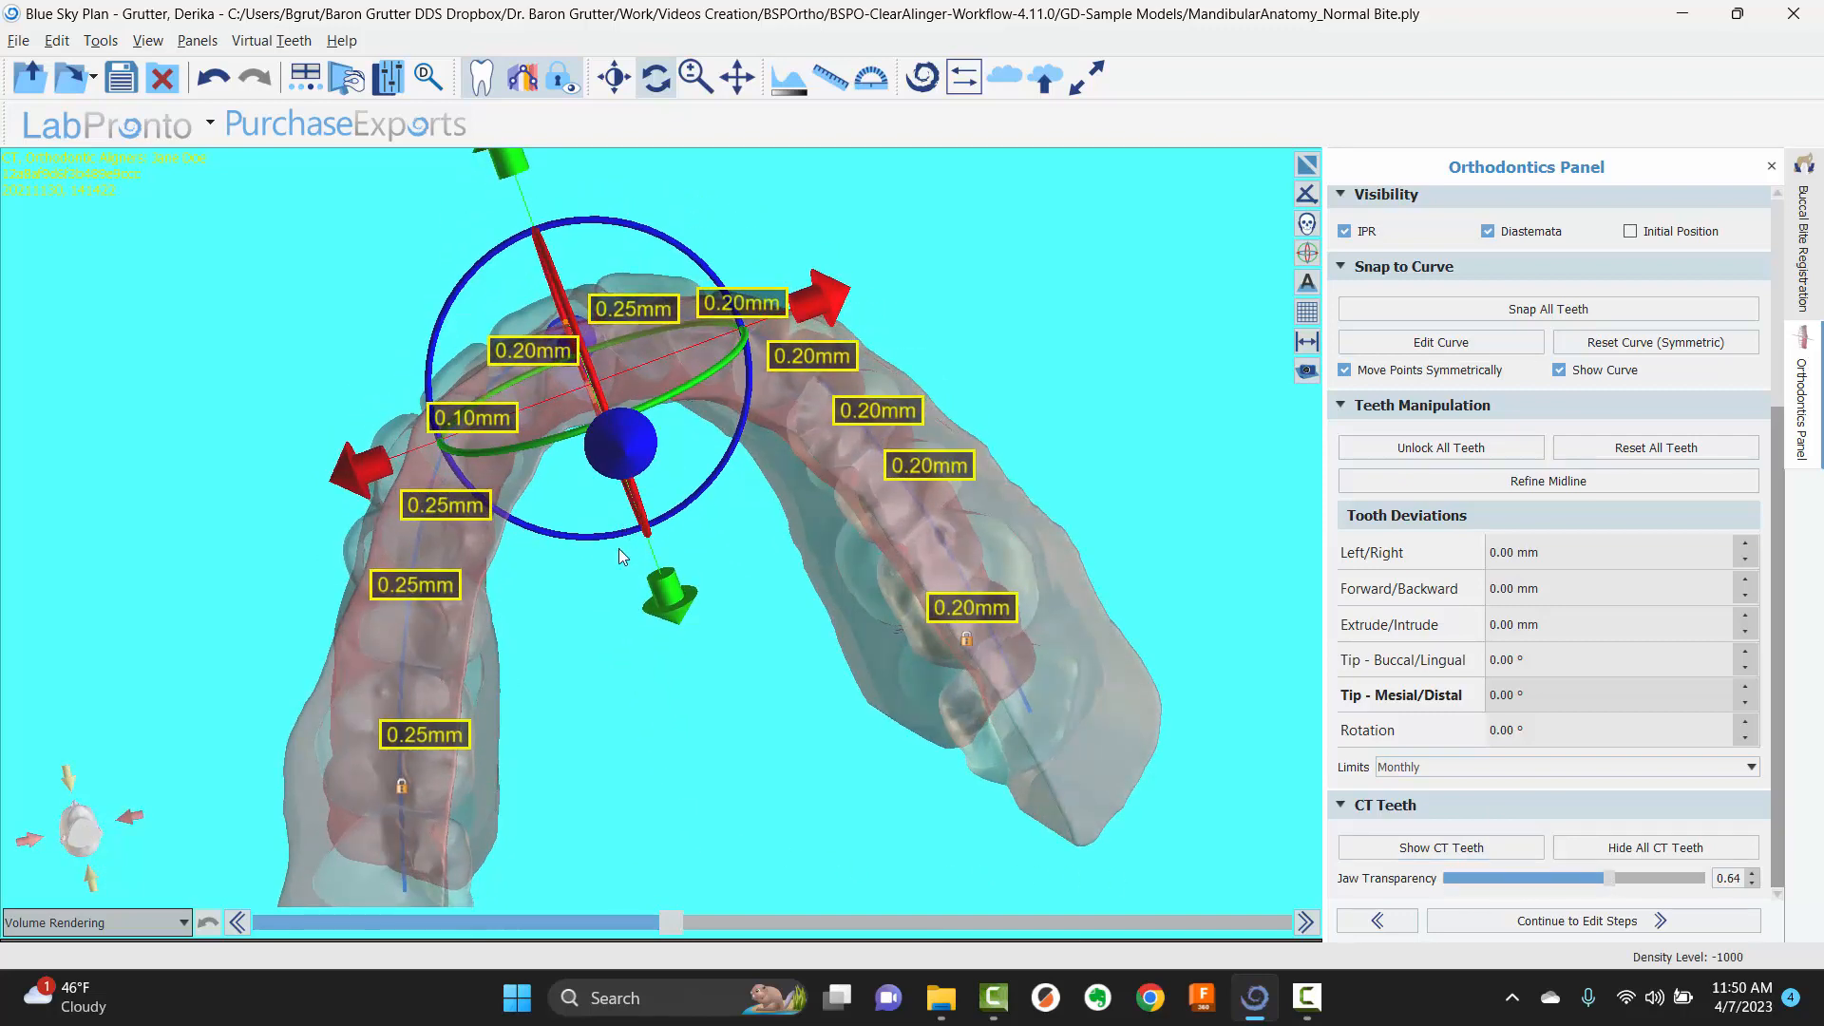
# - Edit the mandibular curve symmetrically to half-widths of about 13.58, 21.43 and 25.28 mm from front to back
pyautogui.click(1397, 342)
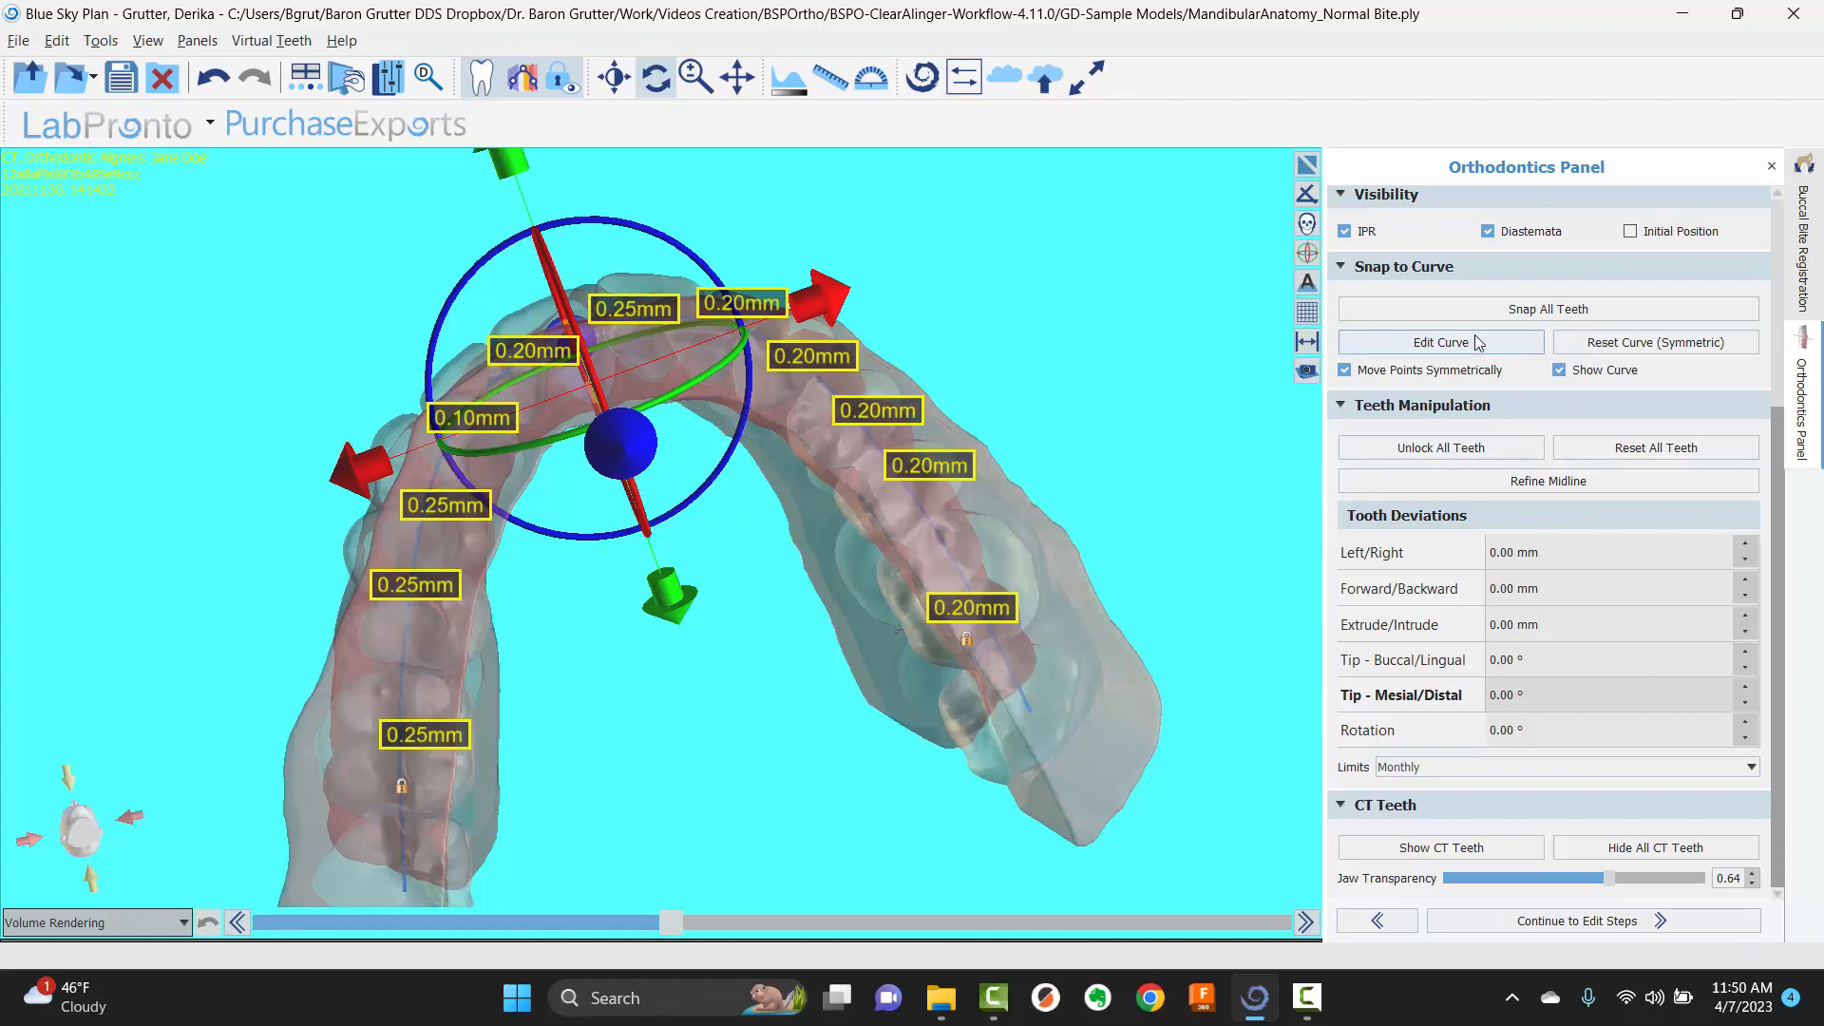
pyautogui.moveTo(539, 729); pyautogui.dragTo(397, 662)
pyautogui.moveTo(457, 435); pyautogui.dragTo(446, 448)
pyautogui.moveTo(531, 368); pyautogui.dragTo(1018, 686)
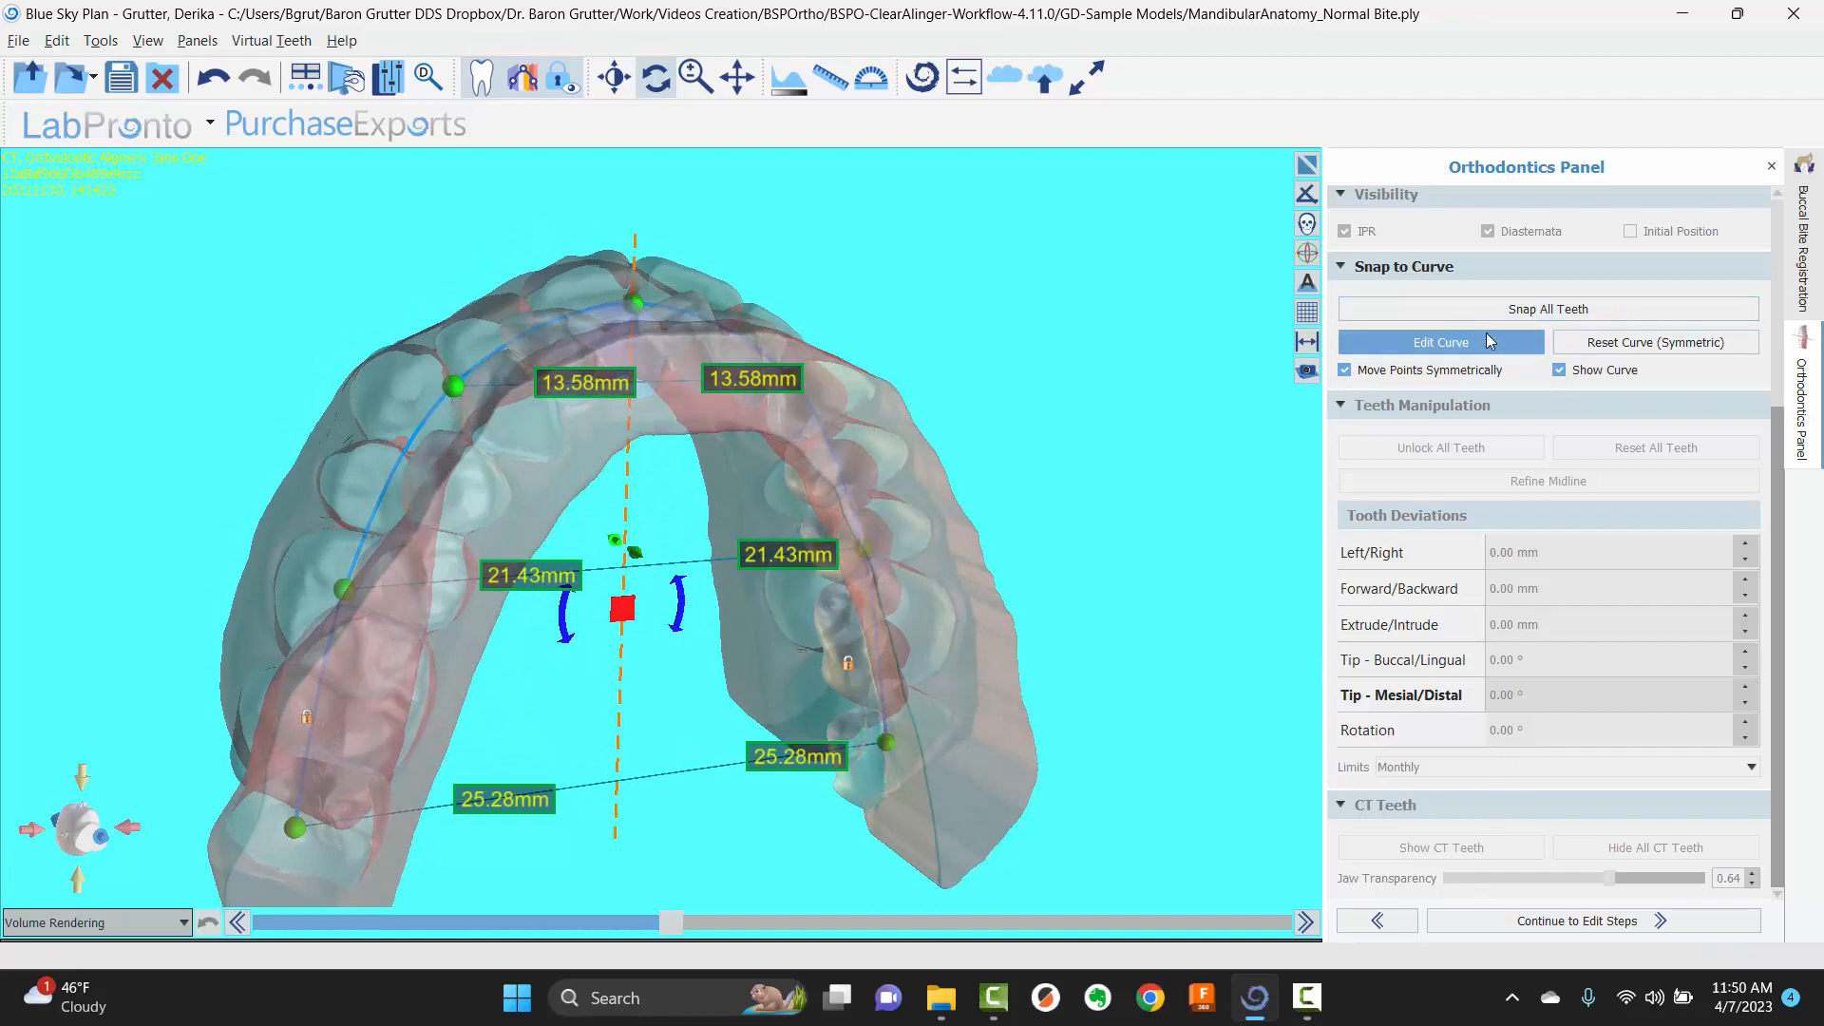
pyautogui.click(1425, 344)
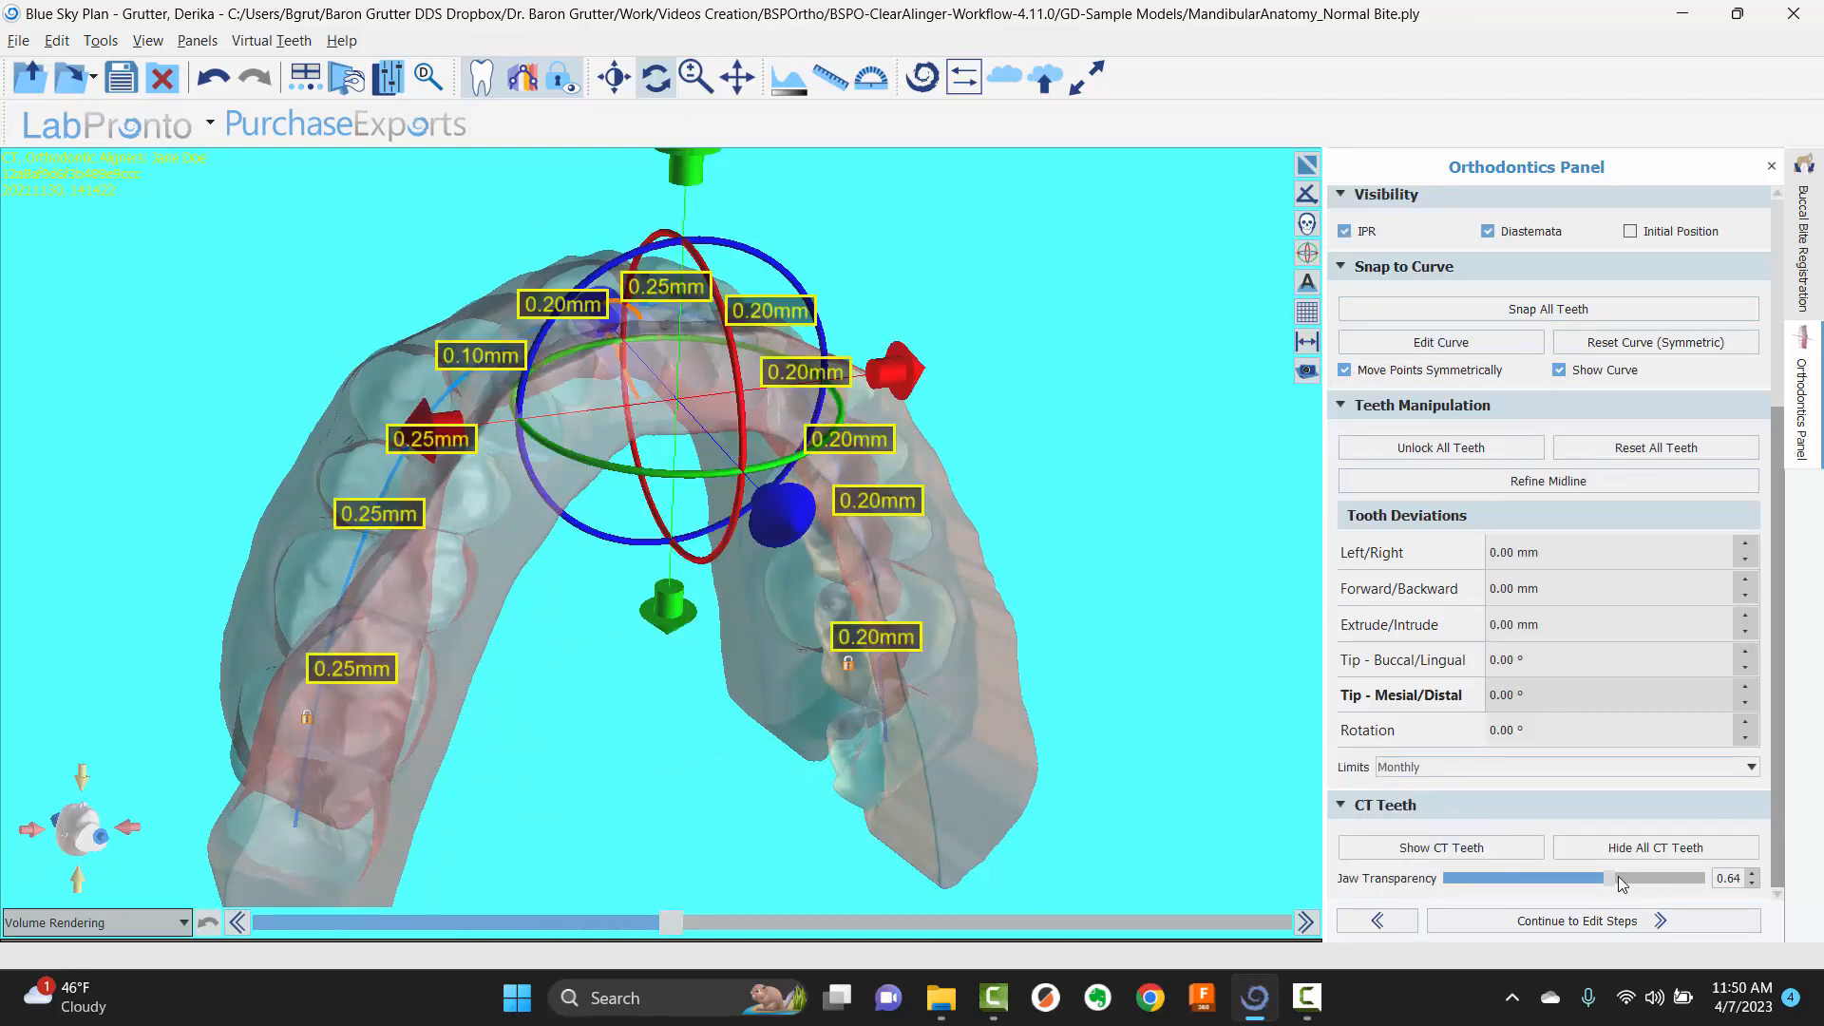
# - Make the jaws fully opaque again and hide the opposing arch
pyautogui.moveTo(1554, 882); pyautogui.dragTo(1393, 891)
pyautogui.scroll(5, 1378, 442)
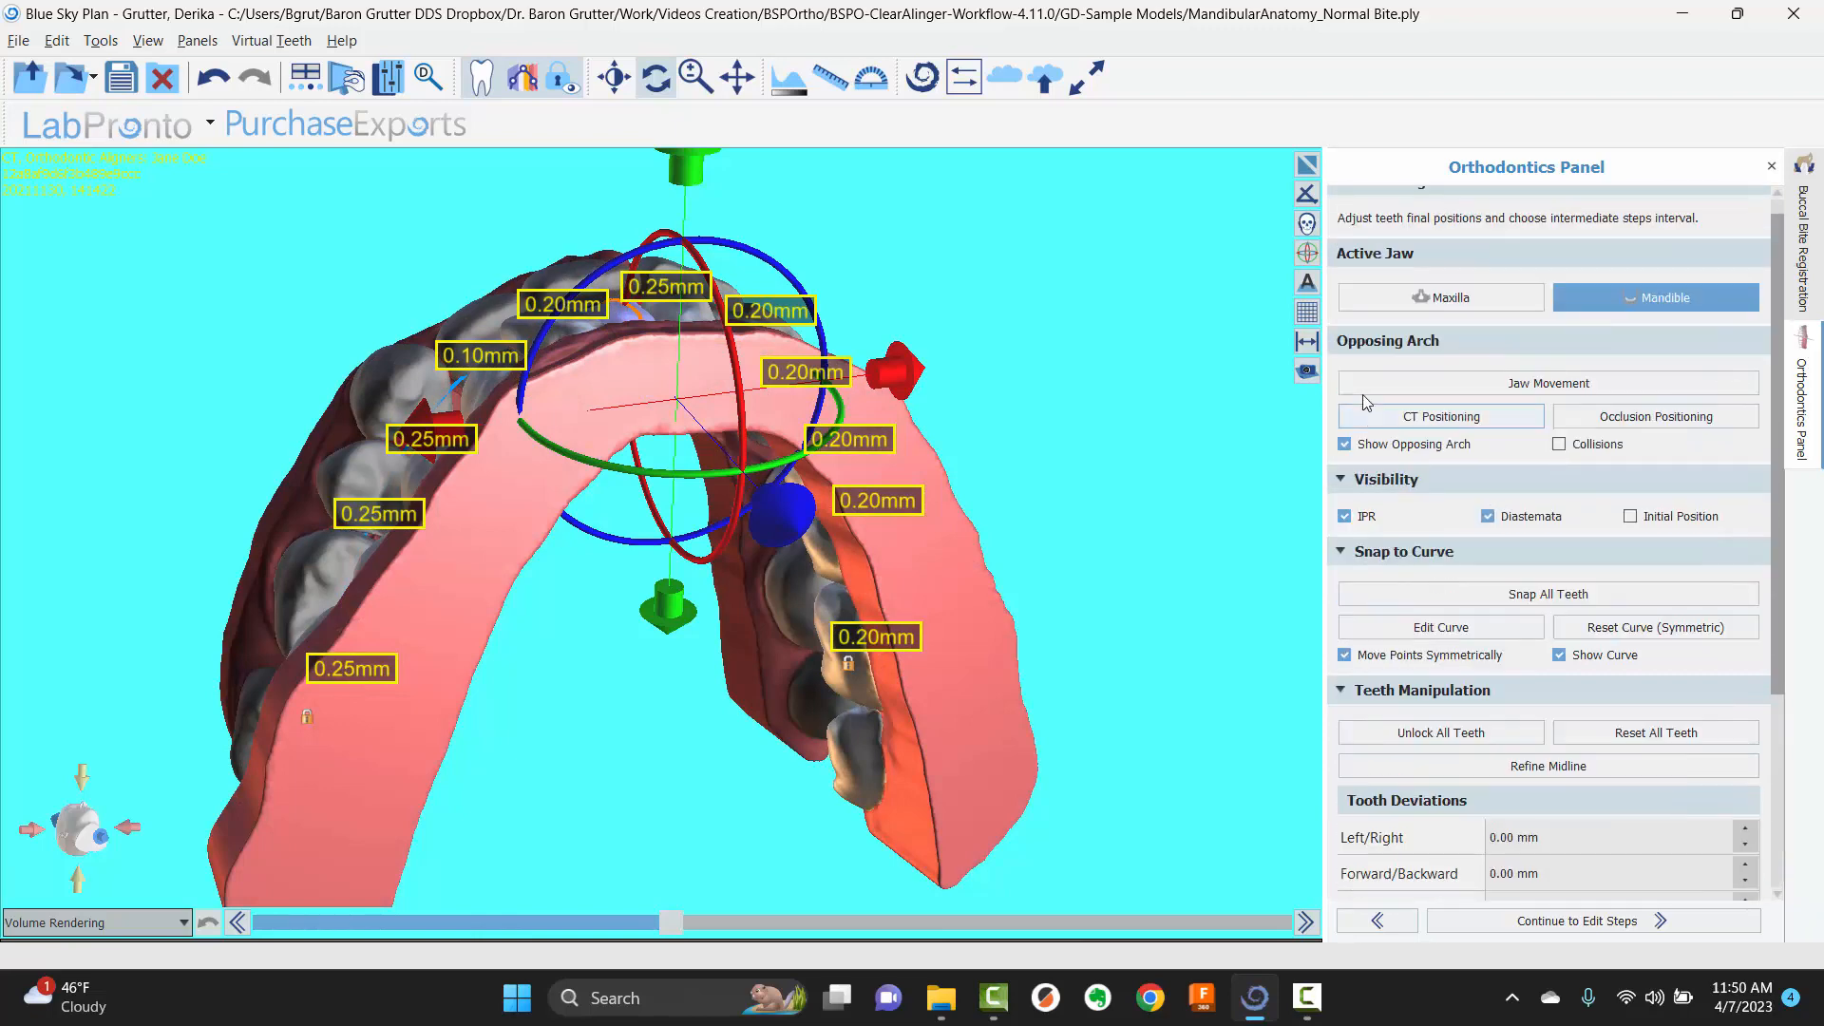
pyautogui.click(1364, 452)
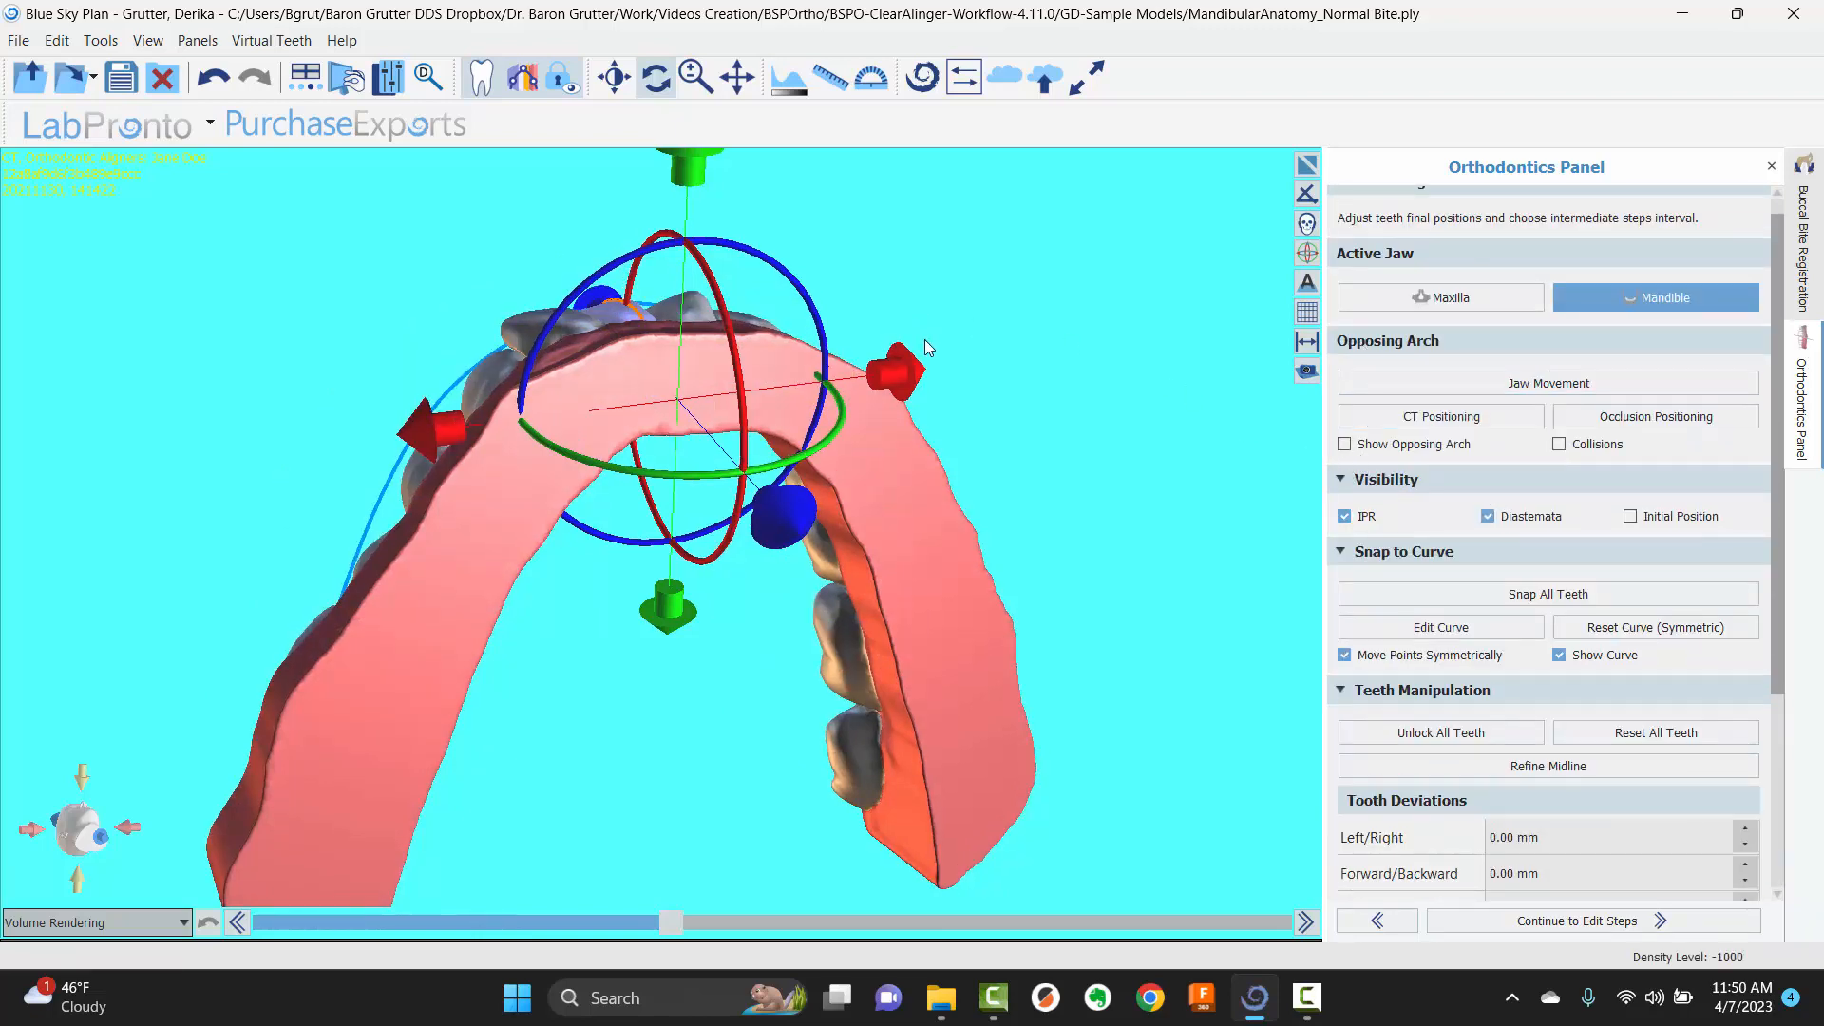
# - Lock the rearmost molar on each side of the mandible
pyautogui.moveTo(926, 339); pyautogui.dragTo(781, 312)
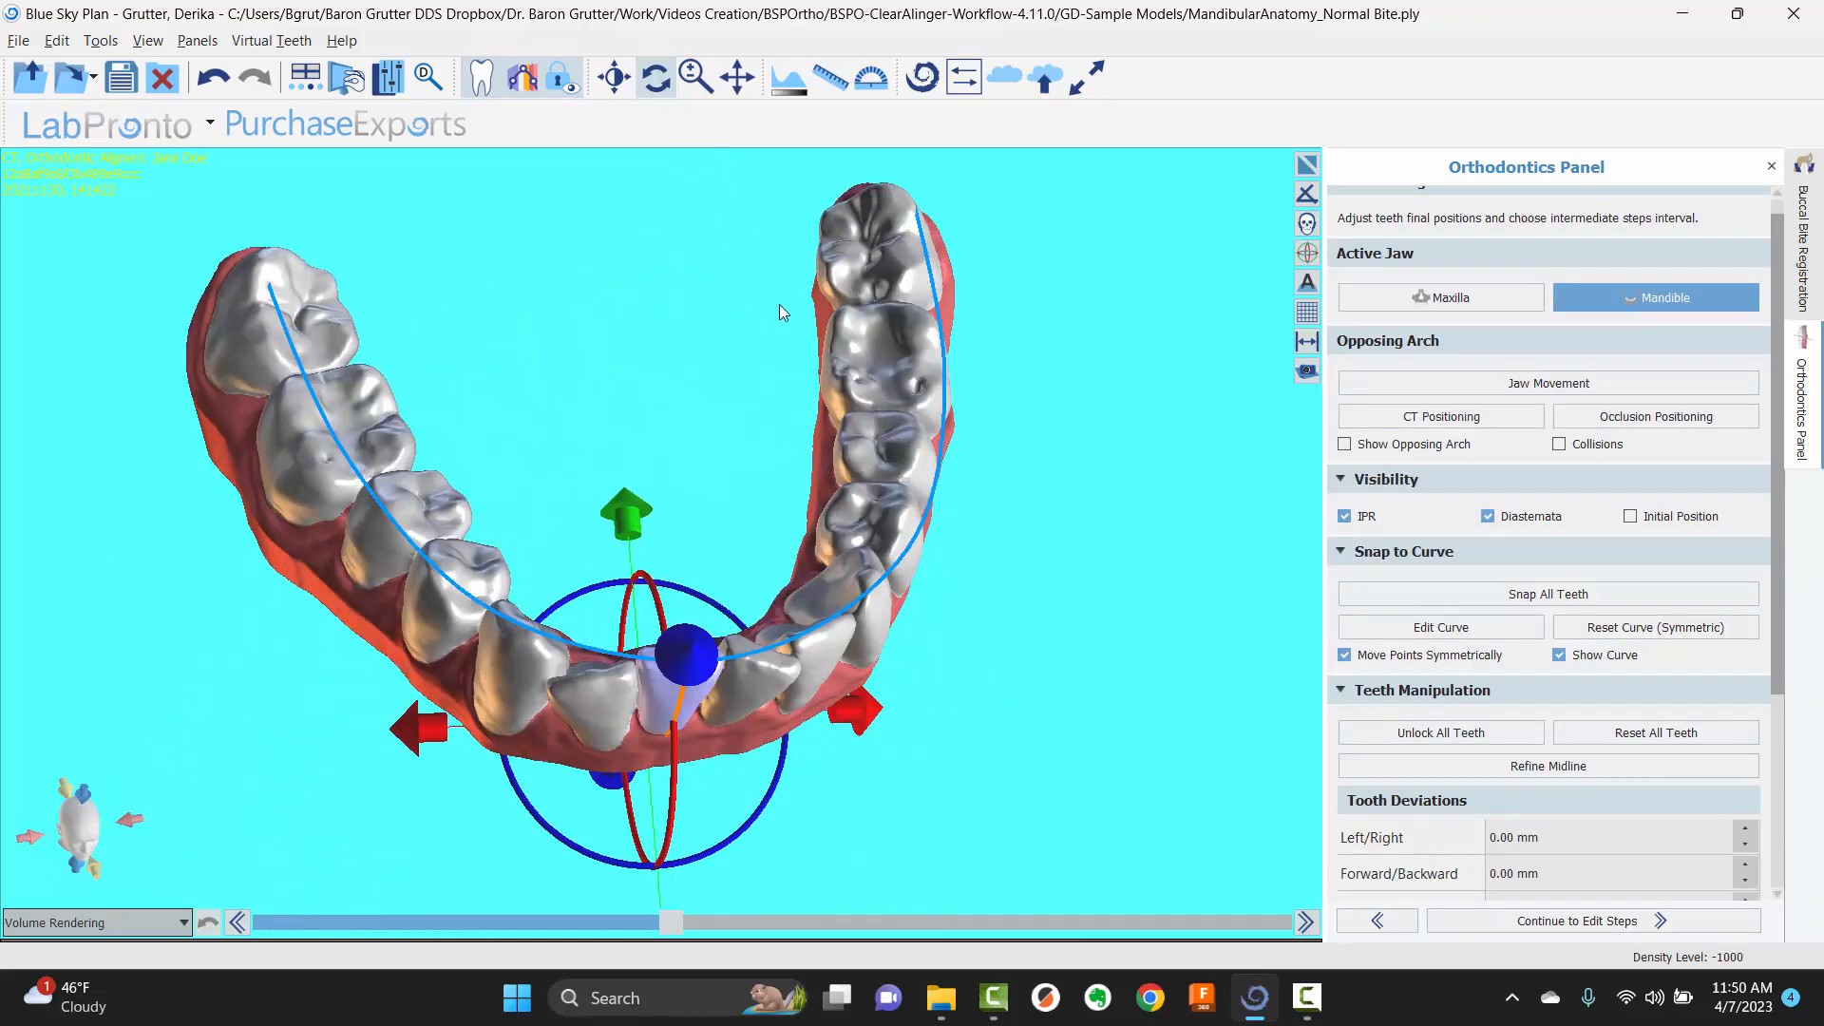
pyautogui.rightClick(851, 269)
pyautogui.click(941, 305)
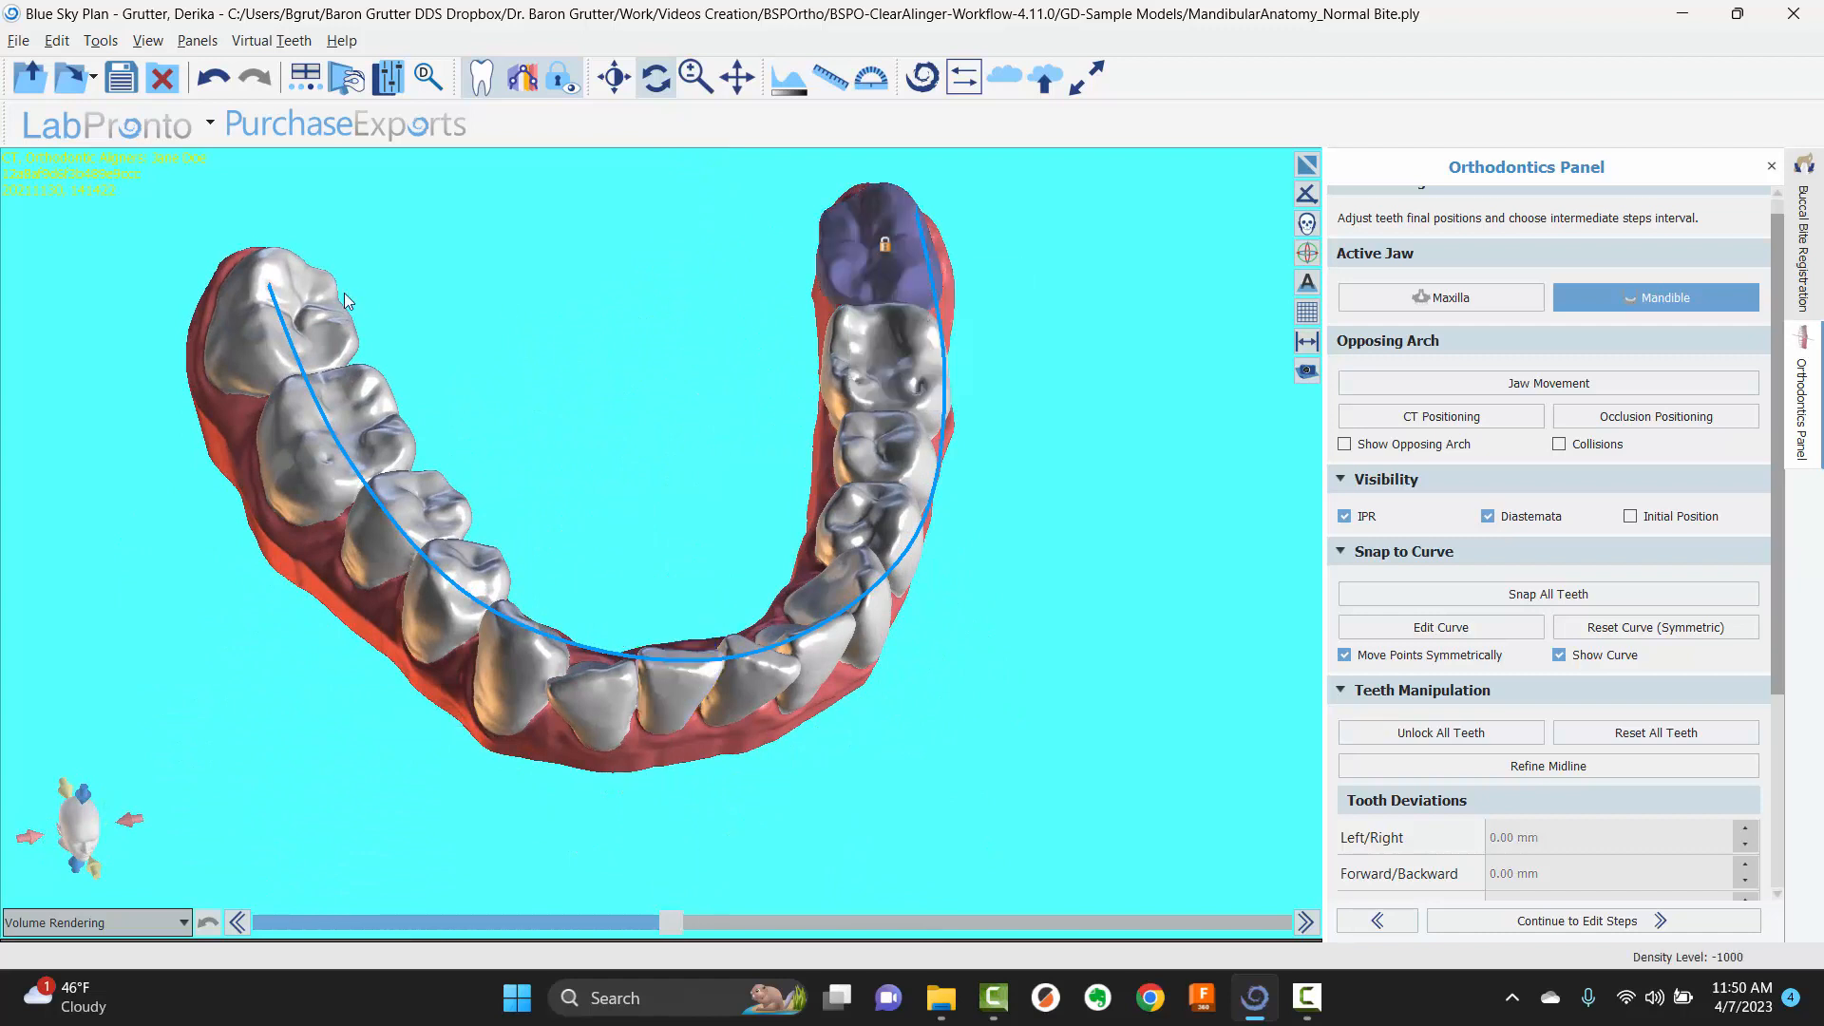
pyautogui.rightClick(342, 332)
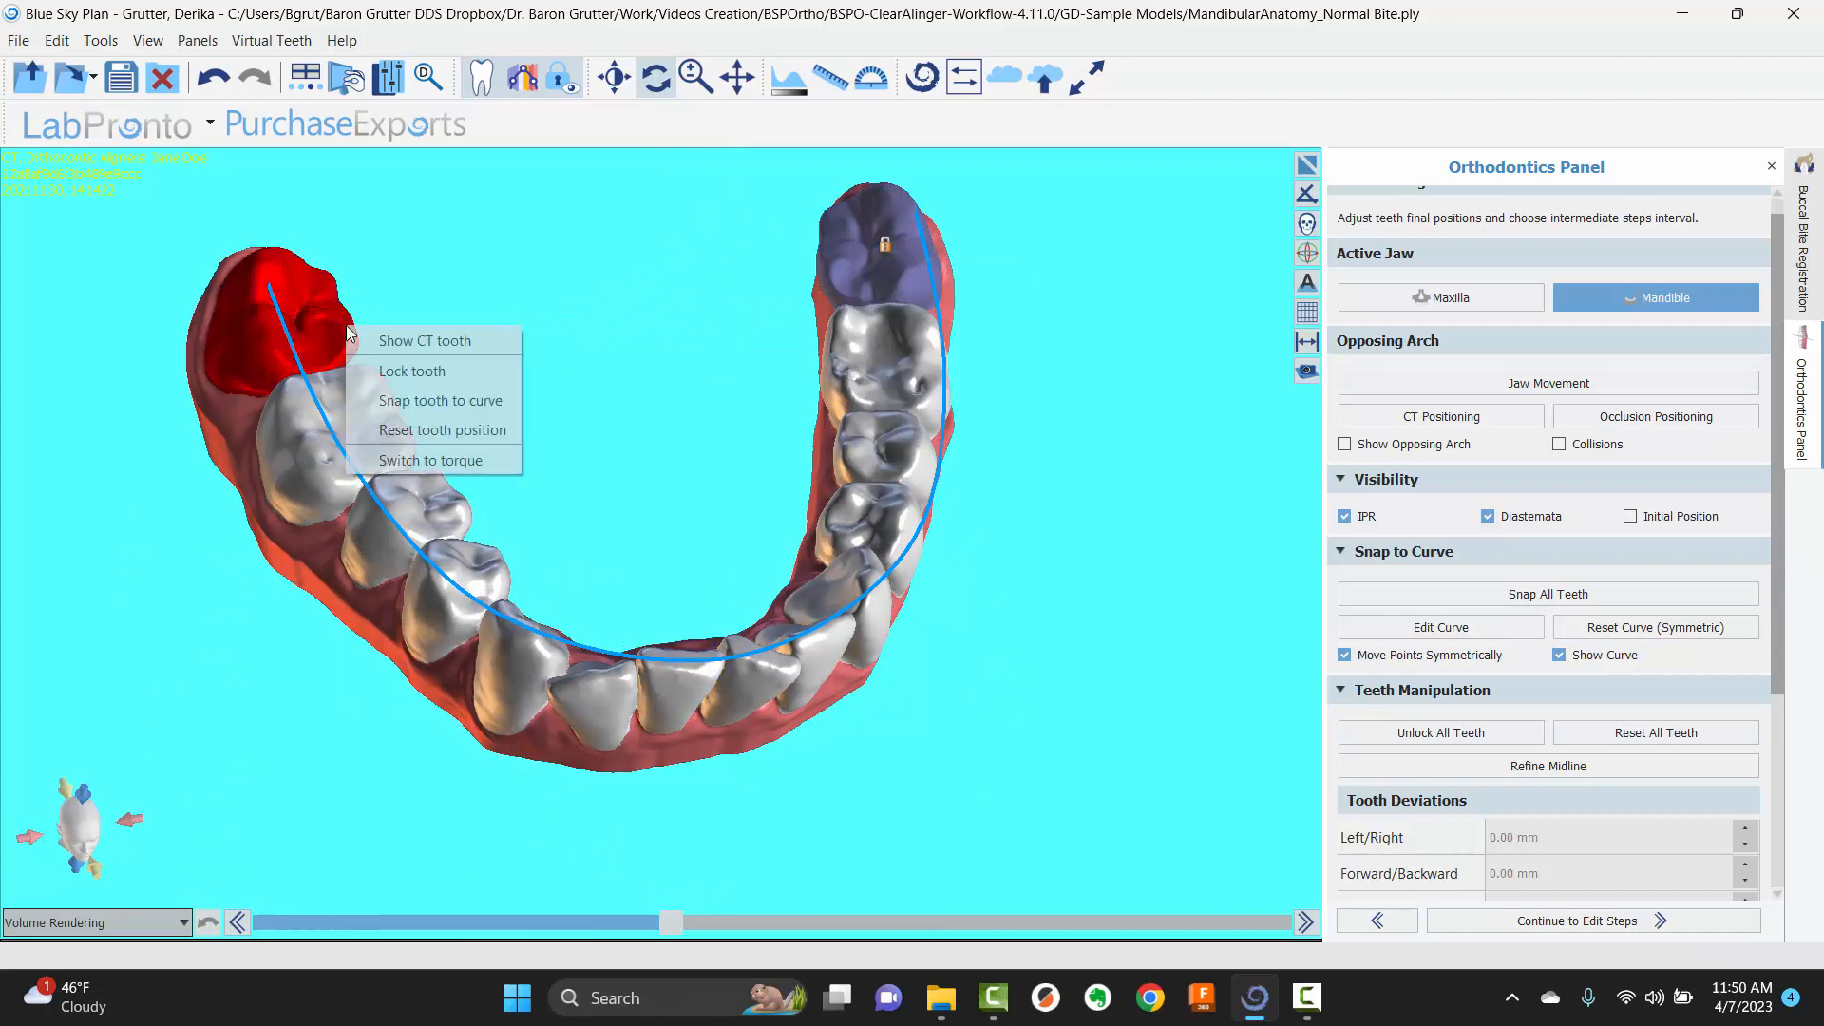
pyautogui.click(389, 371)
# - Snap all unlocked mandibular teeth to the edited curve
pyautogui.moveTo(627, 390); pyautogui.dragTo(697, 472)
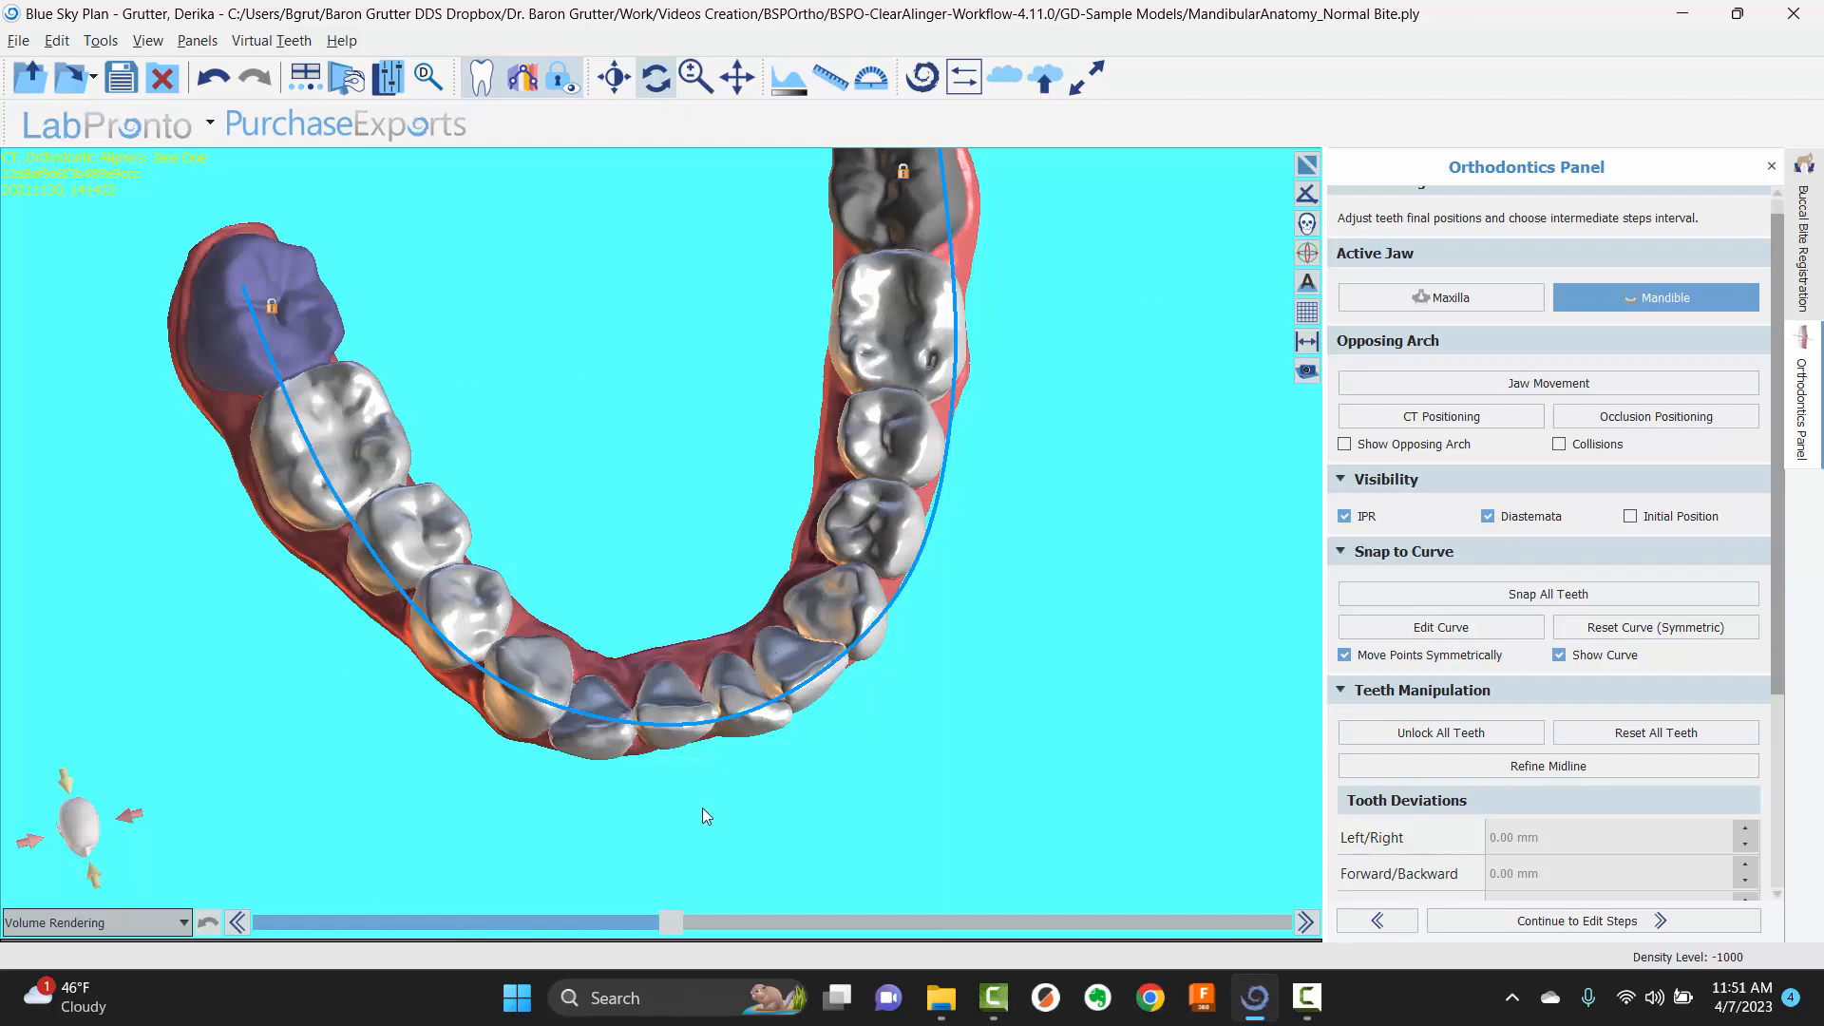
pyautogui.moveTo(704, 809); pyautogui.dragTo(742, 580)
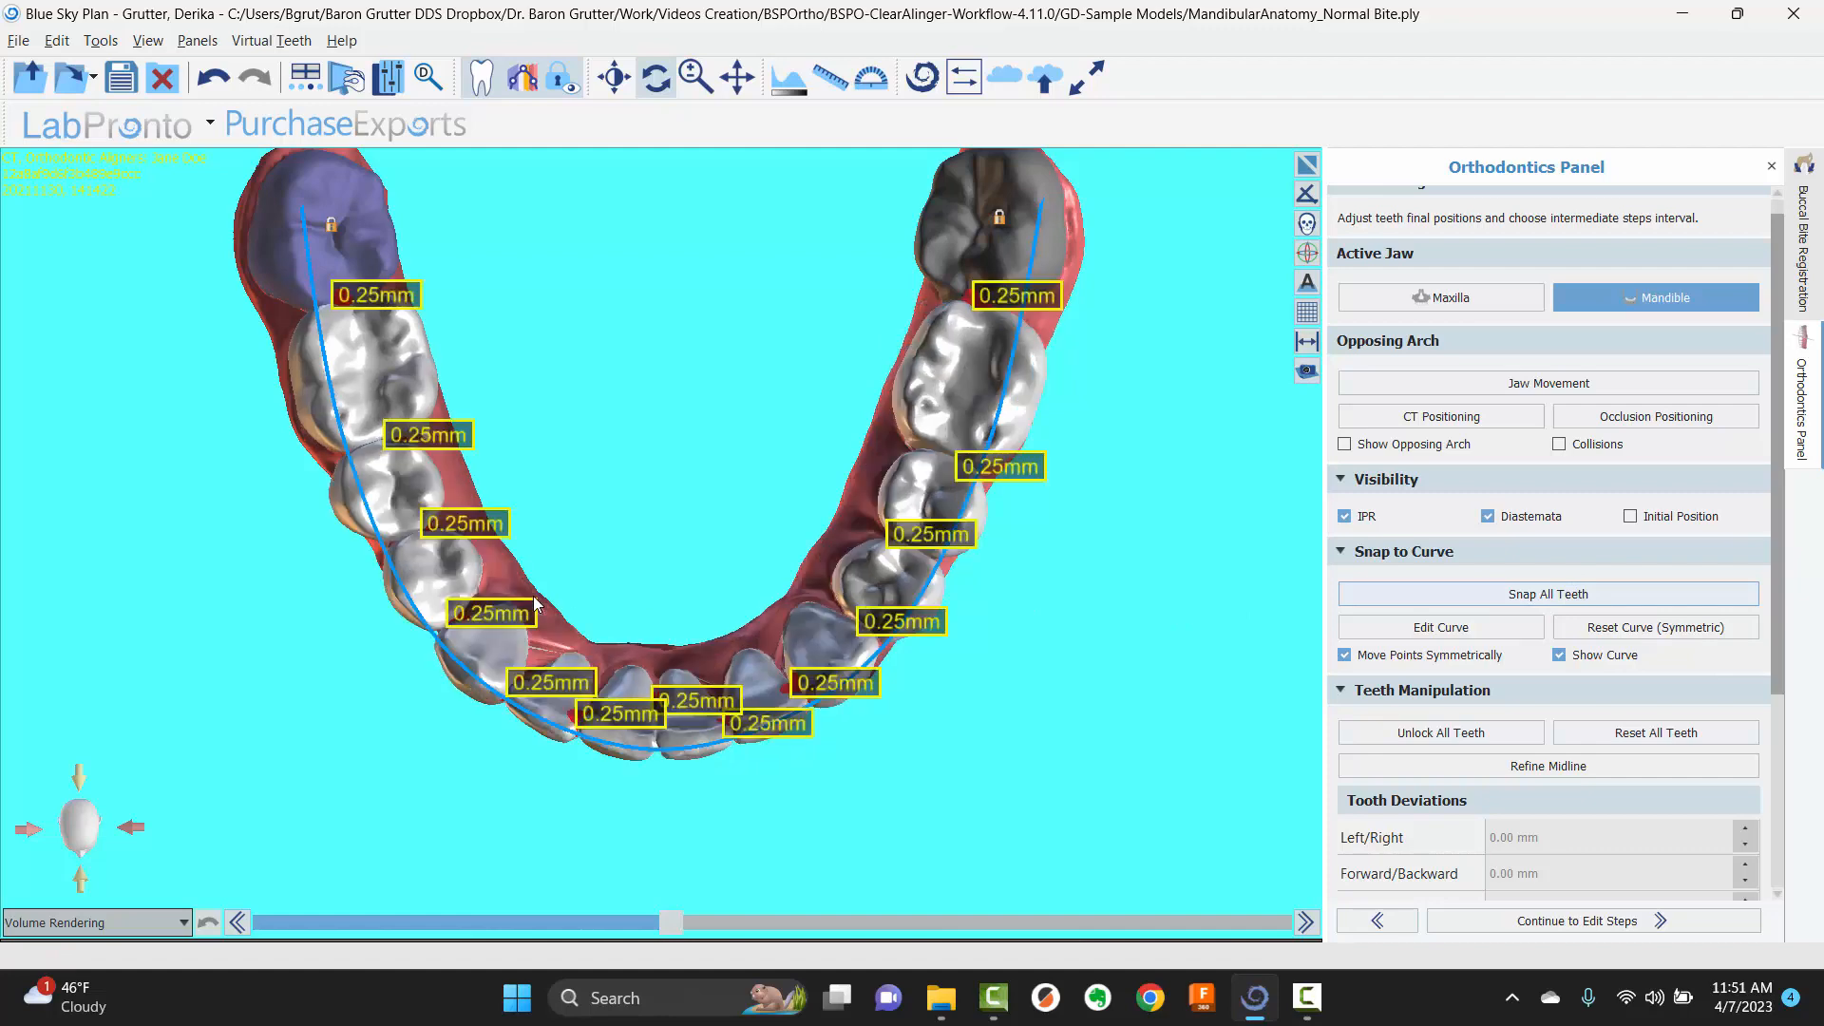
pyautogui.moveTo(629, 366); pyautogui.dragTo(612, 481)
# - Intrude the lower right lateral incisor and both lower central incisors slightly
pyautogui.click(612, 490)
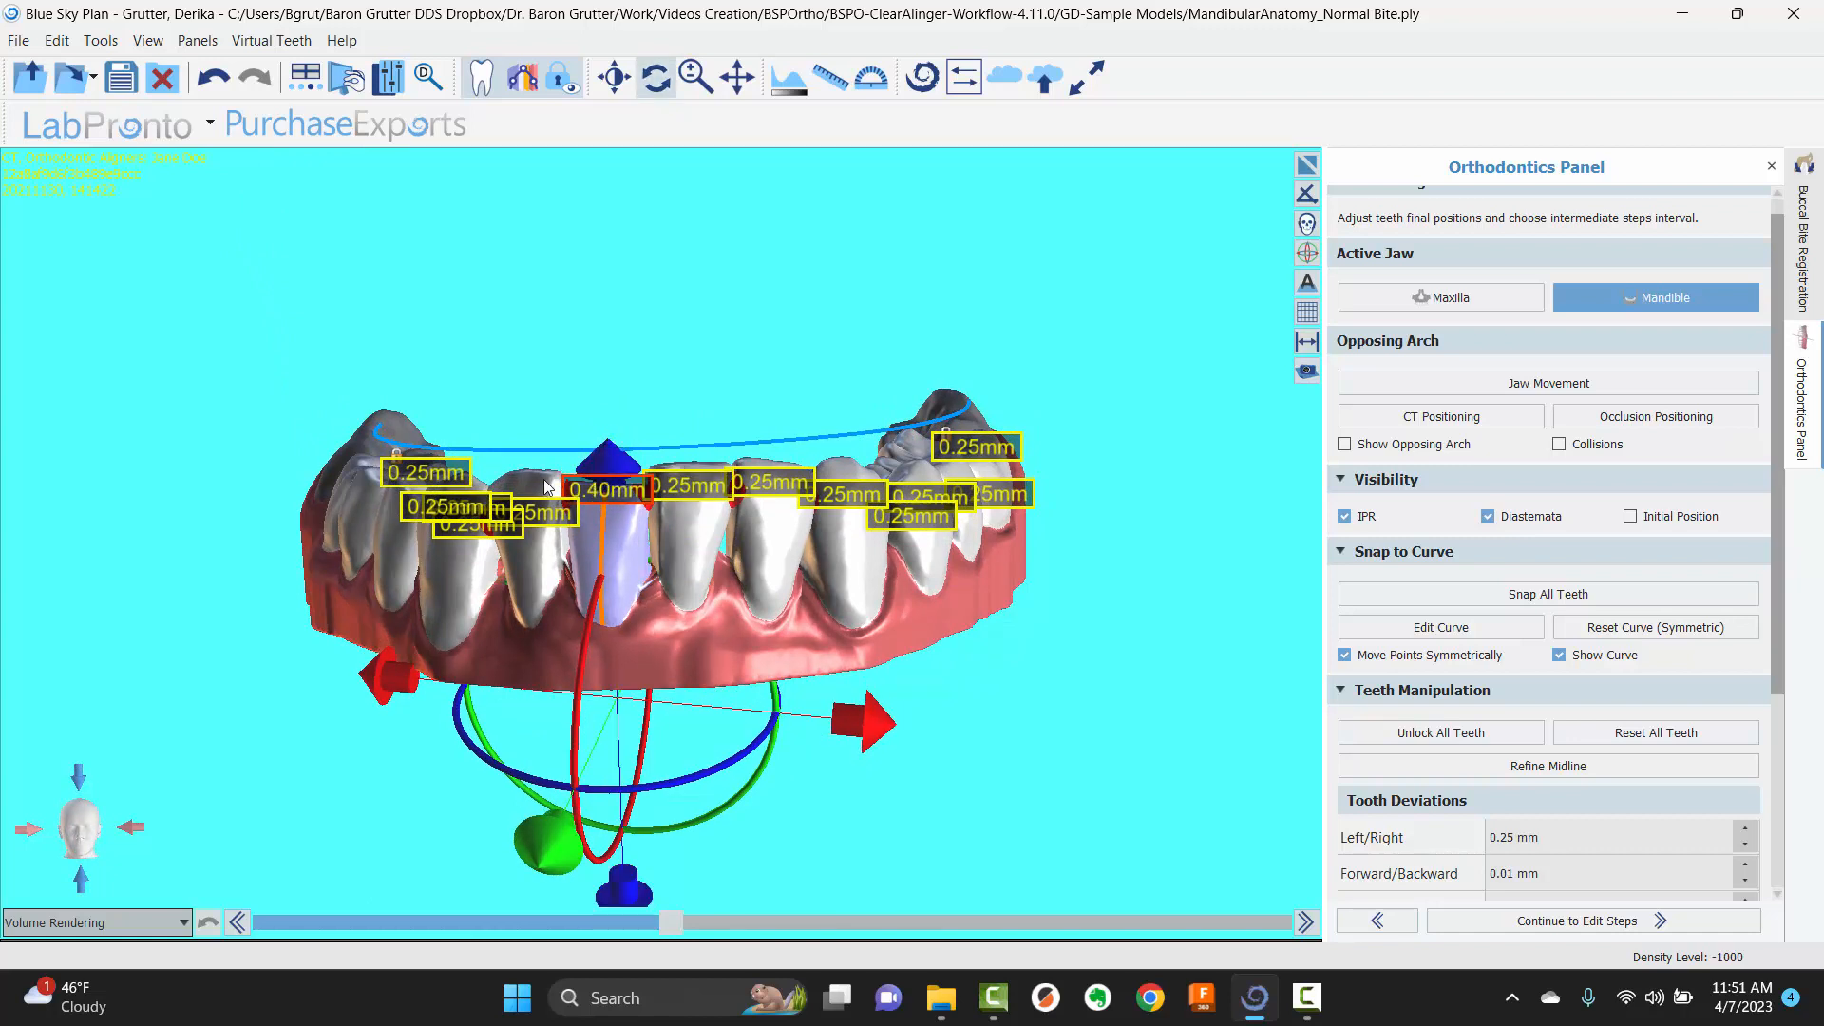
pyautogui.click(546, 487)
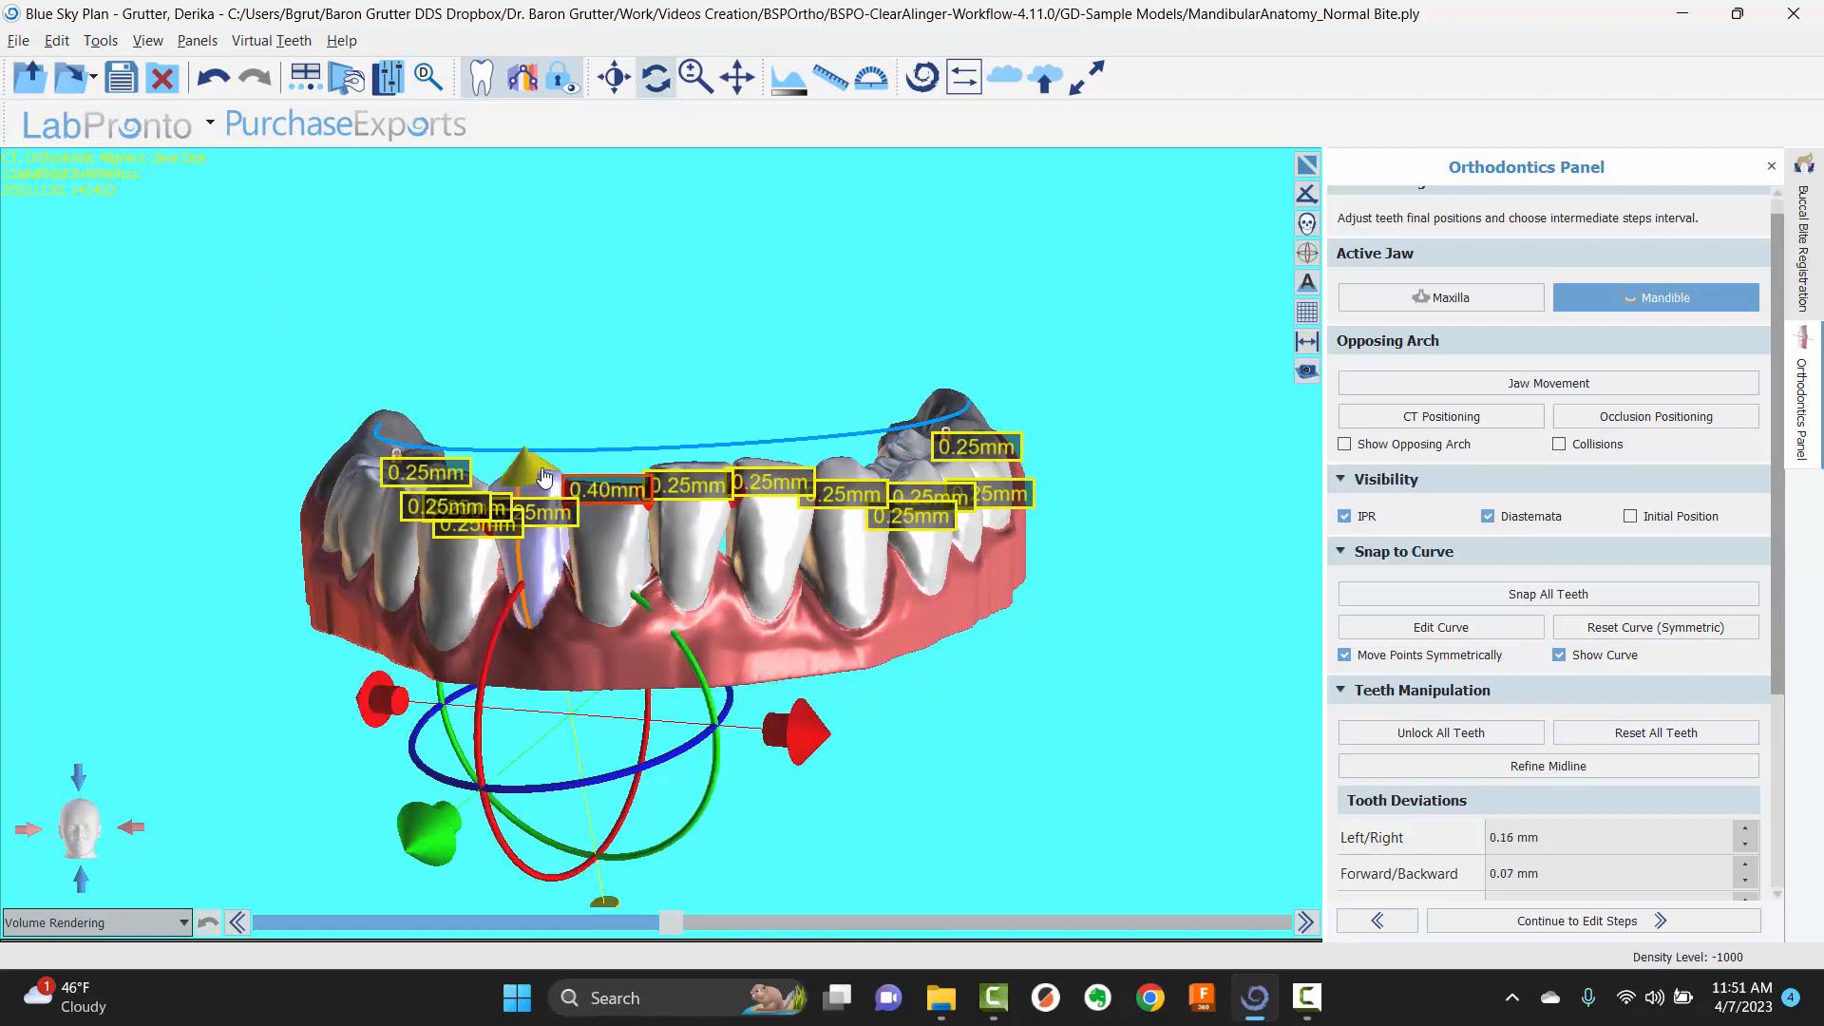
pyautogui.click(619, 496)
pyautogui.moveTo(616, 466); pyautogui.dragTo(684, 481)
pyautogui.click(682, 483)
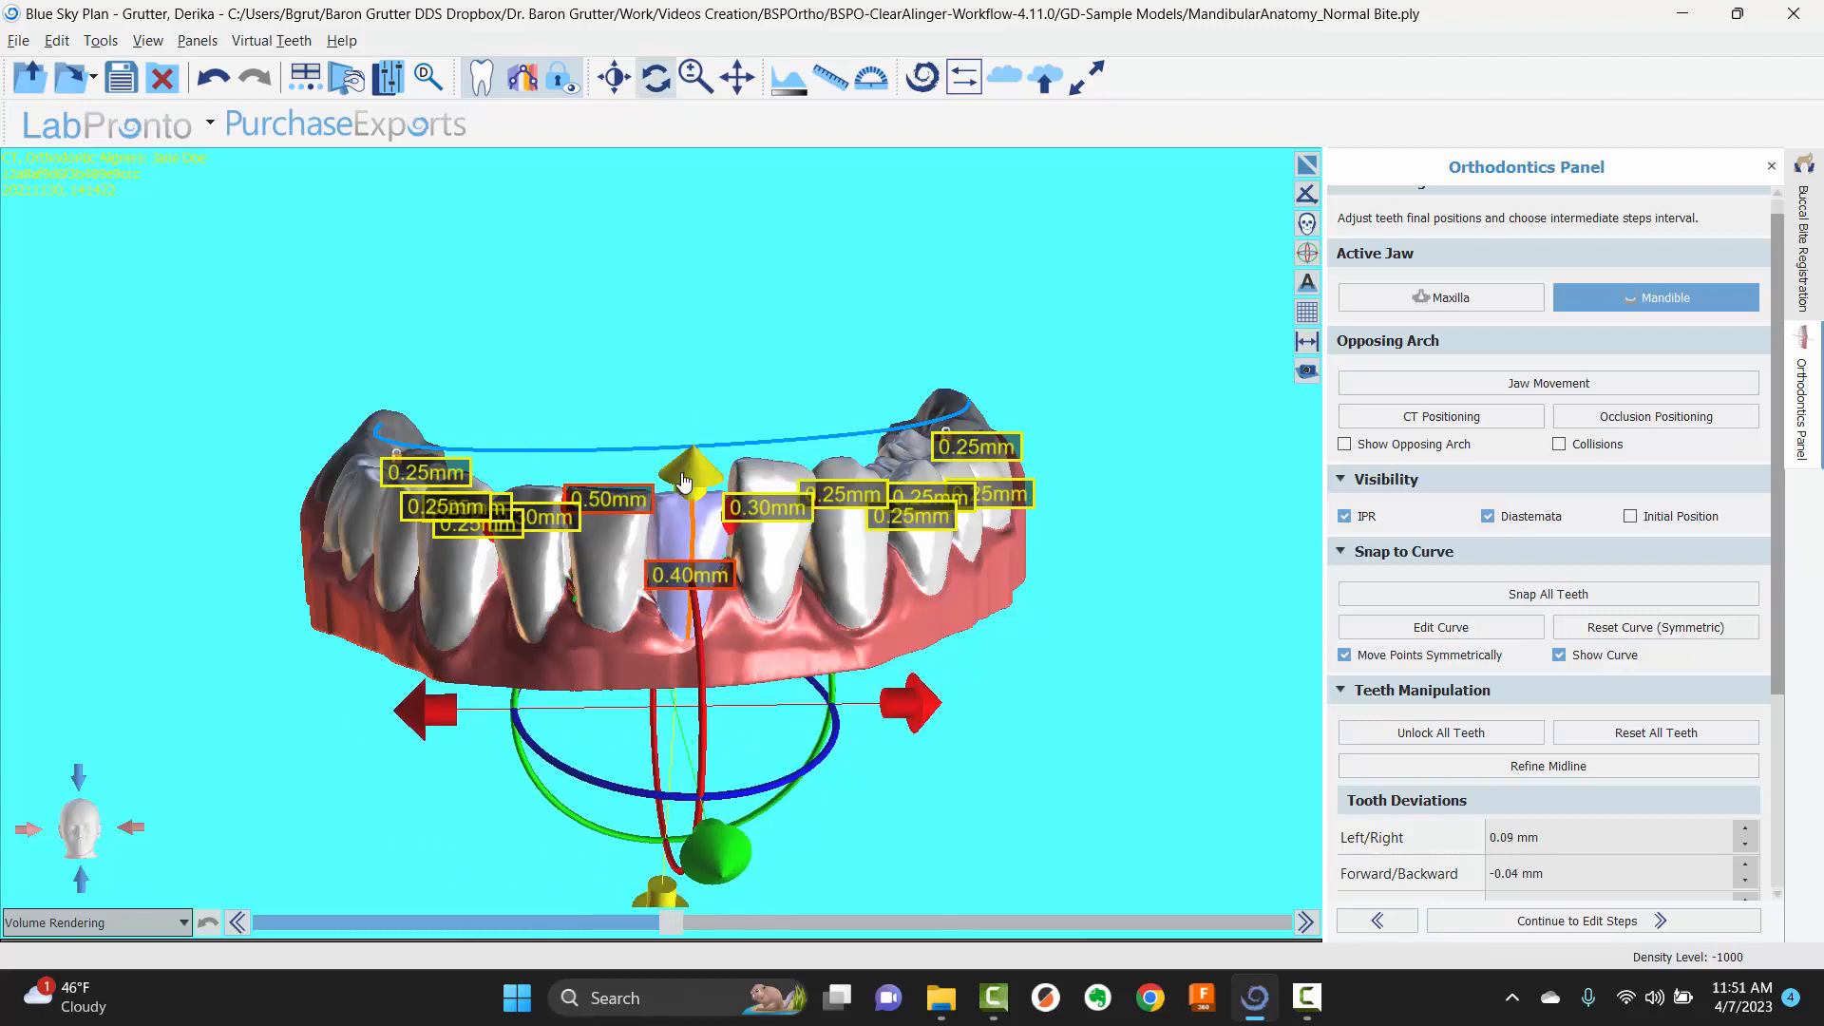
# - Intrude the lower left lateral incisor and both lower canines slightly
pyautogui.click(765, 530)
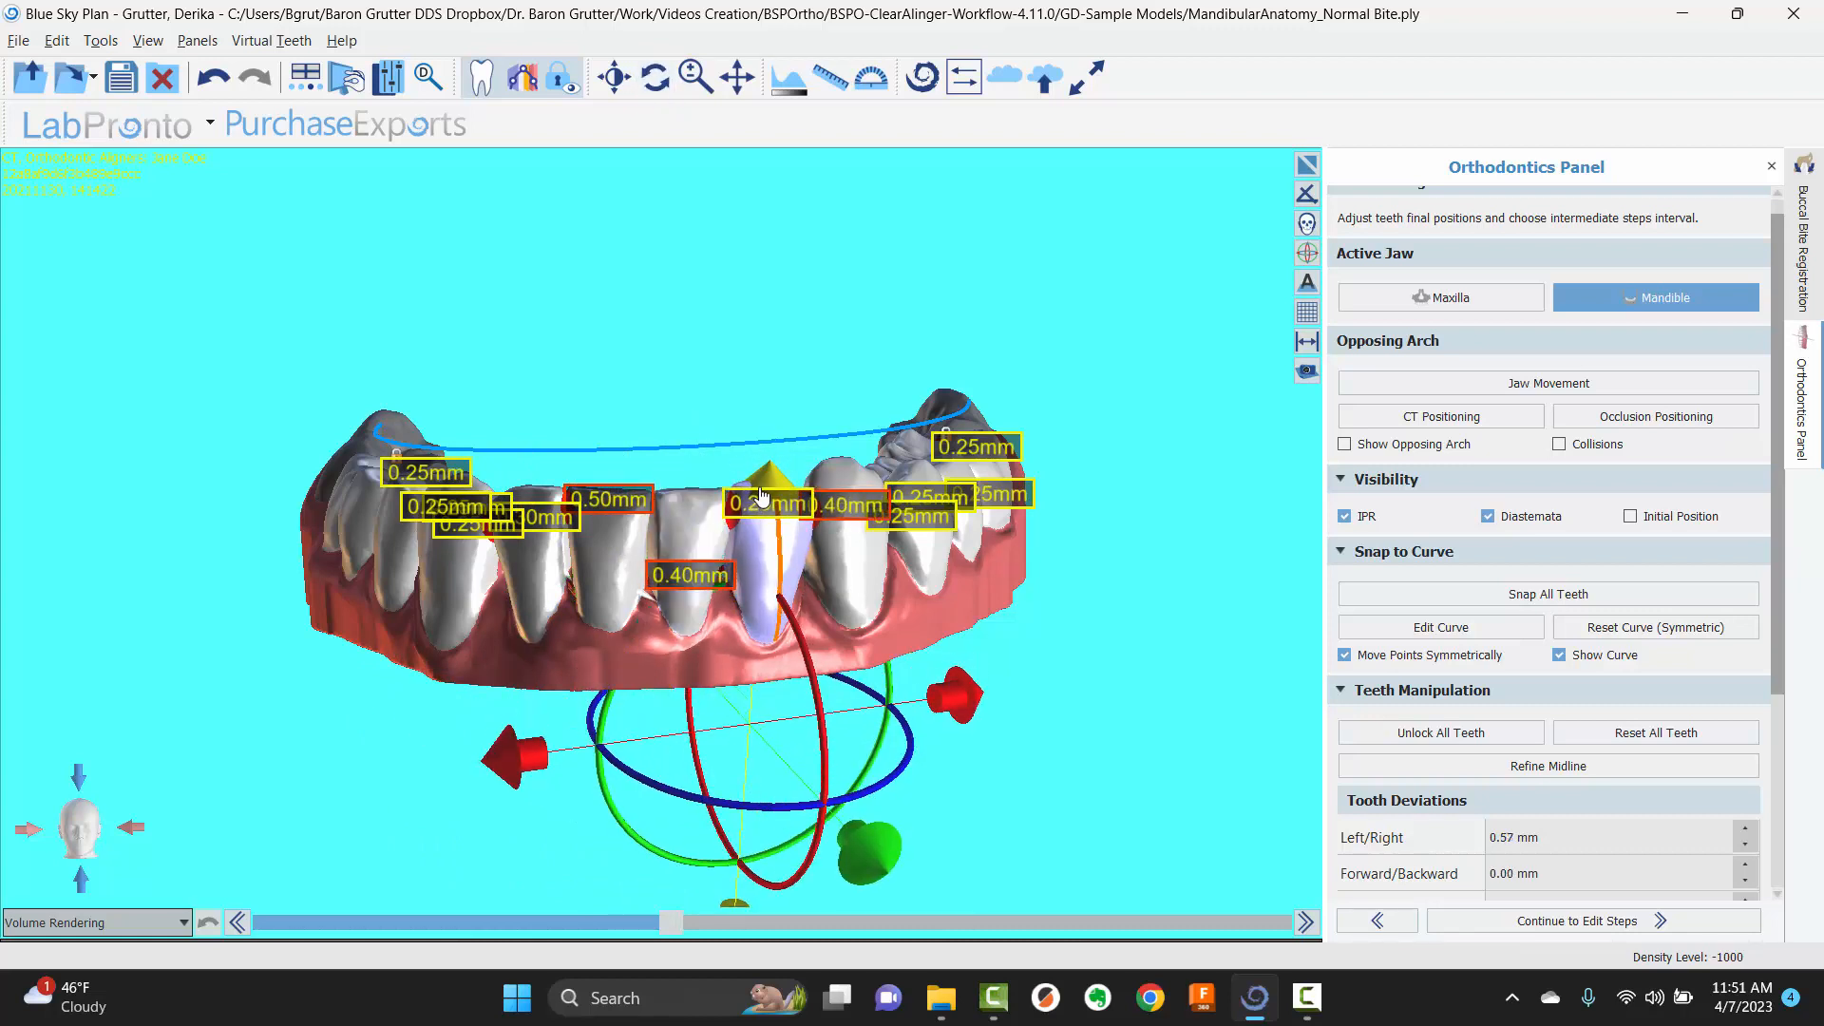
pyautogui.click(850, 482)
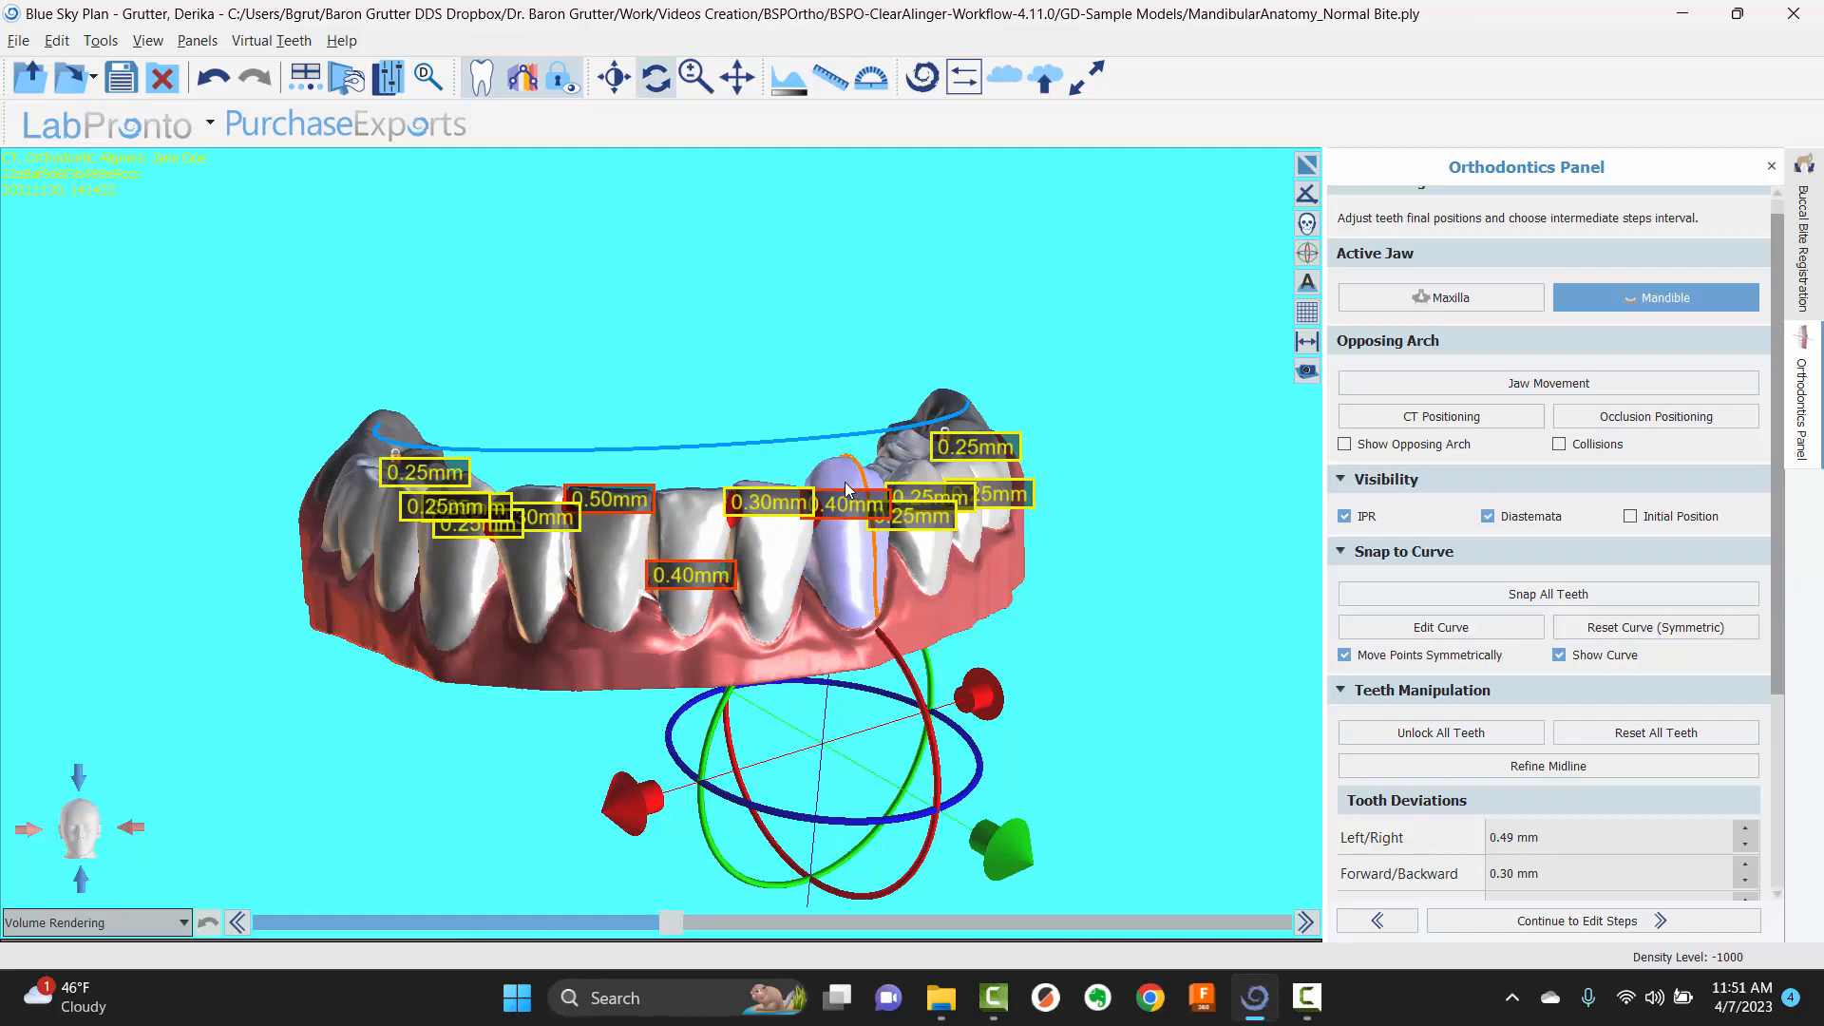
pyautogui.moveTo(845, 483); pyautogui.dragTo(840, 534)
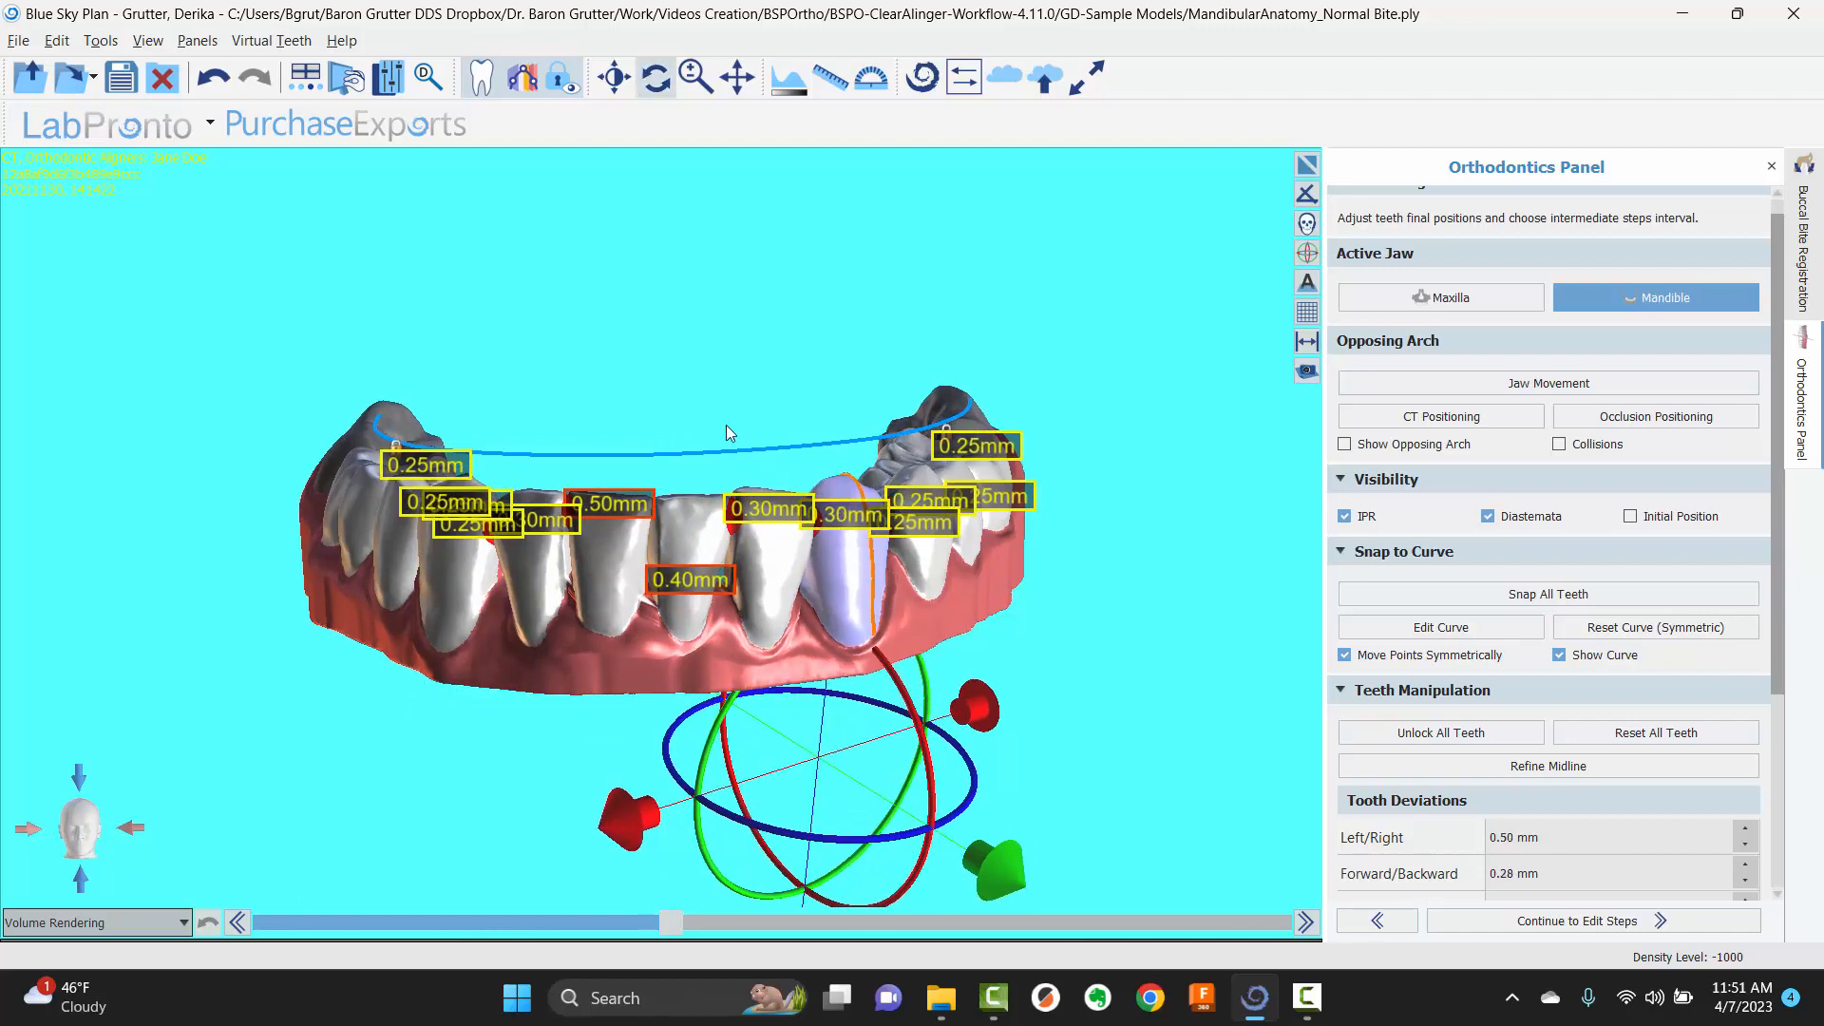
pyautogui.moveTo(730, 433); pyautogui.dragTo(912, 382)
pyautogui.click(537, 501)
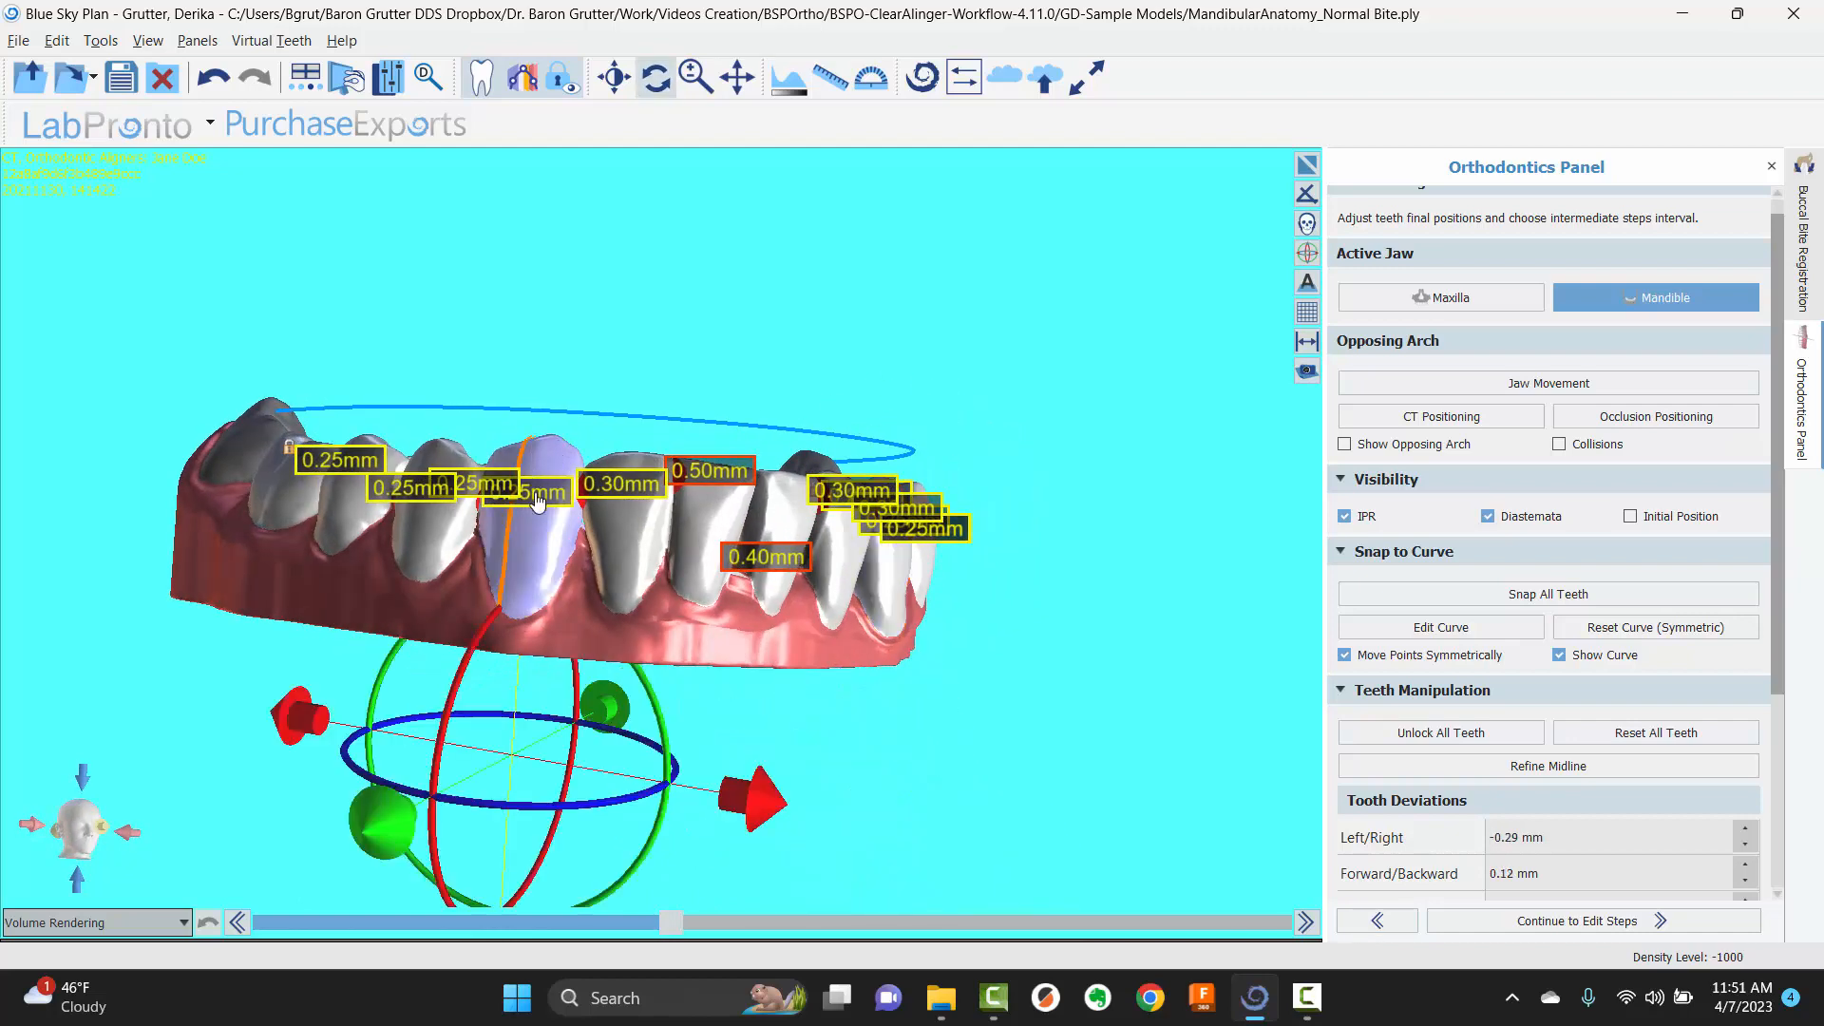
pyautogui.moveTo(537, 501); pyautogui.dragTo(537, 504)
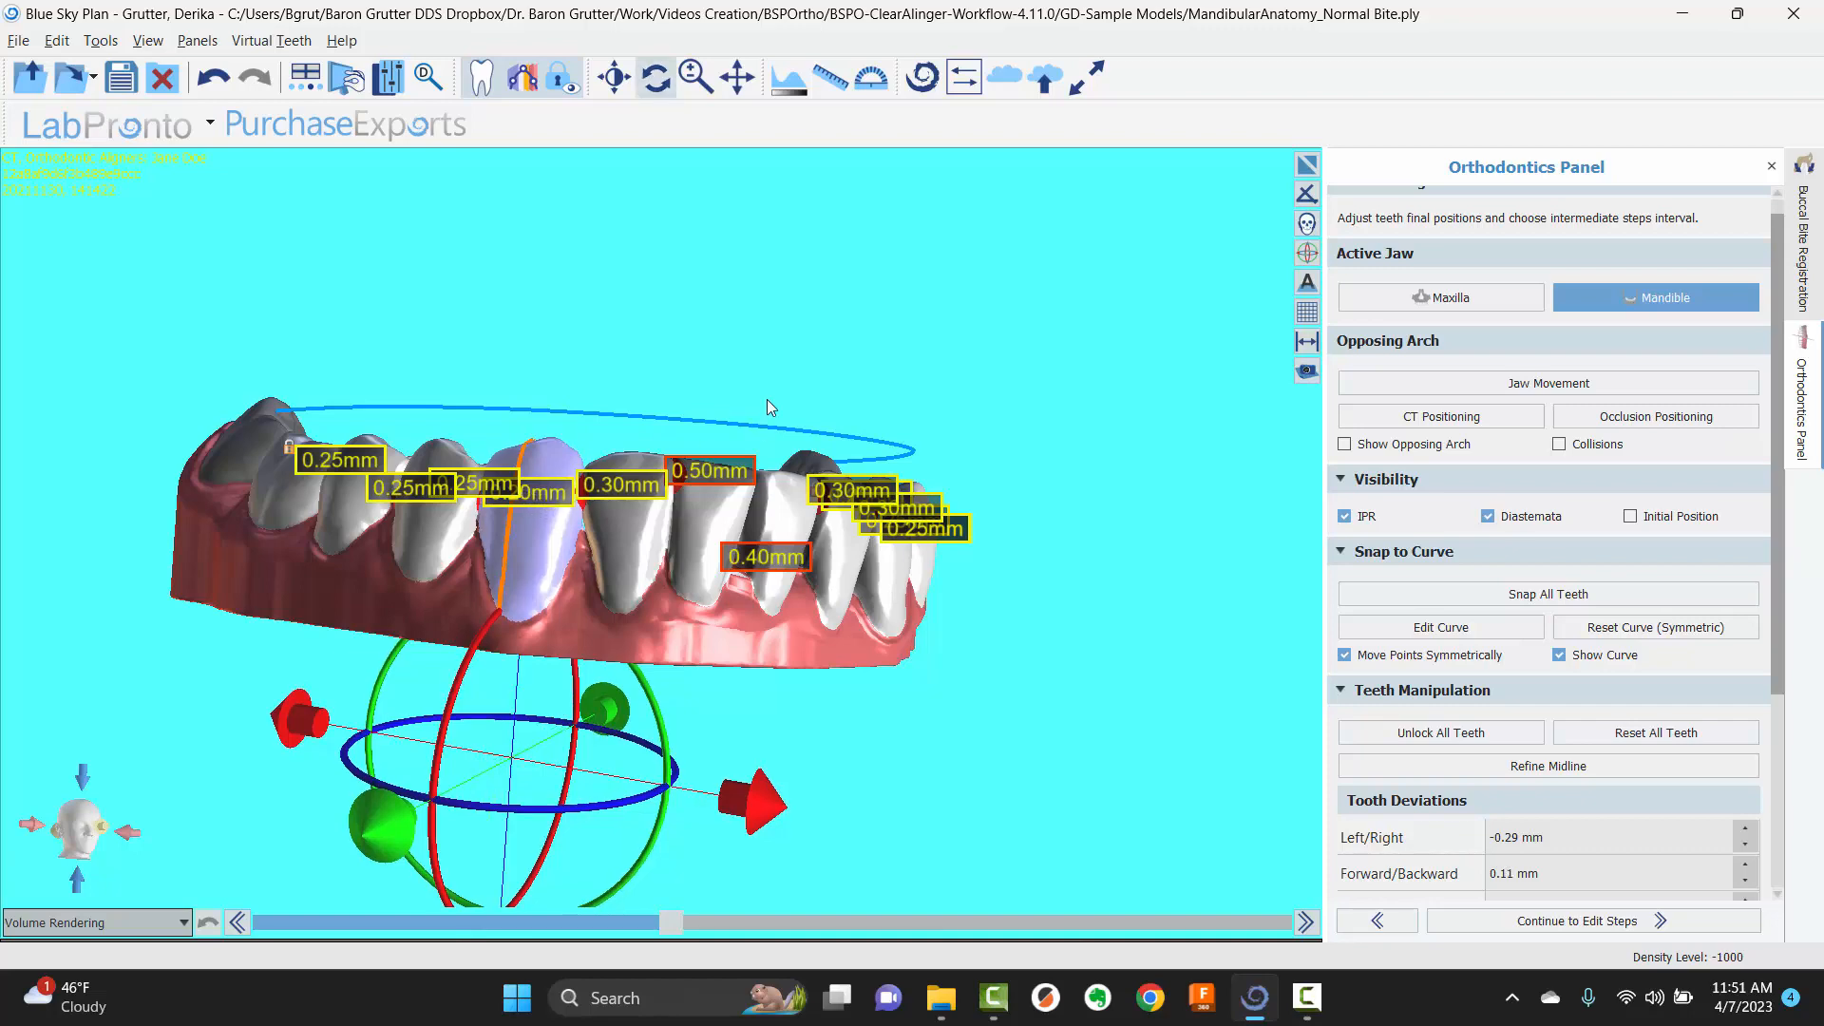
# - Hide the IPR values and examine the mandibular tooth alignment from the occlusal side
pyautogui.moveTo(767, 399); pyautogui.dragTo(617, 741)
pyautogui.click(1344, 516)
pyautogui.click(611, 715)
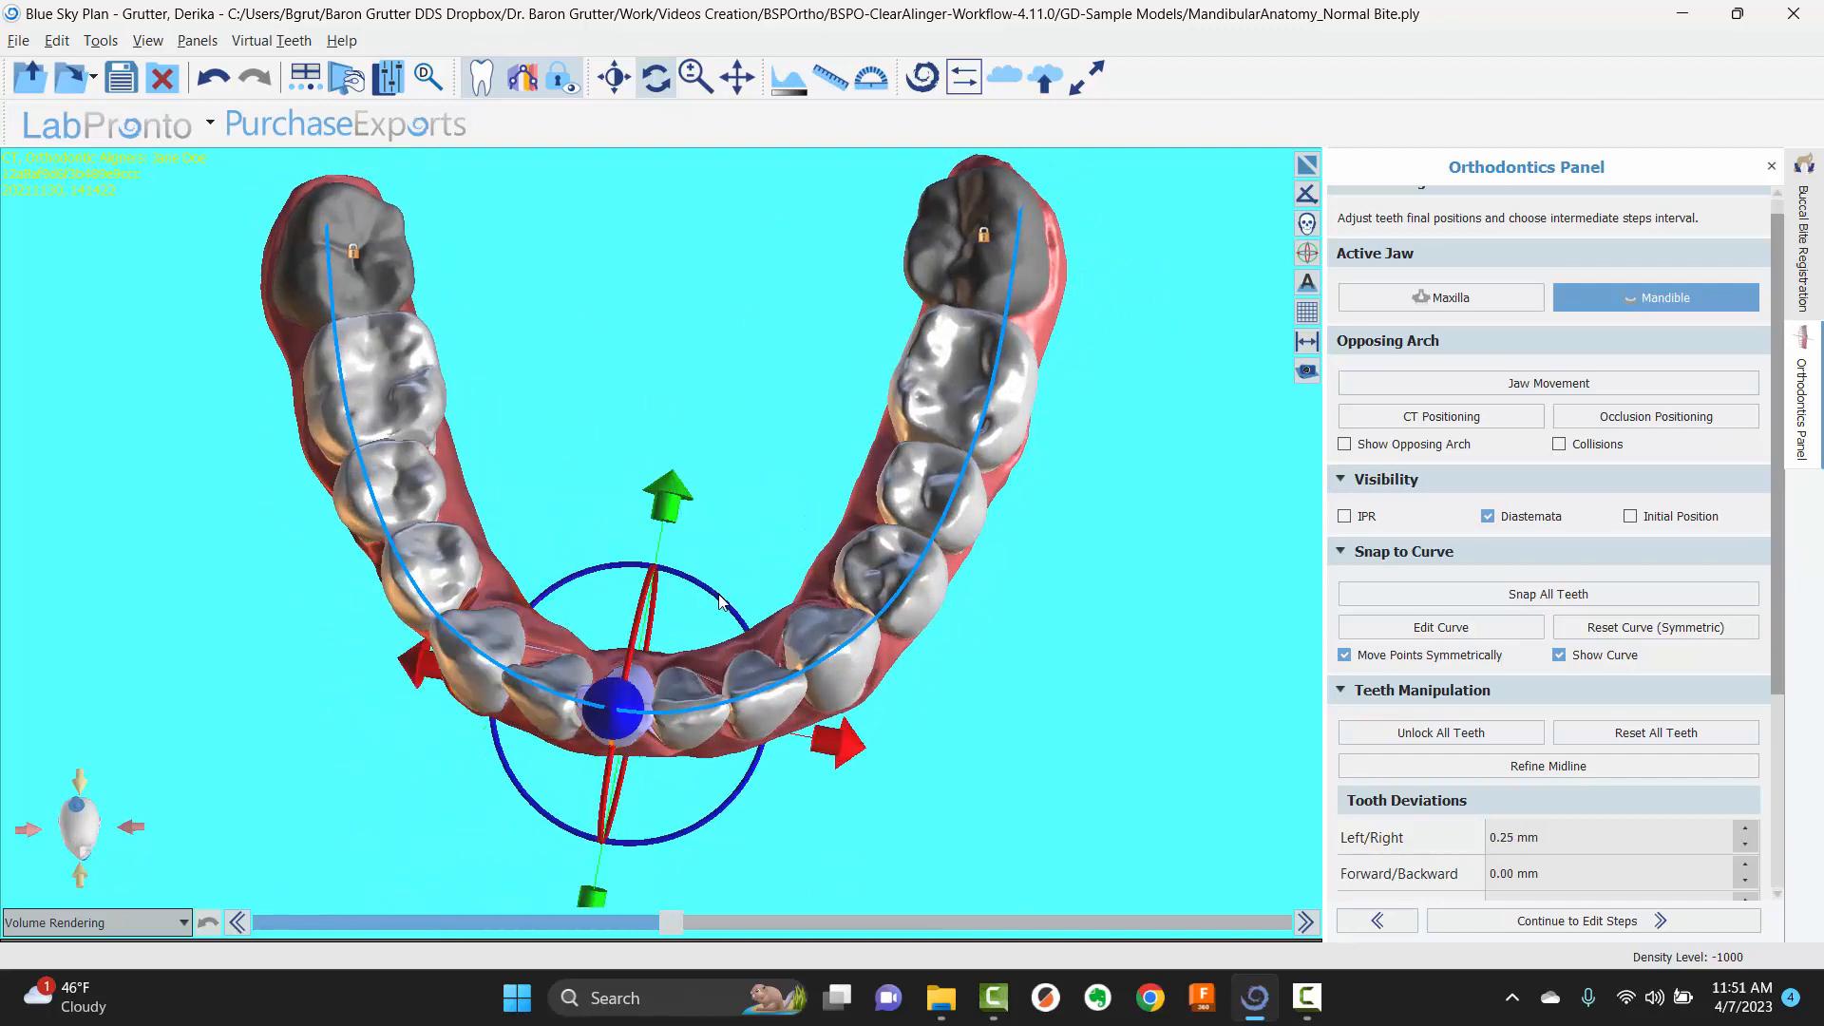
pyautogui.moveTo(720, 597); pyautogui.dragTo(751, 557)
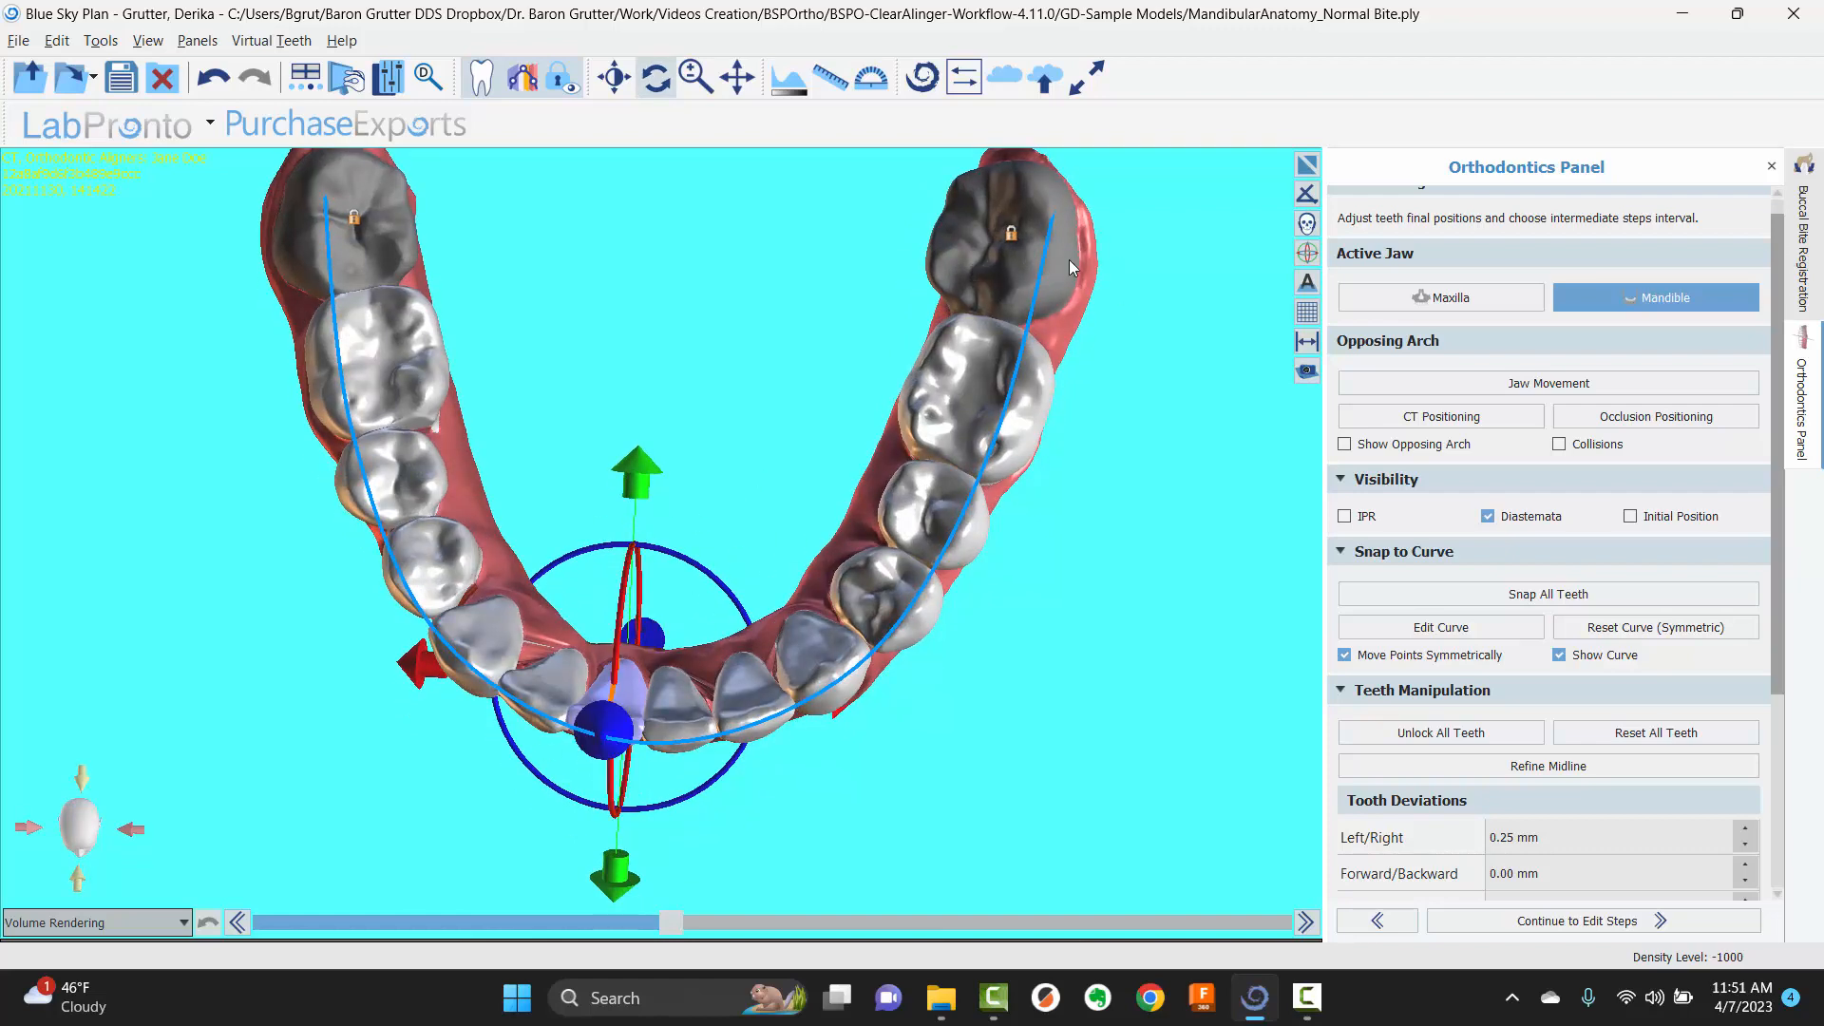
pyautogui.click(1018, 249)
pyautogui.moveTo(732, 527); pyautogui.dragTo(779, 550)
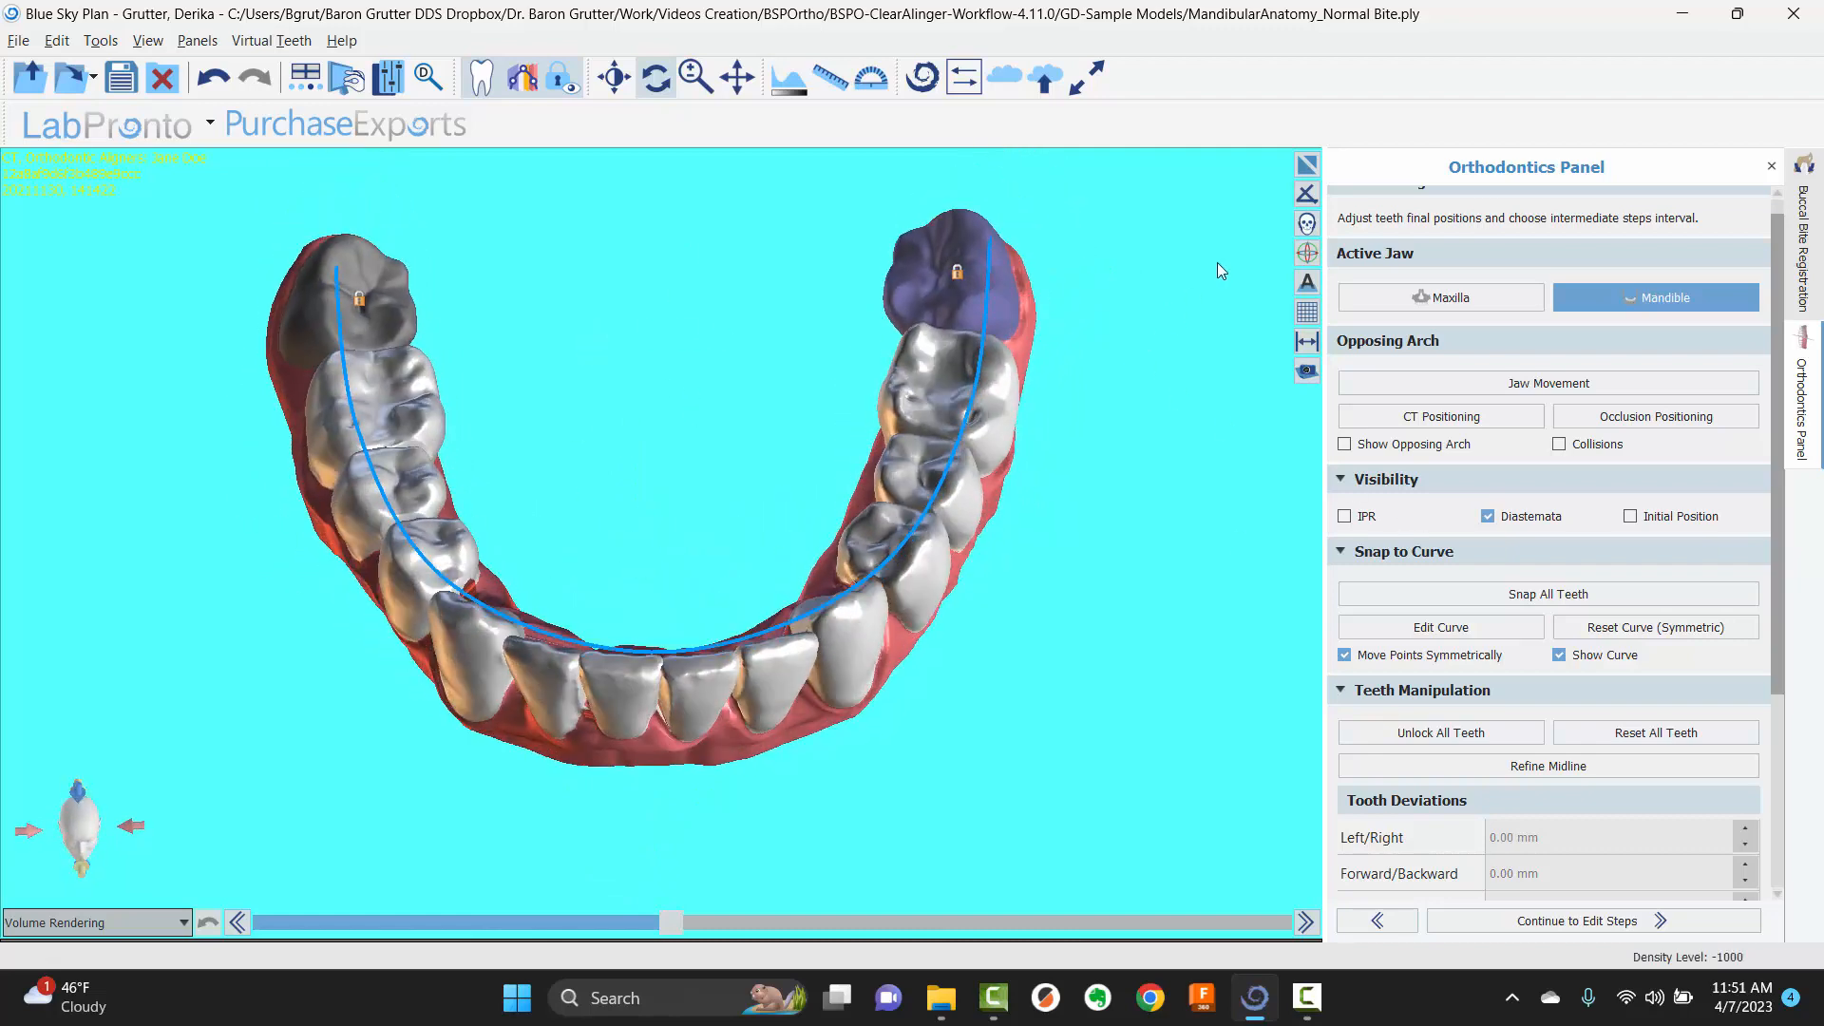
# - Show the opposing arch and select the upper left central incisor so that the maxilla is the active jaw
pyautogui.click(1345, 444)
pyautogui.moveTo(903, 777); pyautogui.dragTo(891, 424)
pyautogui.moveTo(1041, 554); pyautogui.dragTo(1239, 602)
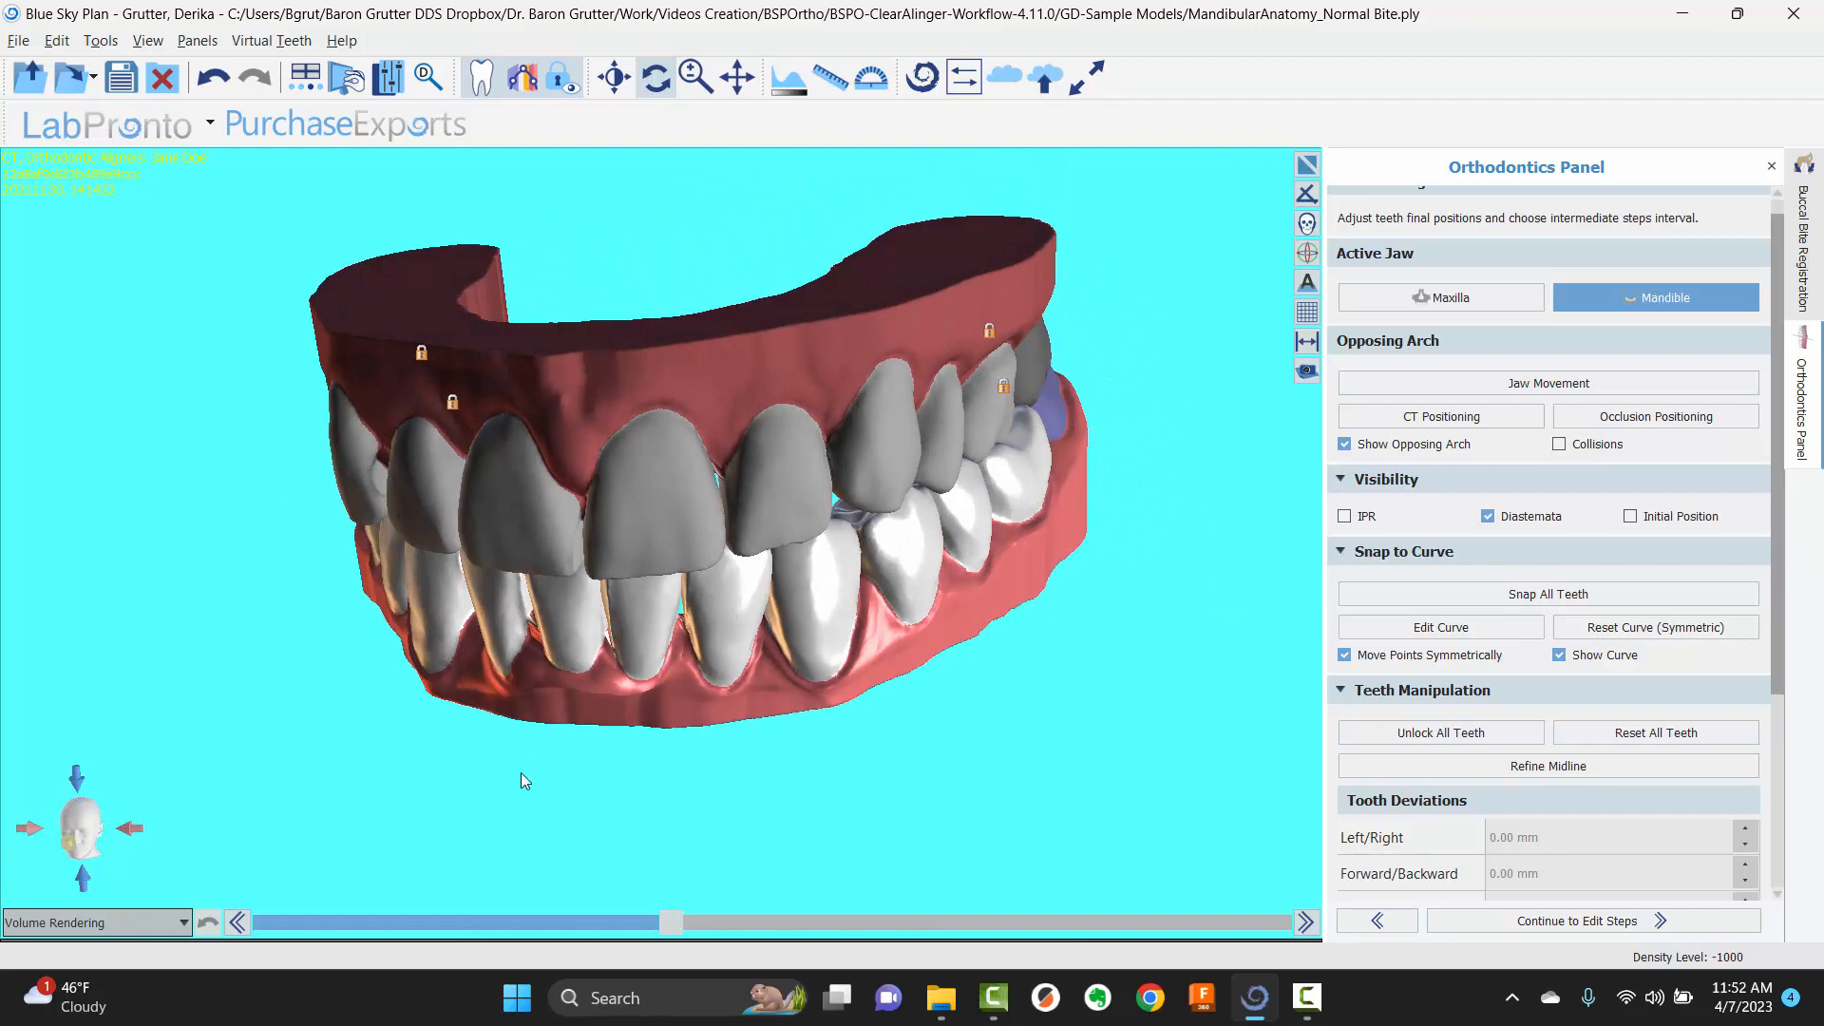
pyautogui.moveTo(521, 772); pyautogui.dragTo(667, 446)
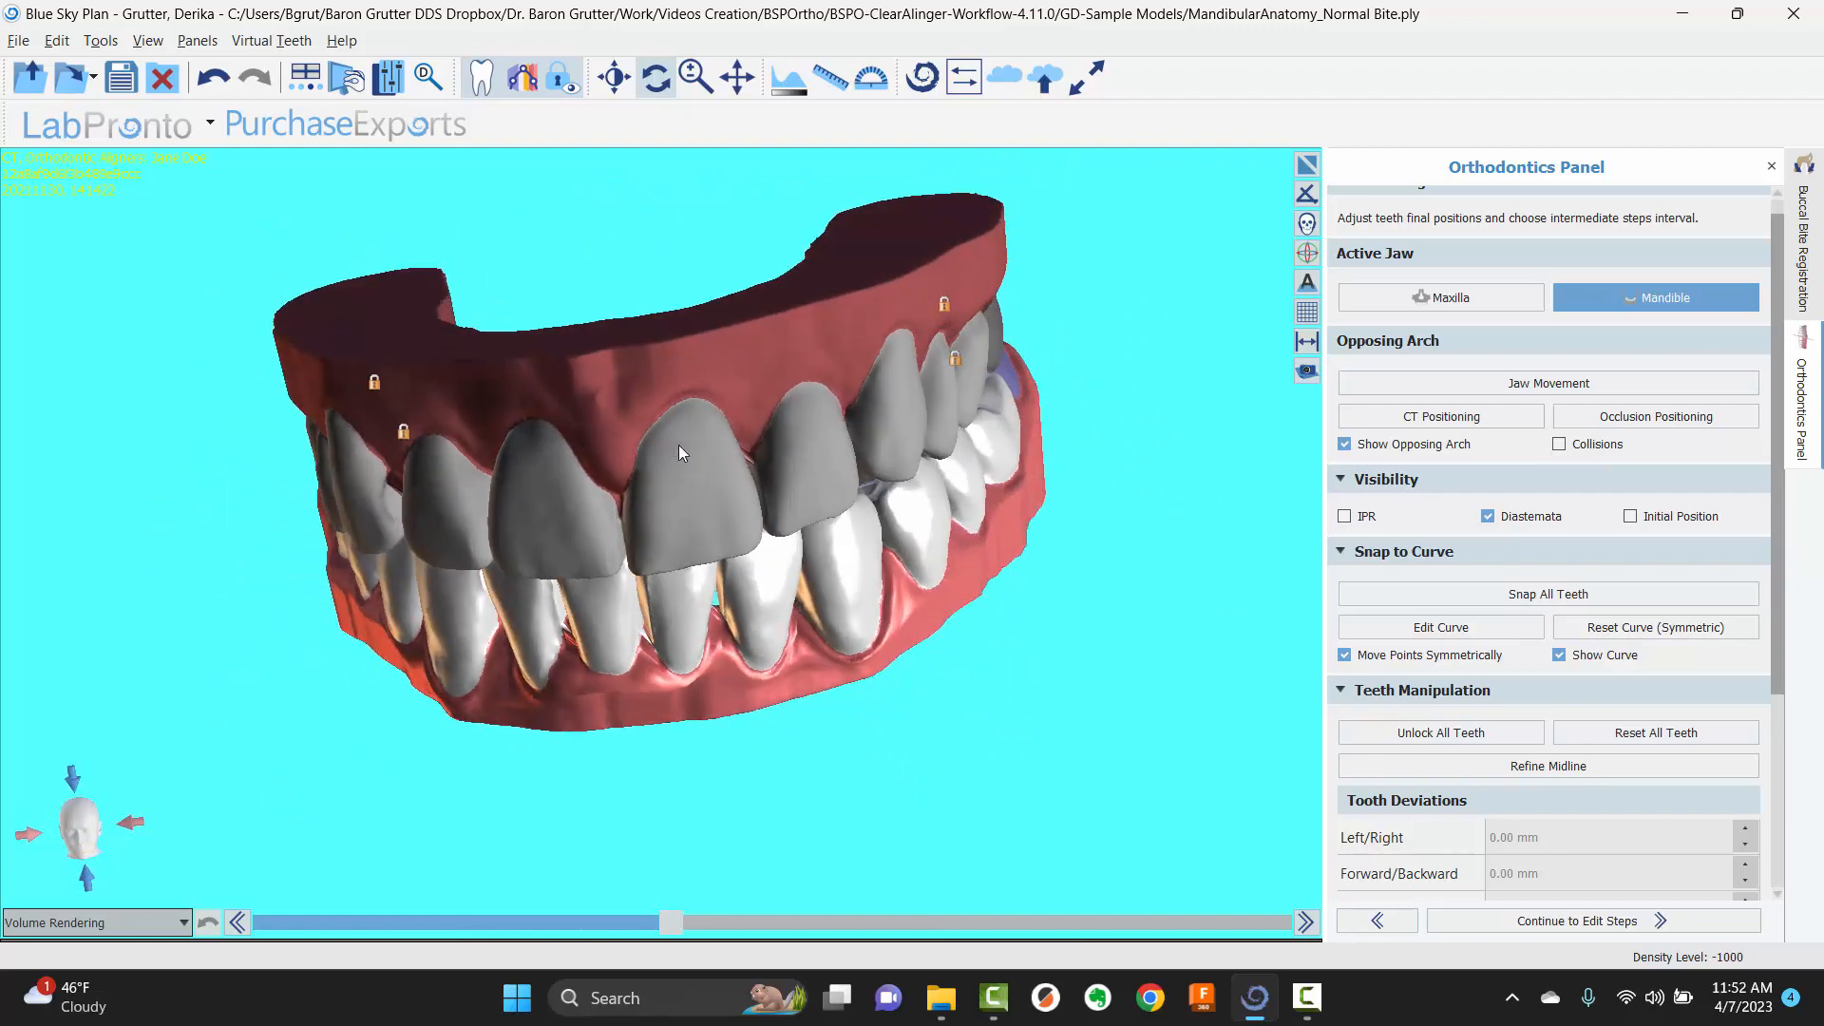
pyautogui.click(679, 445)
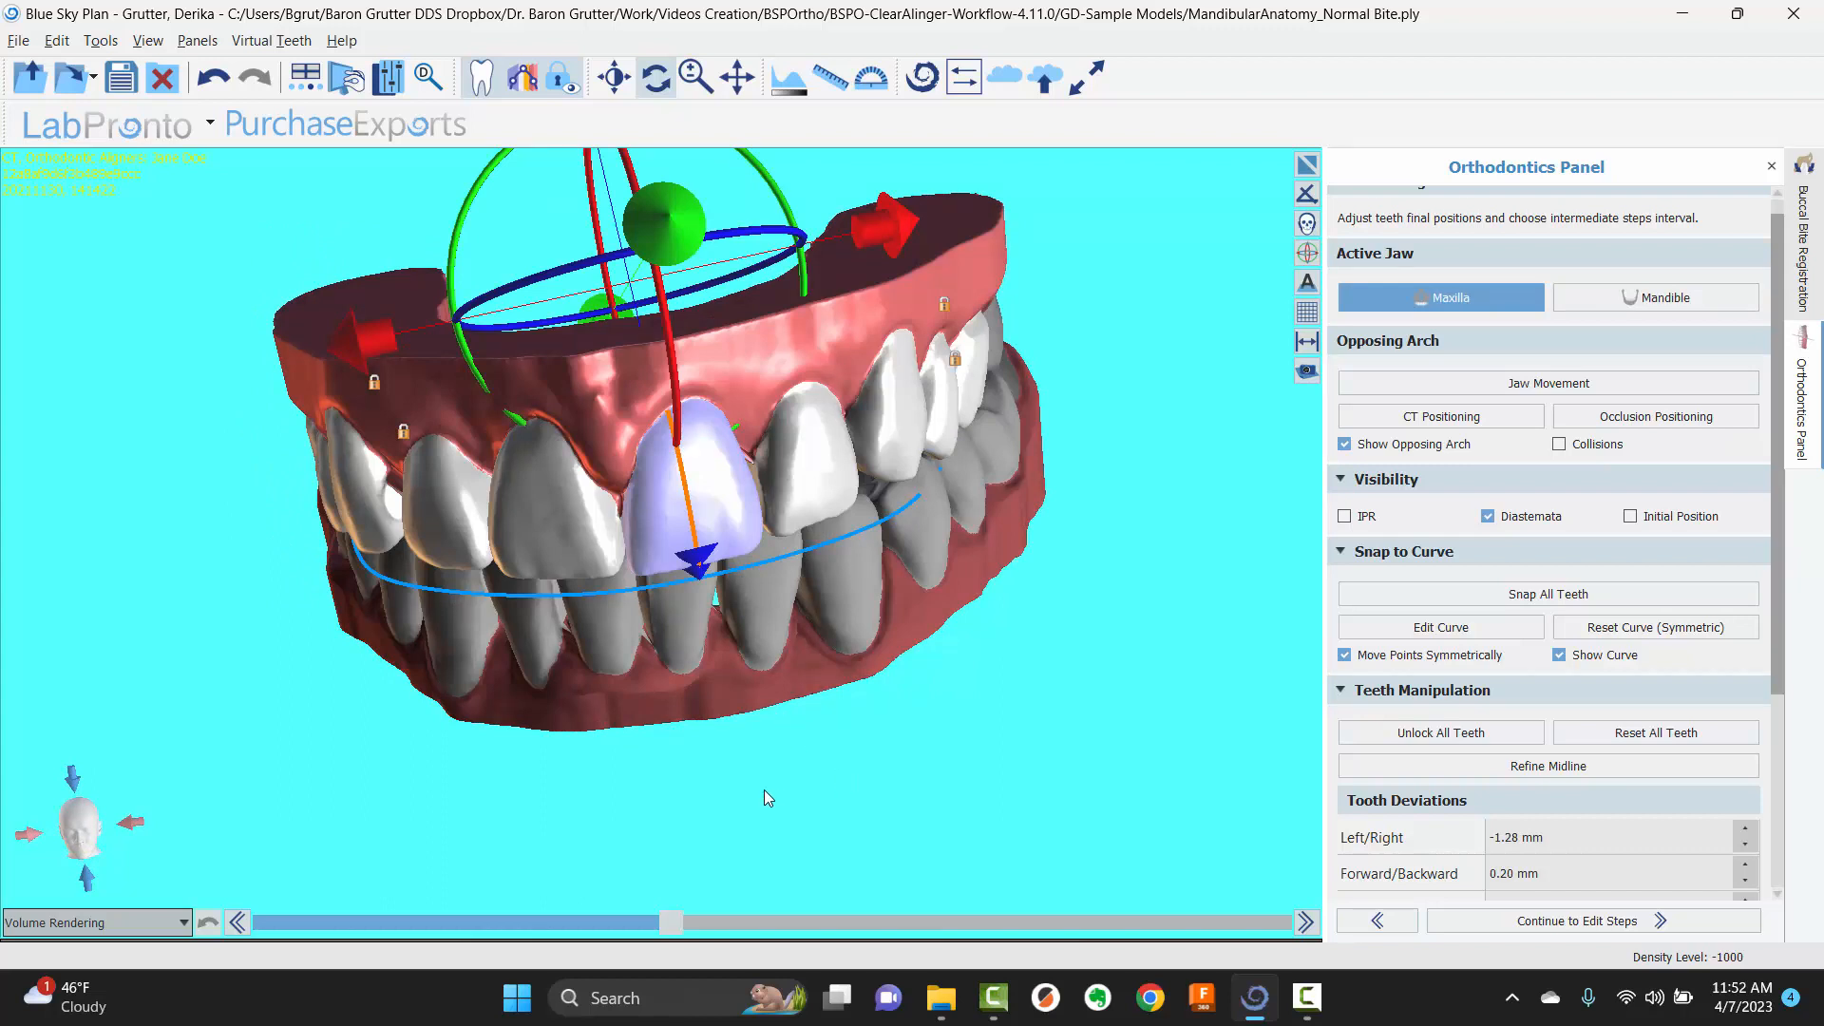
pyautogui.moveTo(395, 777); pyautogui.dragTo(532, 652)
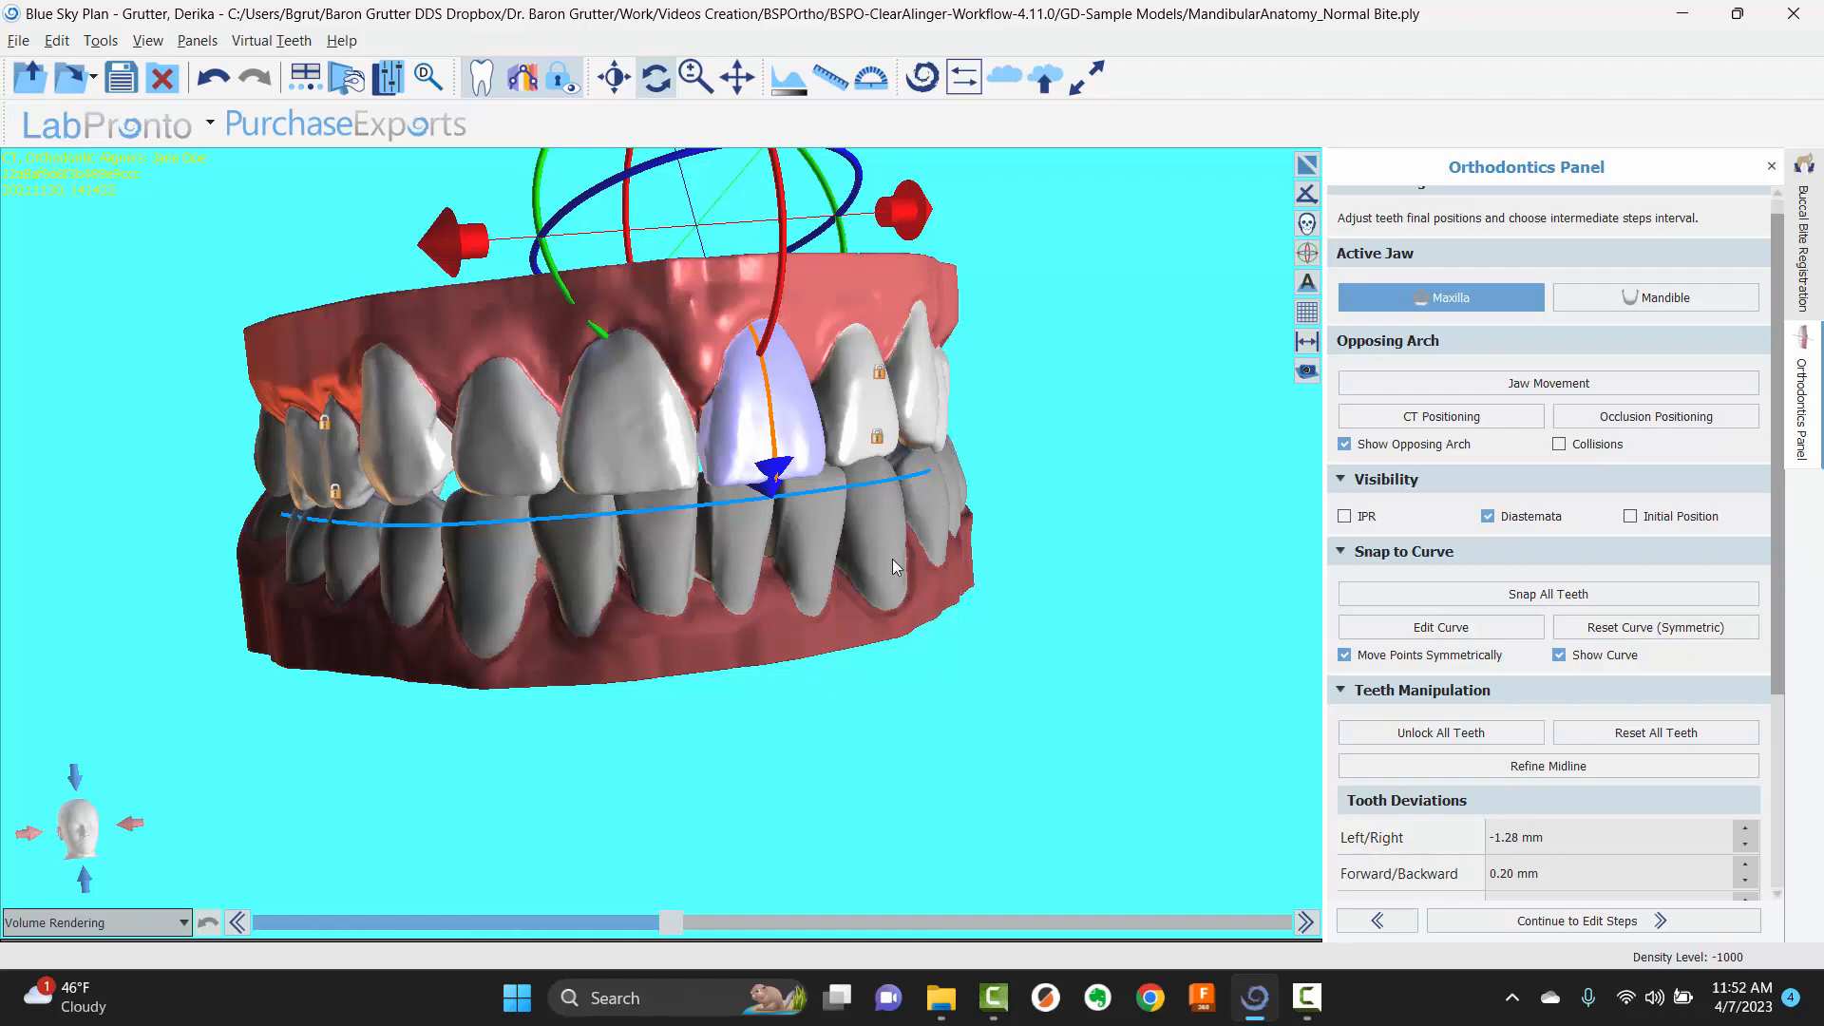
pyautogui.moveTo(894, 568); pyautogui.dragTo(719, 415)
# - Show the CT teeth with their roots and set the jaw transparency to 0.50
pyautogui.scroll(-5, 1724, 580)
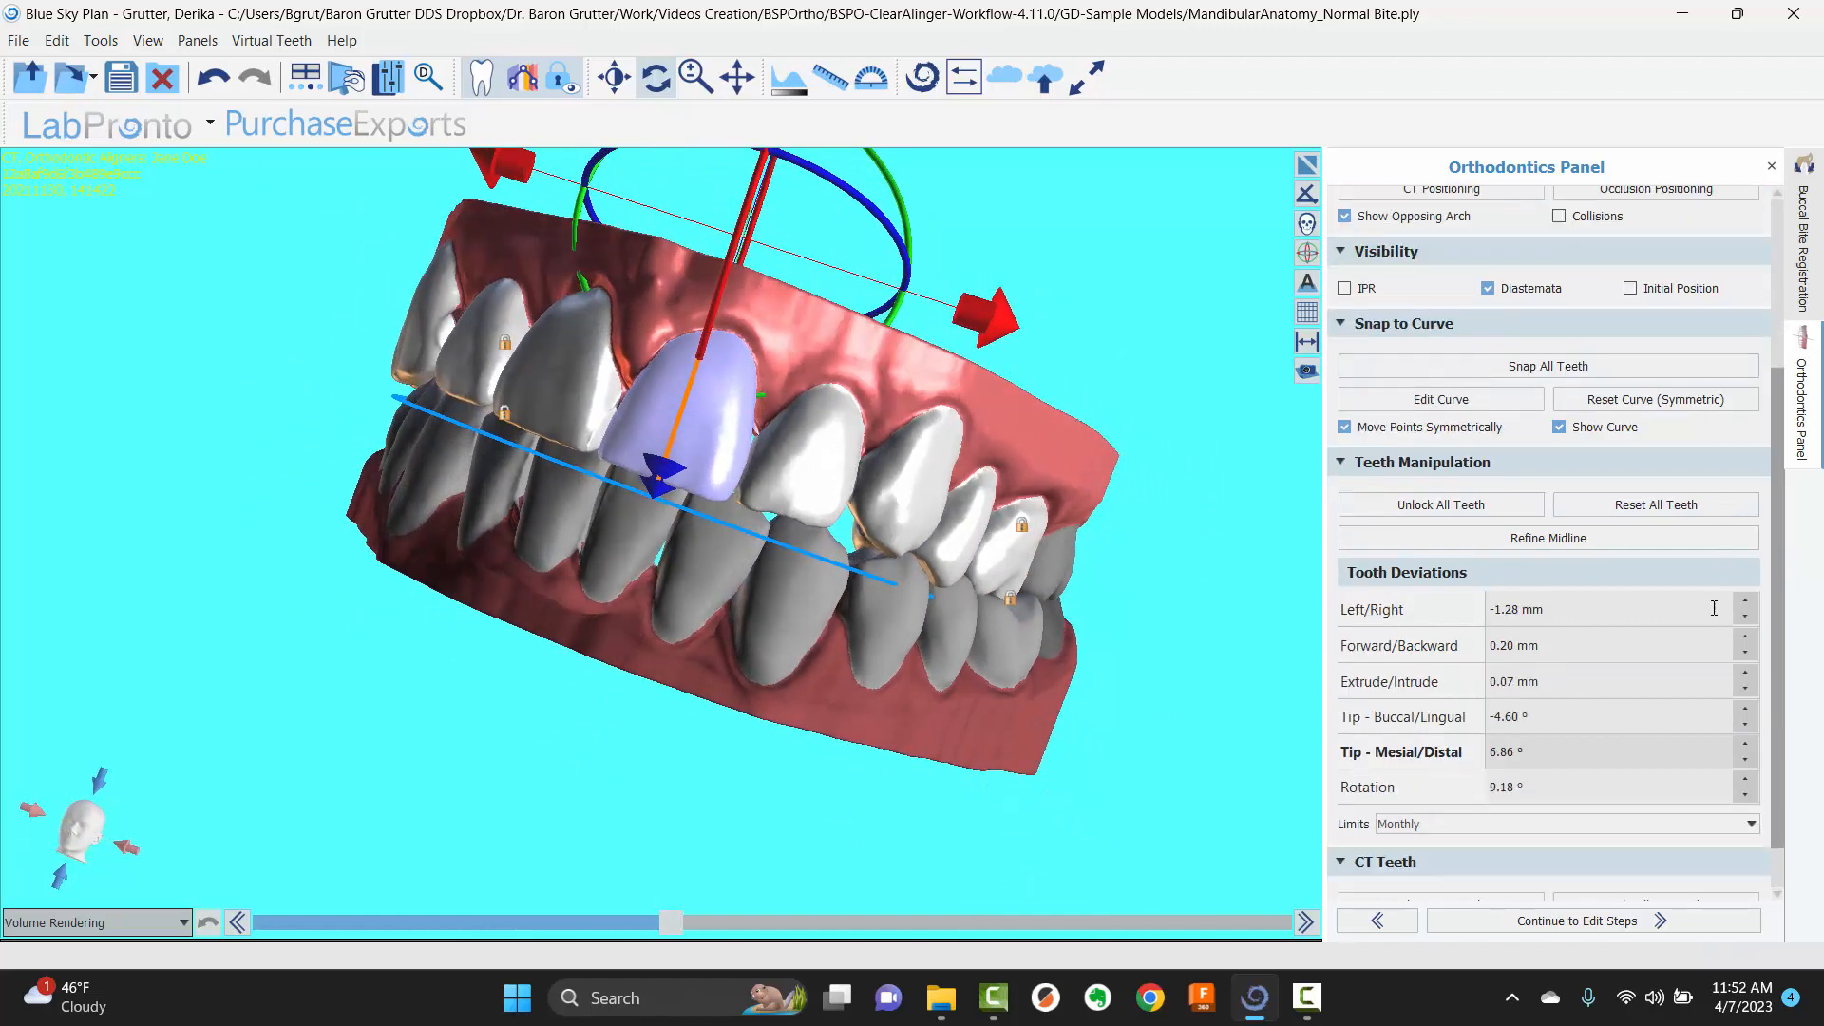
pyautogui.click(1527, 857)
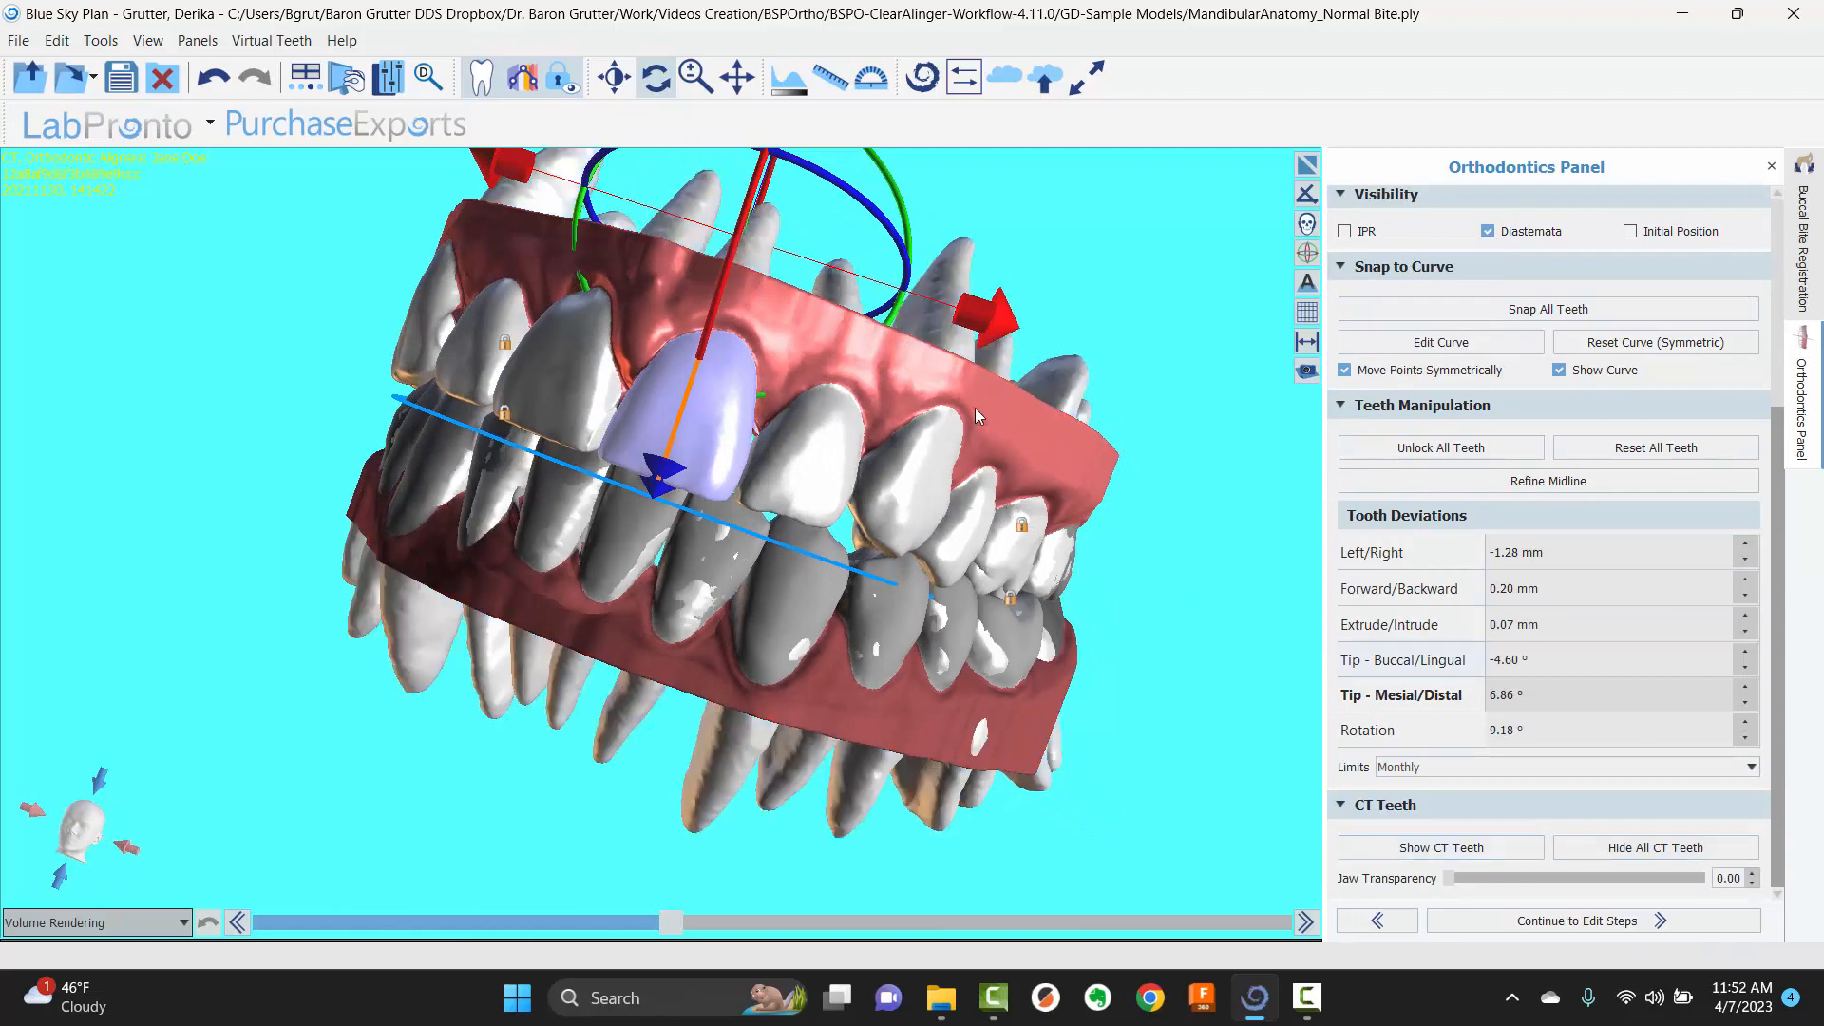
pyautogui.moveTo(1220, 517); pyautogui.dragTo(647, 466)
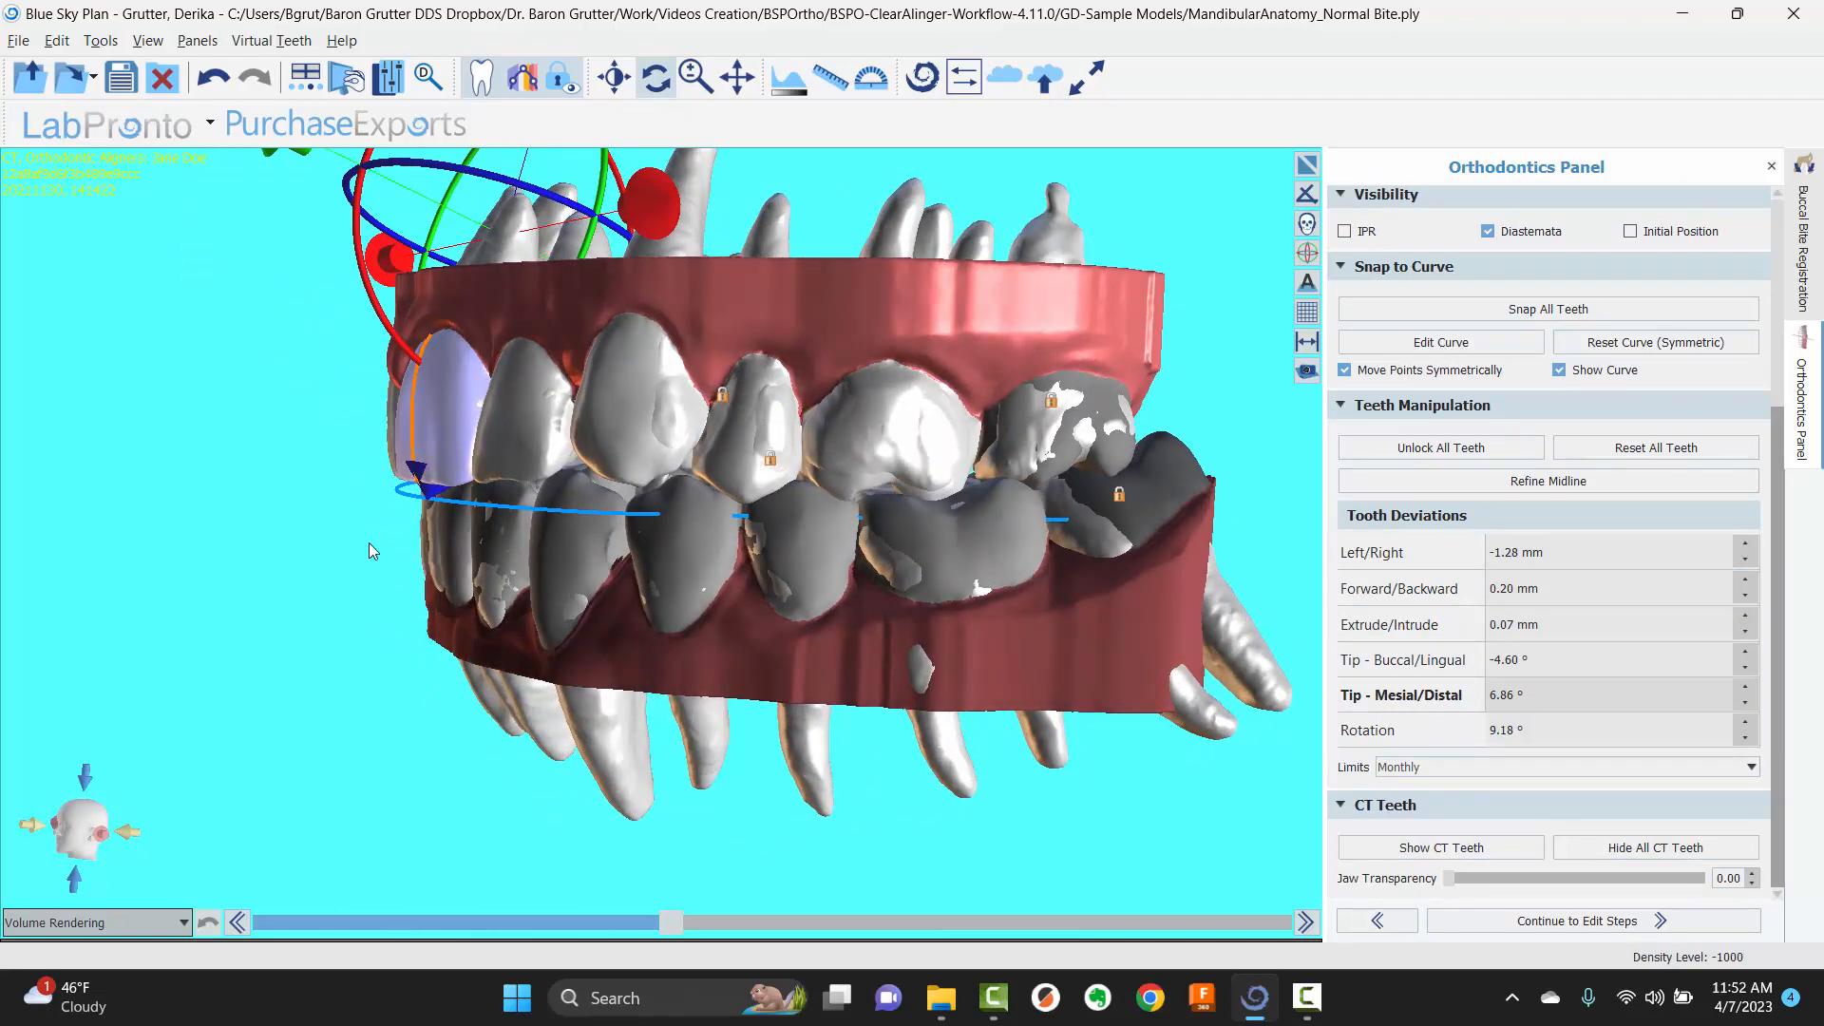
pyautogui.moveTo(357, 529); pyautogui.dragTo(1064, 571)
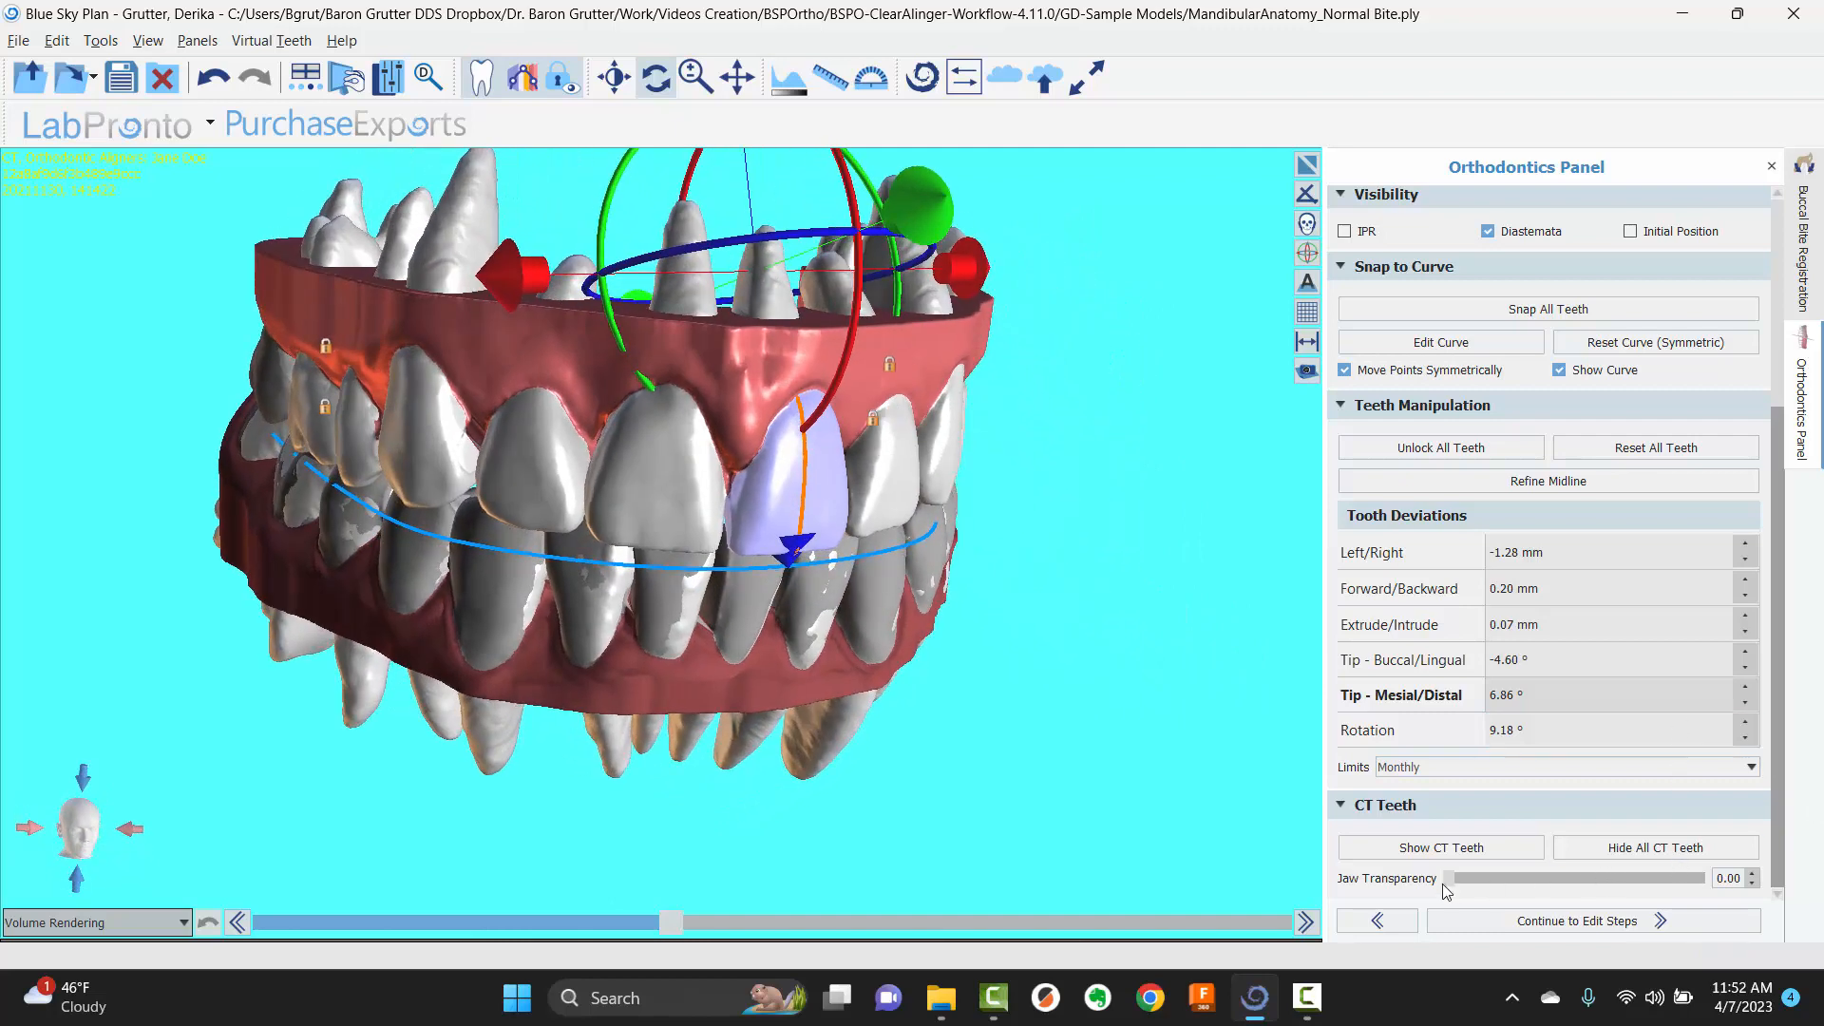
pyautogui.moveTo(1451, 883); pyautogui.dragTo(1593, 894)
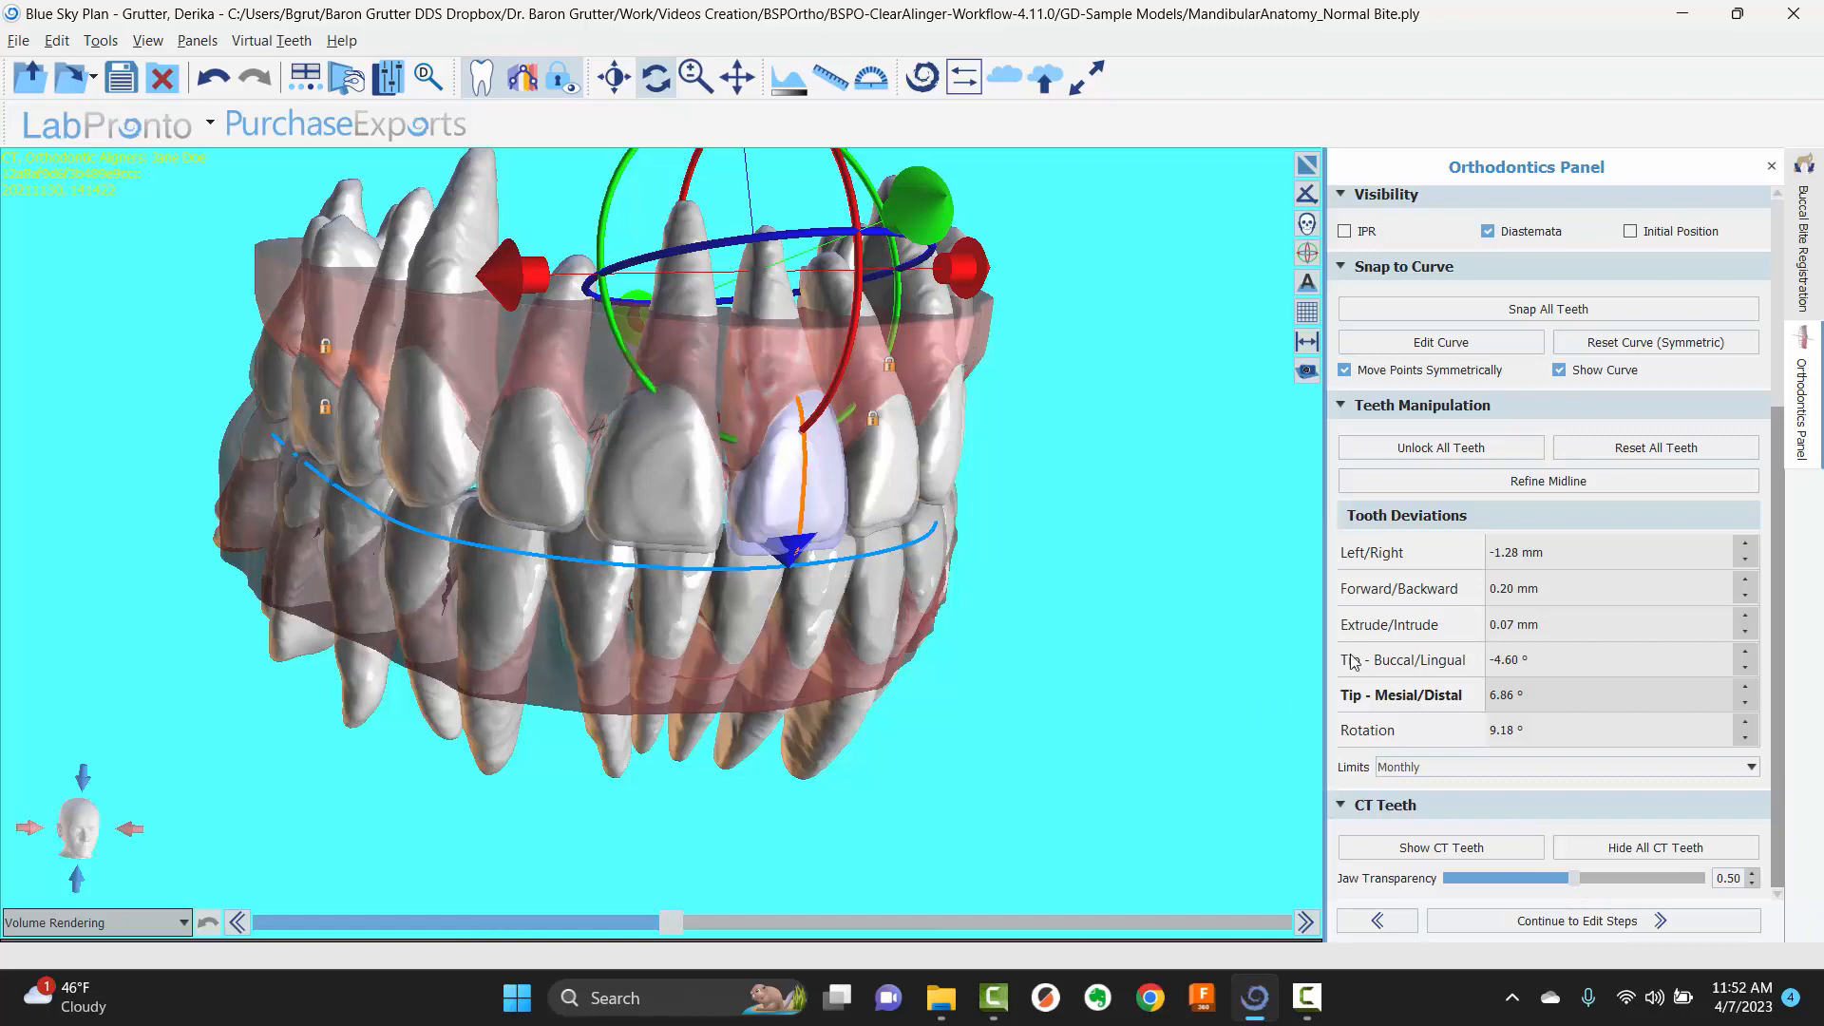
# - Adjust the upper left central incisor's buccal/lingual tip to -2.15° and check its root from several angles
pyautogui.moveTo(1161, 687); pyautogui.dragTo(1098, 682)
pyautogui.scroll(-1, 663, 285)
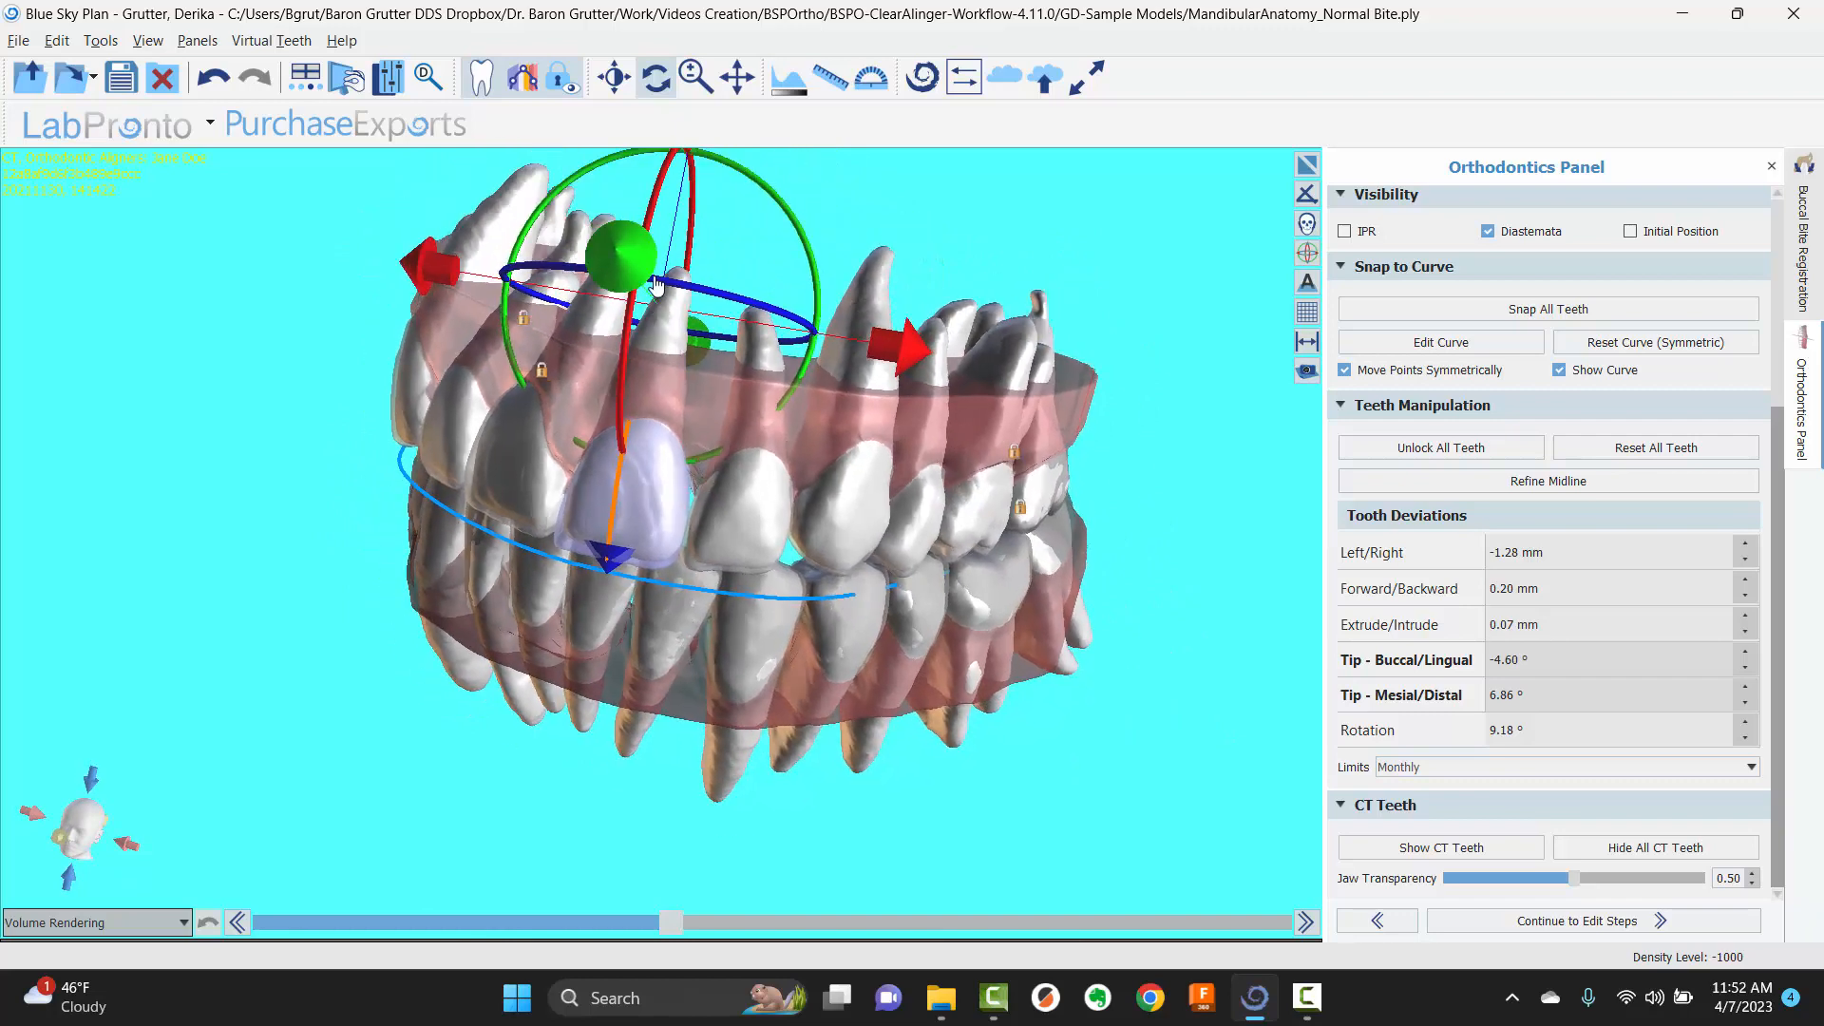
pyautogui.moveTo(861, 293); pyautogui.dragTo(442, 294)
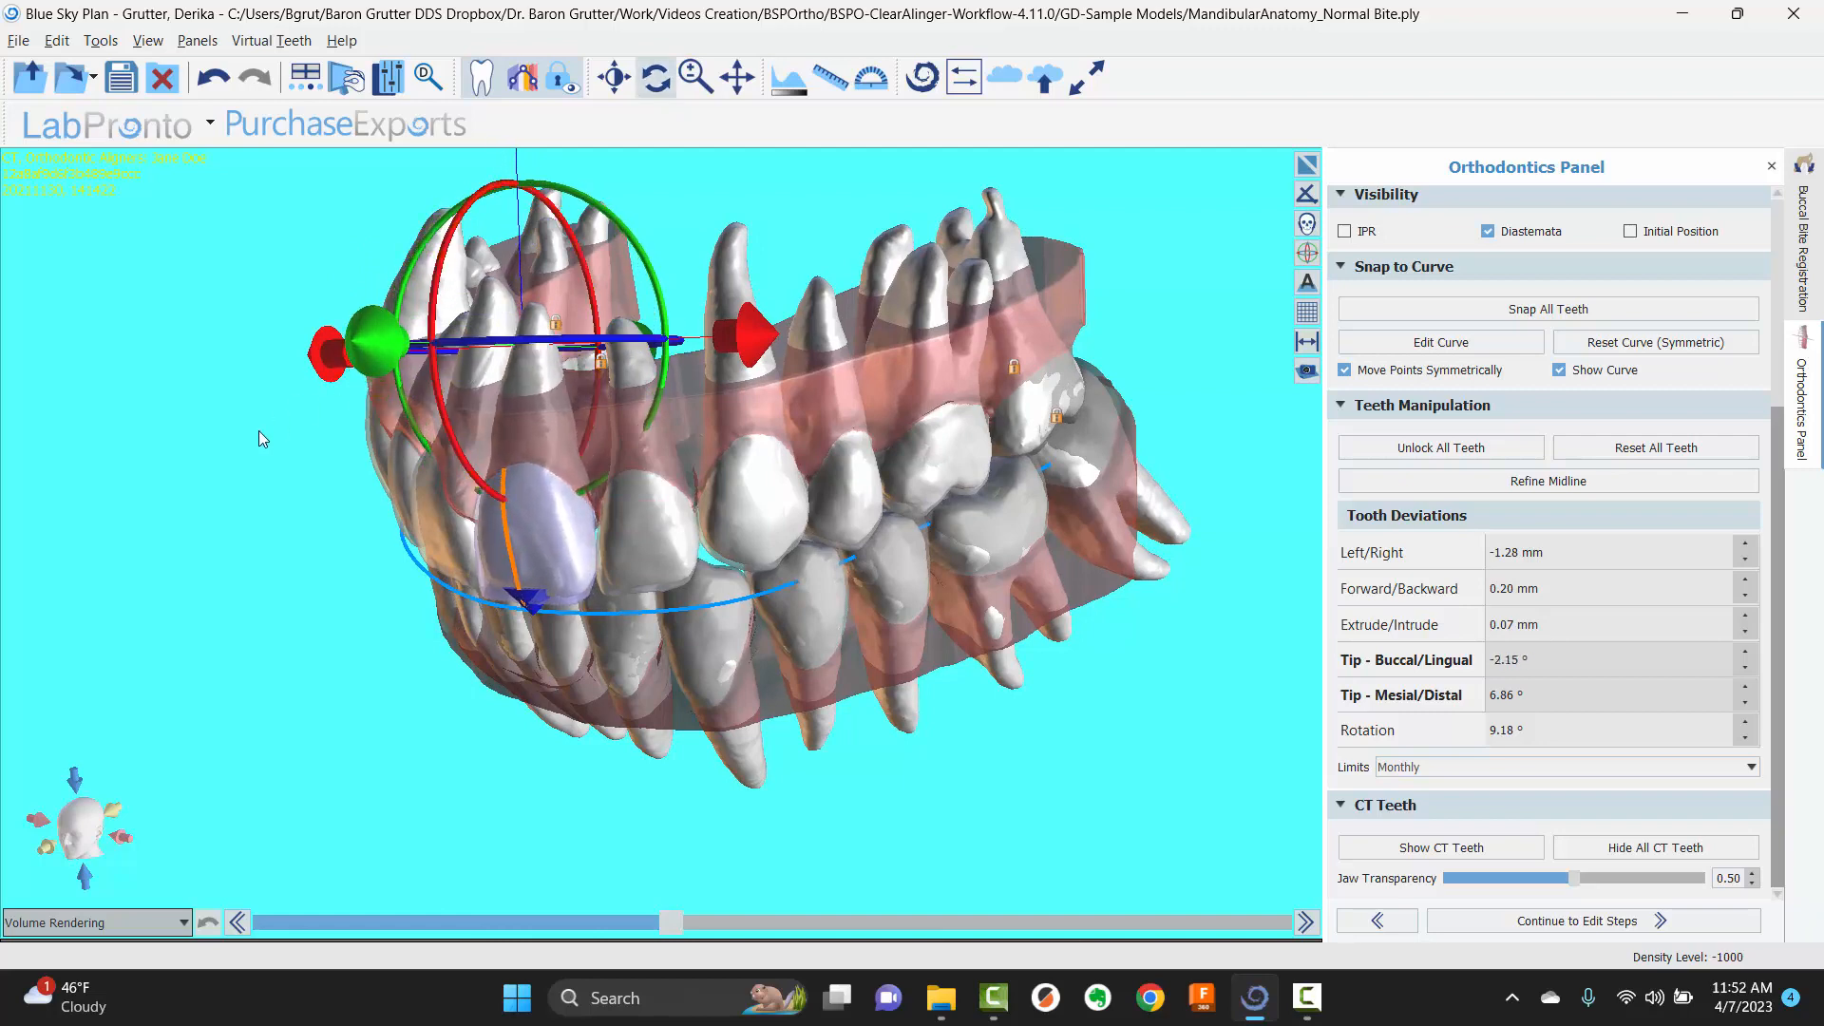
pyautogui.moveTo(346, 426); pyautogui.dragTo(559, 392)
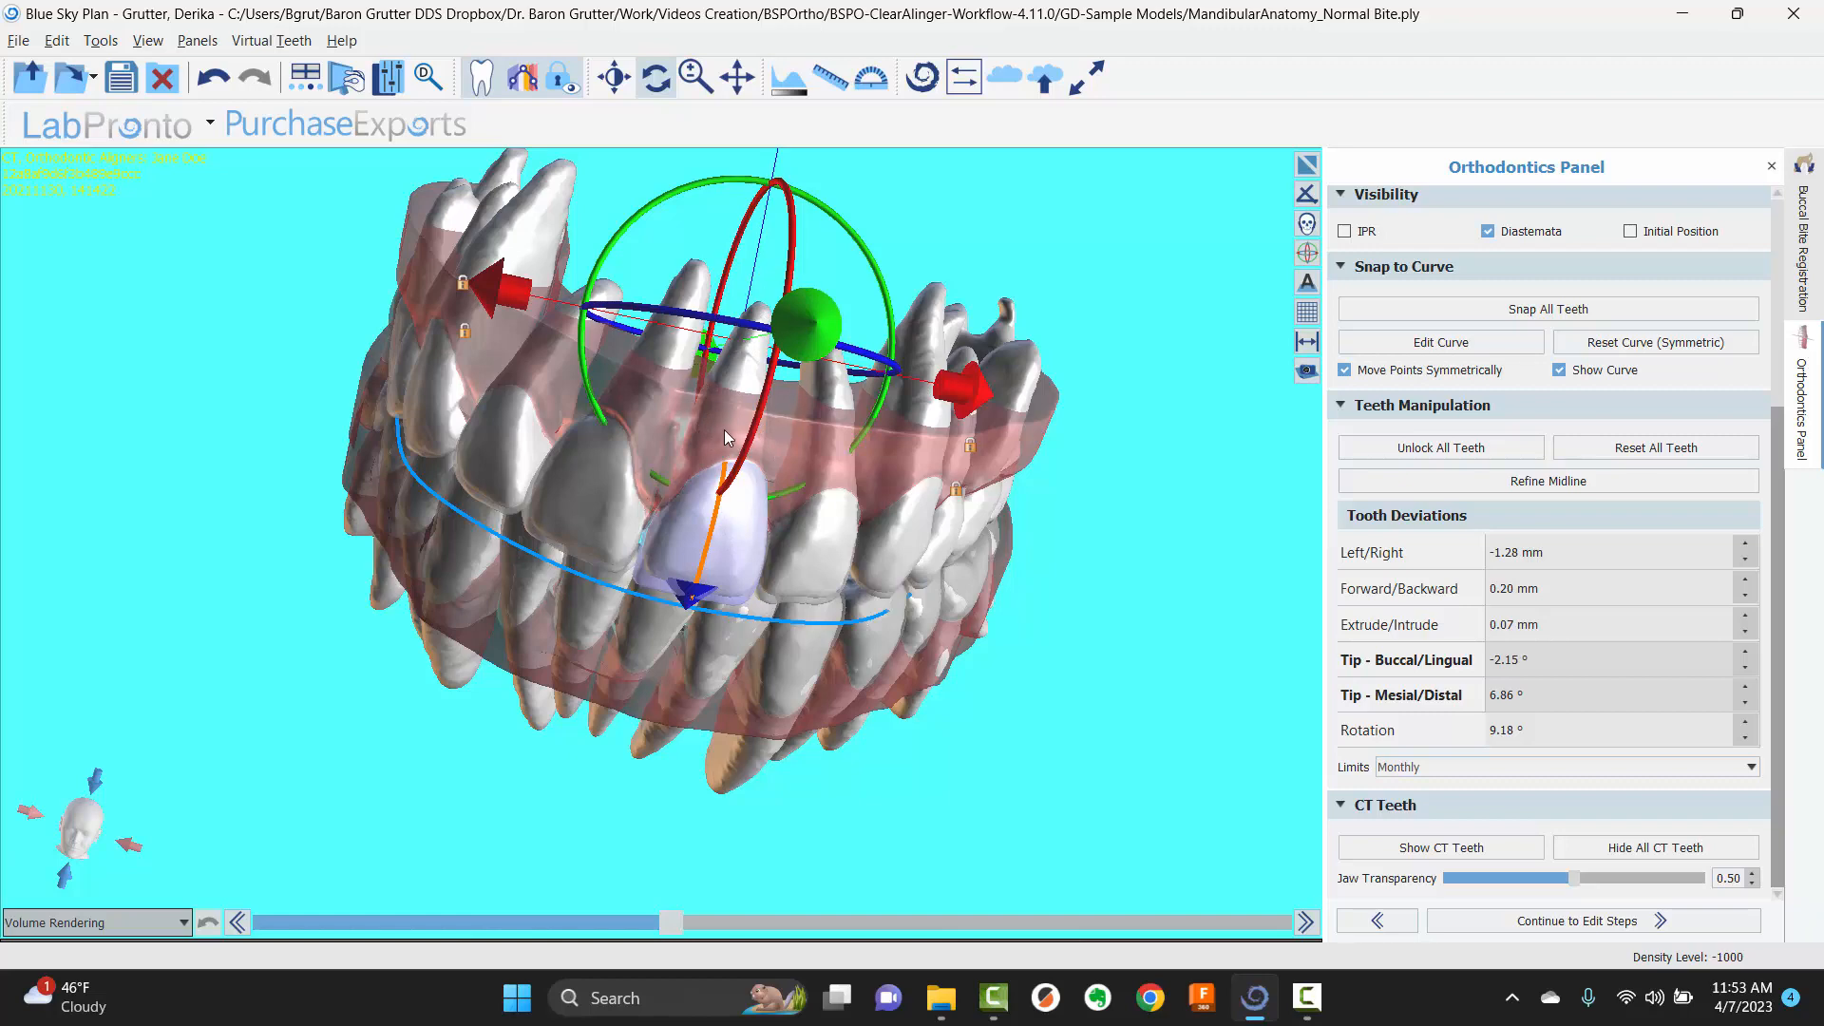
pyautogui.moveTo(1204, 360); pyautogui.dragTo(1066, 301)
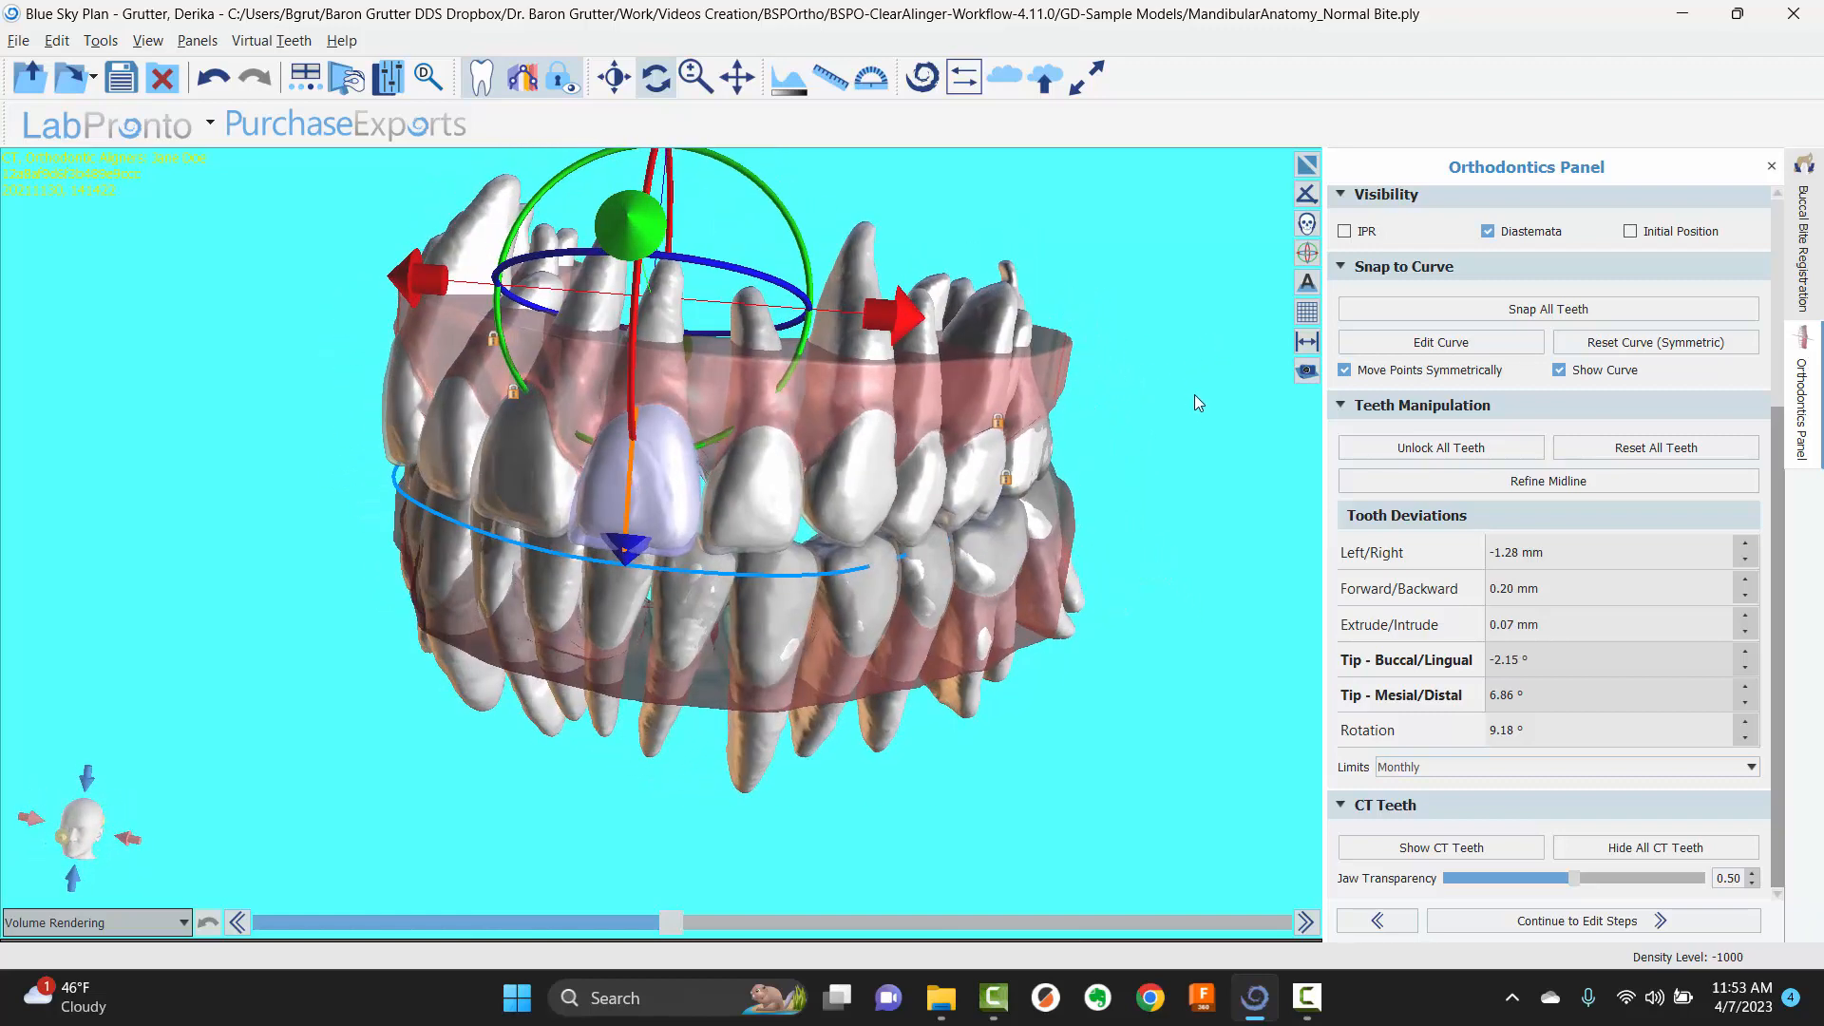
pyautogui.moveTo(1194, 395); pyautogui.dragTo(613, 360)
pyautogui.moveTo(861, 188); pyautogui.dragTo(950, 475)
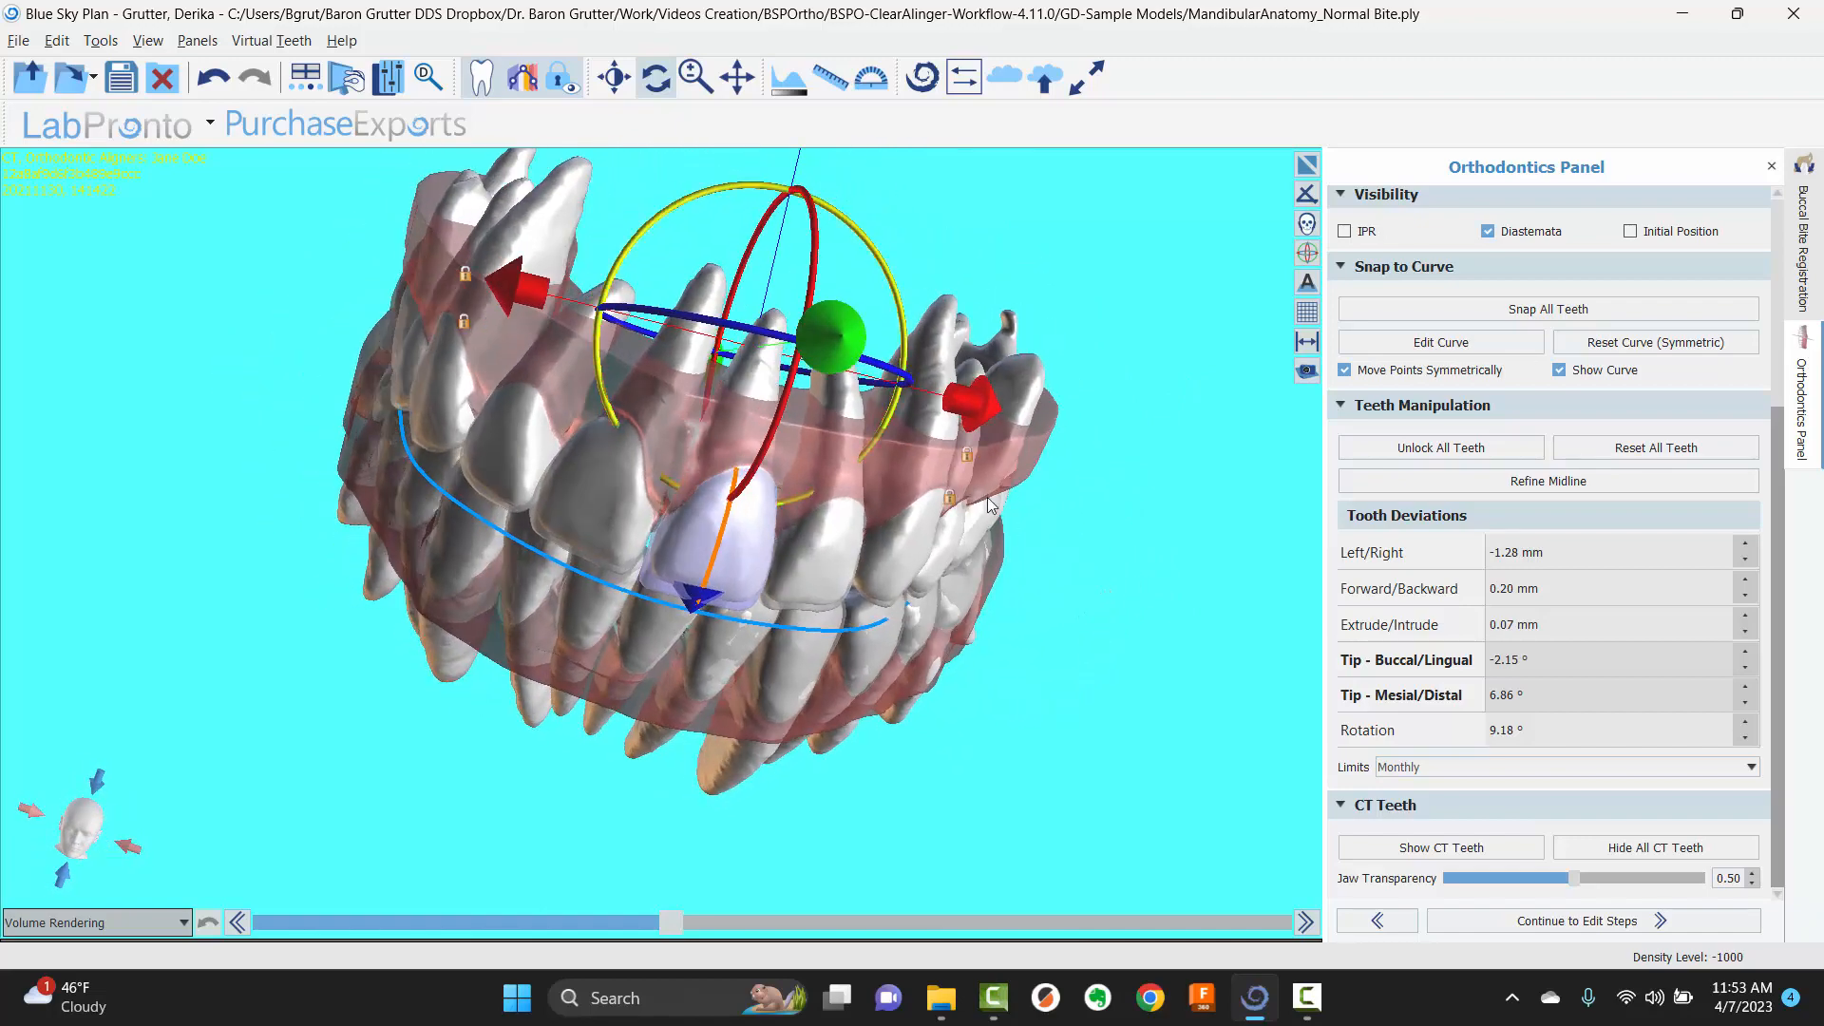
# - Select individual maxillary teeth around the arch, ending with the upper left lateral incisor, and examine their root positions and spacing
pyautogui.click(510, 233)
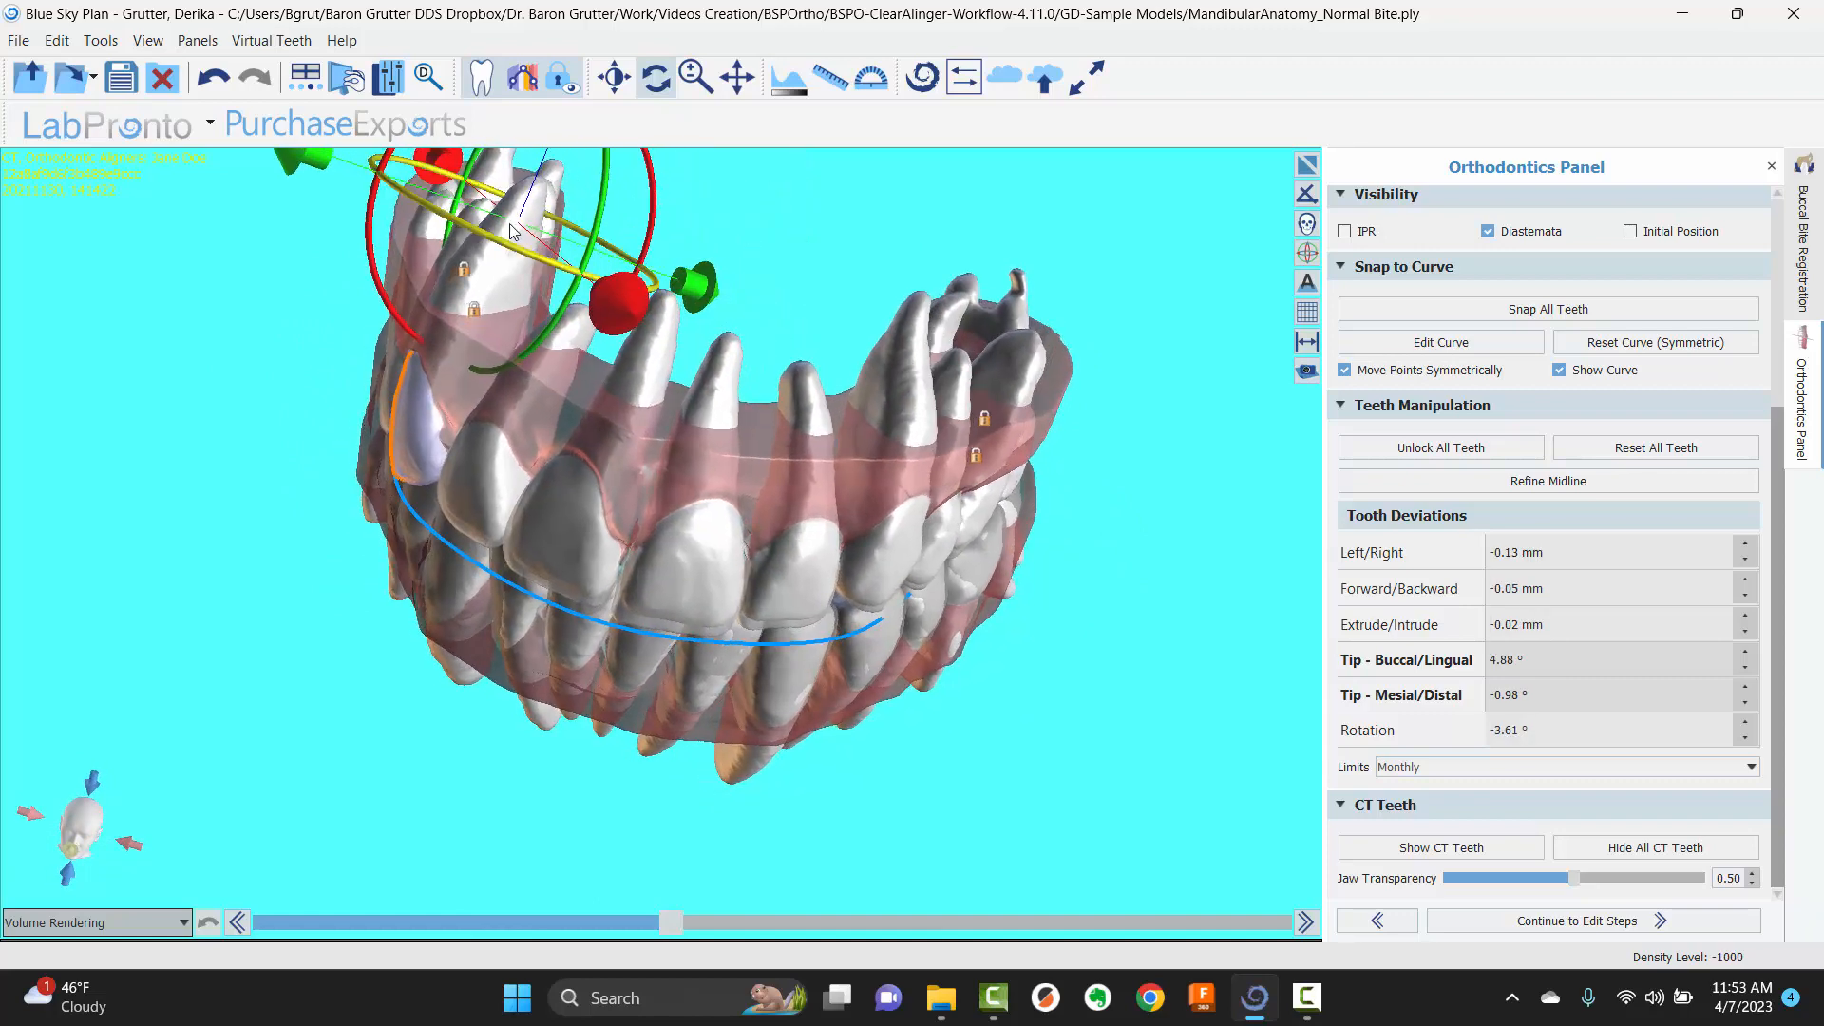
pyautogui.click(663, 378)
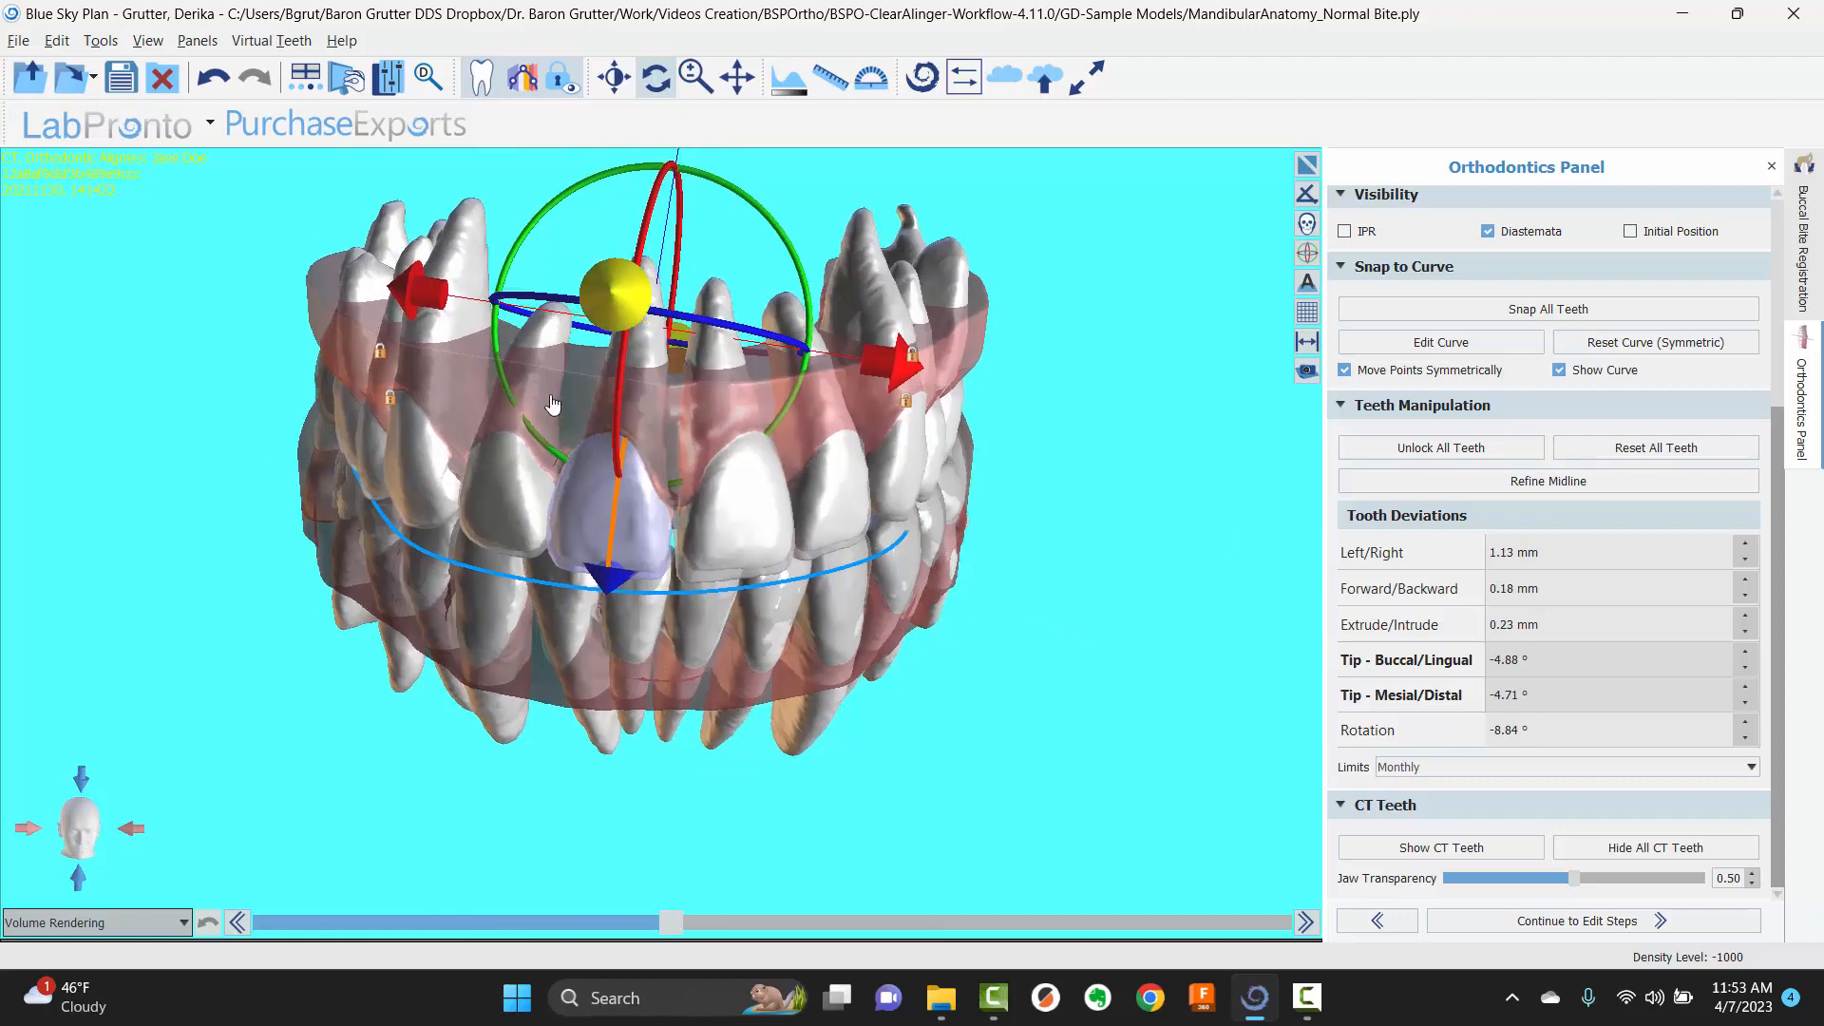
pyautogui.moveTo(235, 448); pyautogui.dragTo(643, 427)
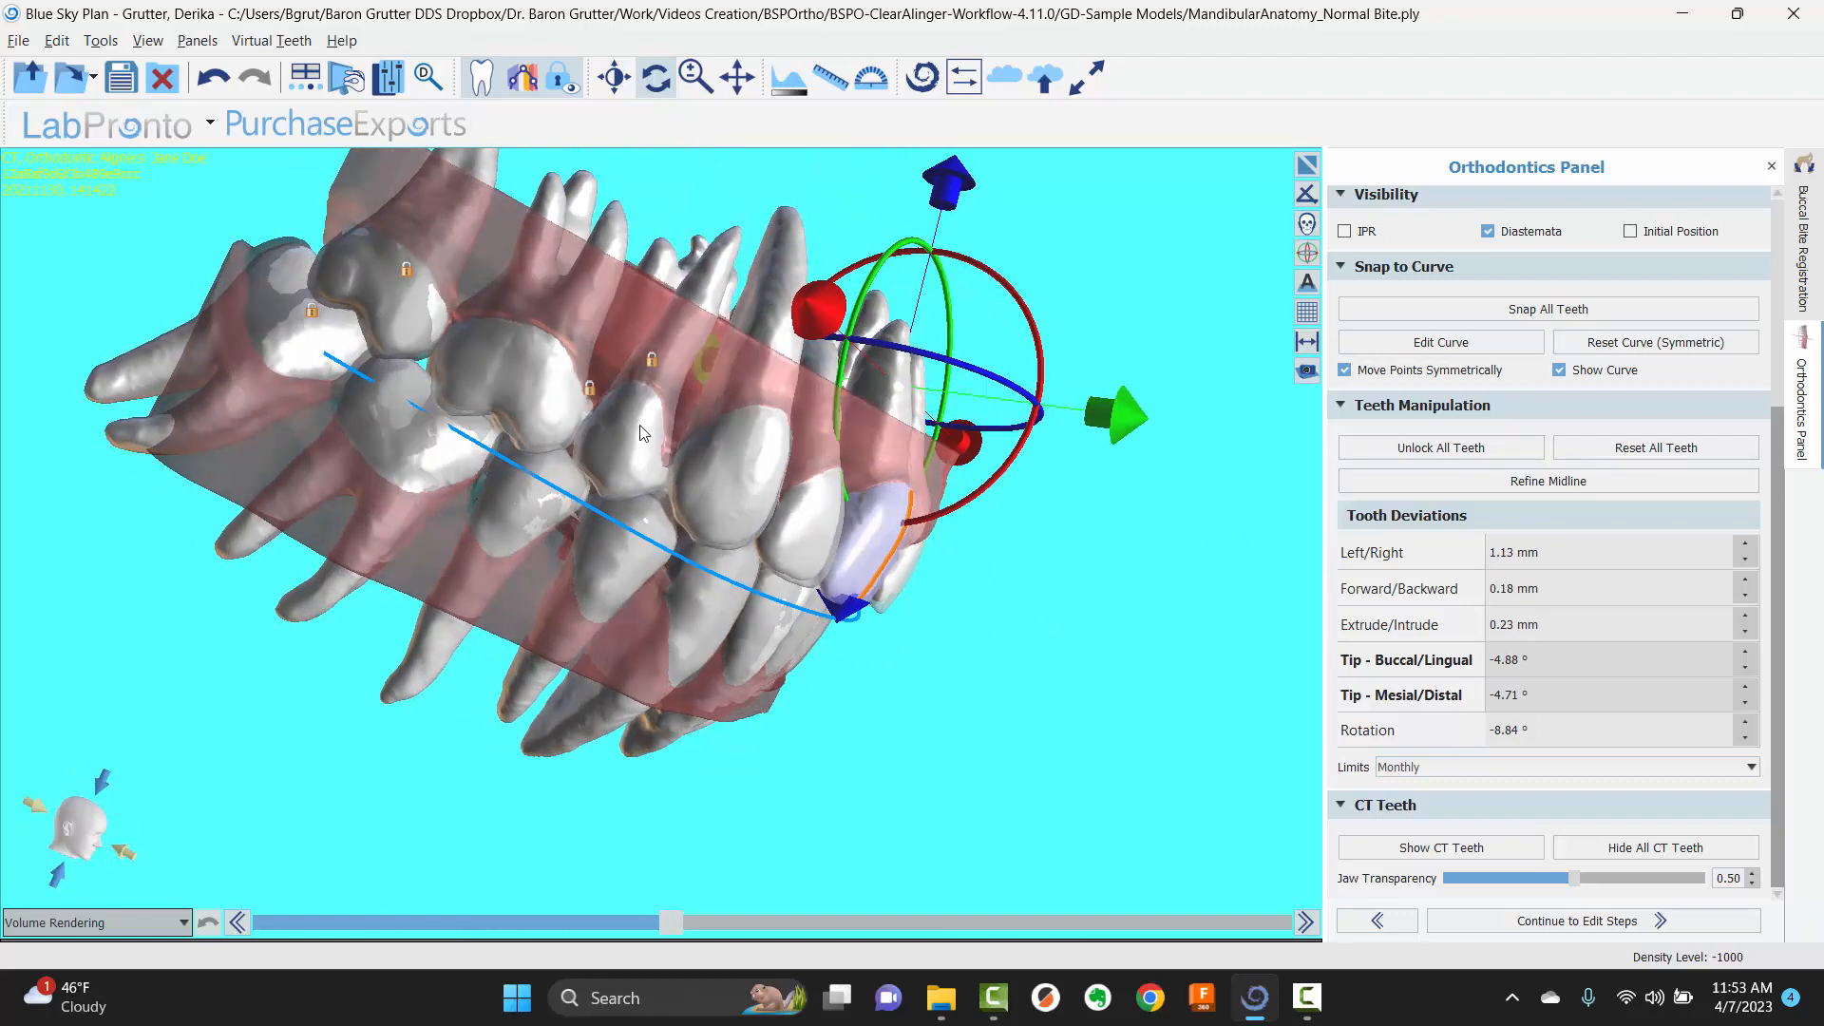
pyautogui.click(701, 279)
pyautogui.moveTo(277, 254); pyautogui.dragTo(659, 803)
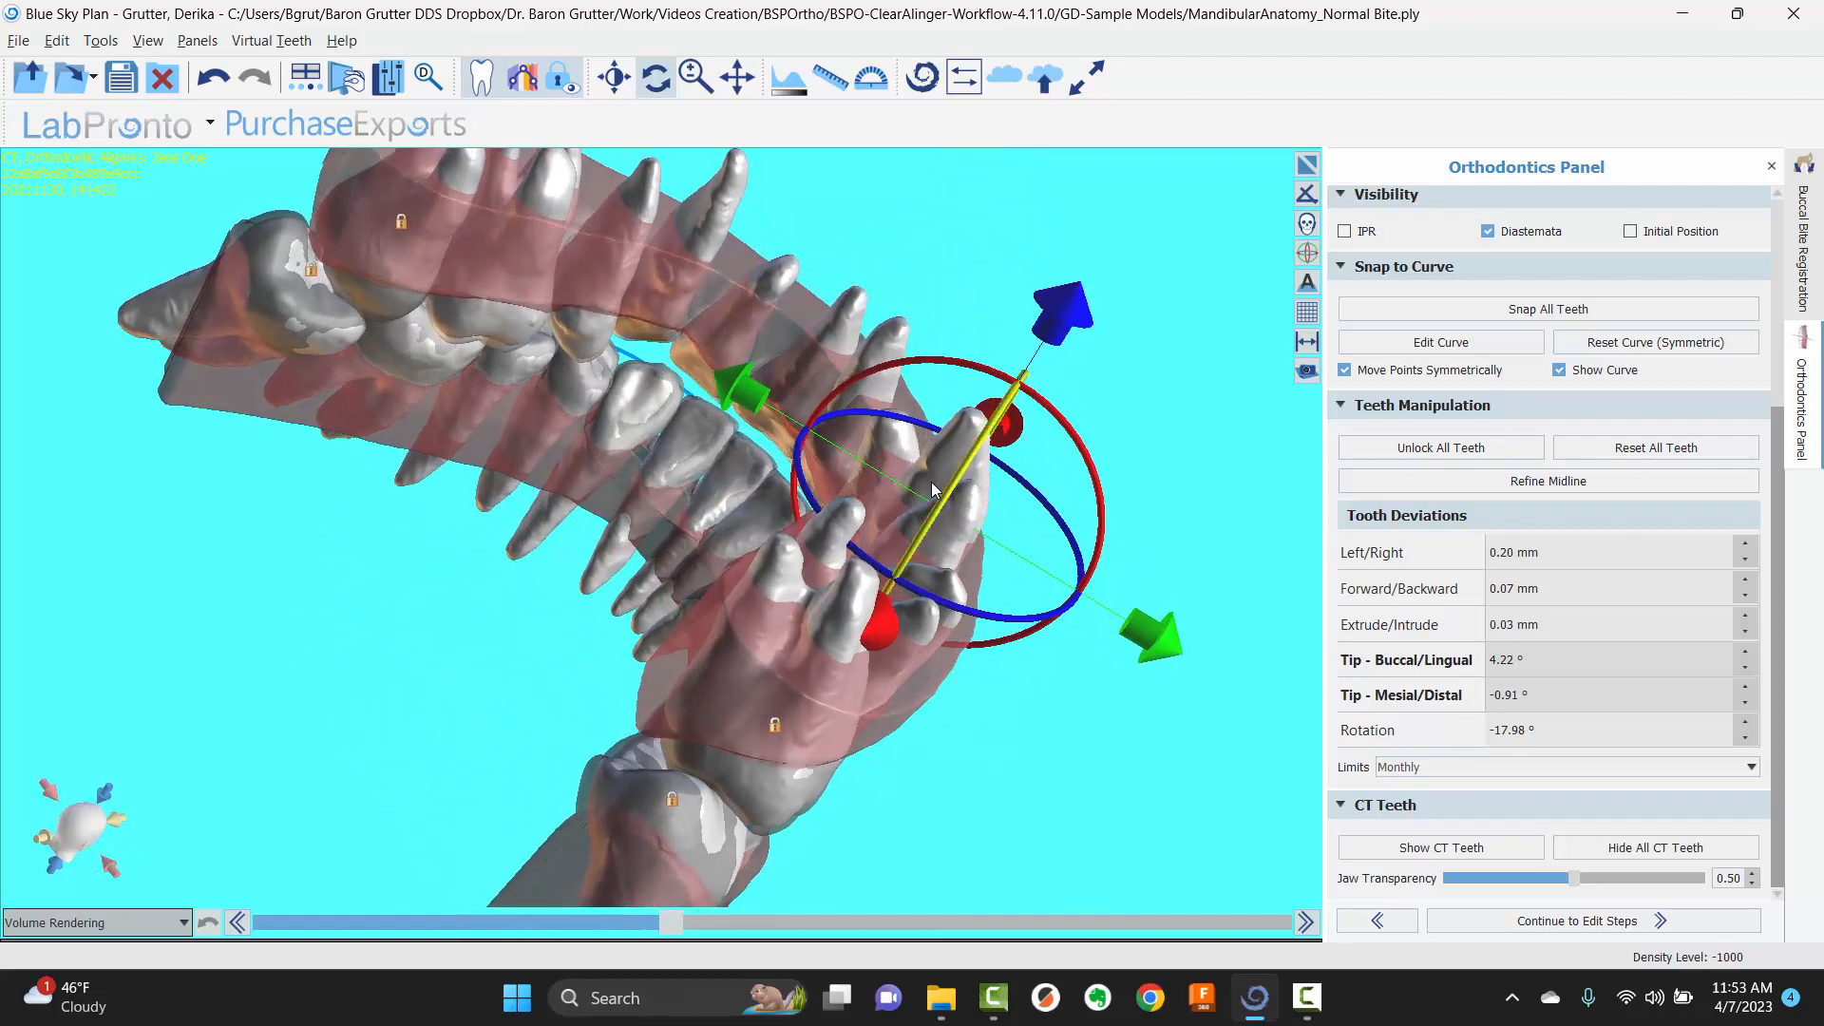
pyautogui.scroll(-1, 956, 514)
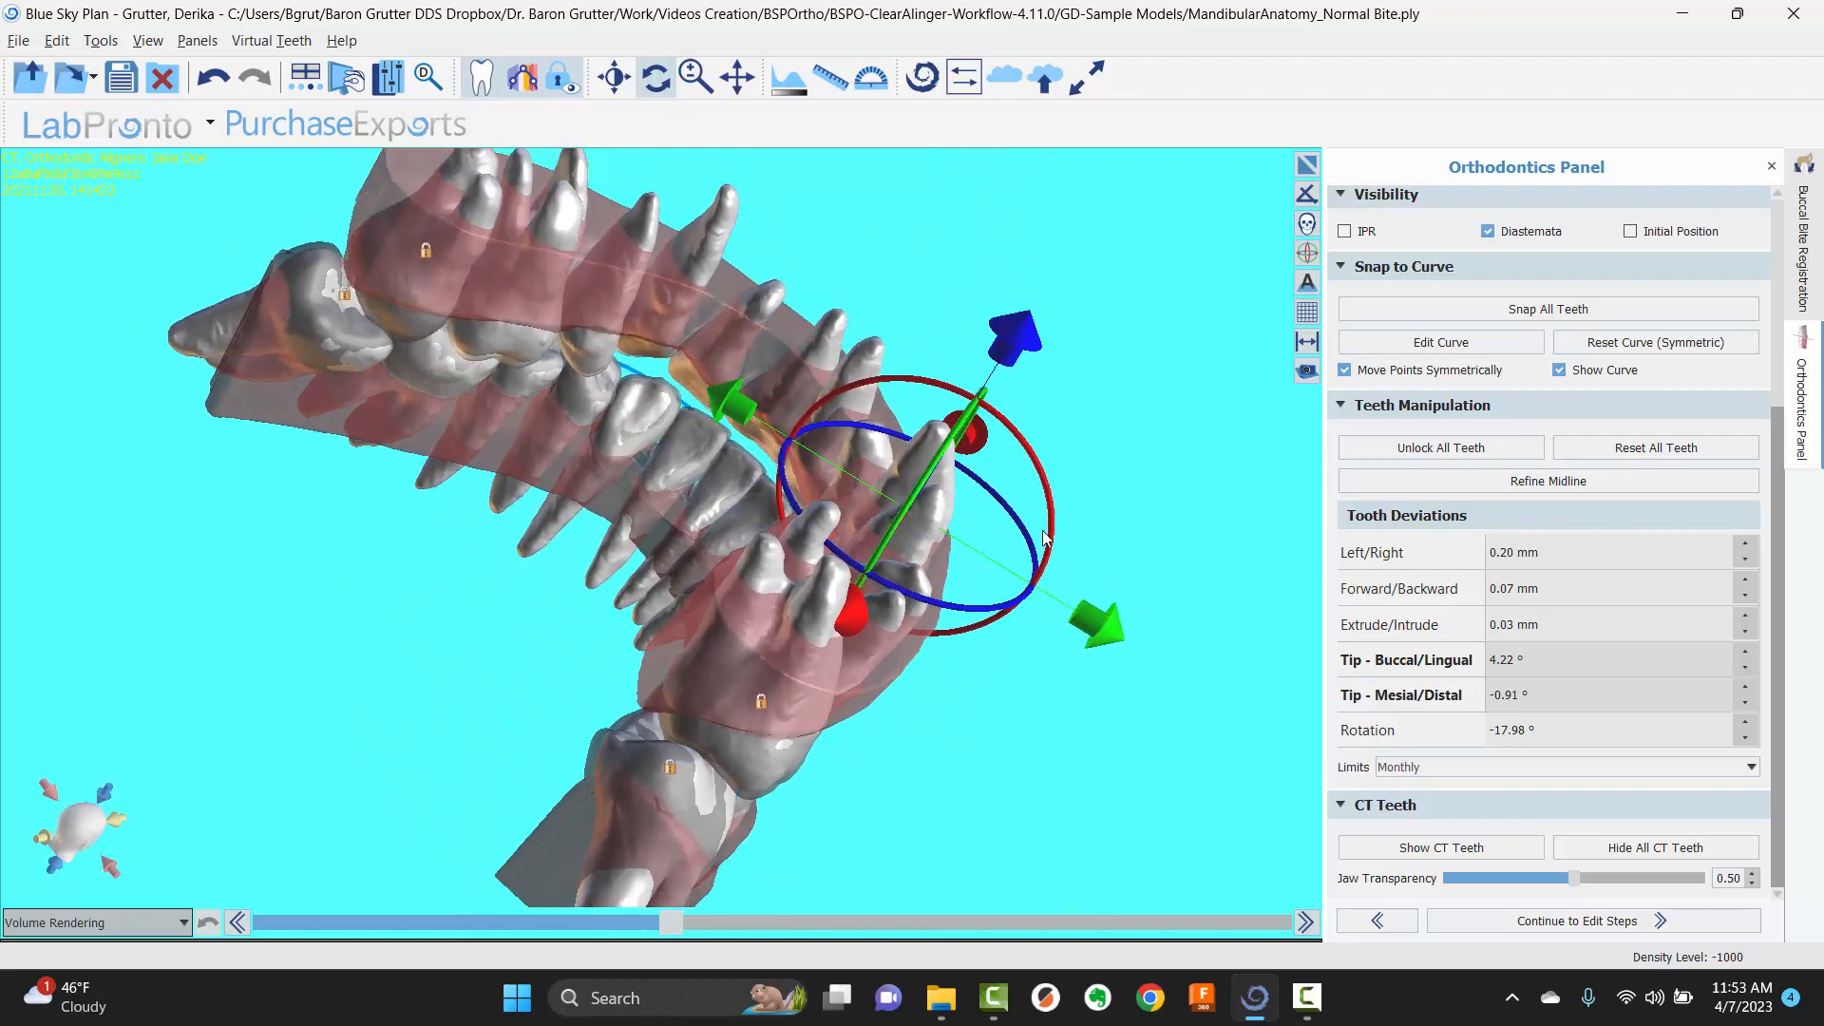
pyautogui.click(901, 586)
pyautogui.moveTo(1064, 631); pyautogui.dragTo(519, 238)
pyautogui.click(688, 221)
pyautogui.moveTo(688, 220); pyautogui.dragTo(730, 445)
pyautogui.click(662, 277)
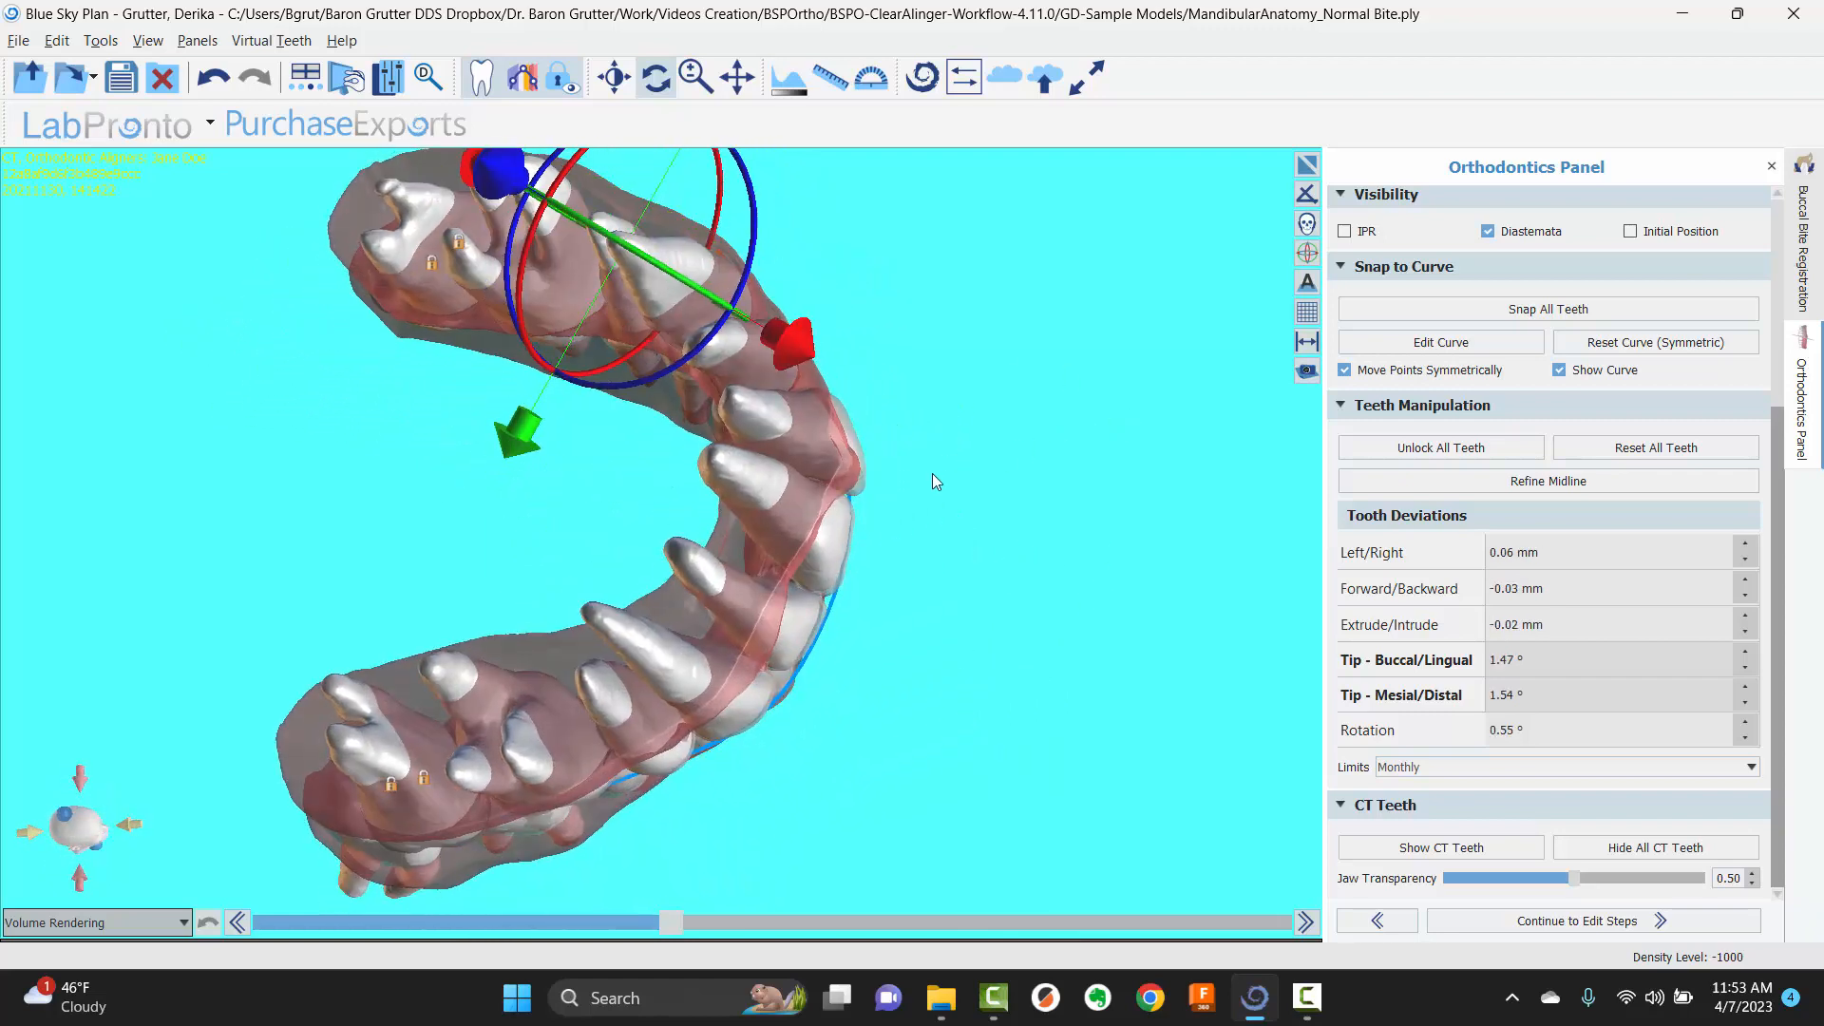
pyautogui.moveTo(932, 474); pyautogui.dragTo(576, 518)
pyautogui.click(585, 438)
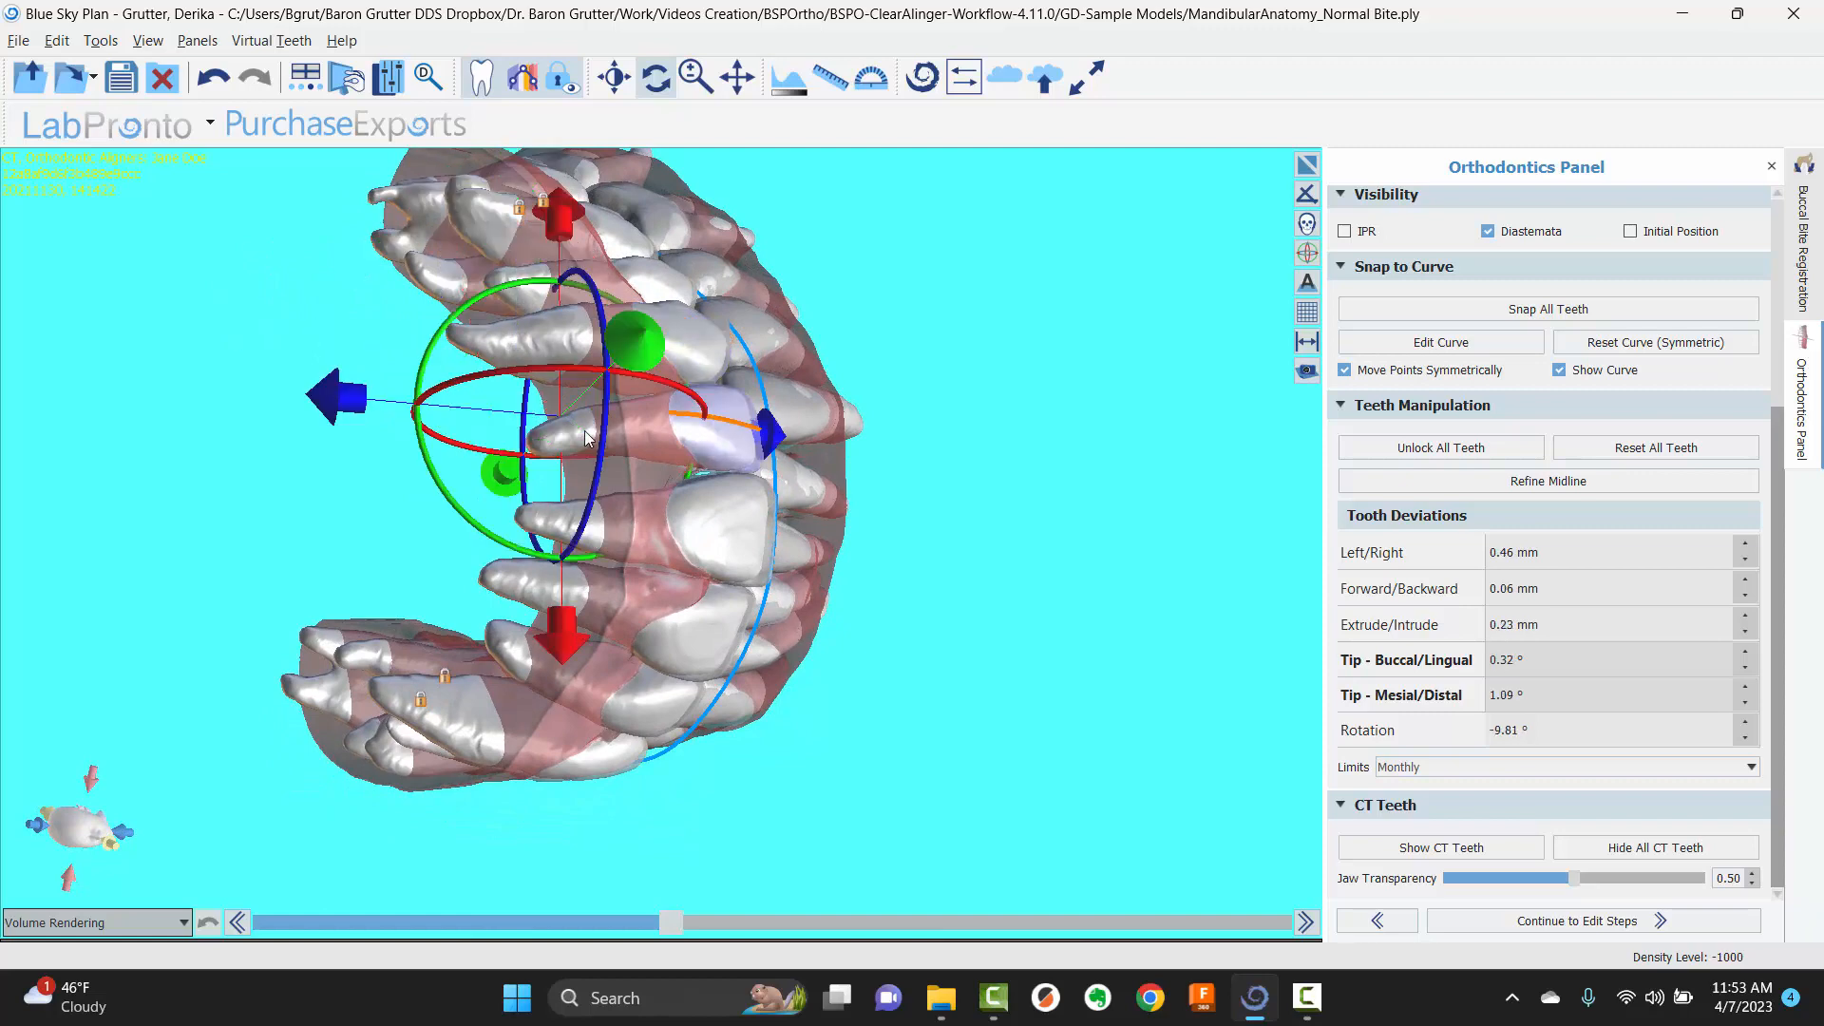
pyautogui.moveTo(422, 508); pyautogui.dragTo(576, 400)
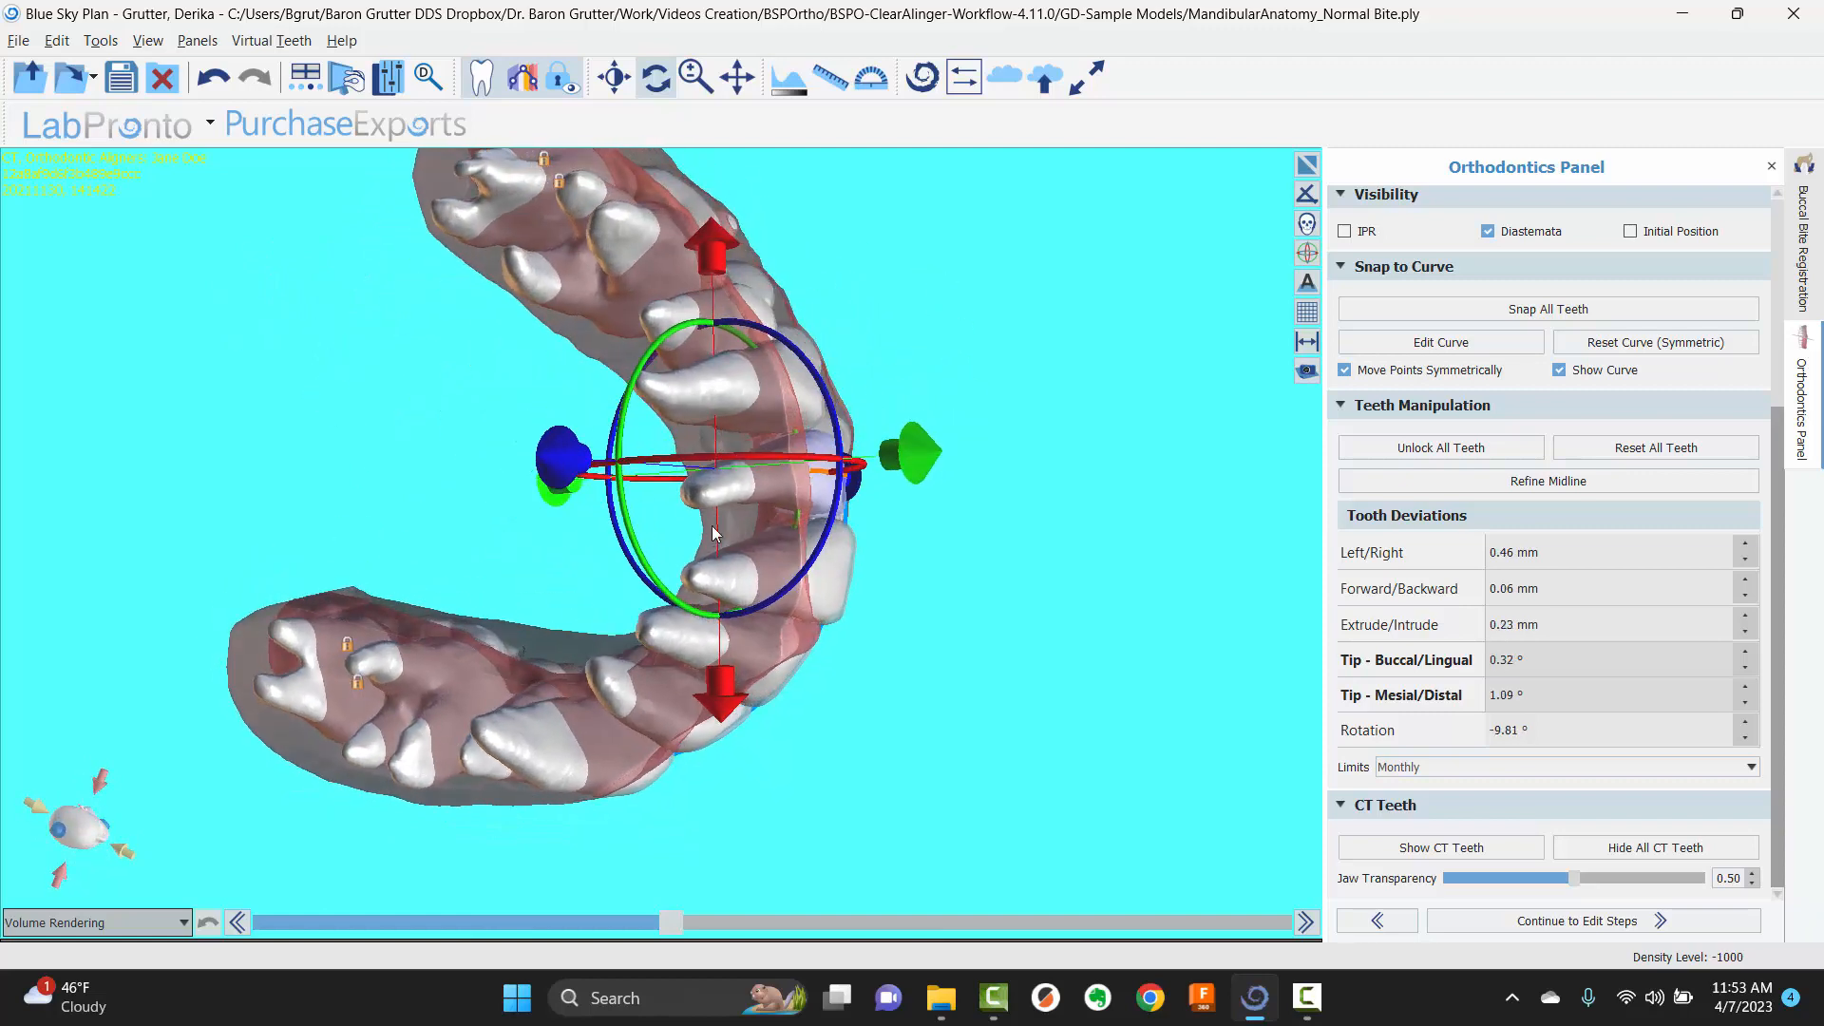
# - Try shifting the upper left lateral incisor, and undo the move
pyautogui.scroll(3, 772, 447)
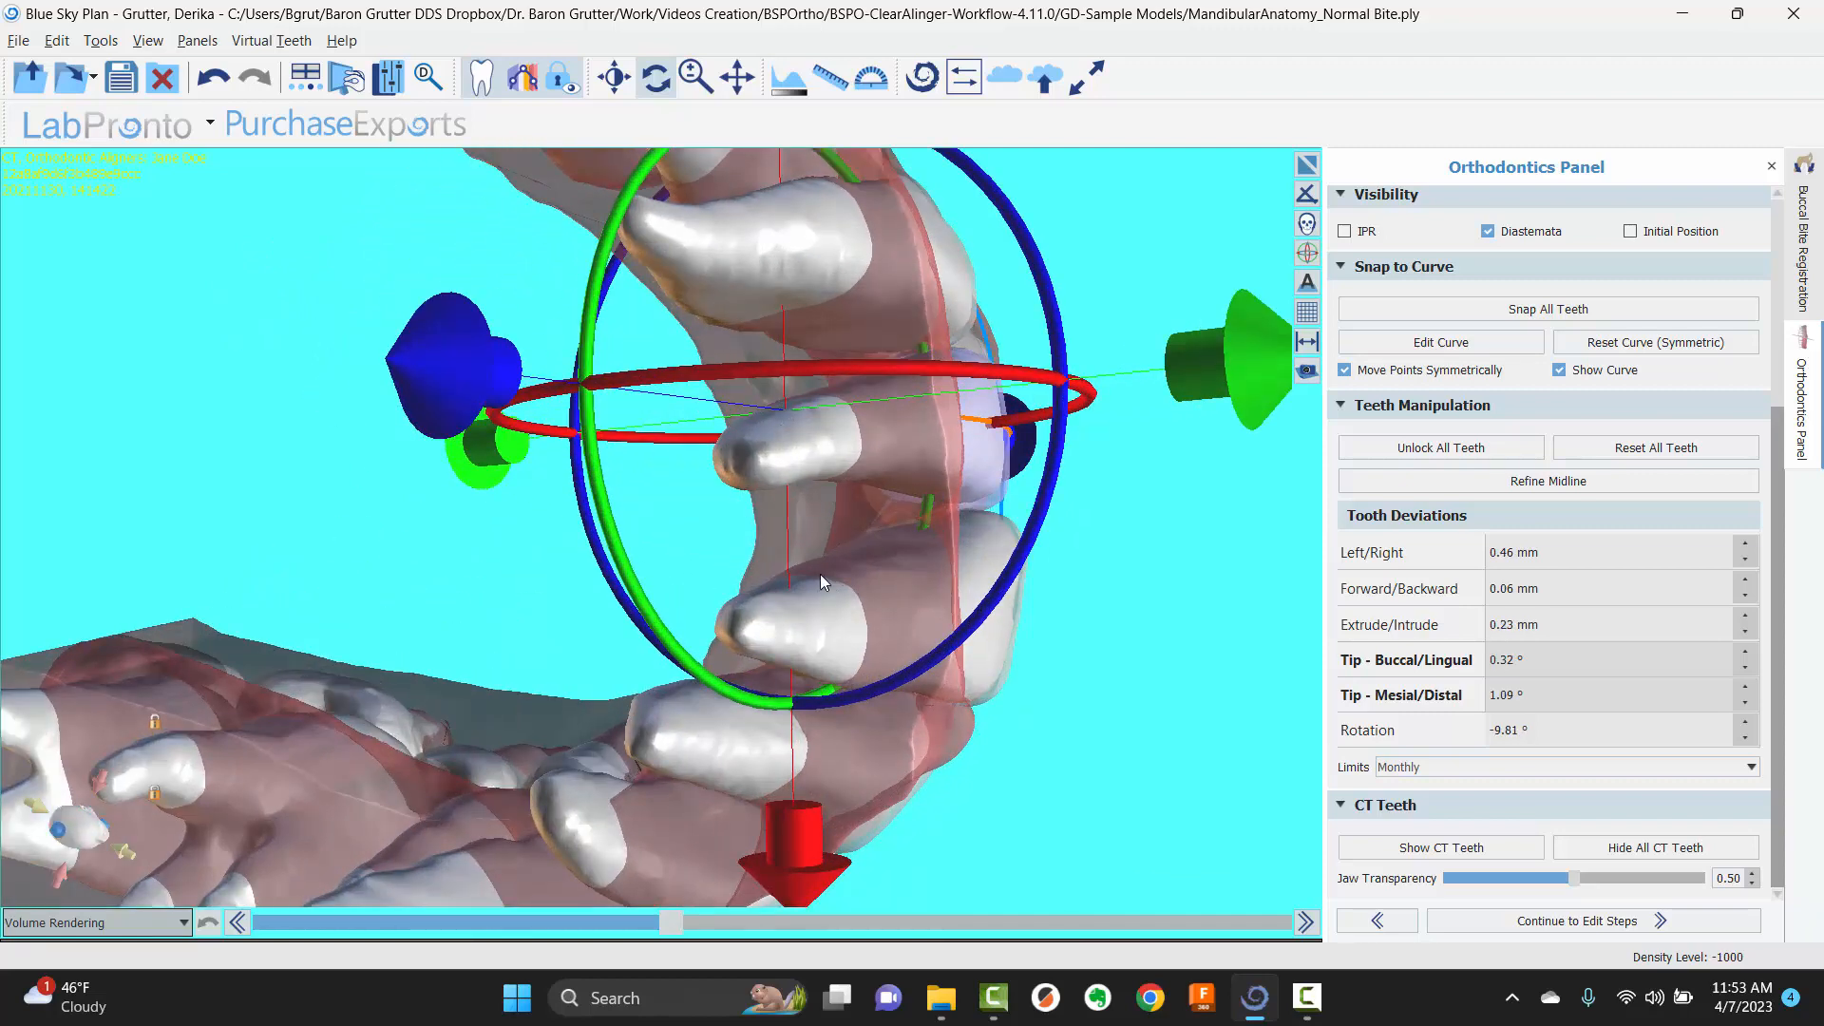
pyautogui.moveTo(819, 574); pyautogui.dragTo(532, 573)
pyautogui.scroll(-3, 418, 480)
pyautogui.moveTo(436, 502); pyautogui.dragTo(495, 509)
pyautogui.hotkey('ctrl', 'z')
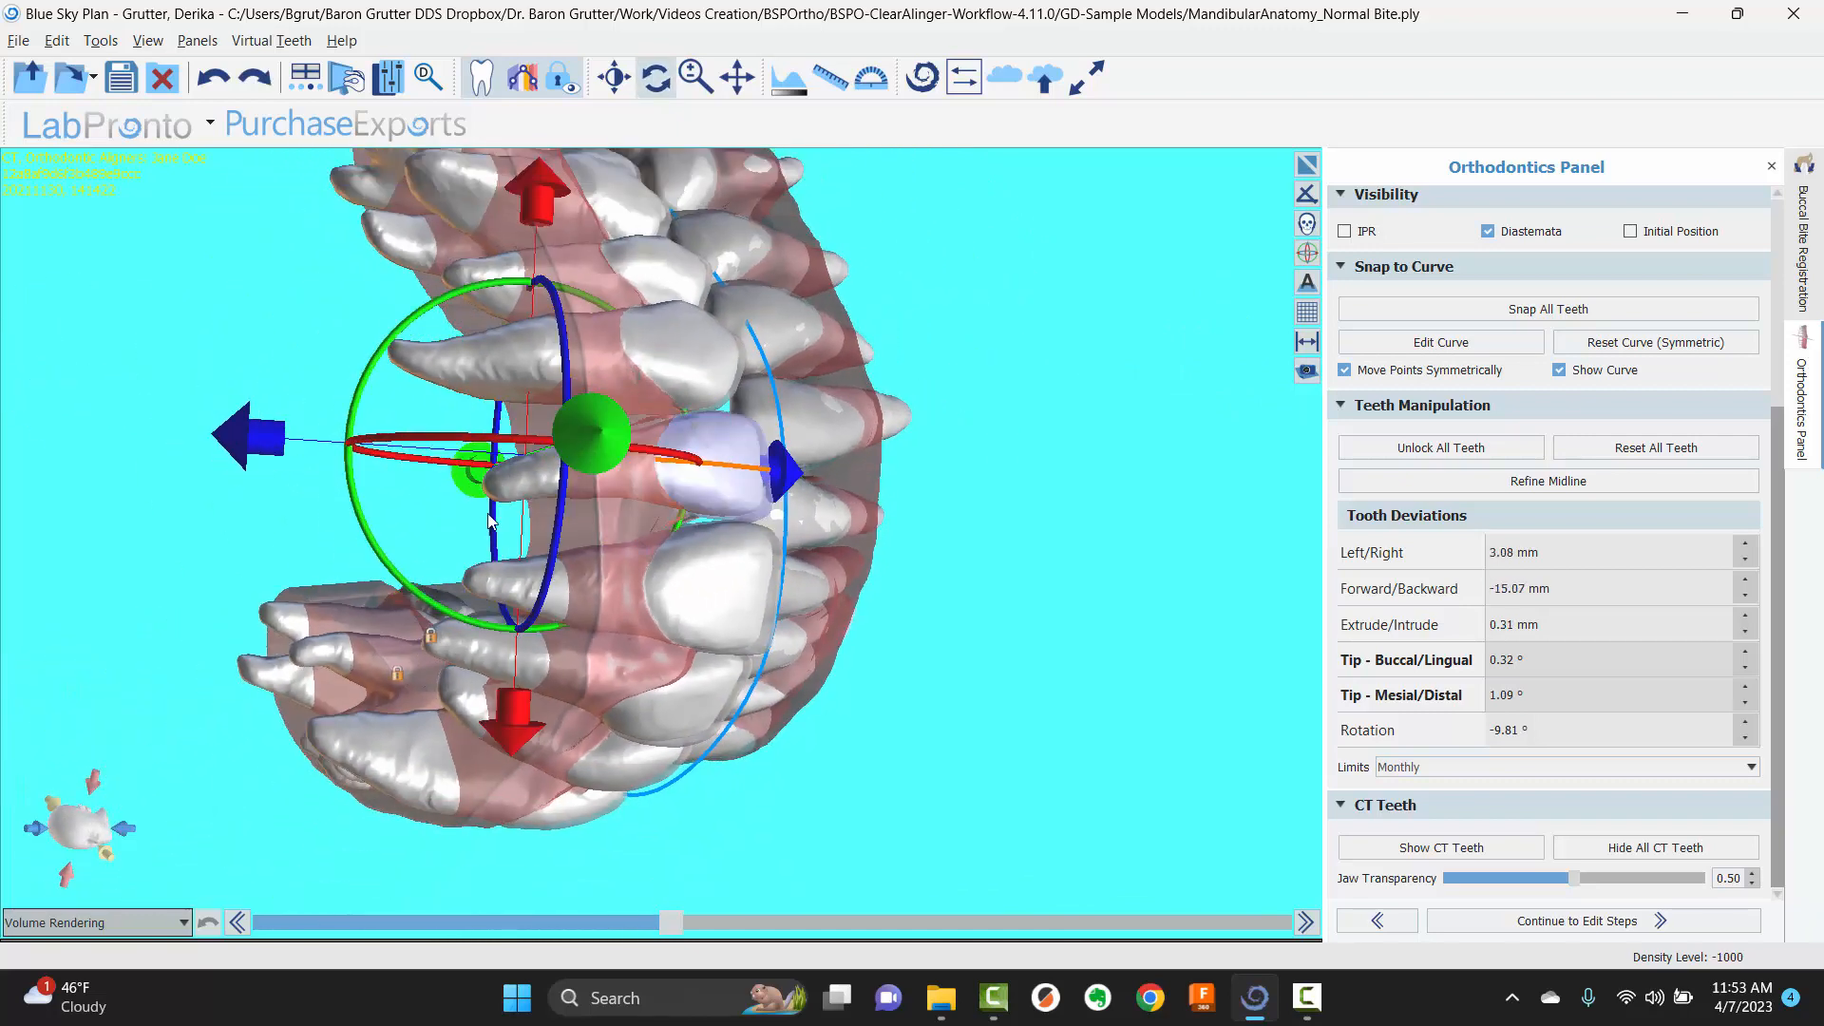
# - Refine the upper left lateral incisor's midline, shifting its axes to line up with the CT root from several angles
pyautogui.moveTo(833, 557); pyautogui.dragTo(612, 408)
pyautogui.click(1549, 481)
pyautogui.moveTo(965, 407); pyautogui.dragTo(795, 531)
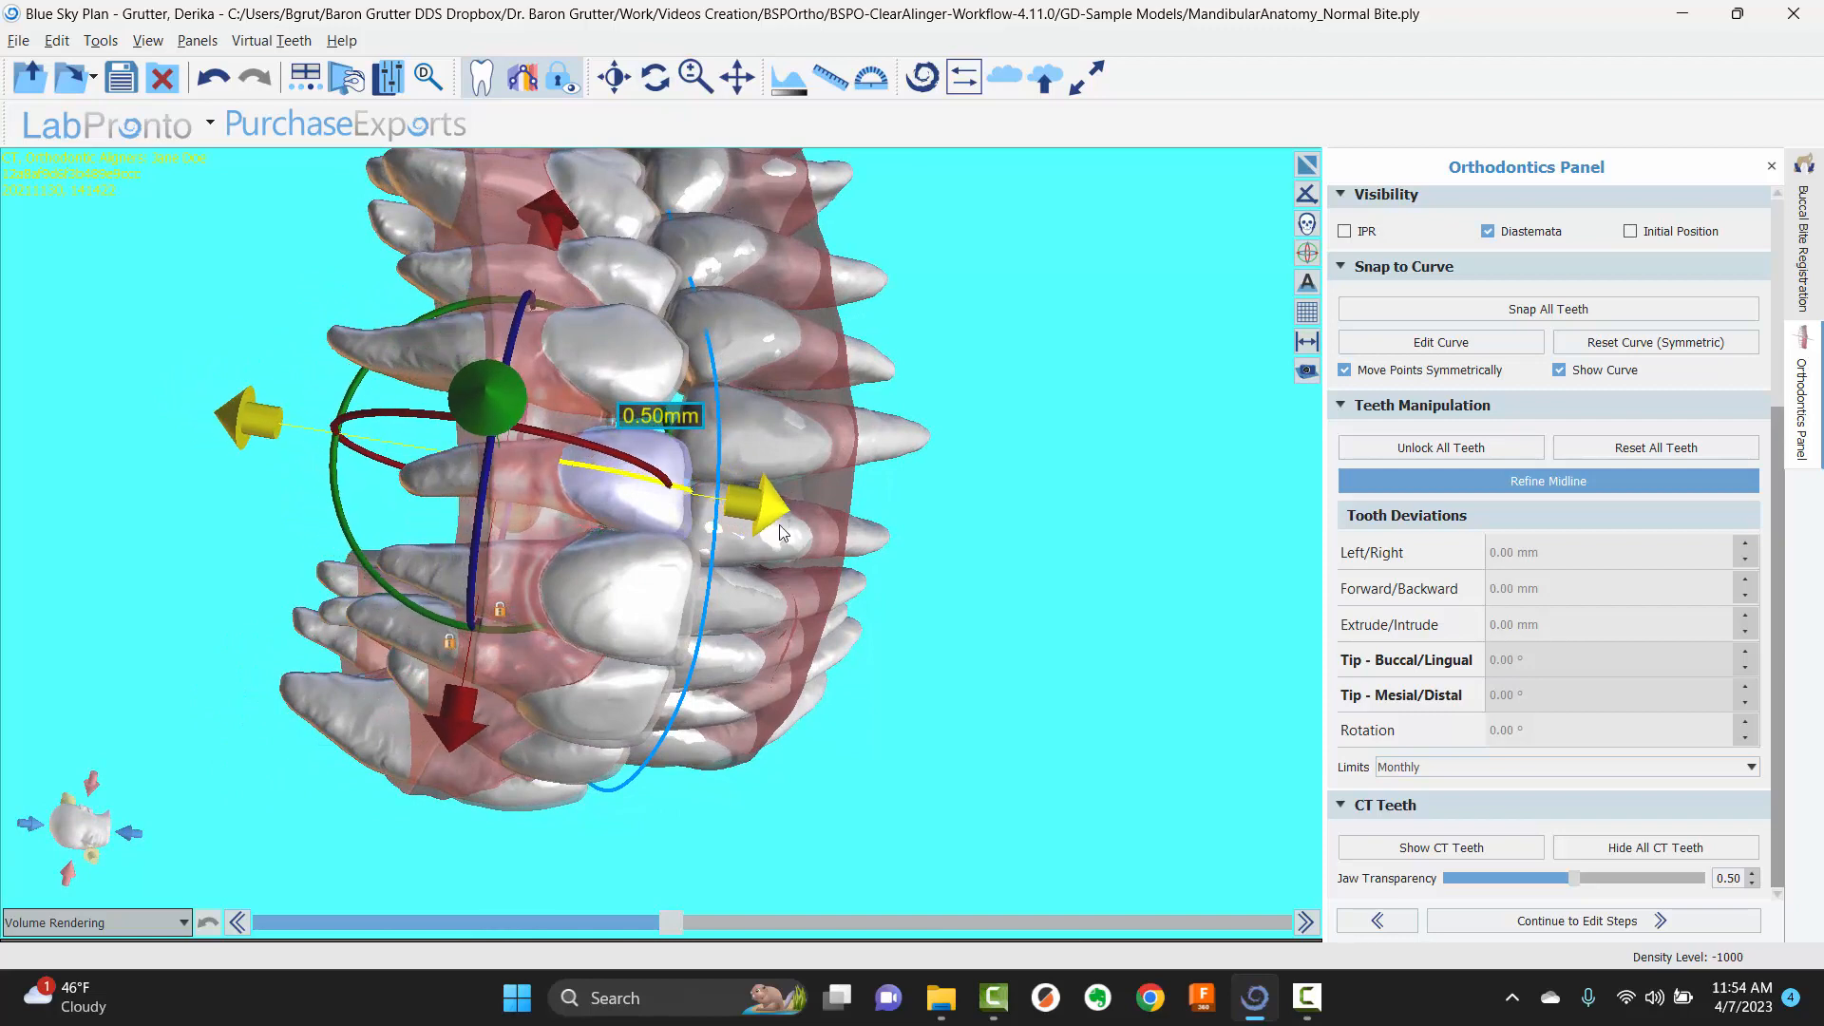
pyautogui.moveTo(456, 730); pyautogui.dragTo(457, 733)
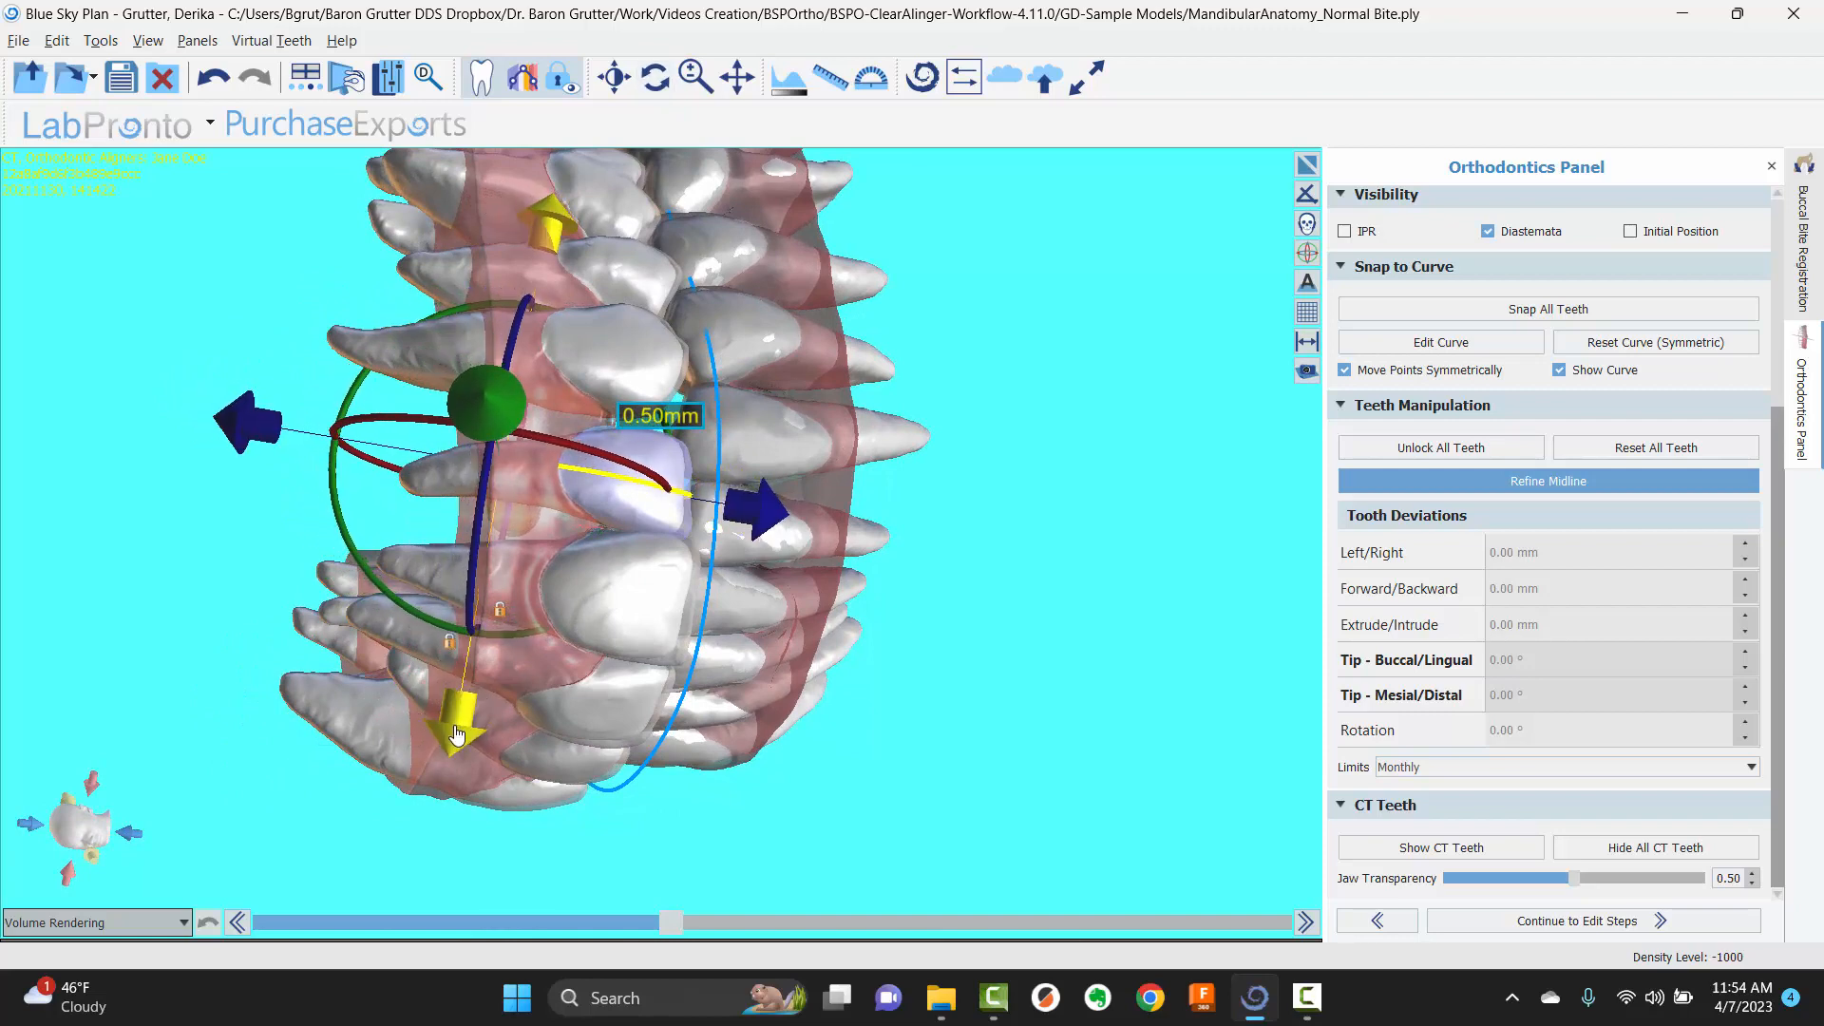
pyautogui.moveTo(296, 633); pyautogui.dragTo(867, 184)
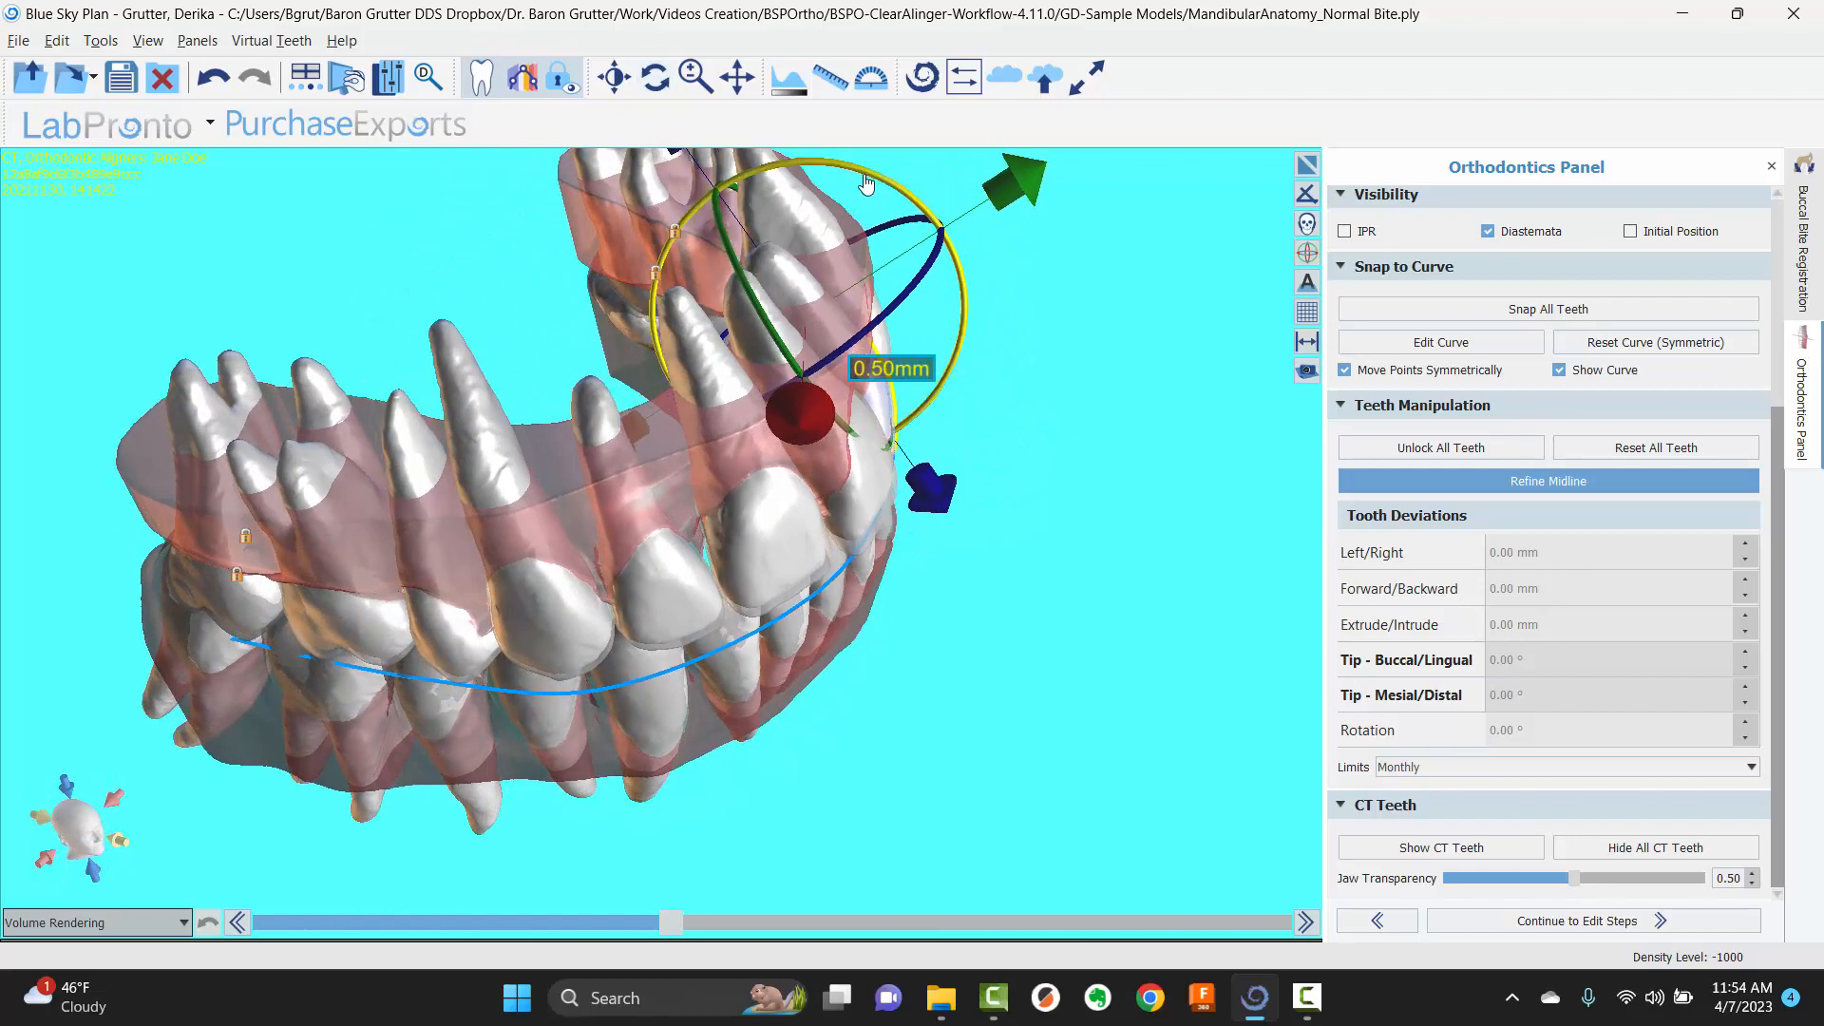
pyautogui.moveTo(941, 410); pyautogui.dragTo(619, 514)
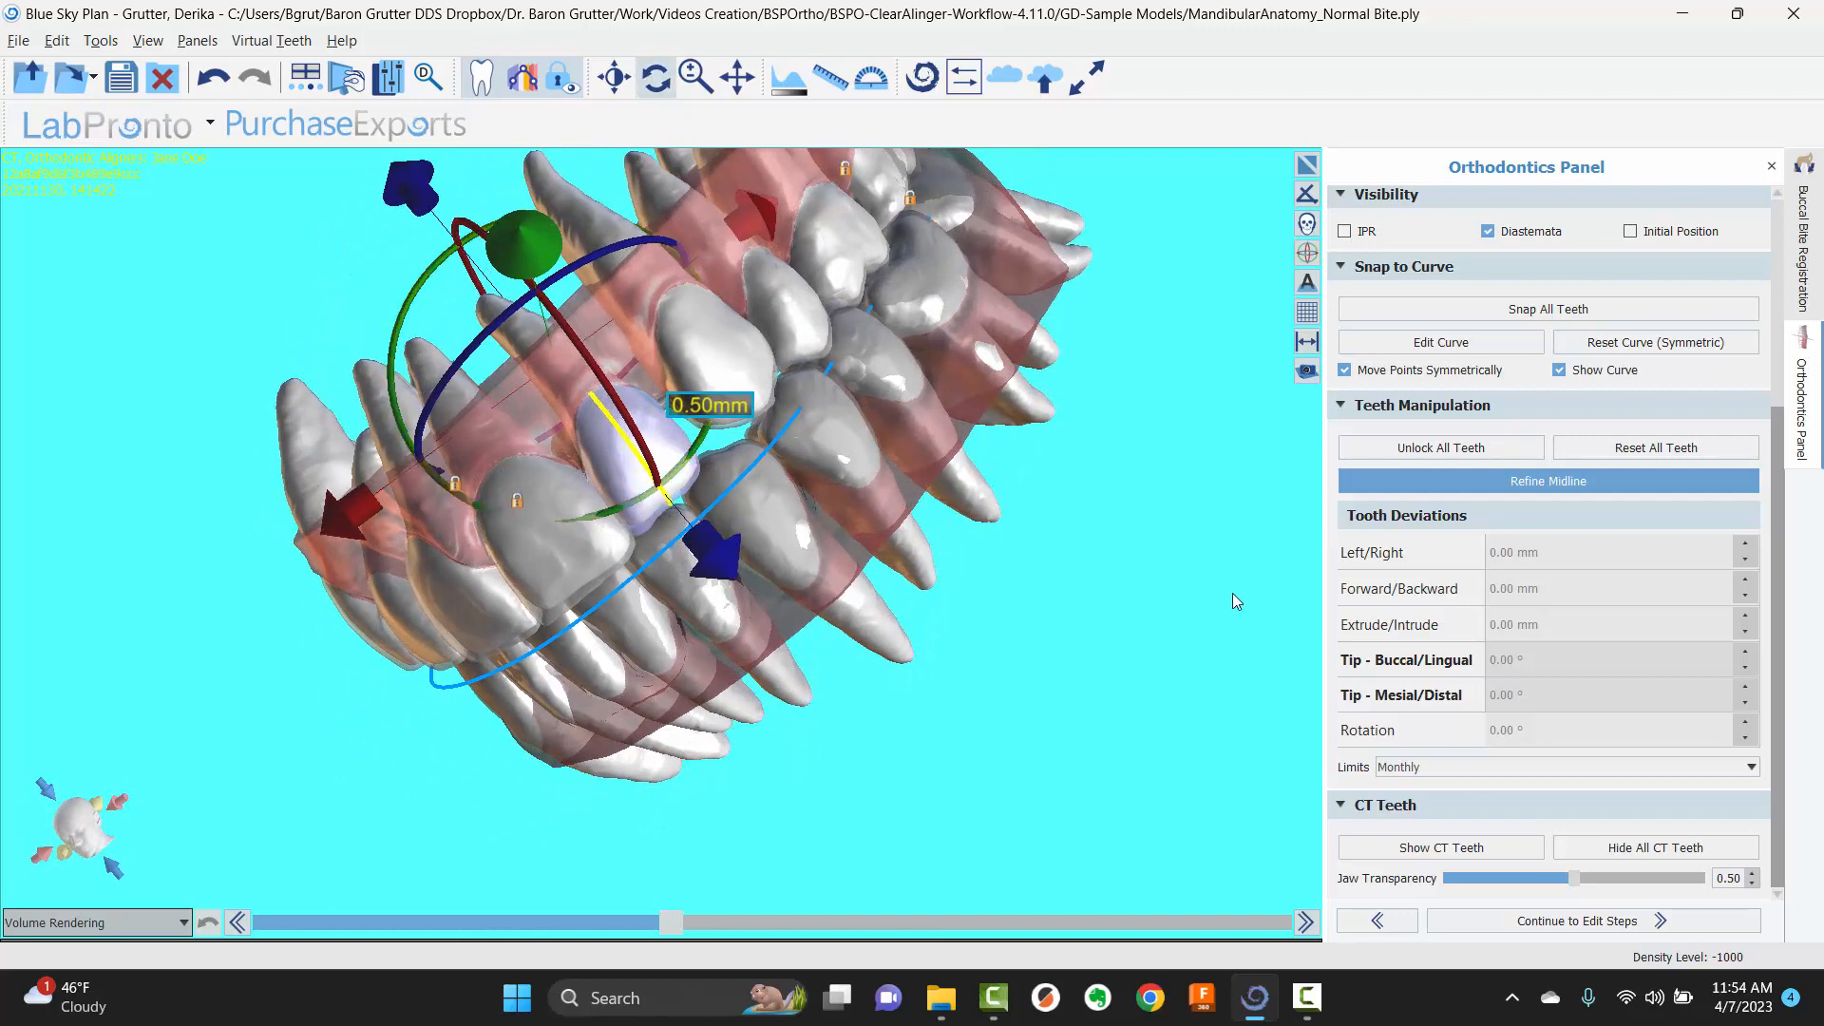
pyautogui.click(1510, 486)
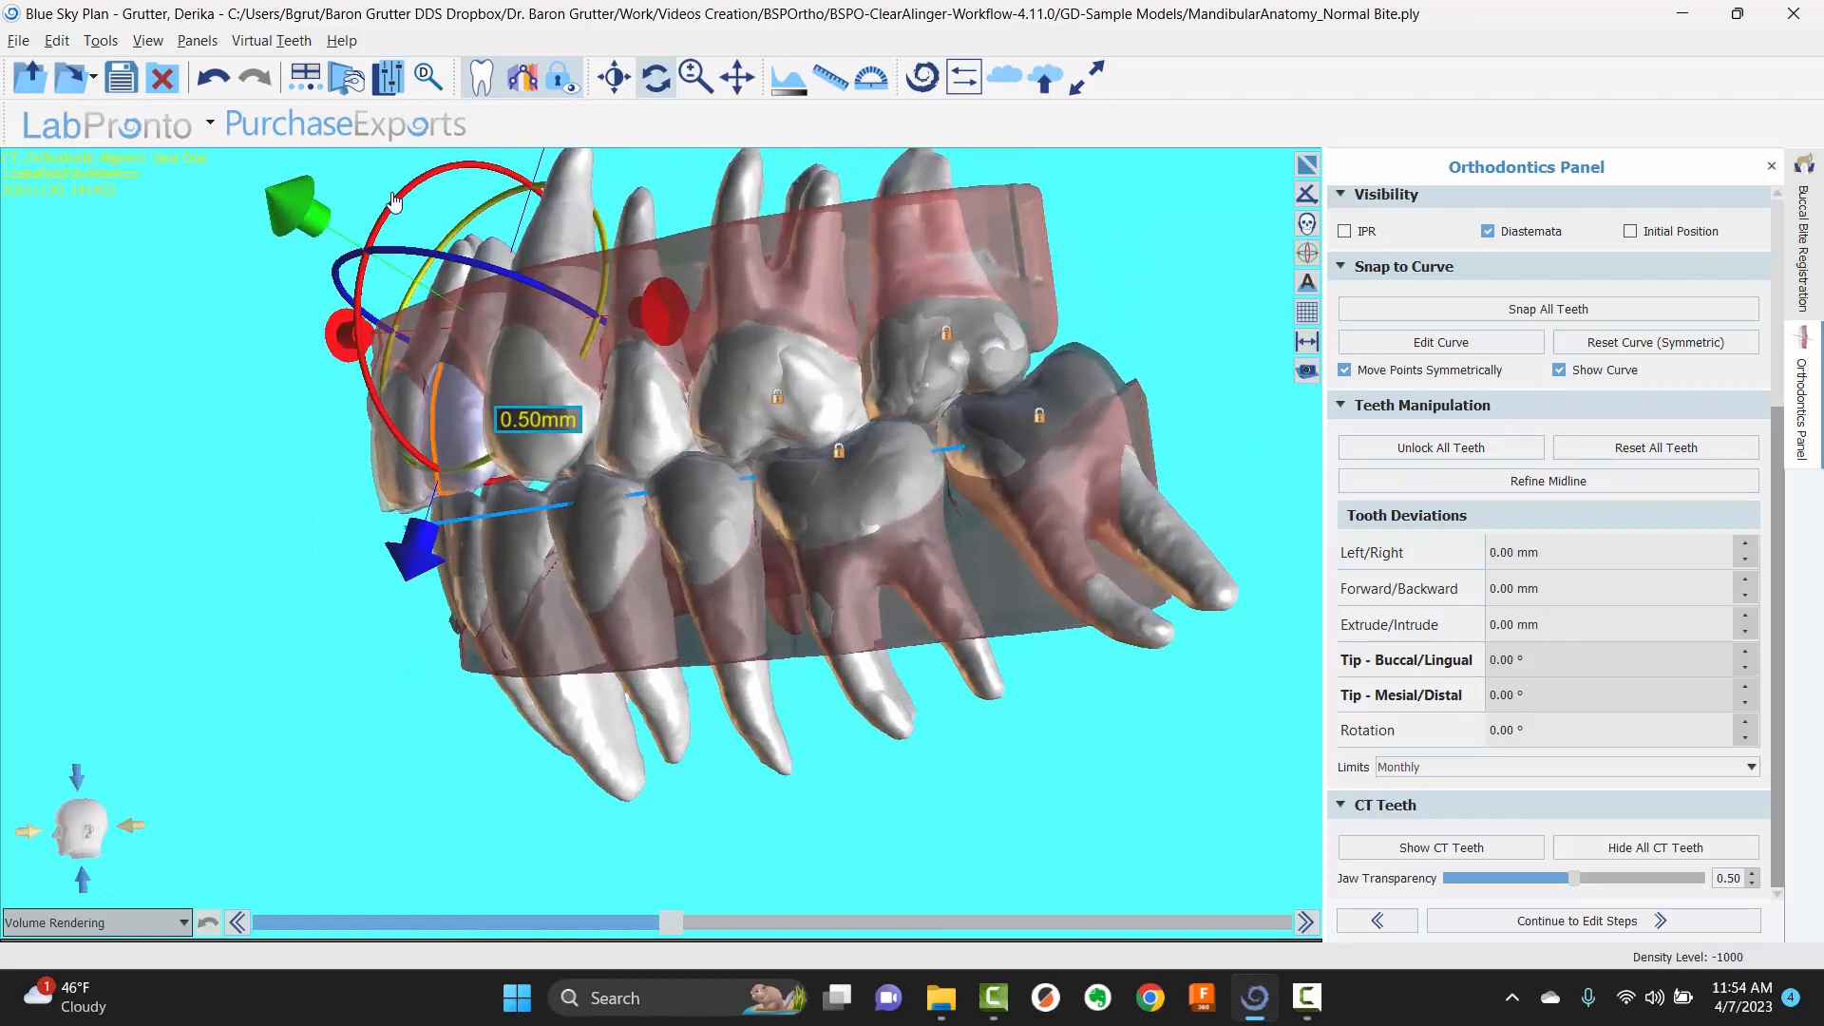
# - Fine-tune the upper left lateral incisor's midline again and set its buccal/lingual tip to -1.39°
pyautogui.moveTo(396, 197); pyautogui.dragTo(406, 199)
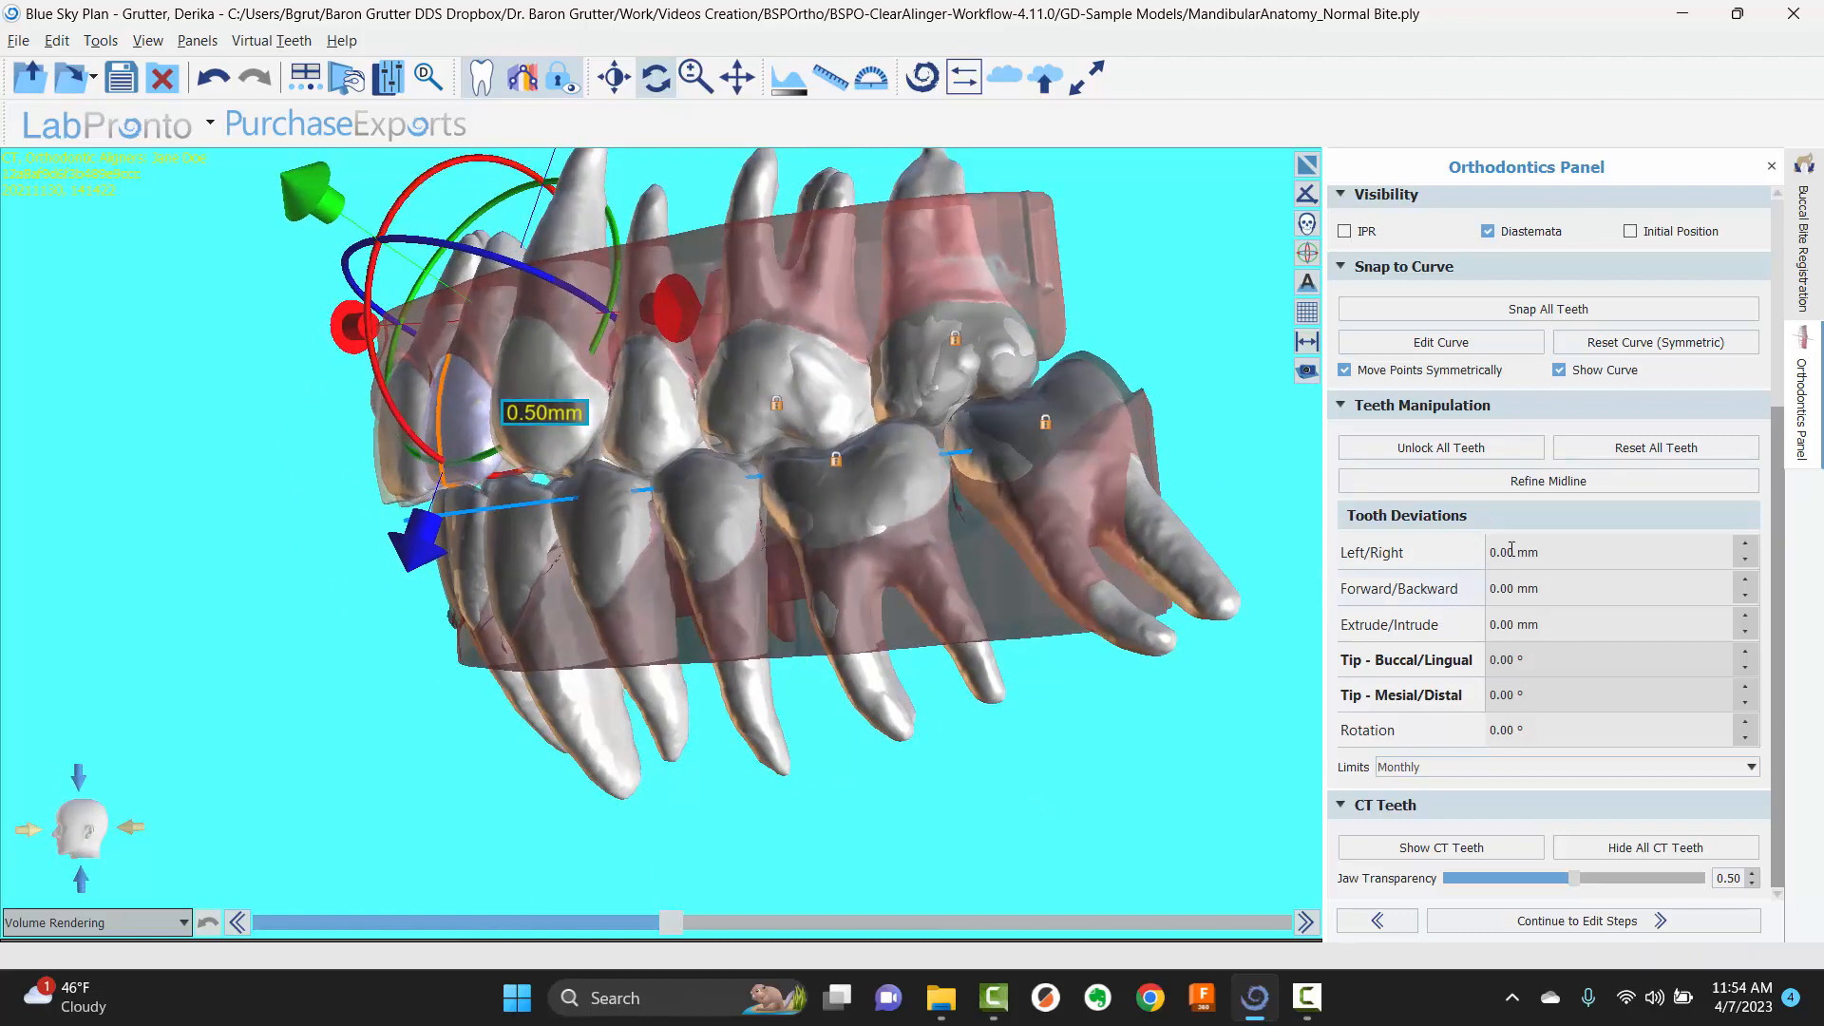
pyautogui.click(1545, 486)
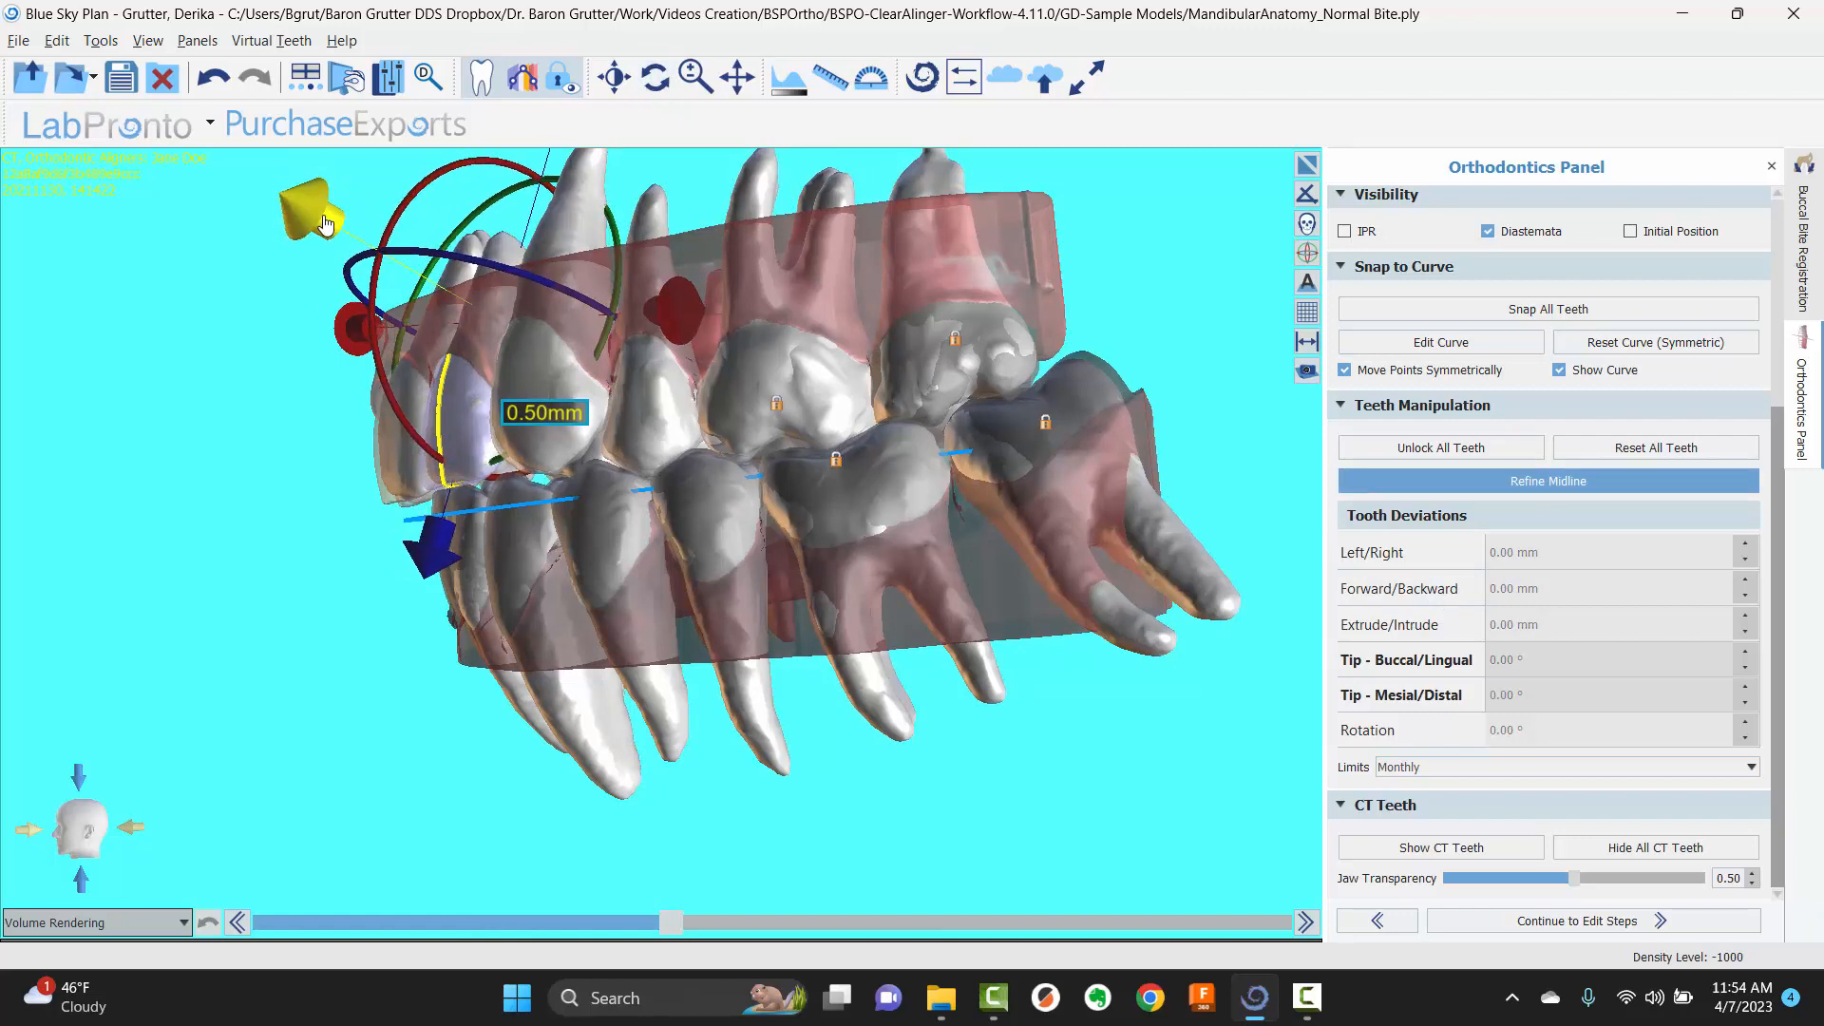
pyautogui.click(656, 77)
pyautogui.moveTo(271, 404); pyautogui.dragTo(968, 627)
pyautogui.click(1592, 482)
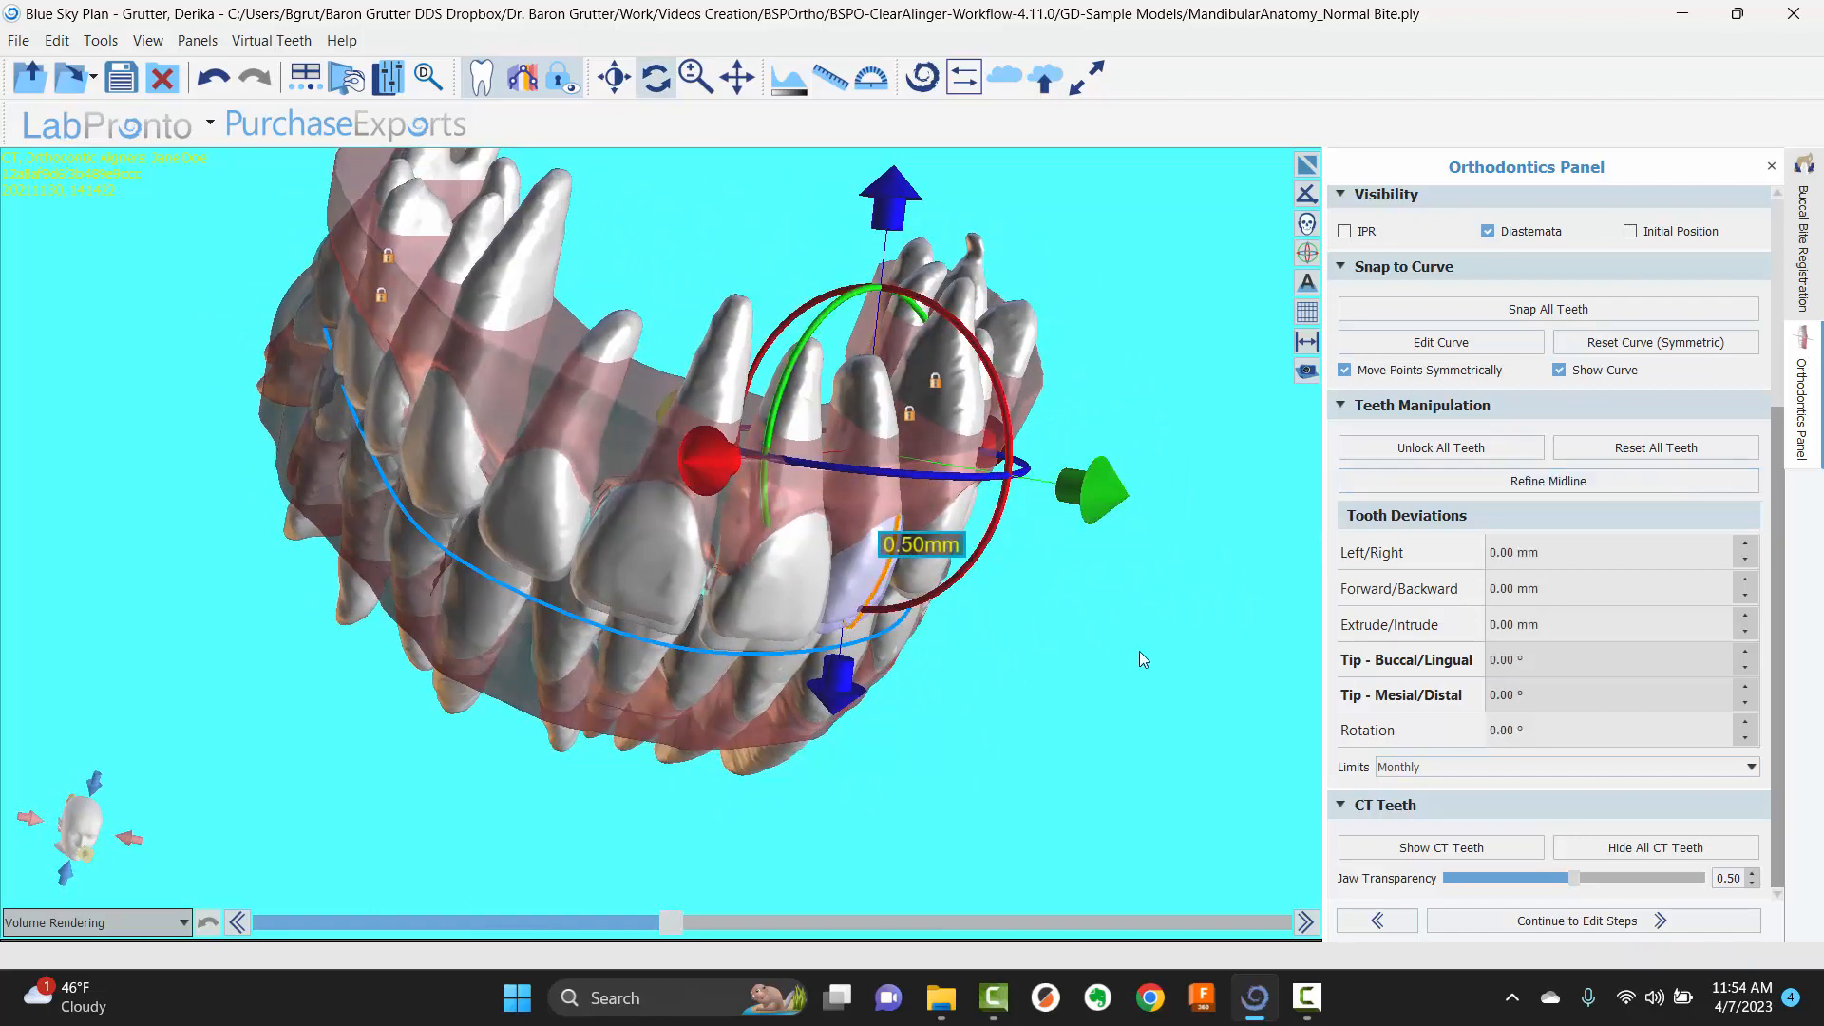
pyautogui.moveTo(1138, 652); pyautogui.dragTo(1065, 570)
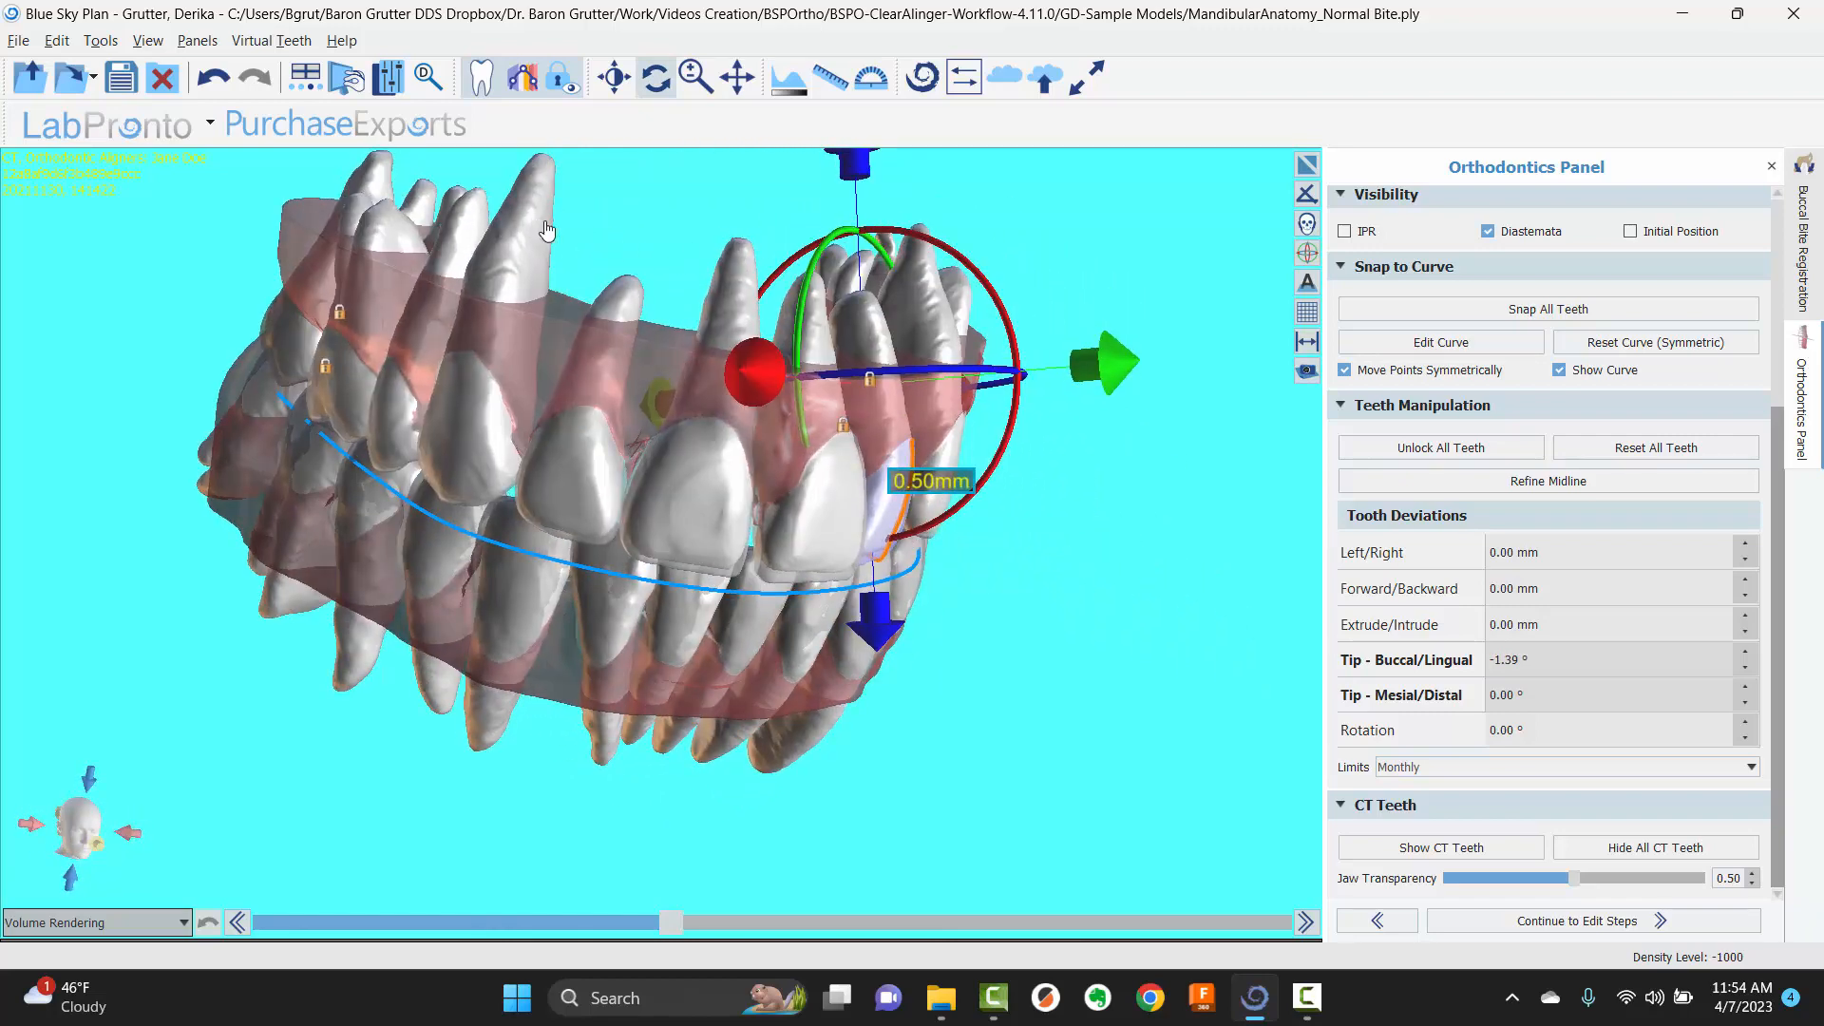
# - Select the upper right canine and refine its midline so the axes follow the crown and root
pyautogui.moveTo(625, 239); pyautogui.dragTo(481, 315)
pyautogui.click(542, 326)
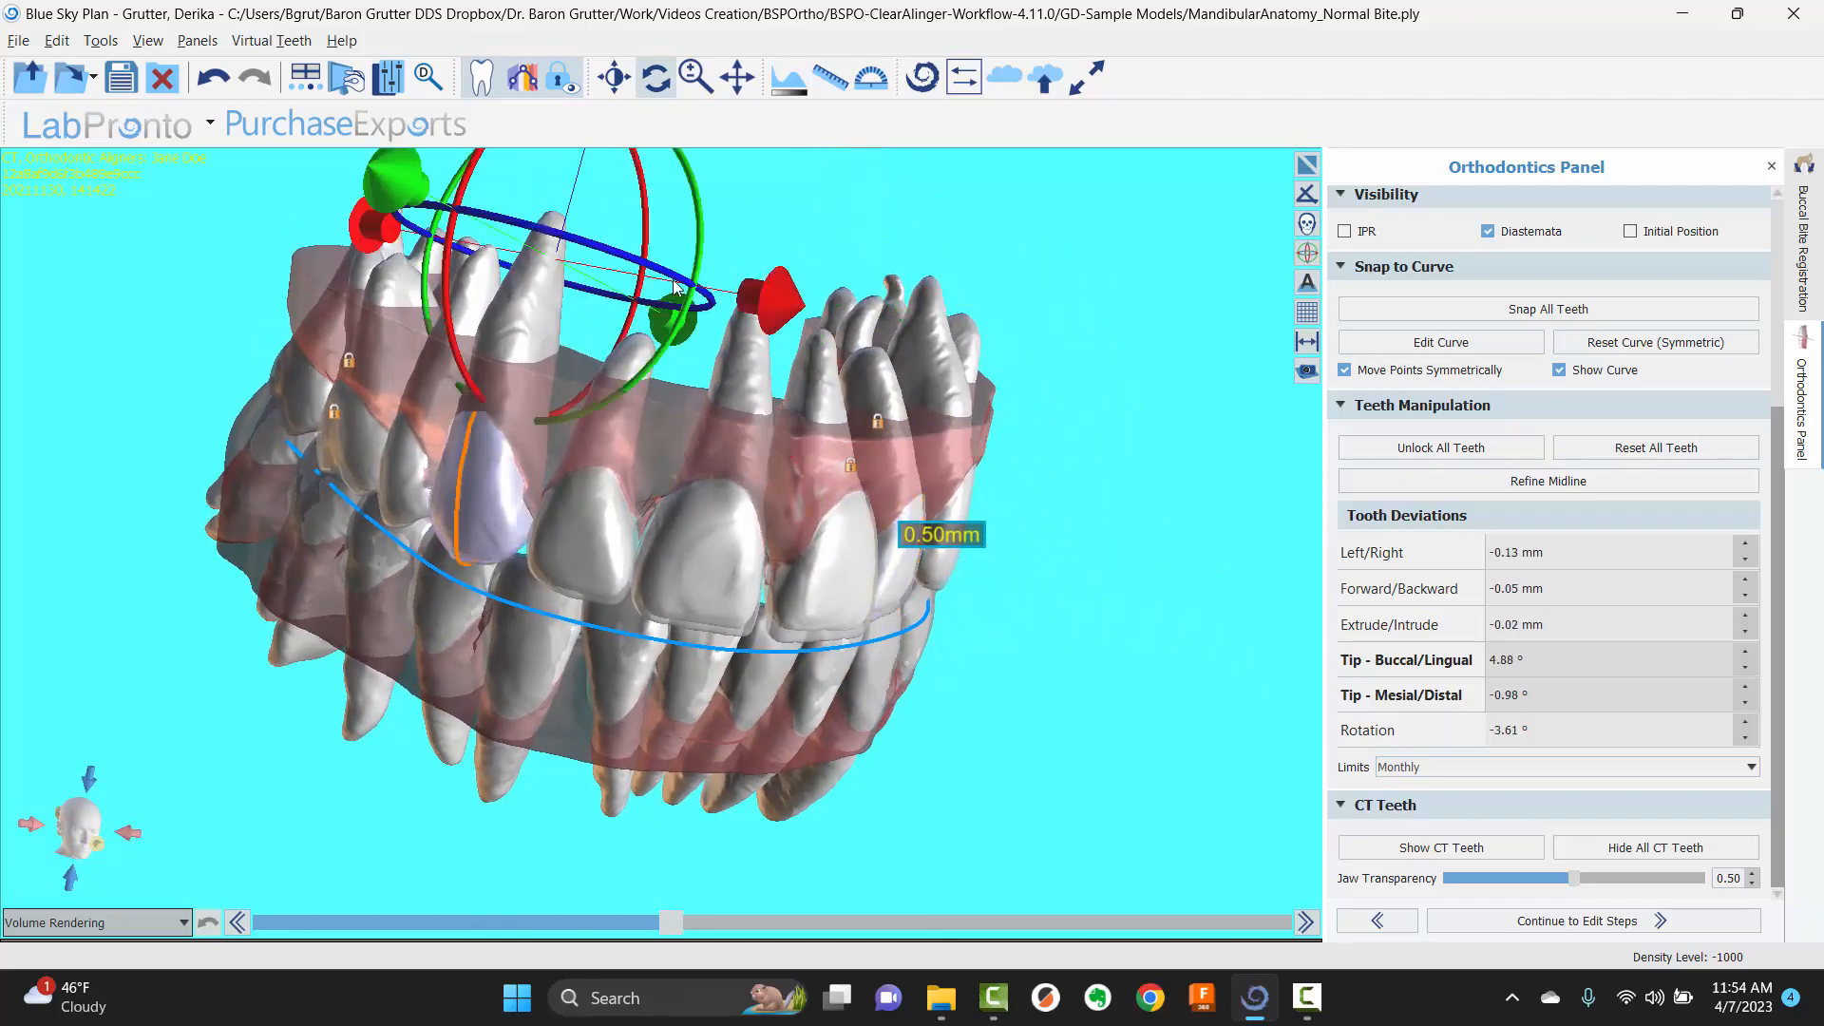
pyautogui.moveTo(673, 292); pyautogui.dragTo(620, 293, button='middle')
pyautogui.click(1490, 484)
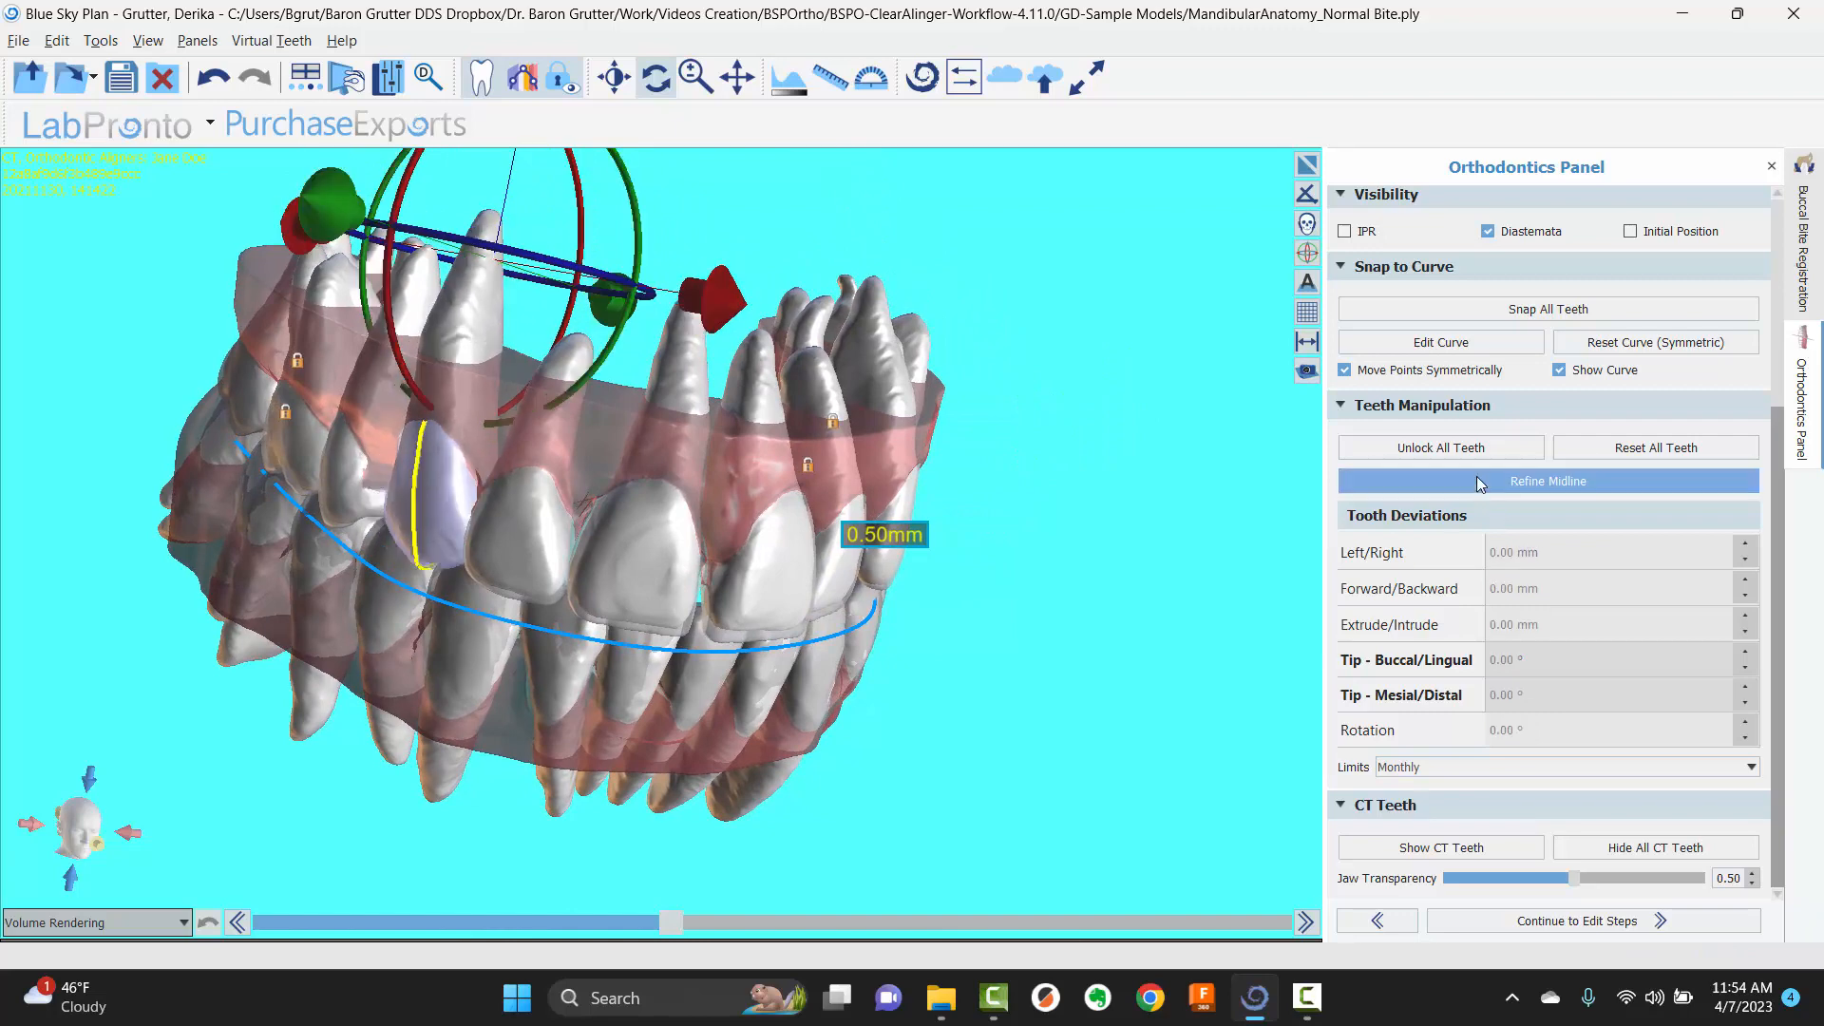
pyautogui.scroll(-4, 527, 252)
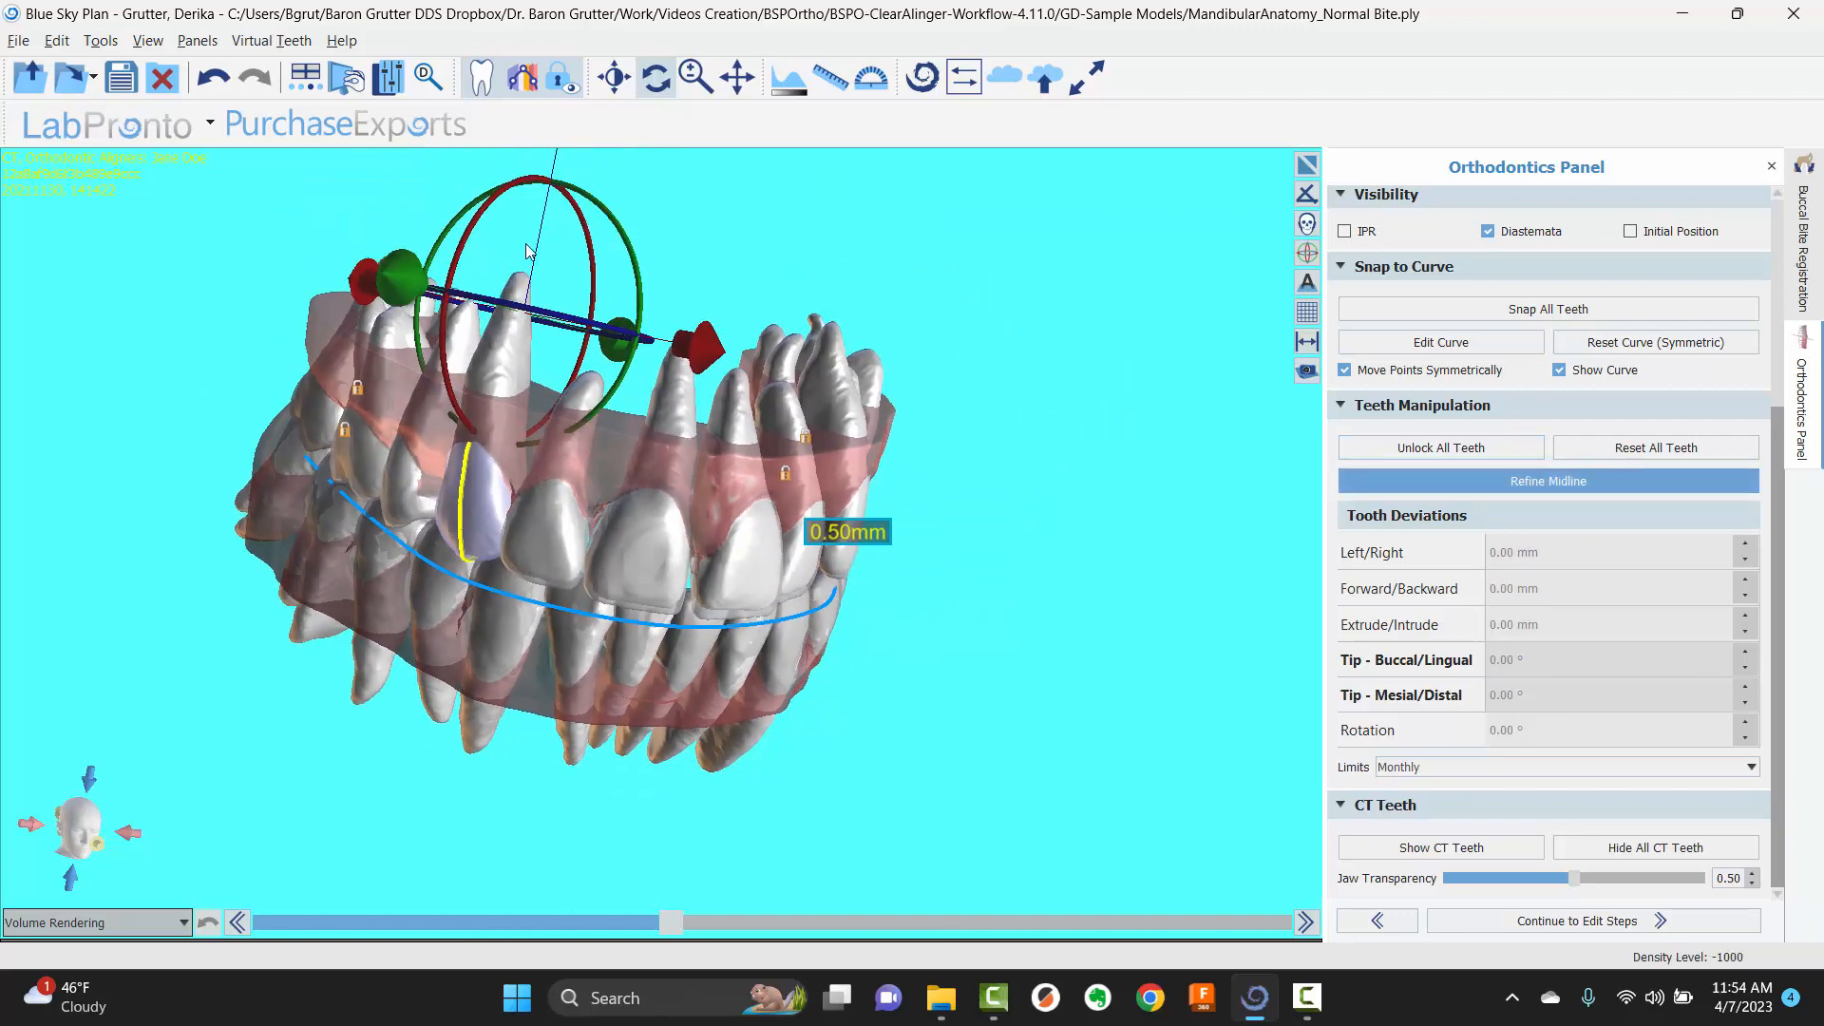
pyautogui.moveTo(578, 237); pyautogui.dragTo(573, 257)
pyautogui.moveTo(218, 521); pyautogui.dragTo(407, 544)
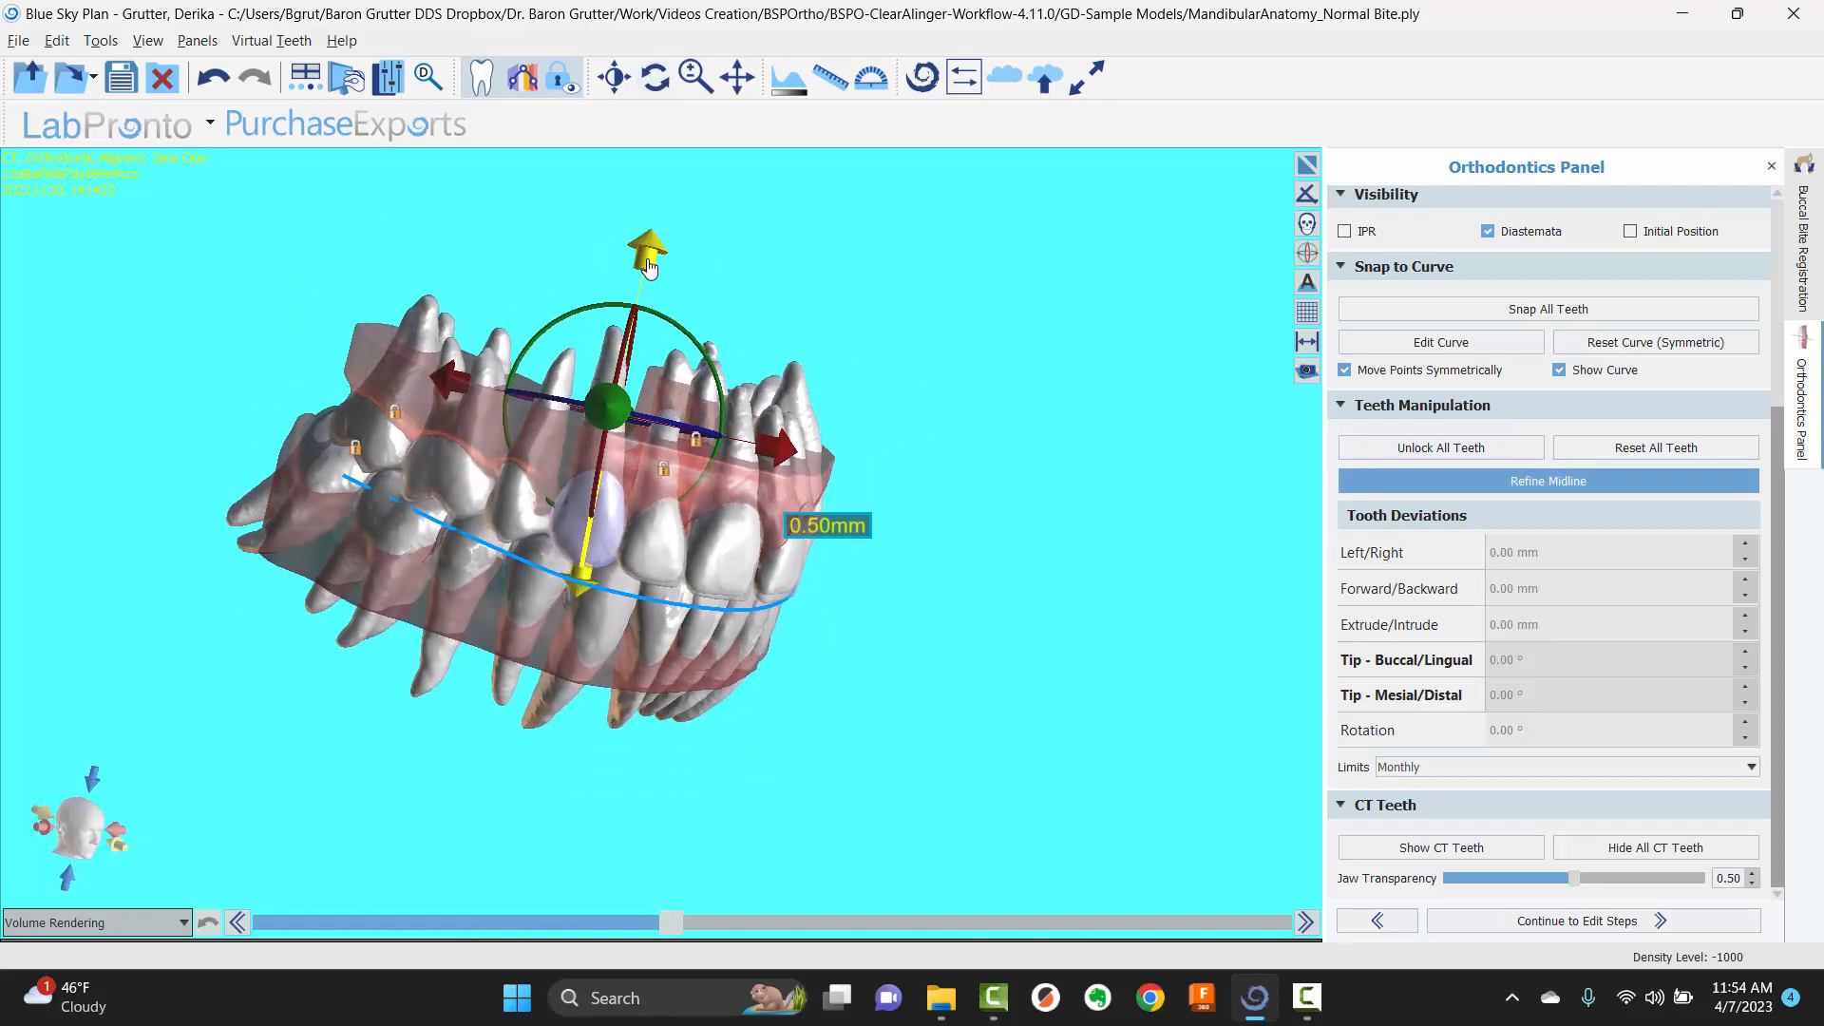
pyautogui.moveTo(777, 450); pyautogui.dragTo(763, 446)
pyautogui.moveTo(665, 513); pyautogui.dragTo(238, 467)
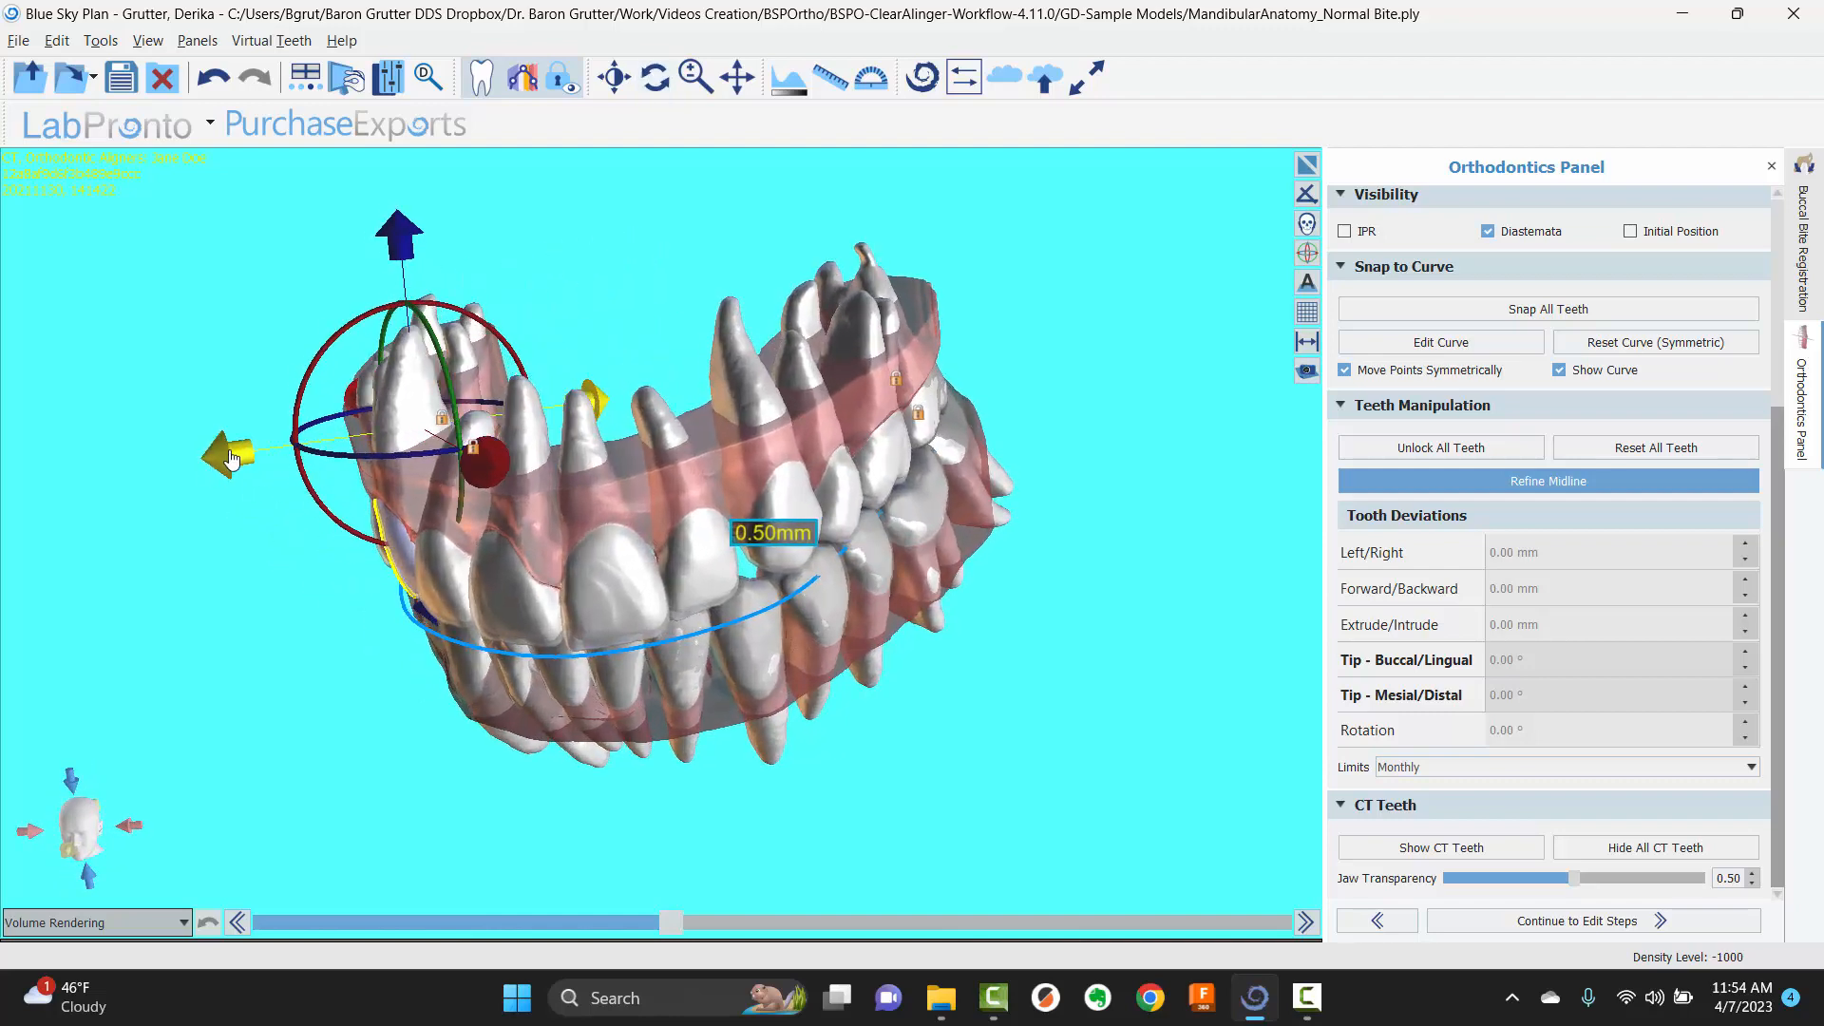
pyautogui.moveTo(226, 346); pyautogui.dragTo(984, 426)
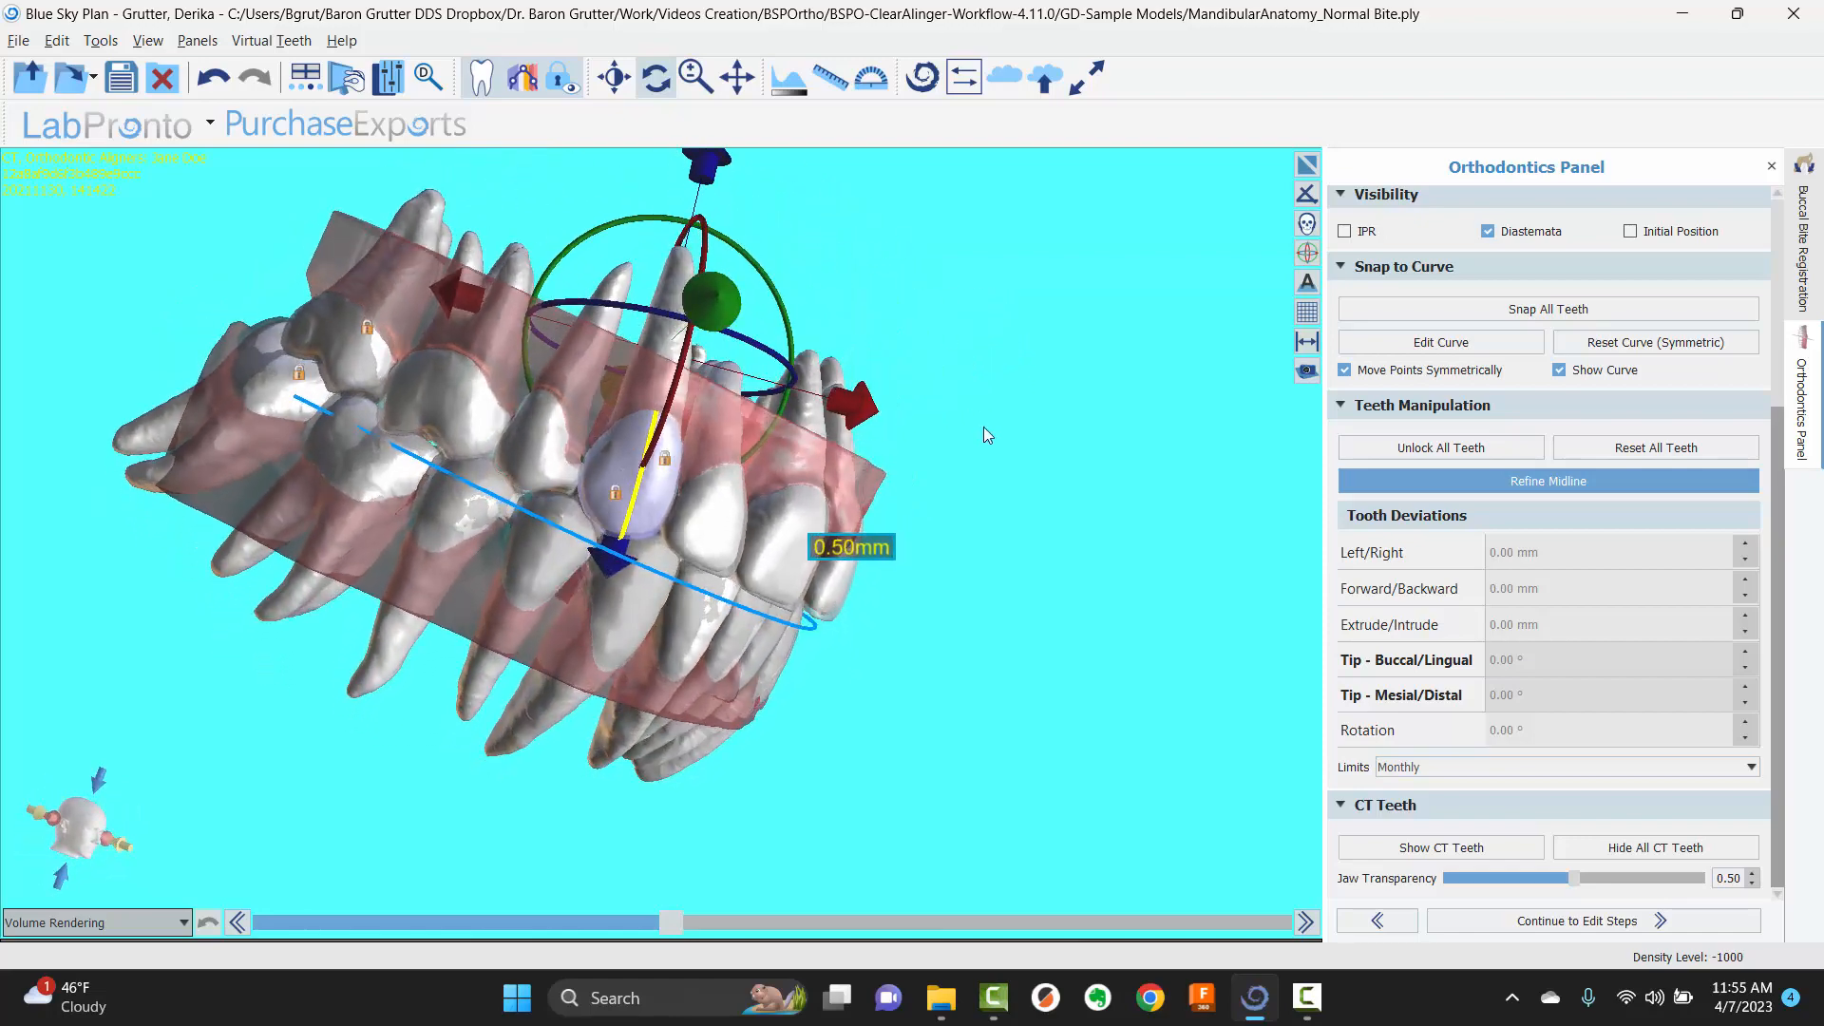
# - Check the neighbouring premolar's axis, finish the upper right canine's midline refinement, and snap the canine to the arch curve
pyautogui.click(549, 465)
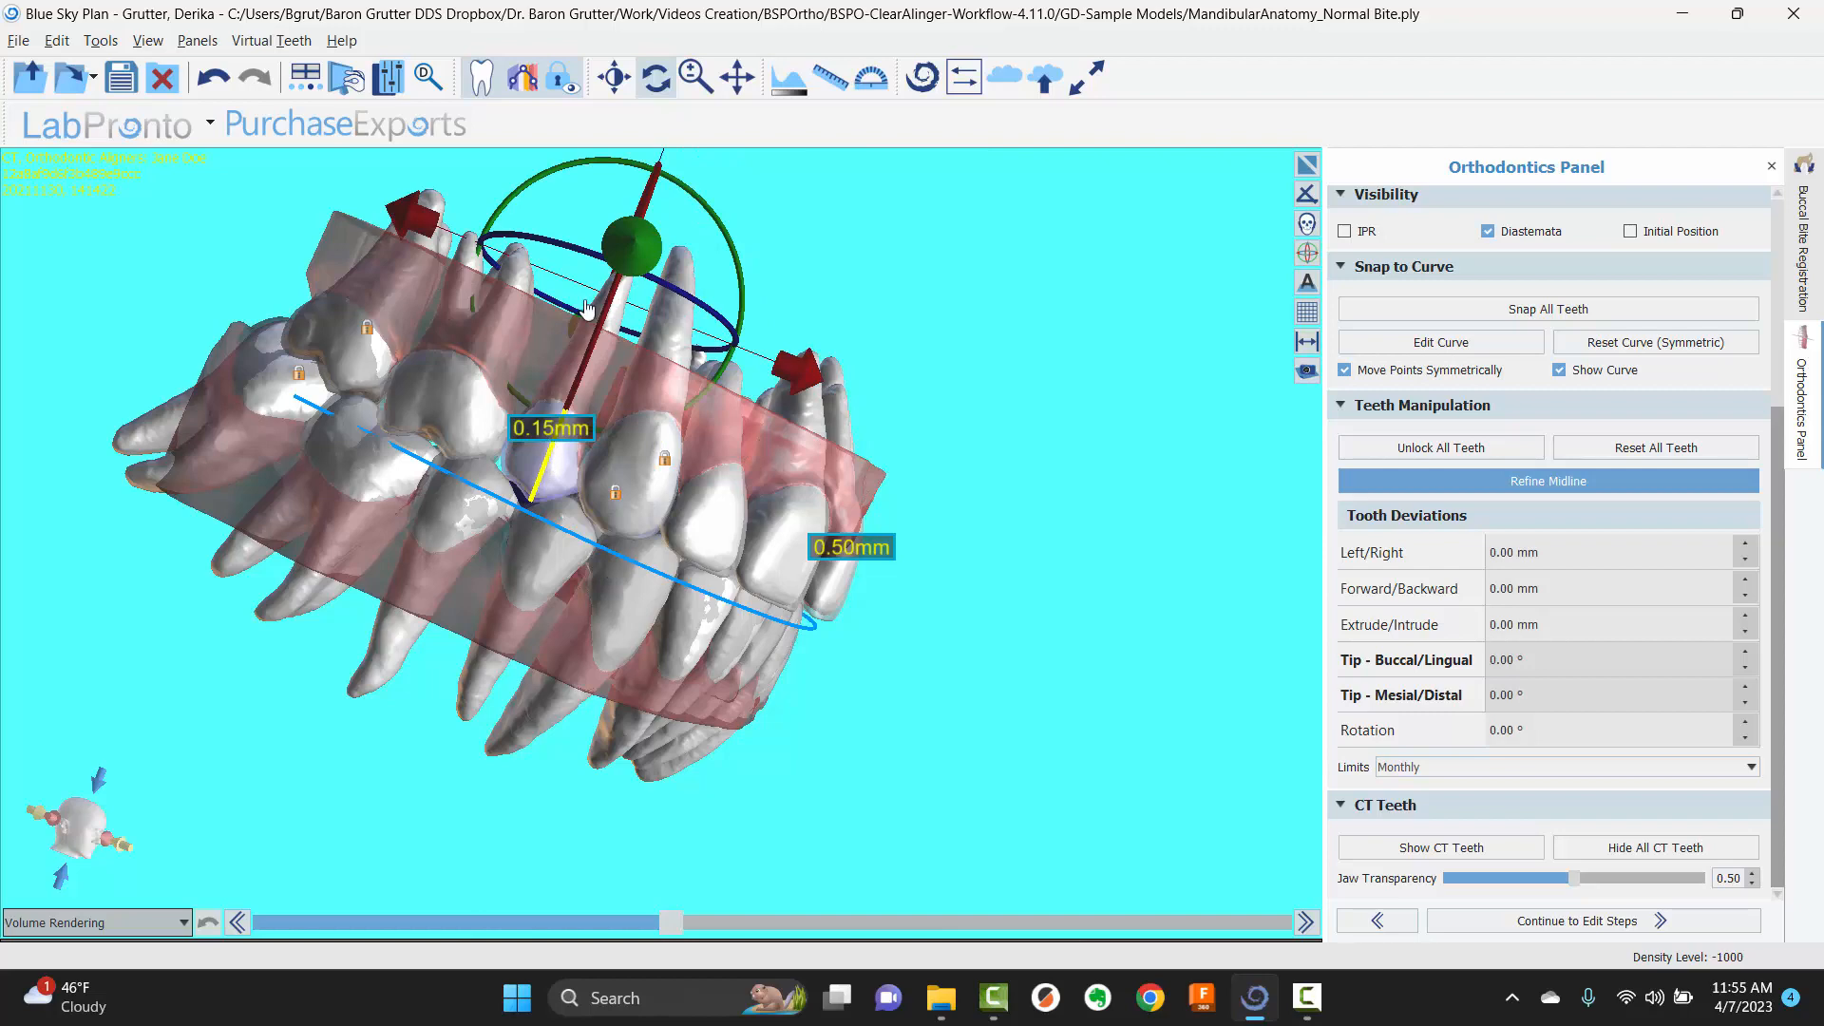
pyautogui.click(630, 450)
pyautogui.moveTo(984, 471); pyautogui.dragTo(418, 513)
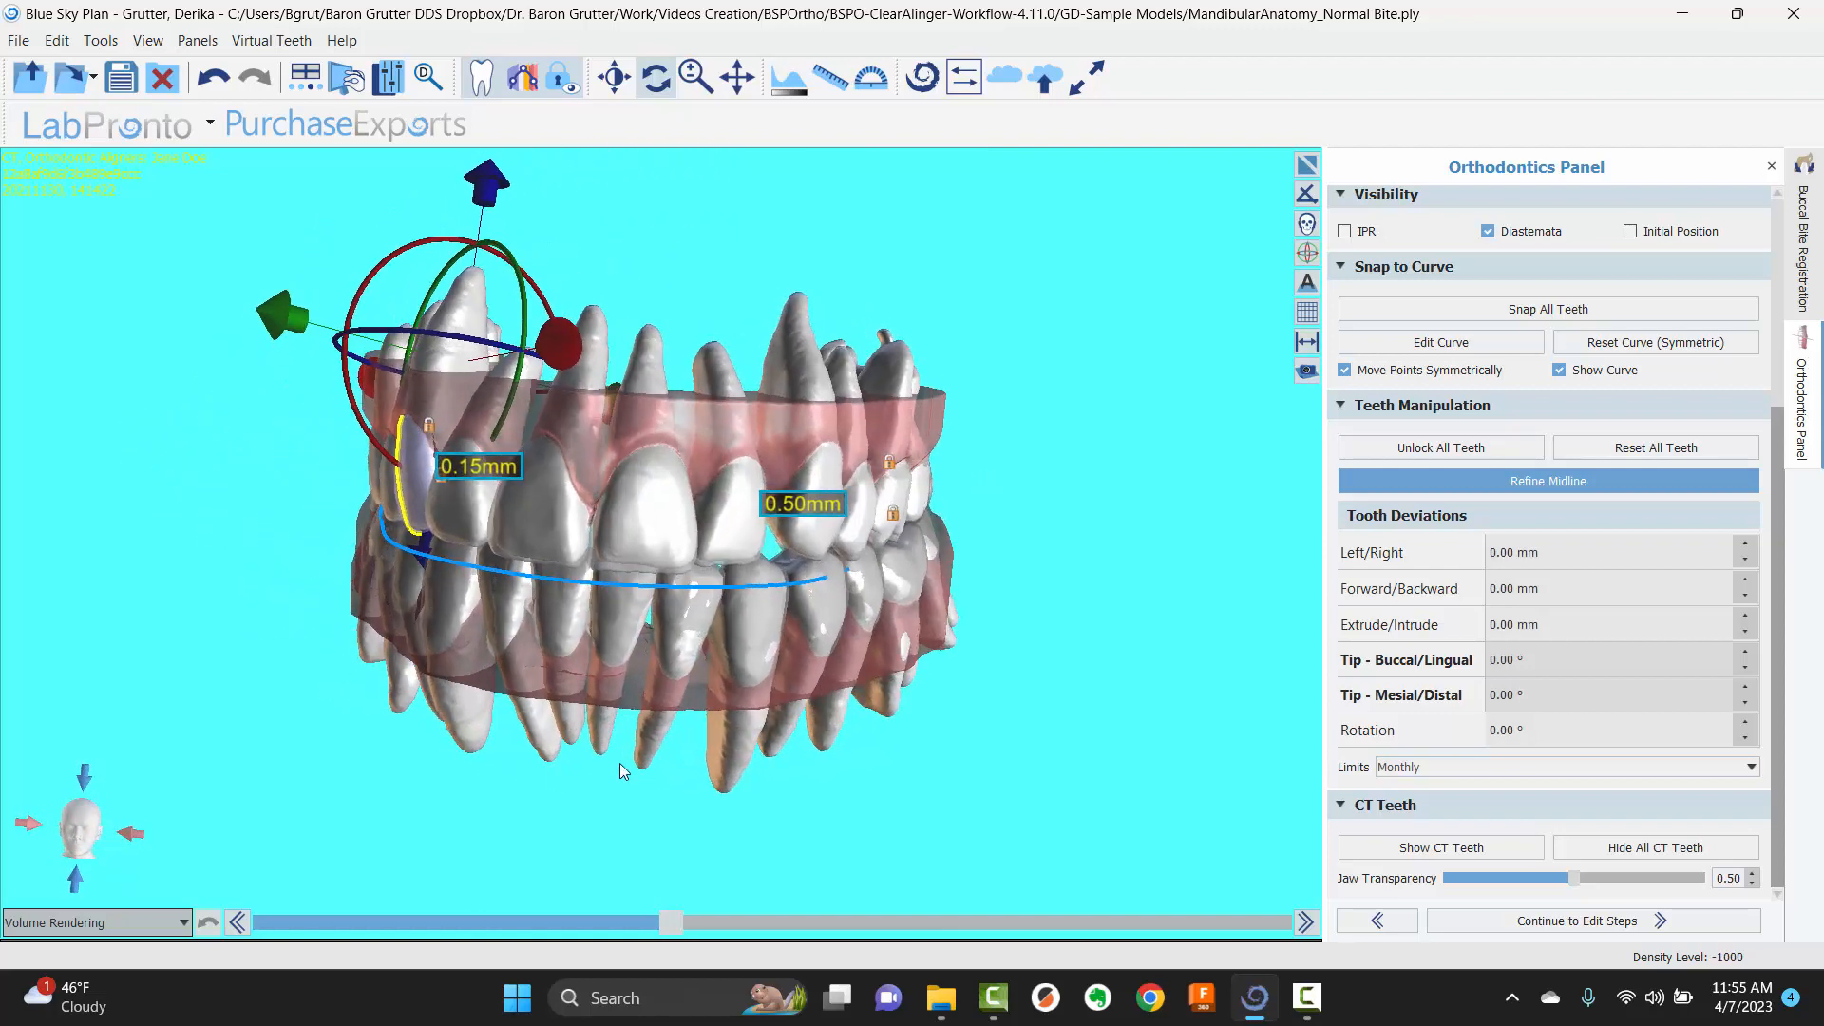
pyautogui.moveTo(622, 770); pyautogui.dragTo(472, 461)
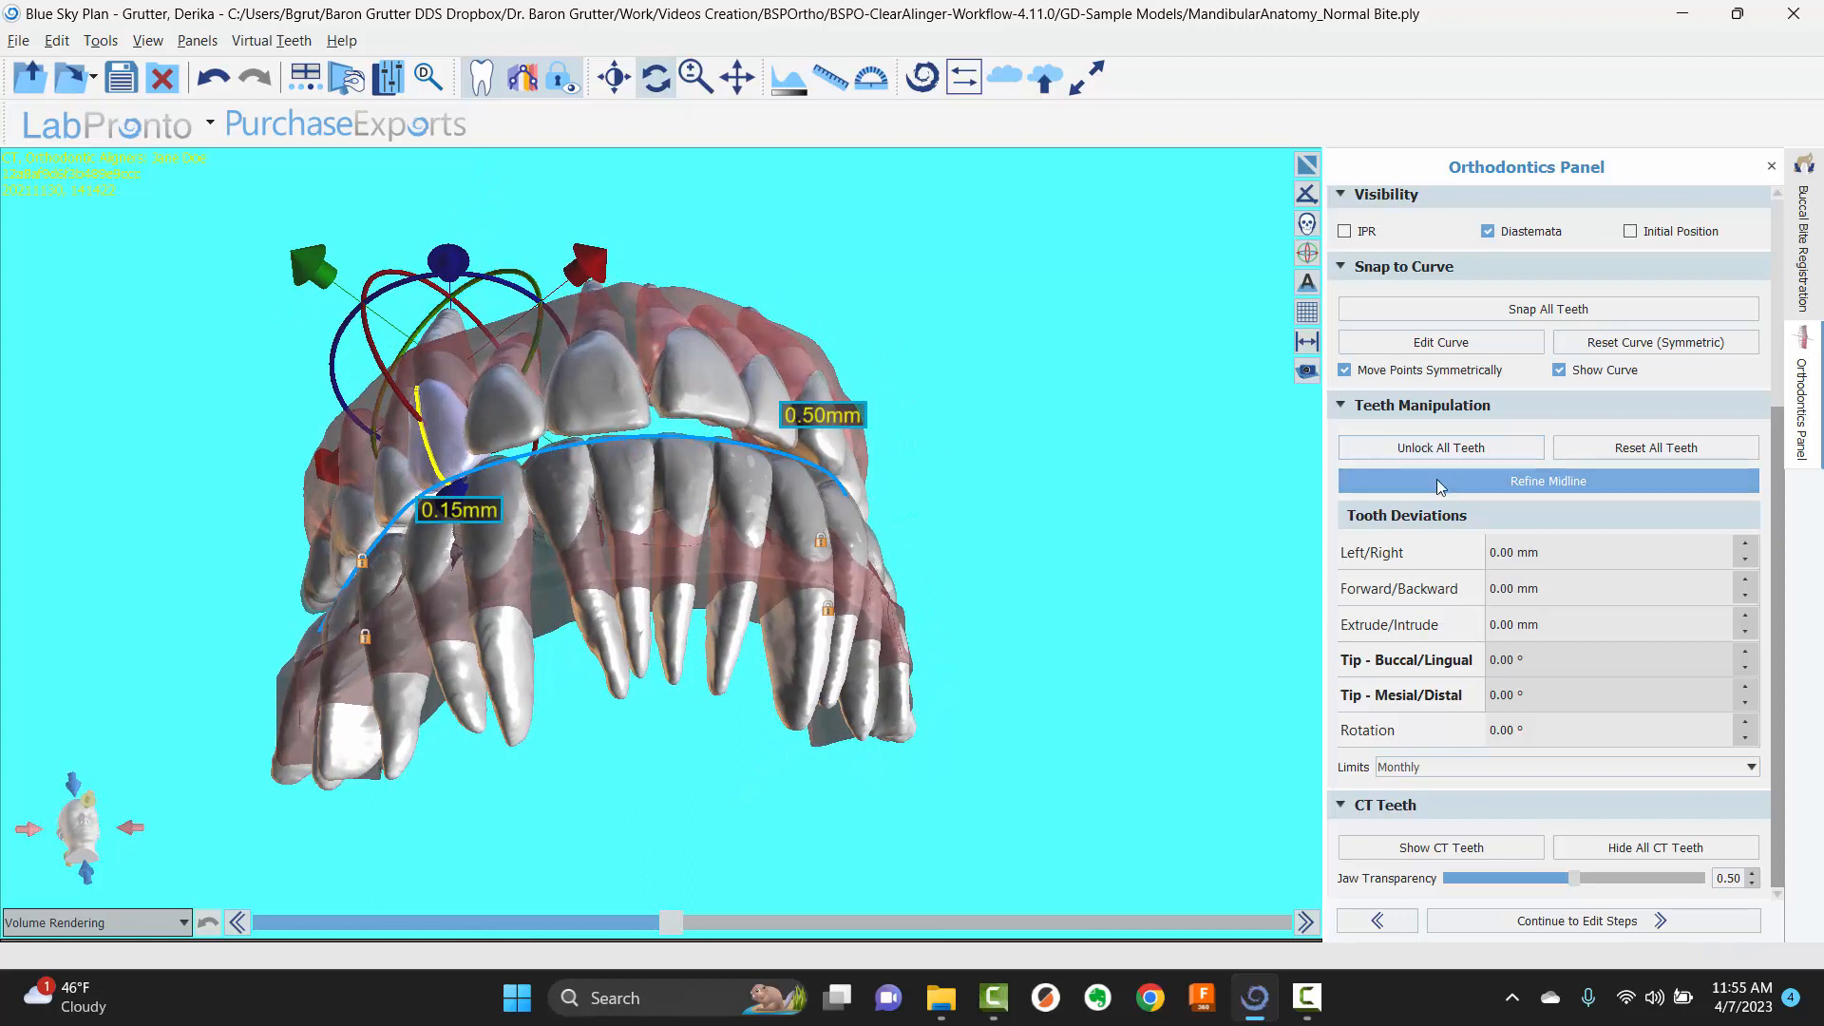
pyautogui.rightClick(449, 449)
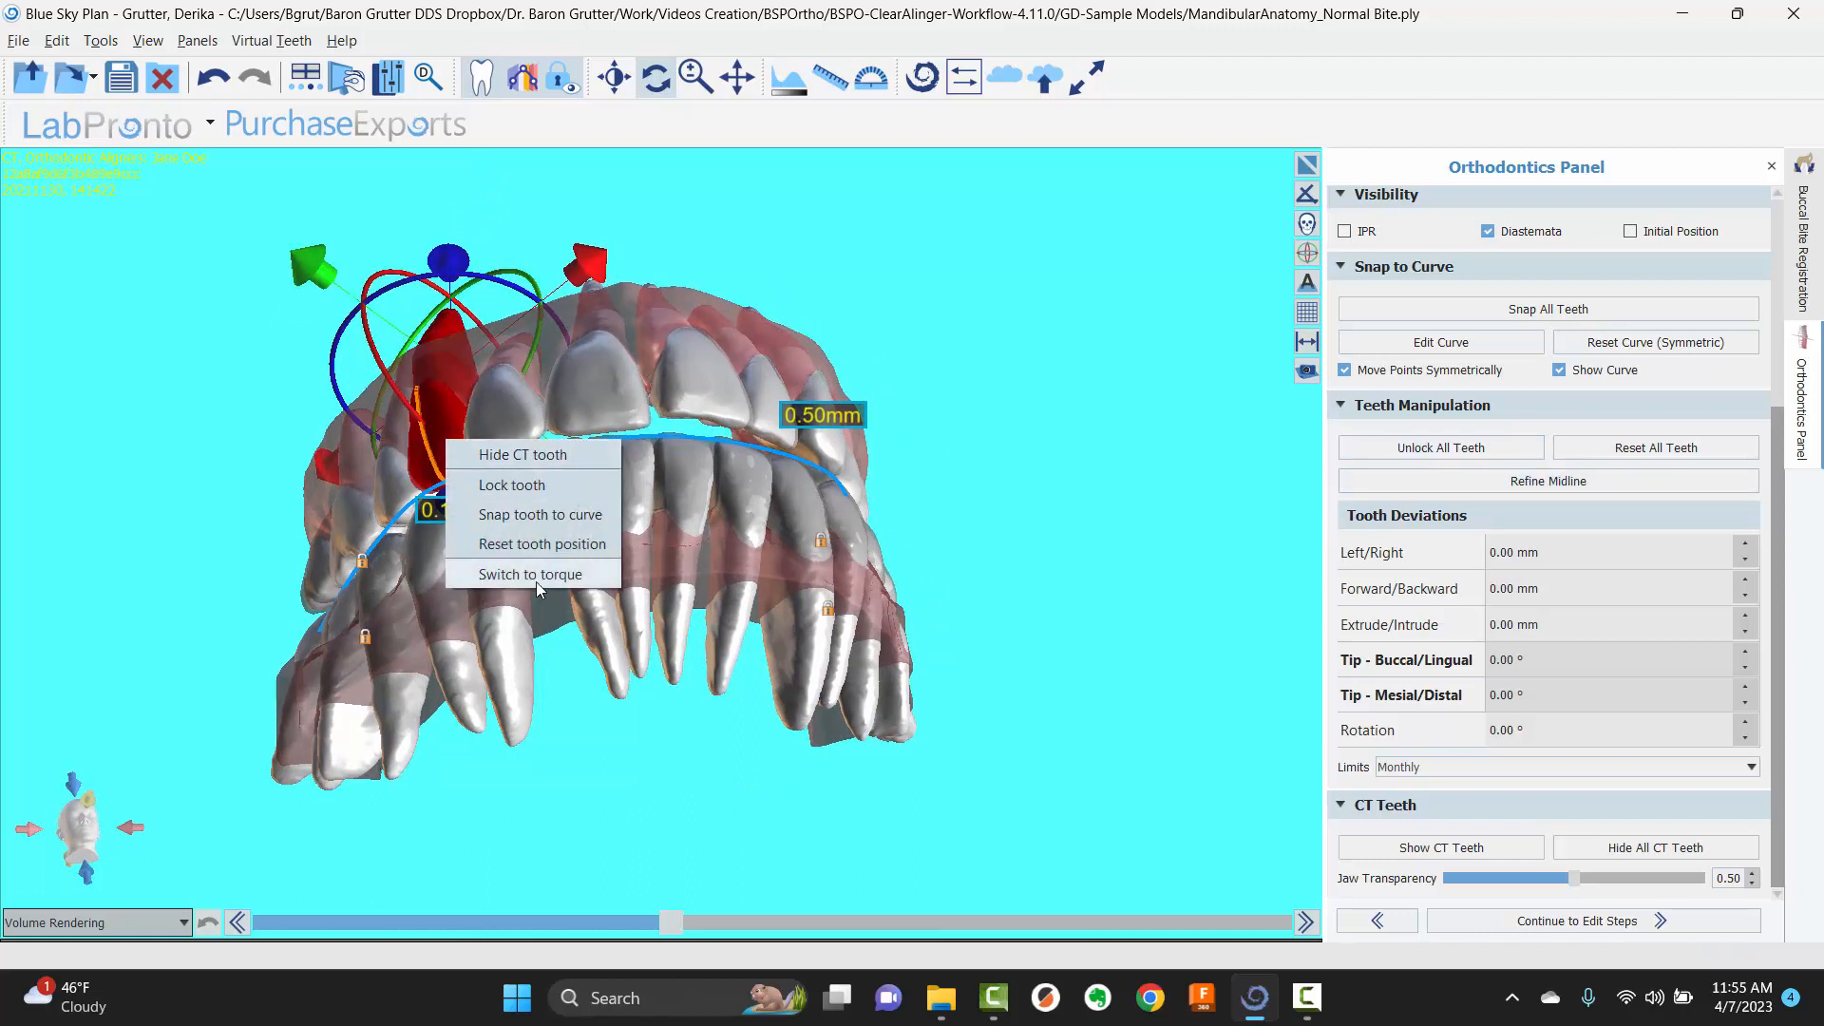
pyautogui.click(541, 515)
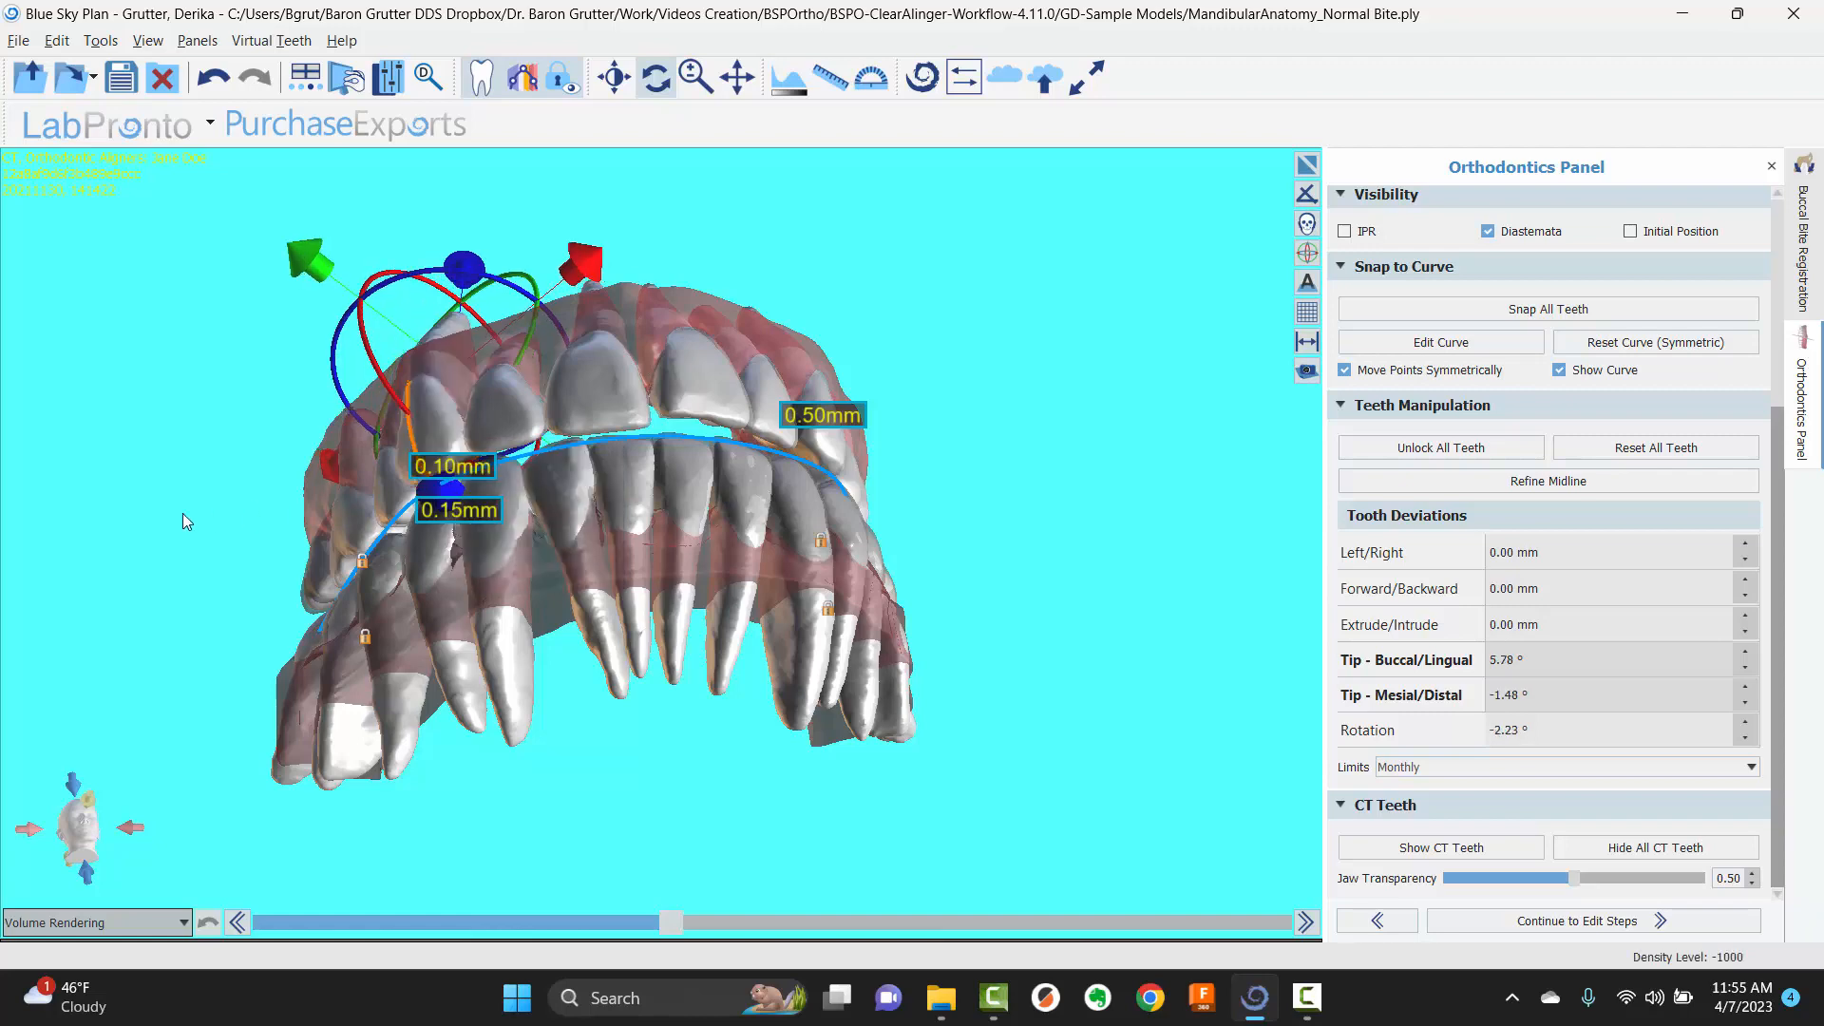
# - Adjust the upper right canine's buccal/lingual tip to 2.31° while checking its root from several angles
pyautogui.moveTo(182, 513); pyautogui.dragTo(462, 350)
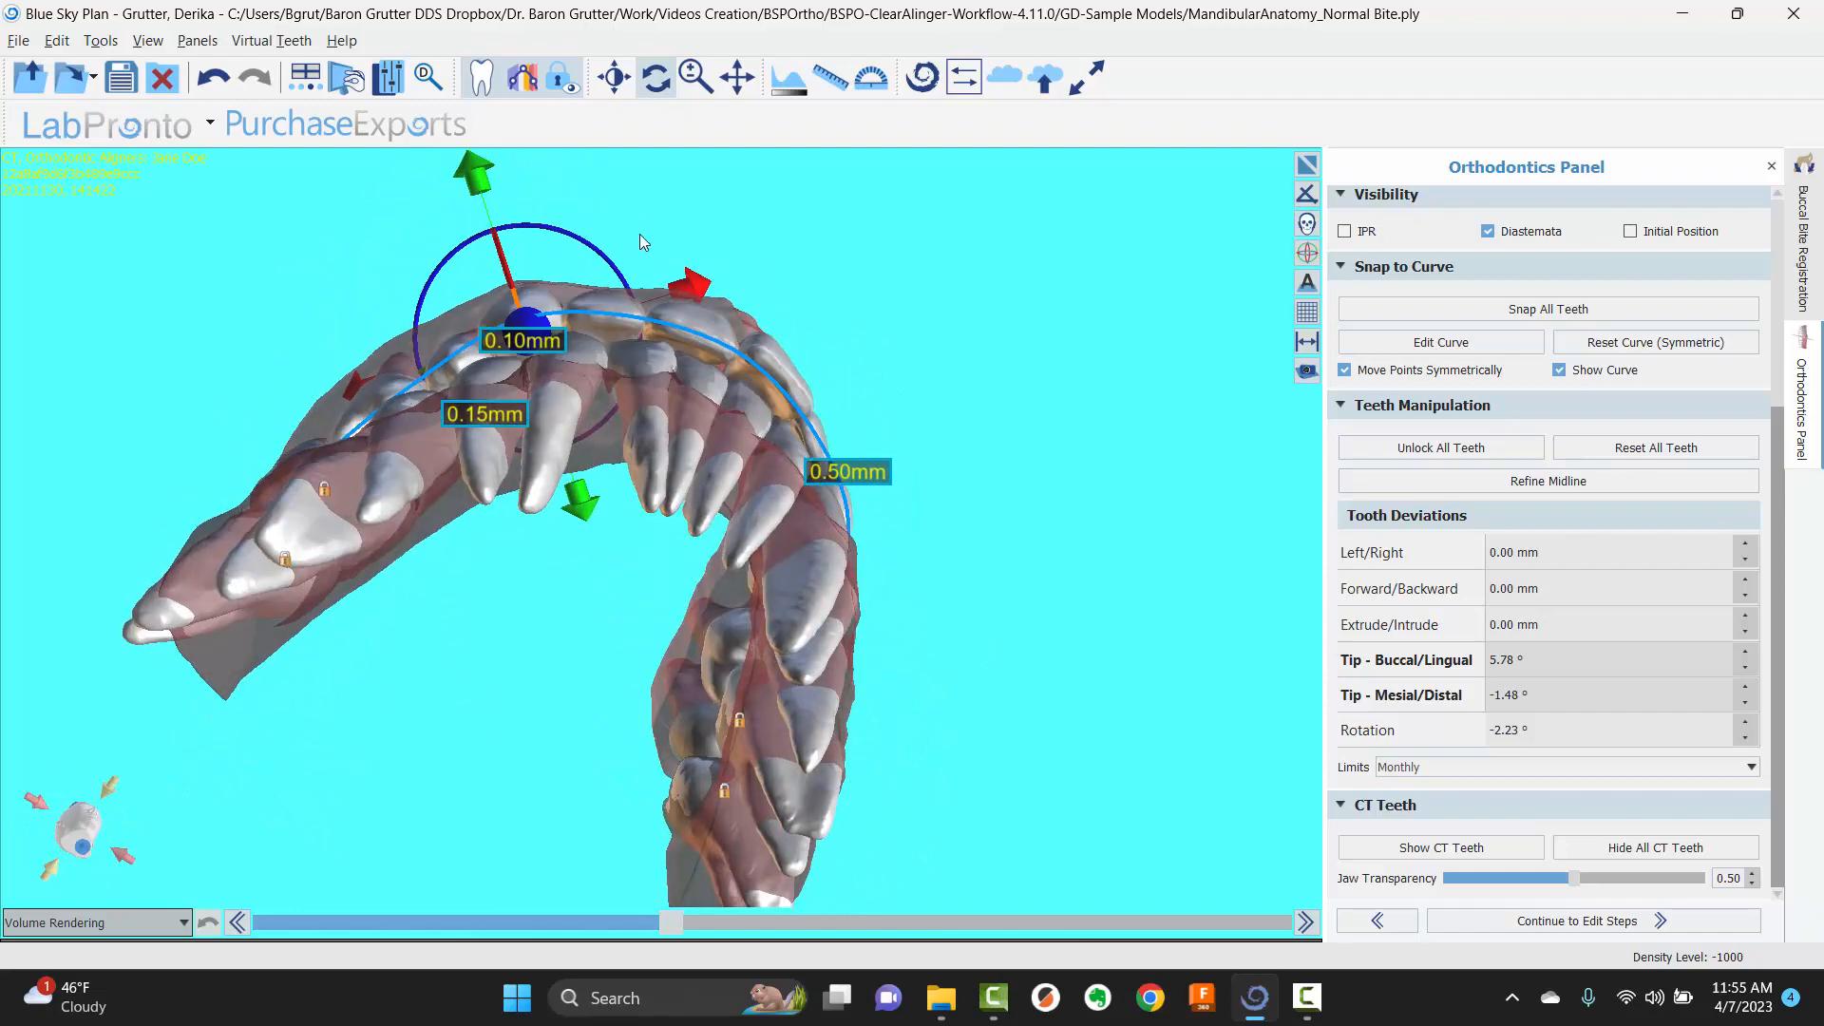
pyautogui.moveTo(641, 237); pyautogui.dragTo(556, 382)
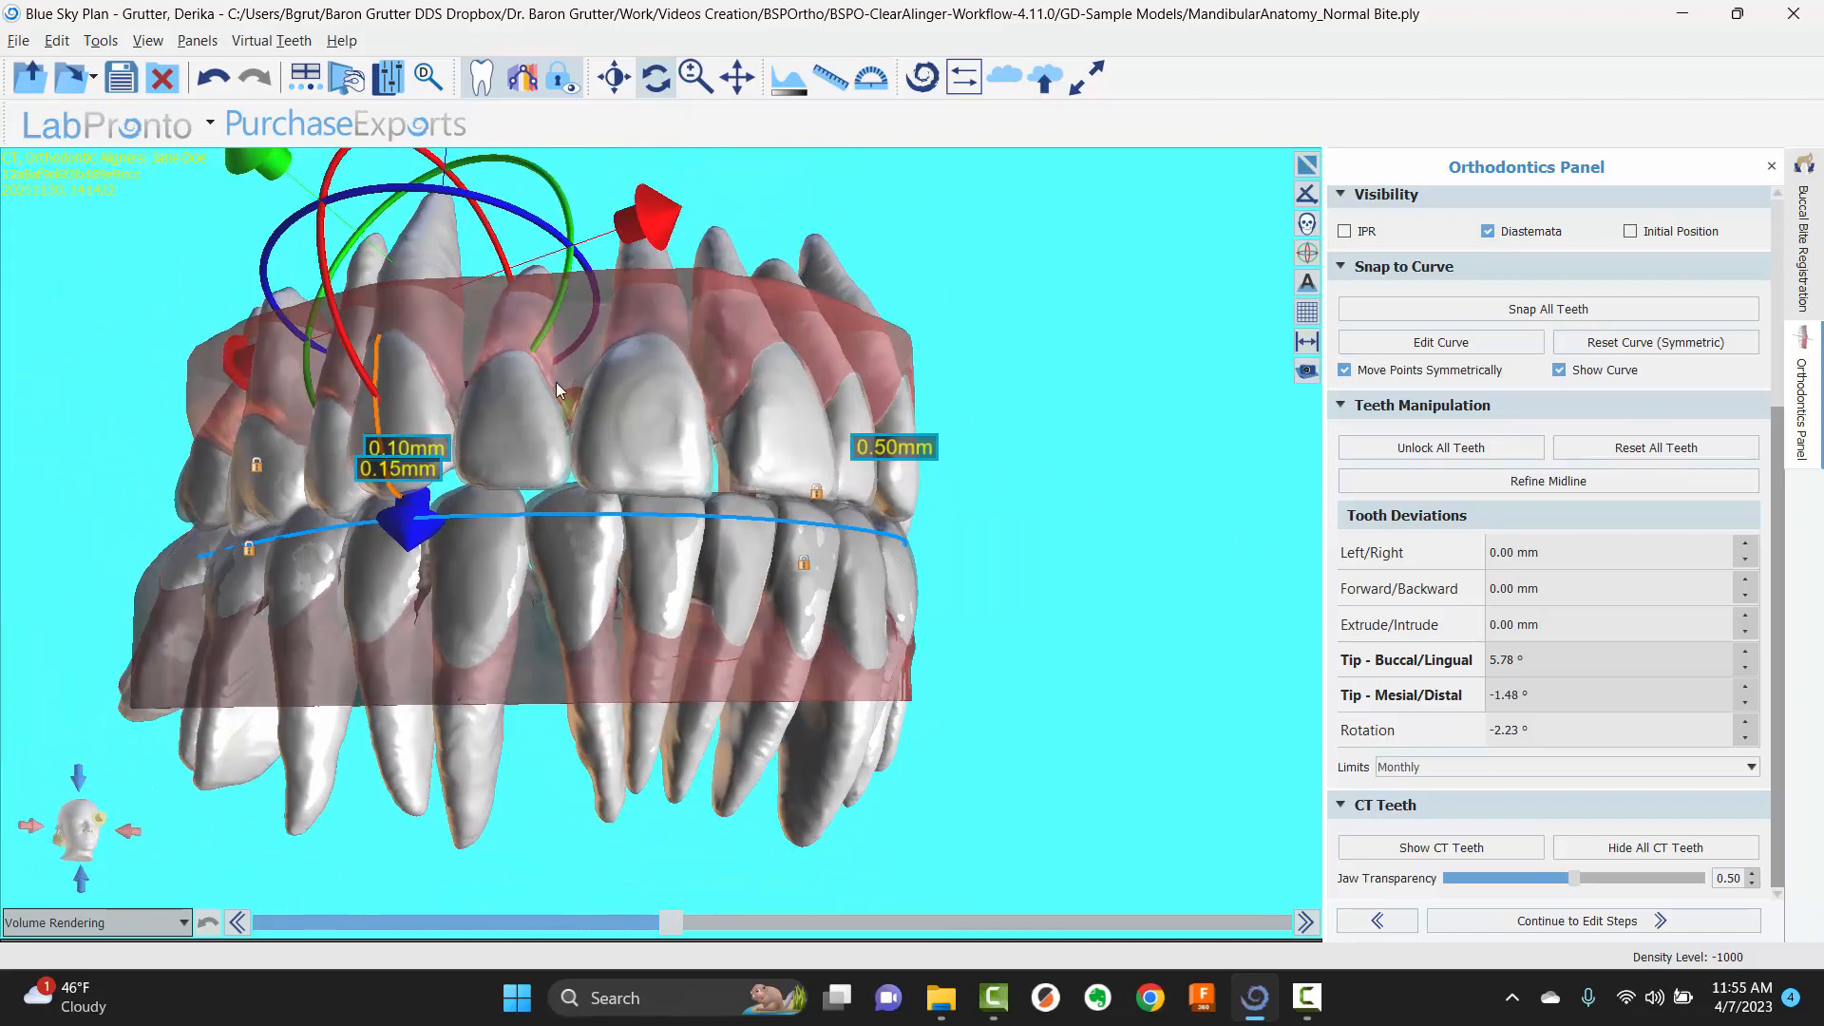
pyautogui.moveTo(345, 328); pyautogui.dragTo(912, 409)
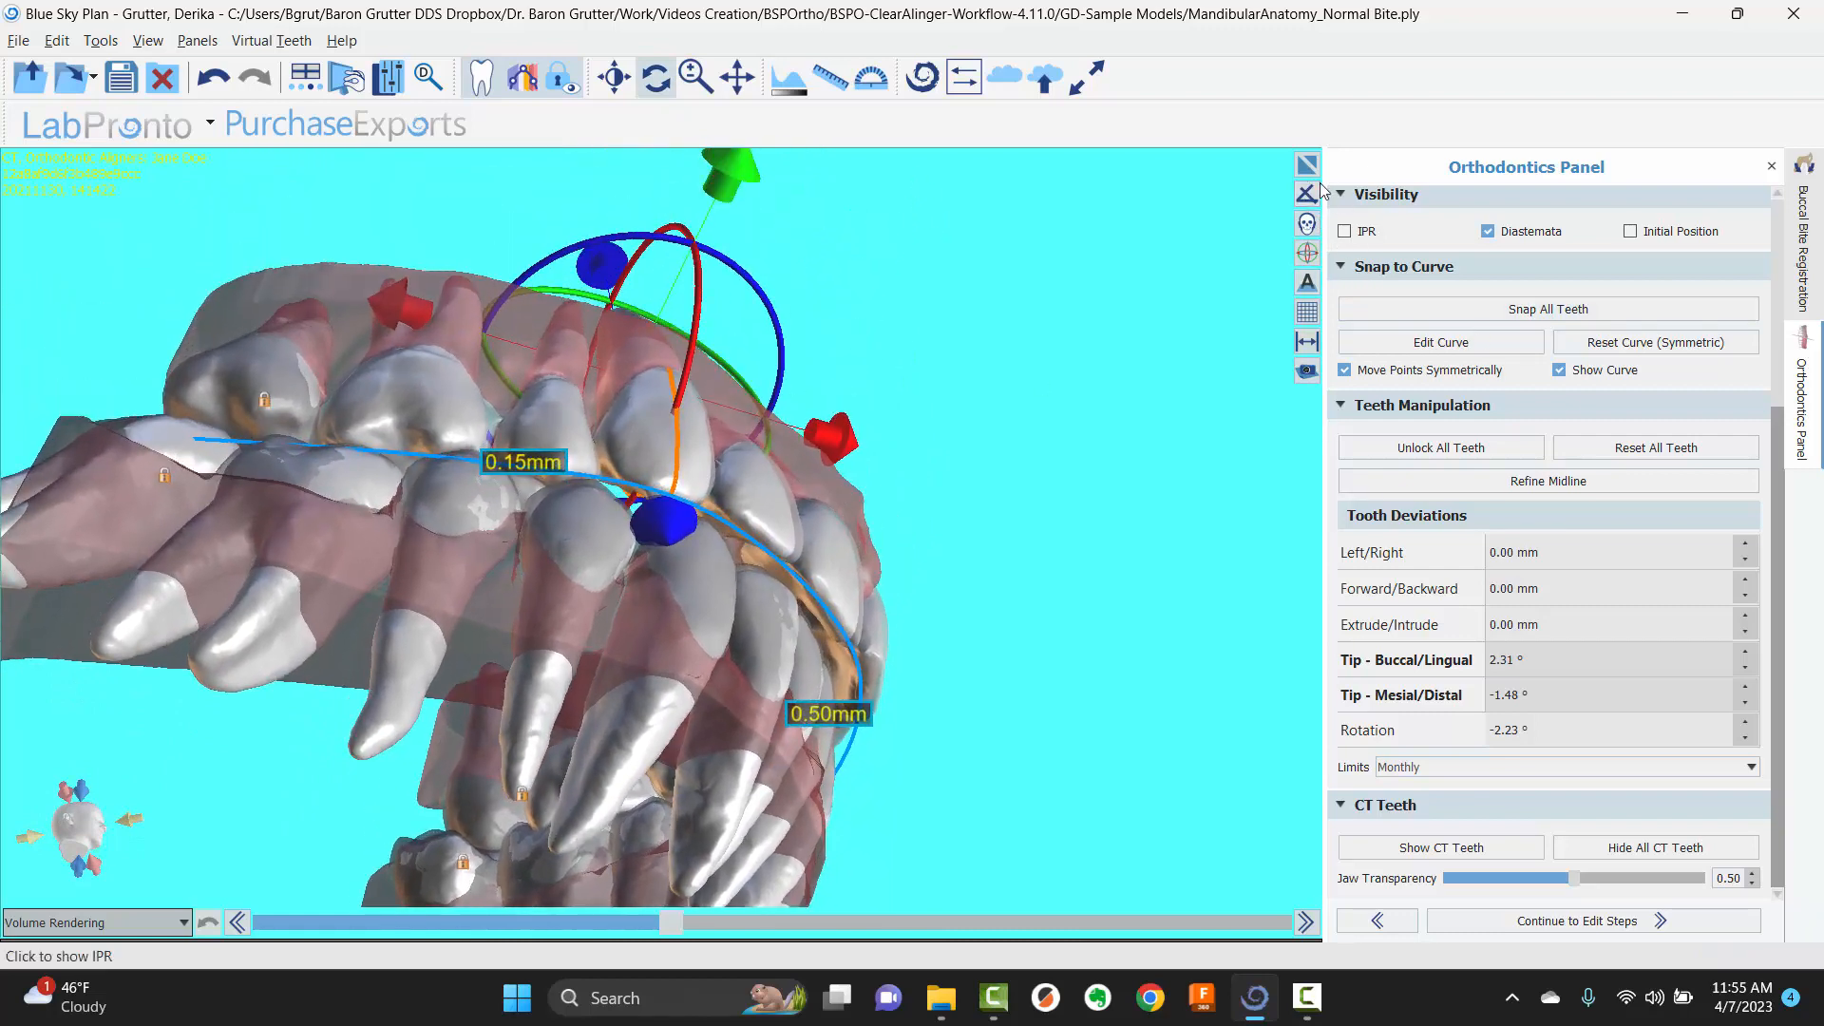
# - Hide the opposing arch and rotate the upper right canine to about -11° in the occlusal view
pyautogui.click(1346, 370)
pyautogui.scroll(3, 1361, 399)
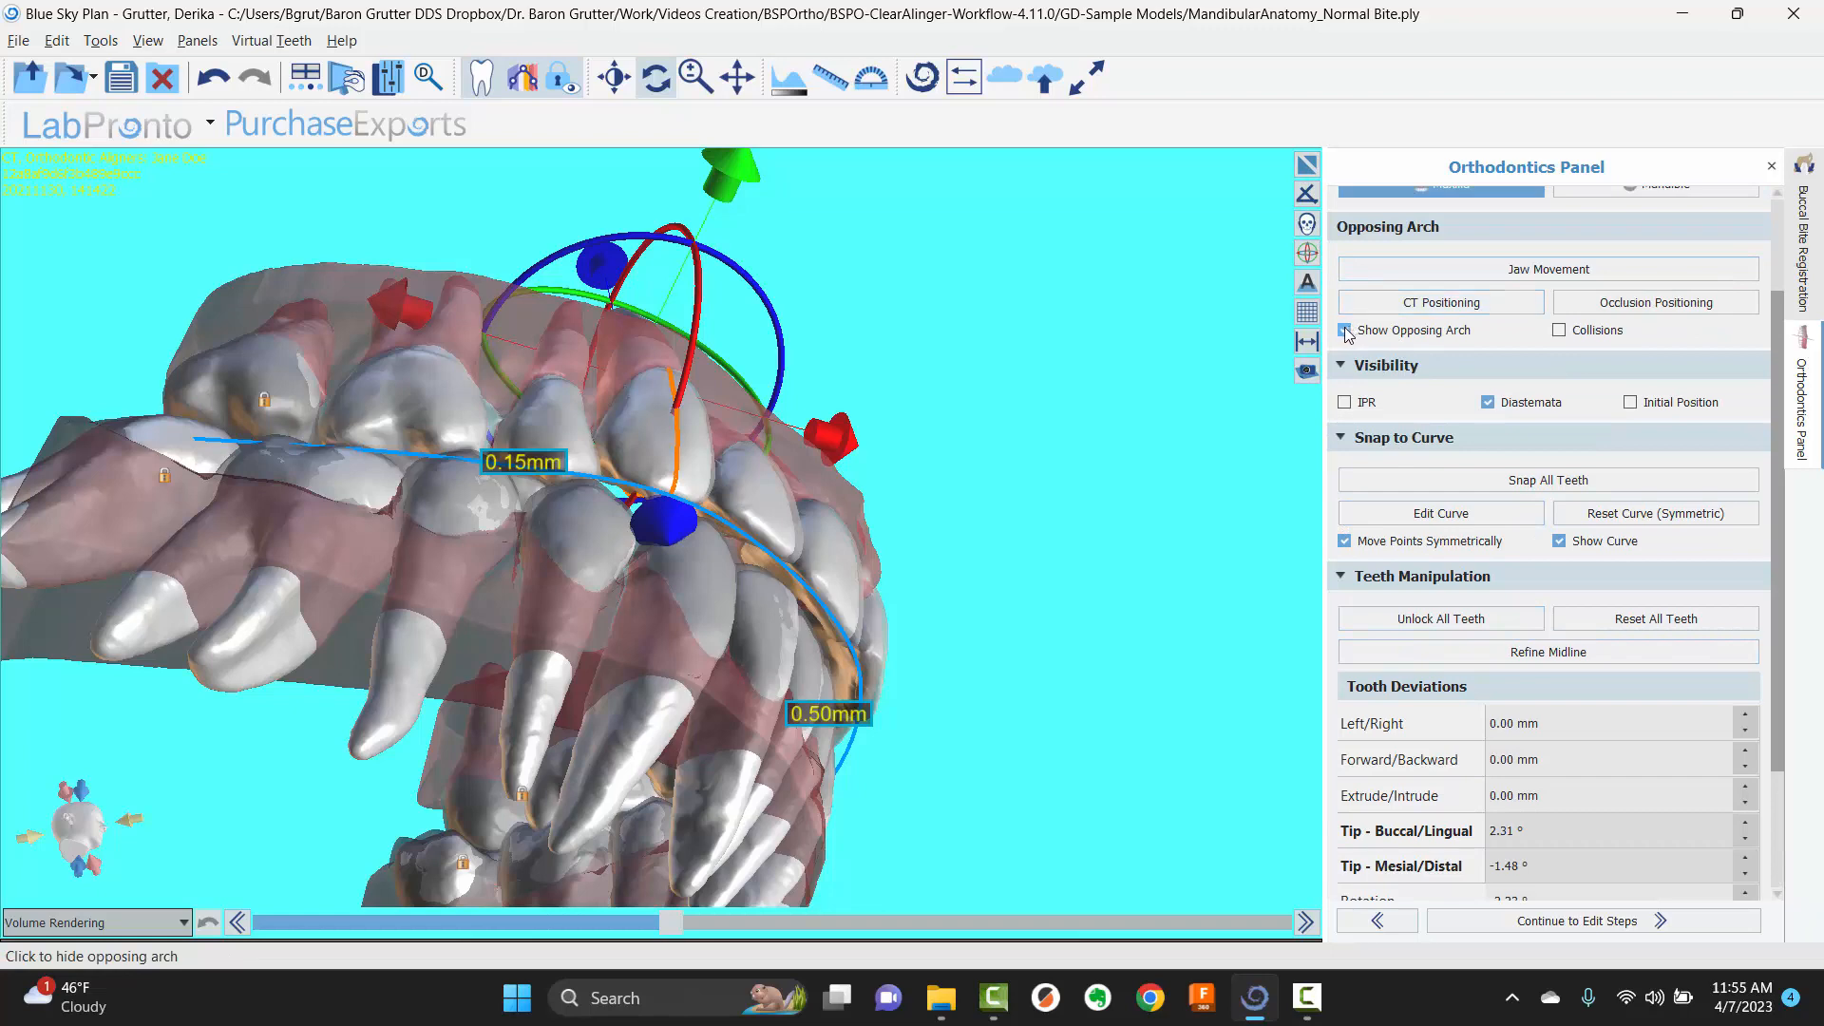
pyautogui.click(1345, 330)
pyautogui.moveTo(999, 426); pyautogui.dragTo(871, 340)
pyautogui.moveTo(671, 336); pyautogui.dragTo(653, 326)
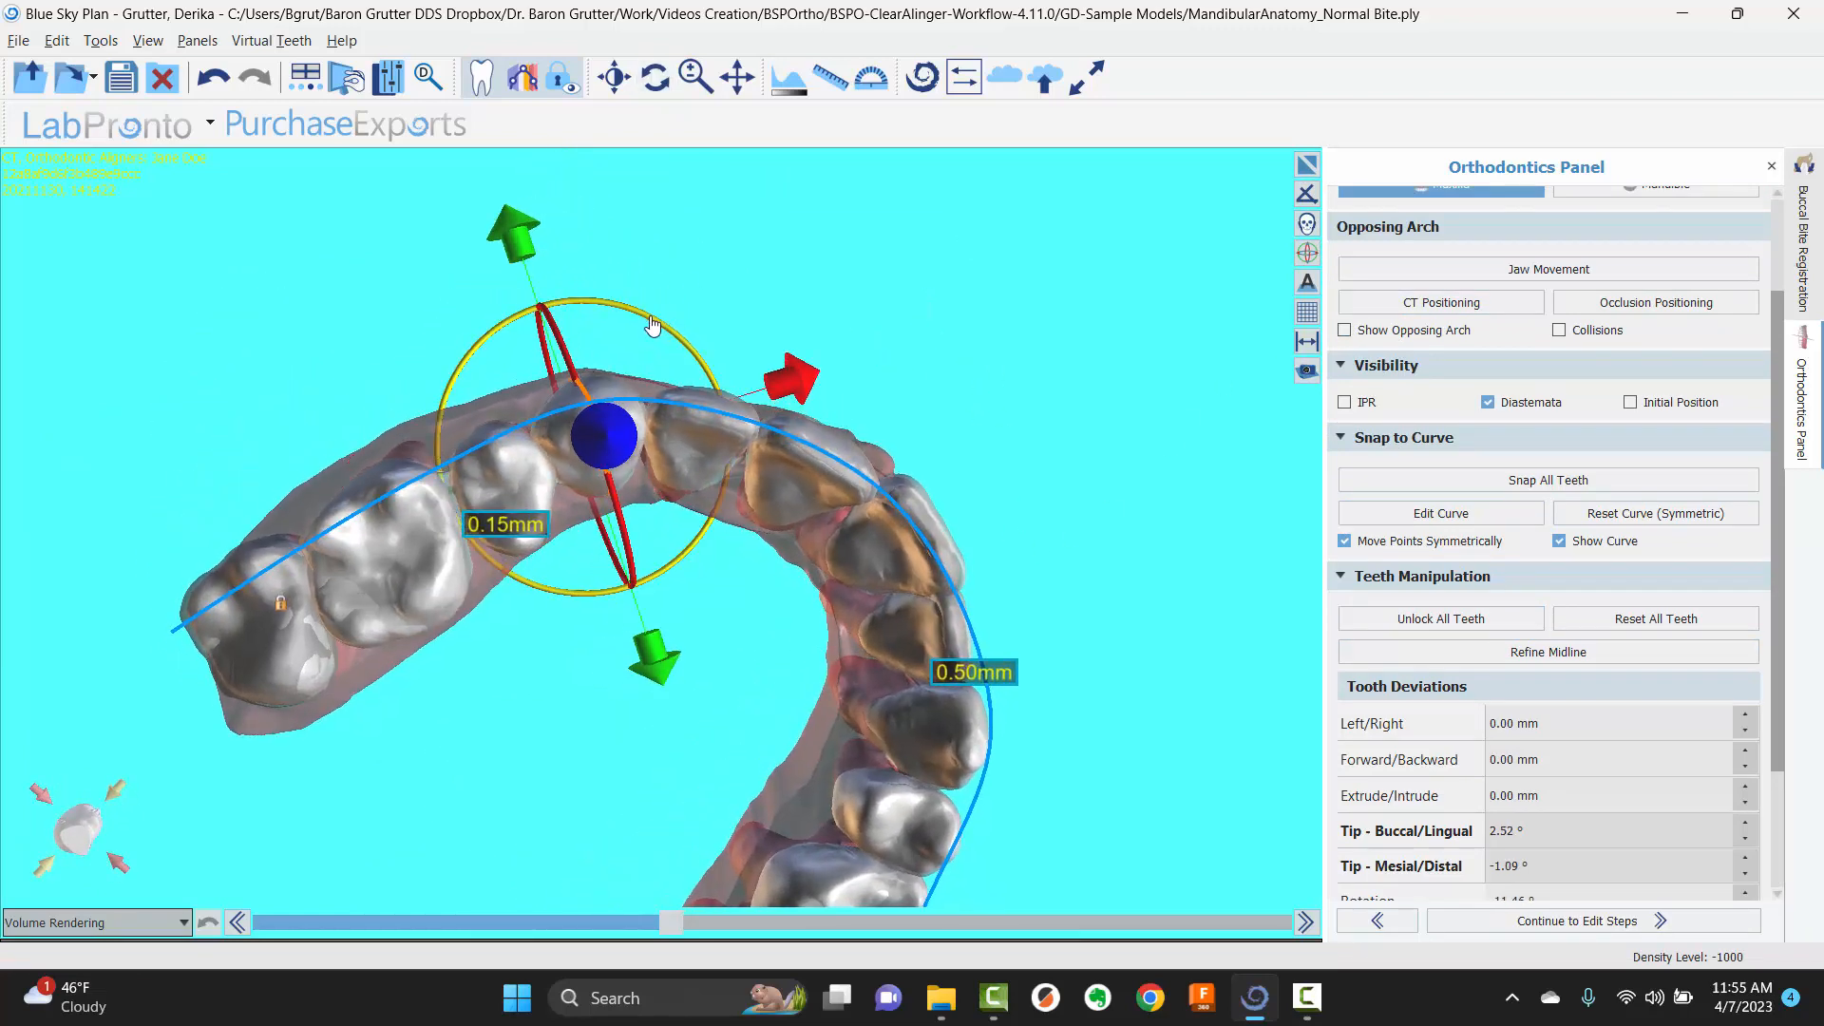
# - Show the IPR values and examine the overlaps between the maxillary teeth around the arch
pyautogui.click(1346, 402)
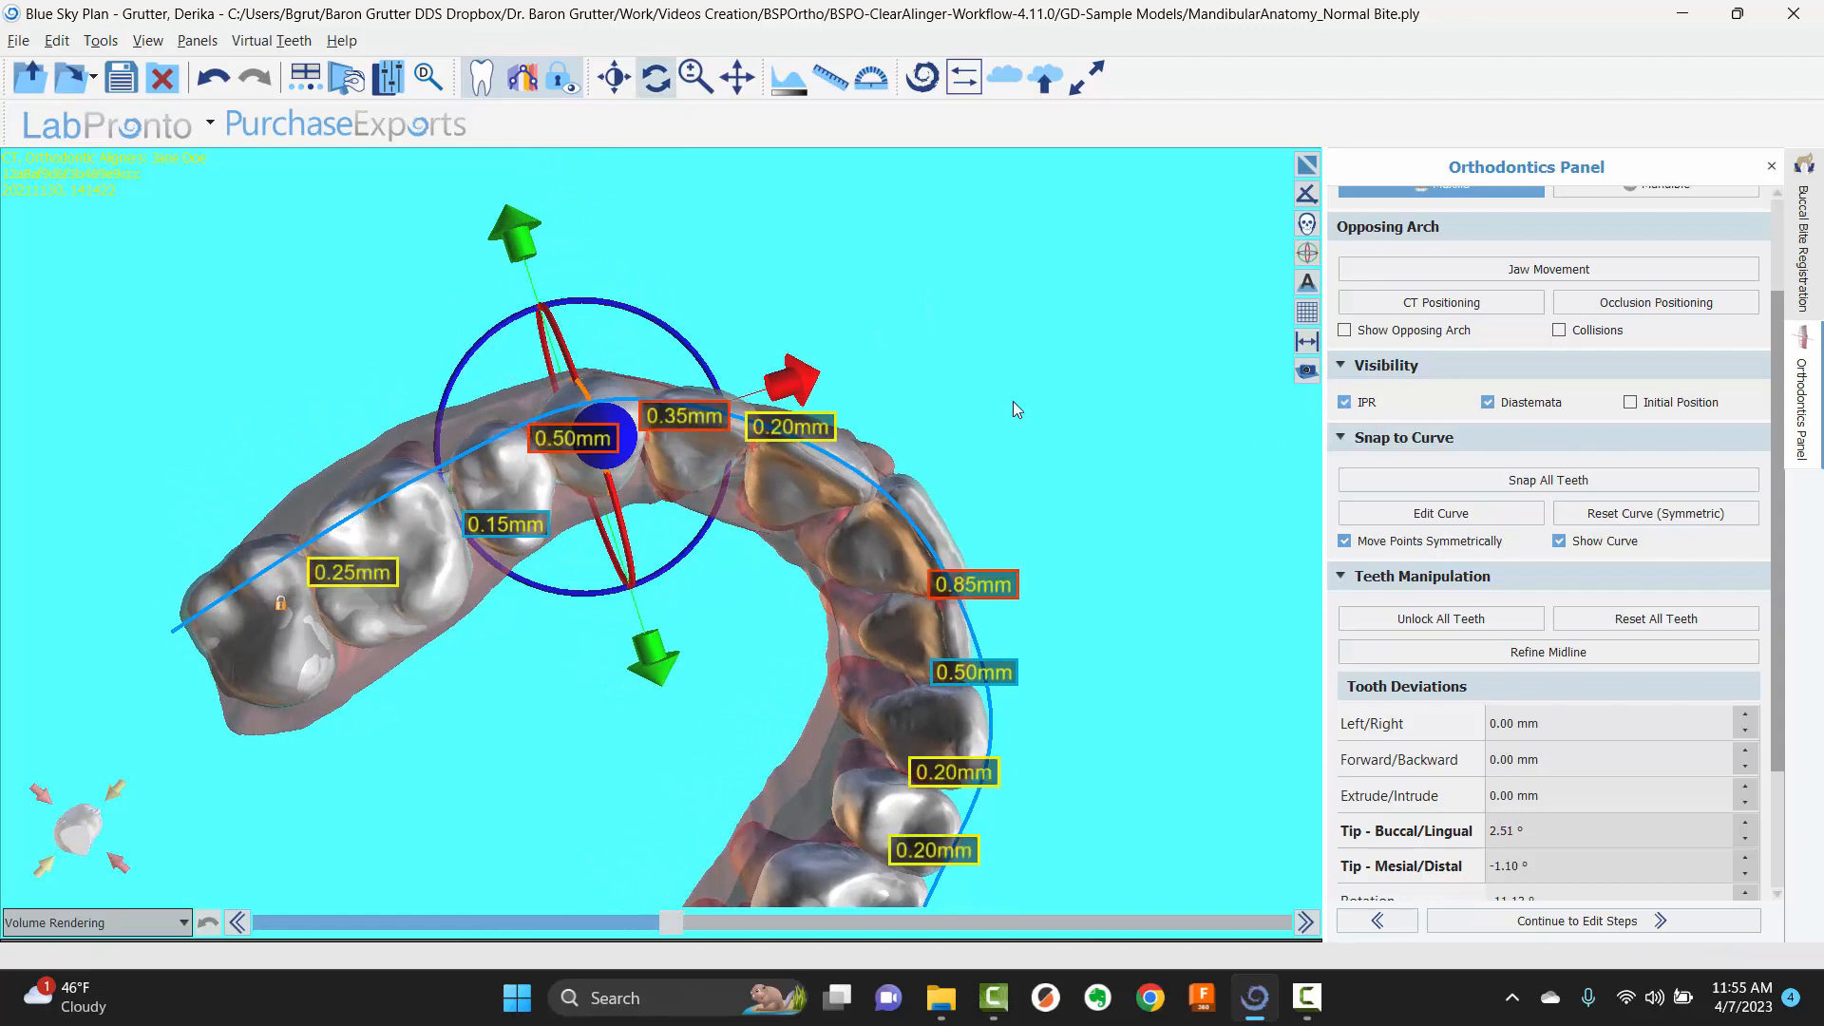
pyautogui.moveTo(688, 284); pyautogui.dragTo(501, 656)
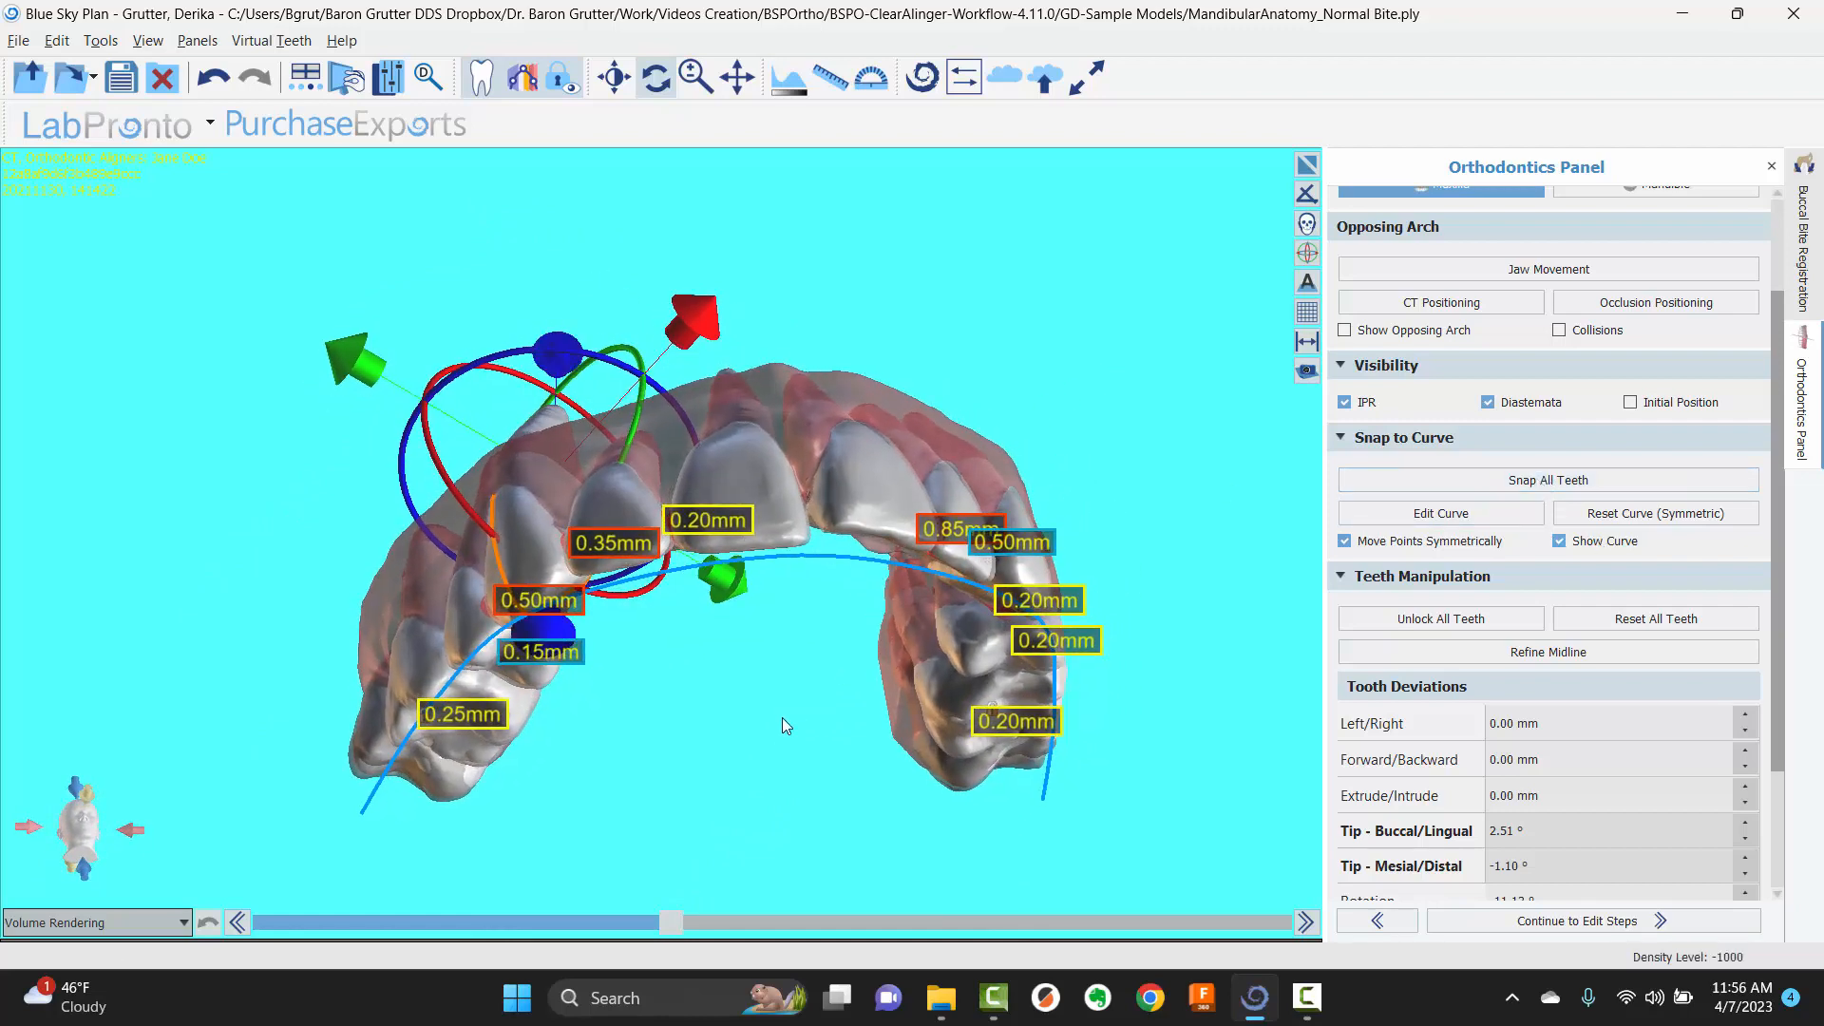
pyautogui.moveTo(786, 726); pyautogui.dragTo(838, 379)
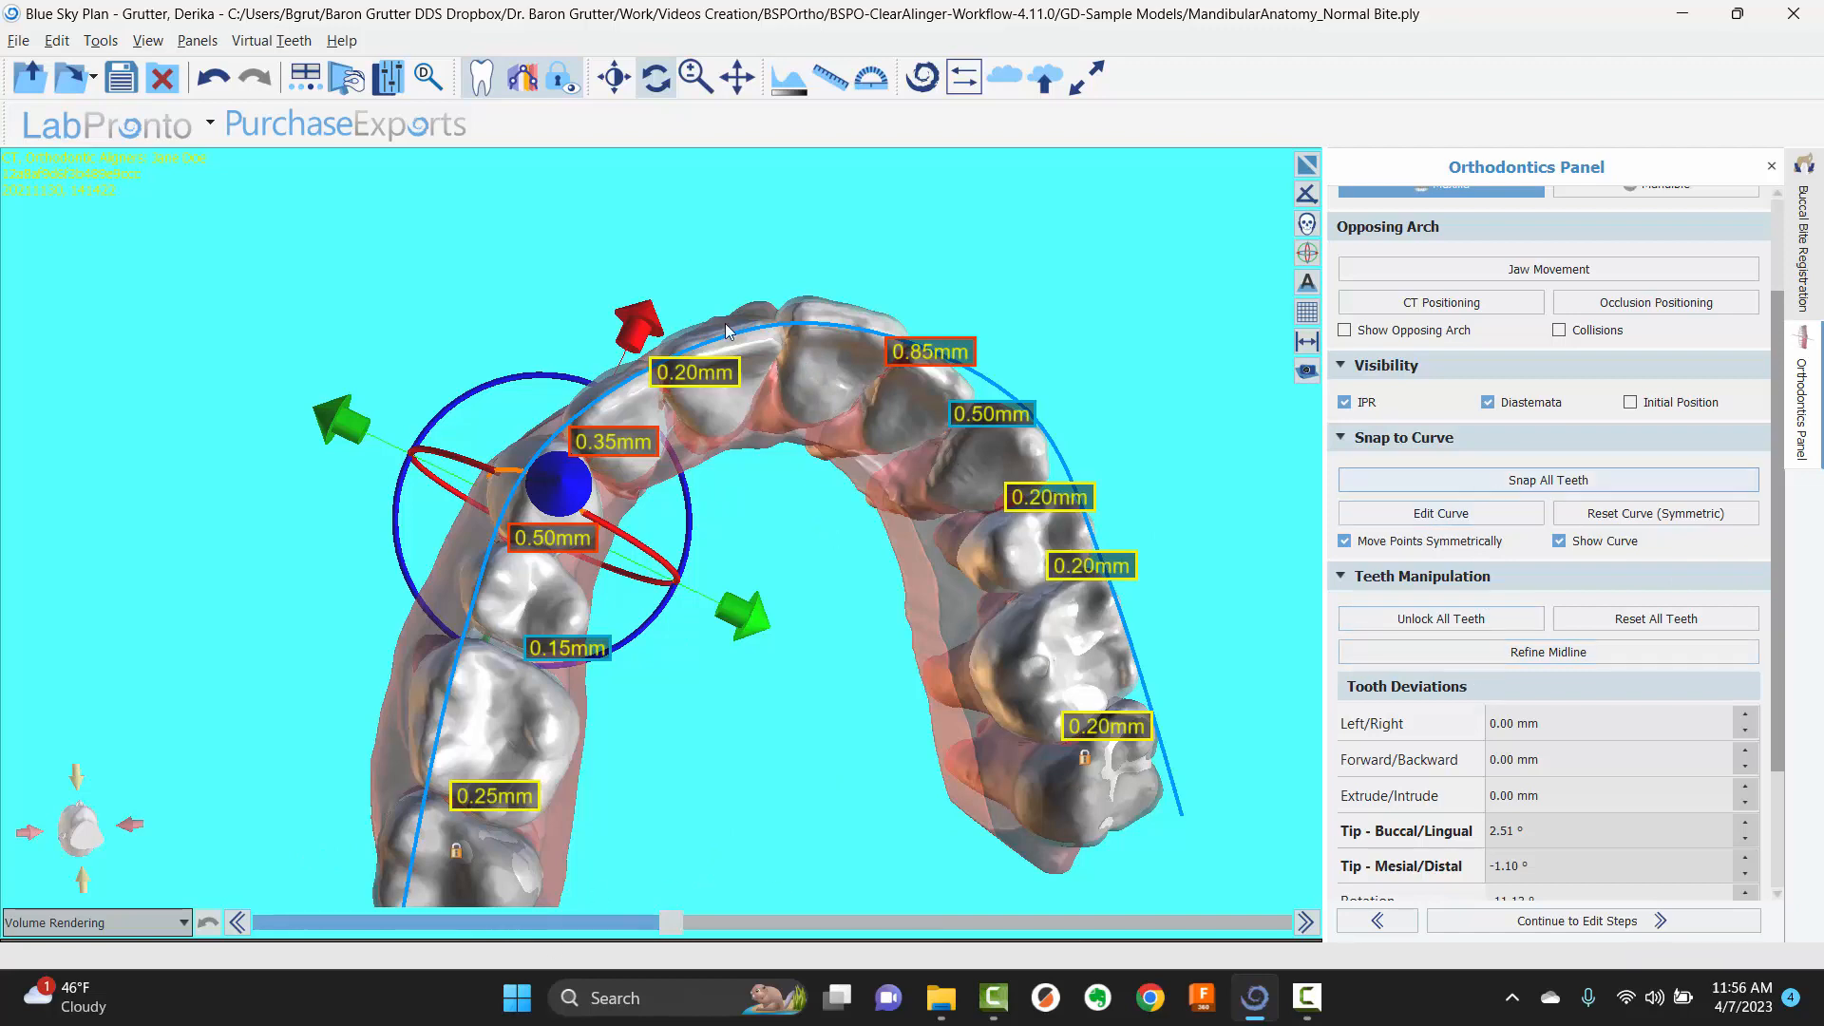
# - Snap all maxillary teeth to the curve and set the upper right lateral incisor's extrusion to 0.89 mm
pyautogui.moveTo(726, 323); pyautogui.dragTo(925, 775)
pyautogui.moveTo(1165, 479); pyautogui.dragTo(1154, 461)
pyautogui.click(635, 648)
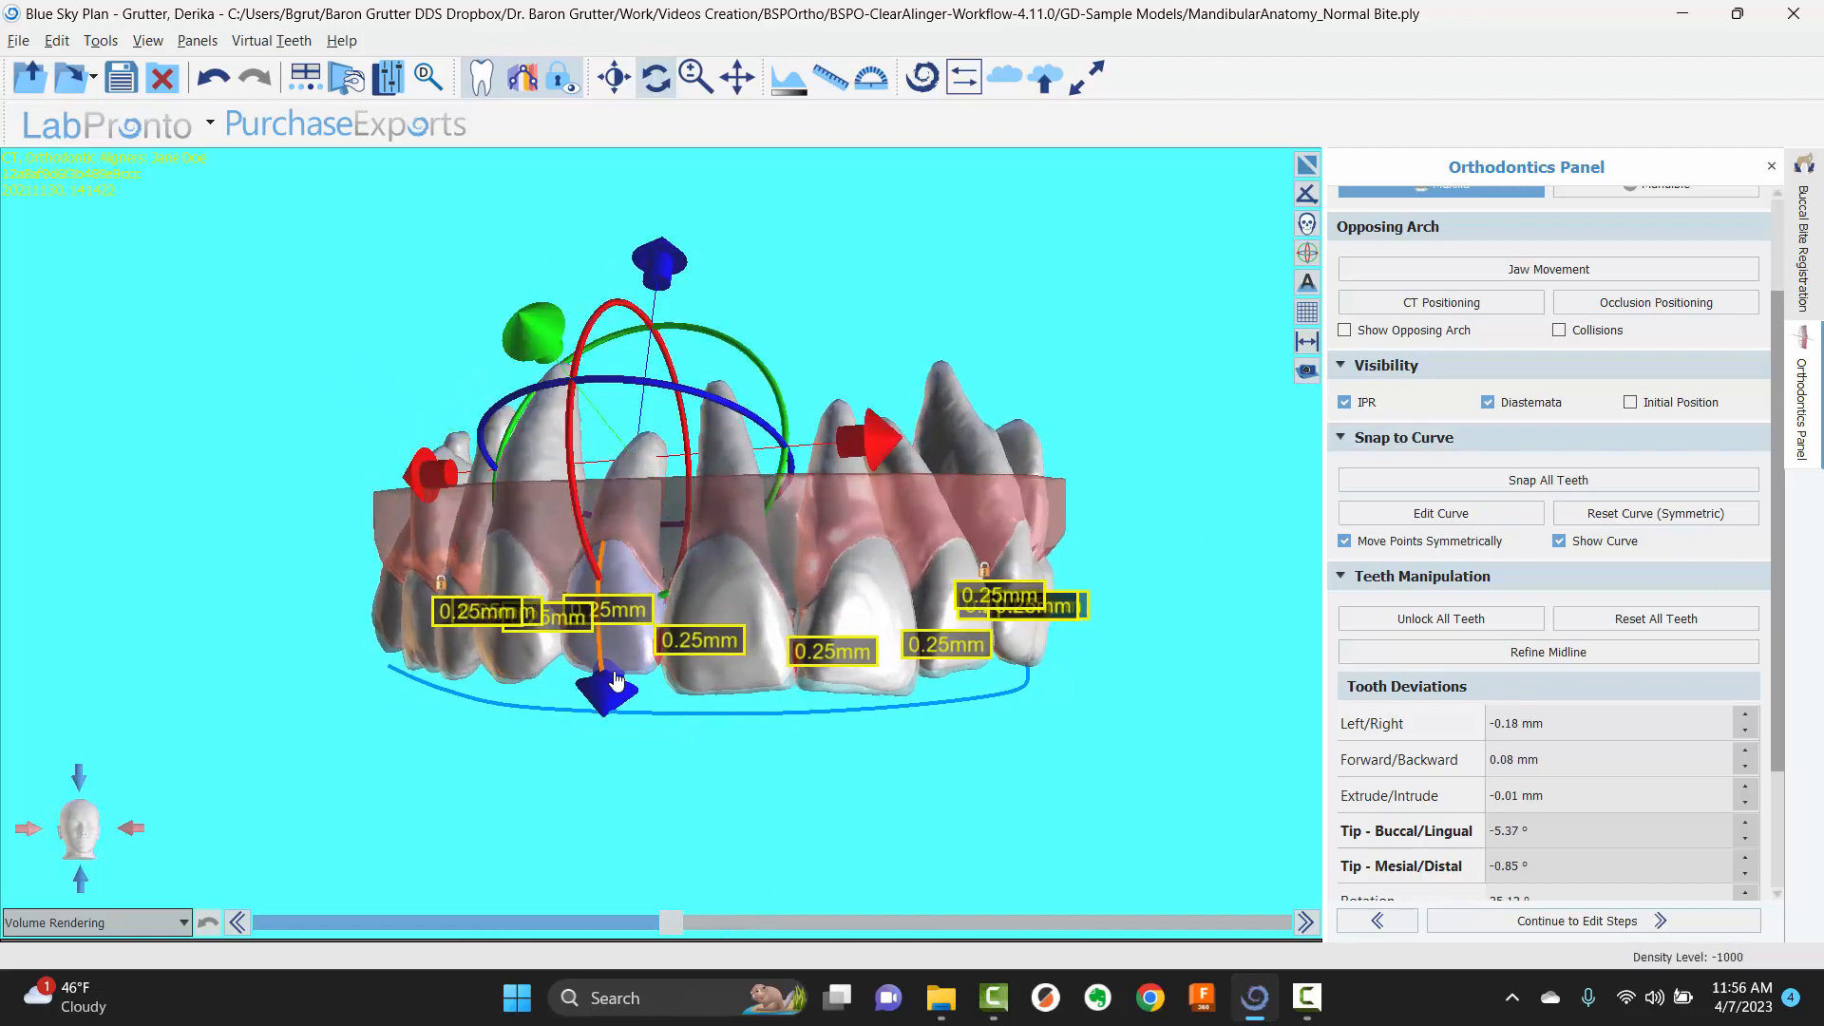
pyautogui.moveTo(616, 680); pyautogui.dragTo(618, 700)
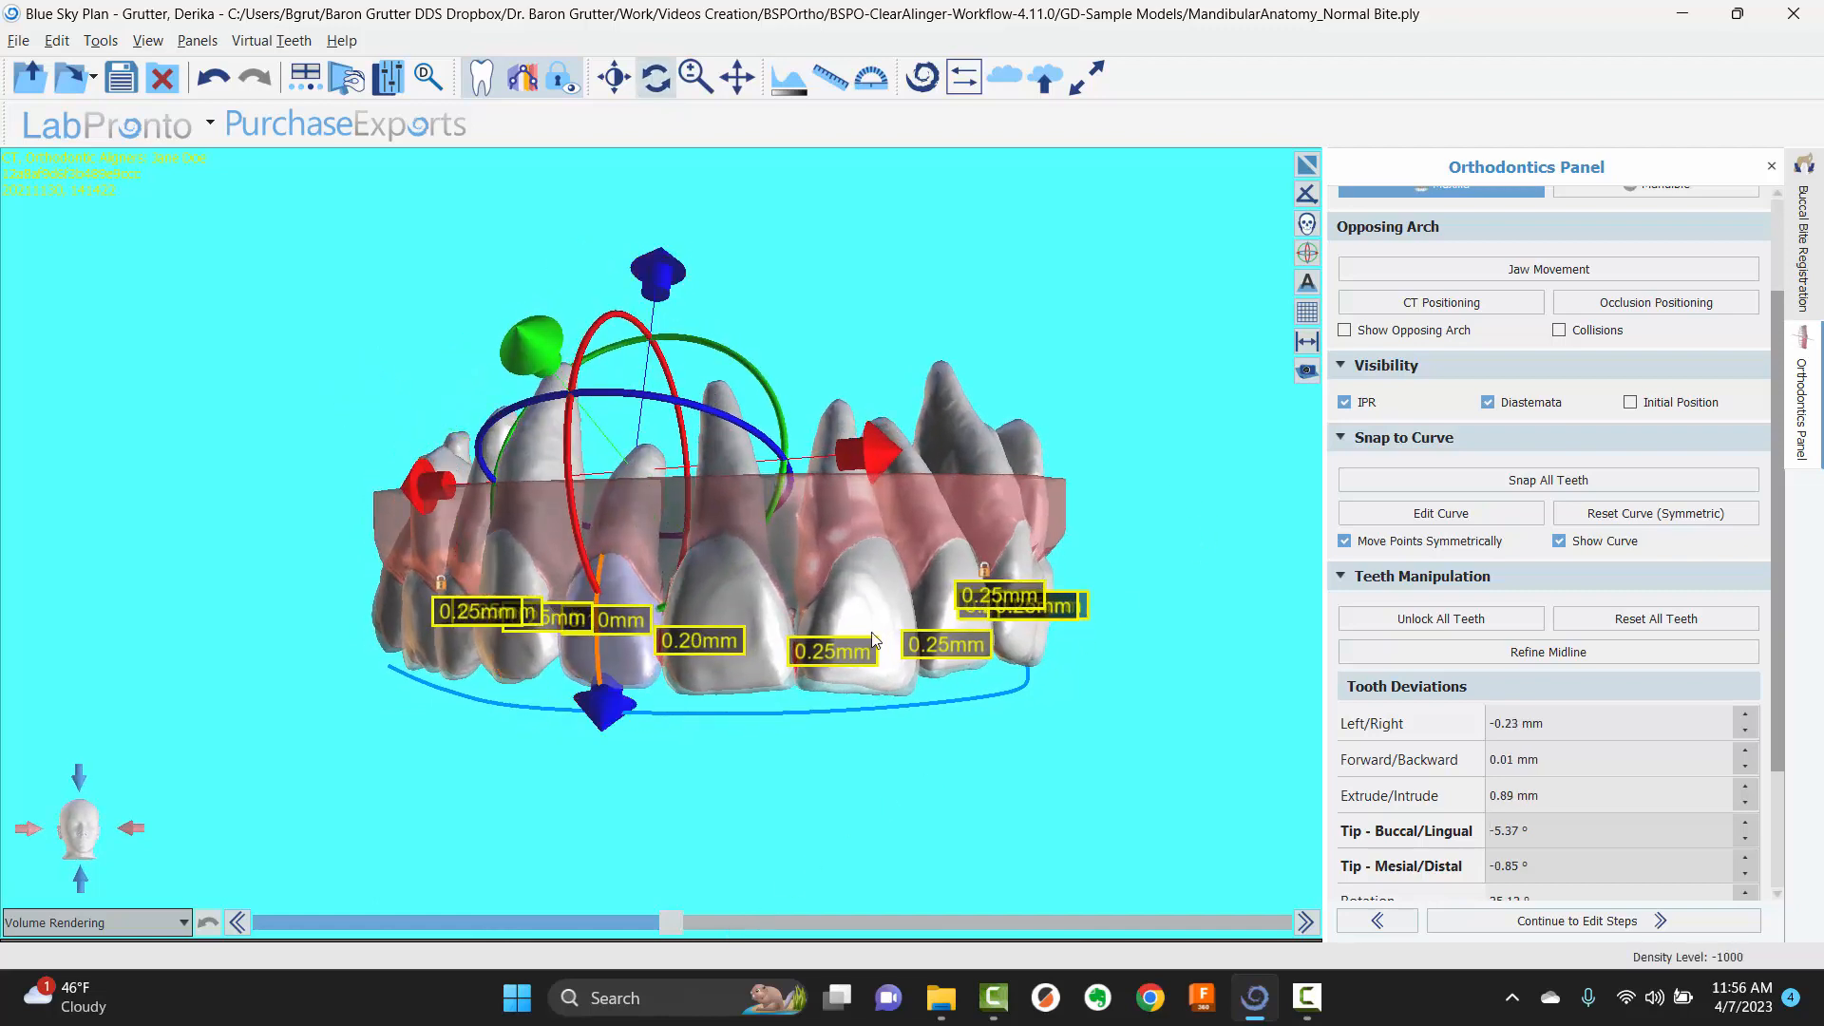
# - Select the upper left lateral incisor and set its extrusion to 0.50 mm
pyautogui.click(947, 621)
pyautogui.moveTo(1146, 635); pyautogui.dragTo(889, 789)
pyautogui.moveTo(778, 787); pyautogui.dragTo(1141, 561)
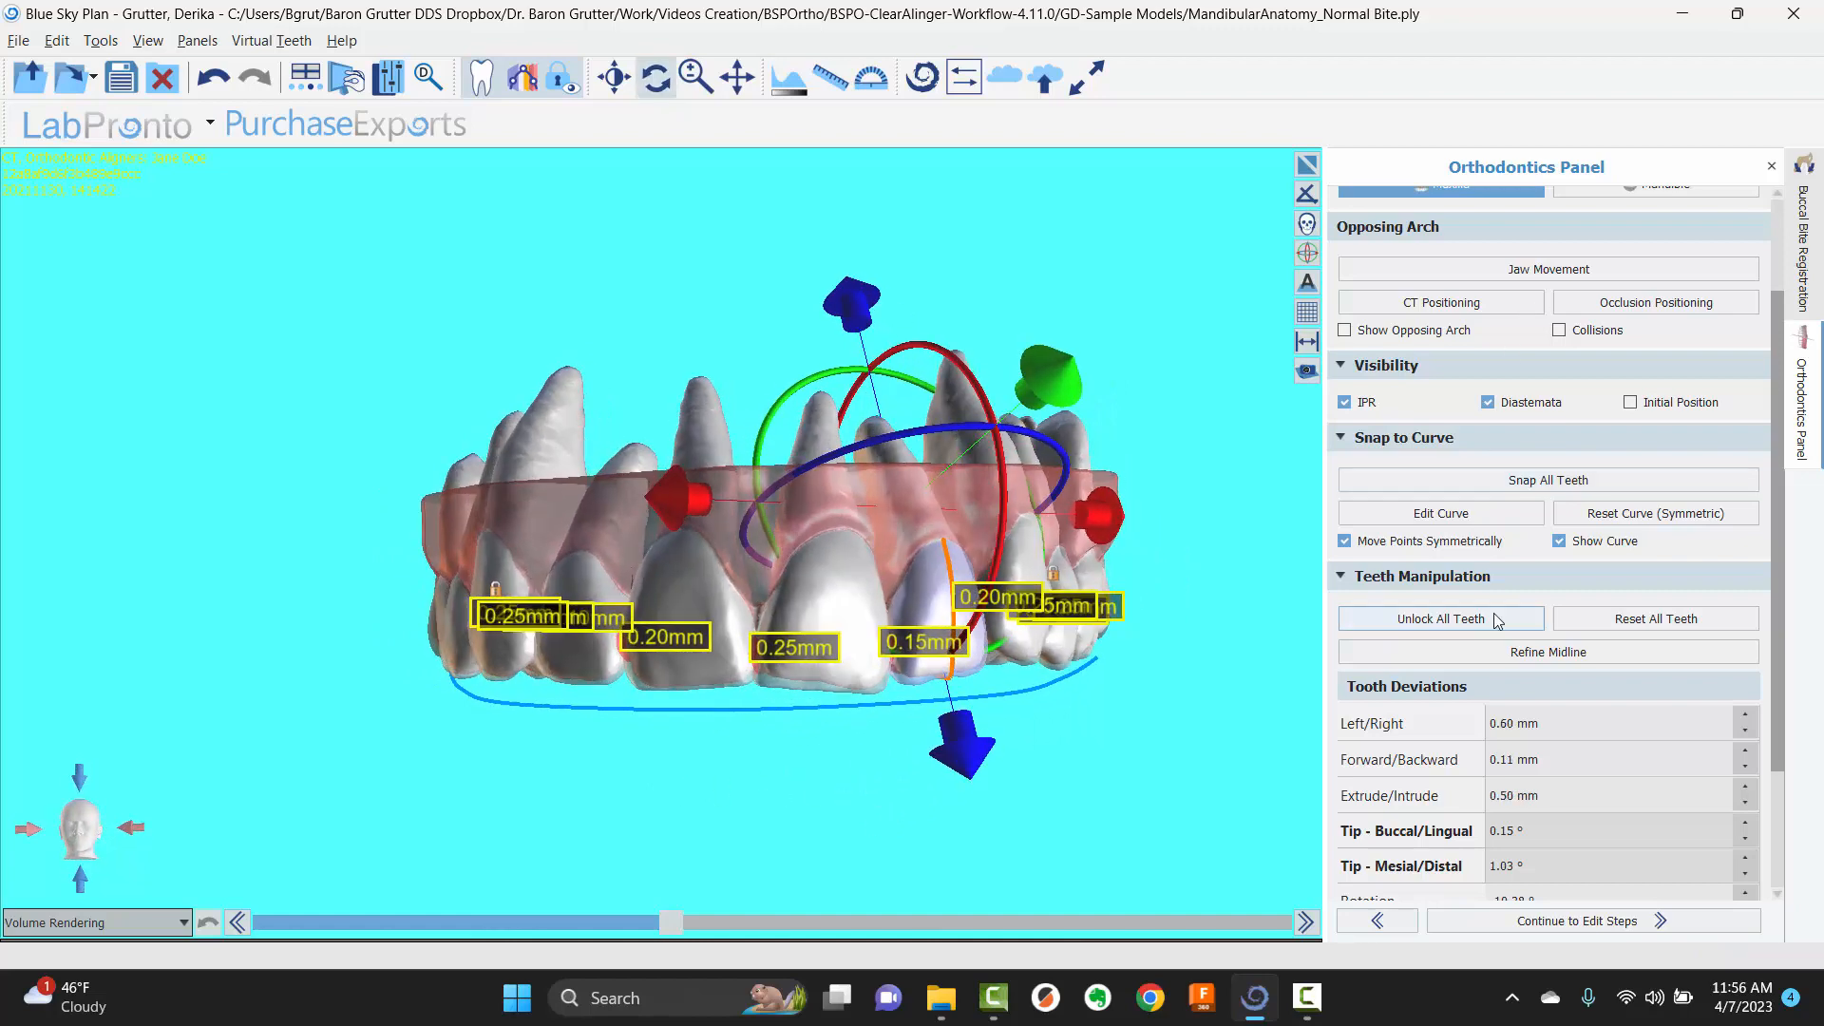
# - Hide all CT teeth and inspect the maxillary arch and its IPR values from the occlusal side
pyautogui.scroll(-3, 1498, 618)
pyautogui.click(1583, 855)
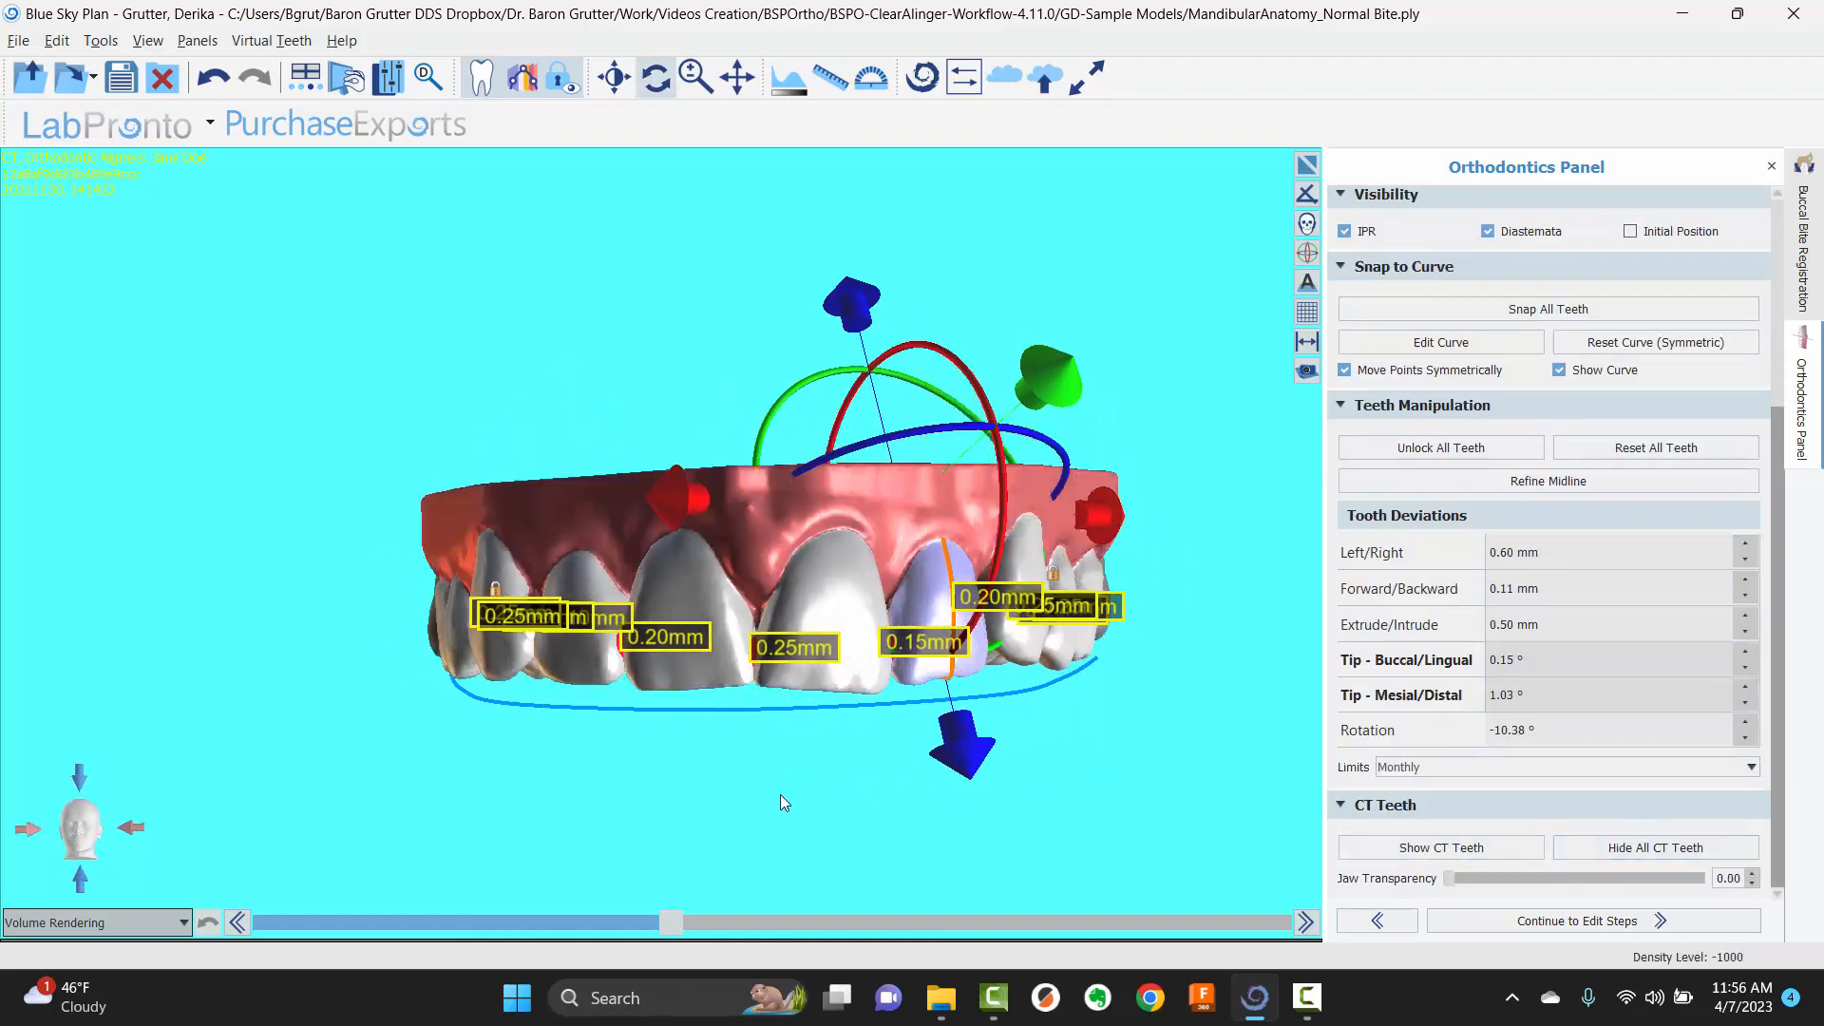
pyautogui.moveTo(613, 791); pyautogui.dragTo(649, 299)
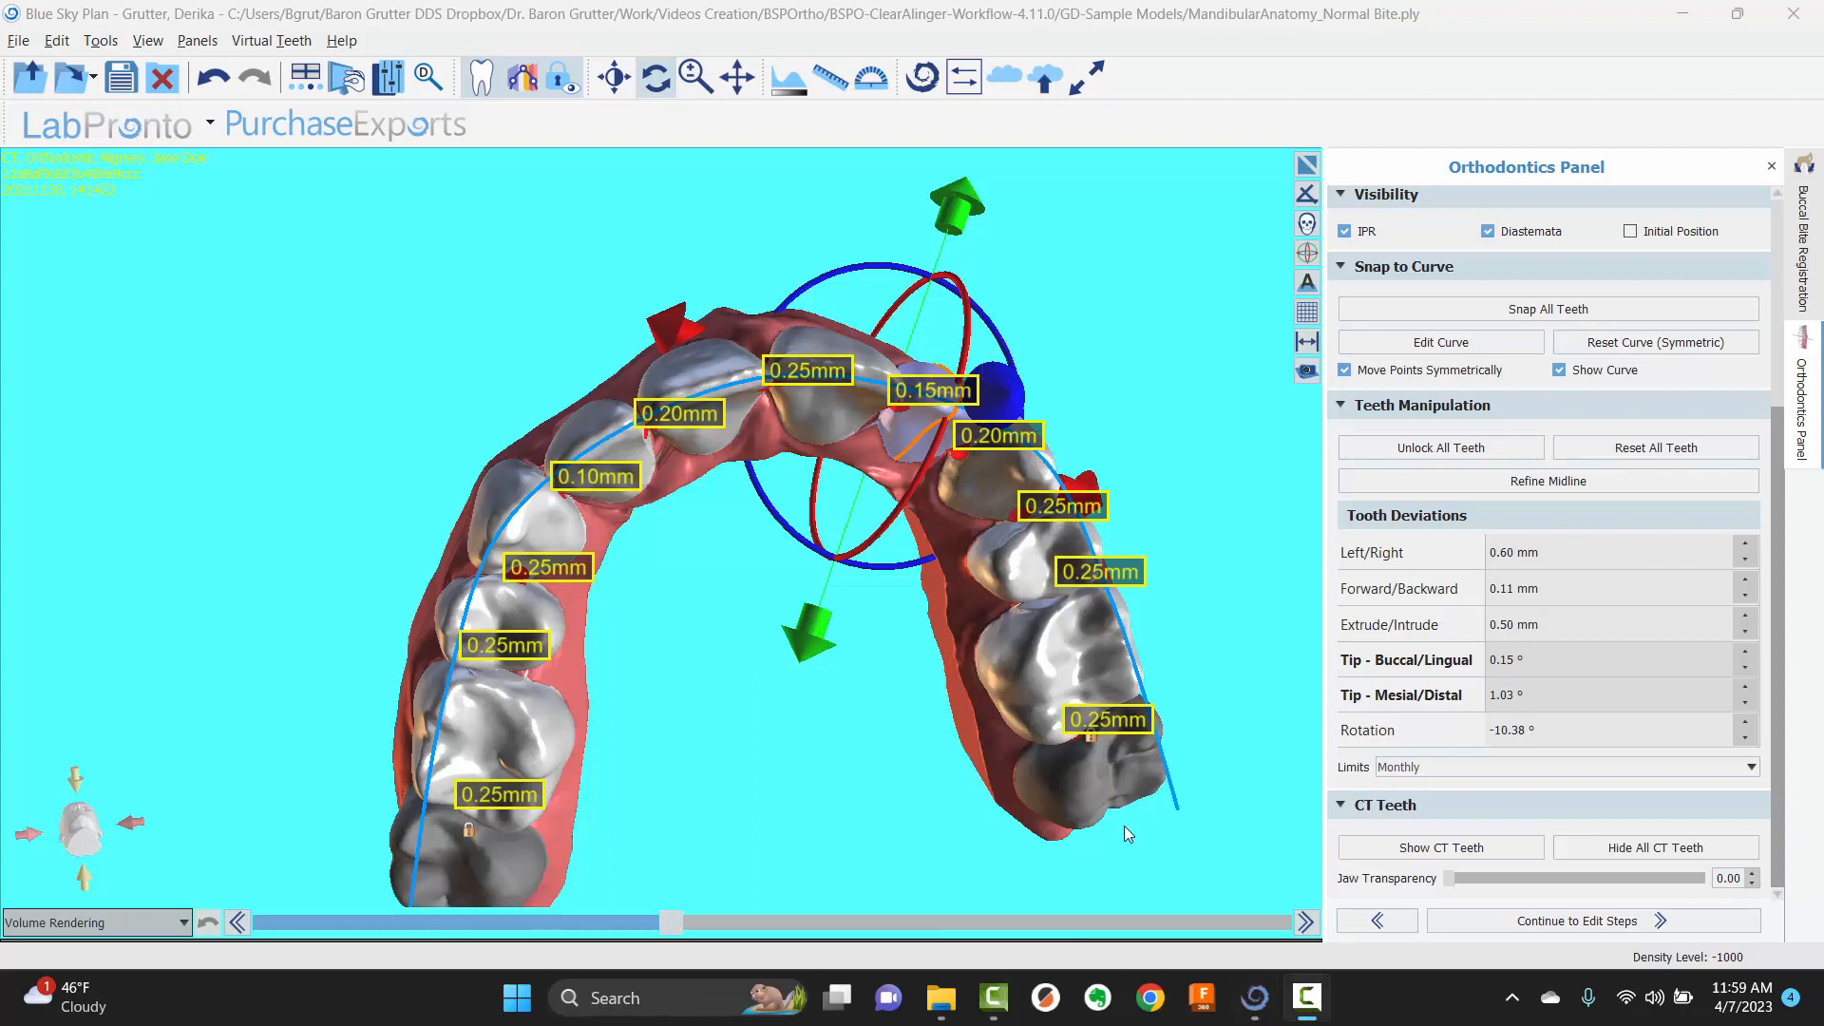
# - Open the Tooth Movement Limits preferences, examine the maxillary per-tooth limits, and cancel without editing them
pyautogui.click(1412, 769)
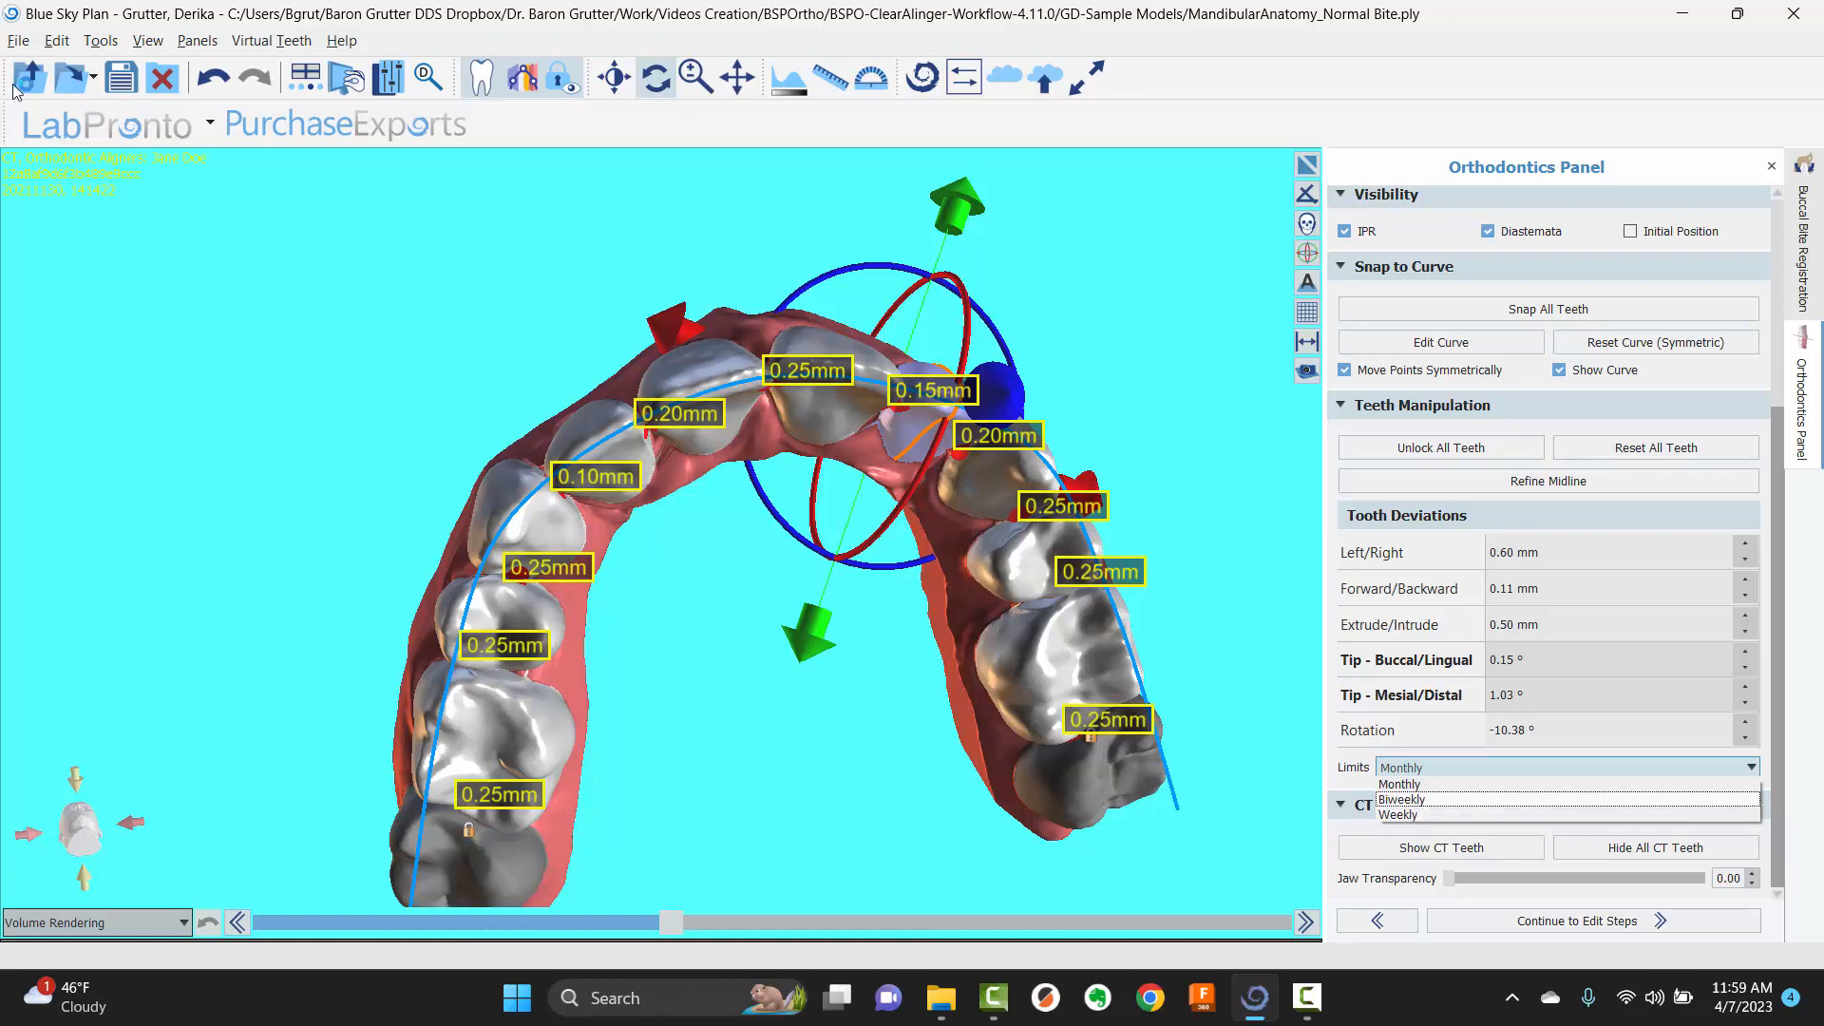
pyautogui.click(126, 43)
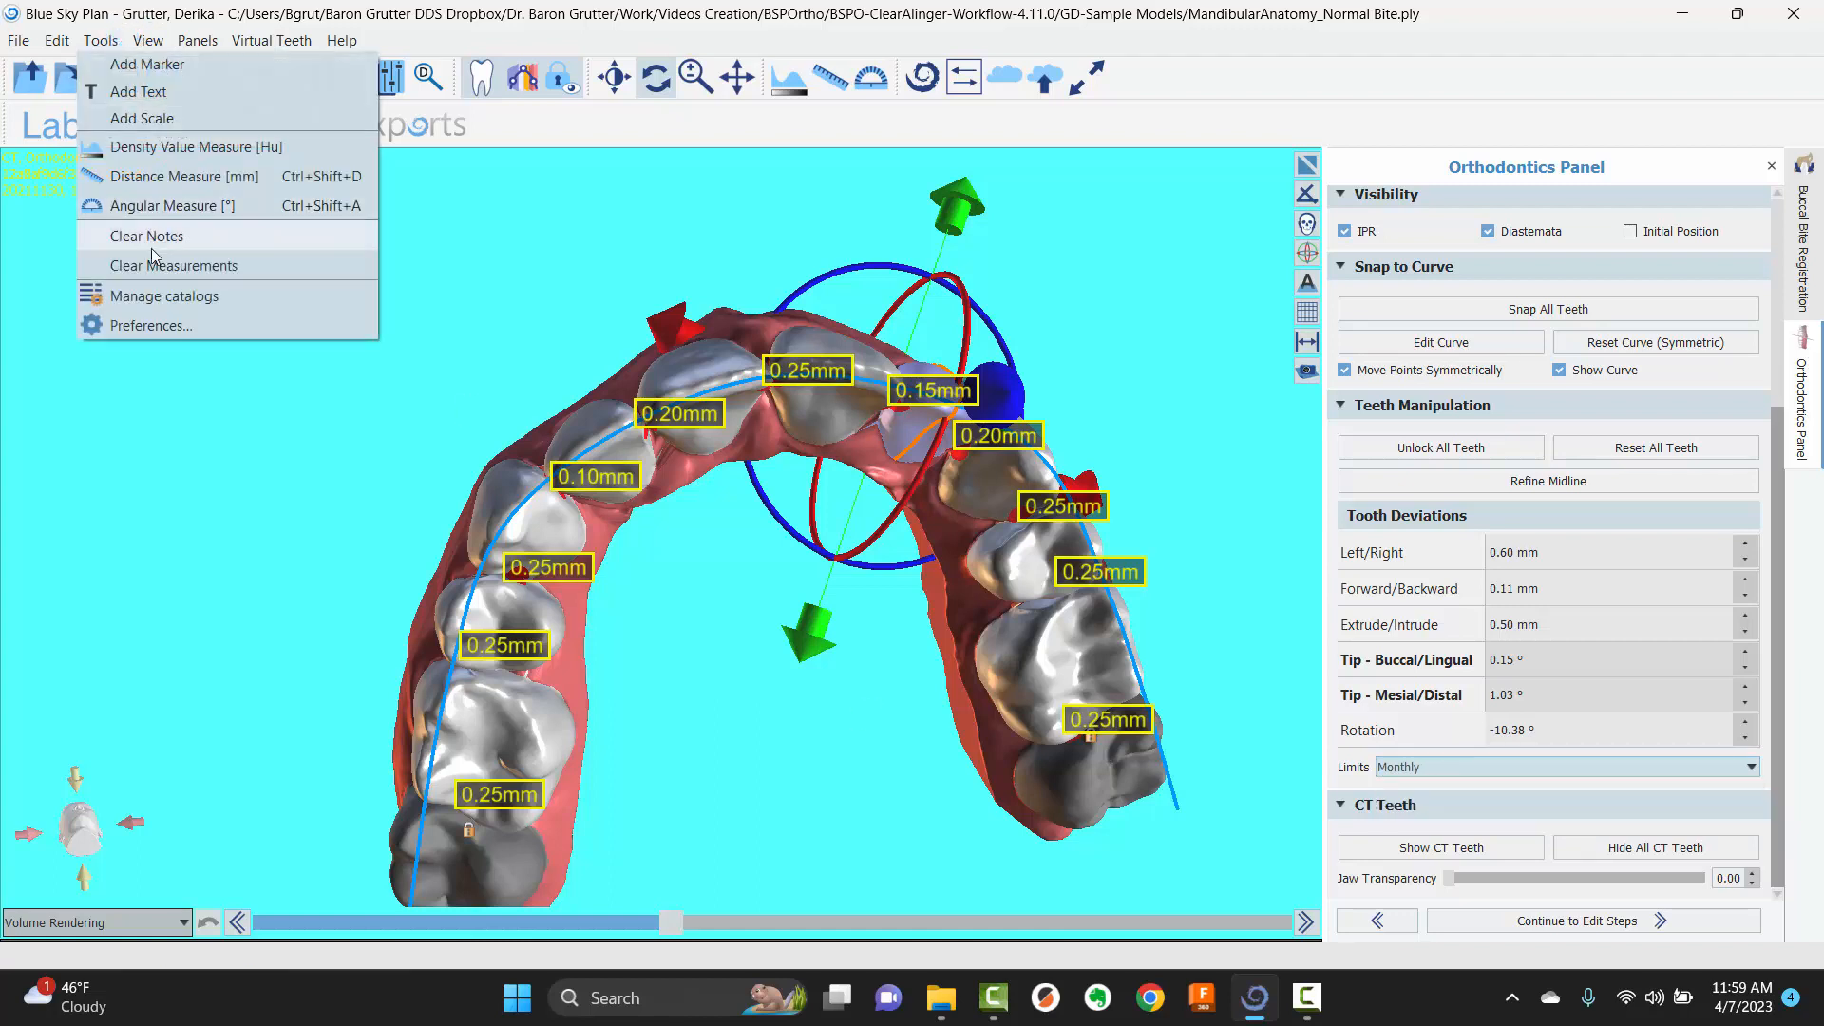
pyautogui.click(150, 325)
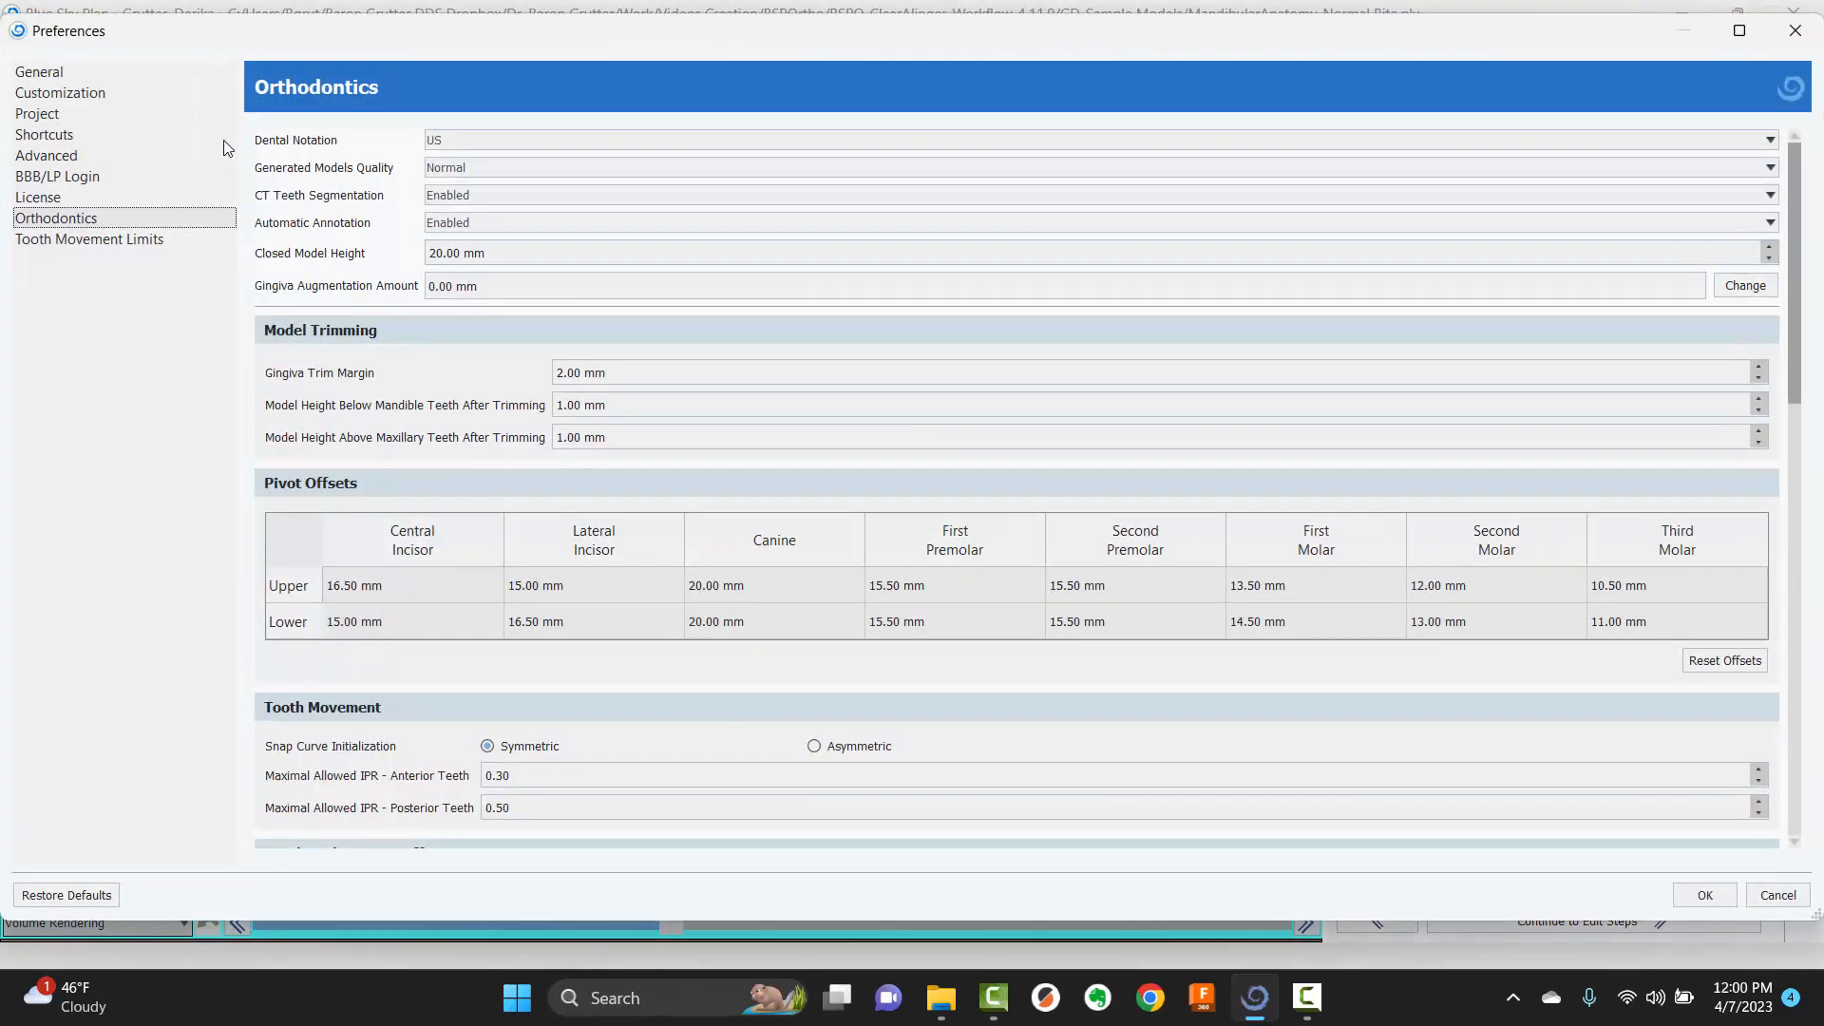
pyautogui.click(84, 239)
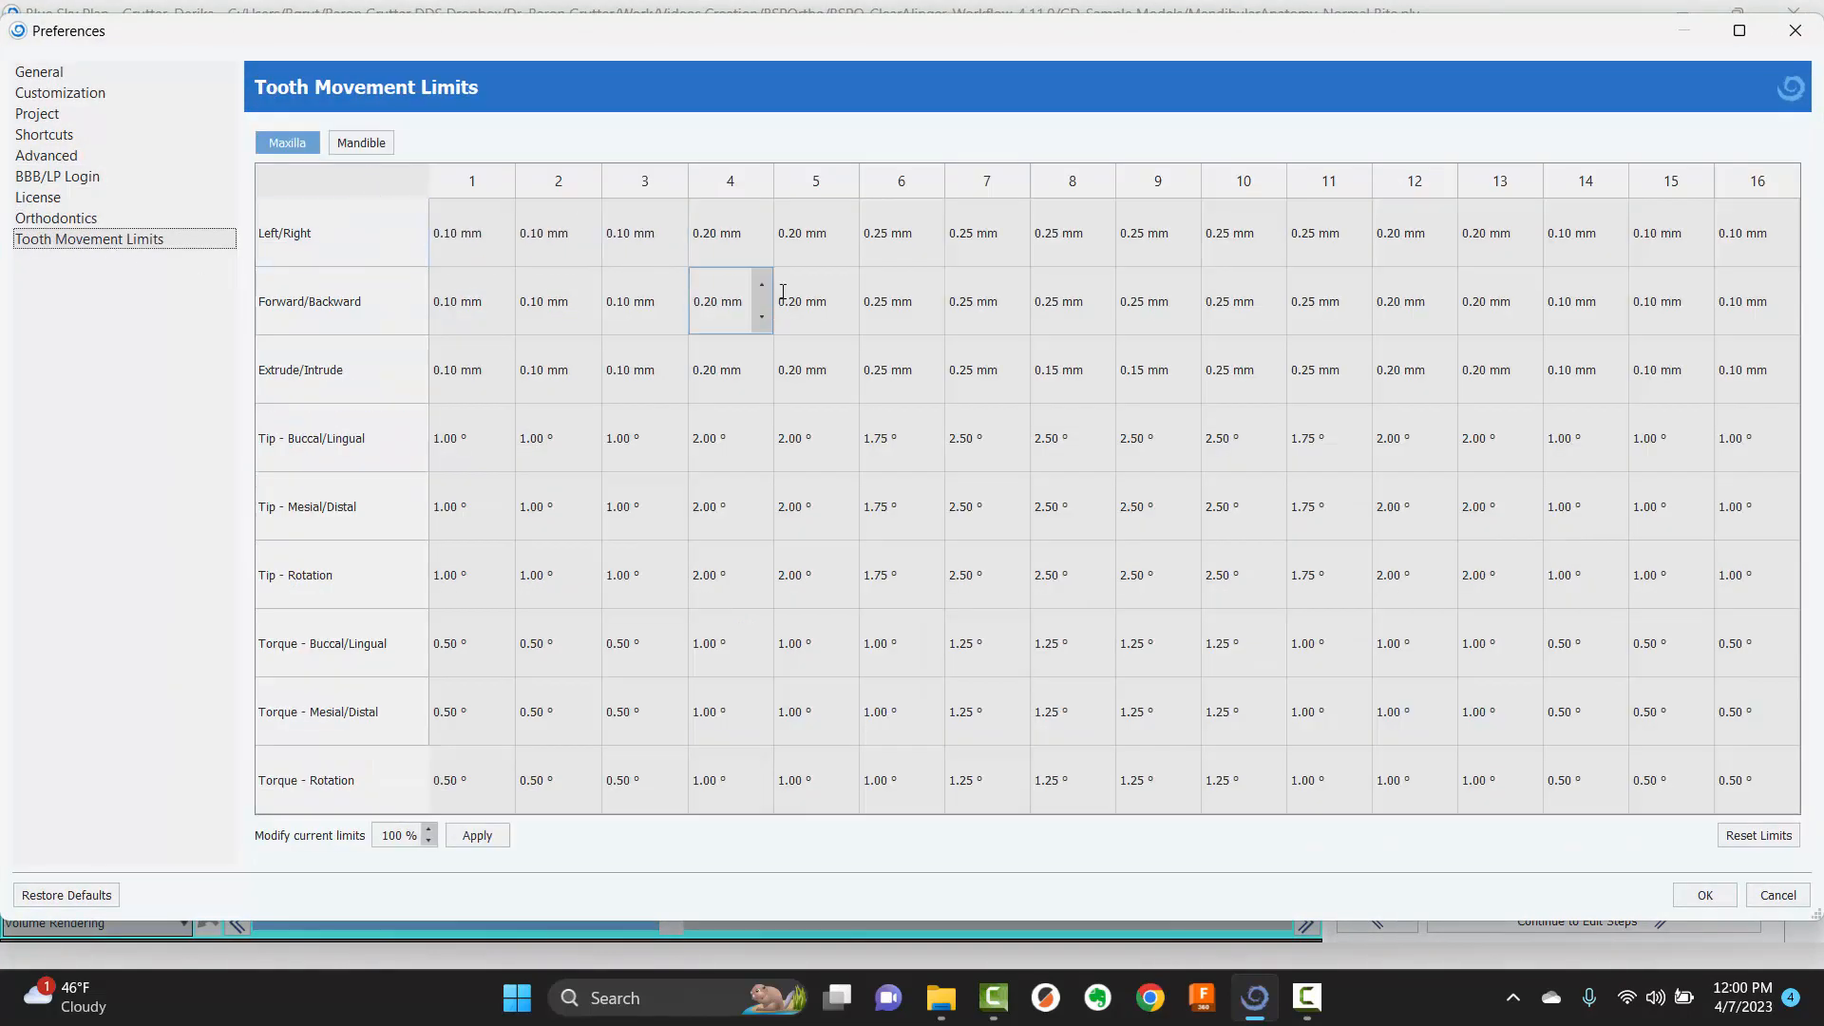
pyautogui.moveTo(508, 252)
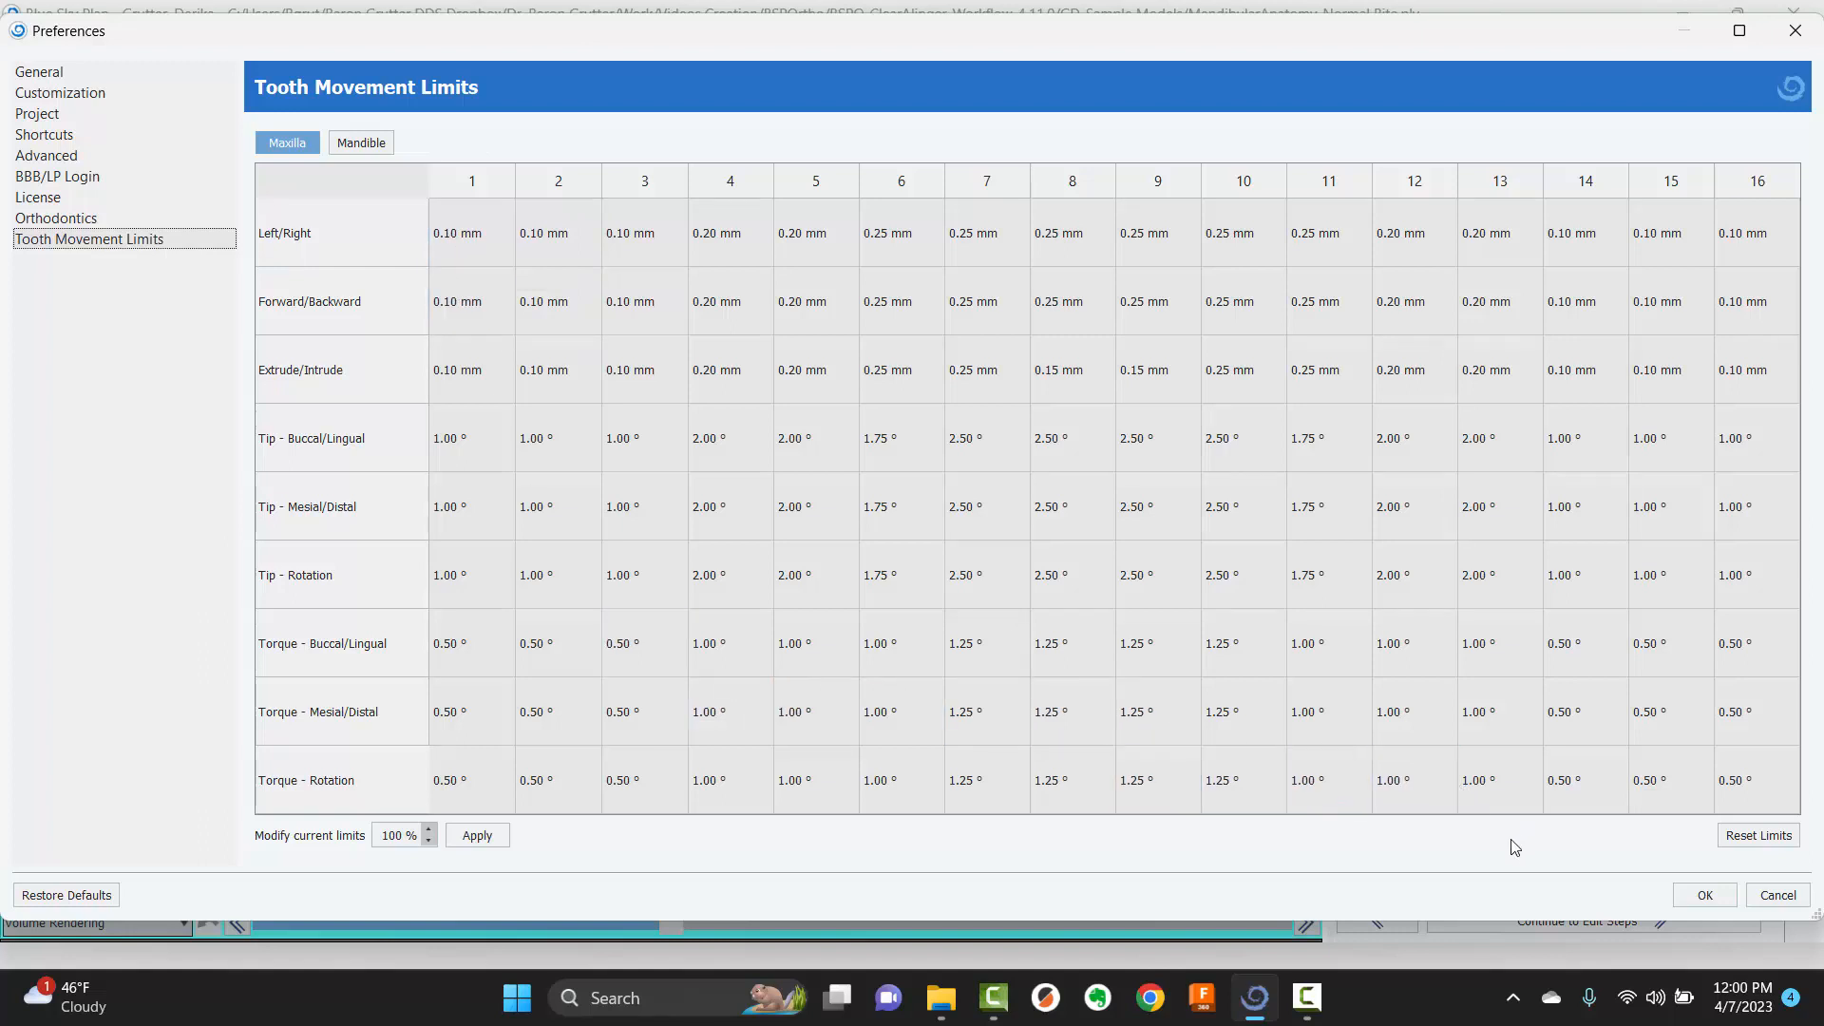
pyautogui.click(1766, 896)
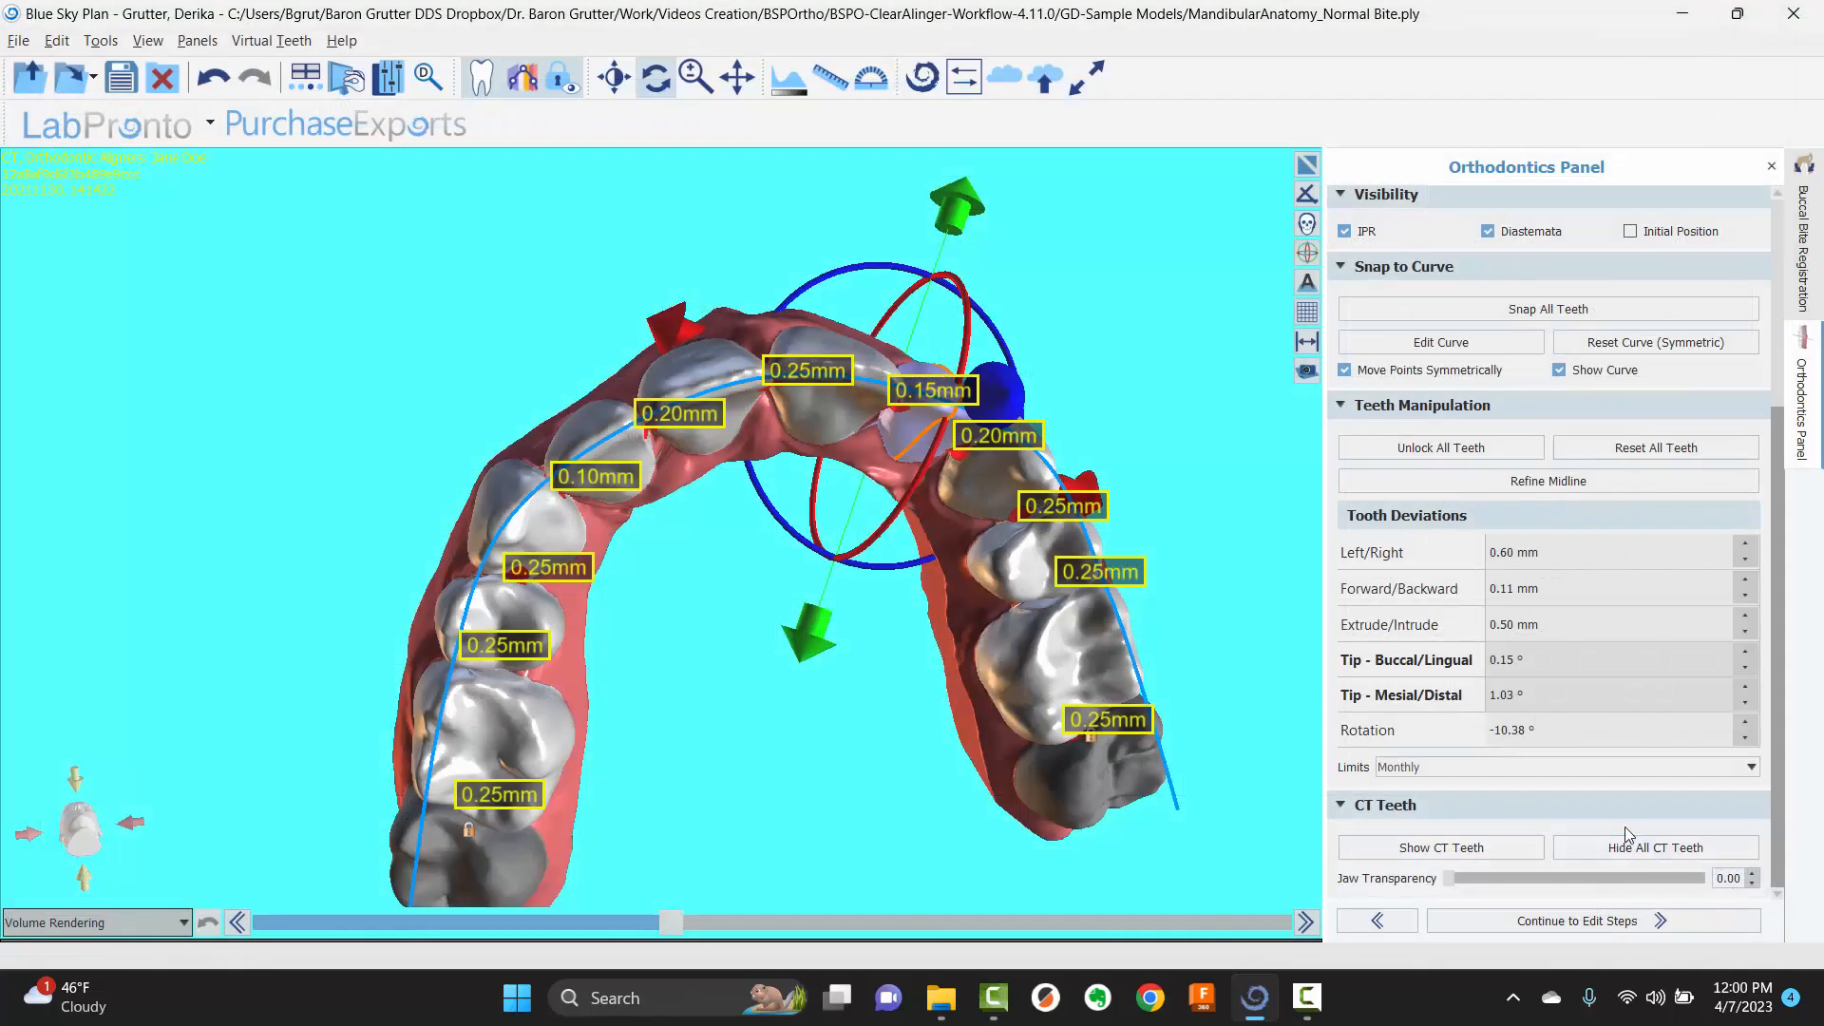
# - Keep the movement limits on Monthly and continue to the step editing stage
pyautogui.click(1438, 770)
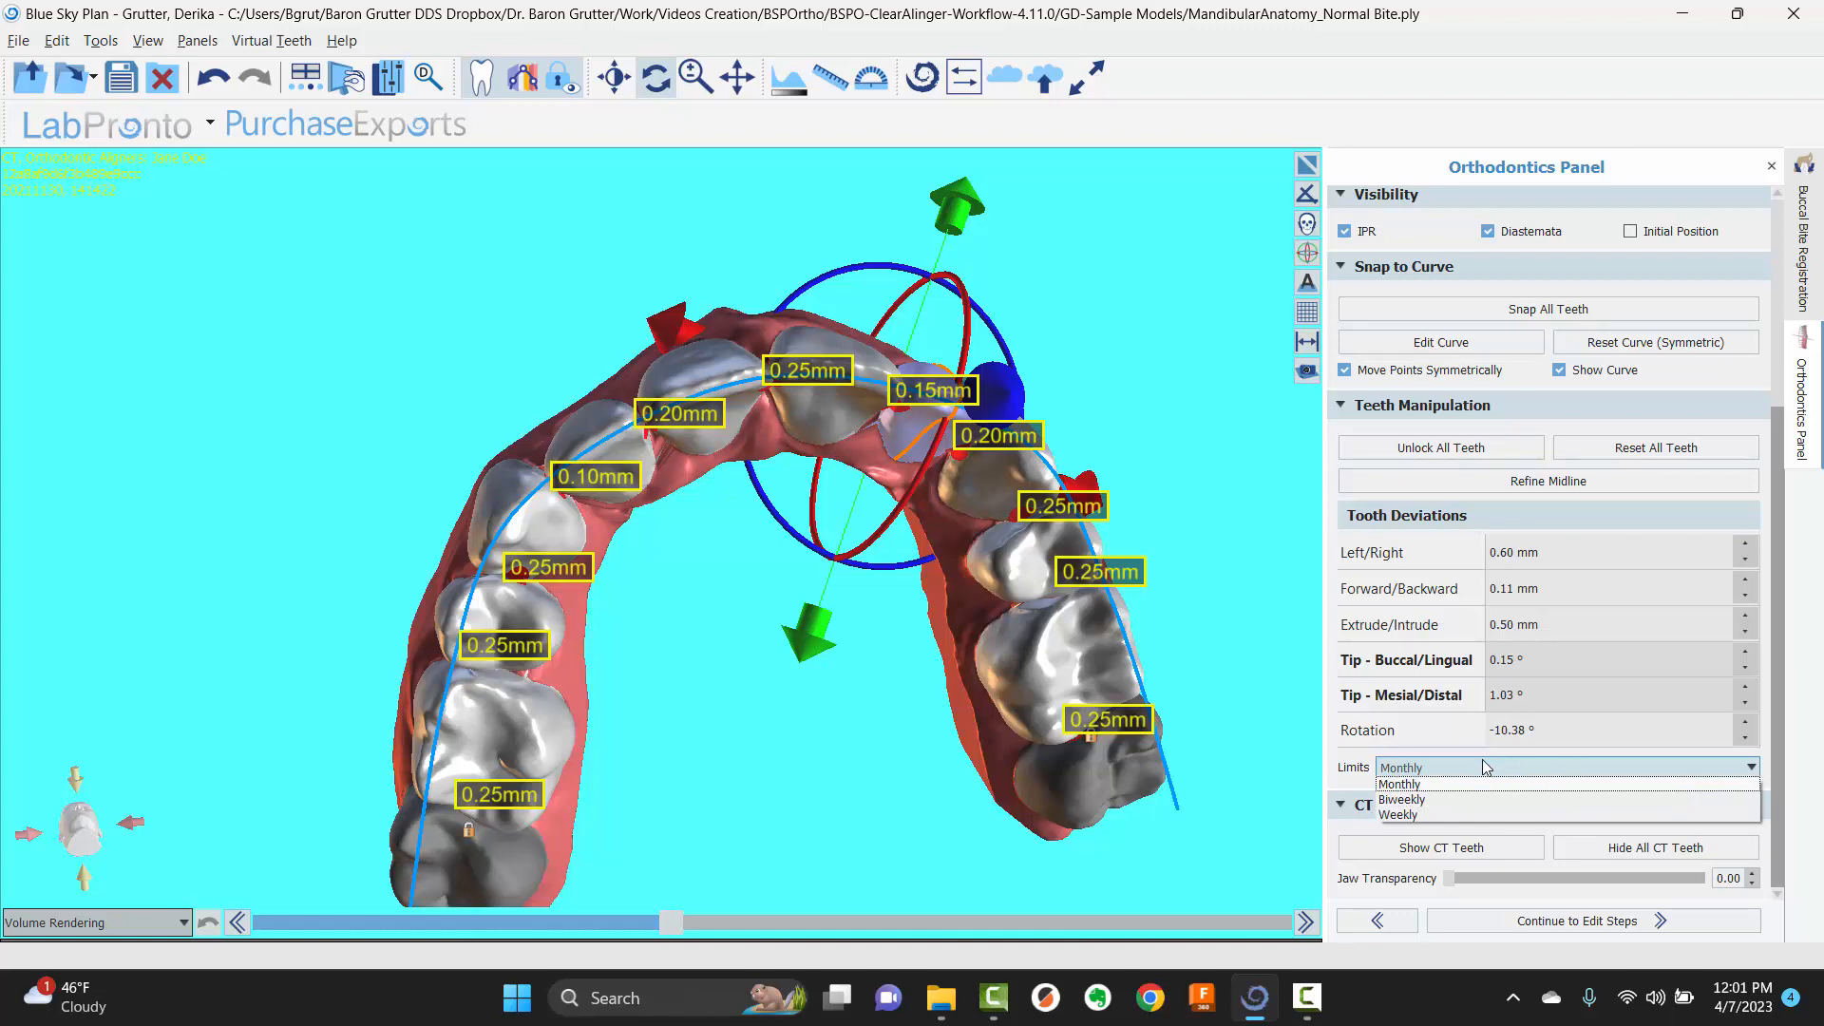
pyautogui.click(1451, 785)
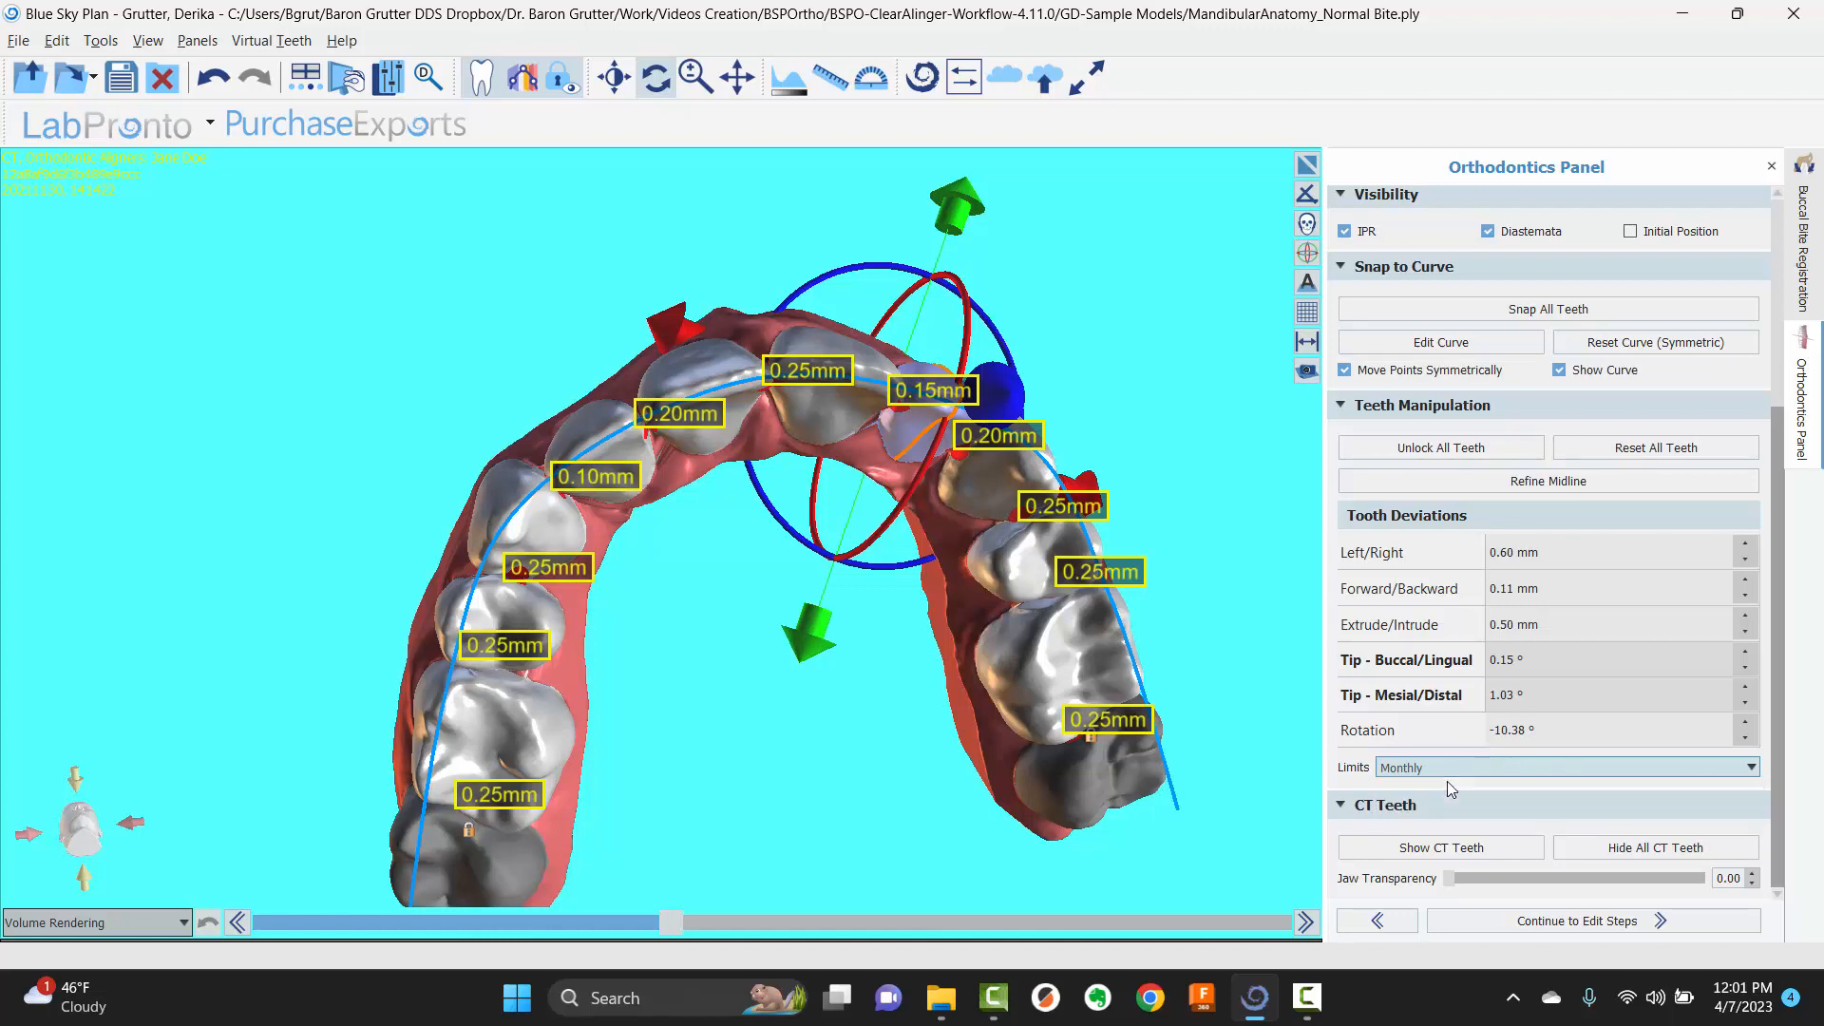
pyautogui.click(1604, 922)
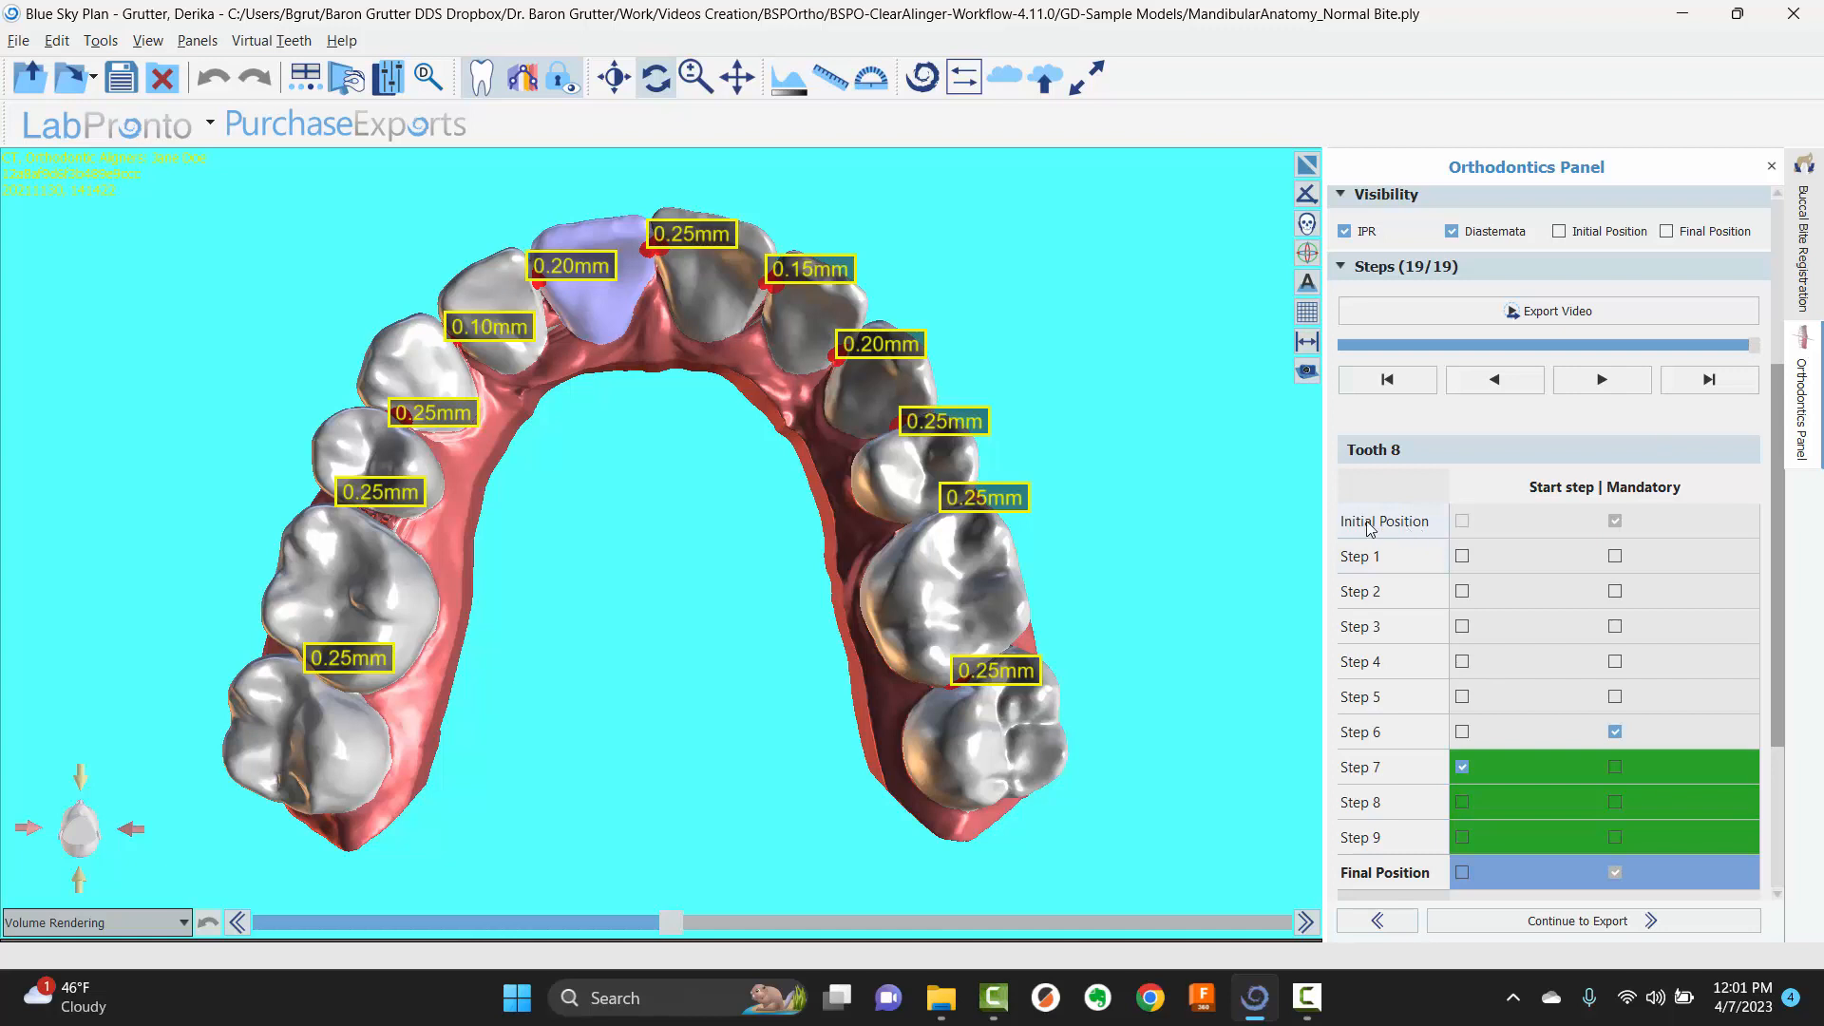
# - Examine the movement schedule of tooth 8 and take the step timeline back to the initial position
pyautogui.scroll(-3, 1392, 637)
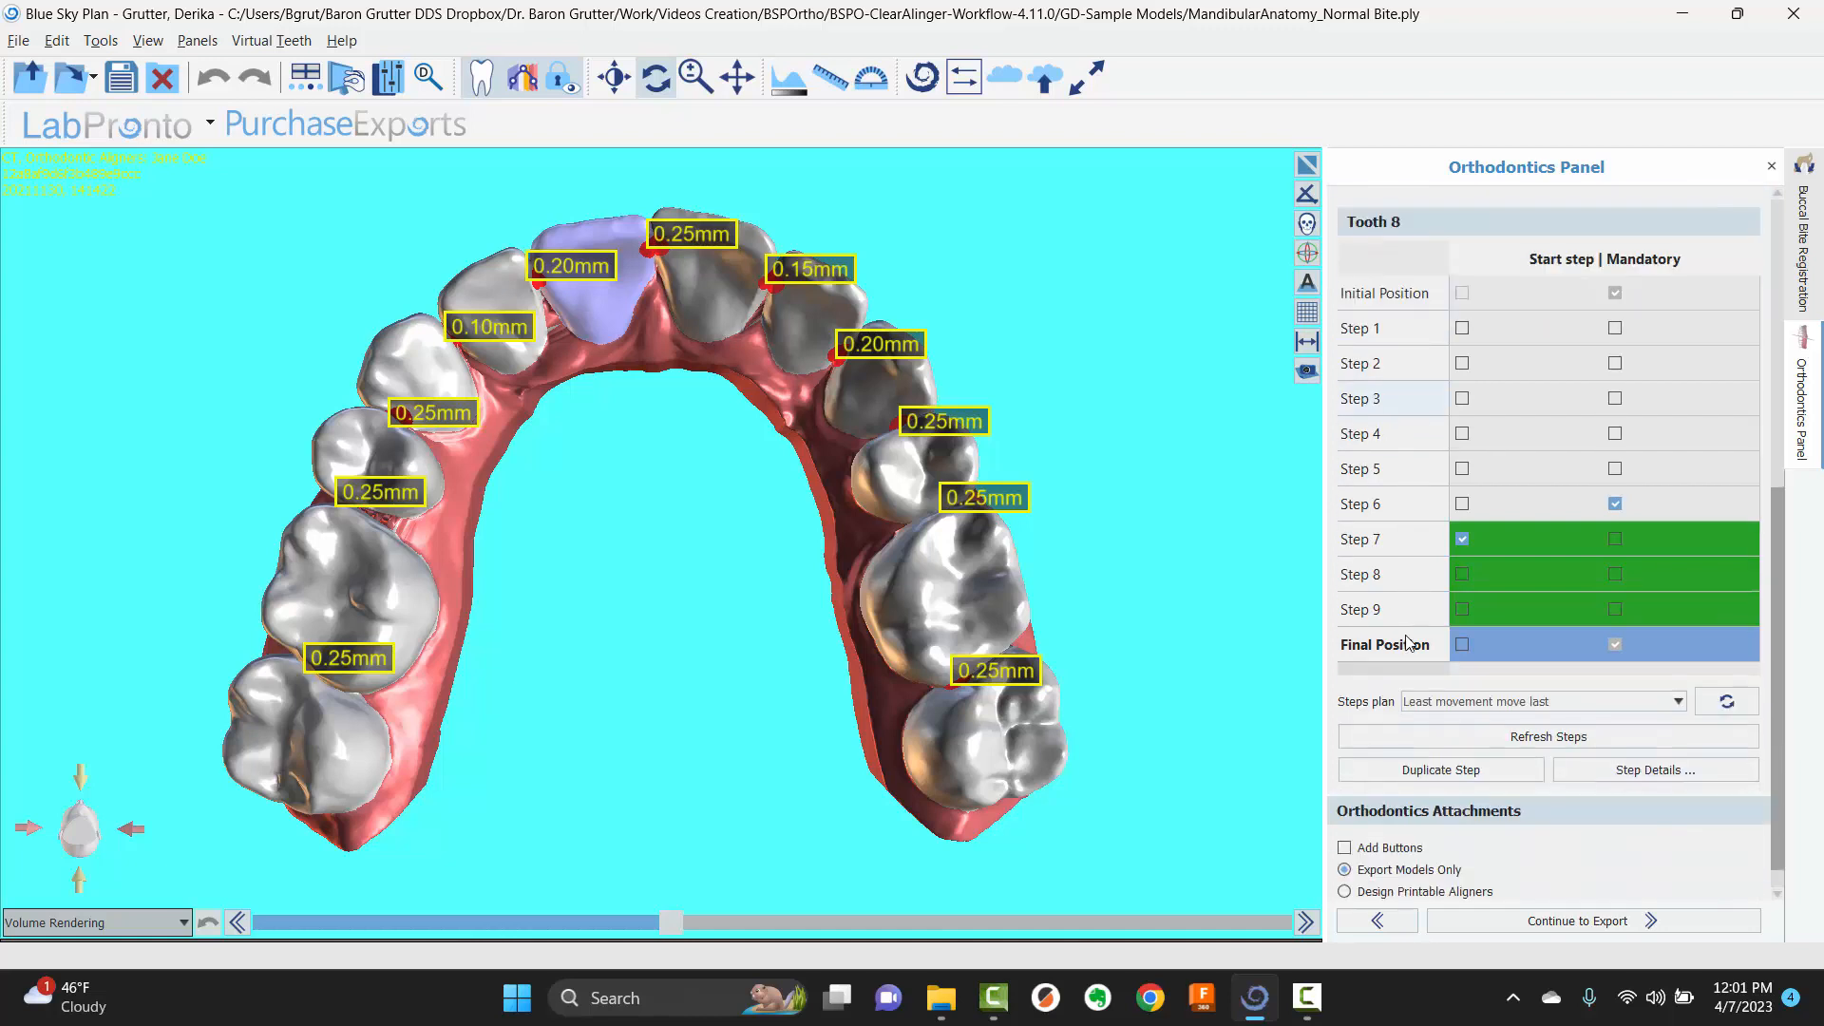
pyautogui.scroll(3, 1402, 643)
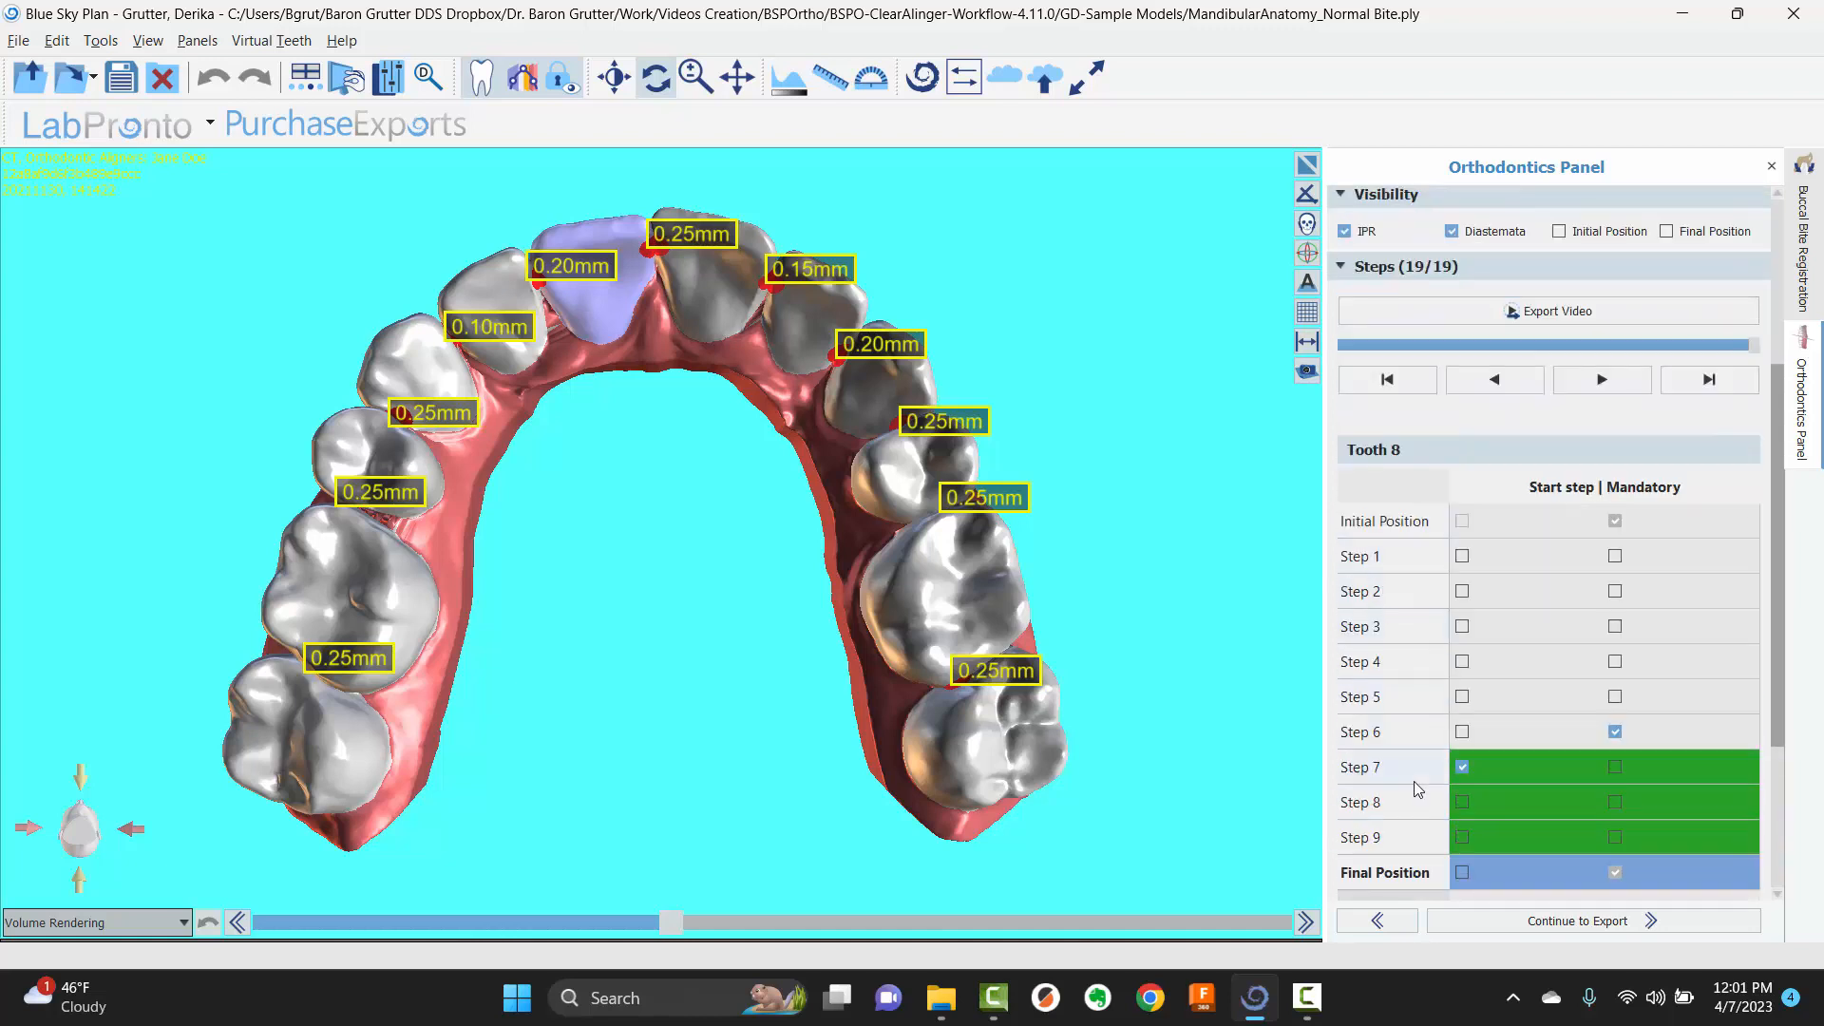
pyautogui.scroll(-1, 1393, 838)
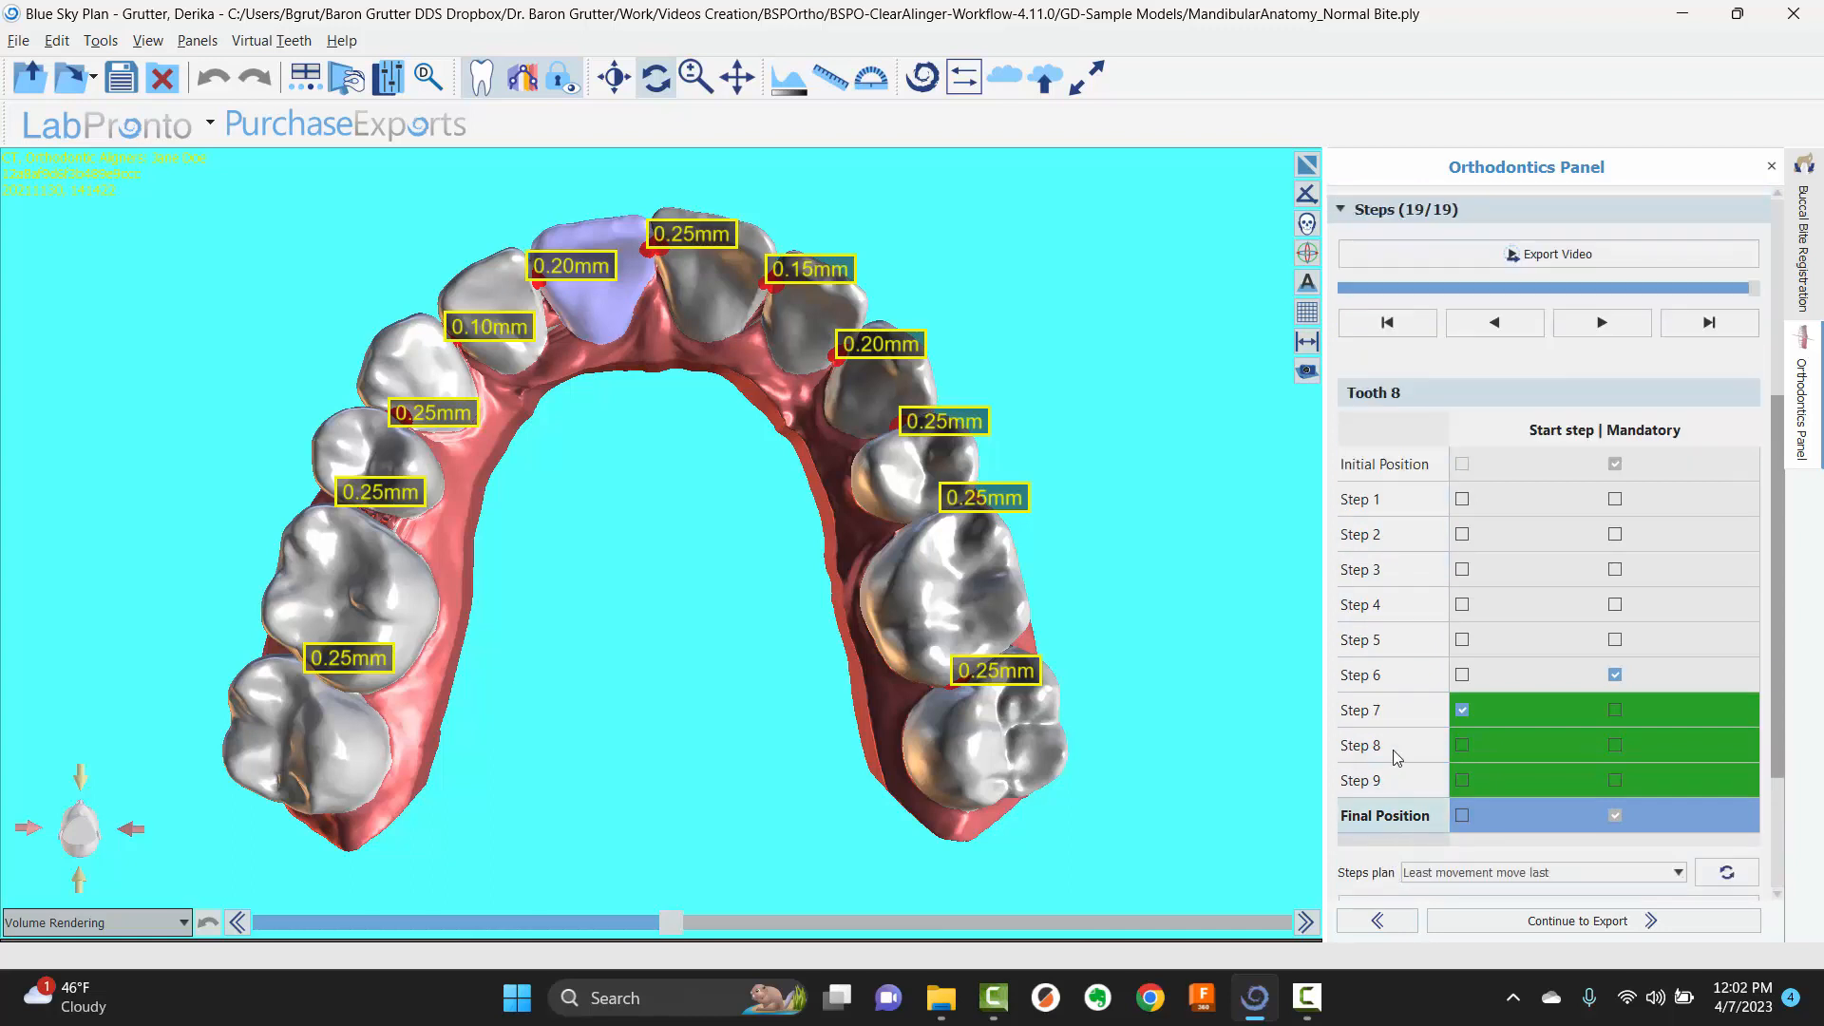
pyautogui.scroll(2, 1423, 573)
pyautogui.scroll(-2, 1449, 503)
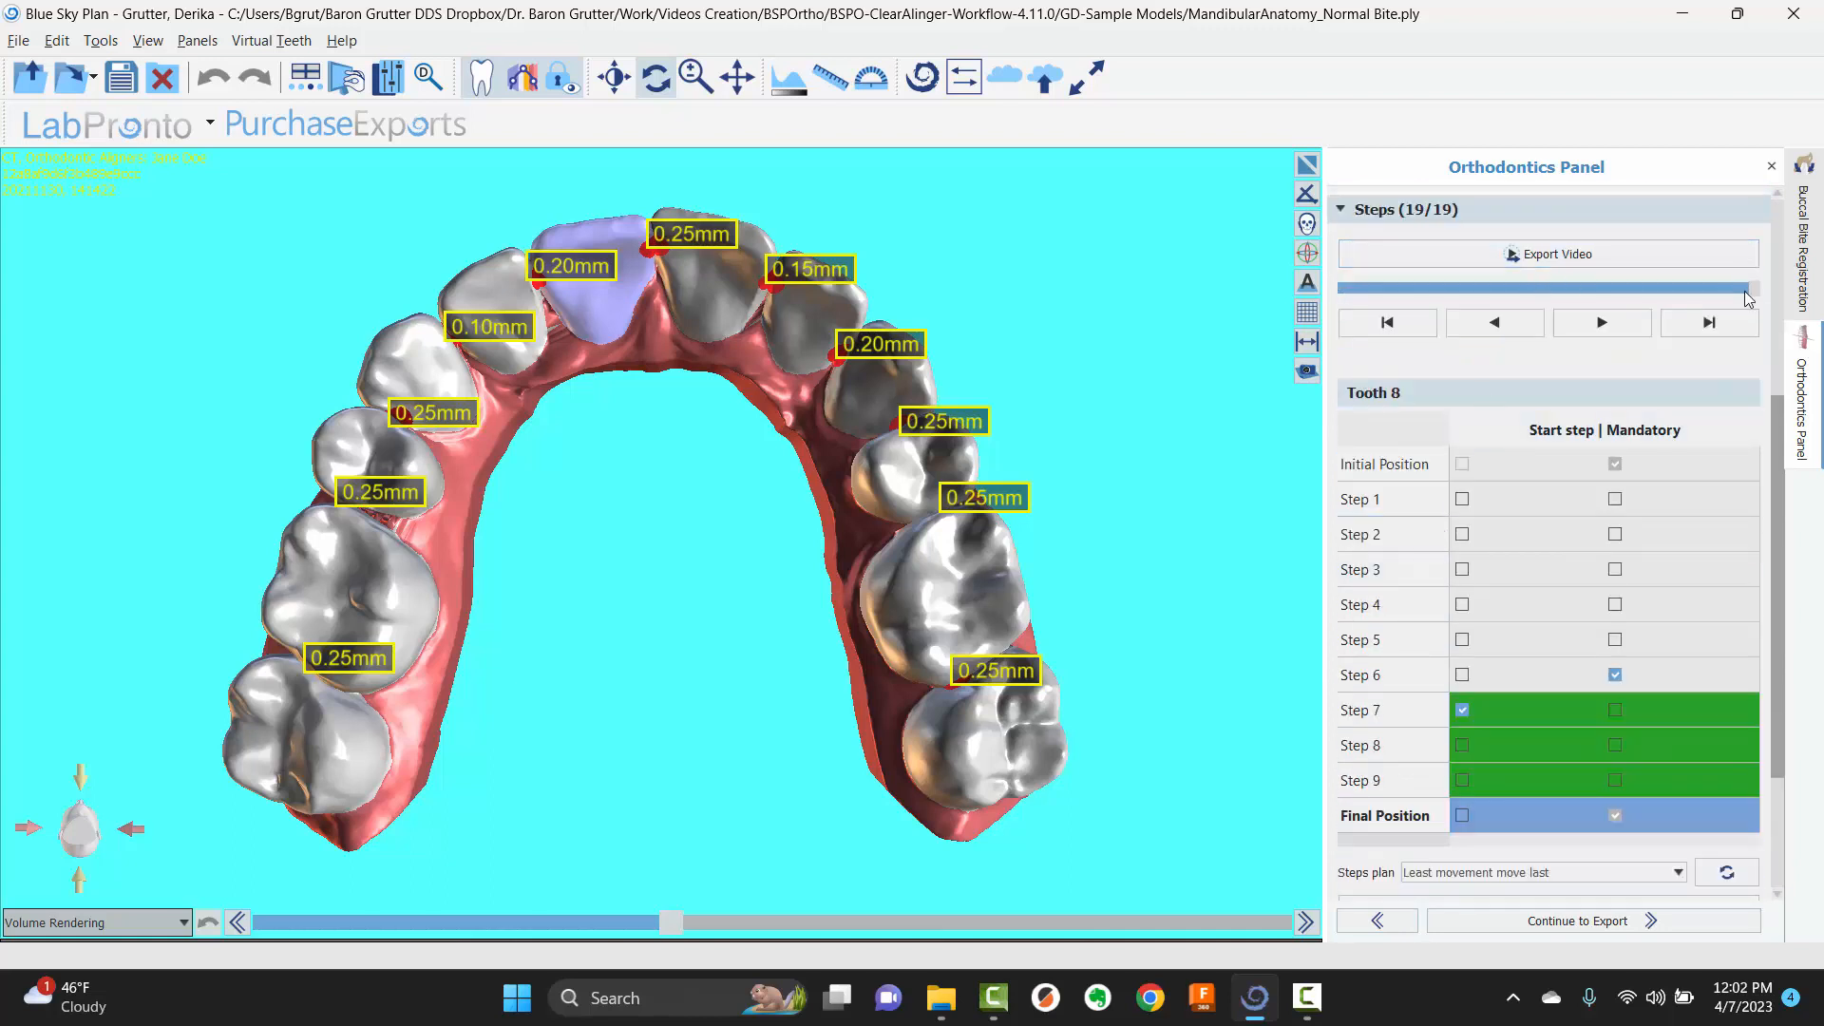
pyautogui.moveTo(1753, 287); pyautogui.dragTo(1339, 293)
# - Change the steps plan to Least movement move first
pyautogui.scroll(-3, 1390, 456)
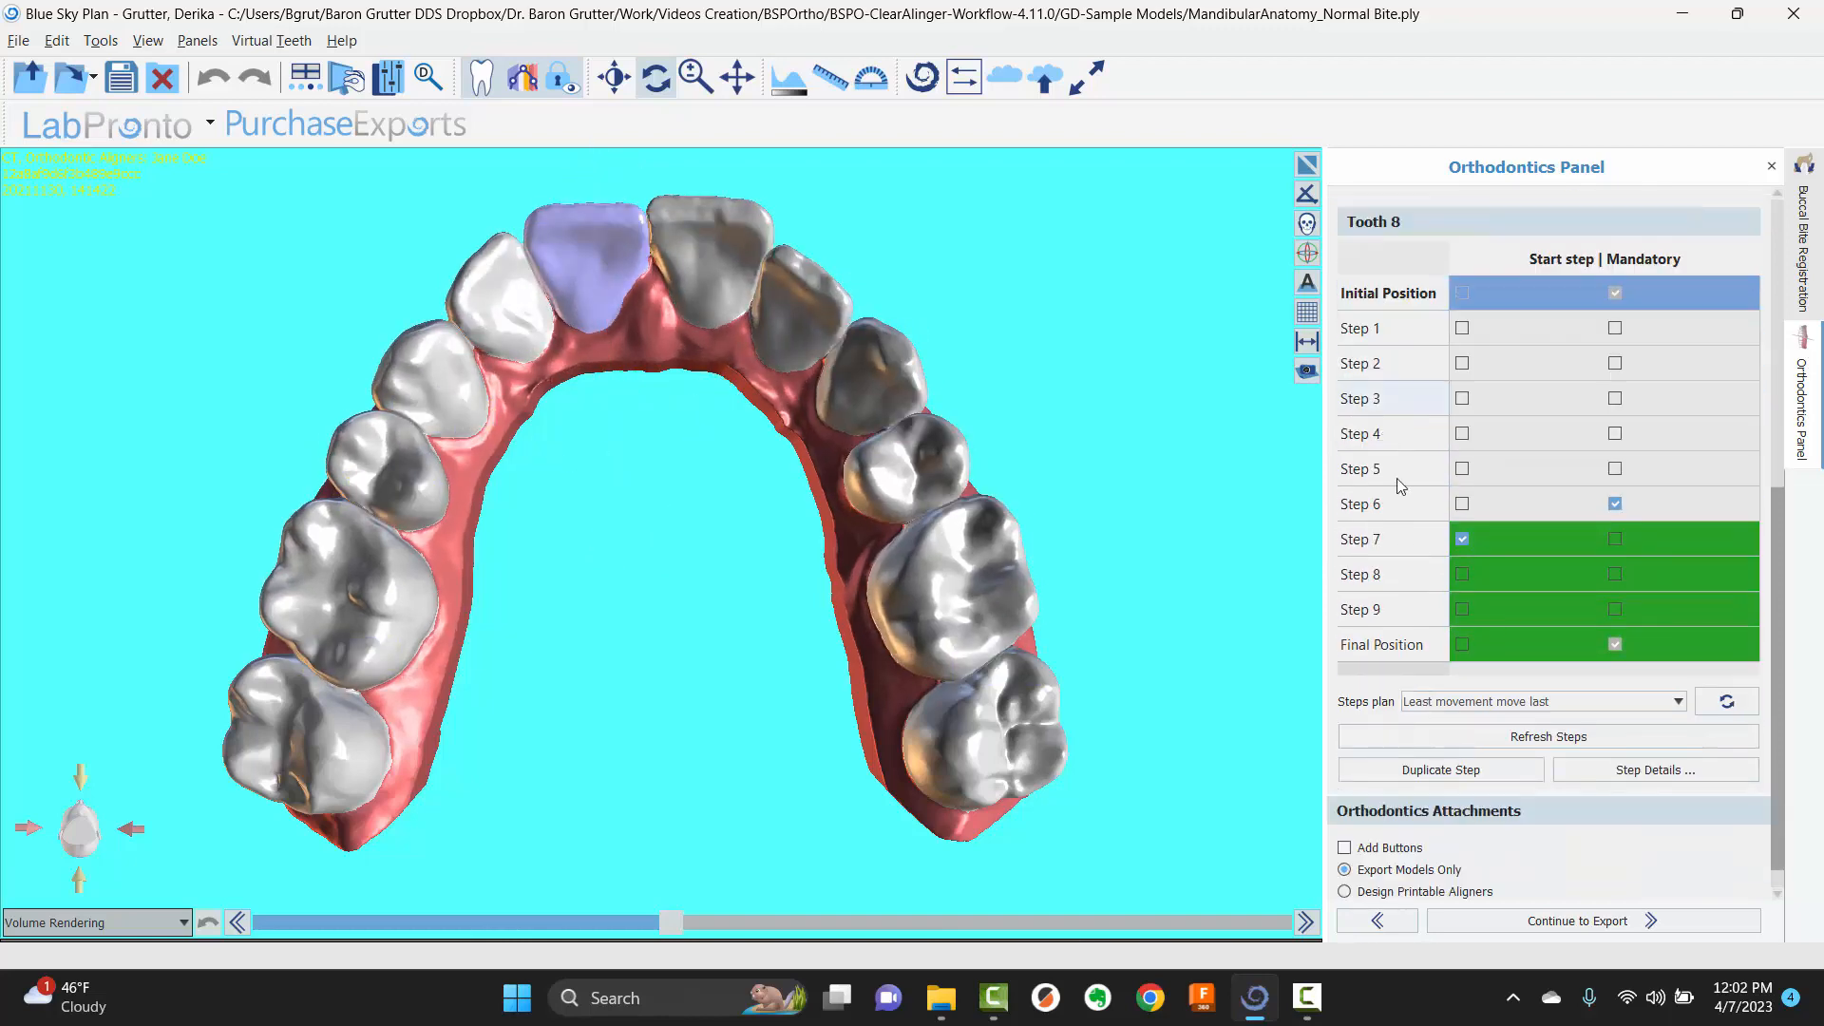
pyautogui.click(1527, 704)
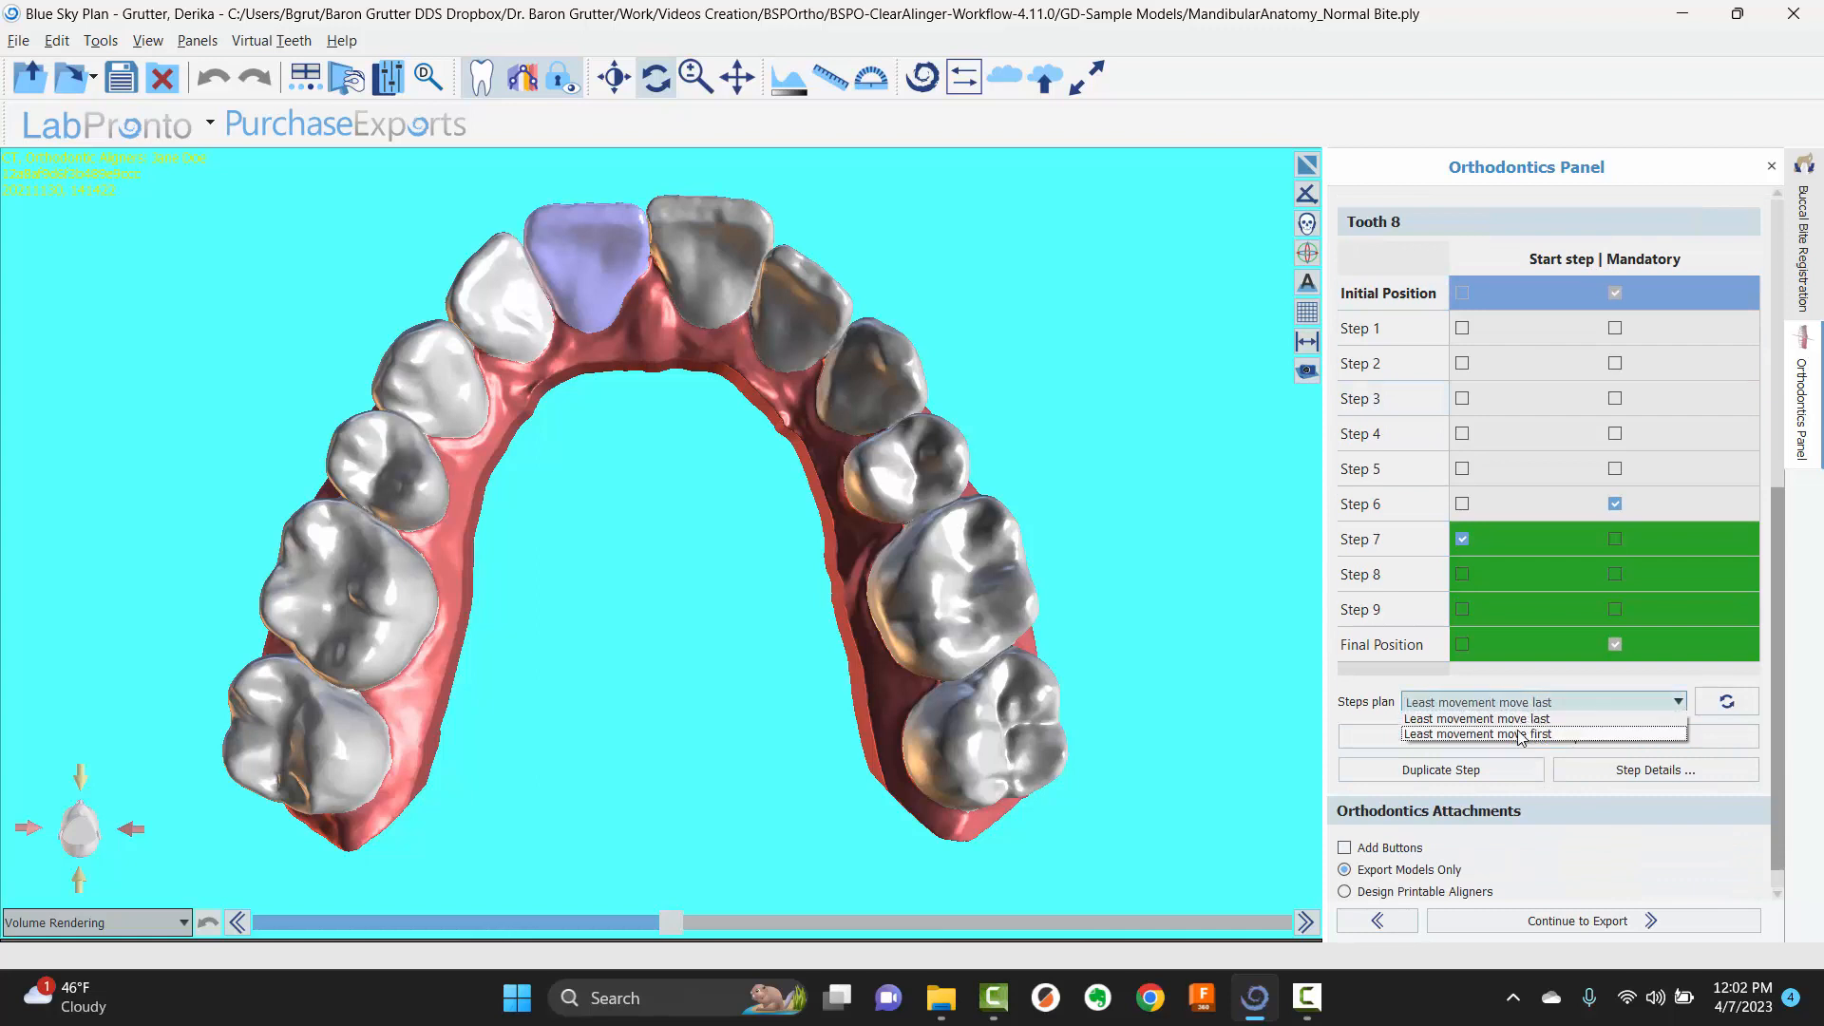
pyautogui.click(1522, 737)
pyautogui.click(1521, 737)
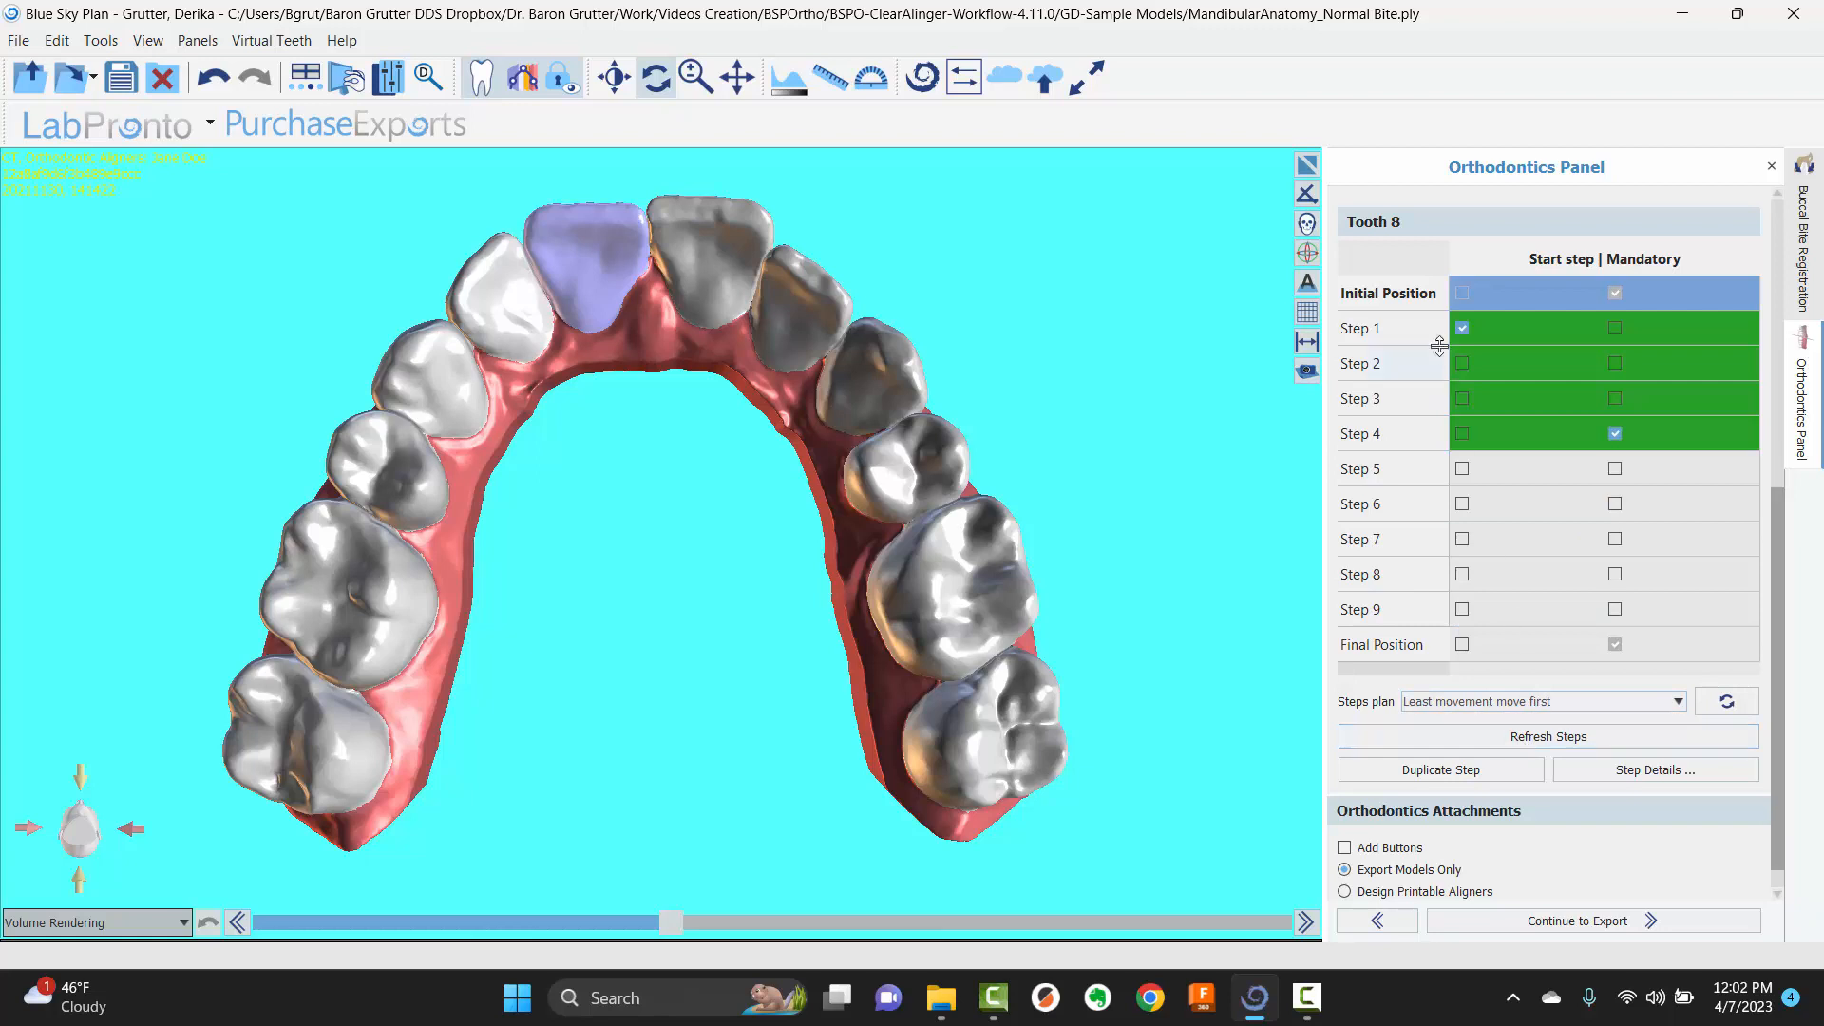
# - Run the timeline from initial to final position, then back through step 6 to the start, checking the IPR values
pyautogui.scroll(2, 1396, 304)
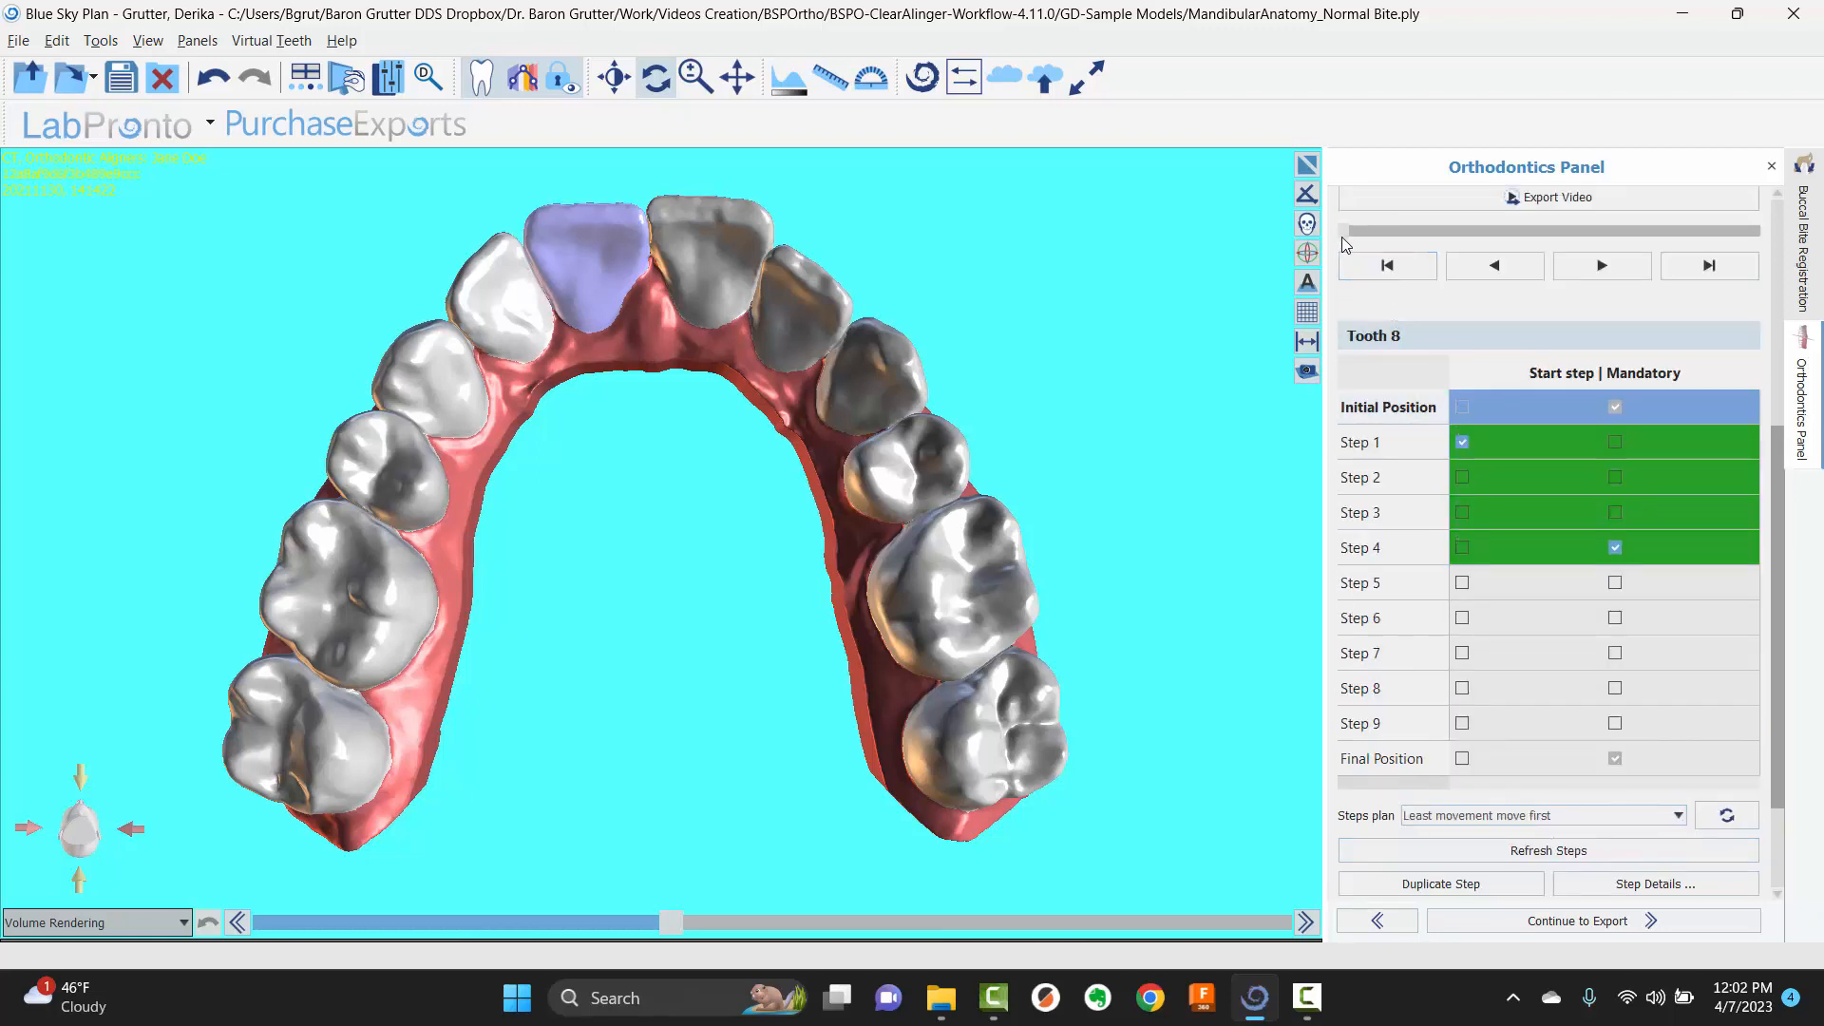
pyautogui.moveTo(1345, 233); pyautogui.dragTo(1817, 318)
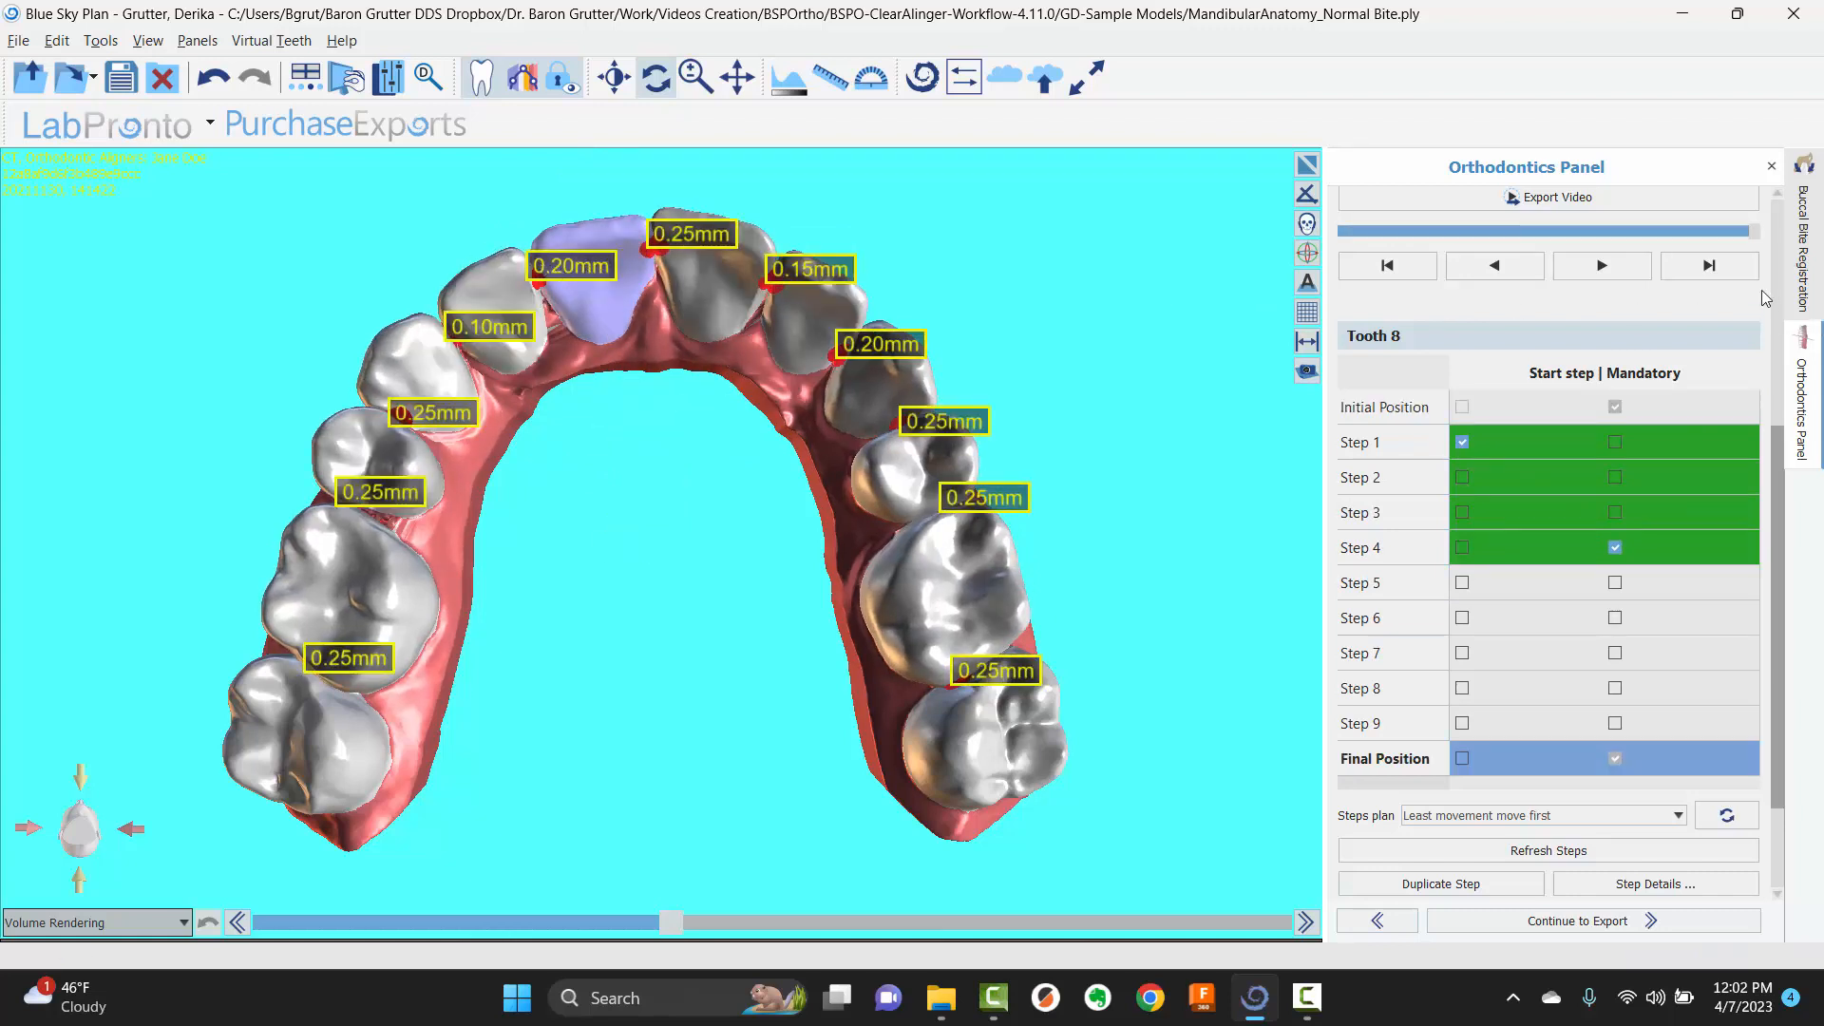
pyautogui.moveTo(1741, 239); pyautogui.dragTo(1478, 242)
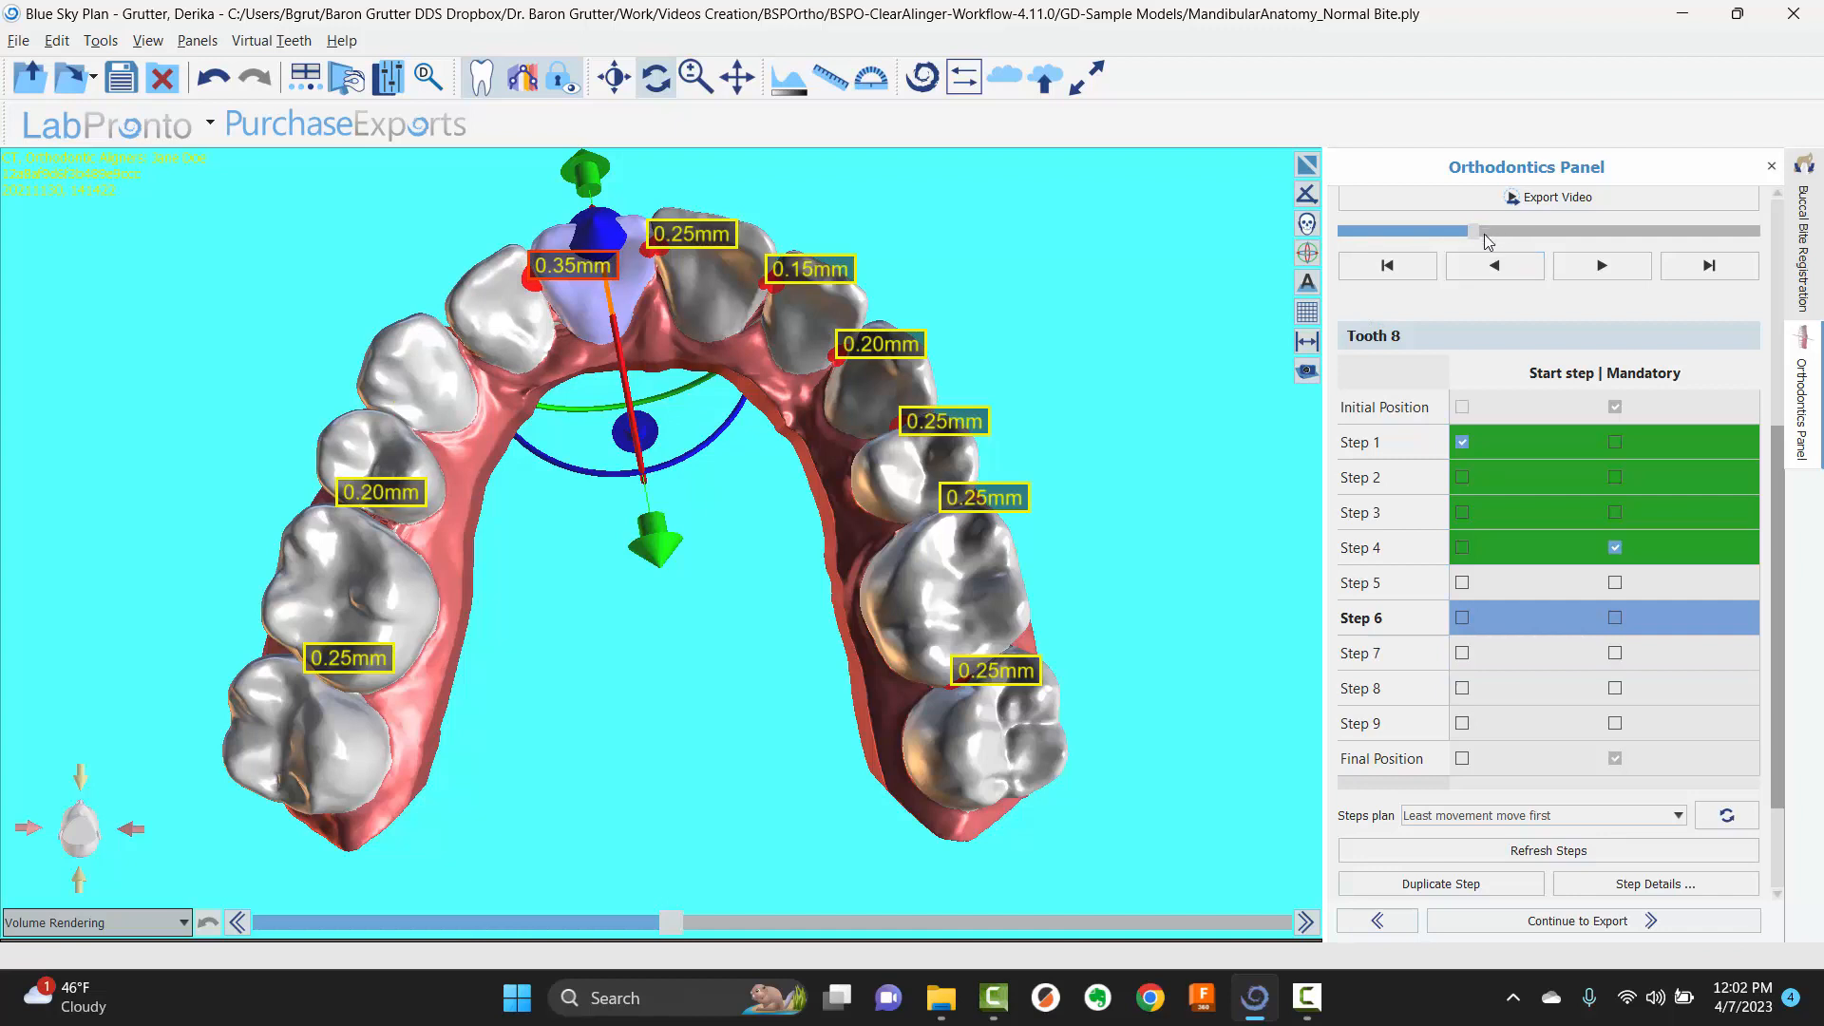
pyautogui.moveTo(1488, 241)
pyautogui.mouseDown()
pyautogui.moveTo(1708, 244)
pyautogui.moveTo(1473, 245)
pyautogui.moveTo(1670, 258)
pyautogui.moveTo(1471, 268)
pyautogui.mouseUp()
pyautogui.moveTo(1461, 274); pyautogui.dragTo(1342, 253)
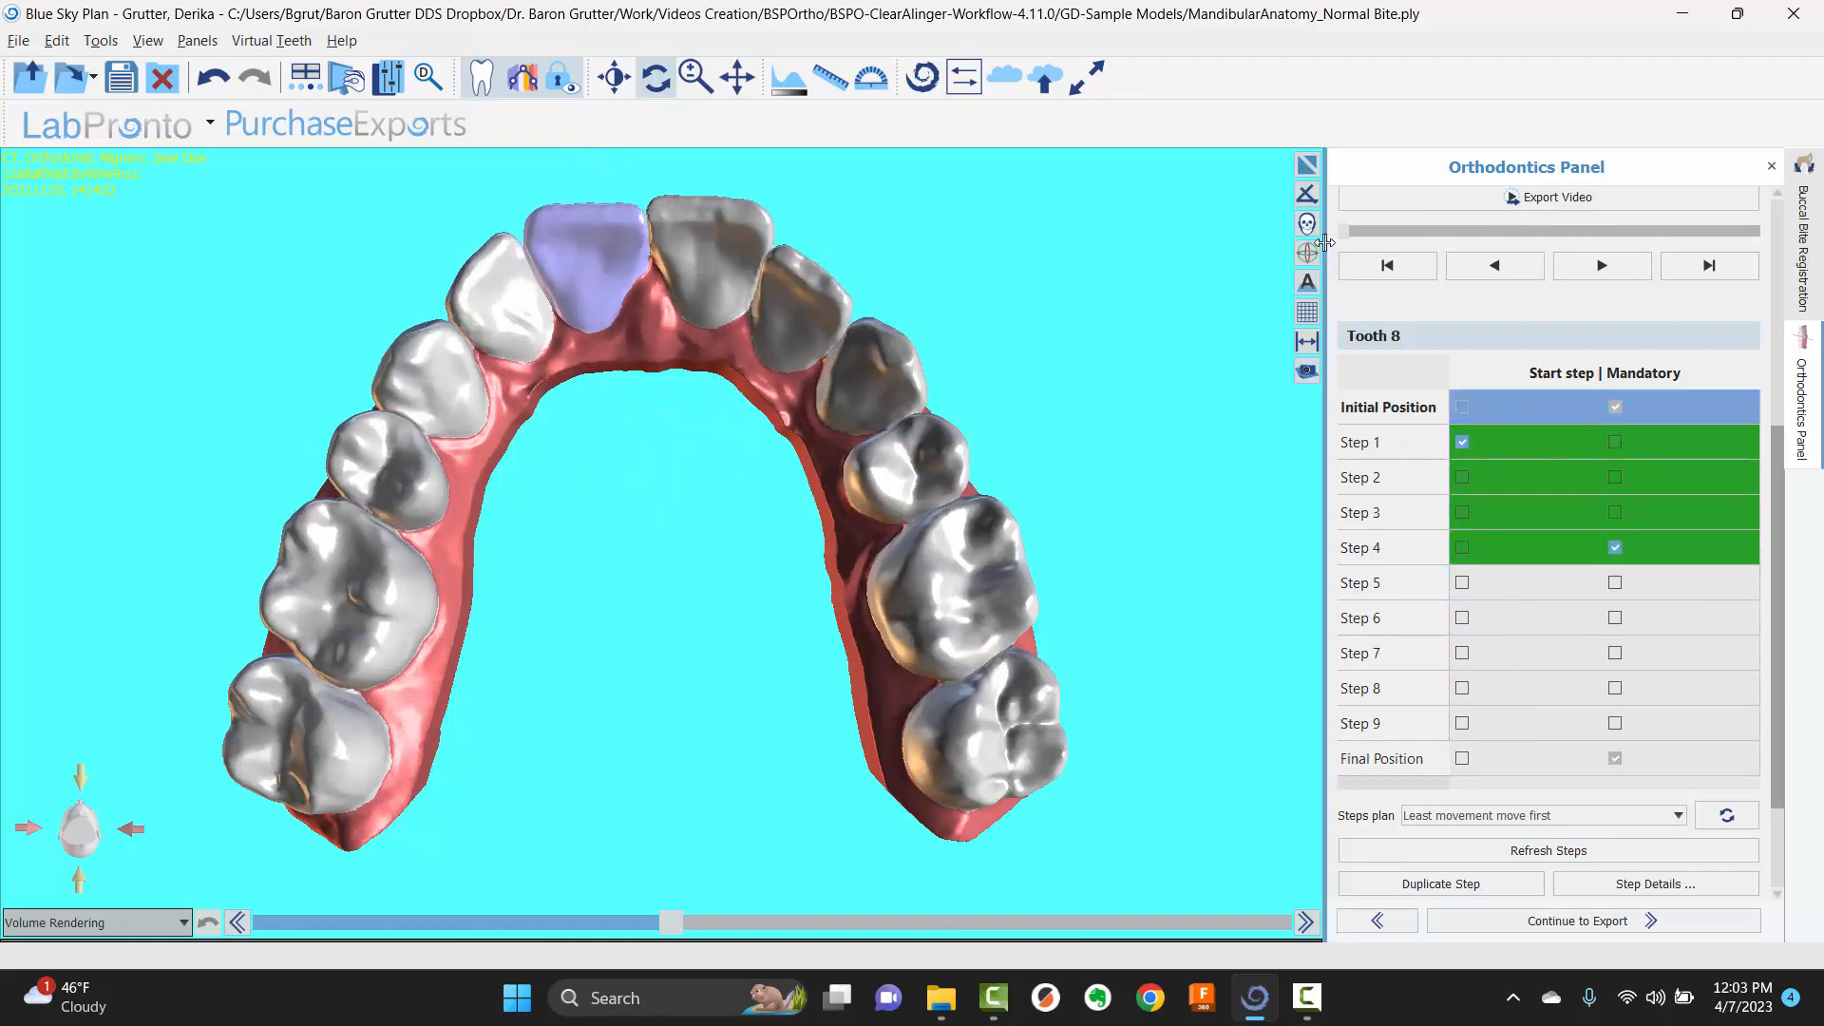
# - Switch the steps plan to Least movement move last
pyautogui.click(1550, 815)
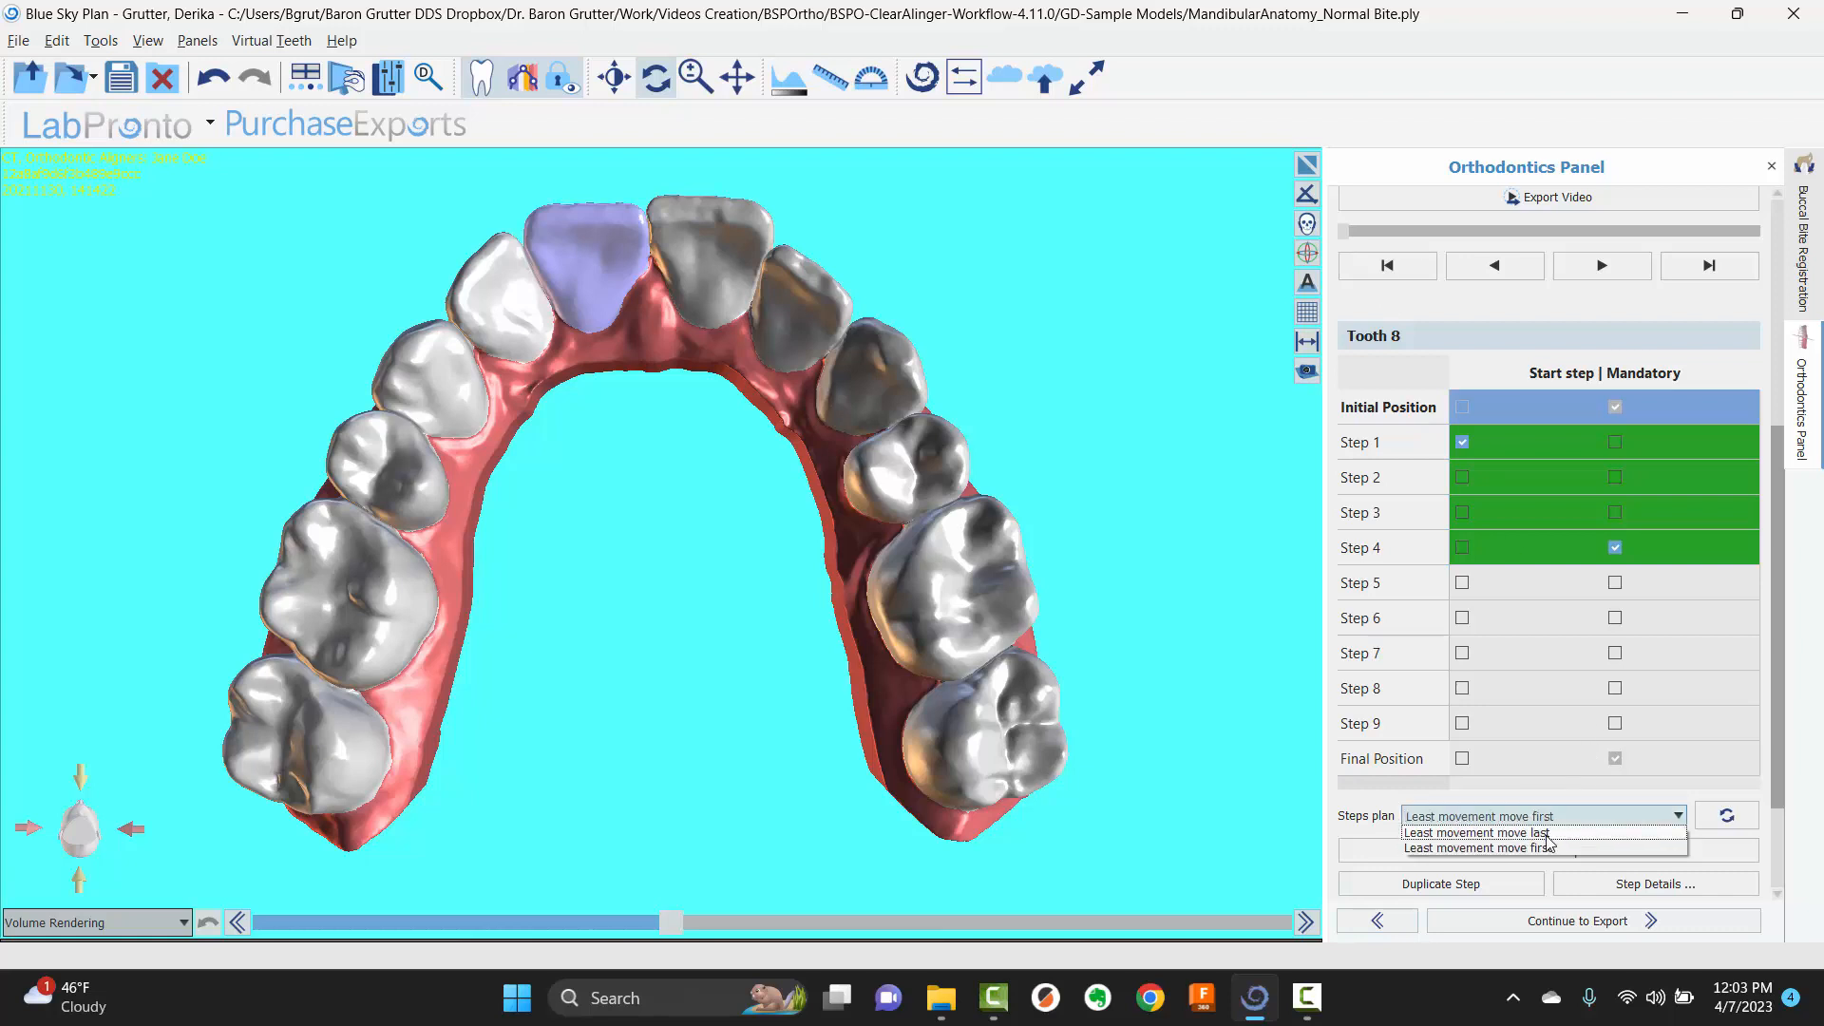
pyautogui.click(1550, 844)
pyautogui.click(1549, 853)
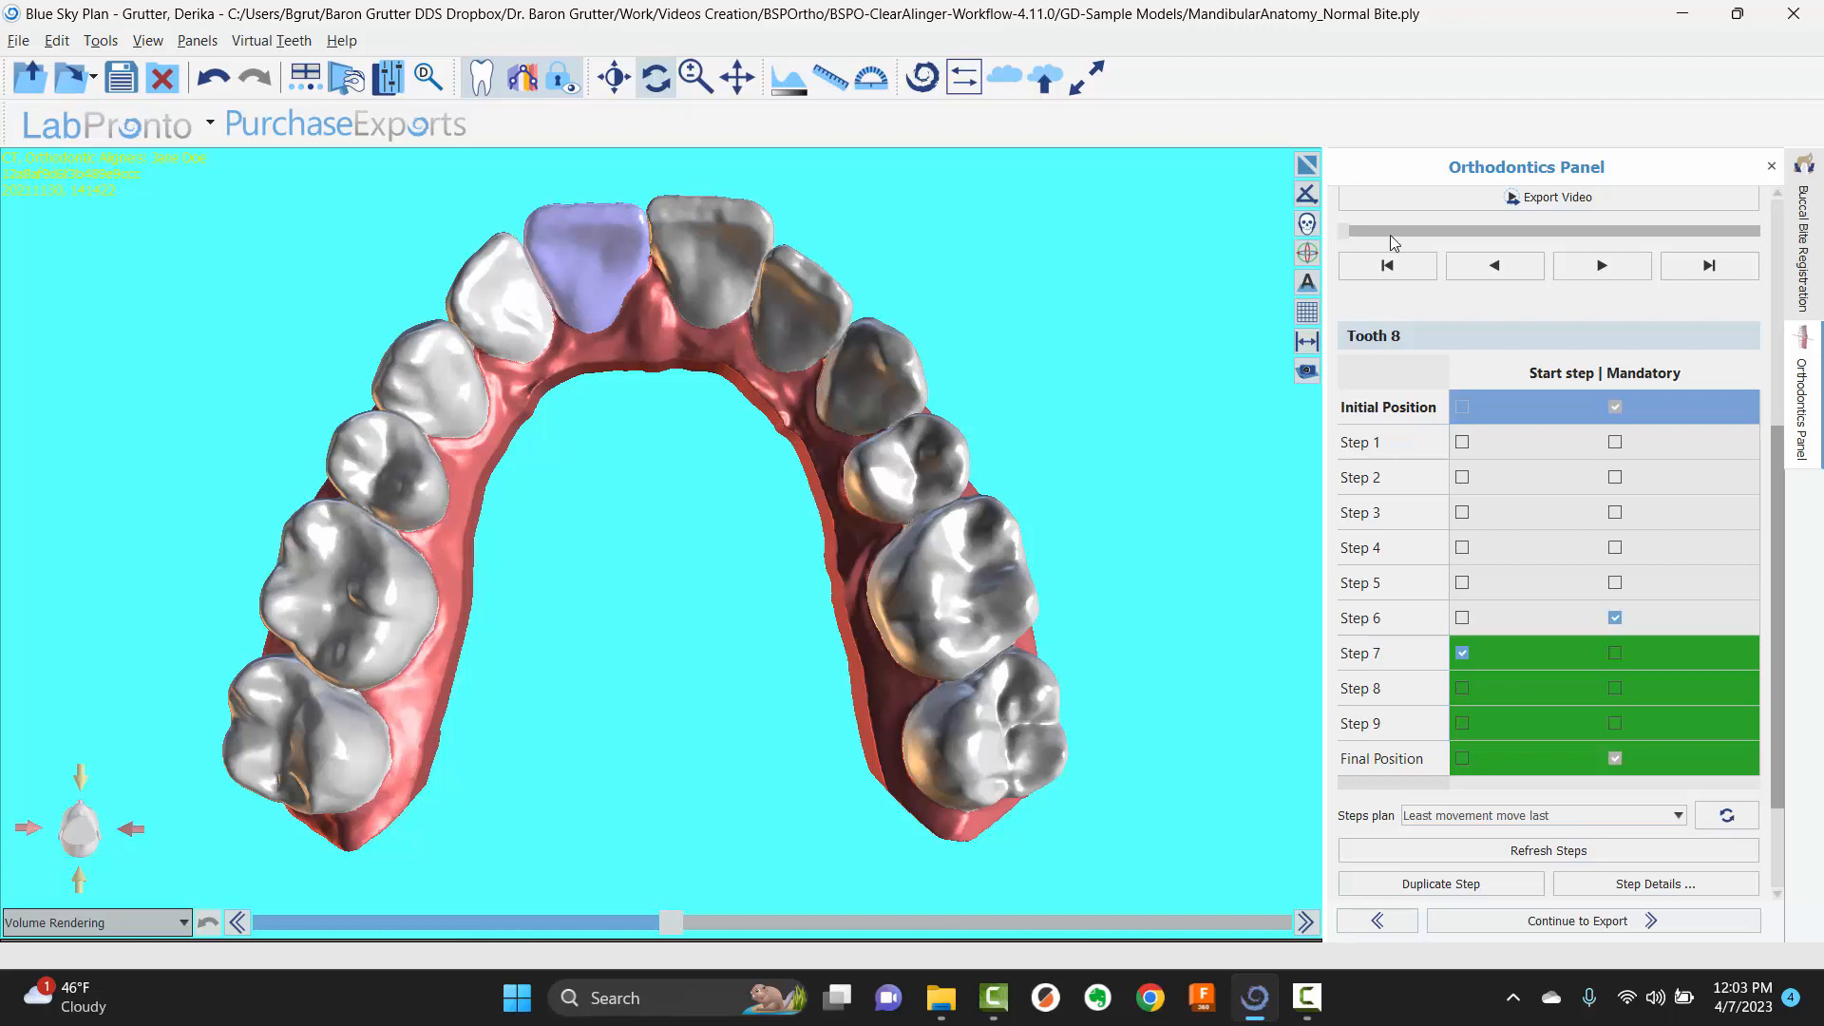
# - Go through steps 6, 7 and 9 to the final position and compare the IPR values between the teeth
pyautogui.moveTo(1389, 235); pyautogui.dragTo(1471, 242)
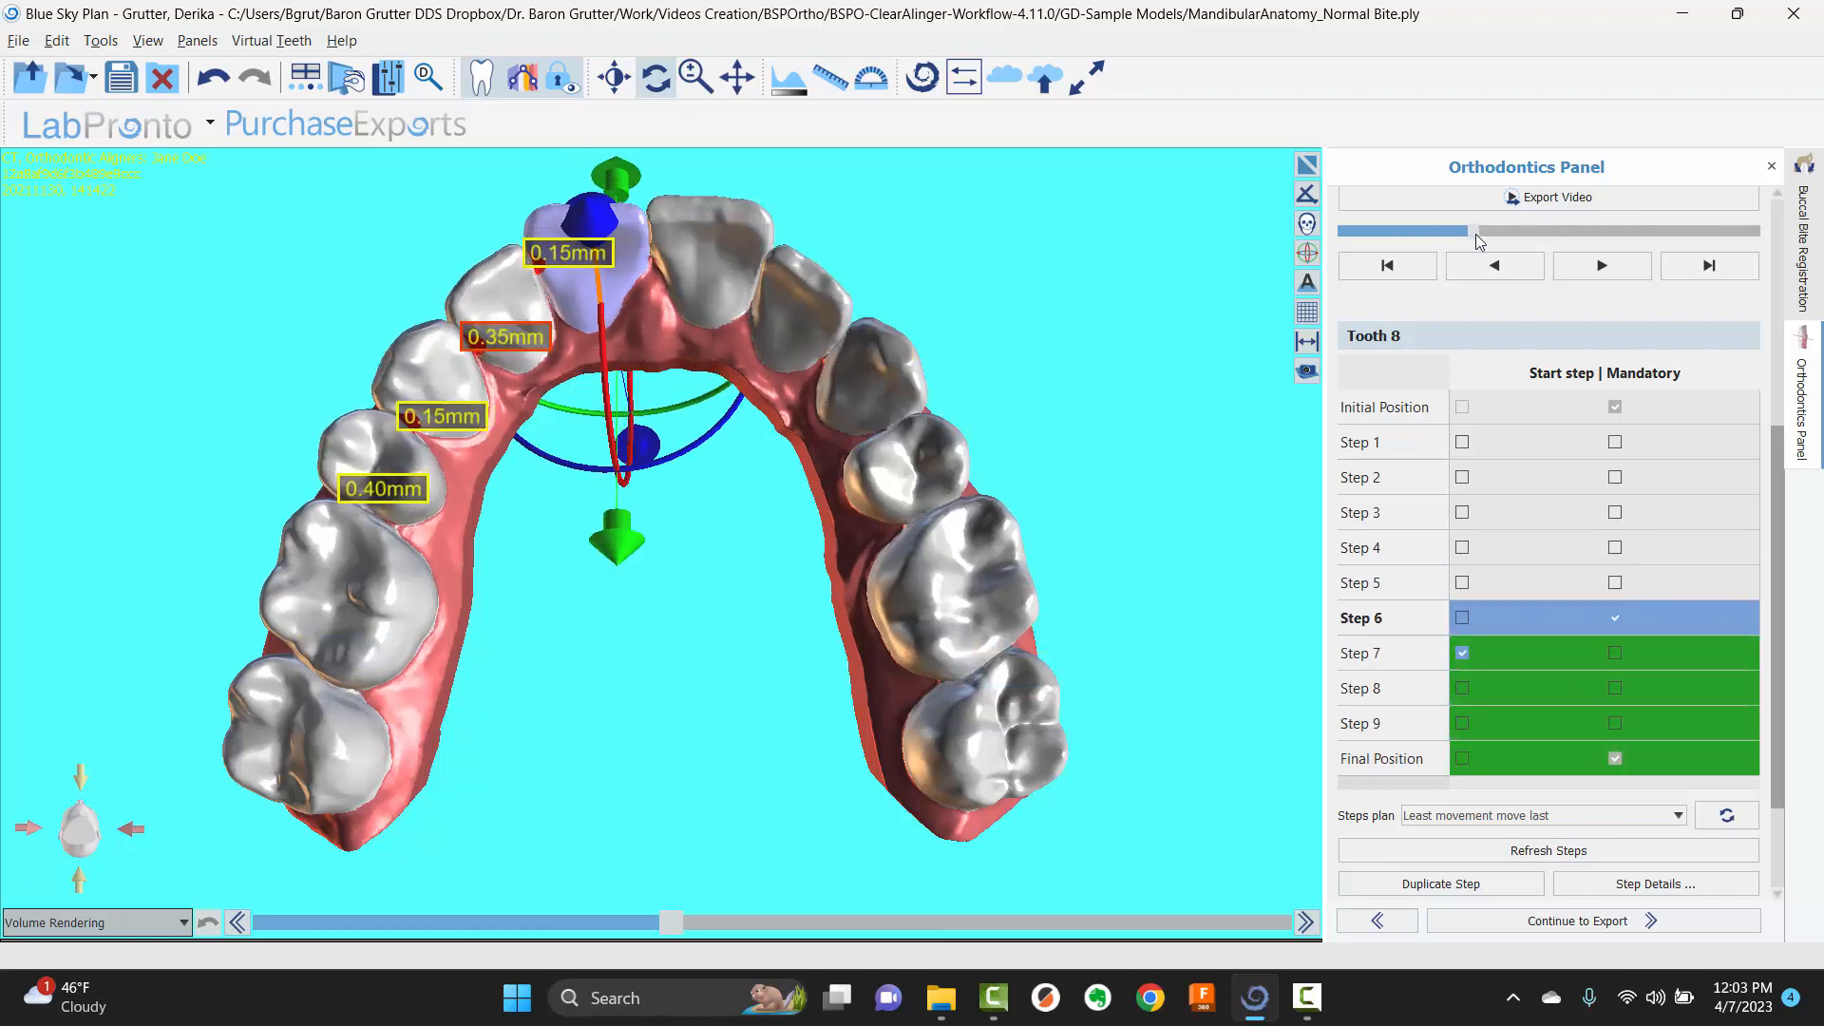
pyautogui.moveTo(1475, 240); pyautogui.dragTo(1489, 240)
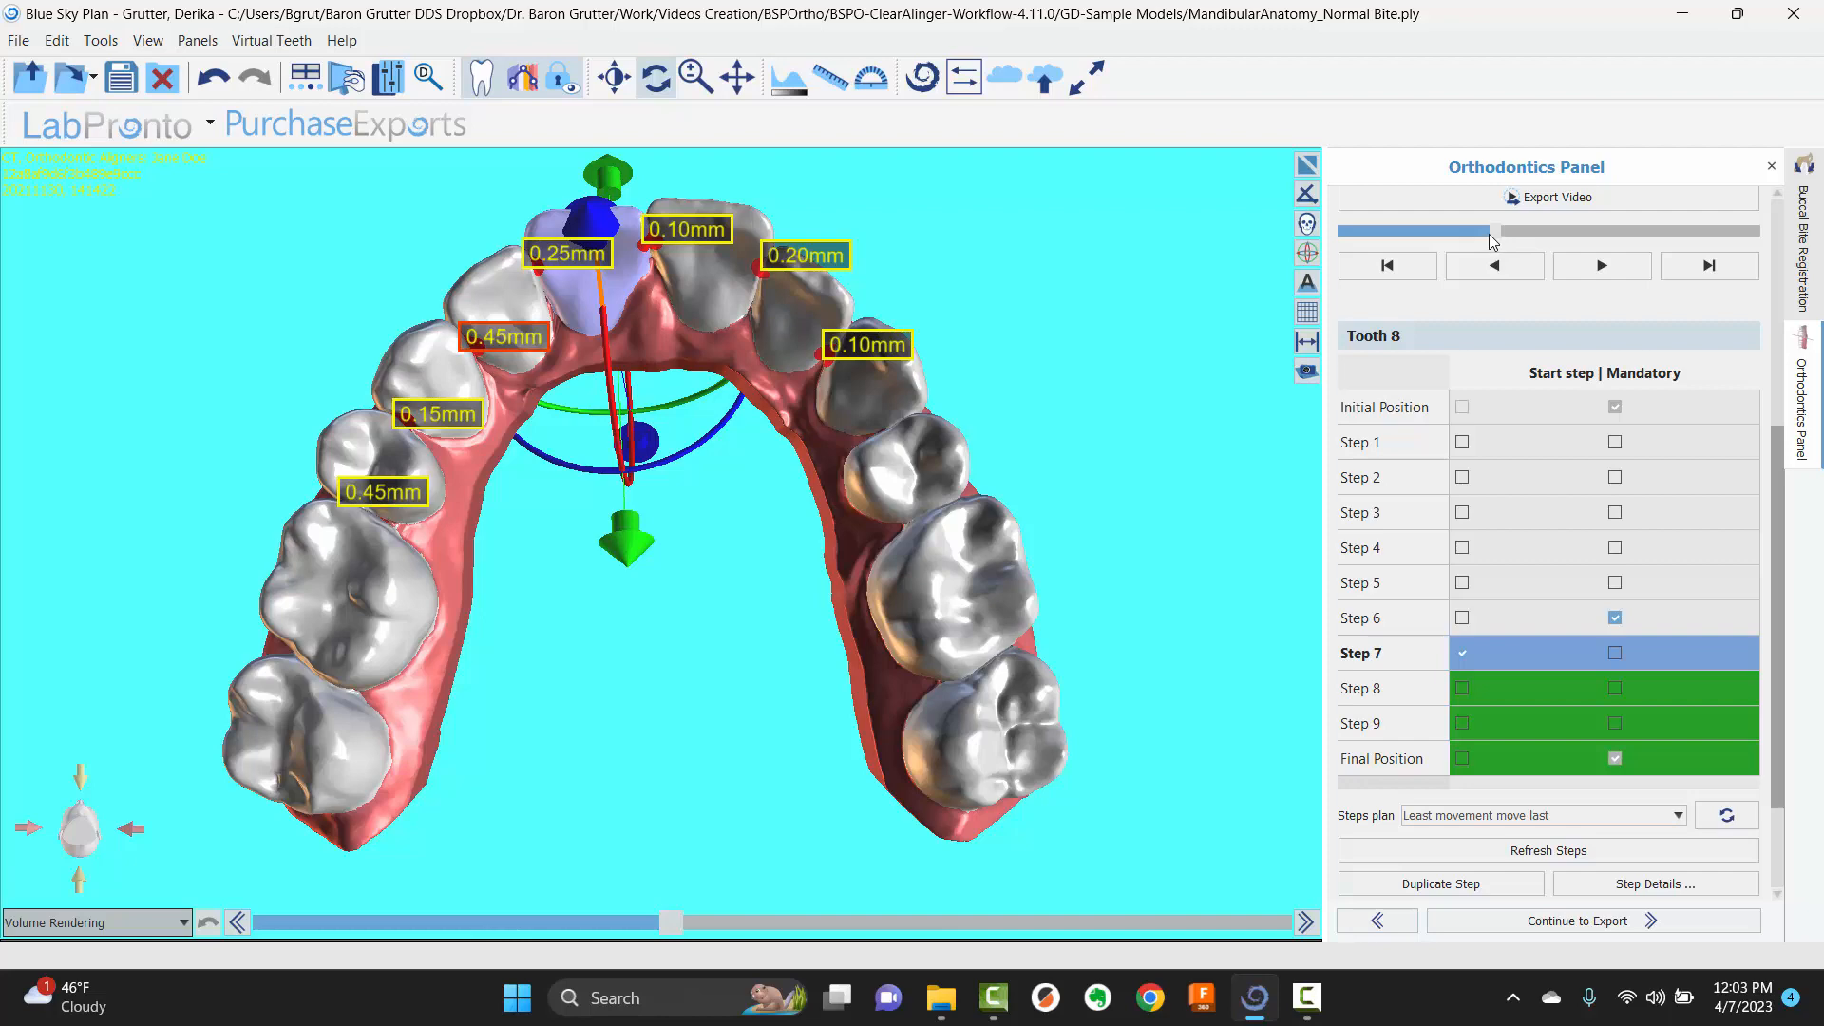
pyautogui.moveTo(1492, 240)
pyautogui.mouseDown()
pyautogui.moveTo(1554, 252)
pyautogui.moveTo(1515, 249)
pyautogui.mouseUp()
pyautogui.click(1539, 243)
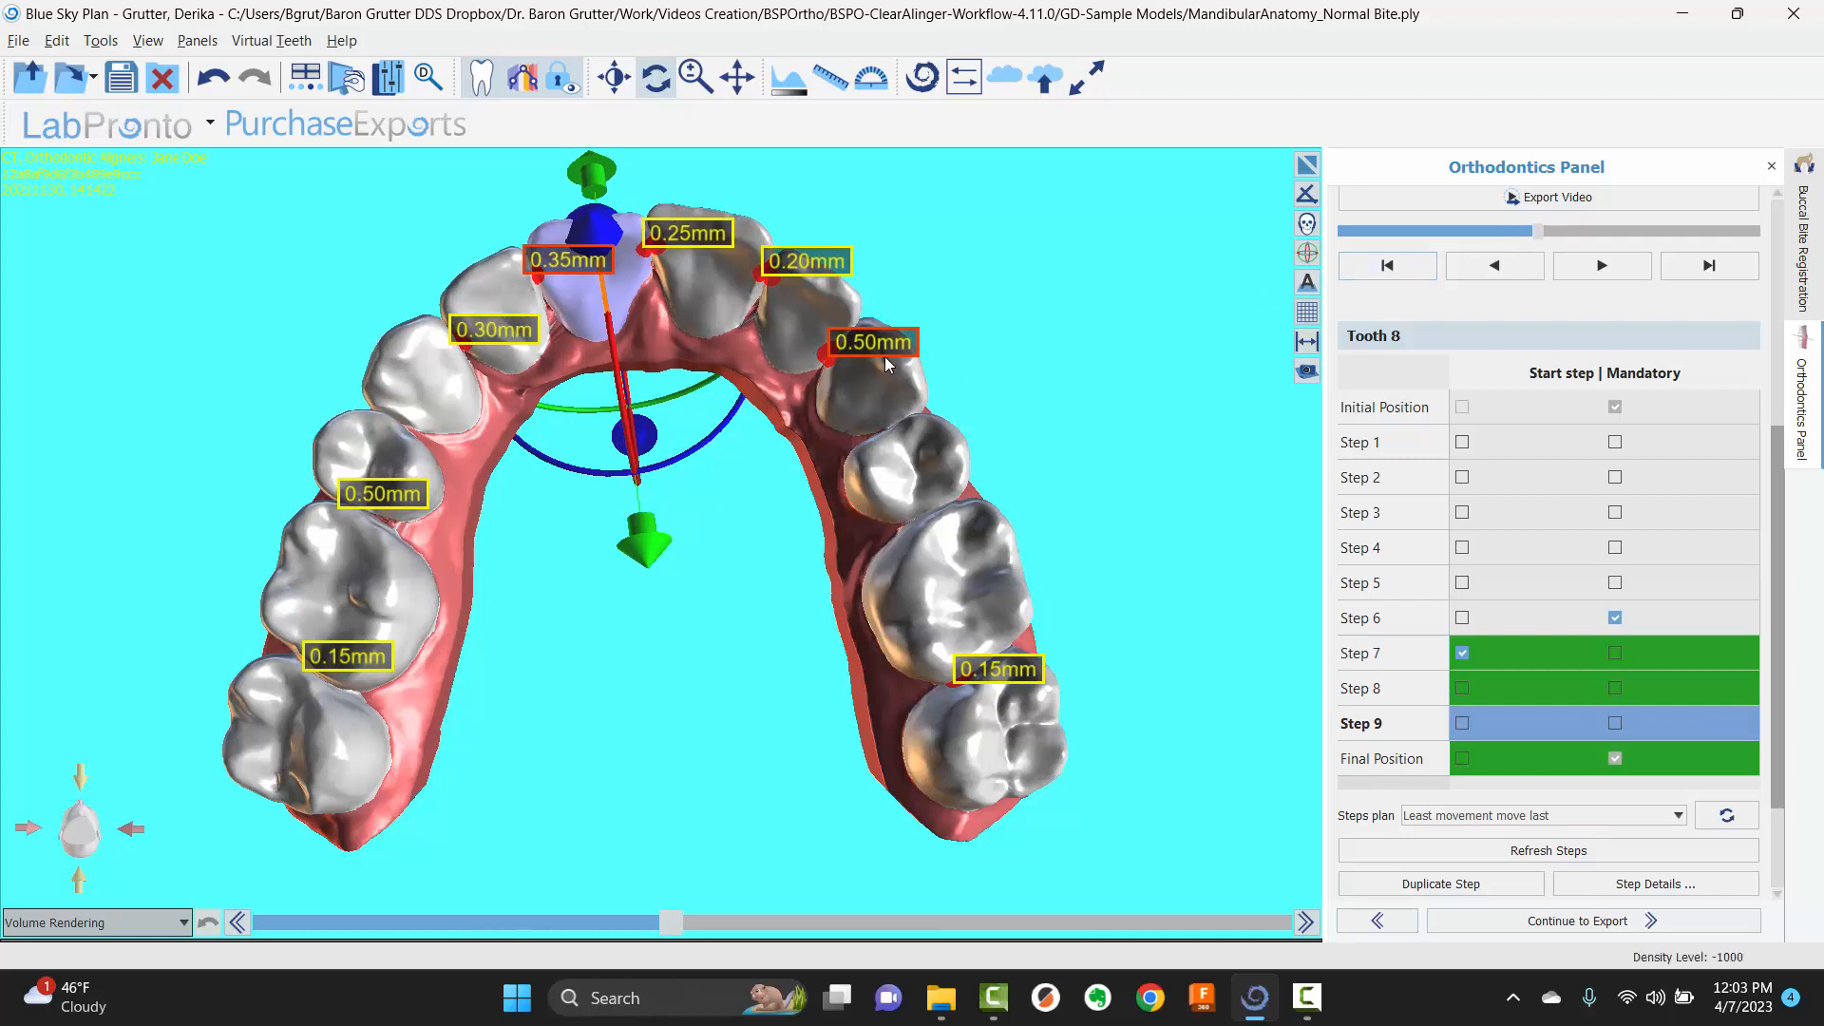
pyautogui.click(1598, 231)
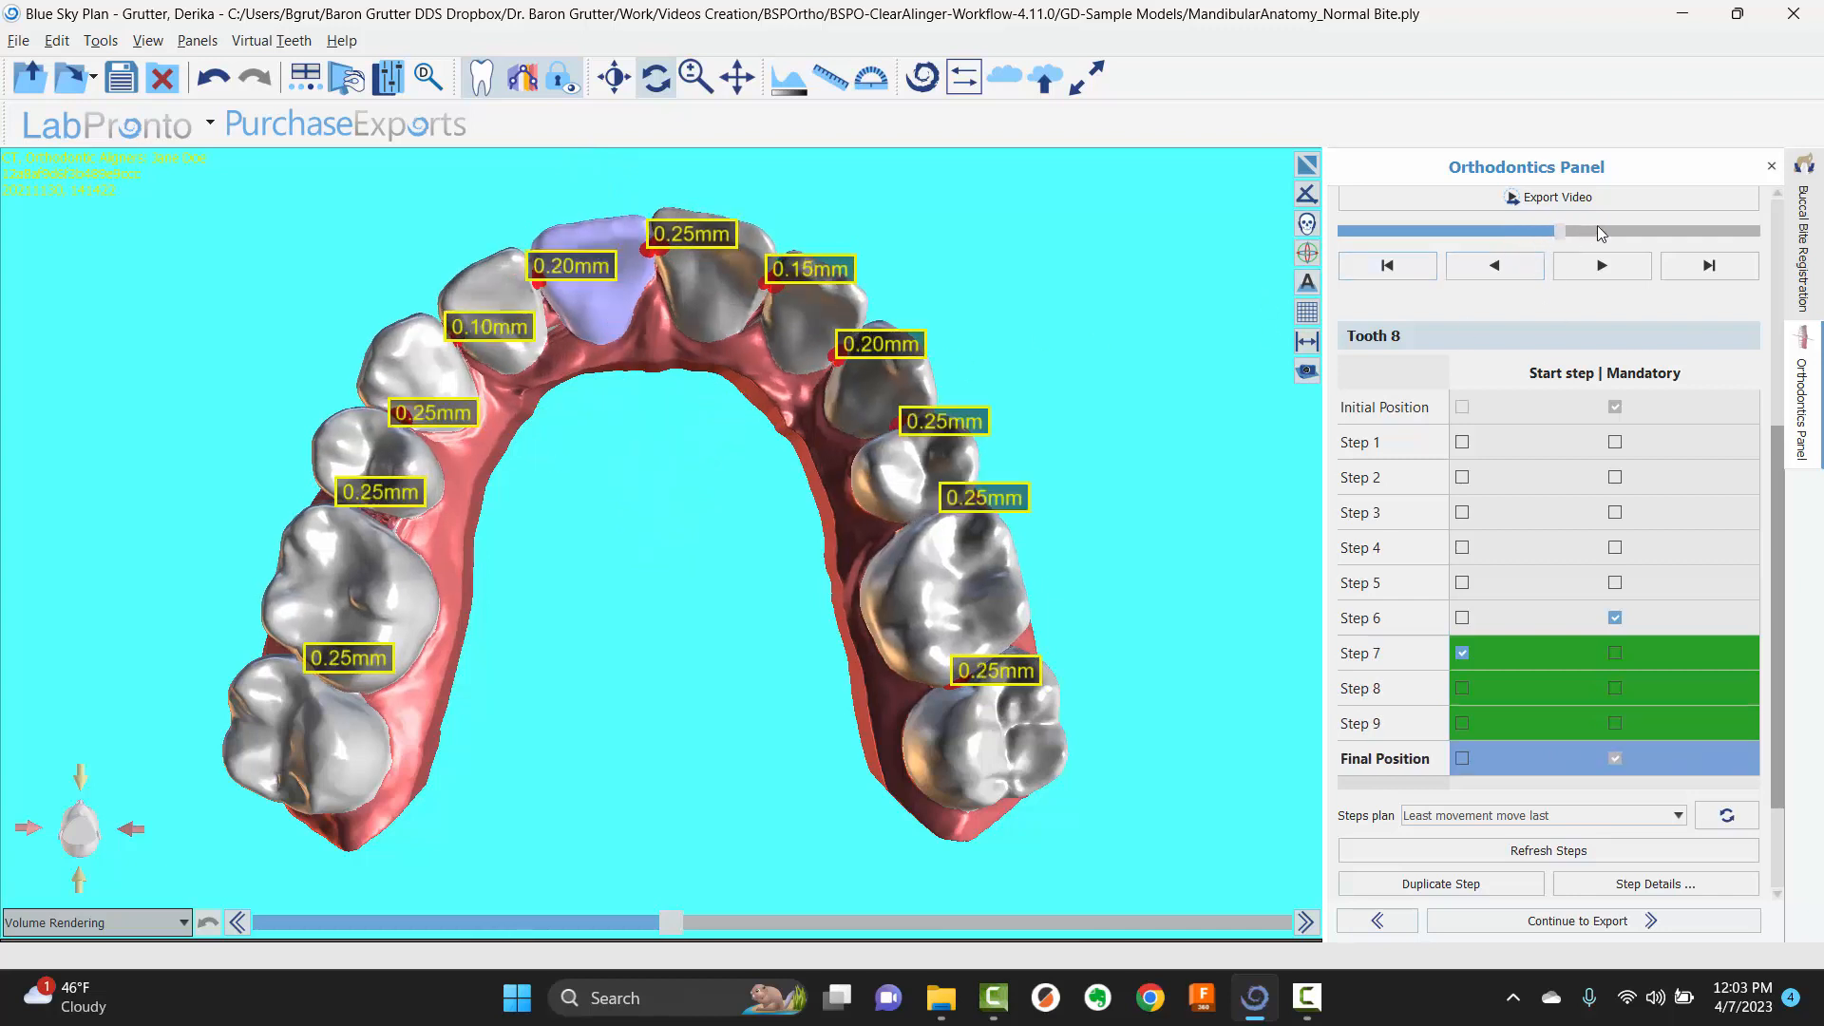
# - Set the steps plan to Least movement move first again and bring the timeline to step 4
pyautogui.click(1515, 816)
pyautogui.click(1516, 848)
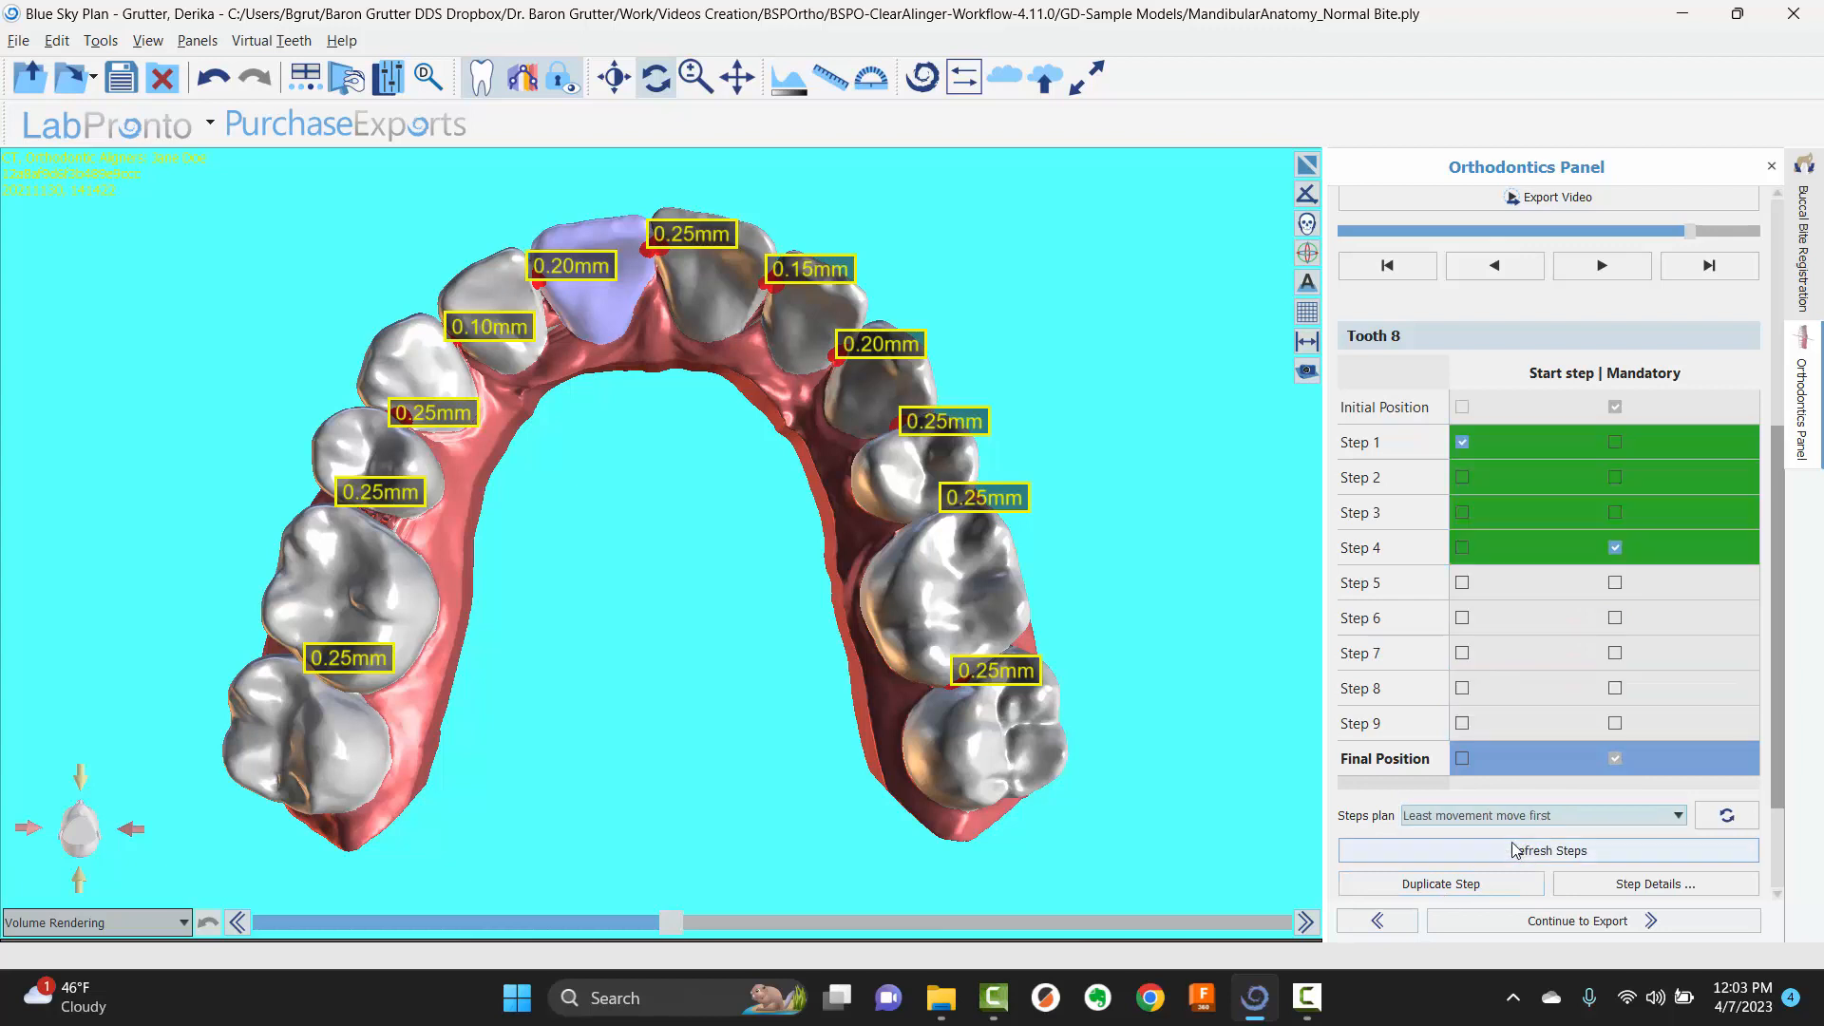
pyautogui.click(1355, 233)
pyautogui.moveTo(1352, 230); pyautogui.dragTo(1420, 308)
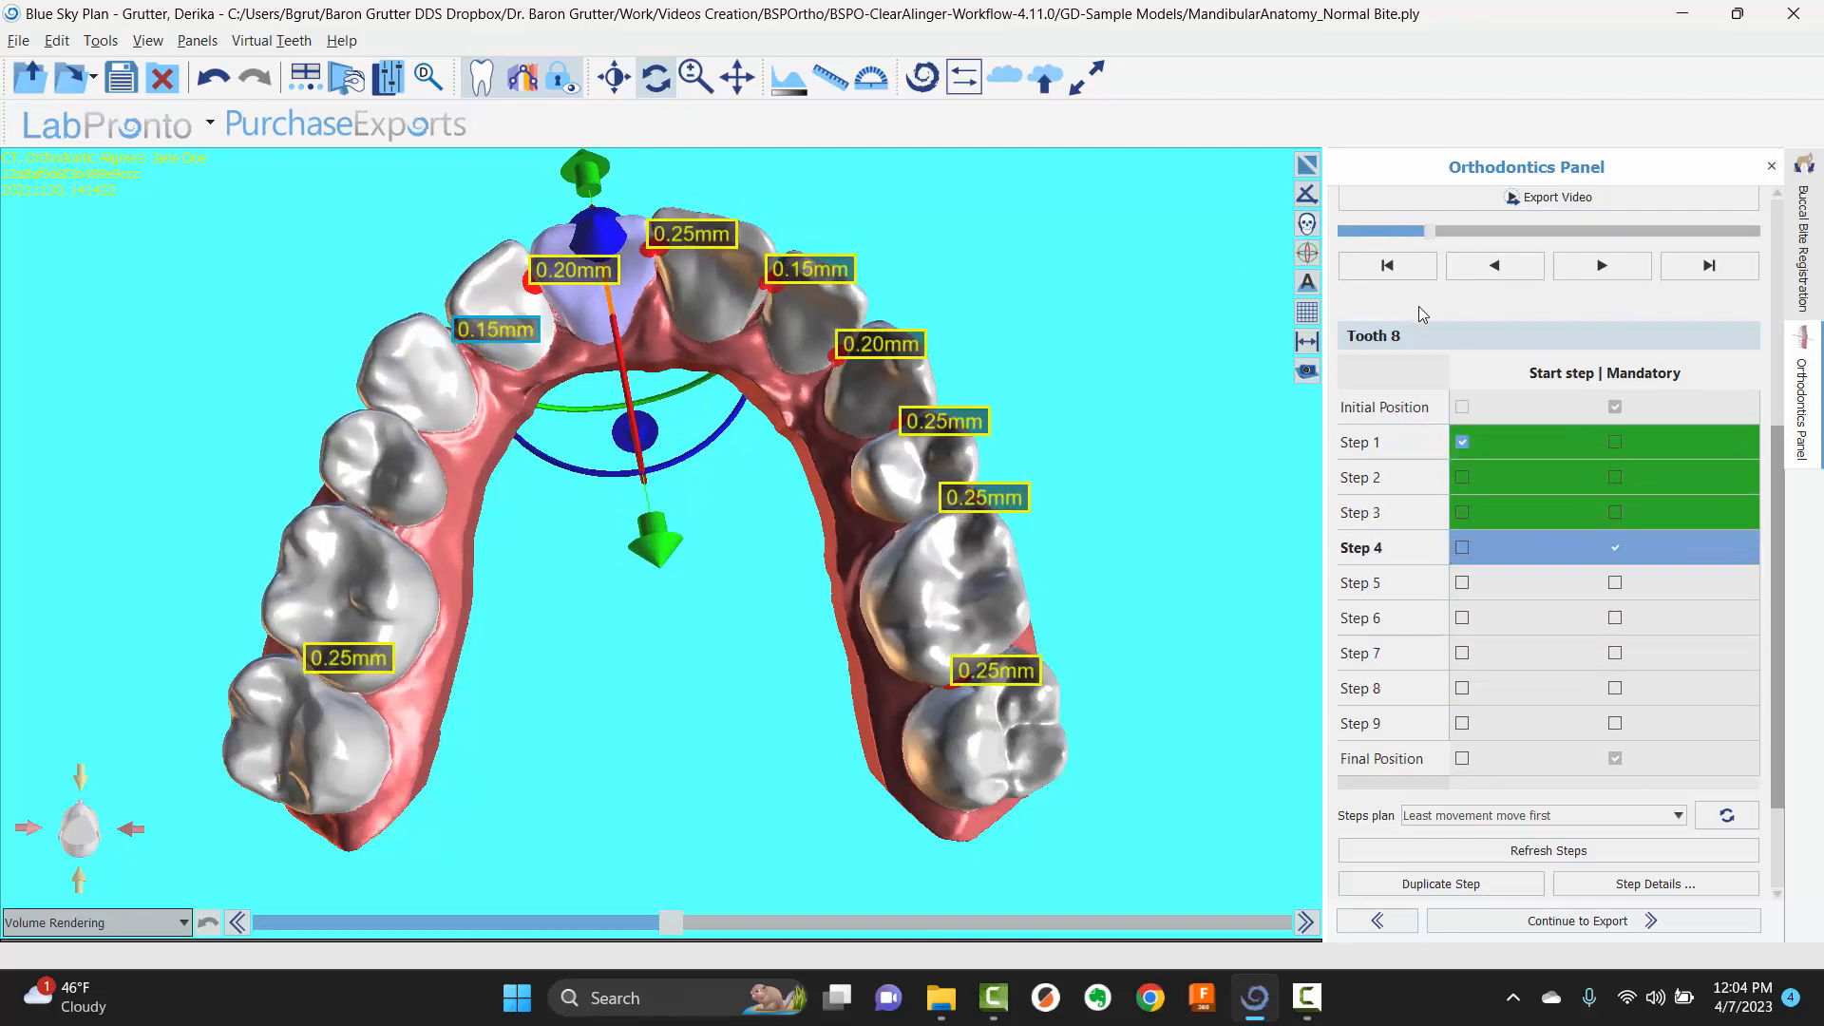
# - Adjust tooth 7 slightly at step 4 to remove its overlap with tooth 8, and refresh the steps
pyautogui.click(501, 296)
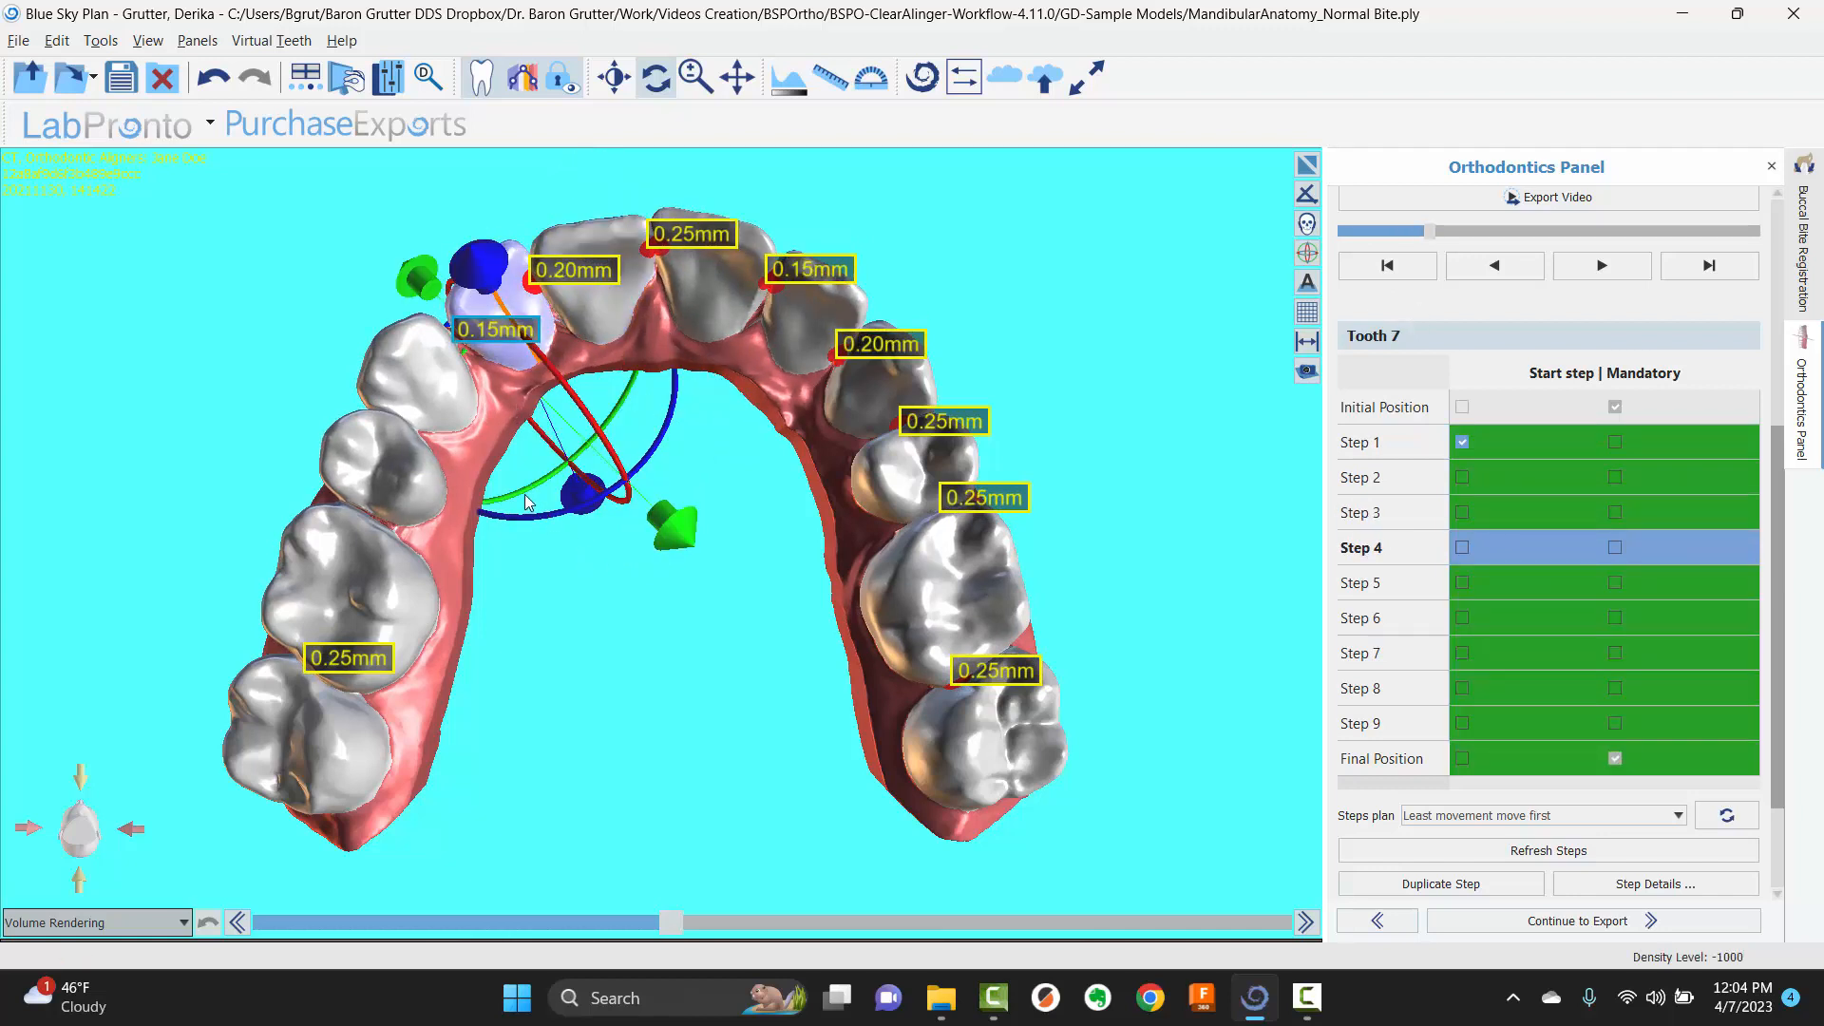
pyautogui.moveTo(530, 503); pyautogui.dragTo(531, 502)
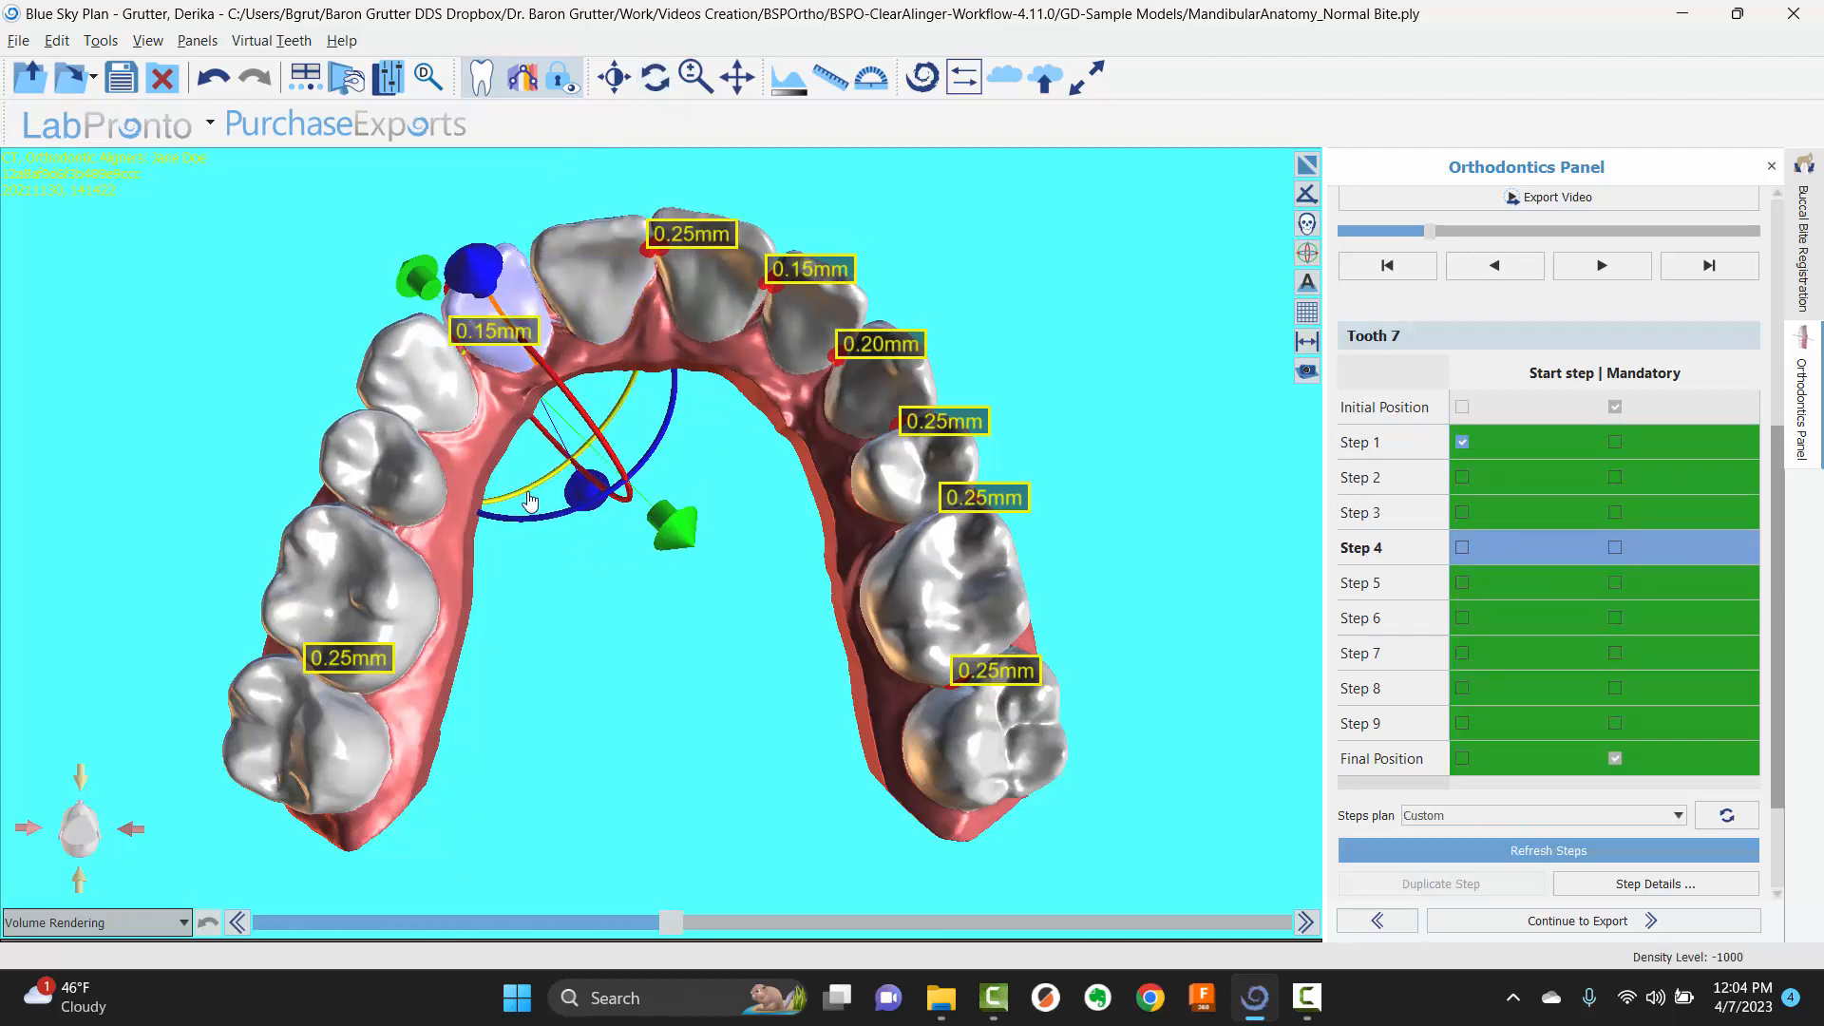
pyautogui.click(1501, 852)
# - Adjust tooth 10 at step 2 to reduce its overlaps with the neighbouring teeth, then refresh the steps and preview them up to step 7
pyautogui.moveTo(1425, 231); pyautogui.dragTo(1385, 249)
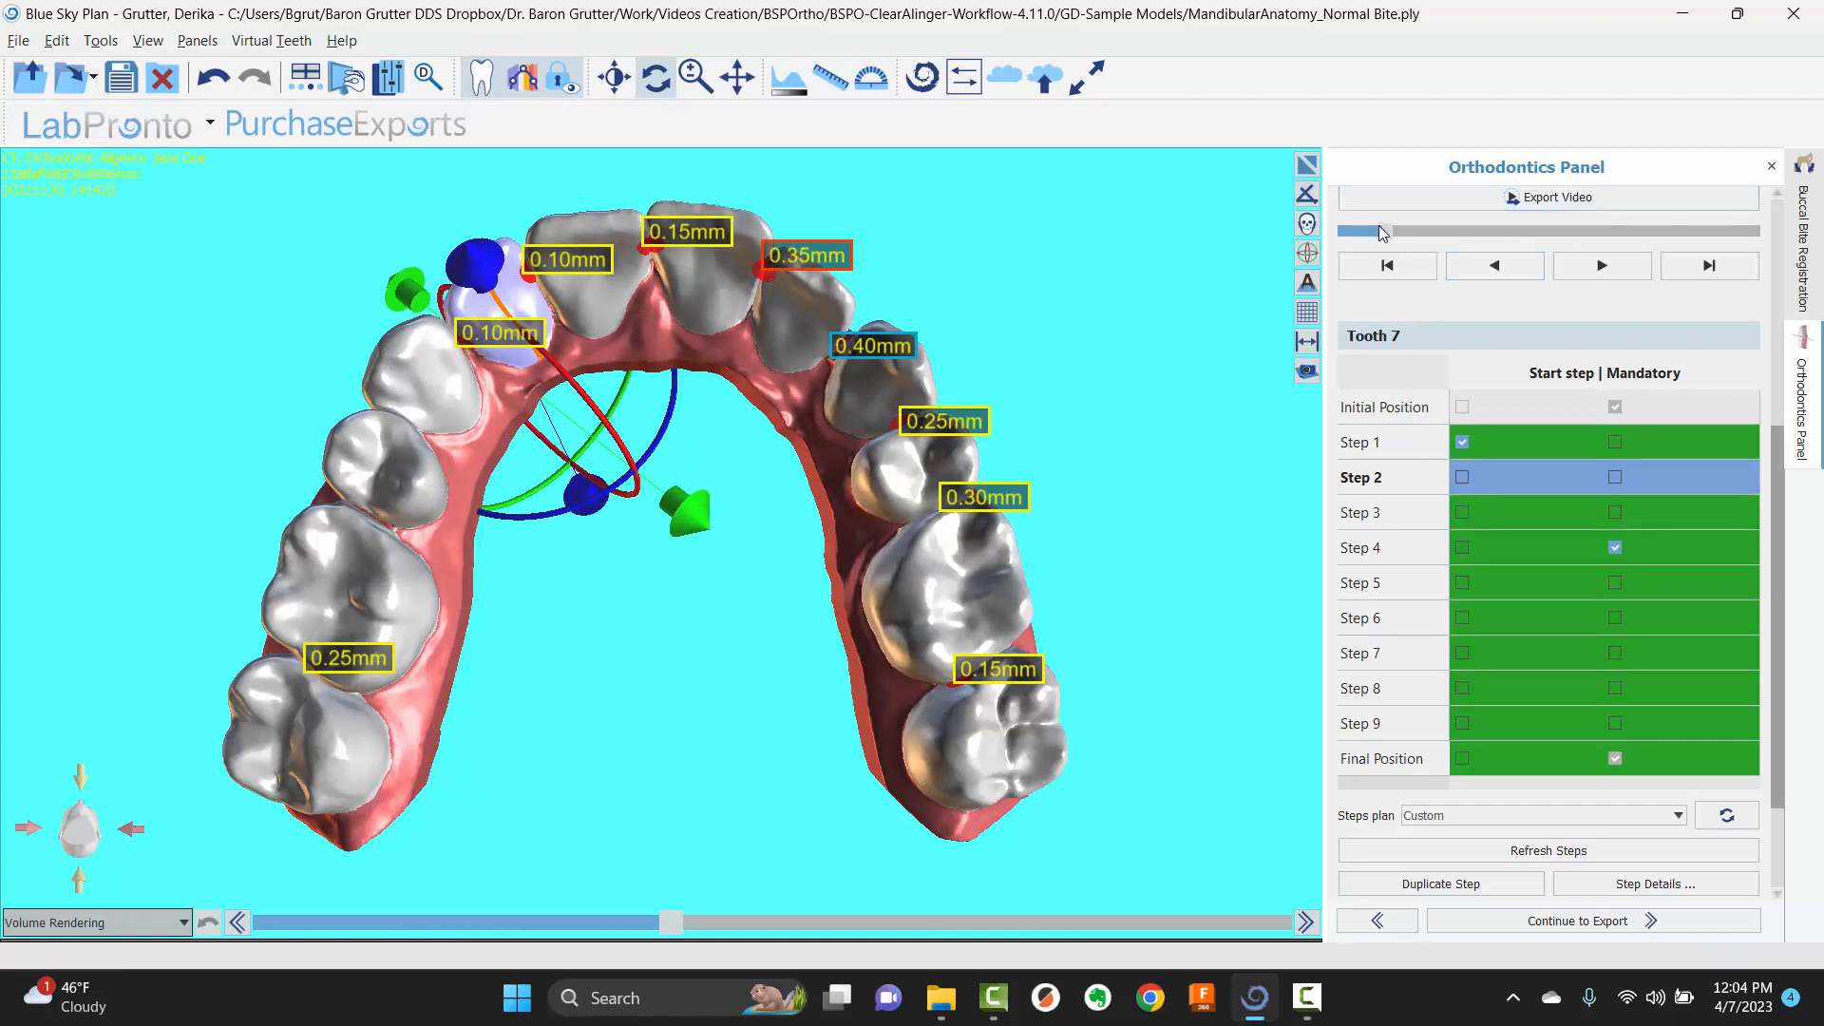
pyautogui.moveTo(1387, 234)
pyautogui.mouseDown()
pyautogui.moveTo(1784, 255)
pyautogui.moveTo(1390, 243)
pyautogui.mouseUp()
pyautogui.click(823, 294)
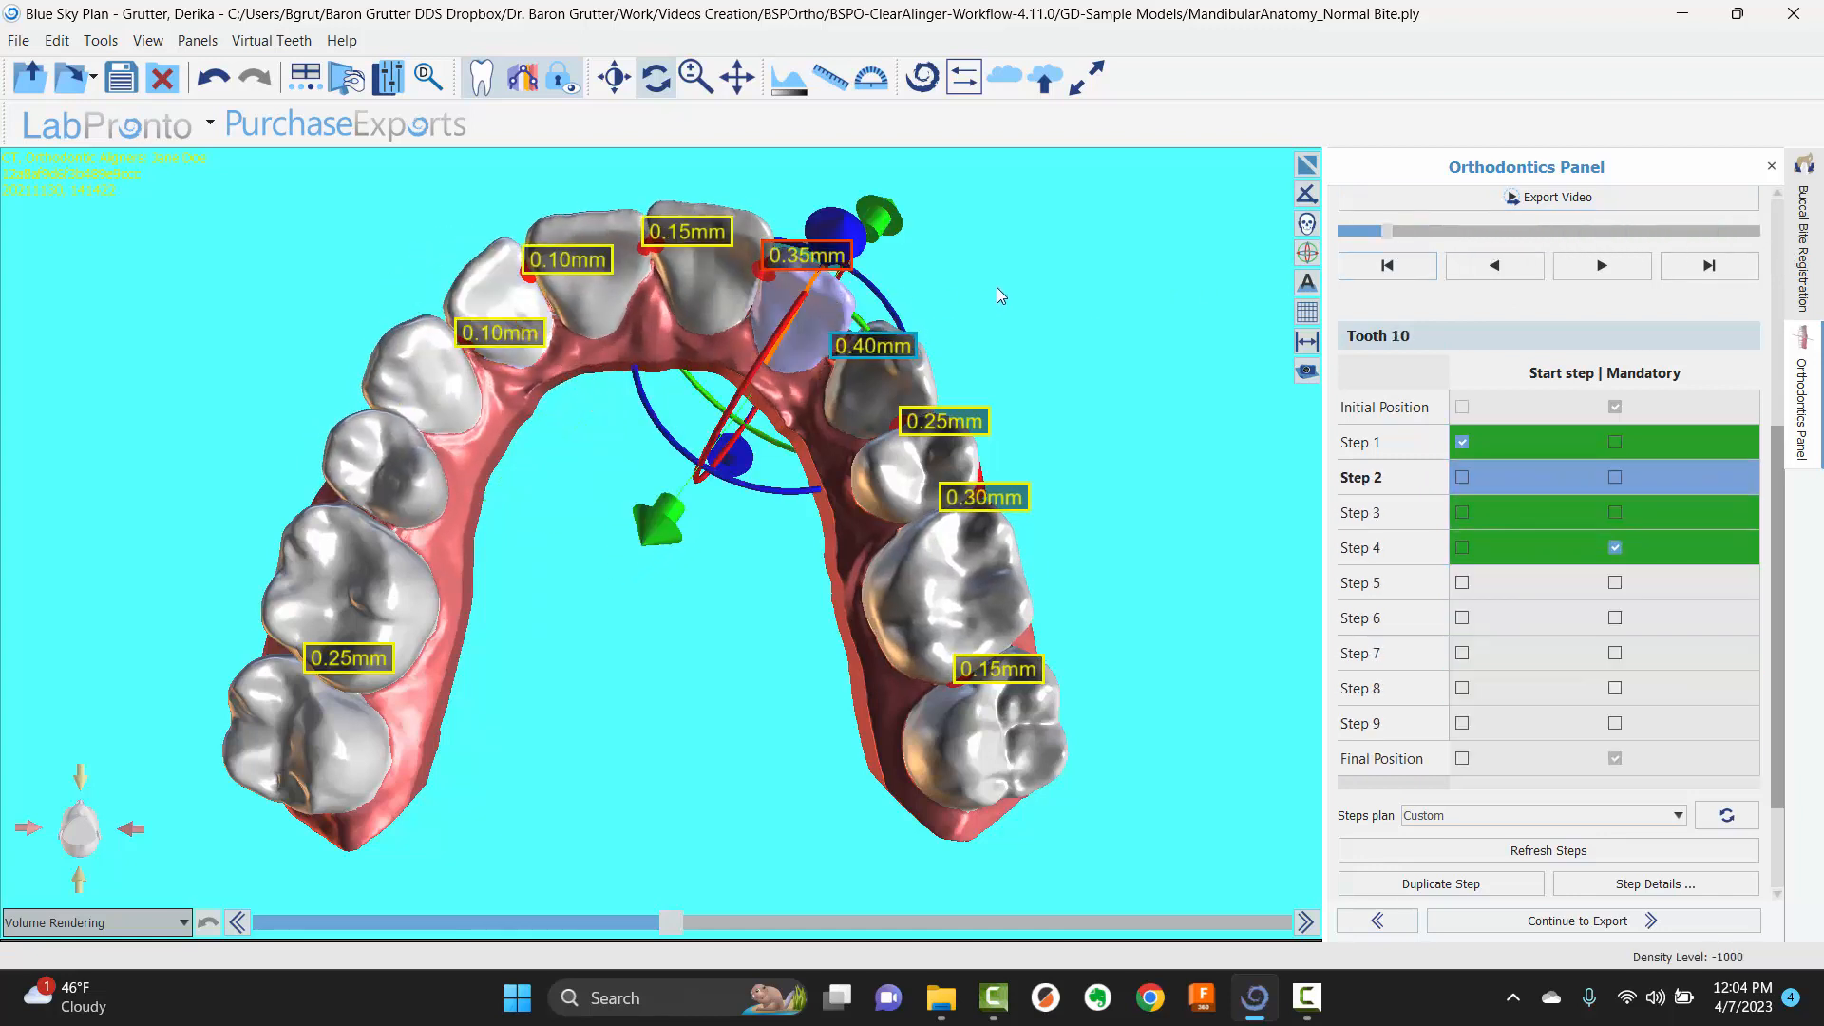
pyautogui.moveTo(996, 288); pyautogui.dragTo(1073, 184)
pyautogui.moveTo(833, 317); pyautogui.dragTo(843, 325)
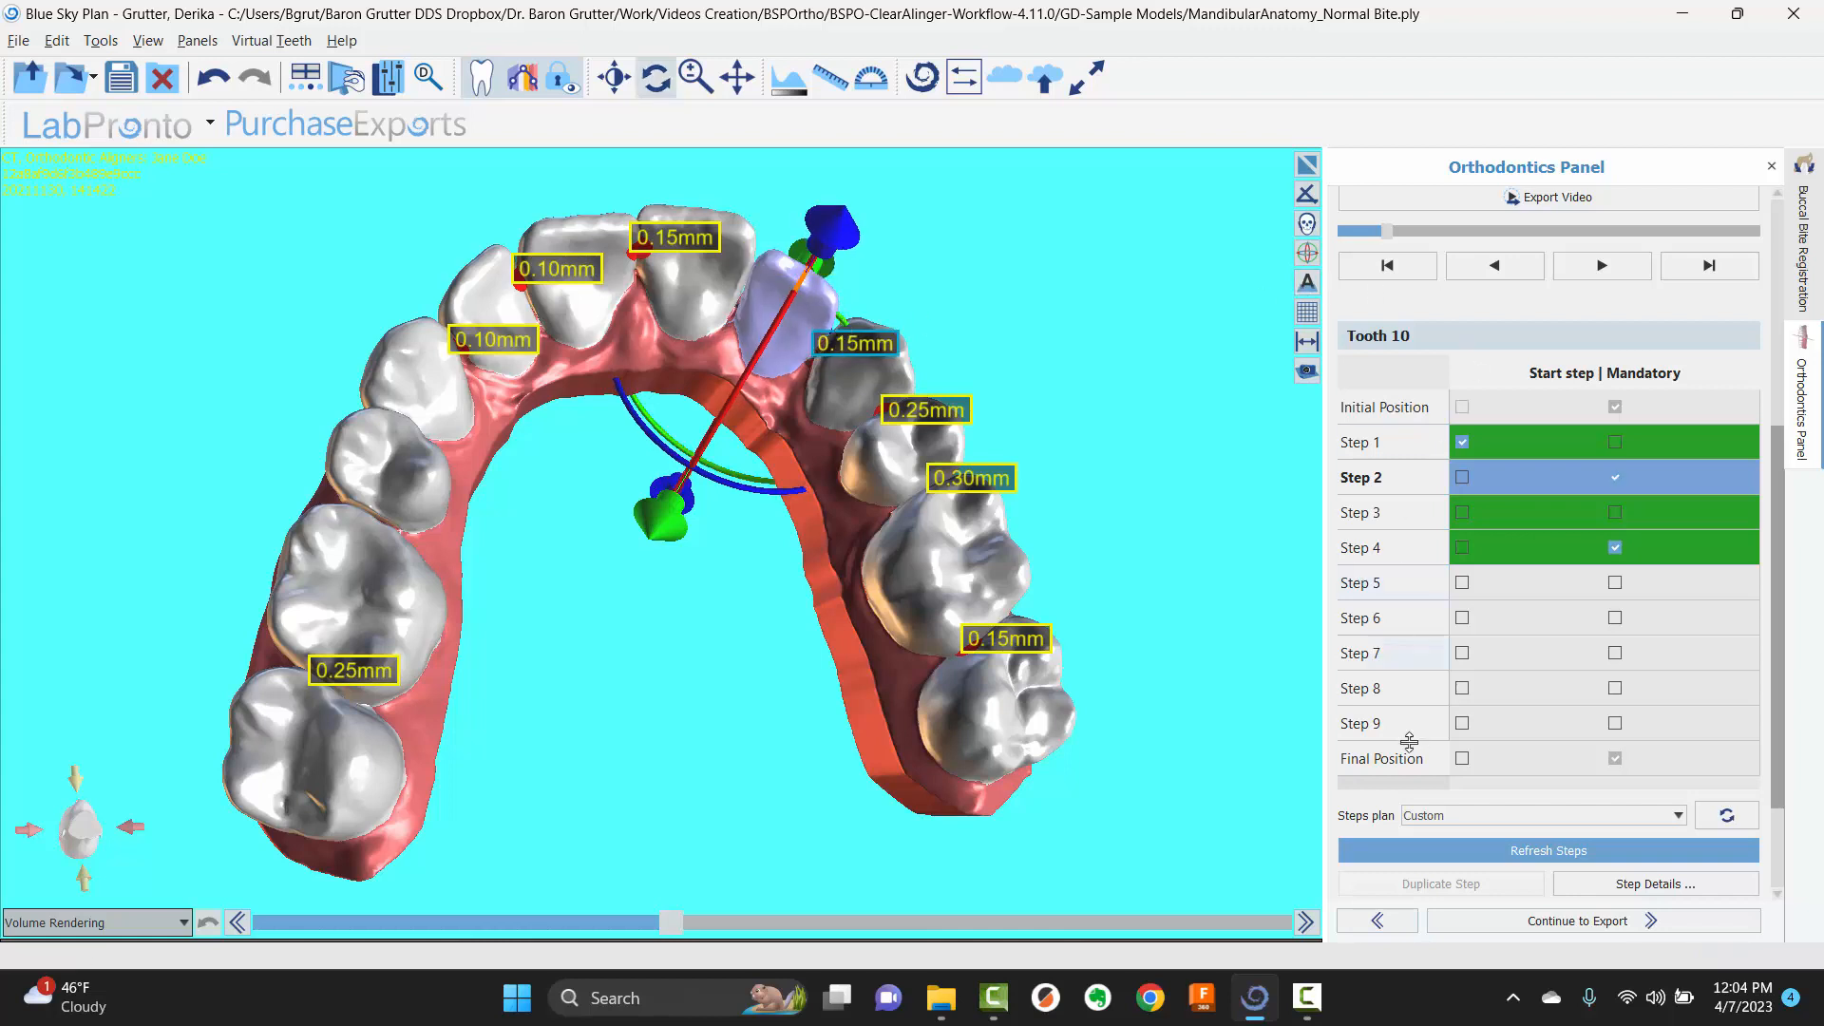
pyautogui.click(1451, 851)
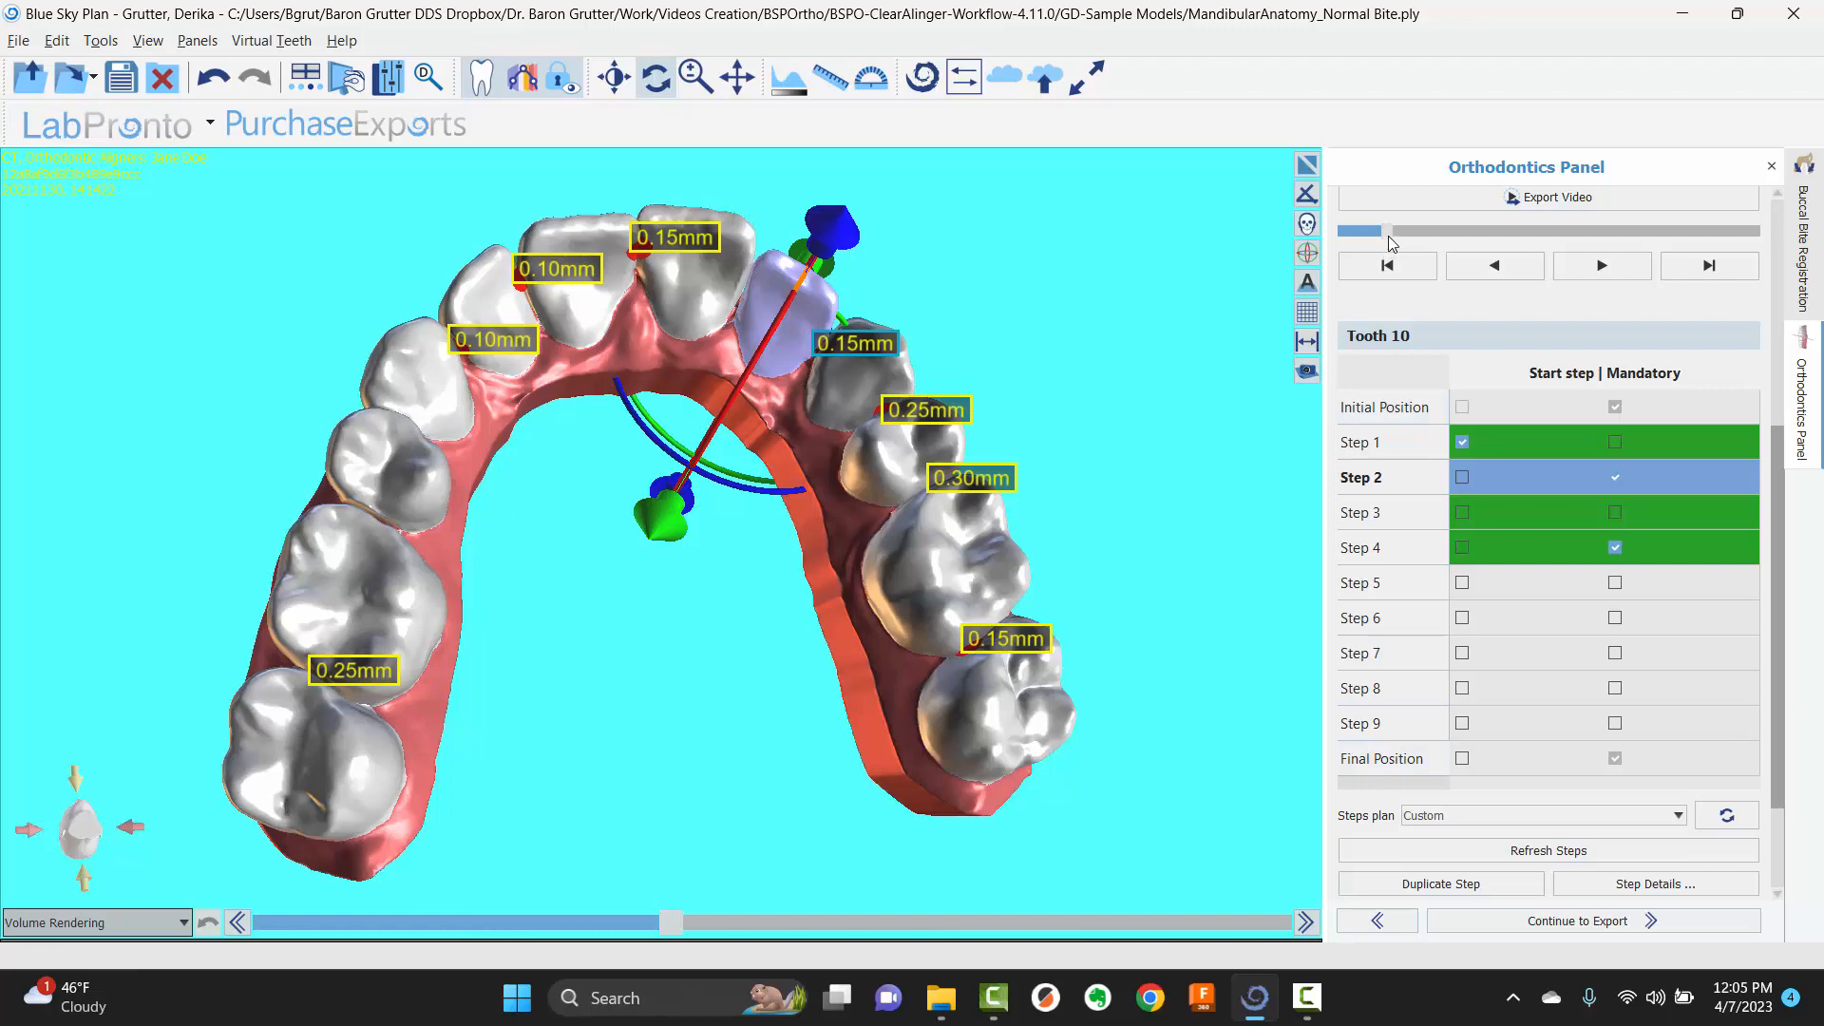
pyautogui.moveTo(1390, 243); pyautogui.dragTo(1497, 282)
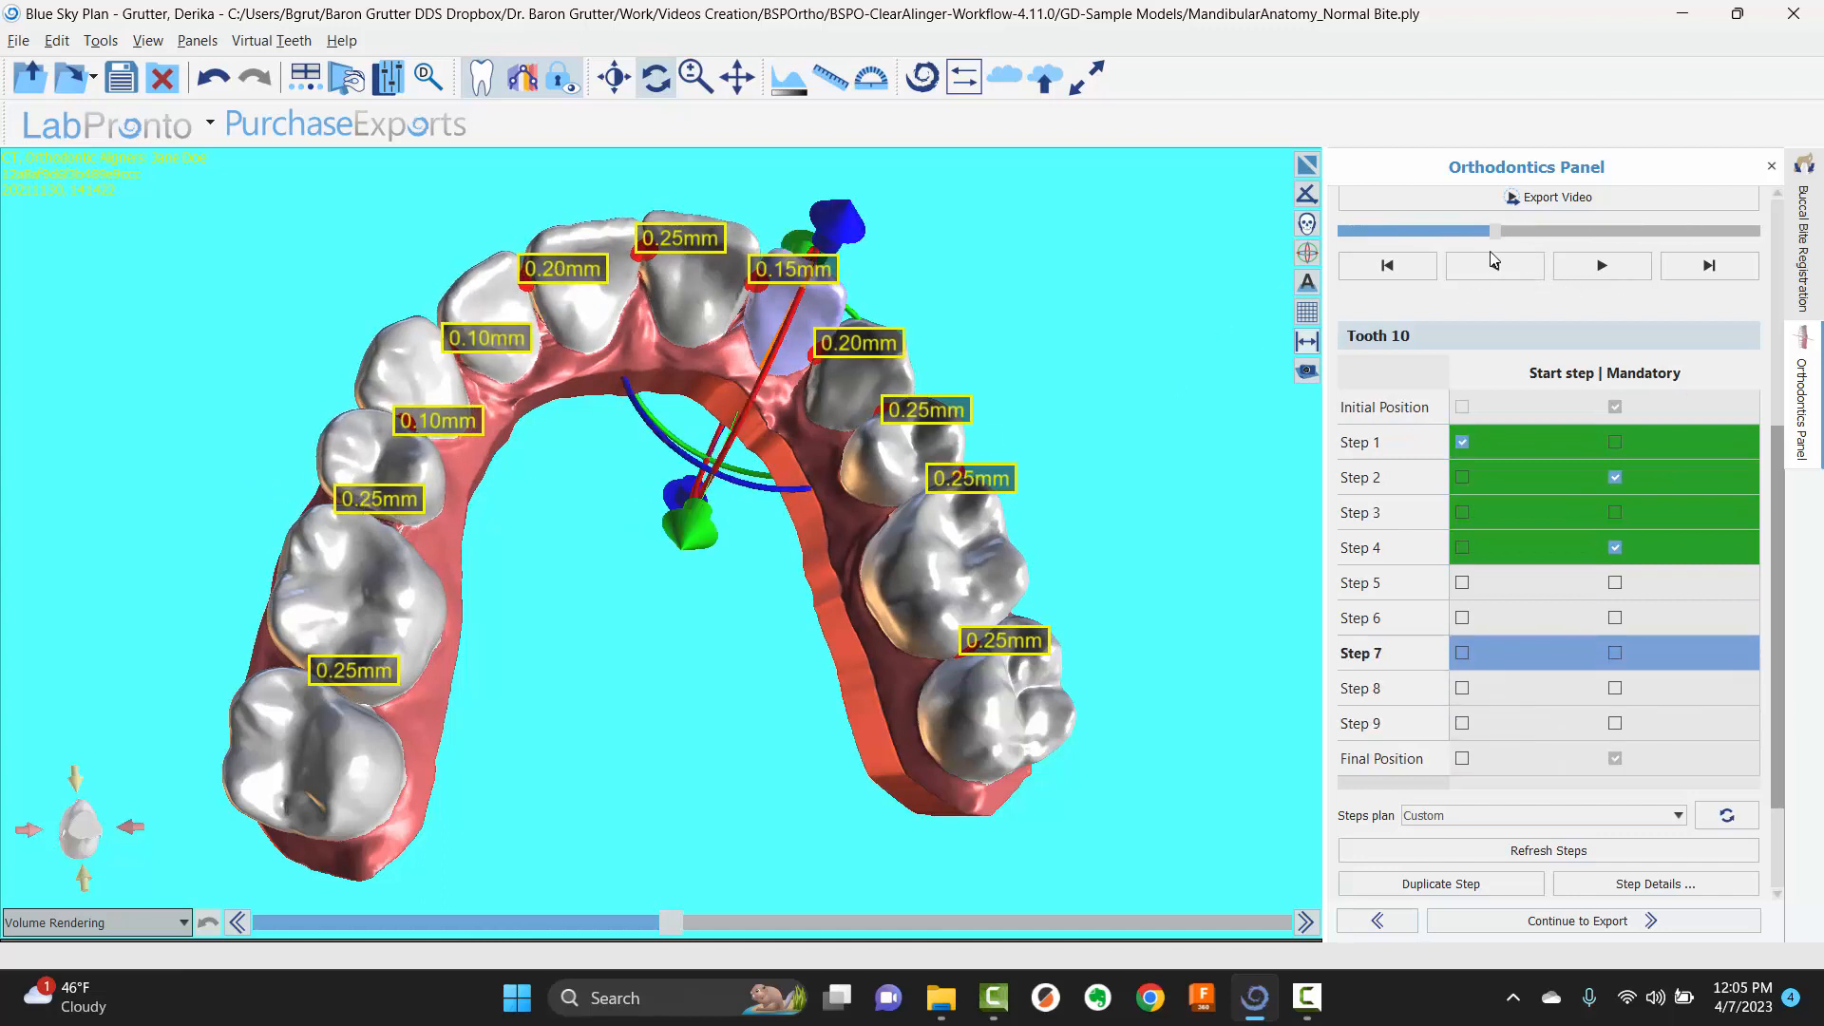
# - Rotate tooth 5 slightly at step 8 to reduce its overlap with the molar behind it, and refresh the steps
pyautogui.moveTo(1497, 234)
pyautogui.mouseDown()
pyautogui.moveTo(1560, 232)
pyautogui.moveTo(1474, 243)
pyautogui.moveTo(1753, 252)
pyautogui.moveTo(1474, 248)
pyautogui.moveTo(1541, 248)
pyautogui.moveTo(1519, 248)
pyautogui.mouseUp()
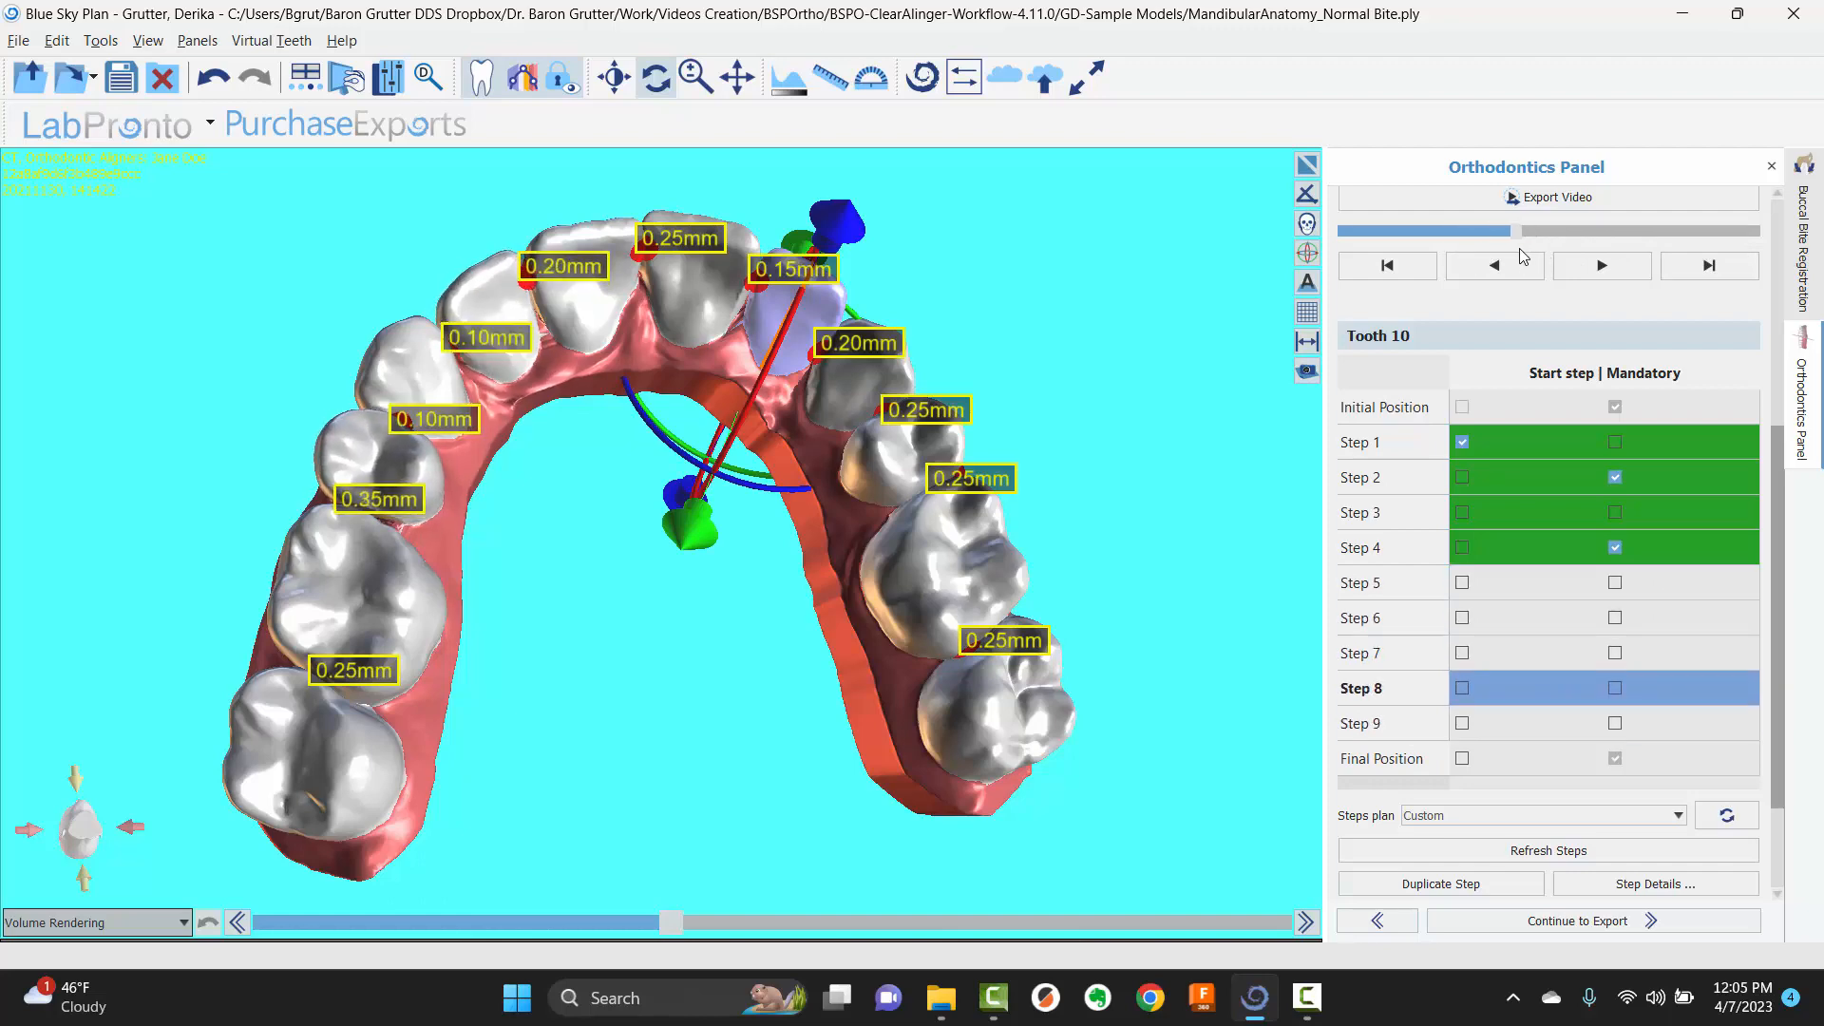
pyautogui.moveTo(483, 585); pyautogui.dragTo(339, 468)
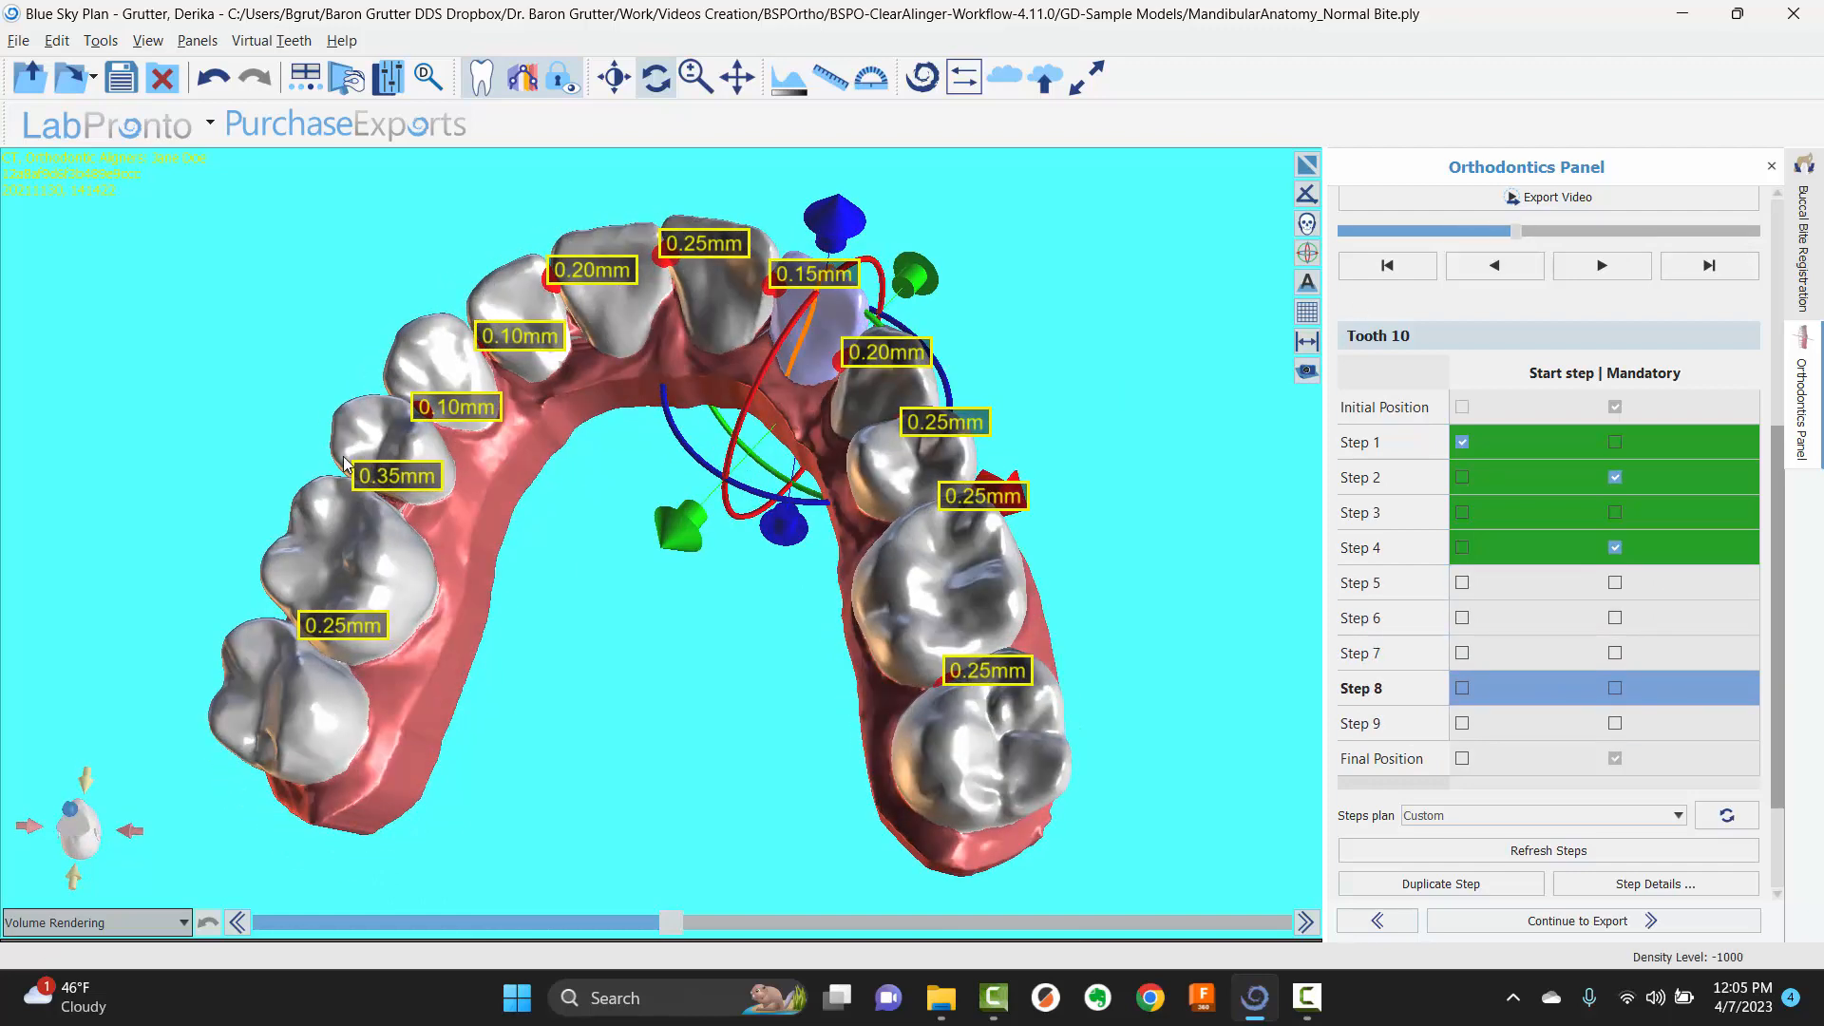
pyautogui.click(340, 458)
pyautogui.moveTo(594, 660); pyautogui.dragTo(562, 654)
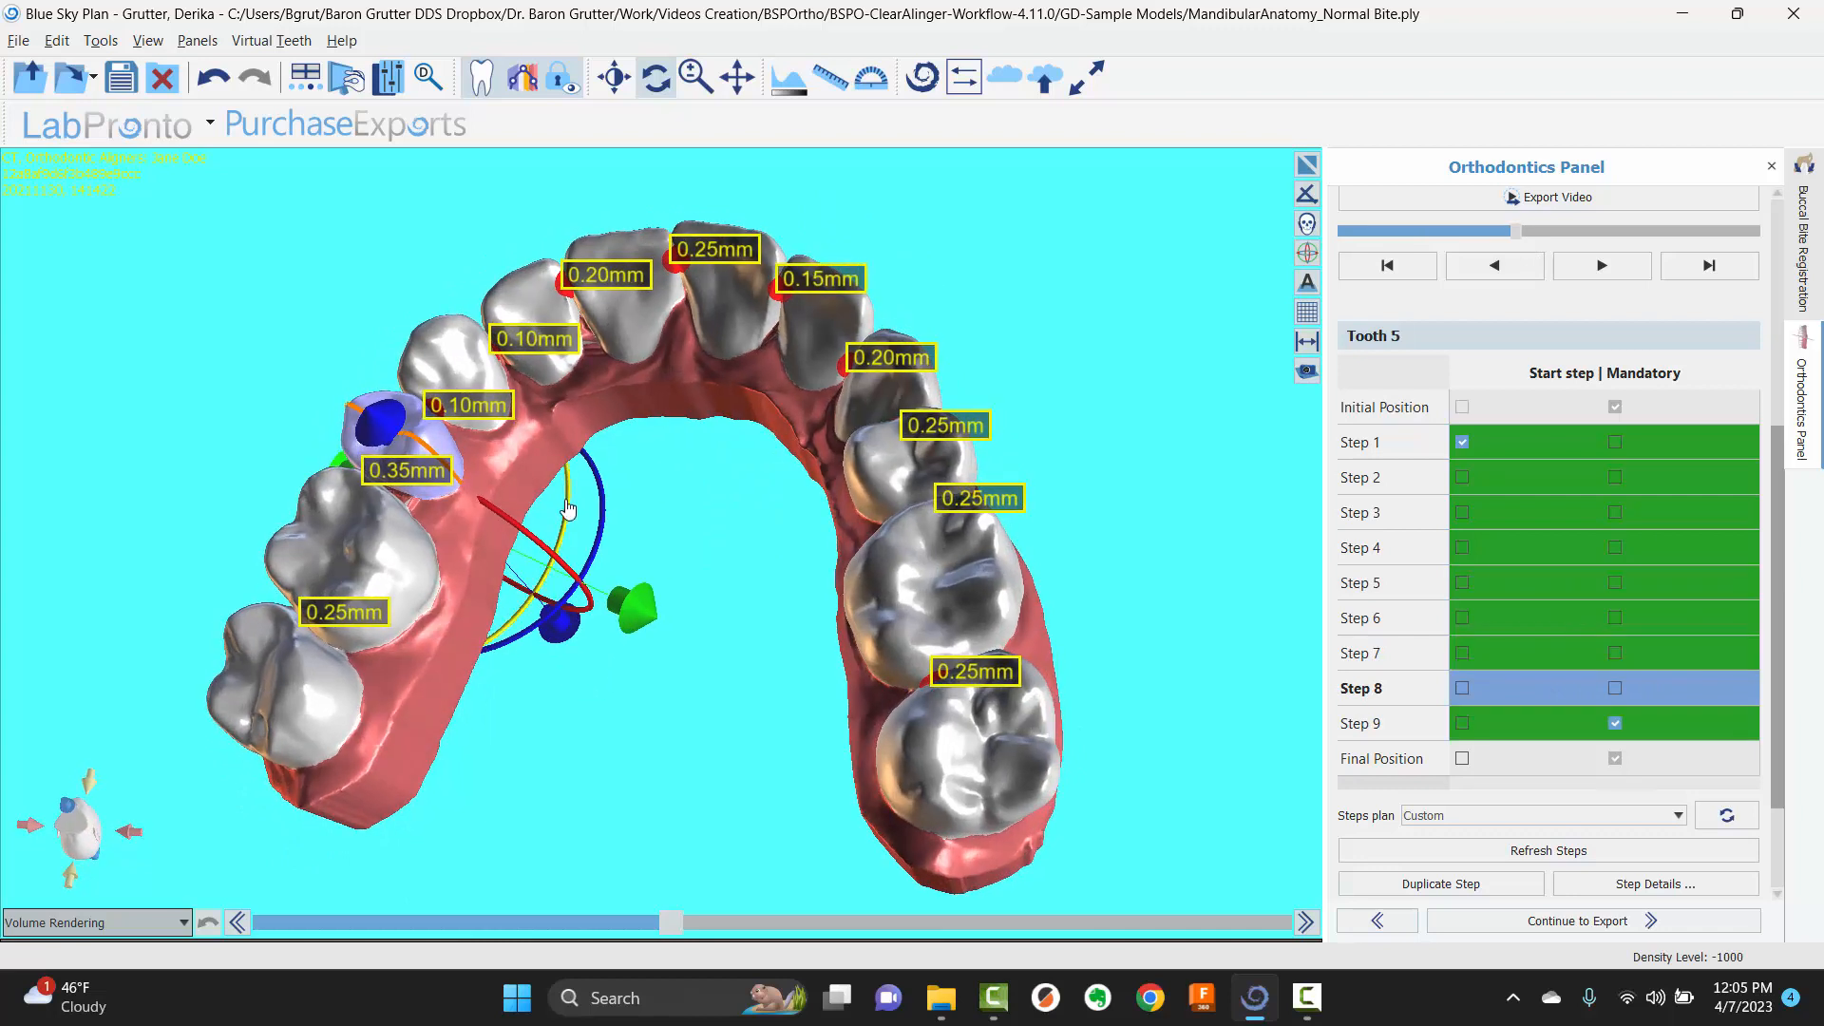
pyautogui.moveTo(569, 504); pyautogui.dragTo(567, 501)
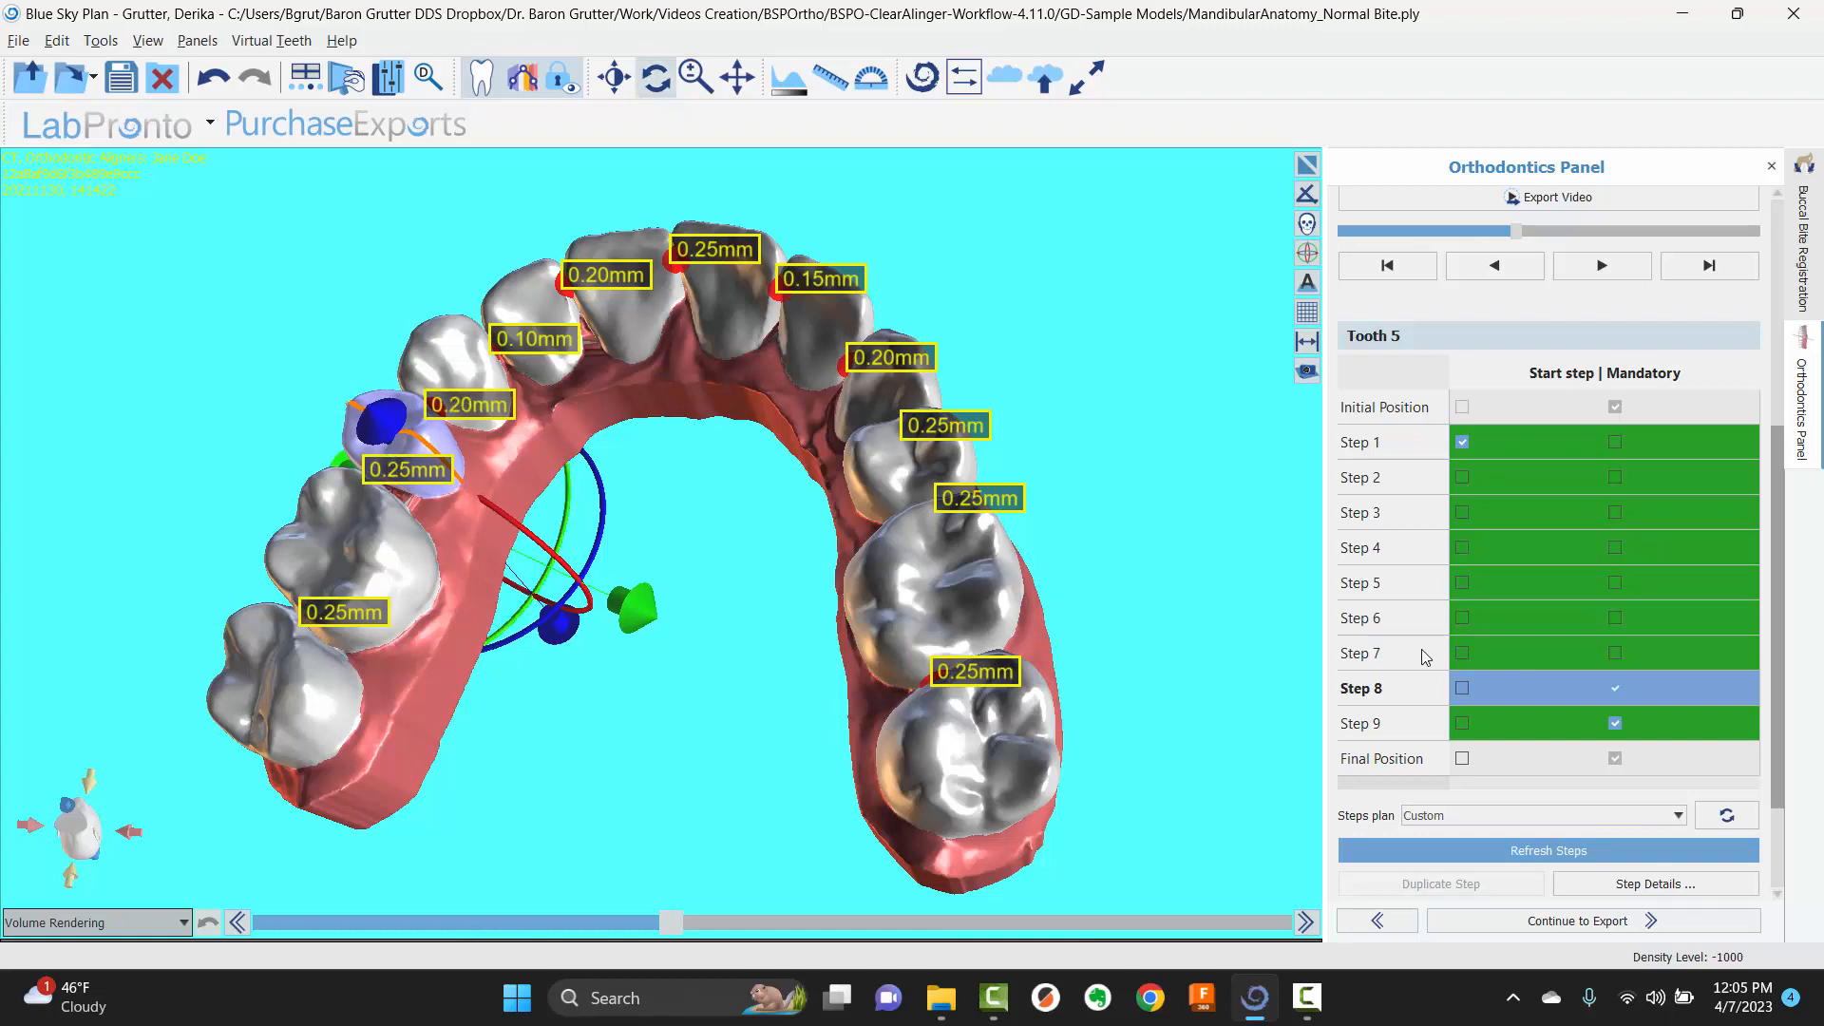
pyautogui.click(1530, 855)
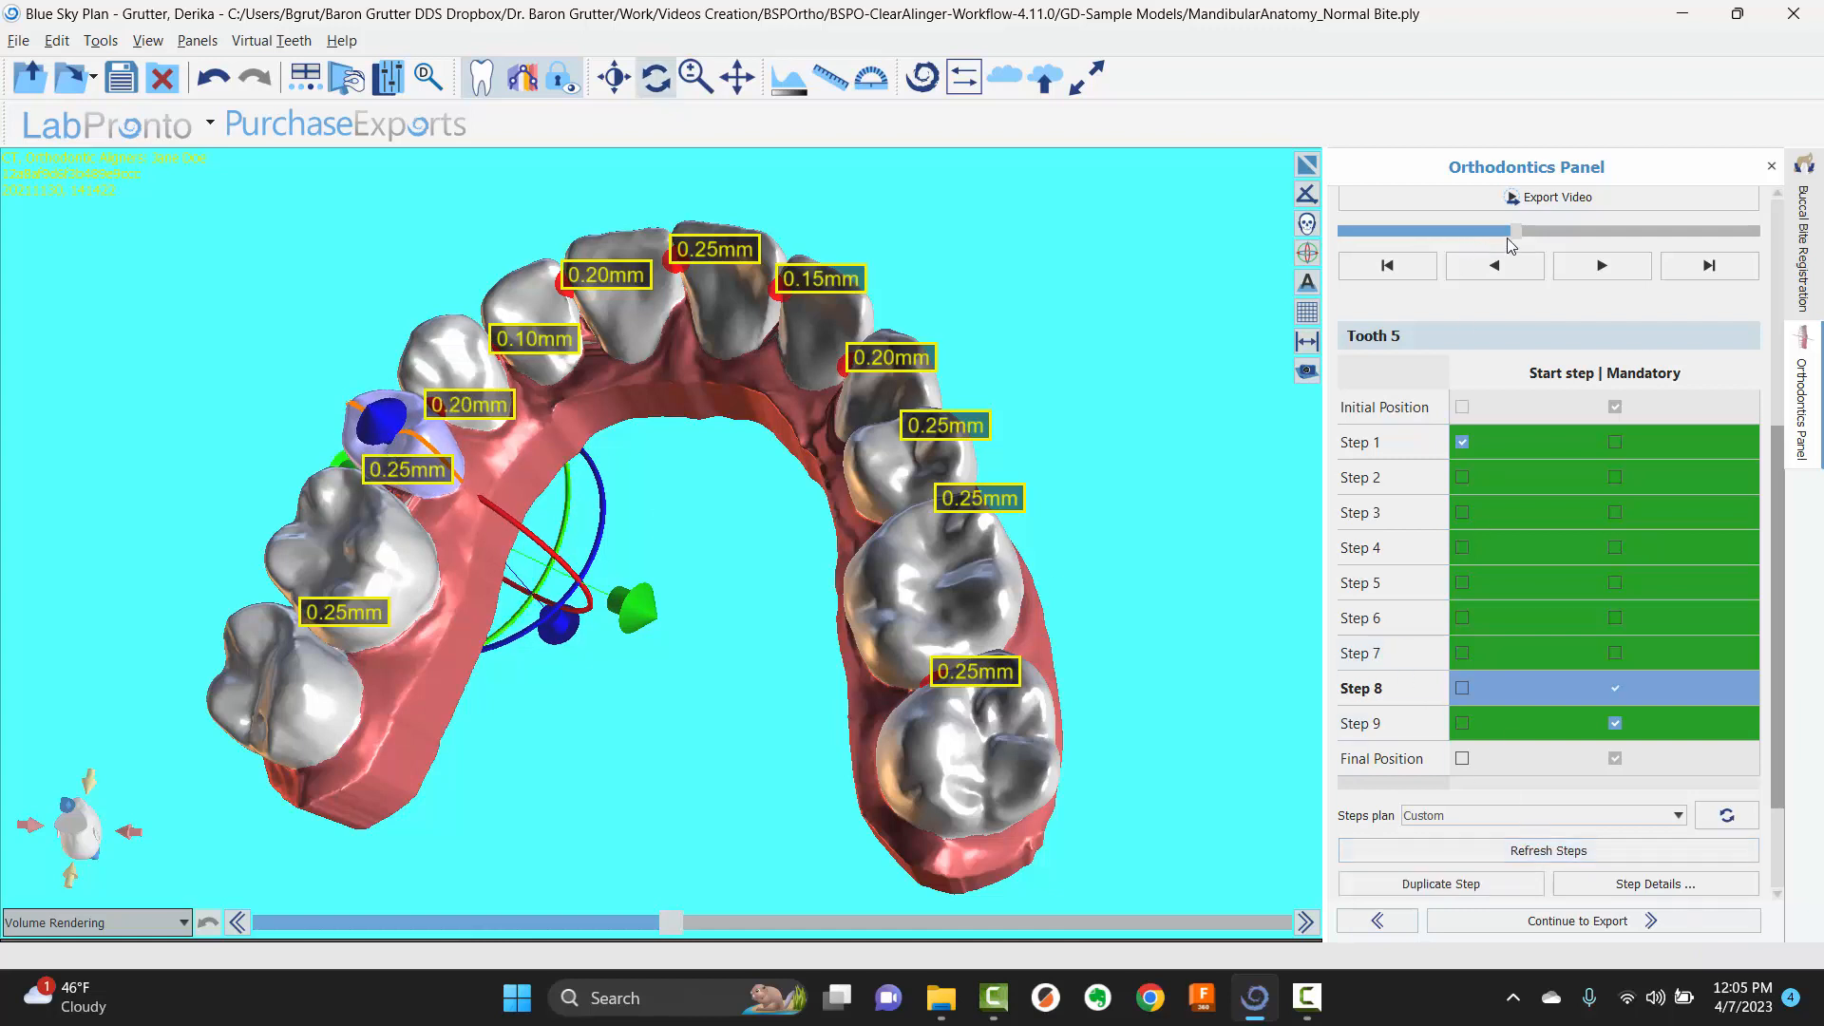
# - Preview the upper arch movement through to the final position and examine the front teeth from several angles
pyautogui.moveTo(1512, 231); pyautogui.dragTo(1822, 249)
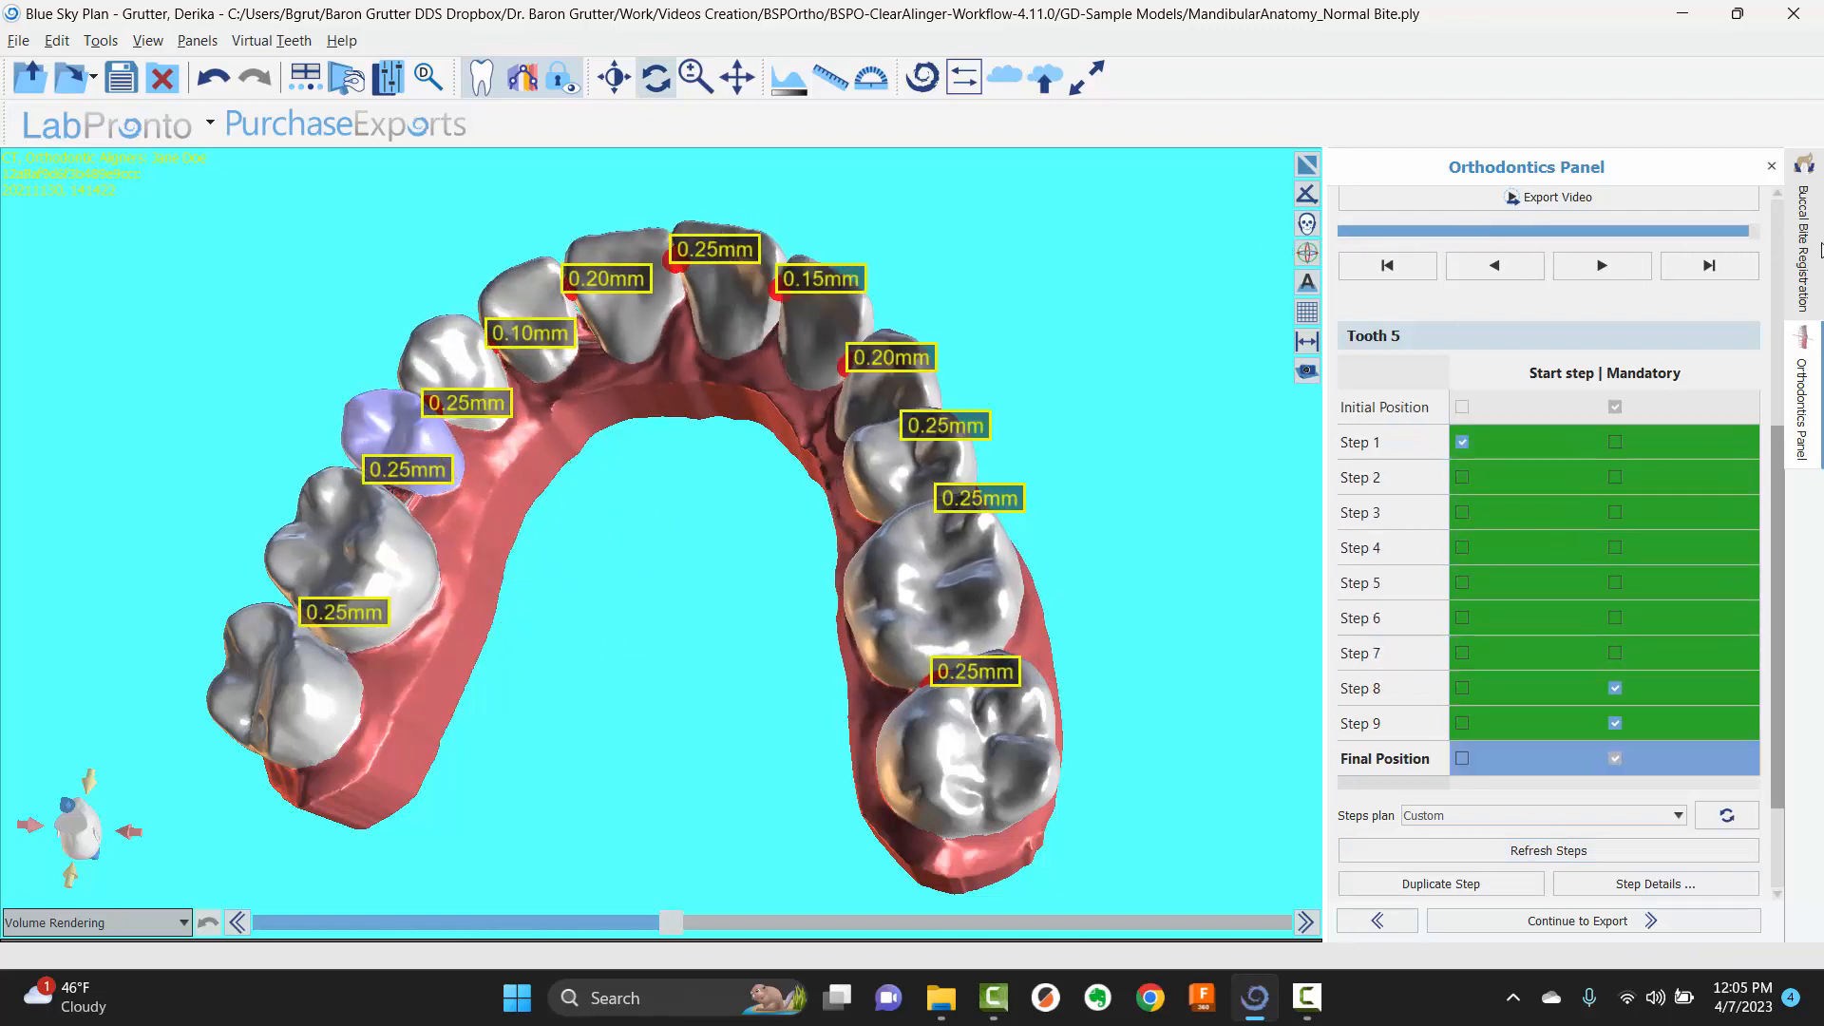
pyautogui.moveTo(228, 239); pyautogui.dragTo(627, 456)
pyautogui.scroll(3, 1502, 286)
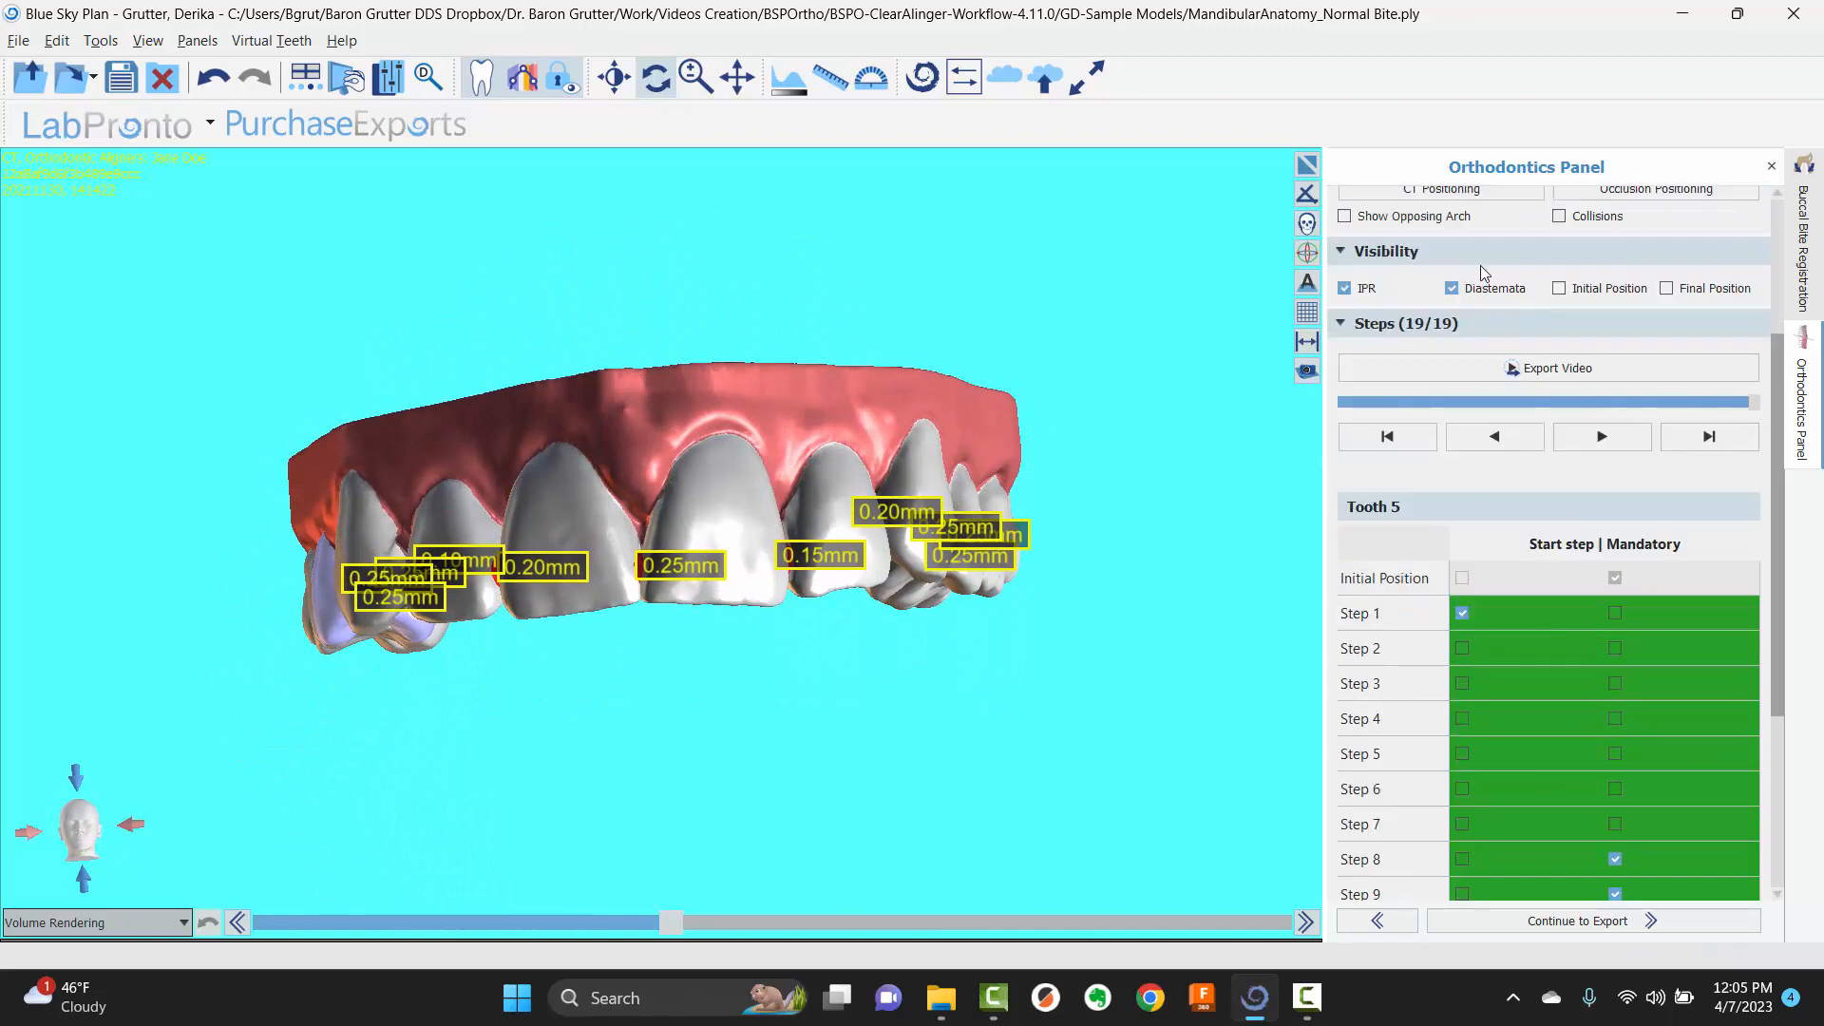
pyautogui.scroll(3, 1482, 271)
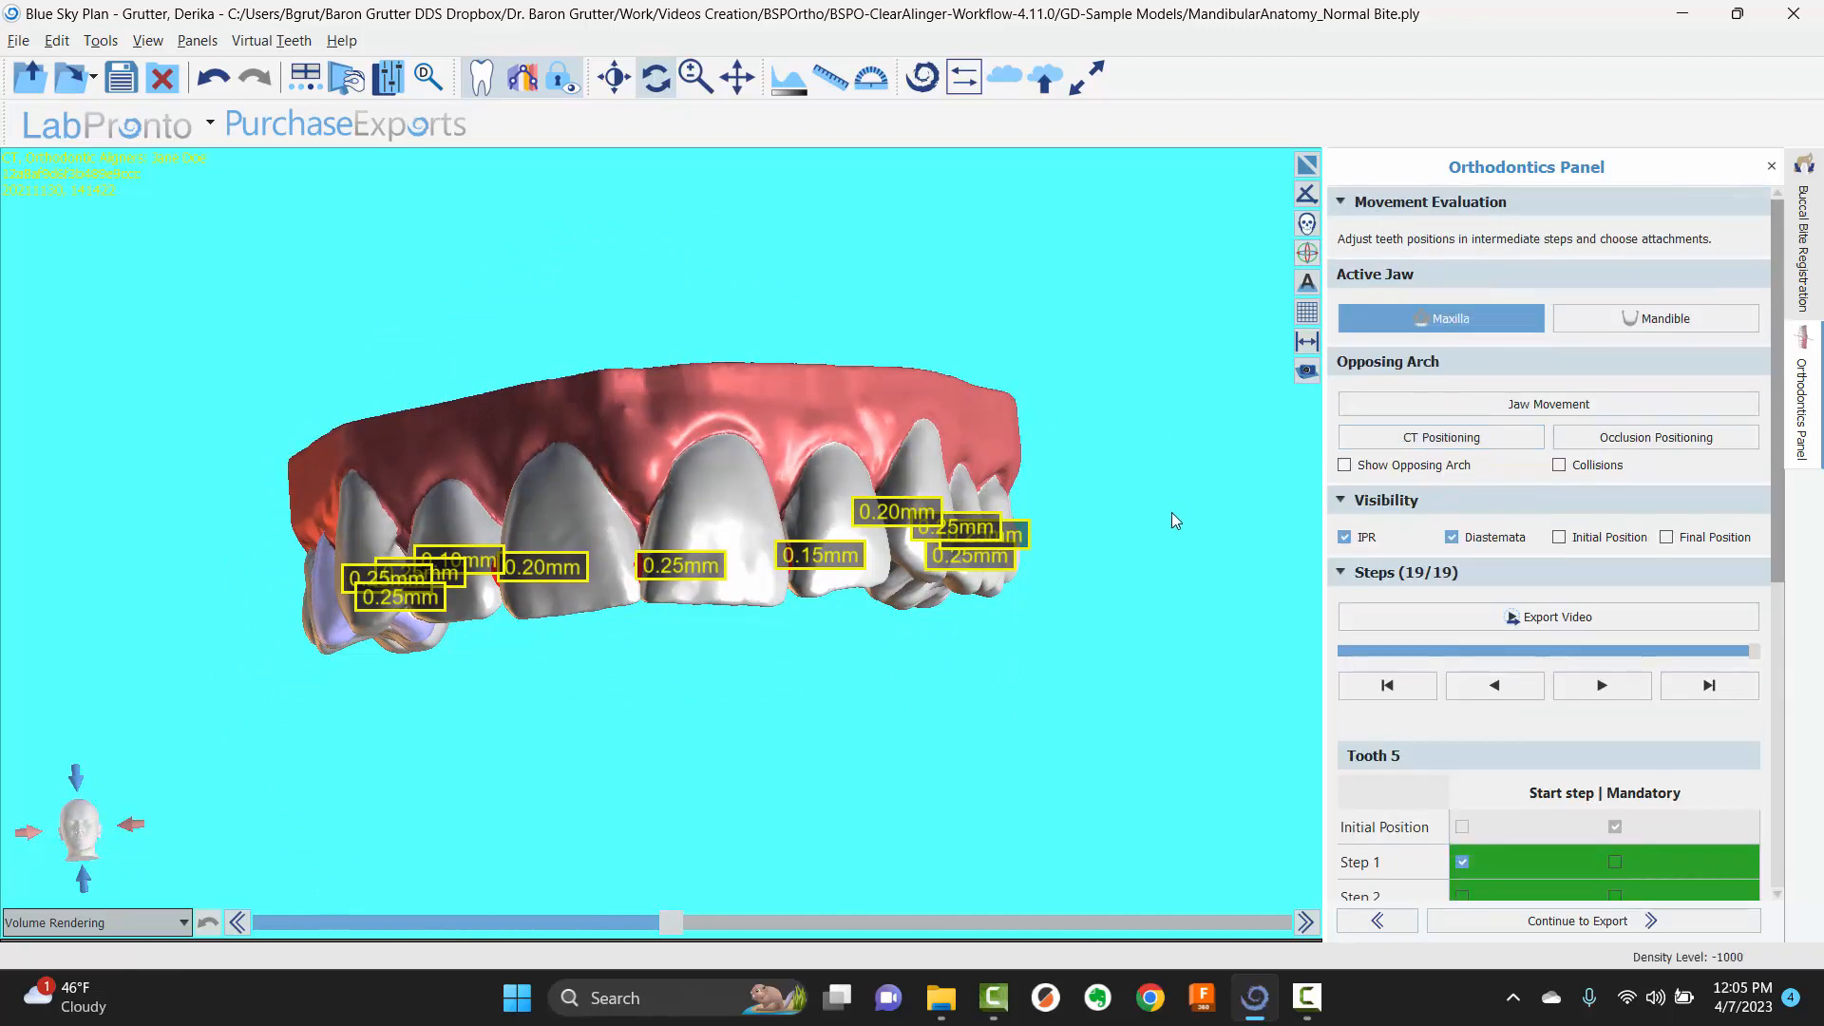
pyautogui.moveTo(1175, 521); pyautogui.dragTo(521, 708)
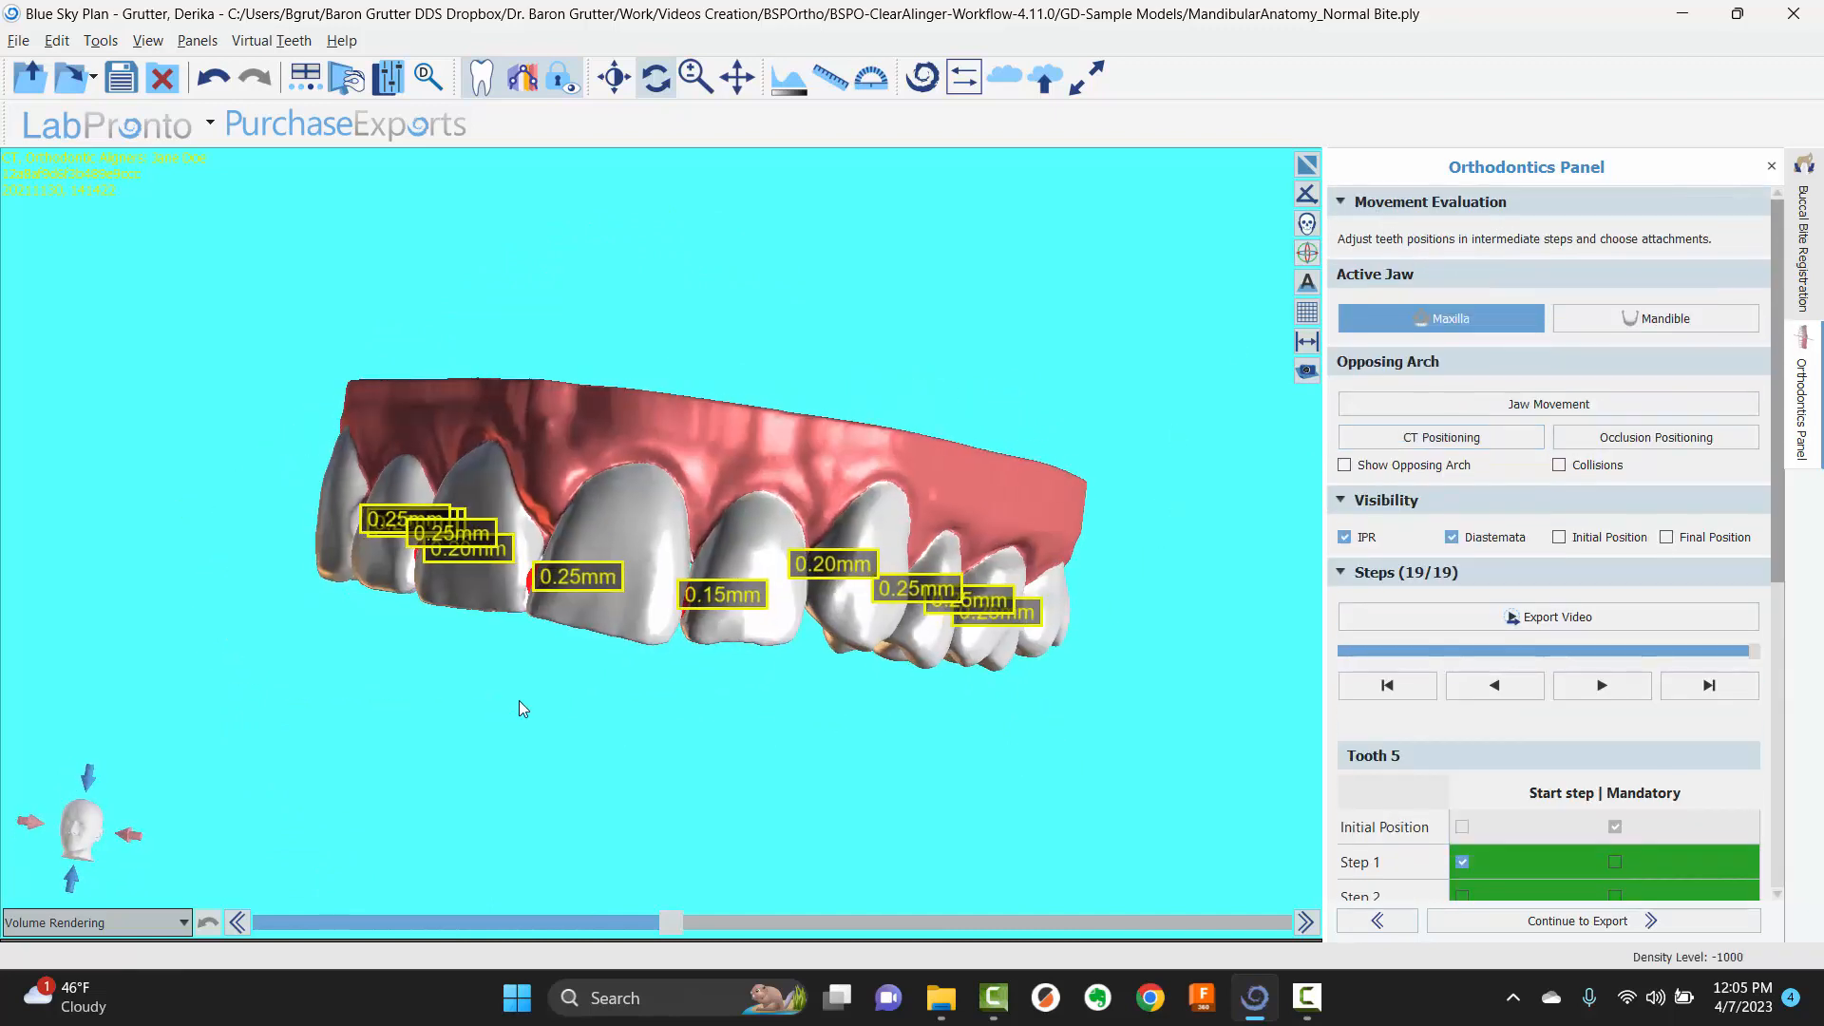
pyautogui.scroll(-4, 1393, 591)
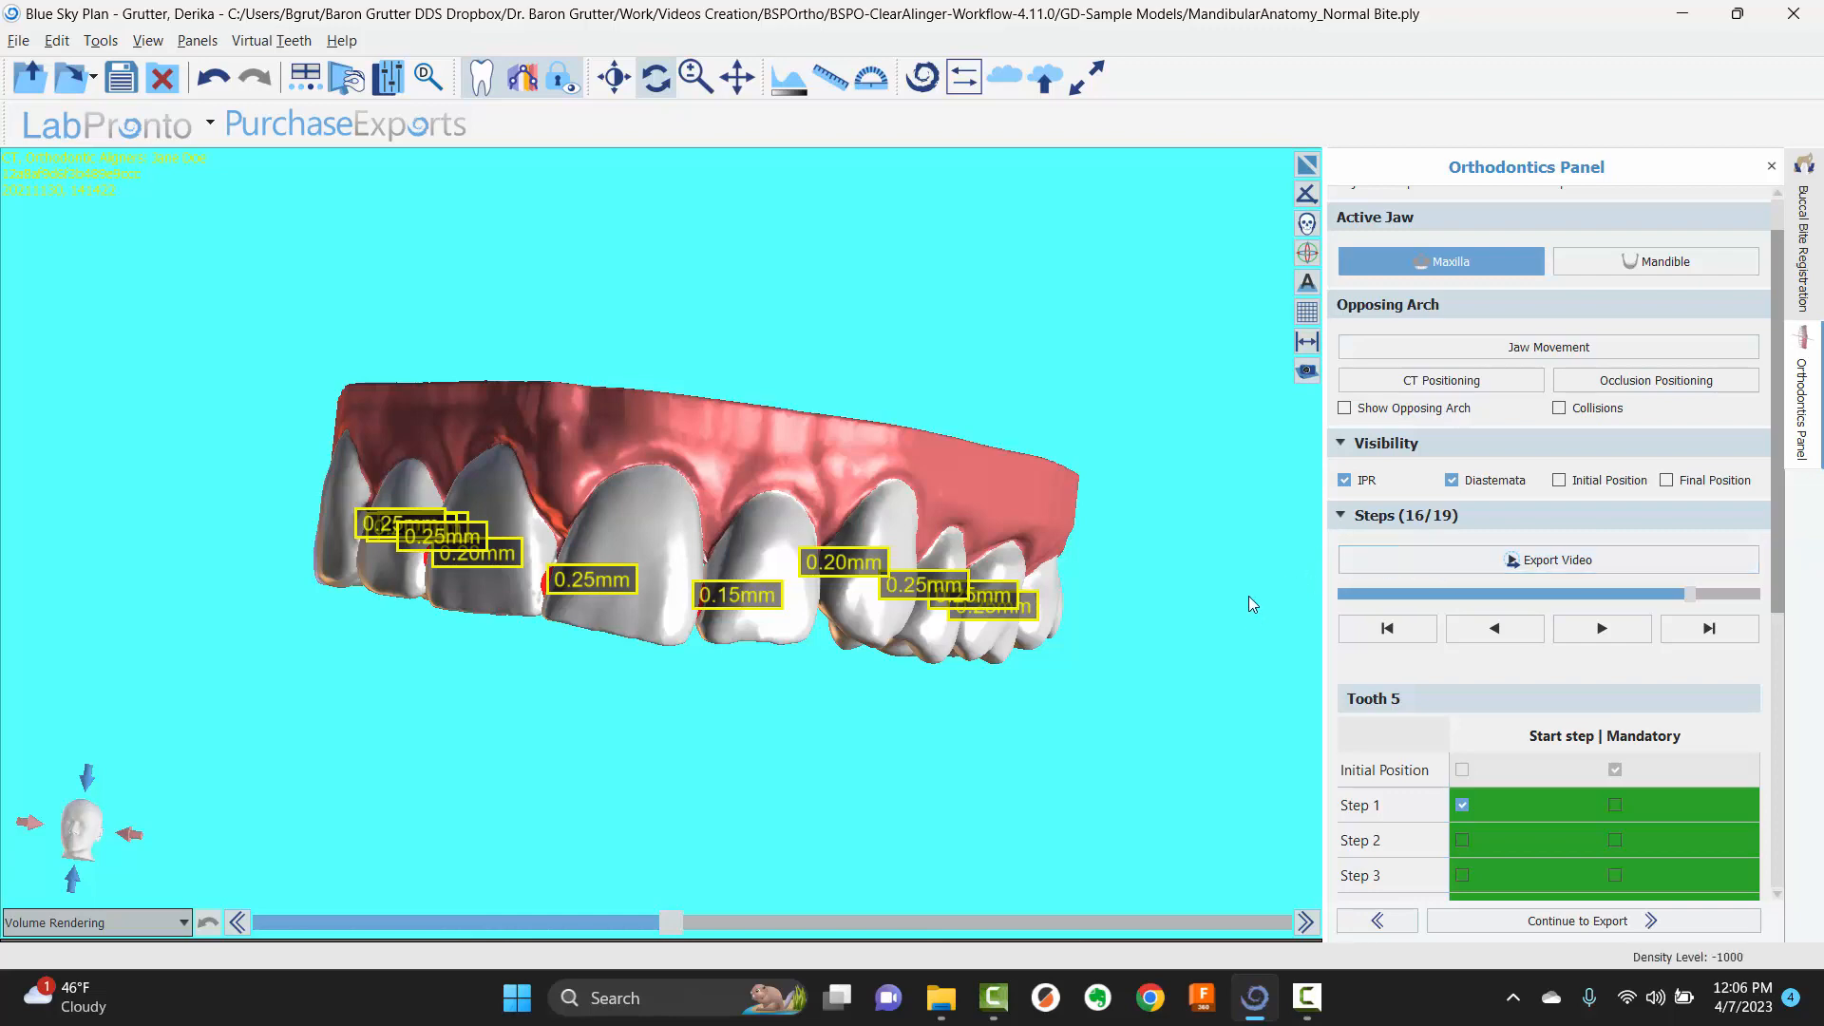
pyautogui.moveTo(1248, 596); pyautogui.dragTo(1217, 656)
# - Show step 5, enable Add Buttons with Export Models Only, and continue to the attachment positioning stage
pyautogui.scroll(-9, 1611, 718)
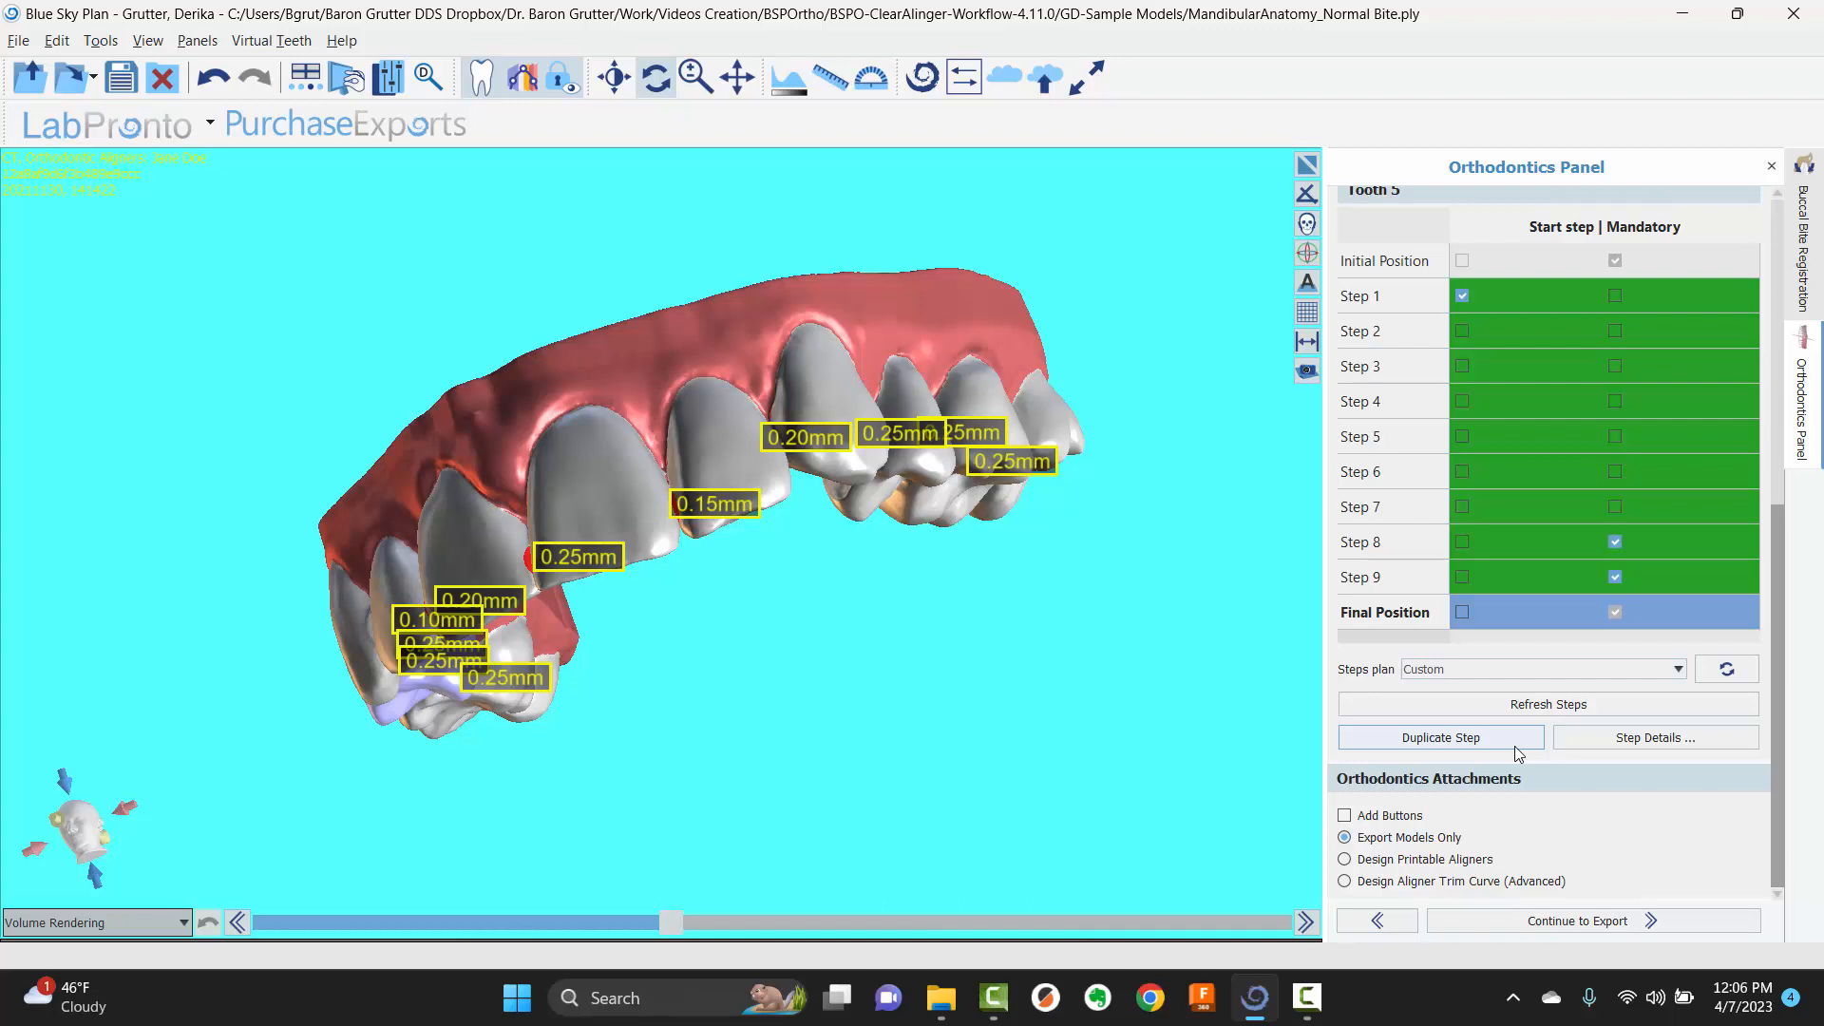
pyautogui.click(1407, 441)
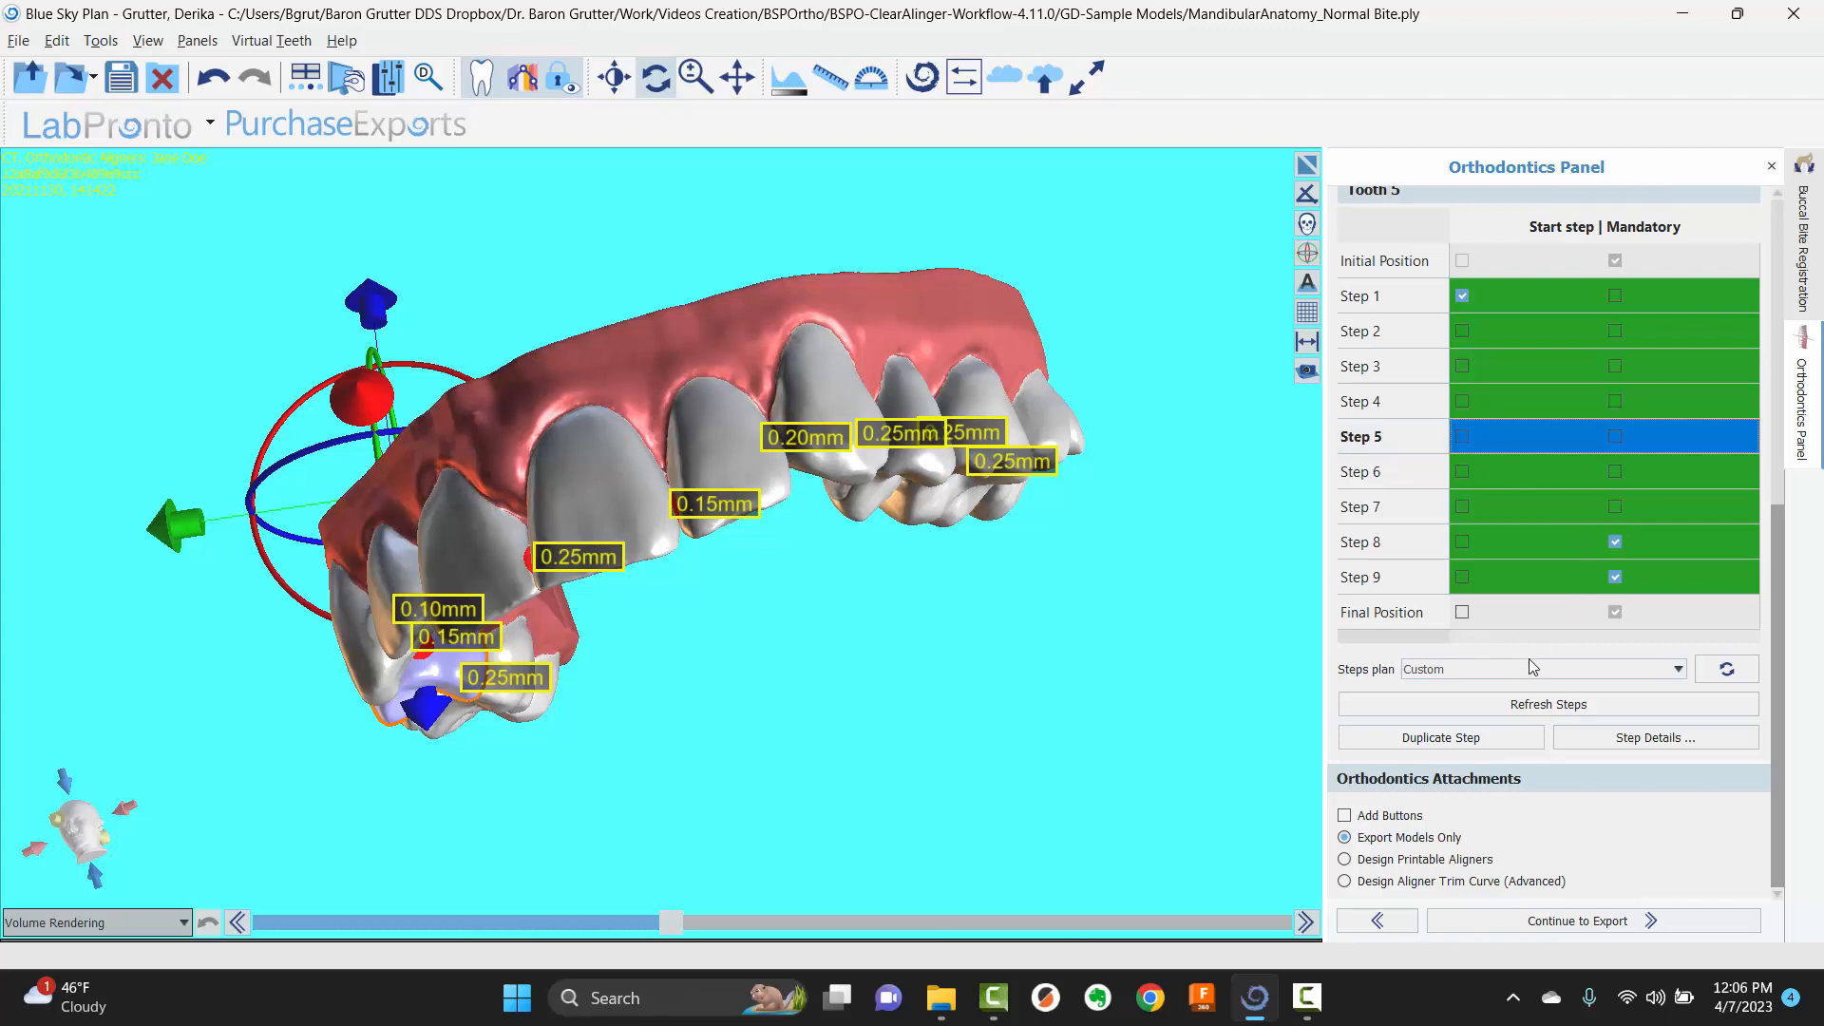
pyautogui.click(1345, 817)
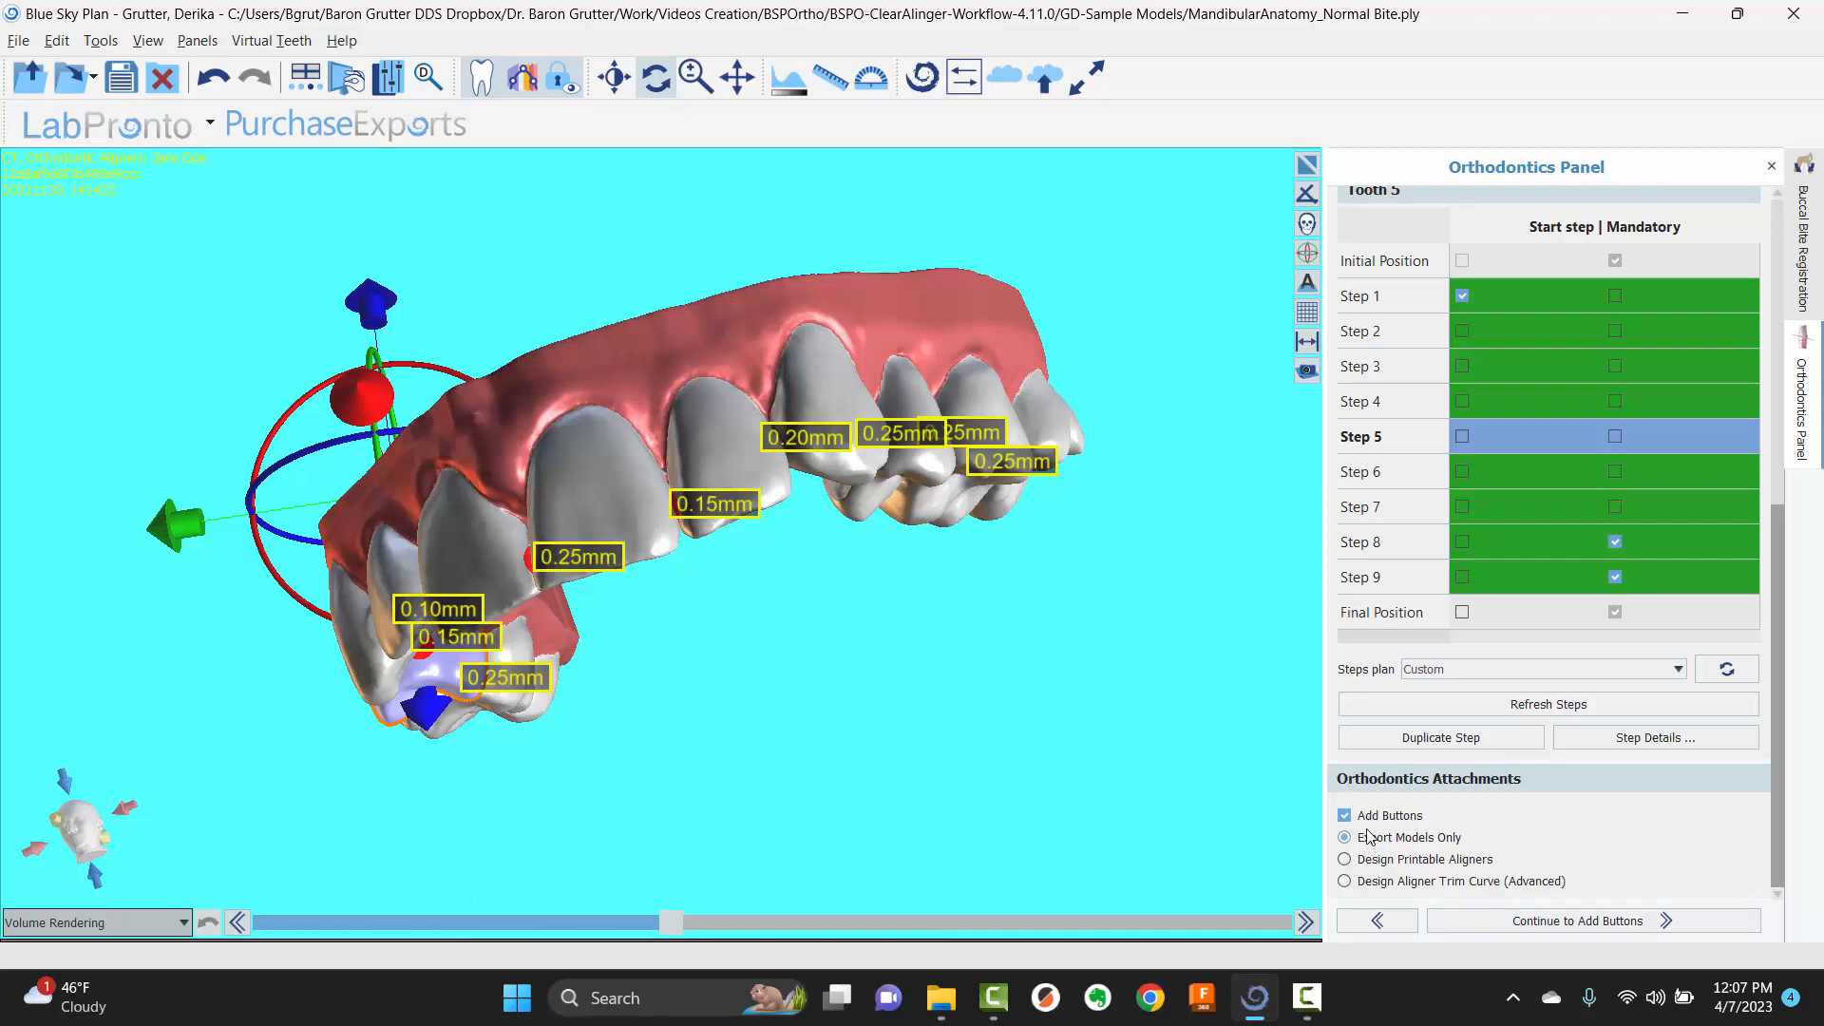
pyautogui.click(1533, 922)
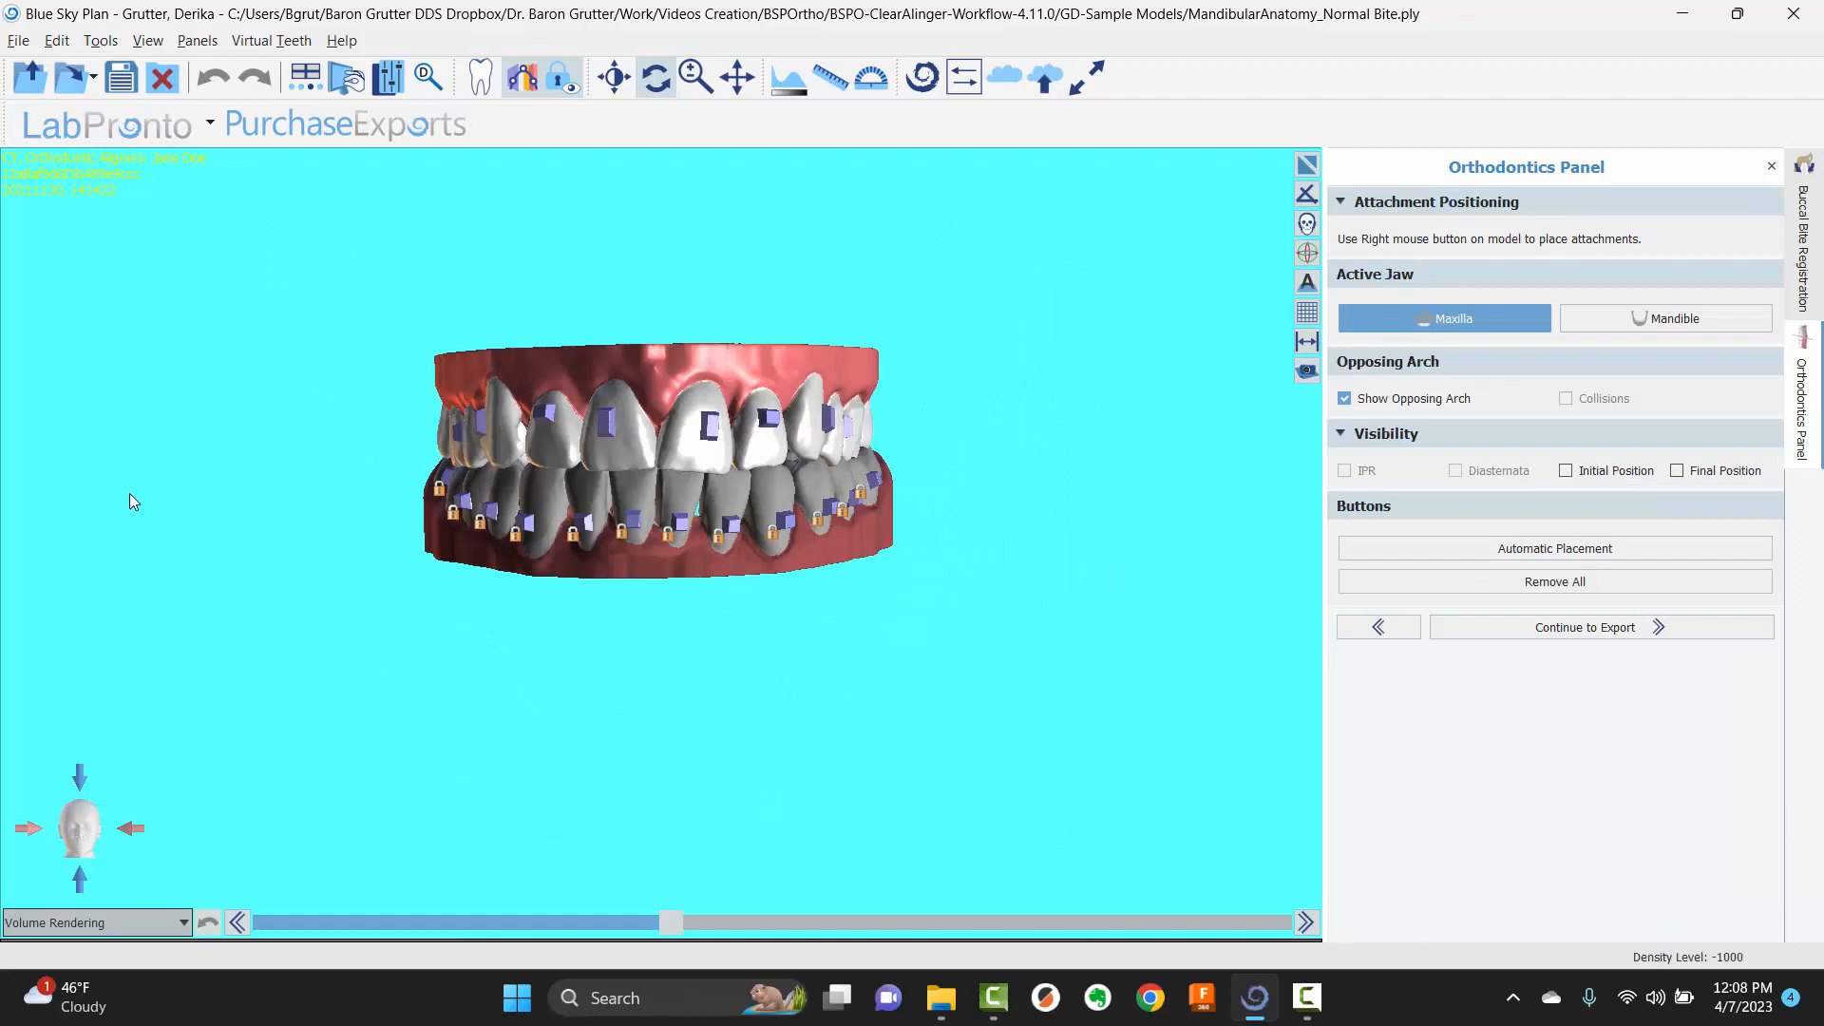
# - Inspect the attachments on both arches from the front and from both sides
pyautogui.moveTo(129, 493); pyautogui.dragTo(580, 589)
pyautogui.scroll(2, 556, 589)
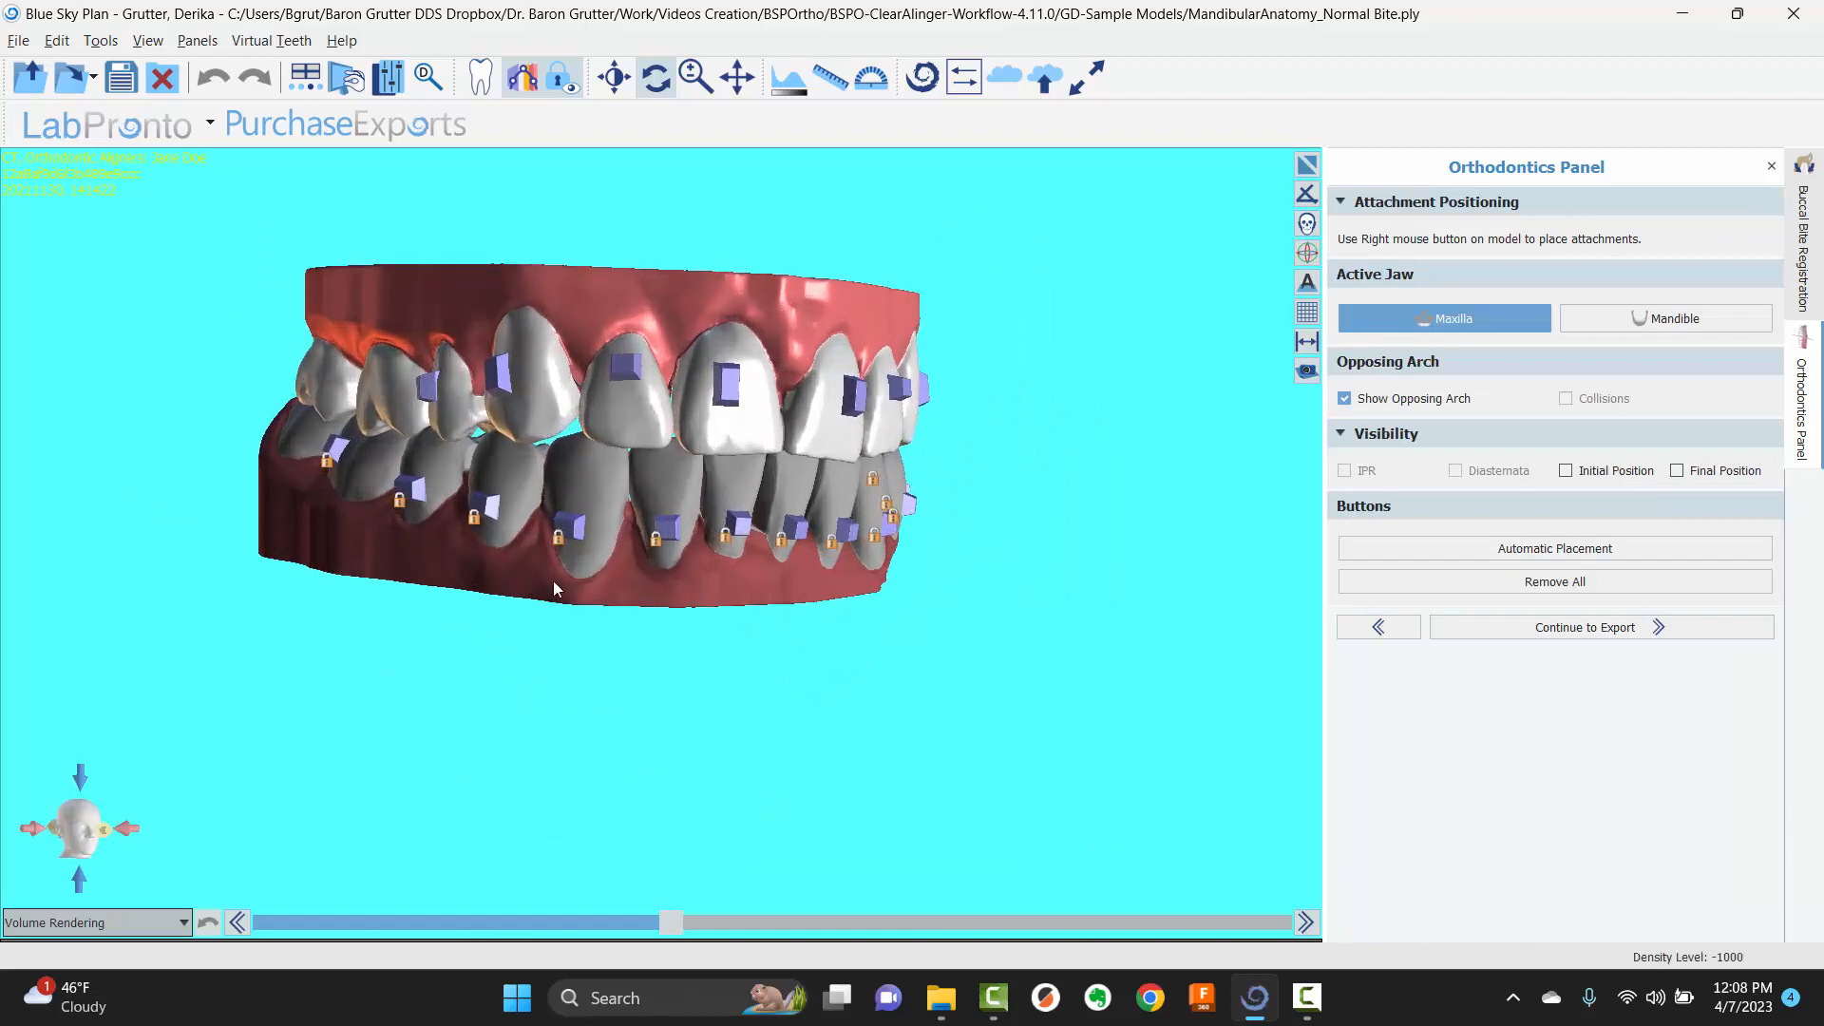
pyautogui.moveTo(1087, 566); pyautogui.dragTo(912, 580)
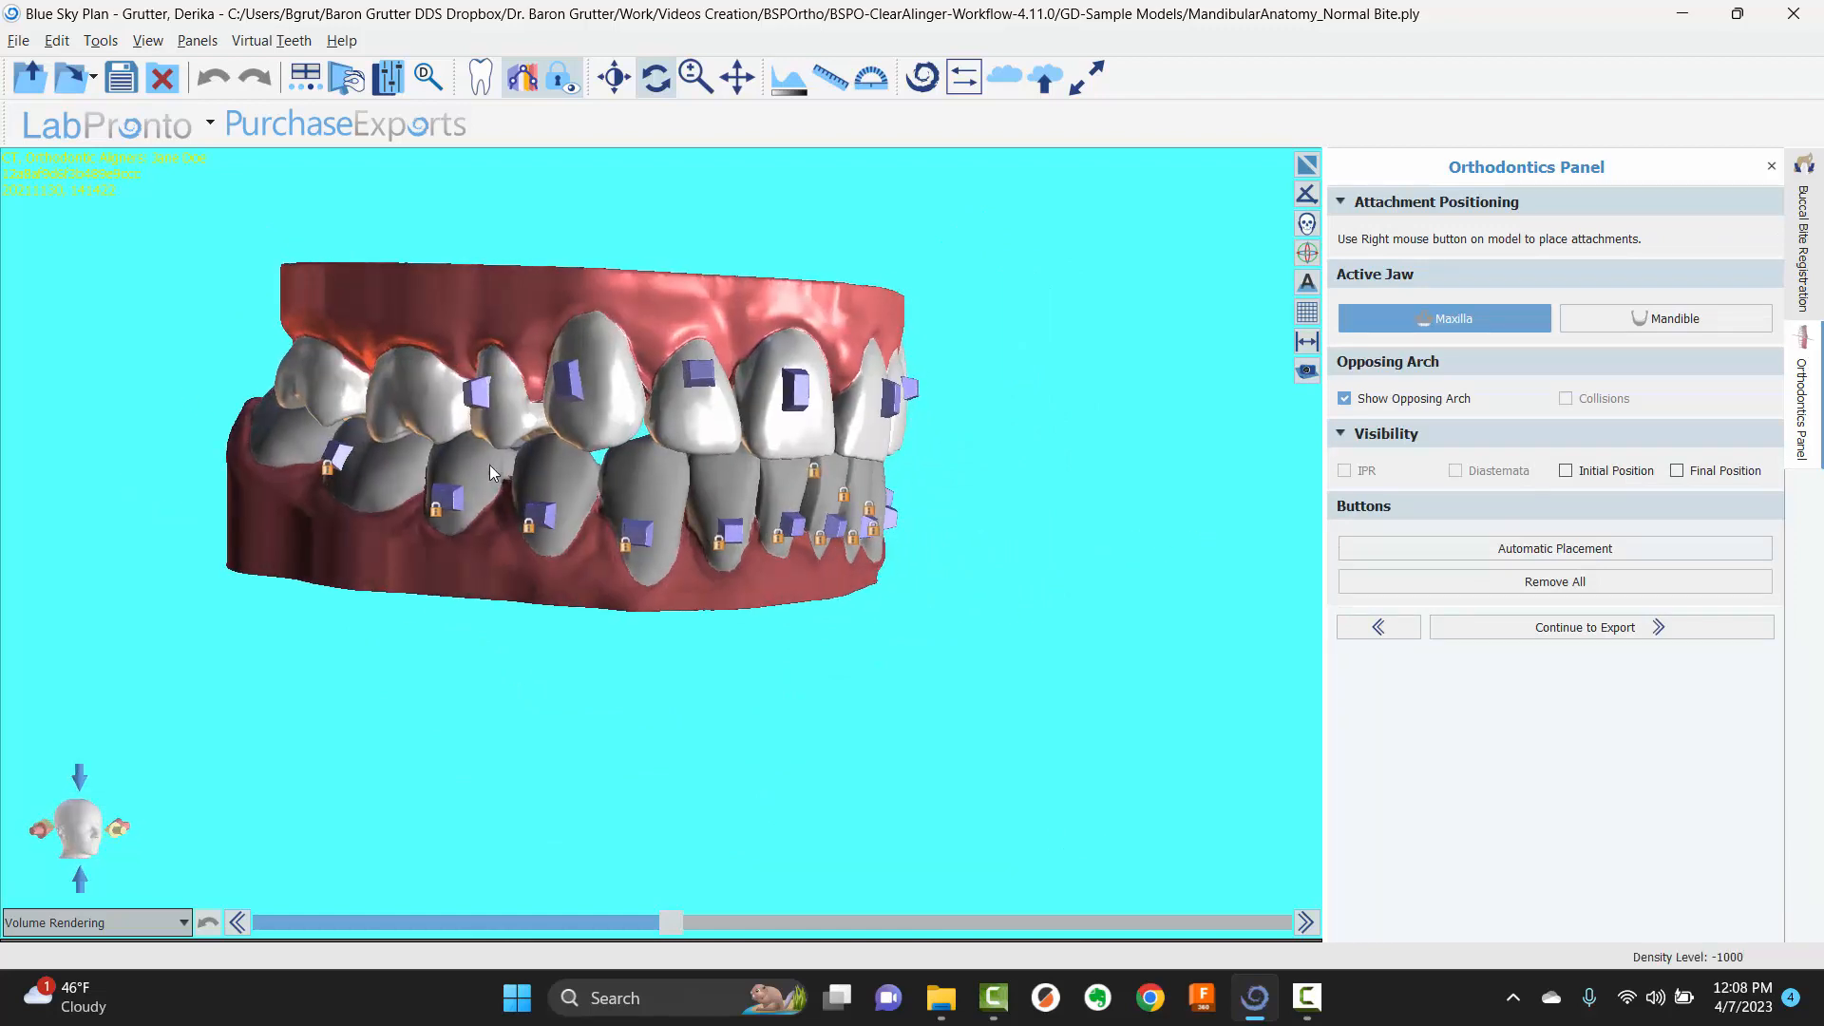
pyautogui.moveTo(490, 472); pyautogui.dragTo(494, 534)
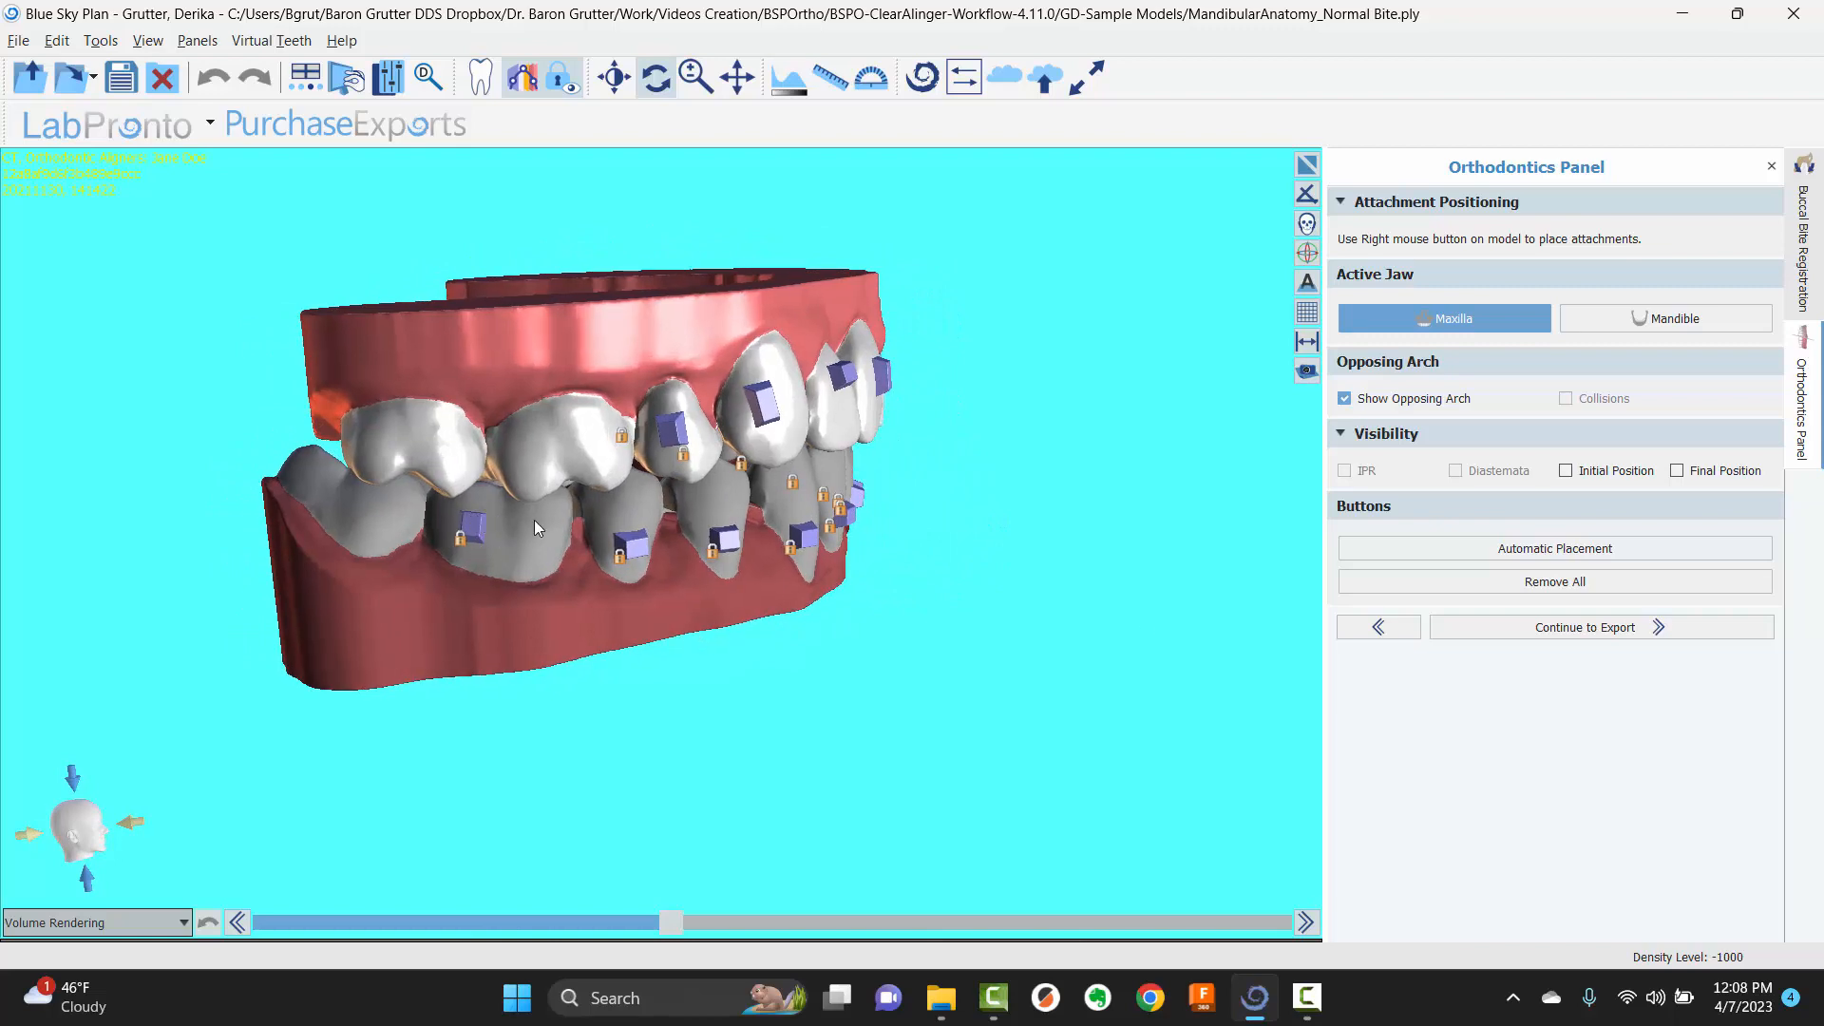
pyautogui.moveTo(999, 552); pyautogui.dragTo(750, 477)
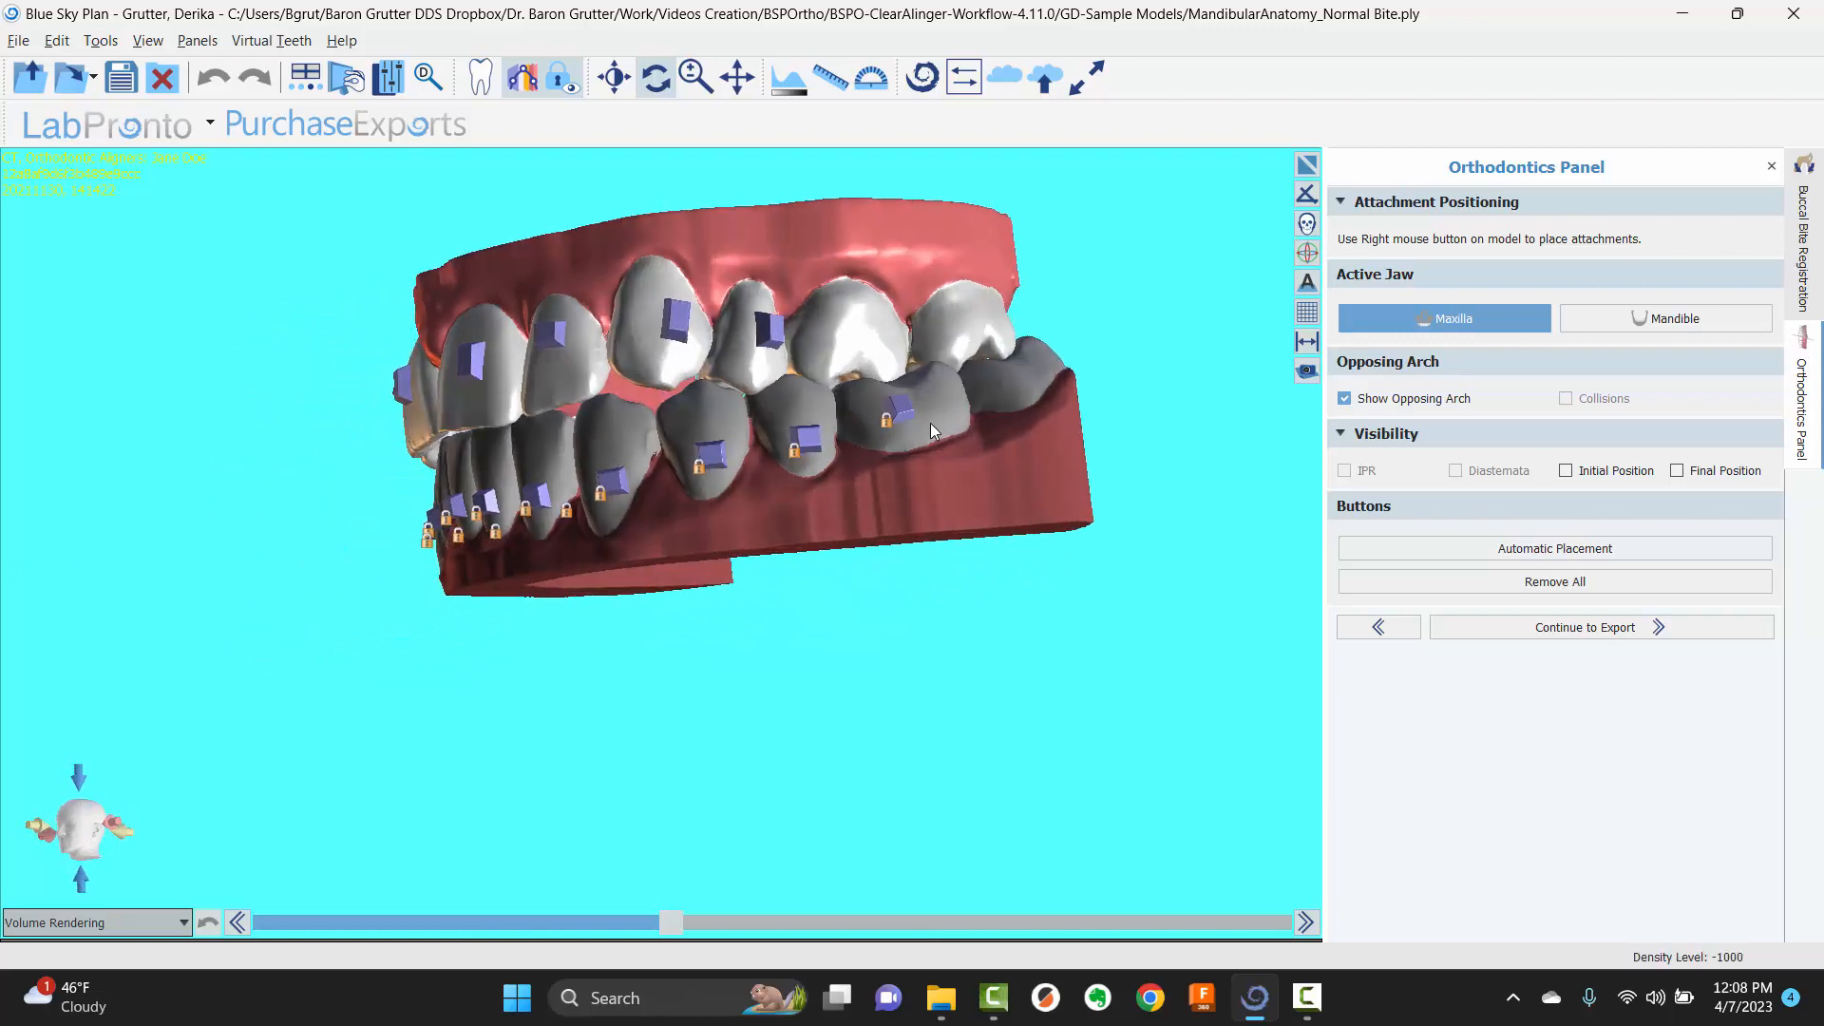
pyautogui.moveTo(550, 578); pyautogui.dragTo(734, 576)
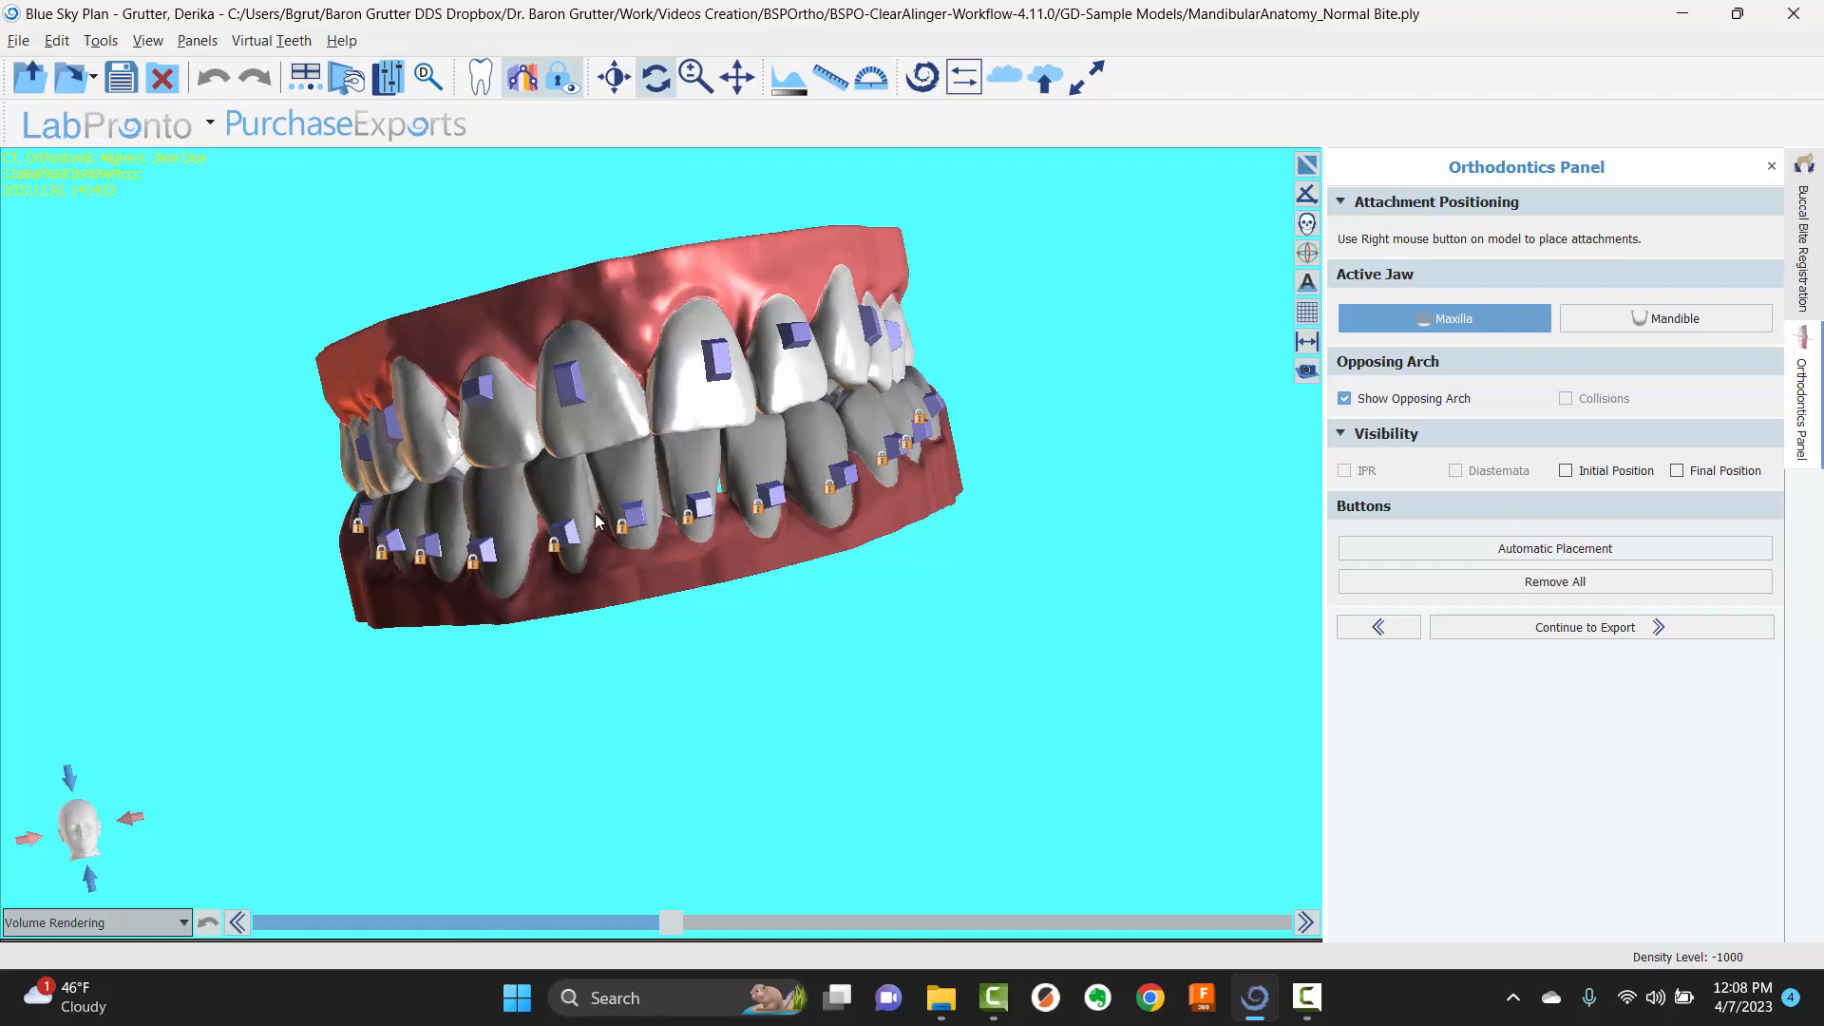
# - Select attachments on the upper incisors and upper left canine in turn to check their placement on the teeth
pyautogui.click(498, 394)
pyautogui.moveTo(163, 493); pyautogui.dragTo(624, 401)
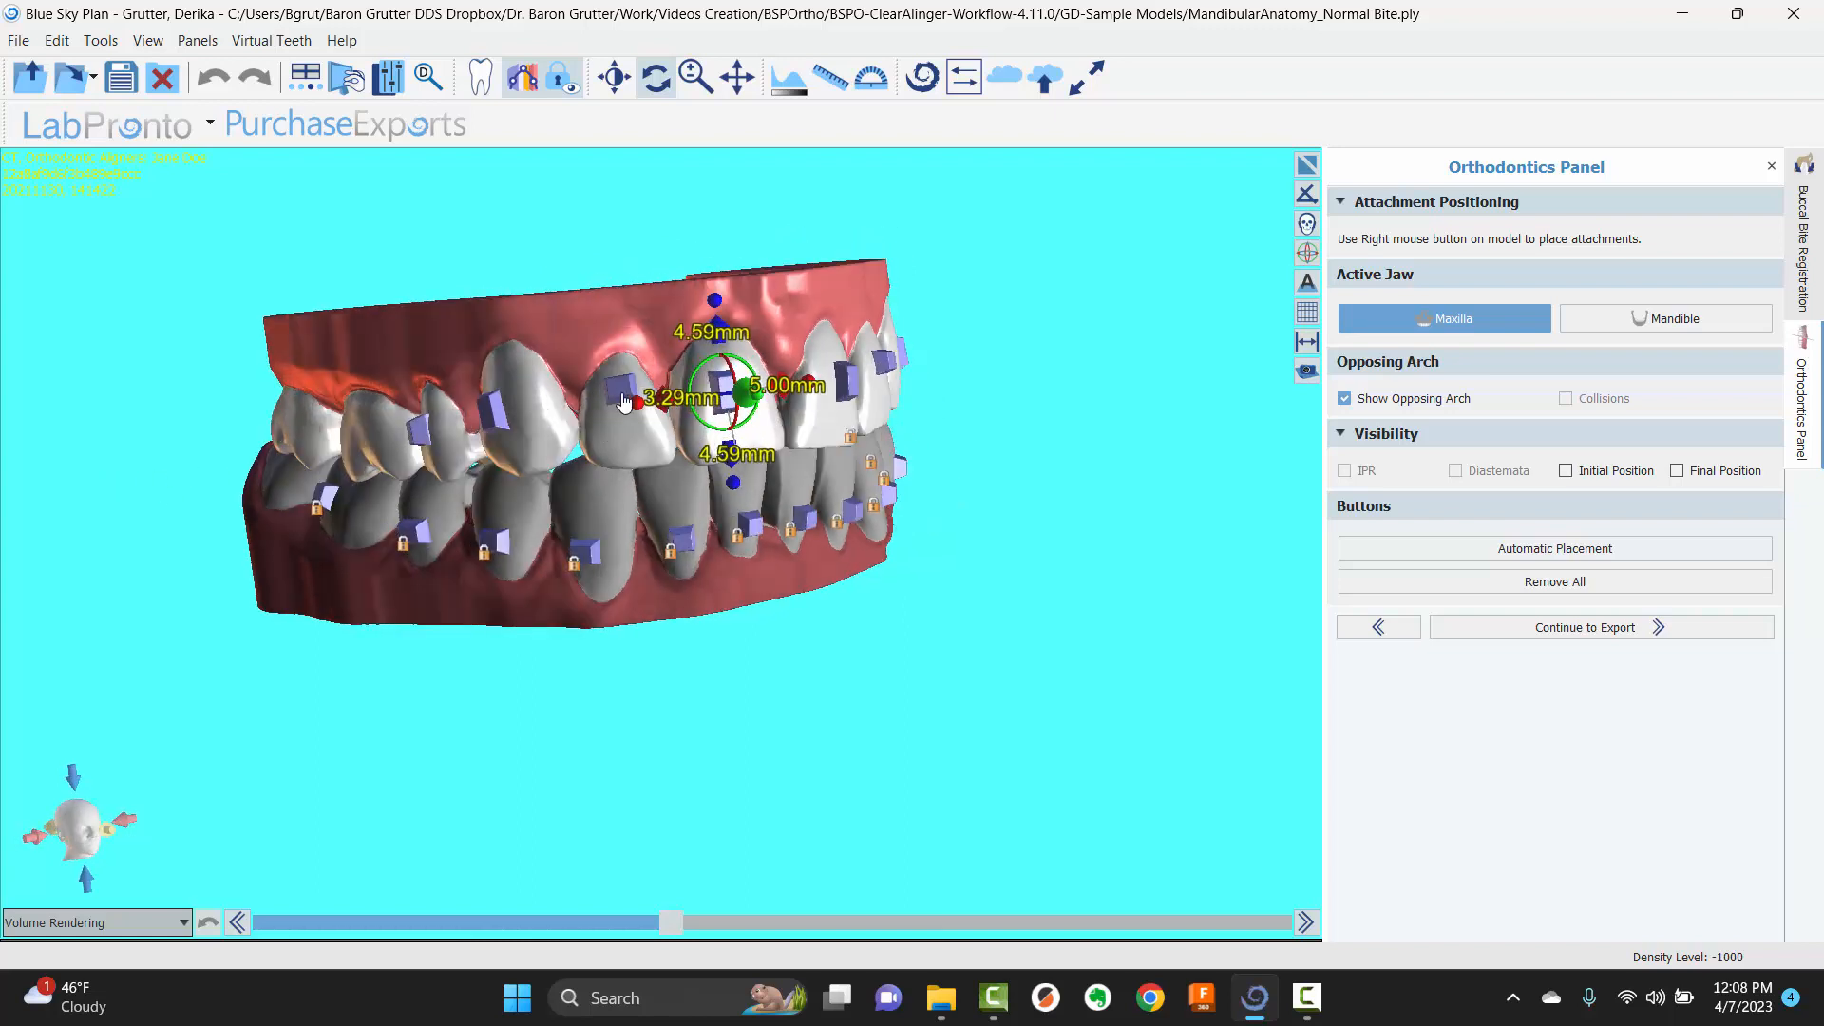
pyautogui.click(619, 397)
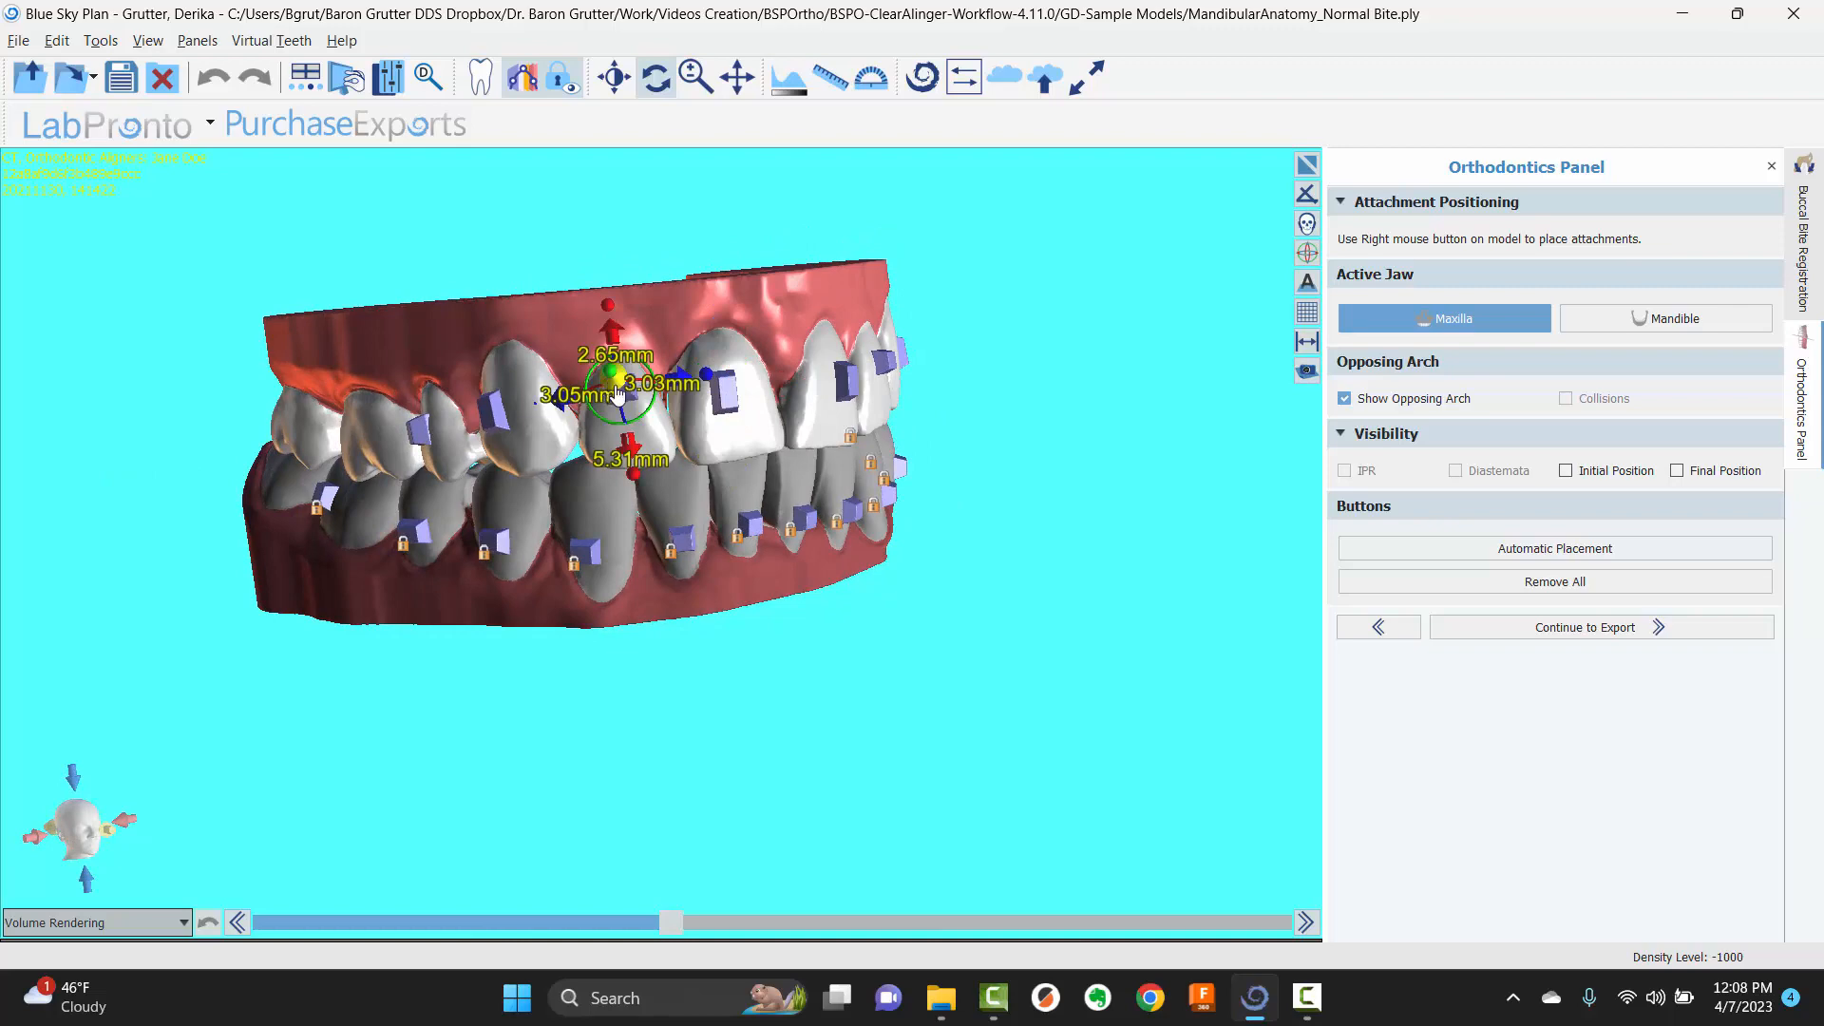
pyautogui.moveTo(926, 452); pyautogui.dragTo(680, 344)
pyautogui.click(725, 392)
pyautogui.moveTo(746, 551); pyautogui.dragTo(441, 627)
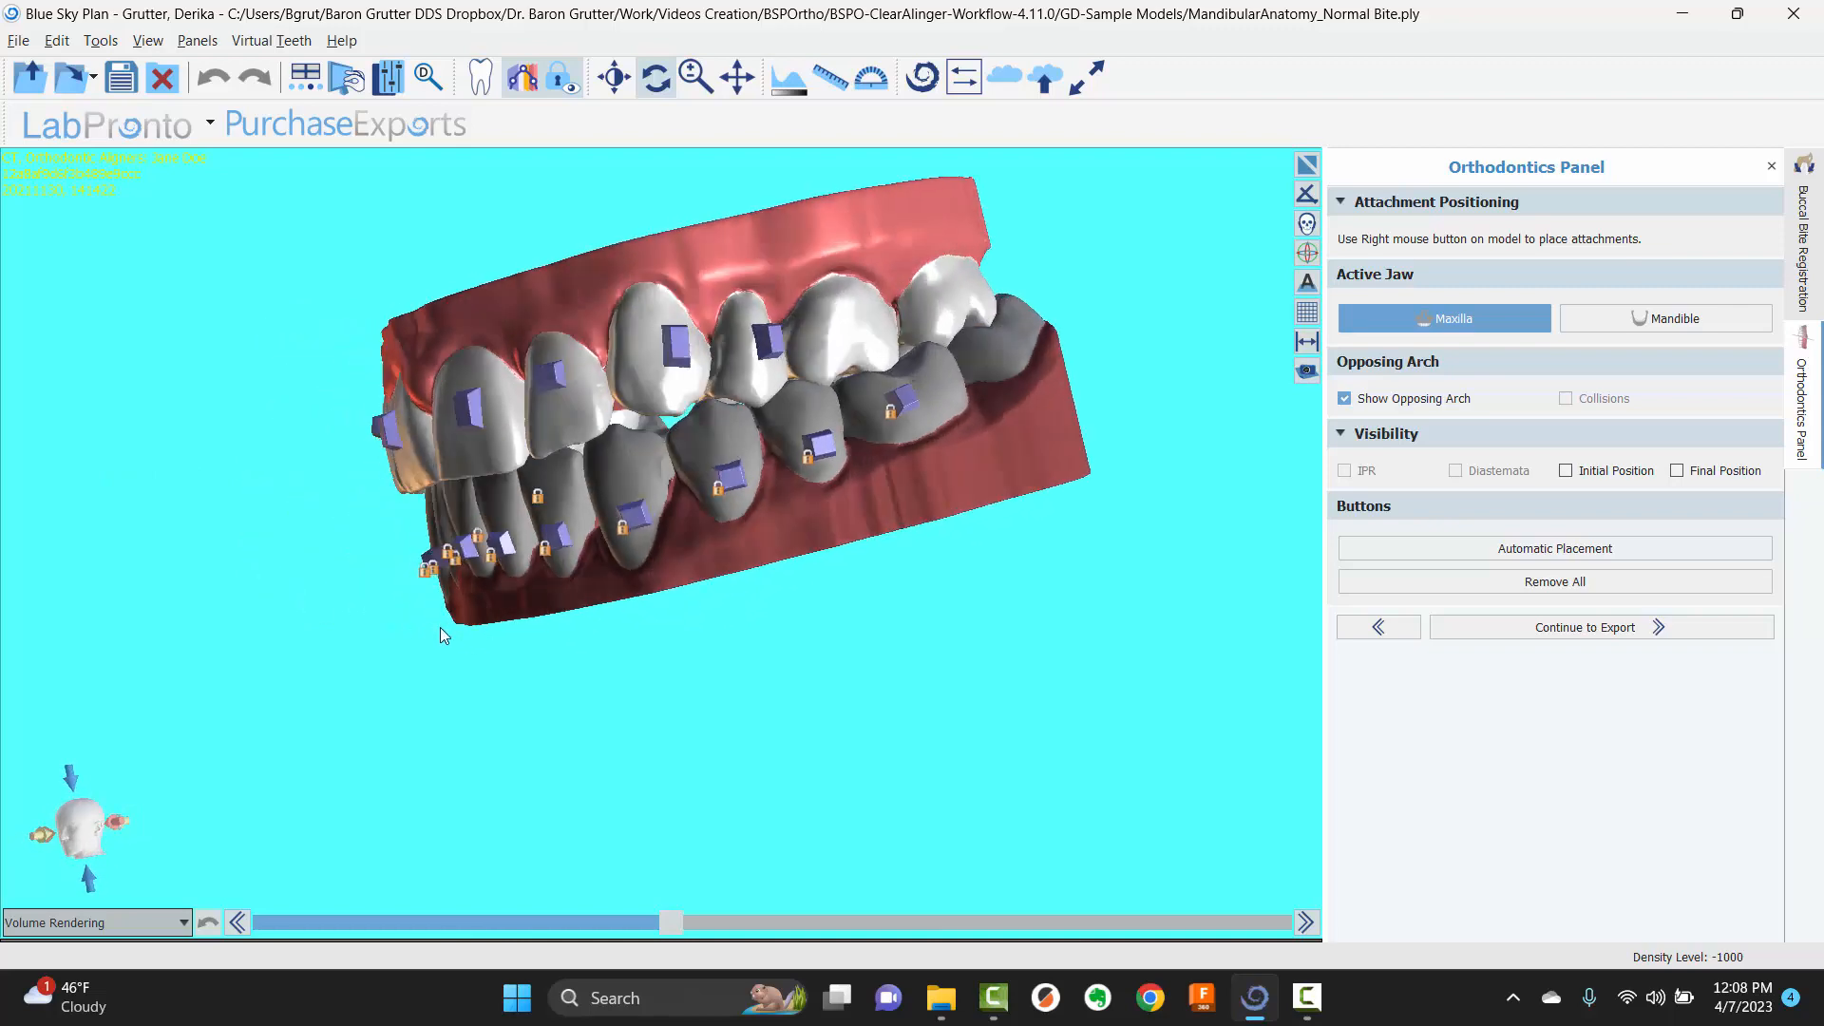
pyautogui.click(666, 346)
pyautogui.moveTo(289, 560); pyautogui.dragTo(832, 451)
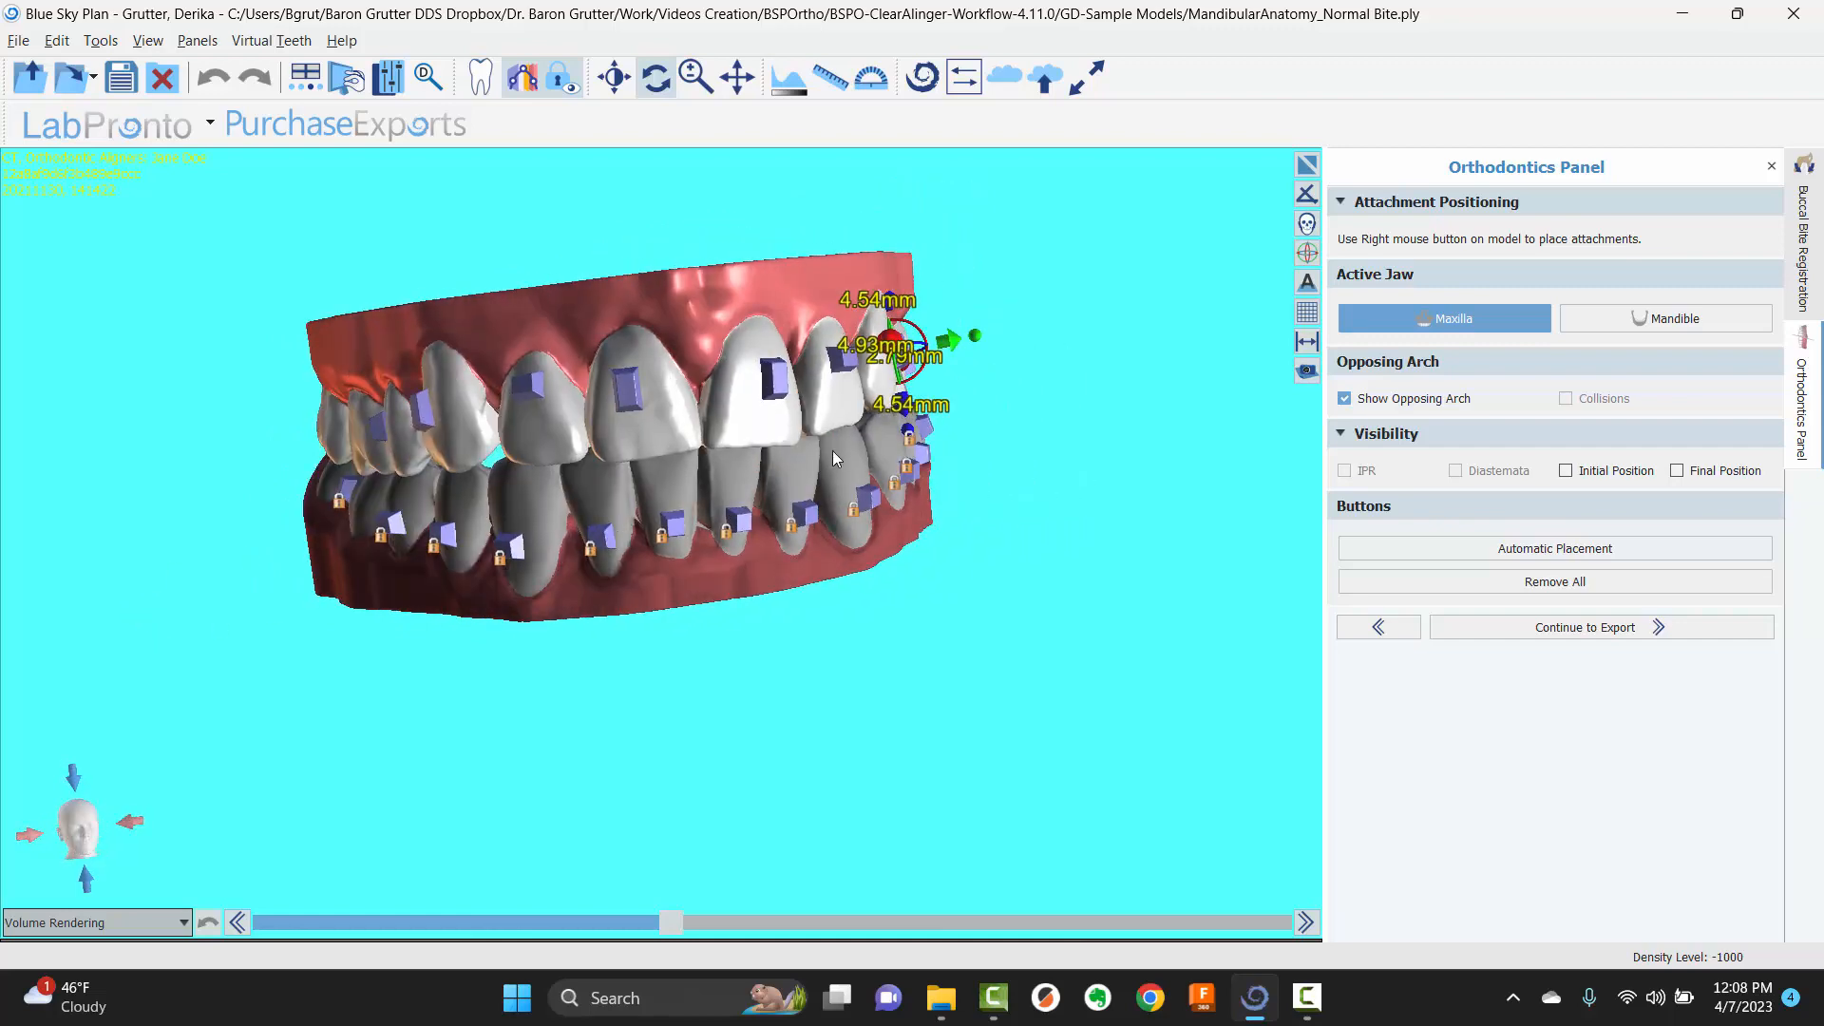
pyautogui.click(629, 394)
pyautogui.moveTo(828, 681); pyautogui.dragTo(704, 513)
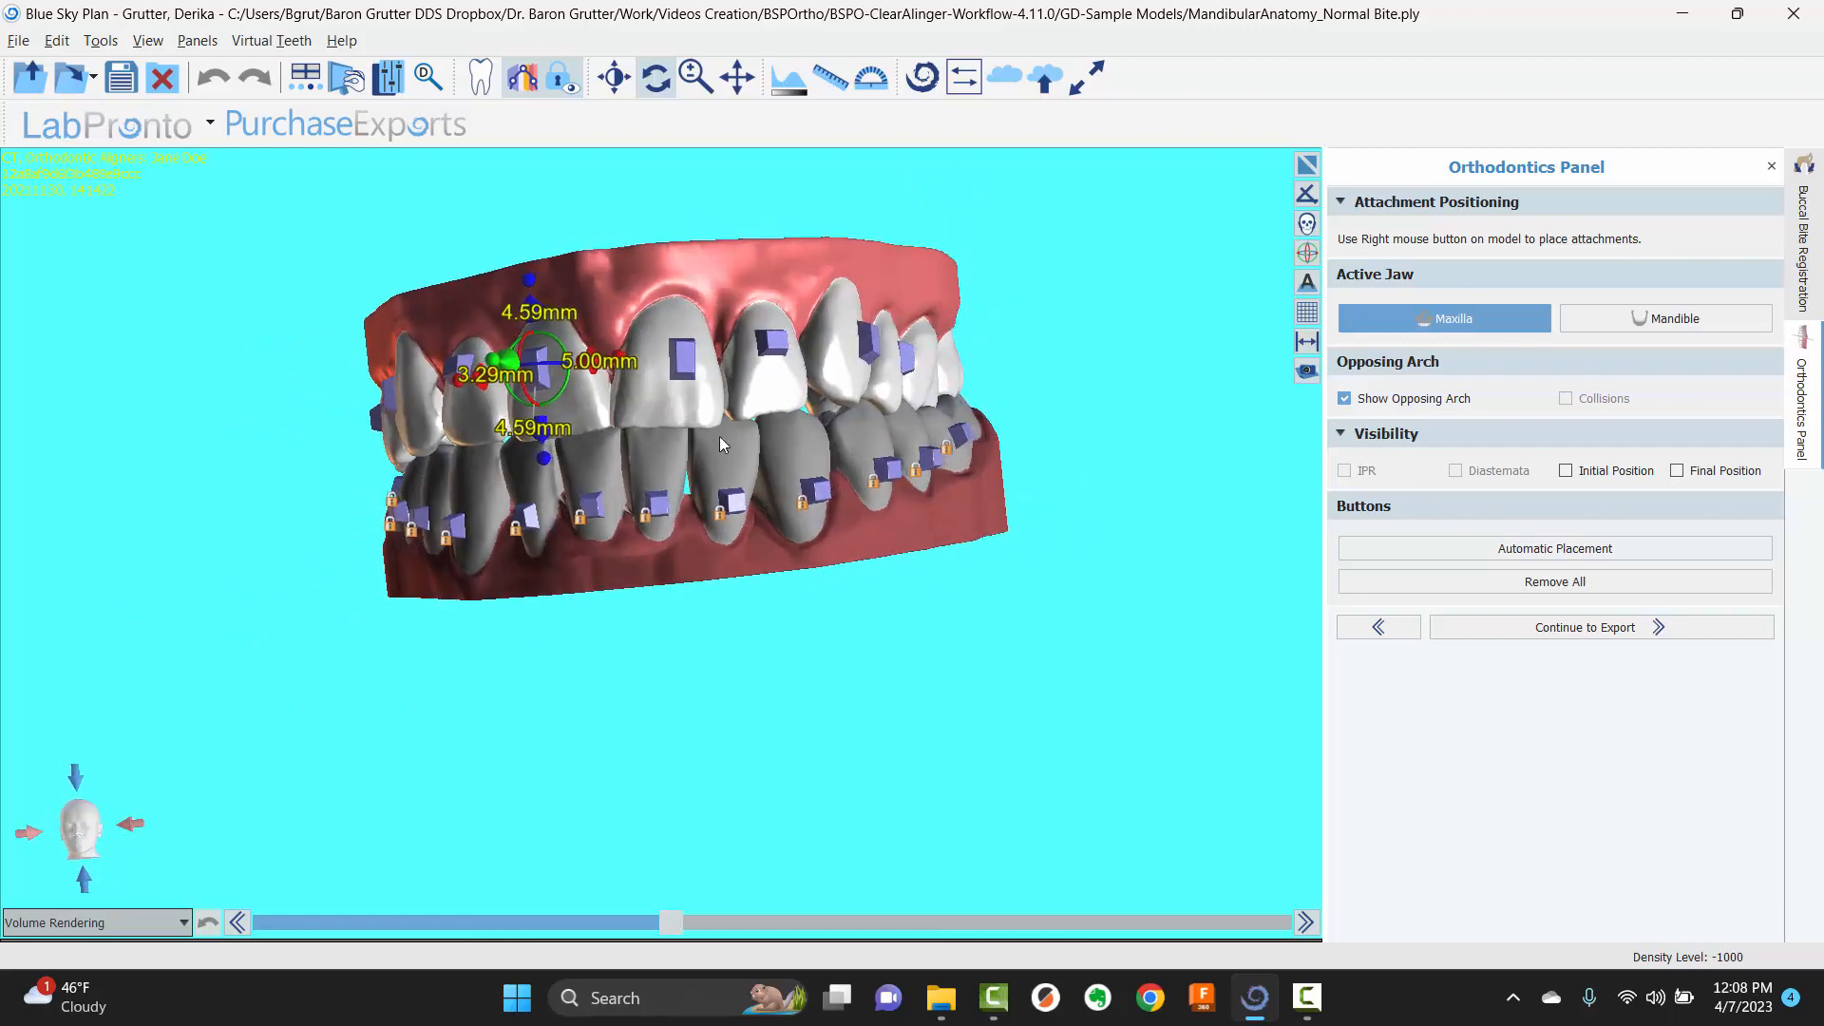
pyautogui.click(624, 430)
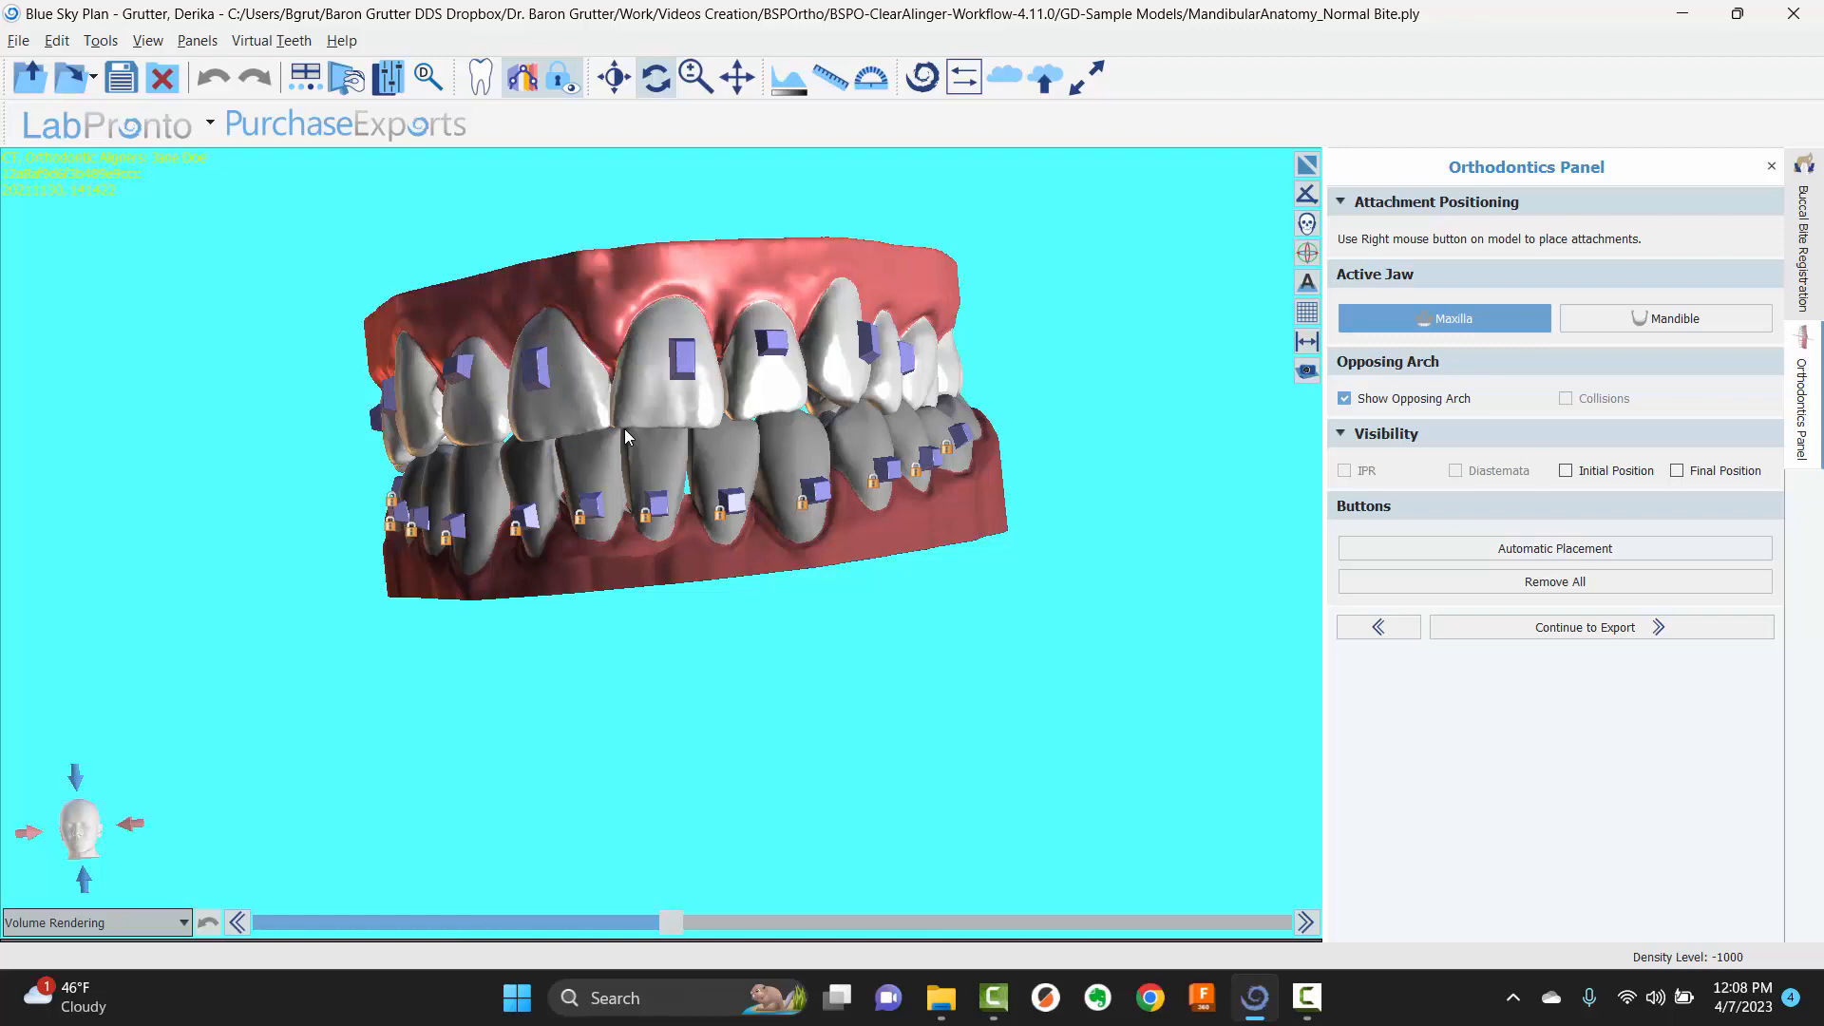
pyautogui.click(538, 368)
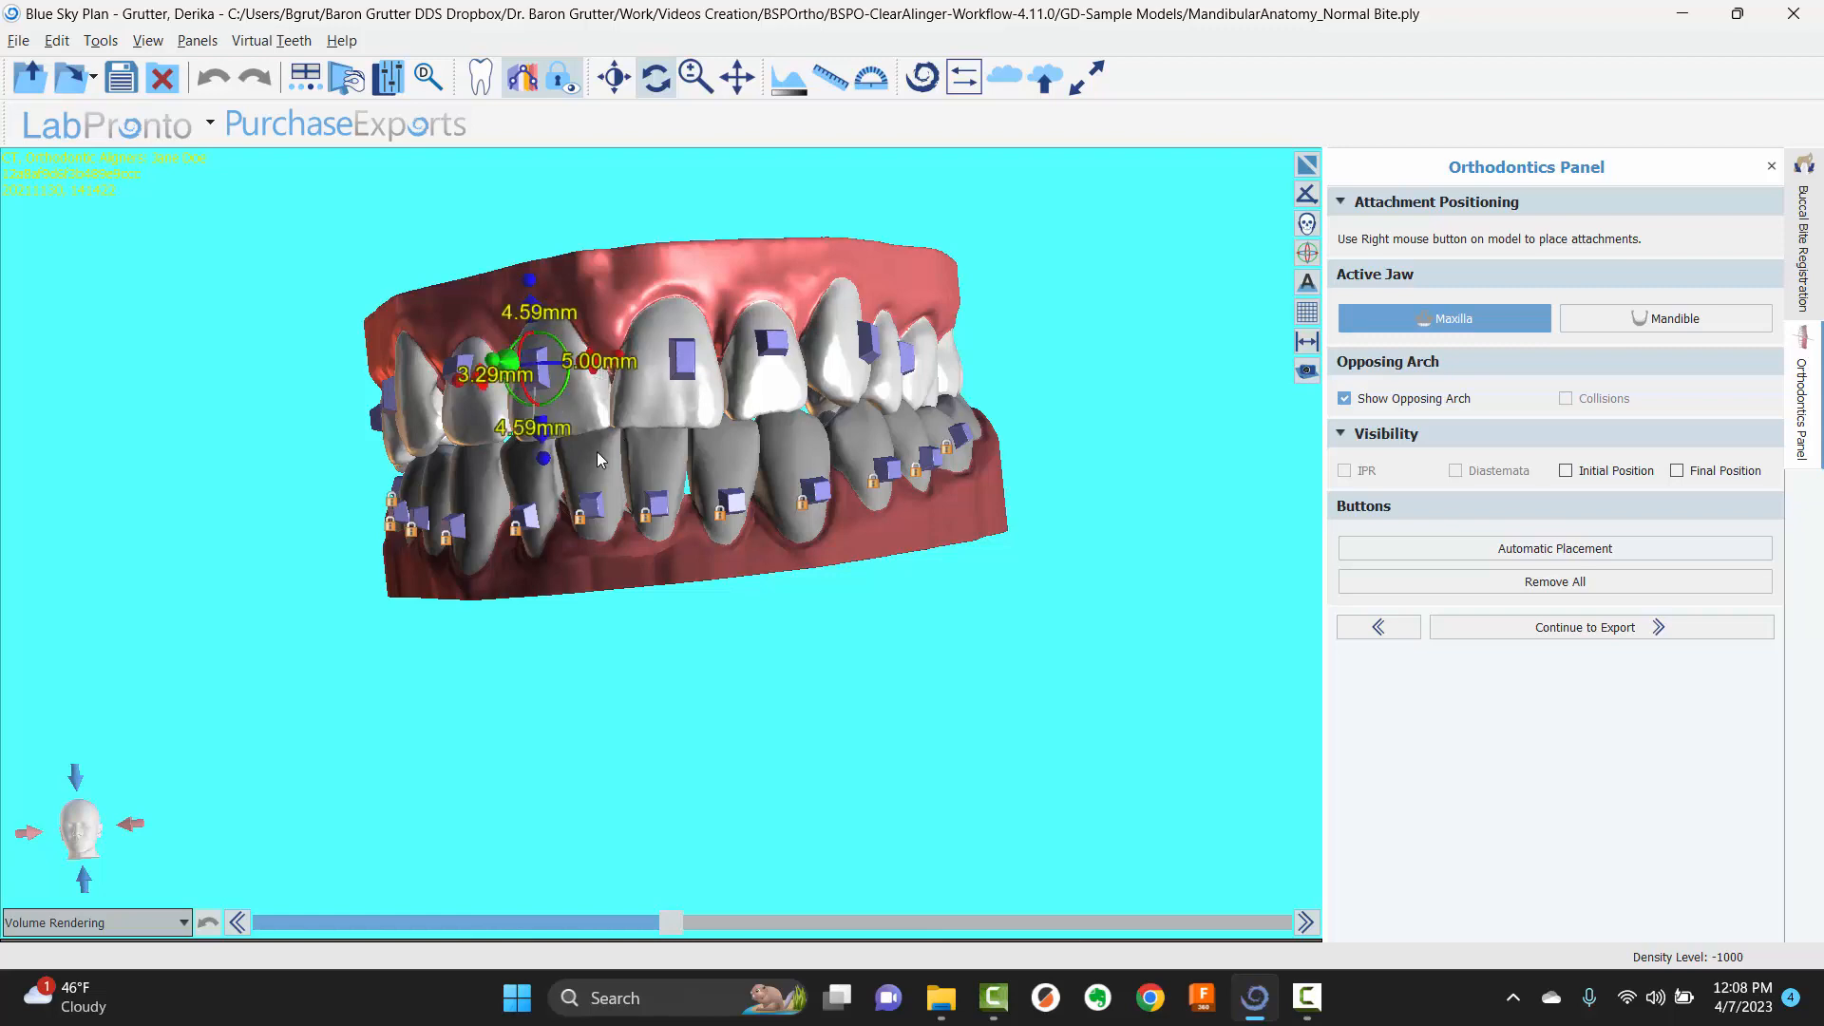
pyautogui.moveTo(573, 483); pyautogui.dragTo(232, 494)
# - Delete the attachment from the upper left canine
pyautogui.click(769, 325)
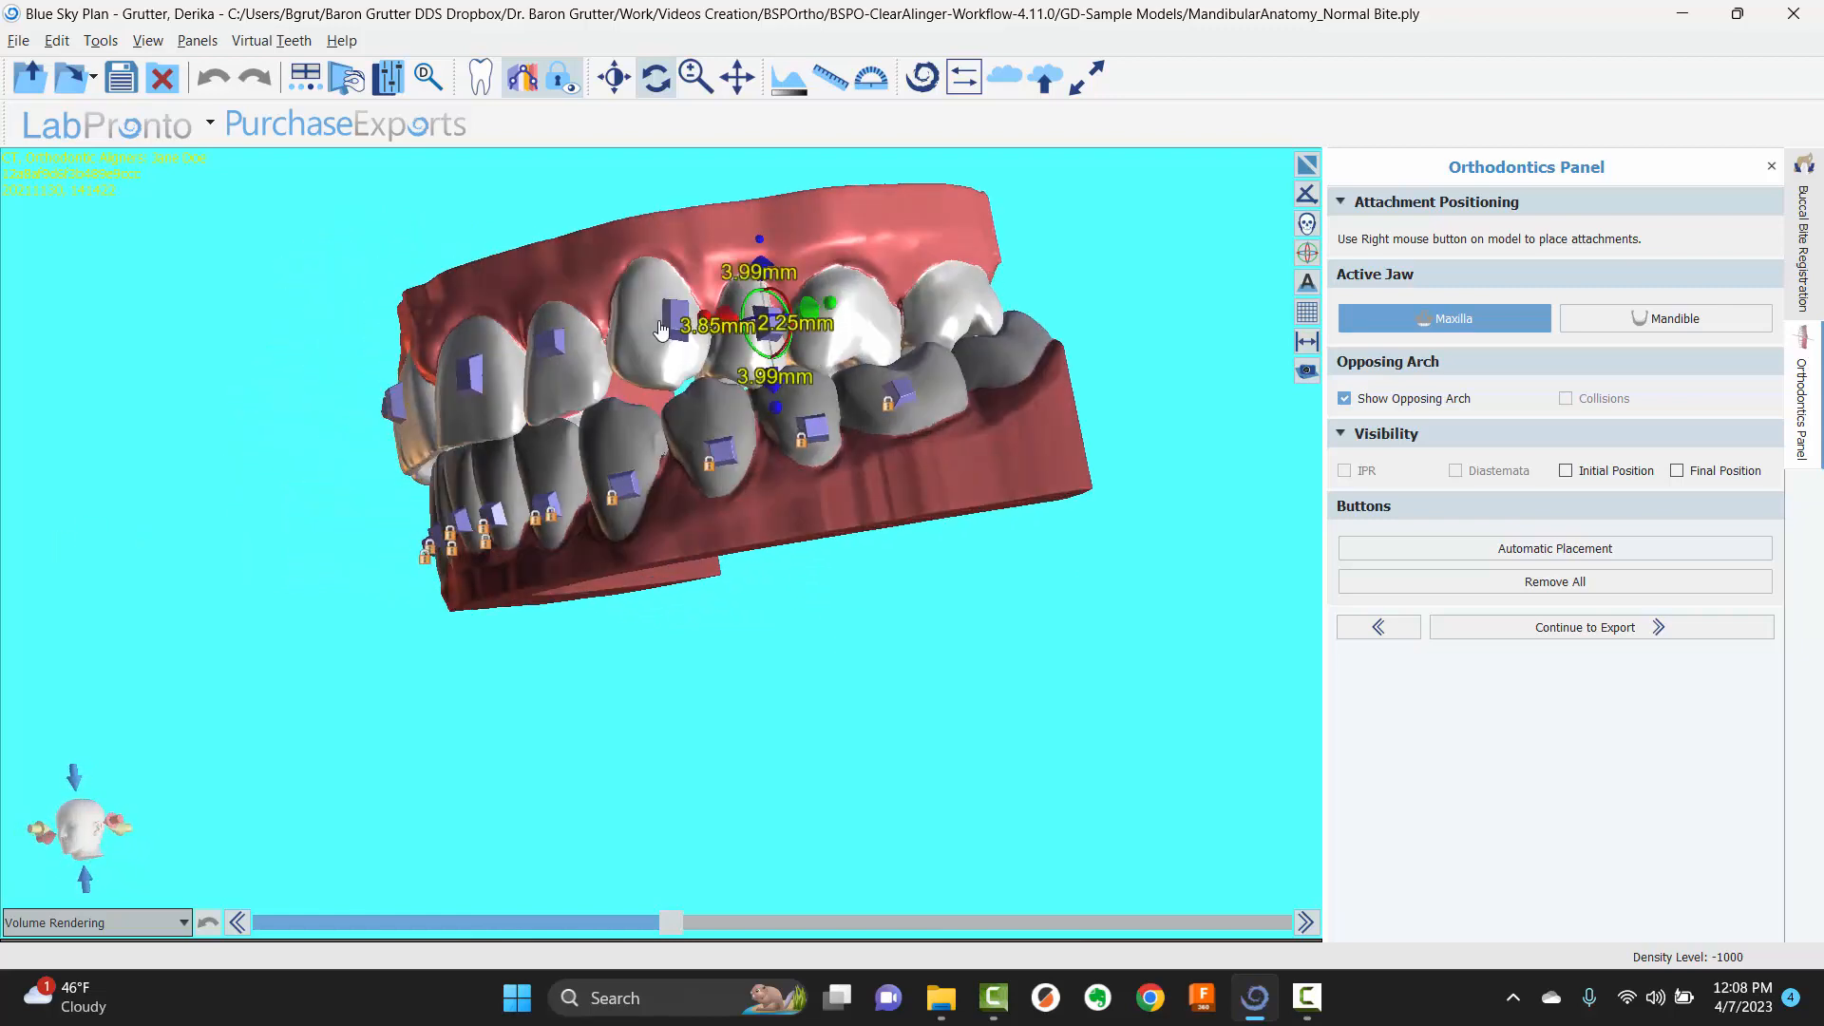
pyautogui.click(677, 328)
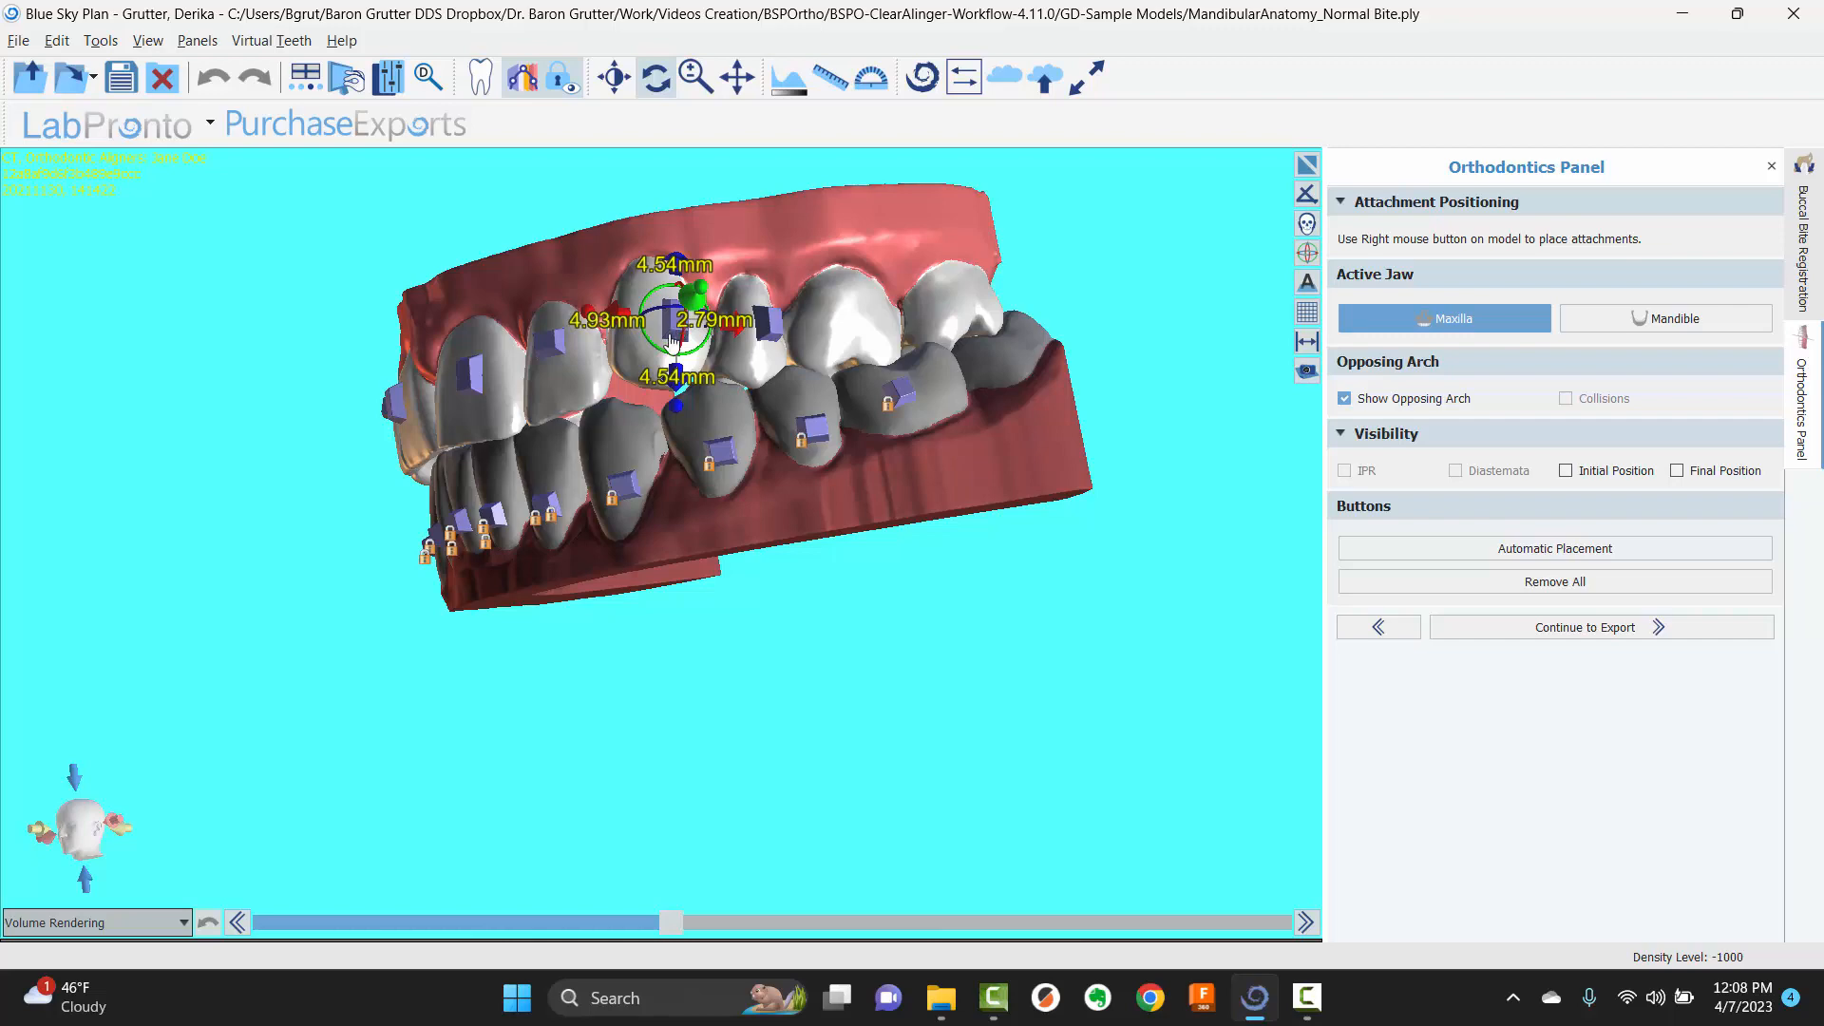
pyautogui.rightClick(672, 337)
pyautogui.click(727, 350)
# - Start adding a button to the upper left first molar and preview the Elastic Buttons designs
pyautogui.moveTo(720, 649); pyautogui.dragTo(514, 650)
pyautogui.moveTo(1143, 433); pyautogui.dragTo(805, 381)
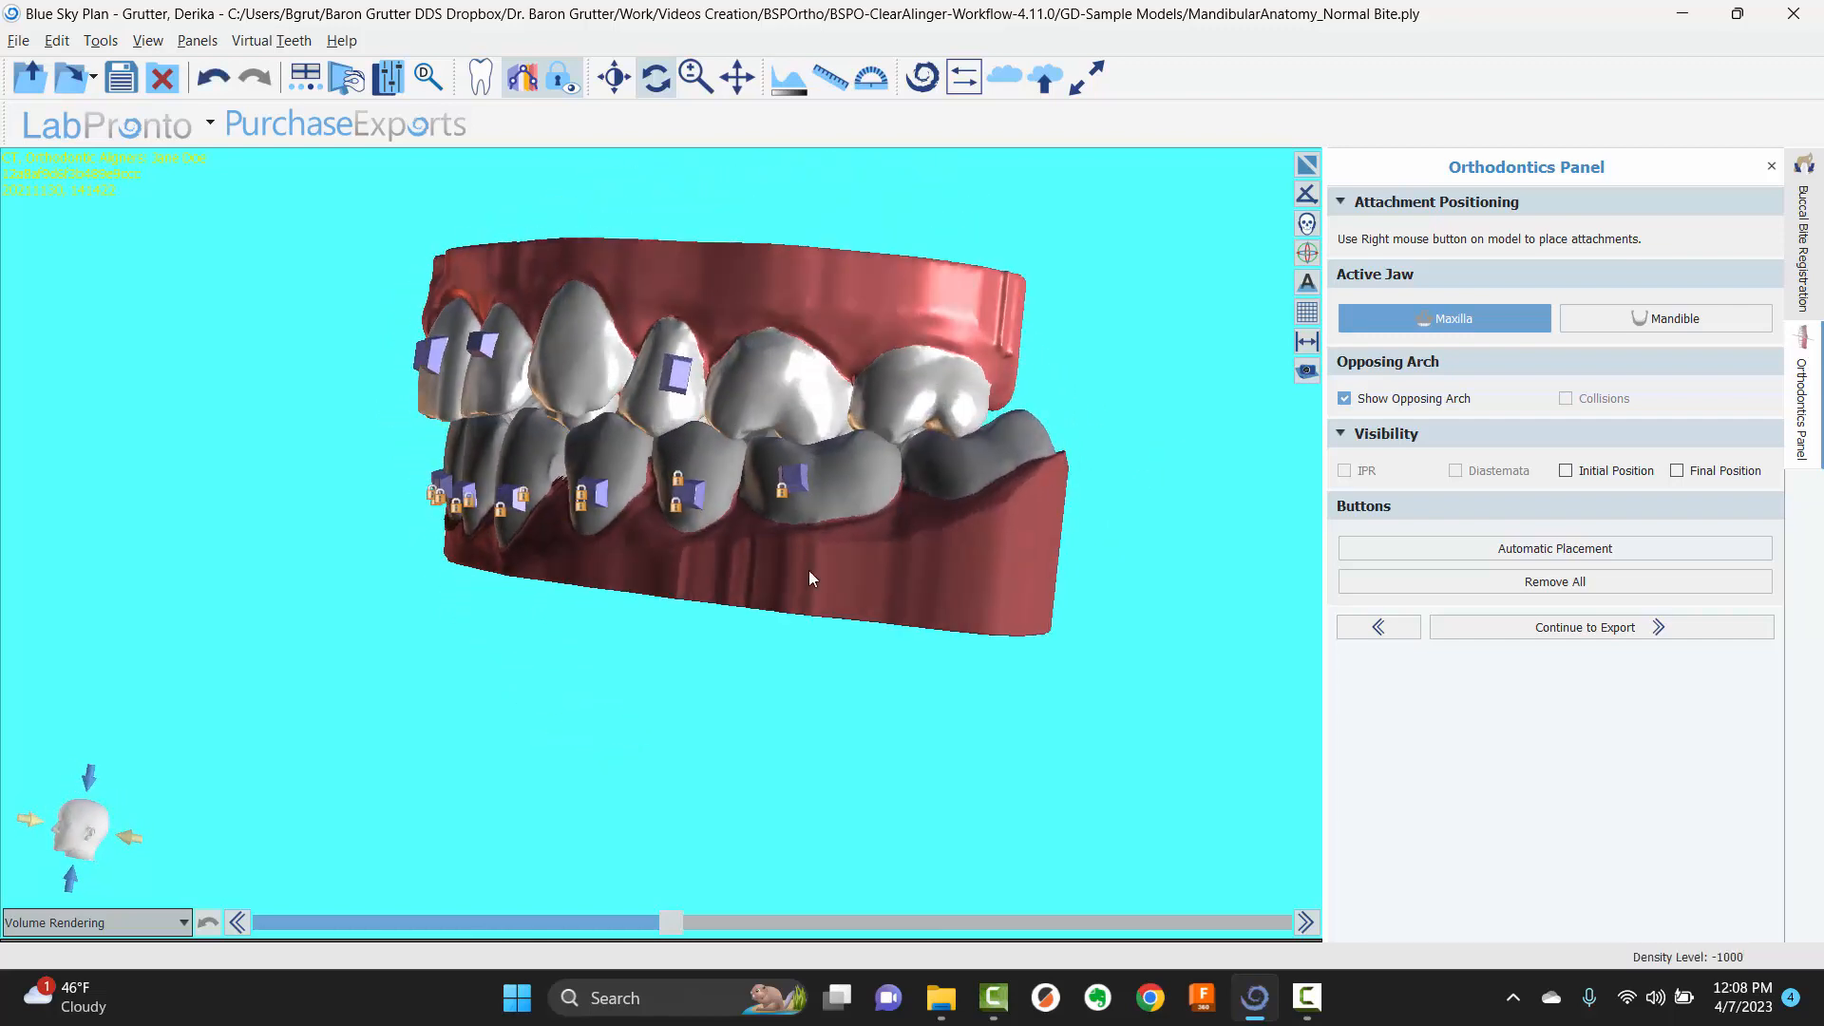
pyautogui.moveTo(809, 577); pyautogui.dragTo(822, 357)
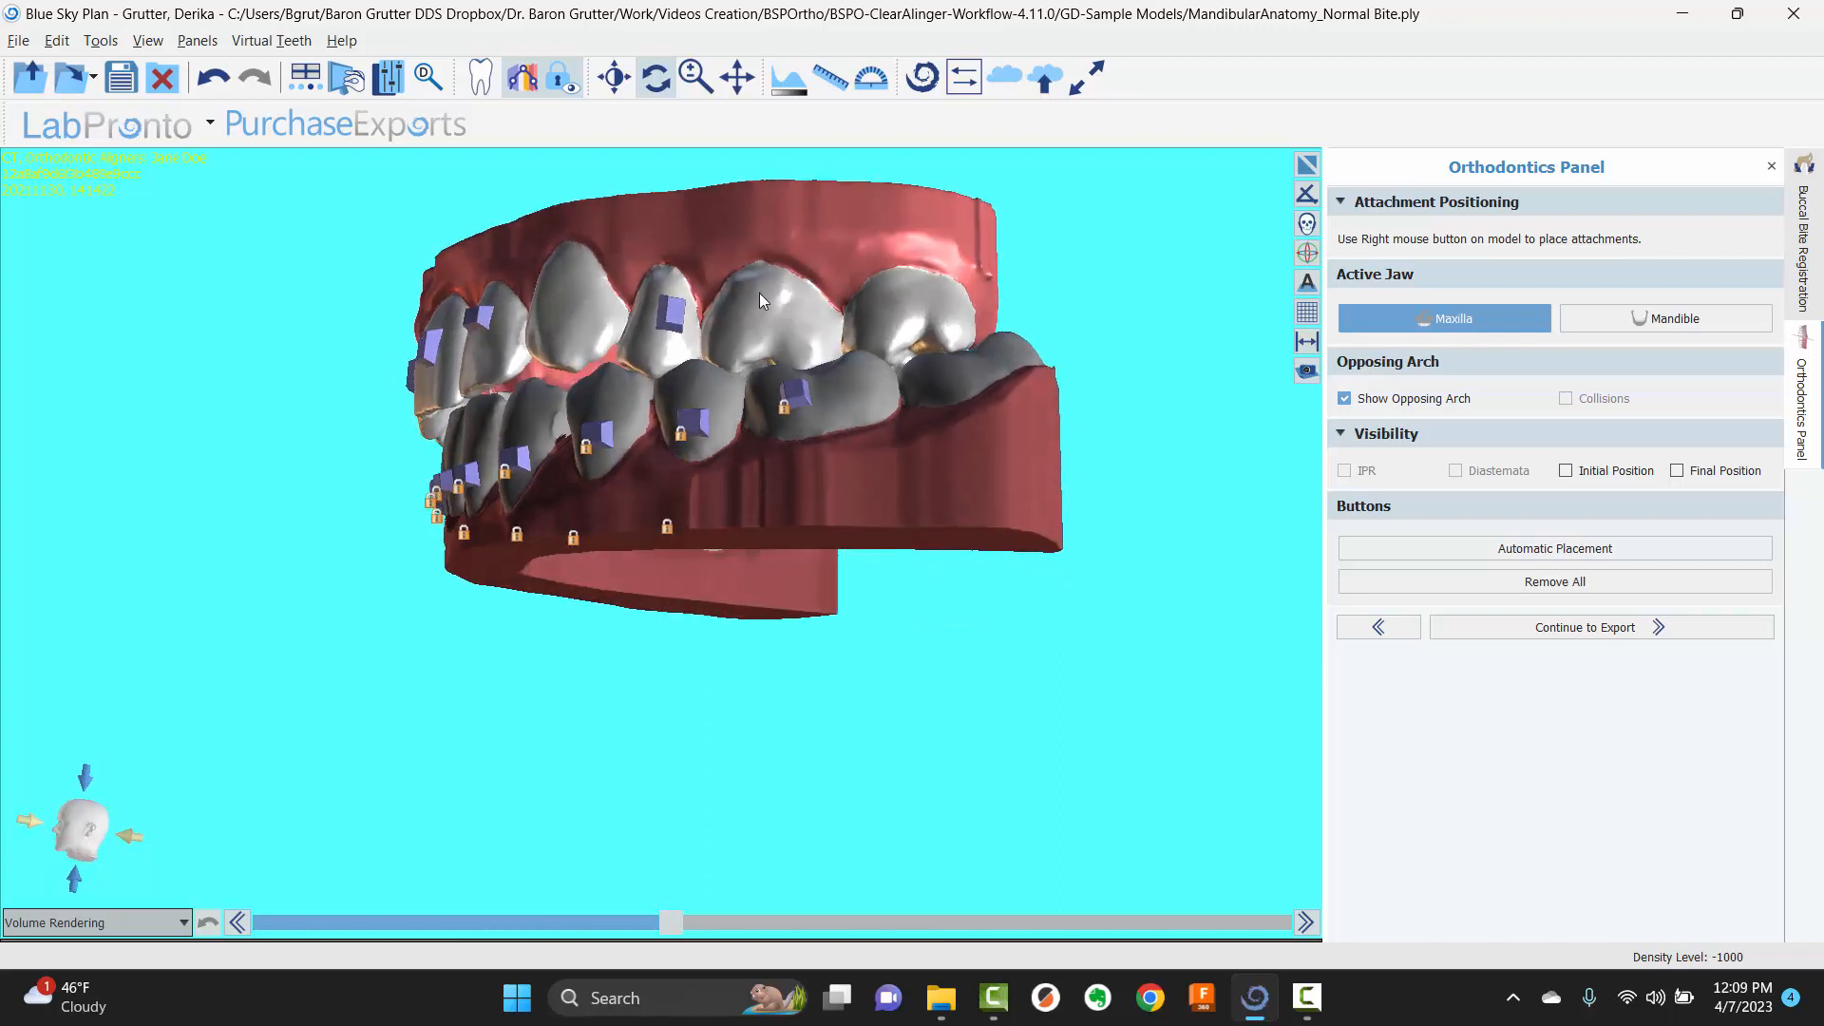
pyautogui.moveTo(760, 294); pyautogui.dragTo(740, 300)
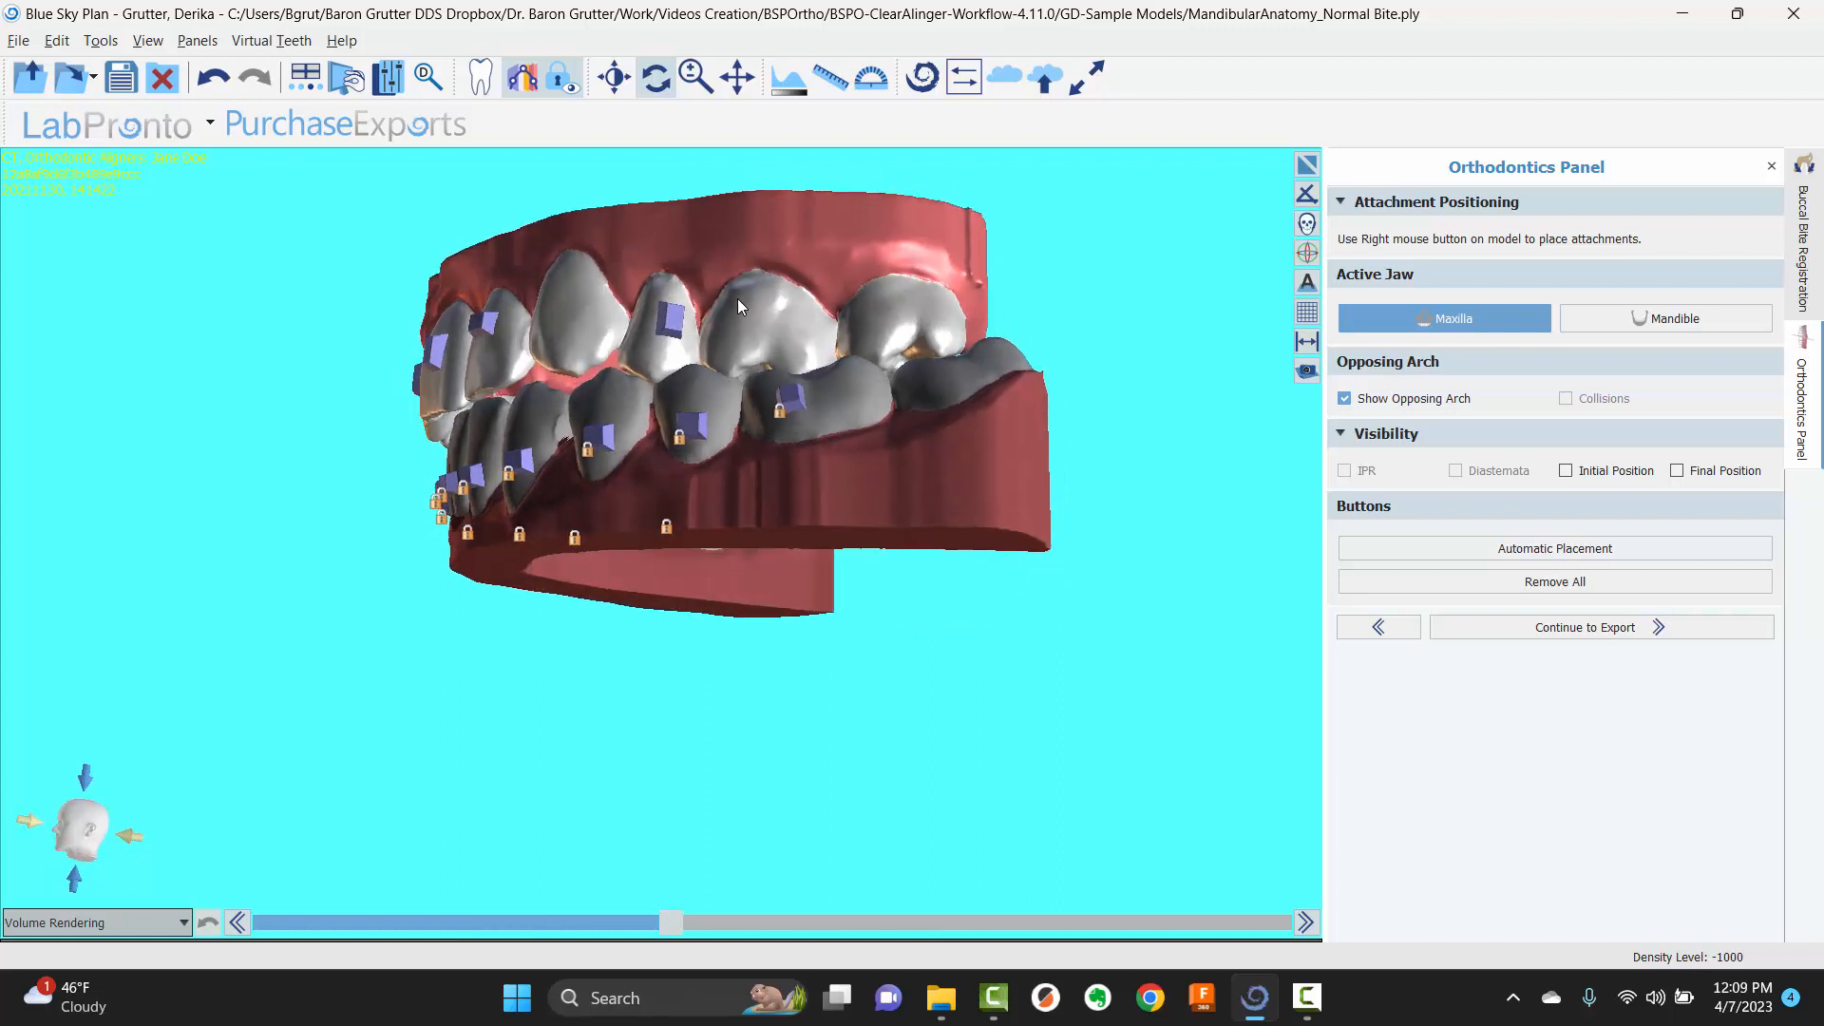
pyautogui.rightClick(760, 301)
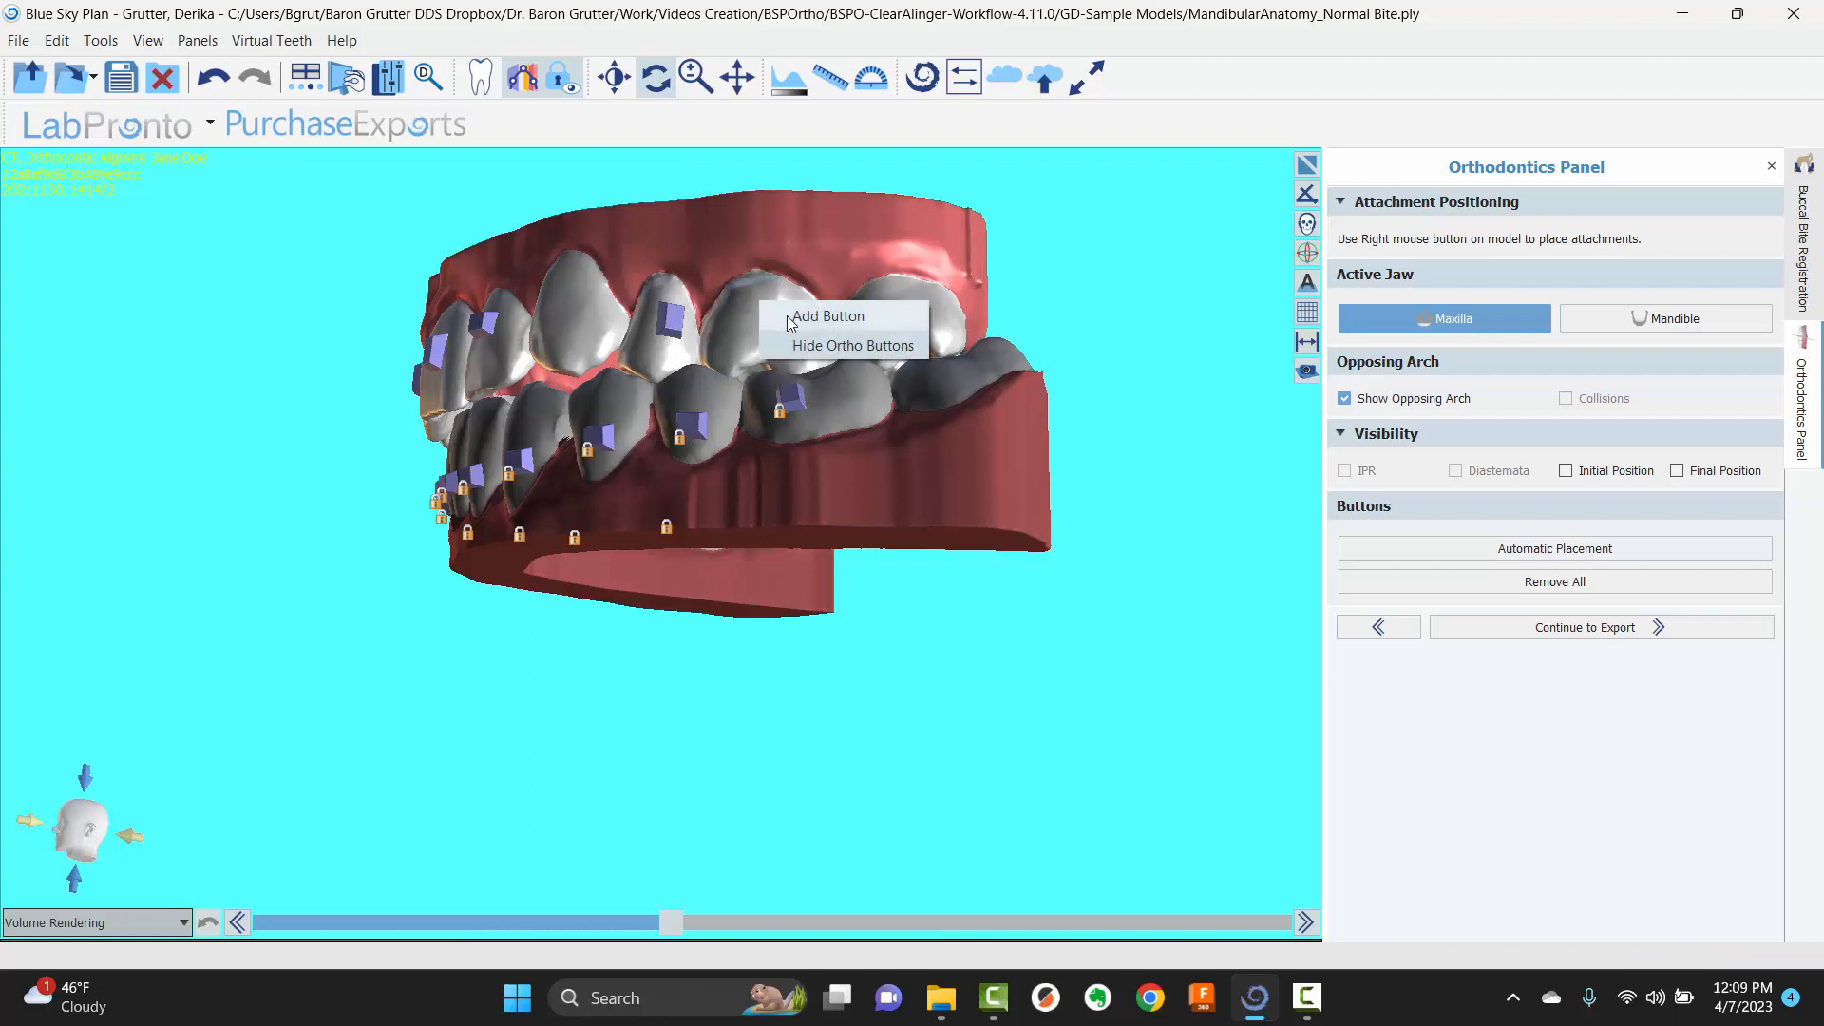
pyautogui.click(789, 311)
pyautogui.click(594, 308)
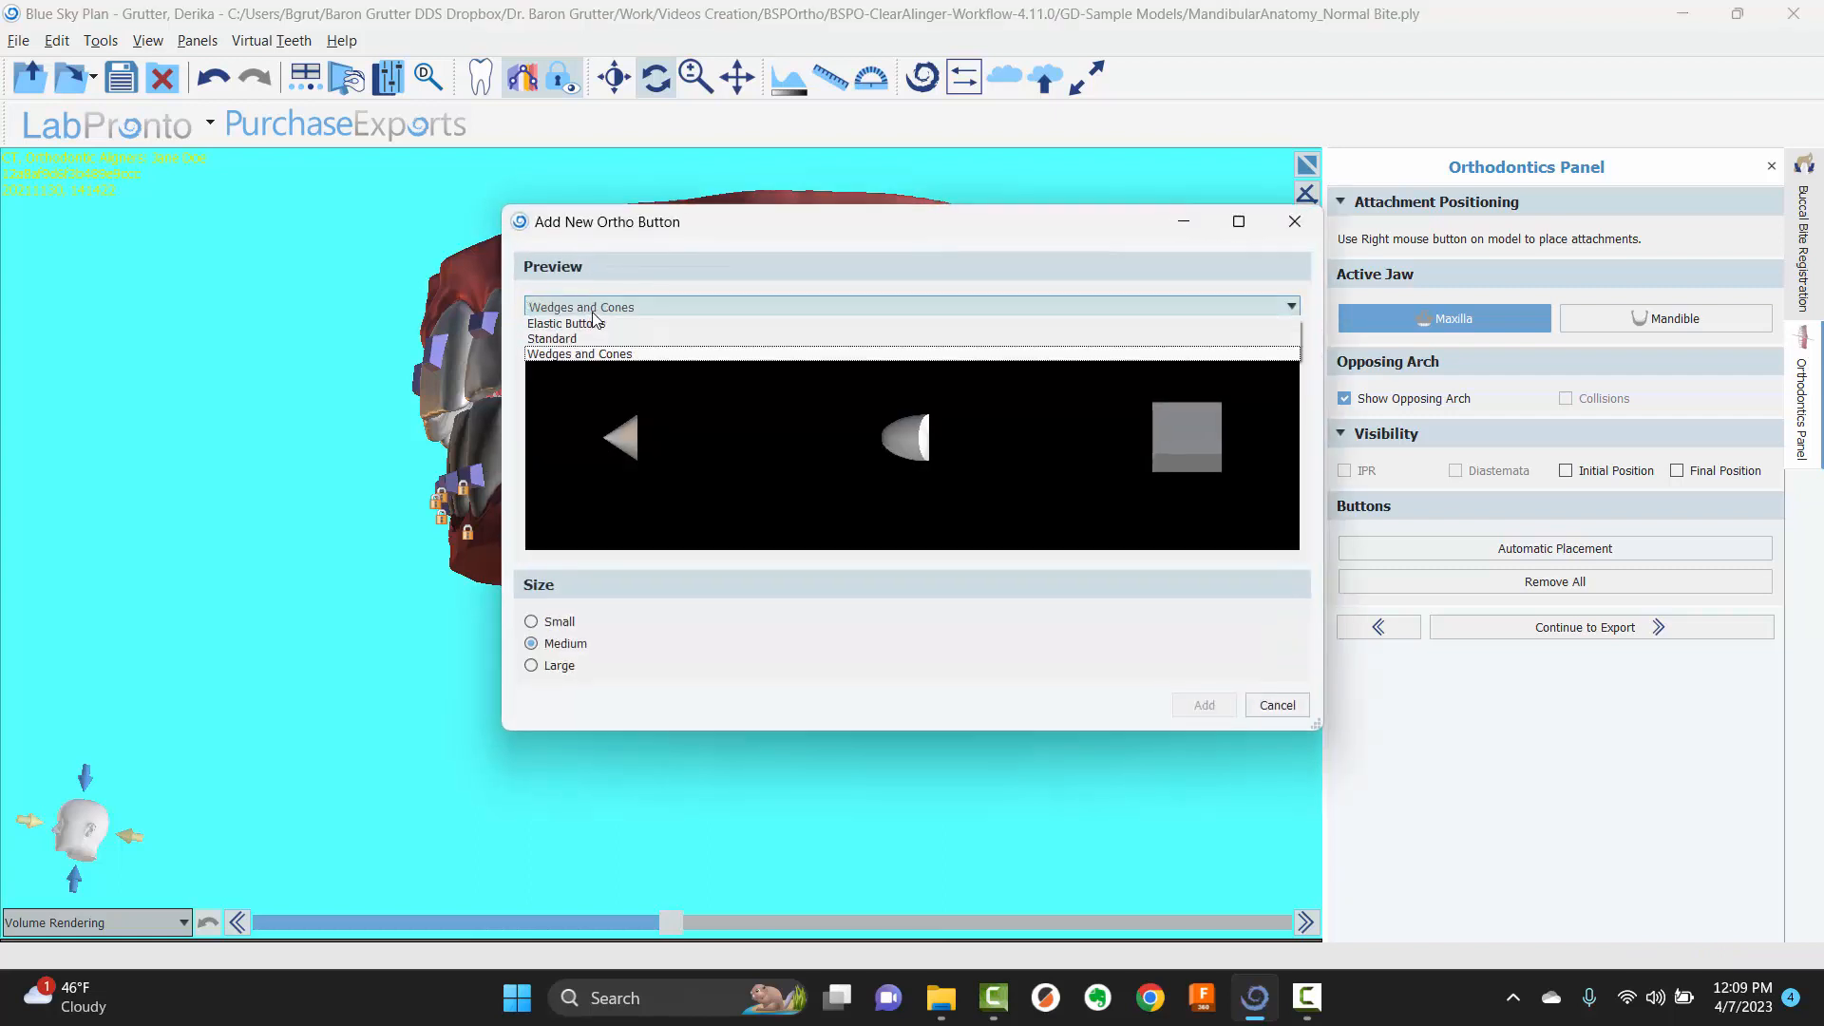
pyautogui.click(594, 321)
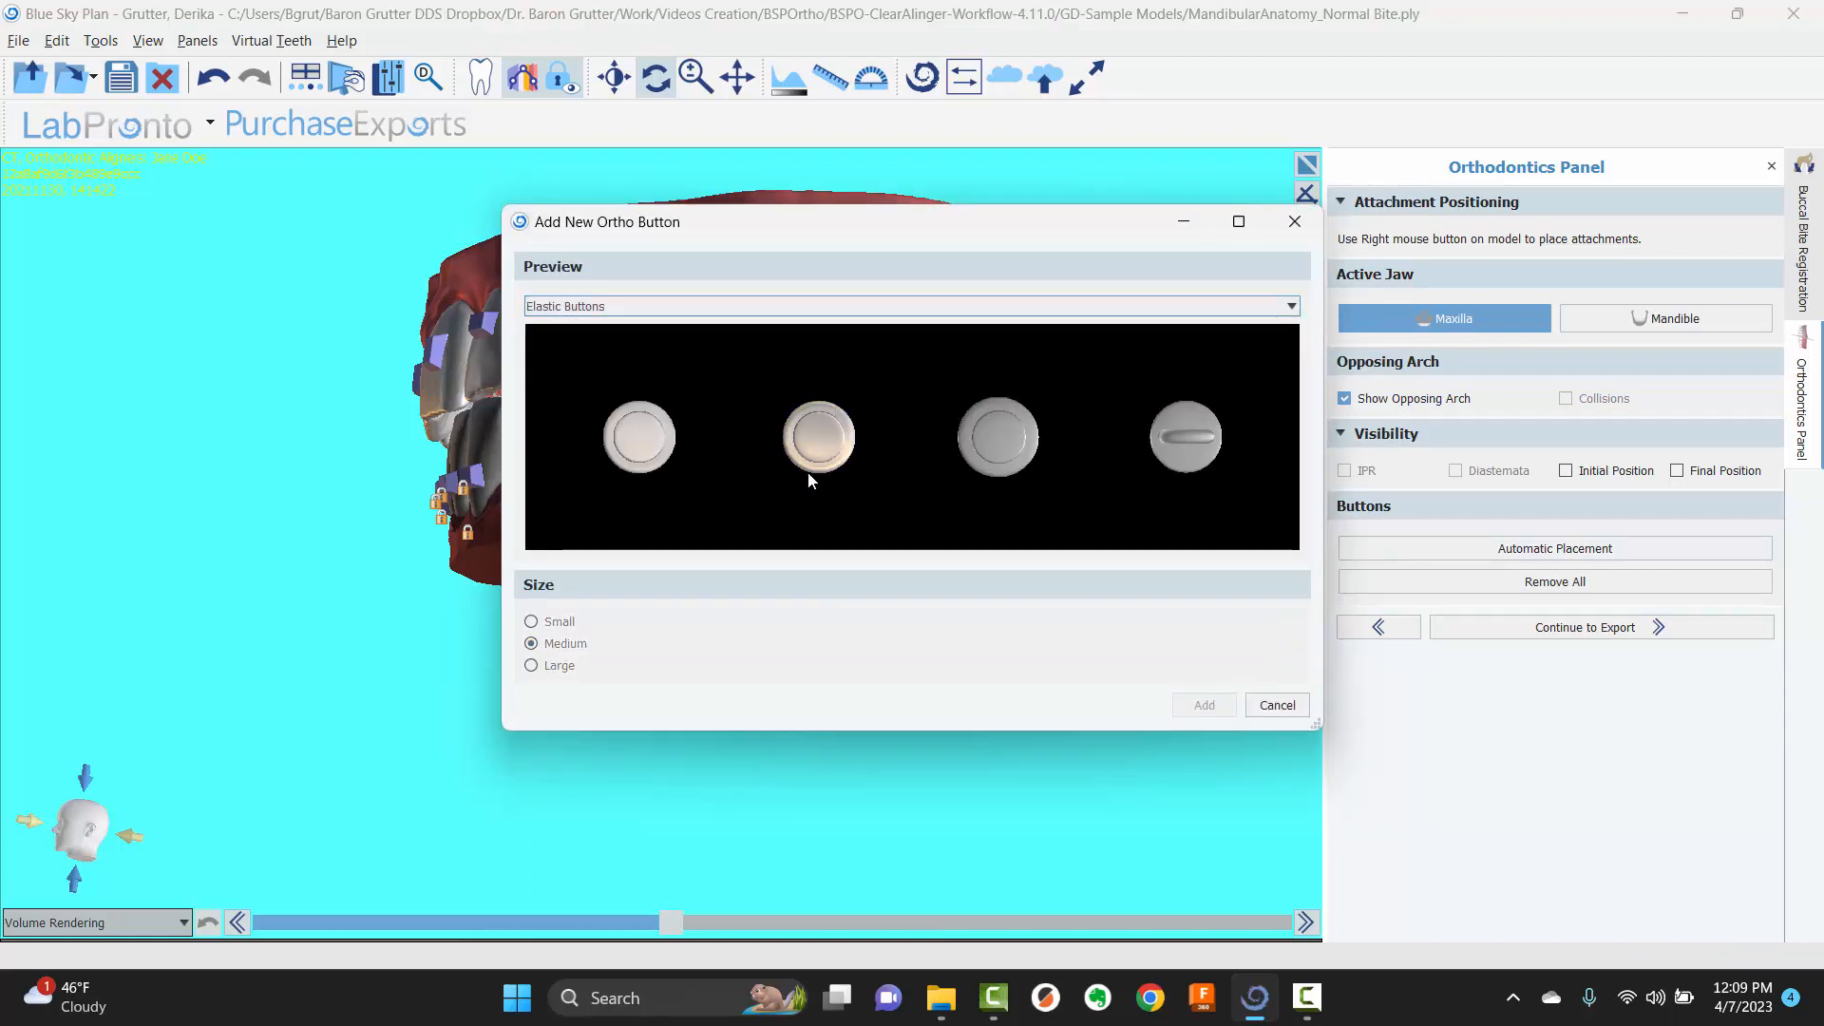
pyautogui.click(611, 430)
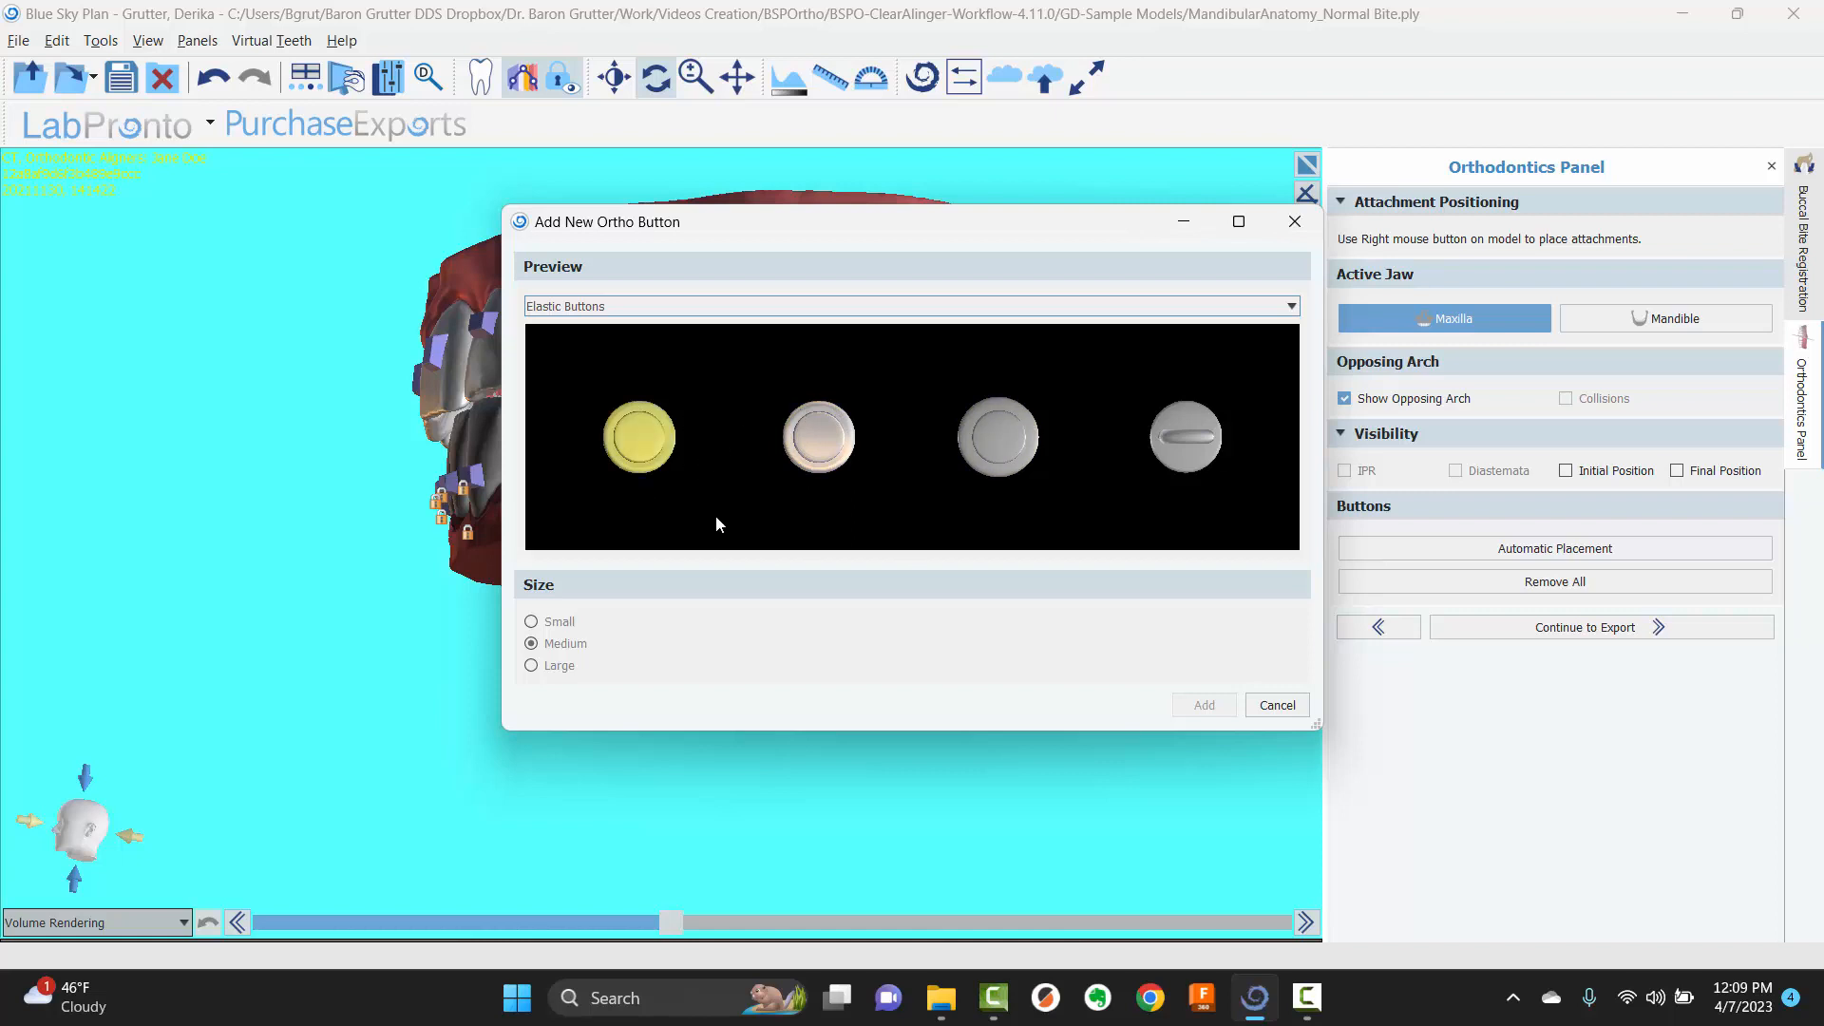
pyautogui.click(826, 437)
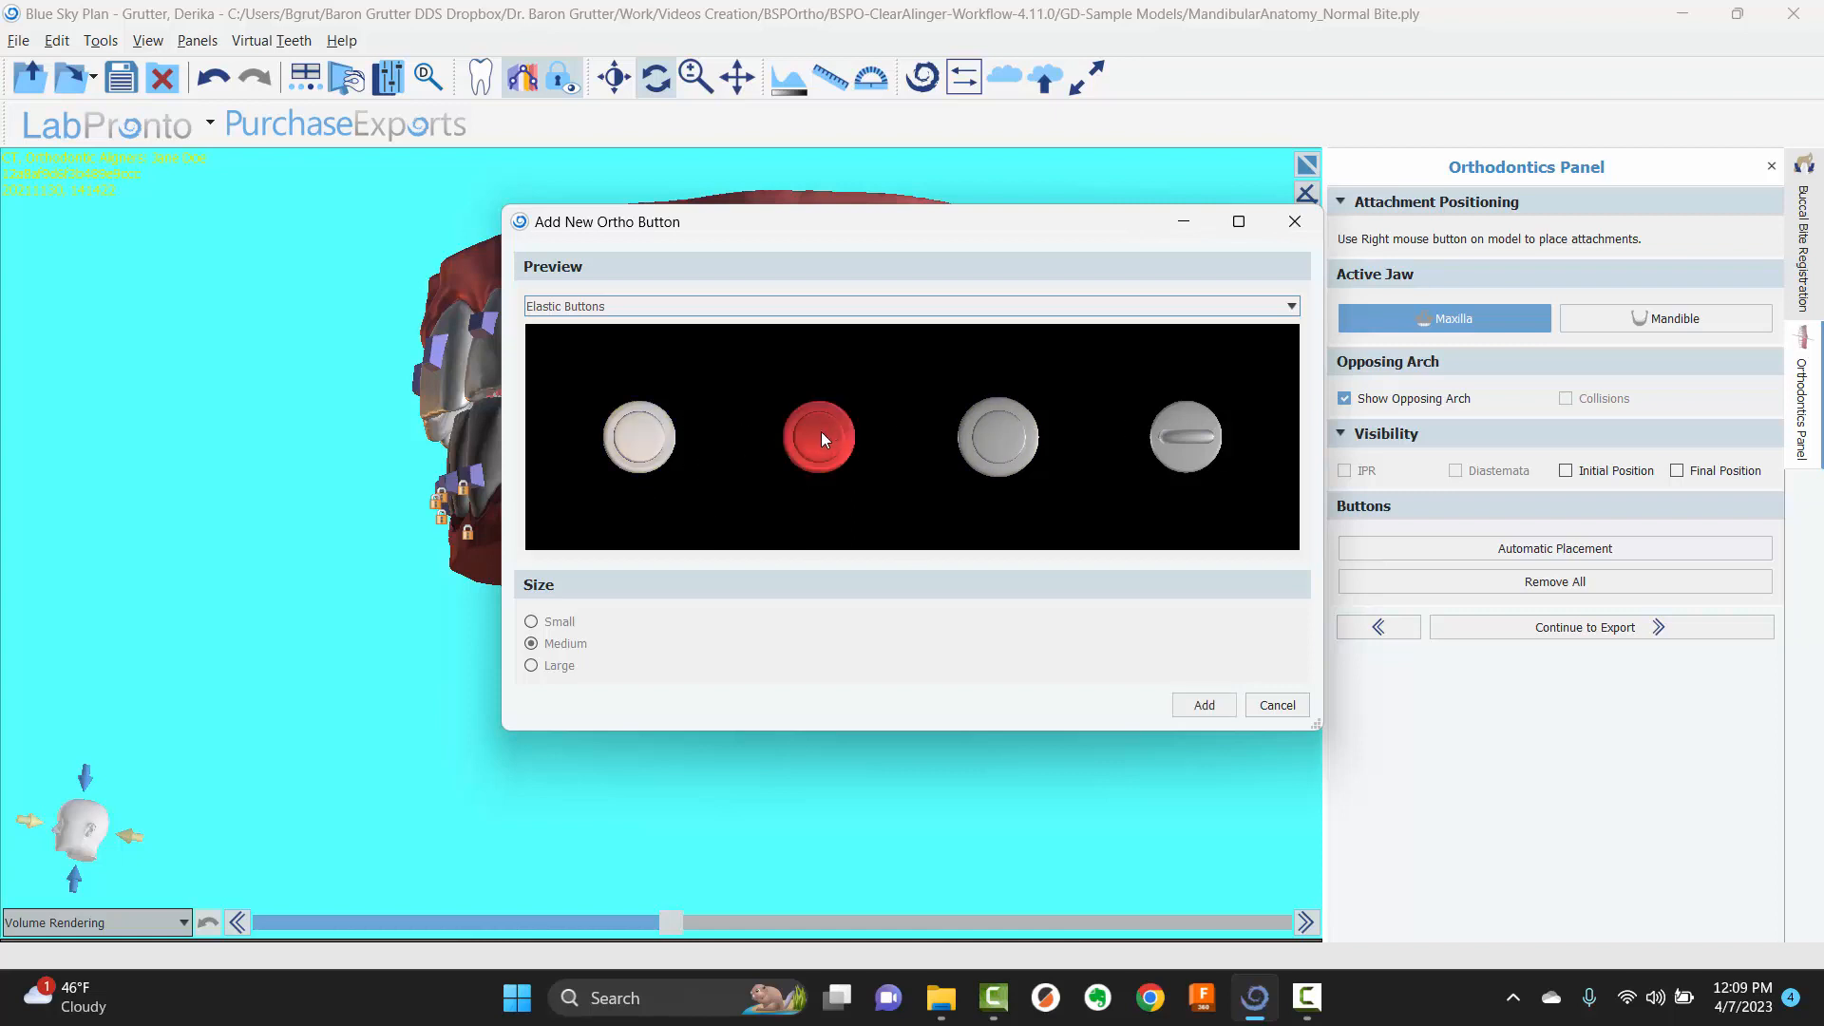
# - Preview the Standard and the Wedges and Cones button shapes, and cancel adding the button
pyautogui.click(640, 306)
pyautogui.click(640, 340)
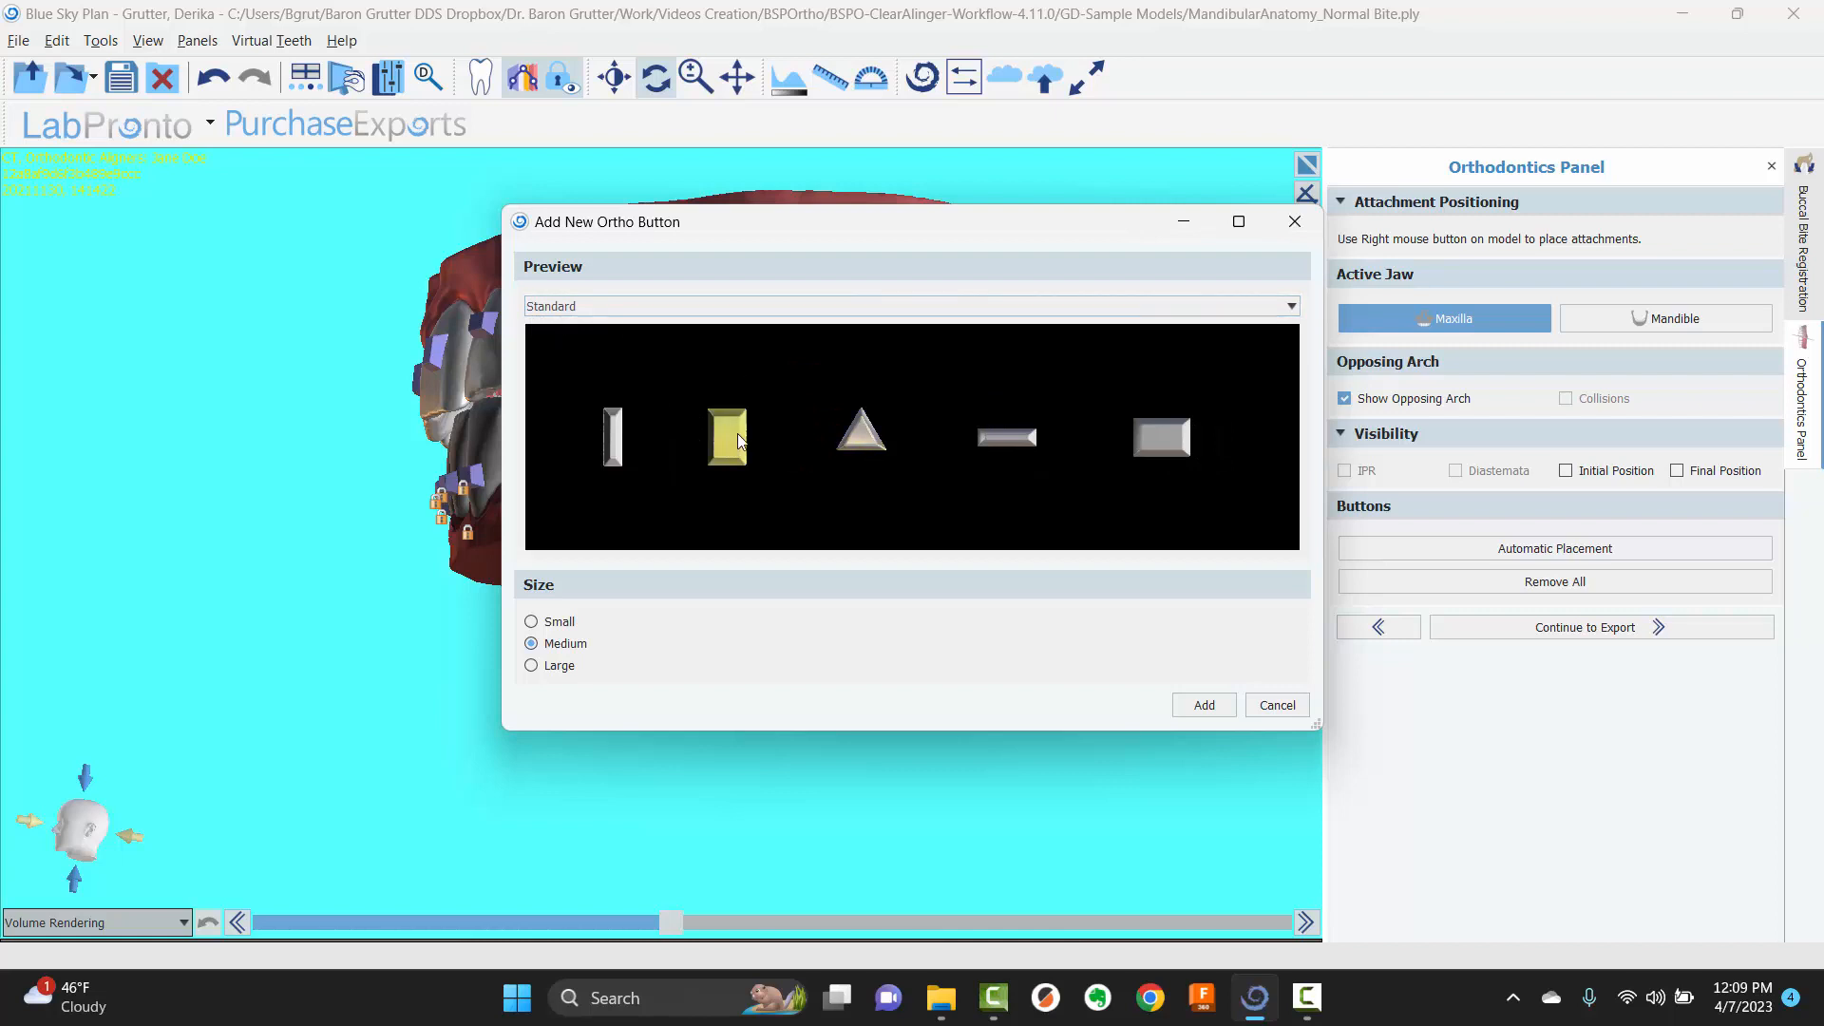
pyautogui.click(574, 306)
pyautogui.click(600, 354)
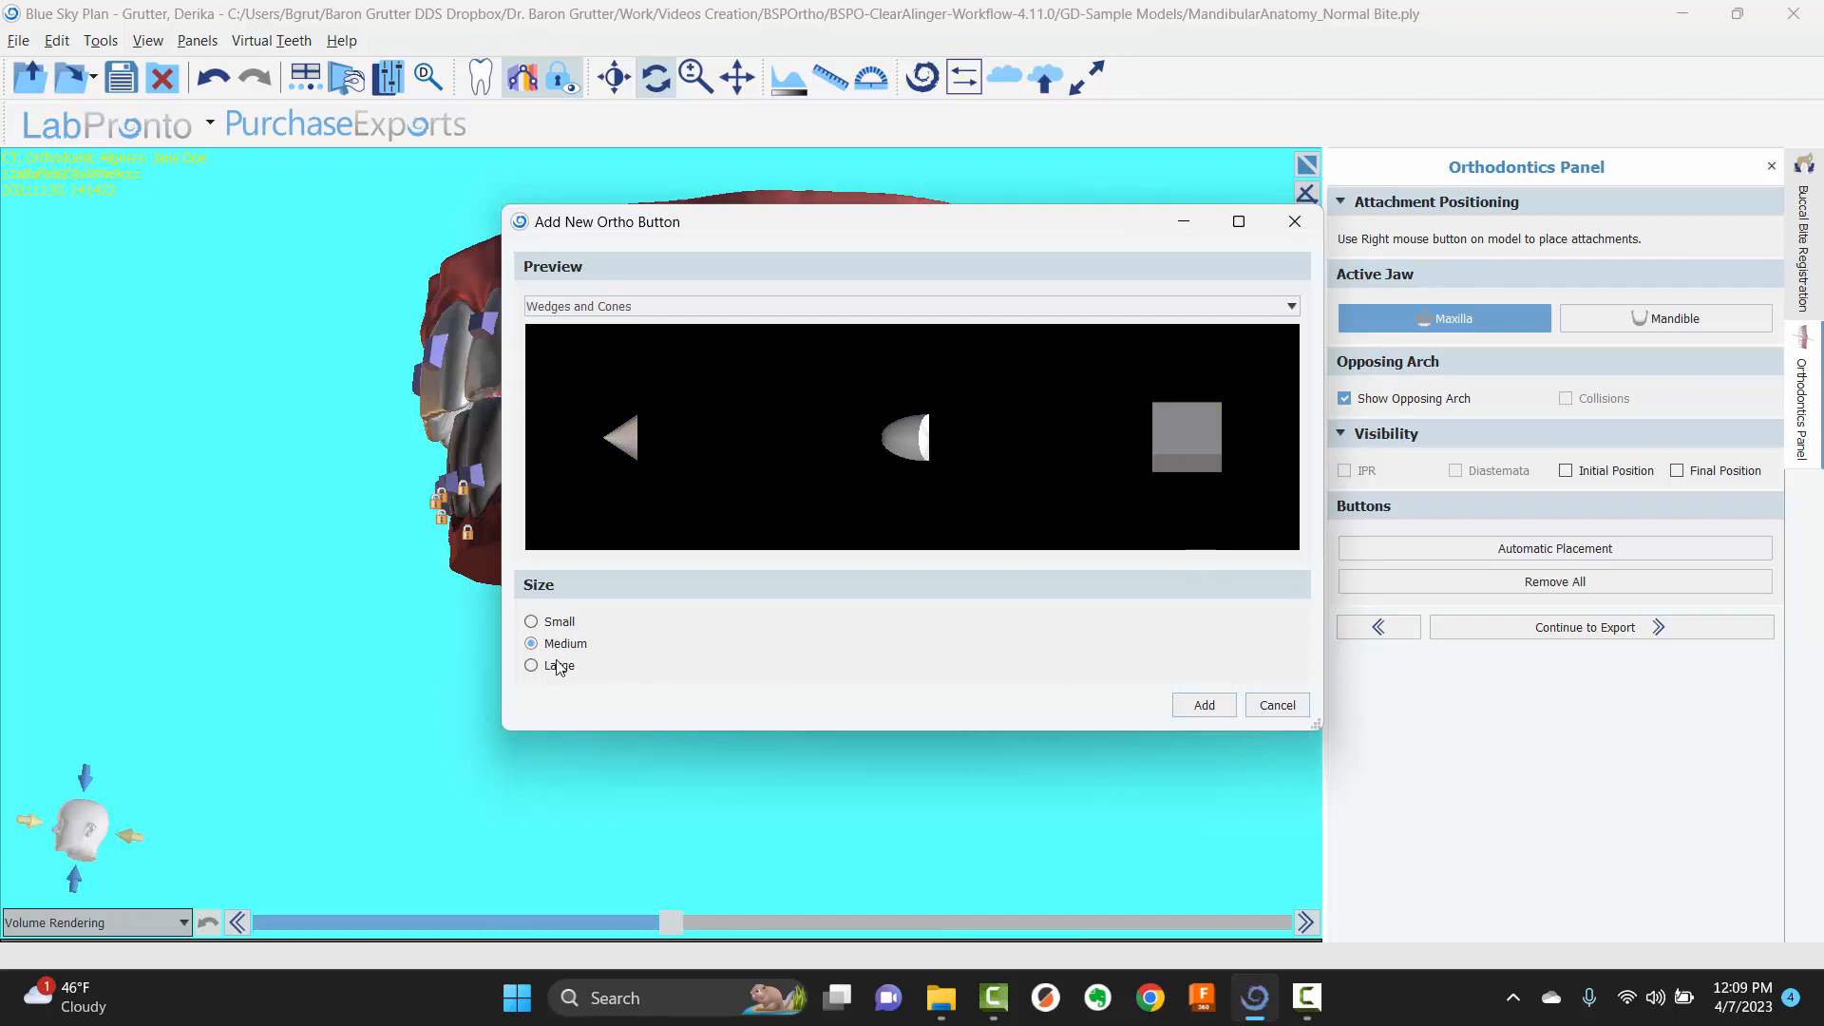
pyautogui.click(1278, 705)
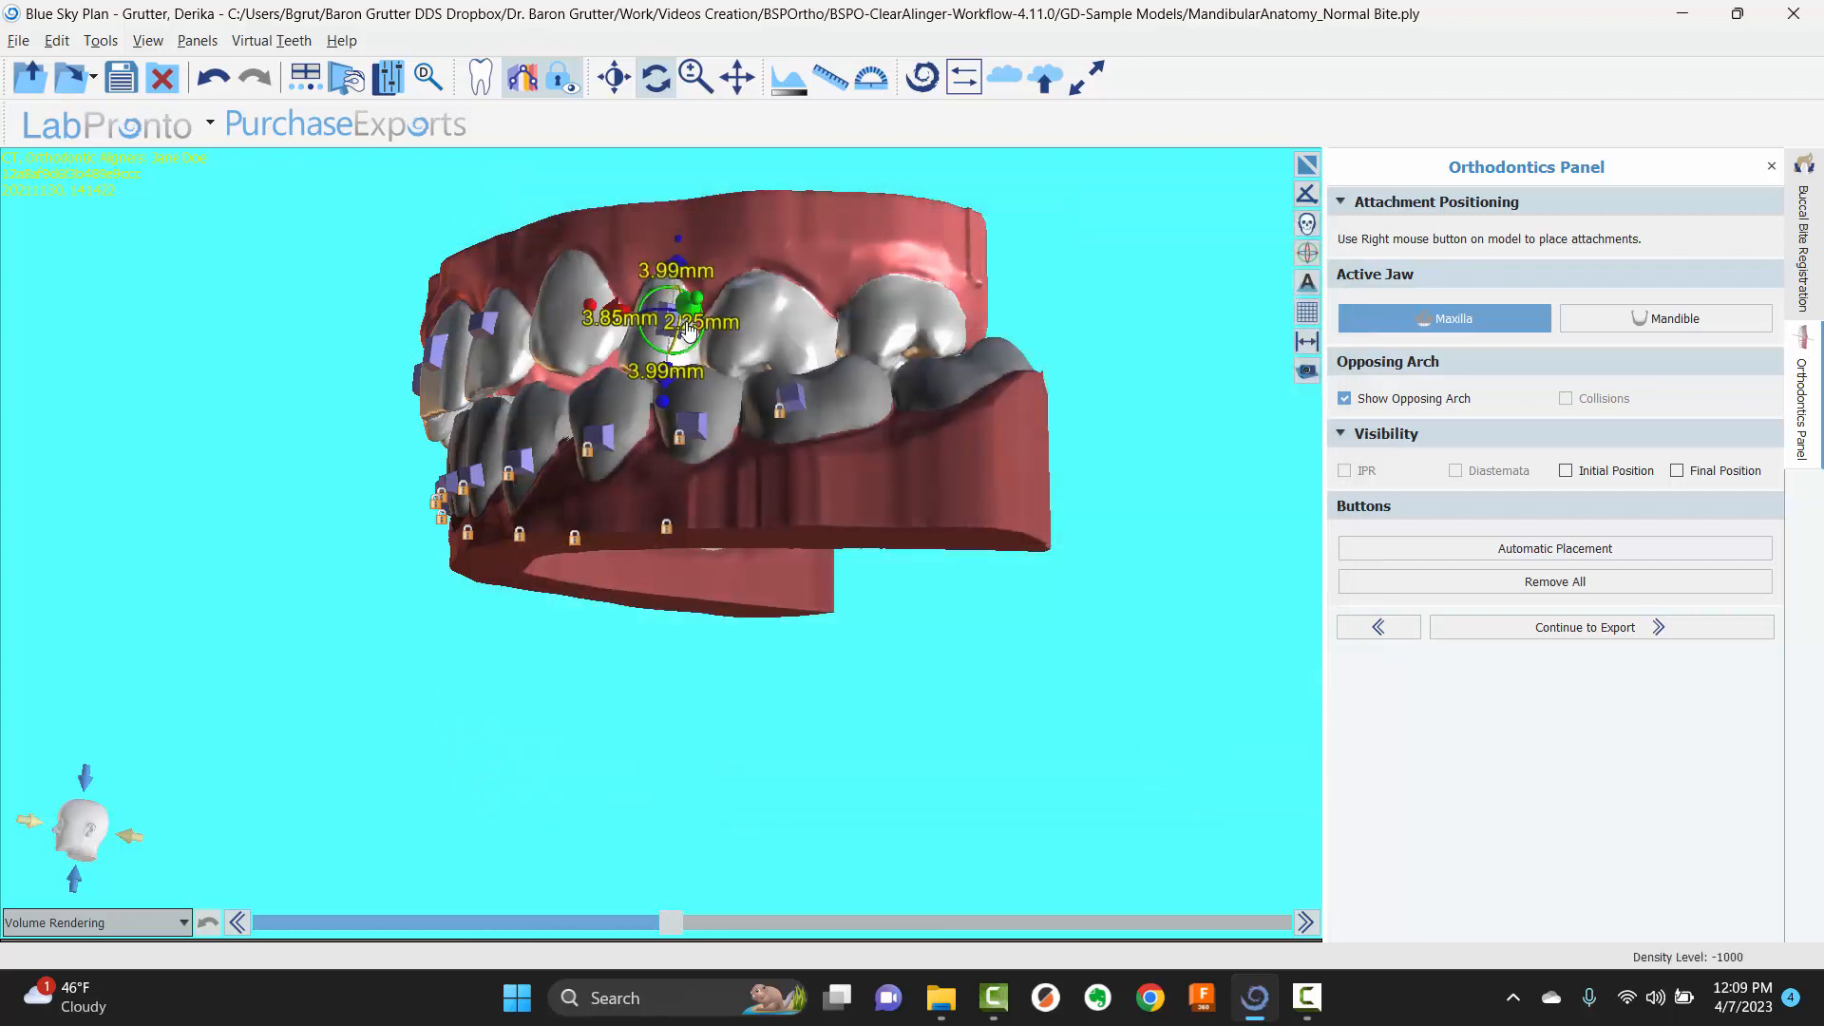
# - Shift the attachment on the upper left premolar slightly toward the molar
pyautogui.moveTo(586, 308); pyautogui.dragTo(671, 304)
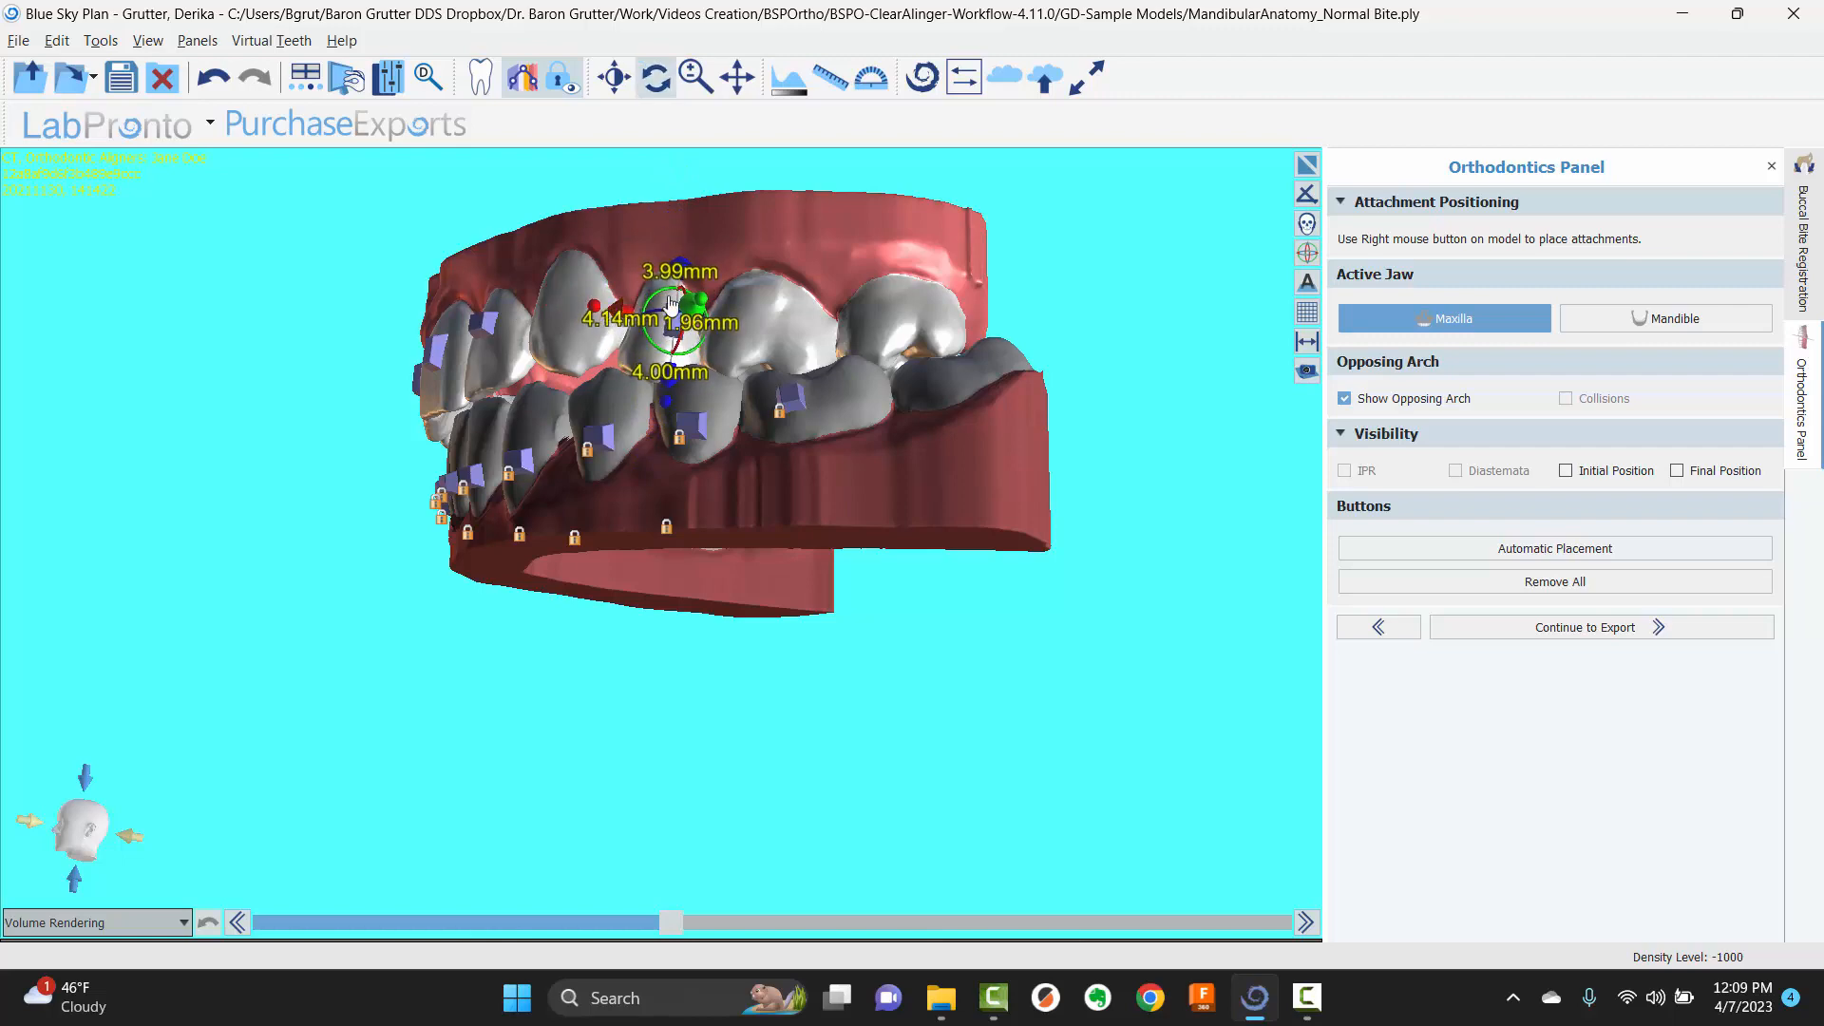
pyautogui.moveTo(465, 591); pyautogui.dragTo(1035, 607)
pyautogui.moveTo(1032, 485); pyautogui.dragTo(1171, 511)
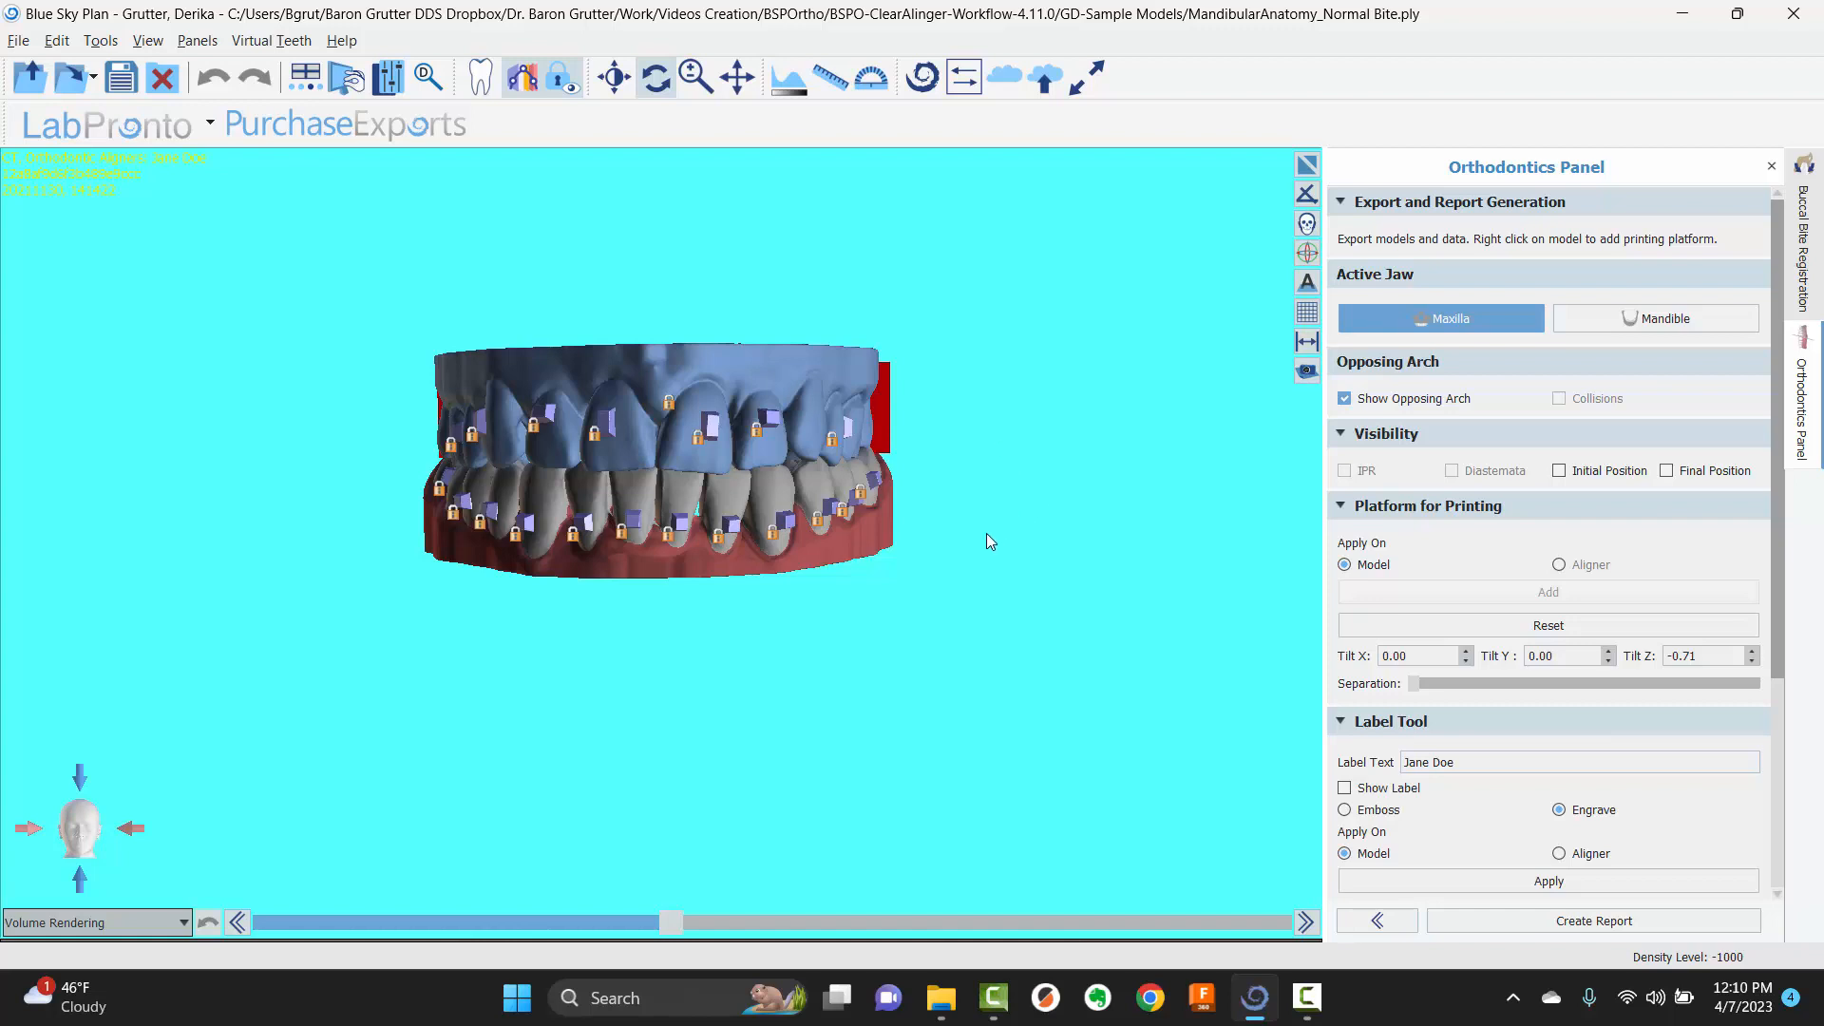
# - Inspect both arches from the left side and hide the opposing arch to expose the maxillary model's printing platform
pyautogui.moveTo(987, 635); pyautogui.dragTo(604, 627)
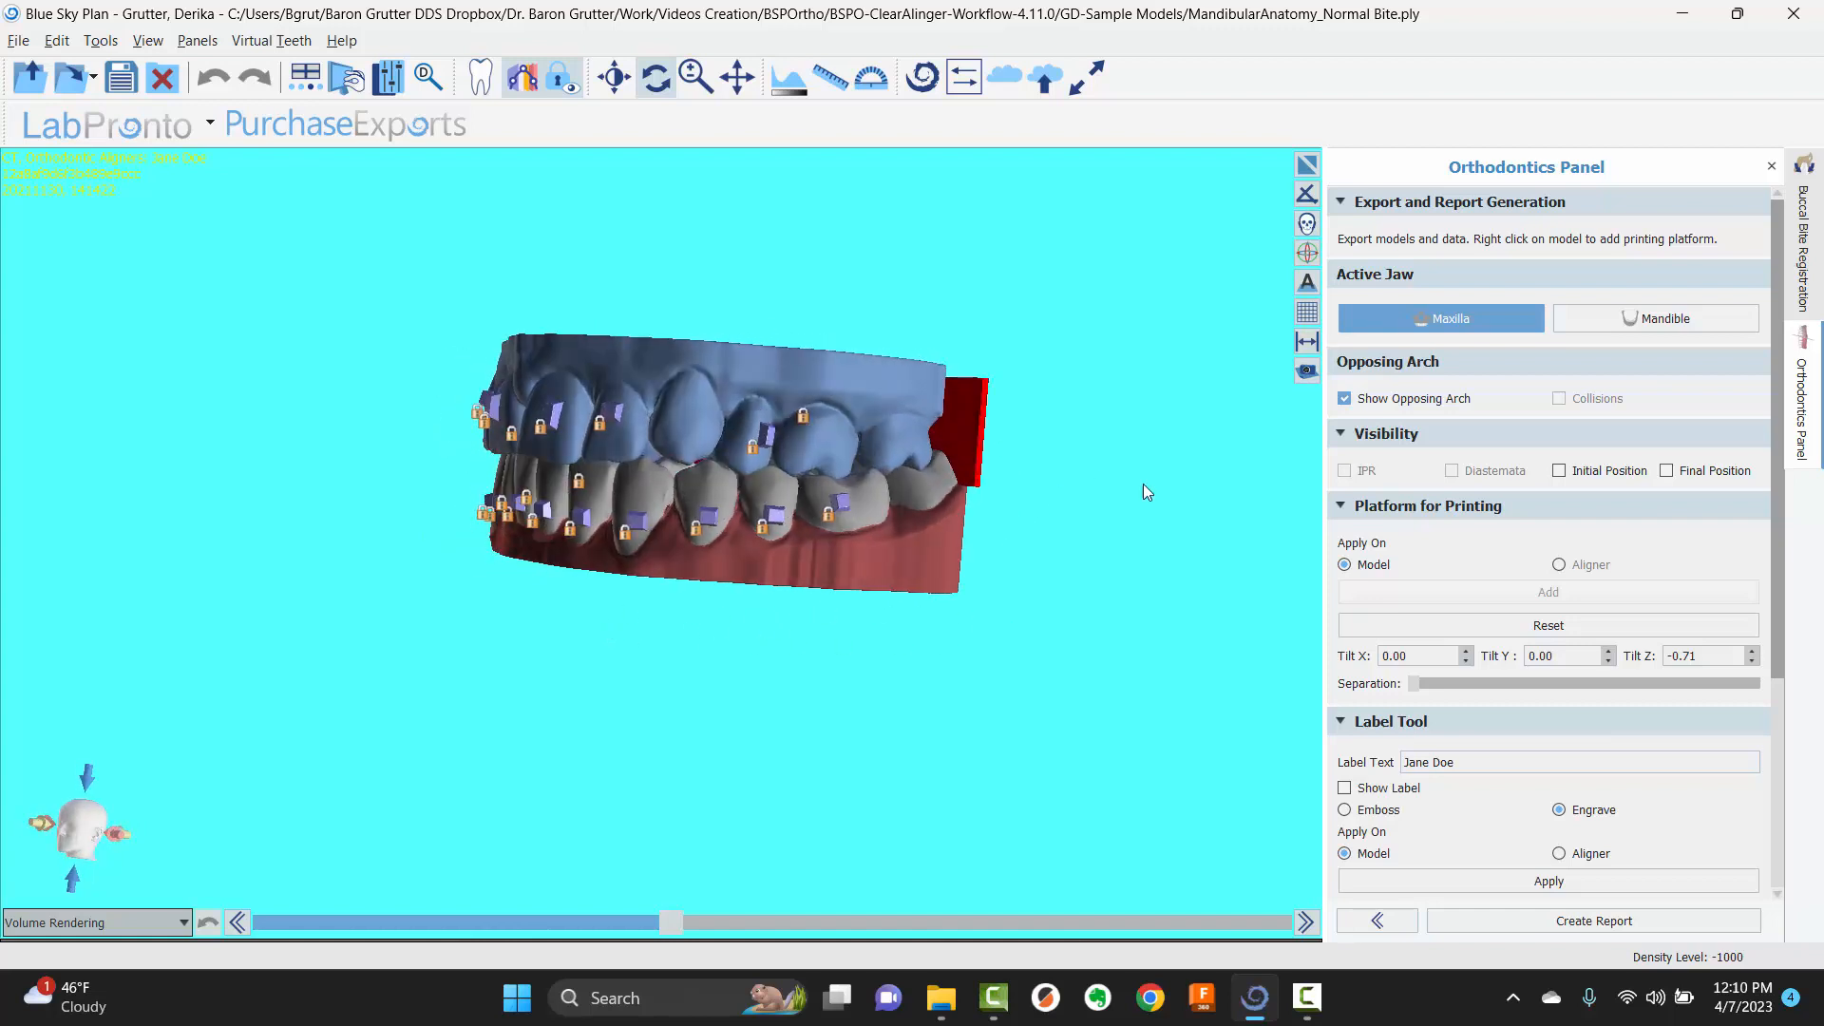
pyautogui.moveTo(1075, 517); pyautogui.dragTo(665, 467)
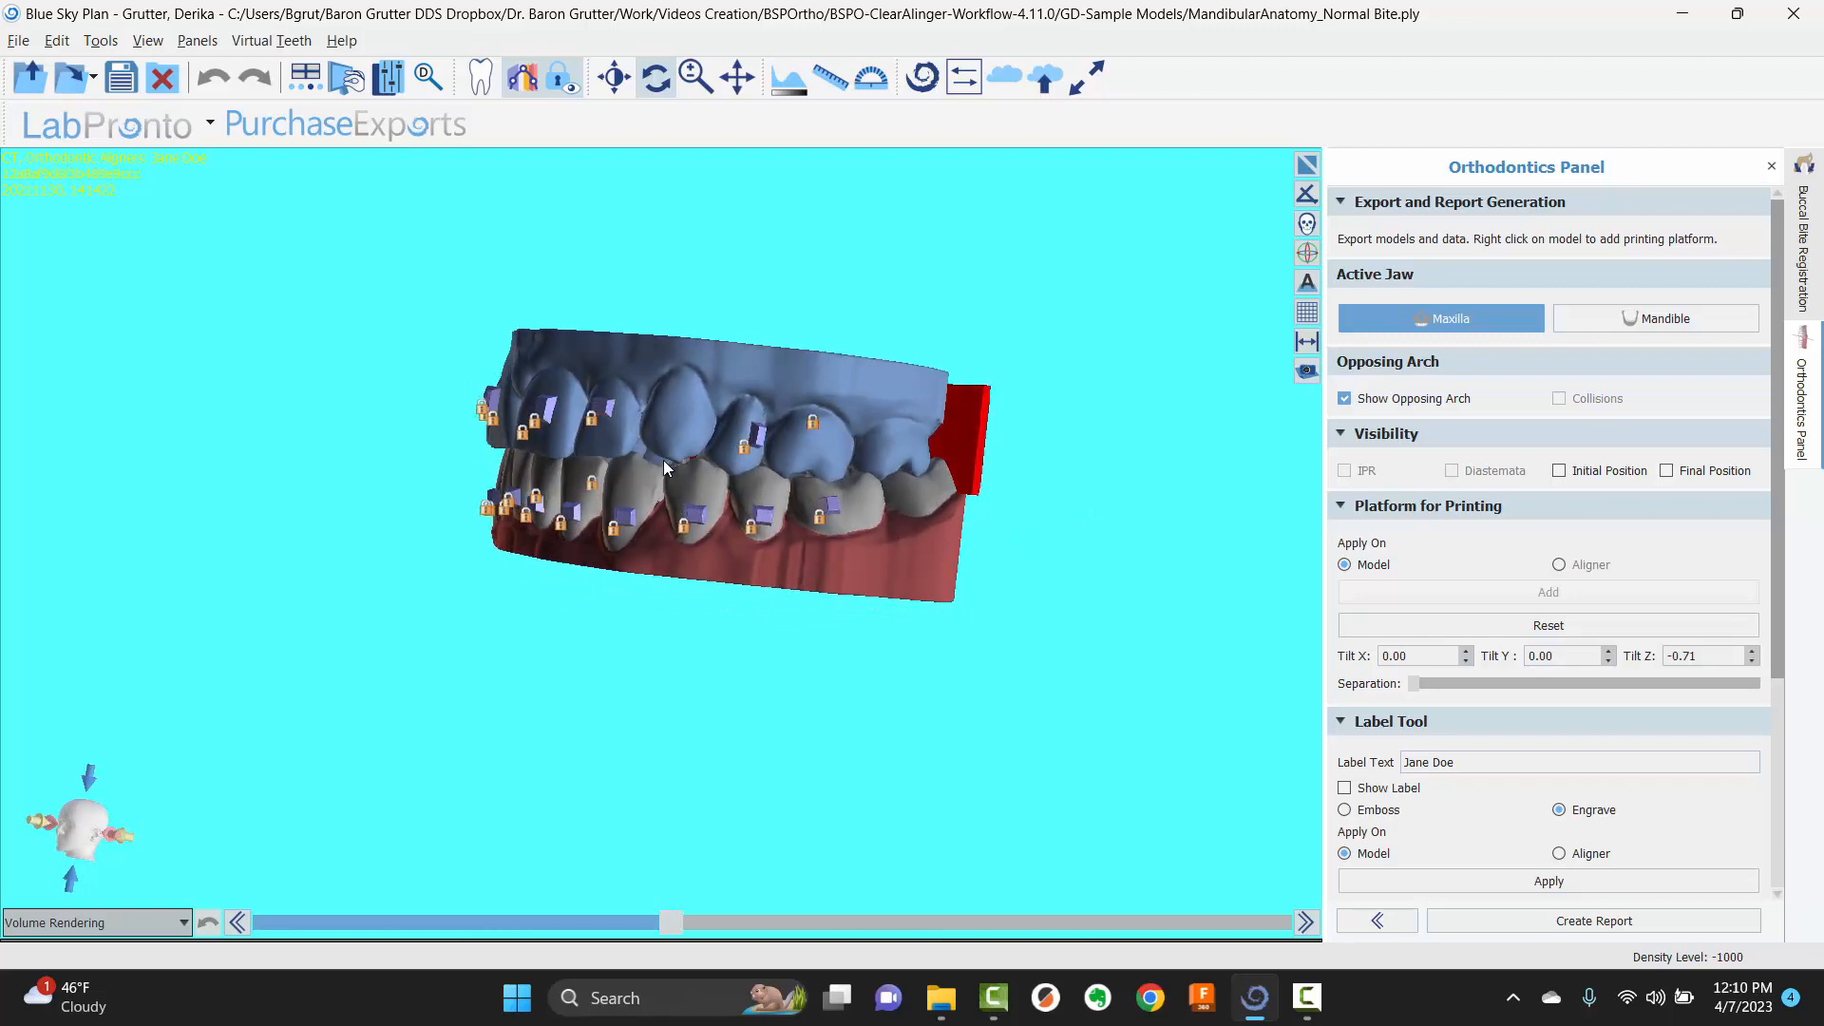
pyautogui.moveTo(244, 626); pyautogui.dragTo(860, 597)
pyautogui.moveTo(878, 613); pyautogui.dragTo(794, 481)
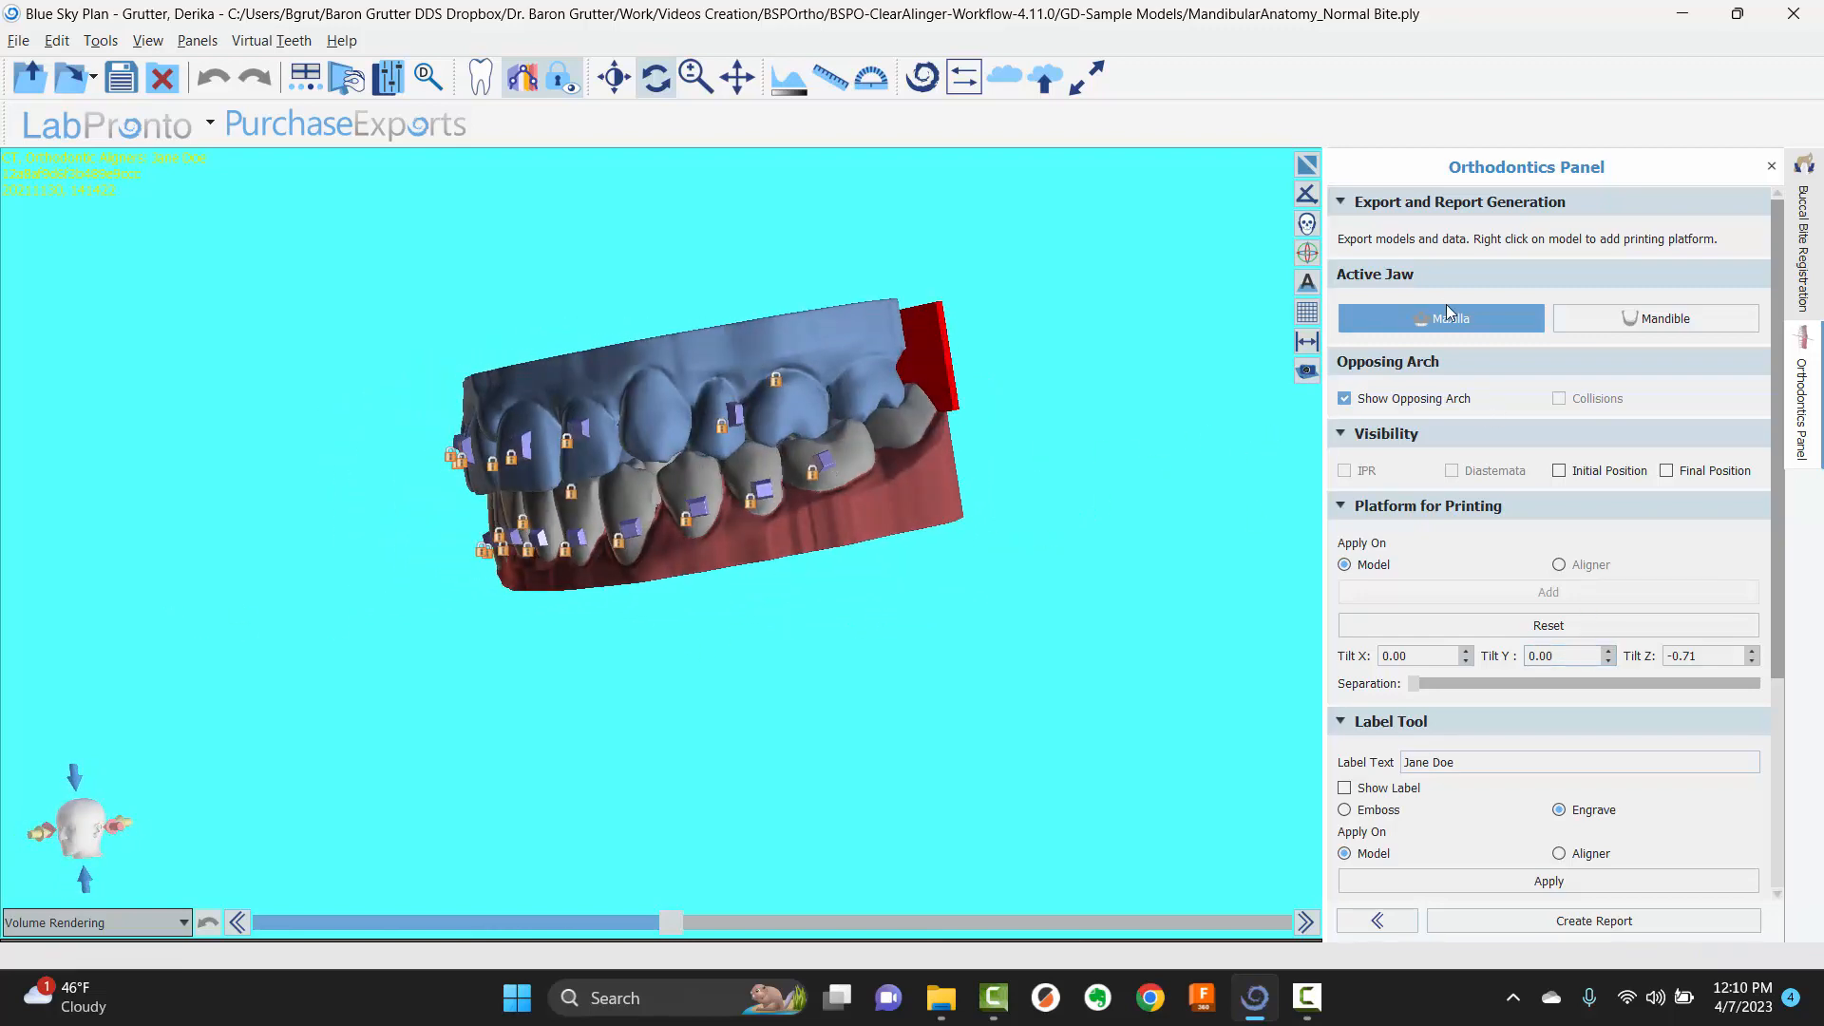
pyautogui.click(1344, 398)
pyautogui.moveTo(1189, 390); pyautogui.dragTo(787, 411)
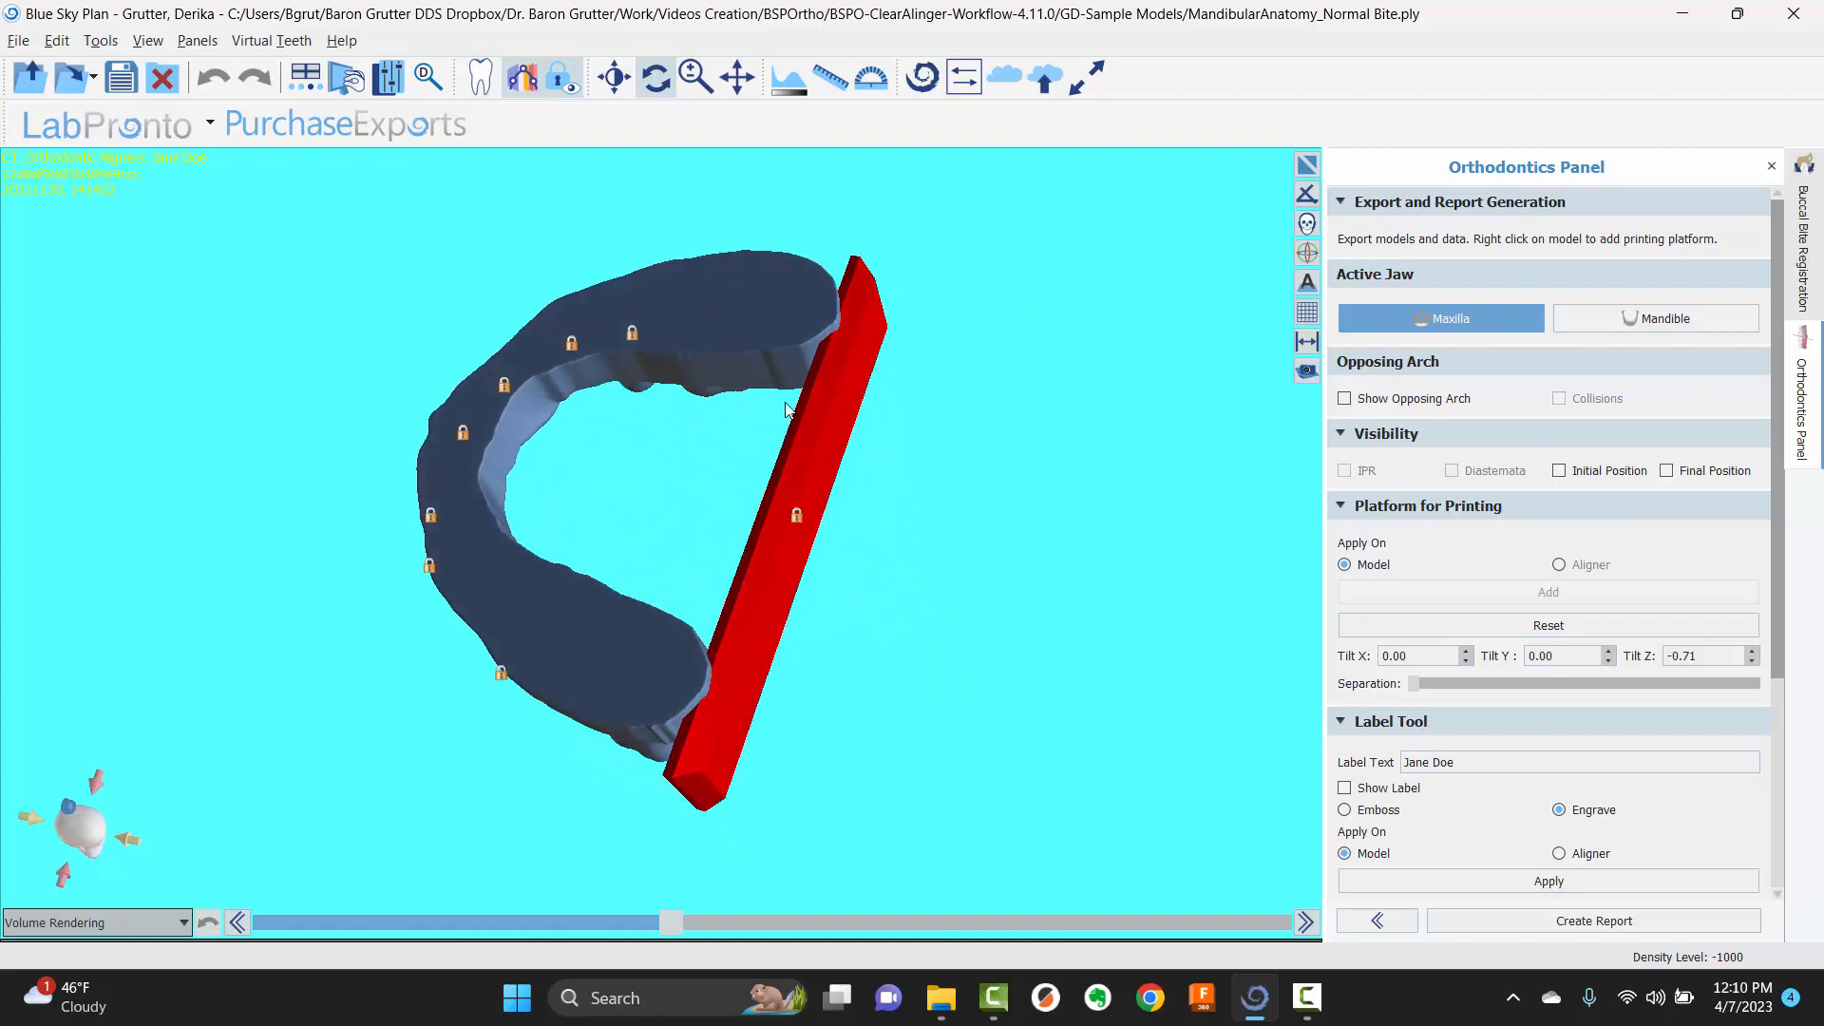
pyautogui.moveTo(914, 566); pyautogui.dragTo(523, 459)
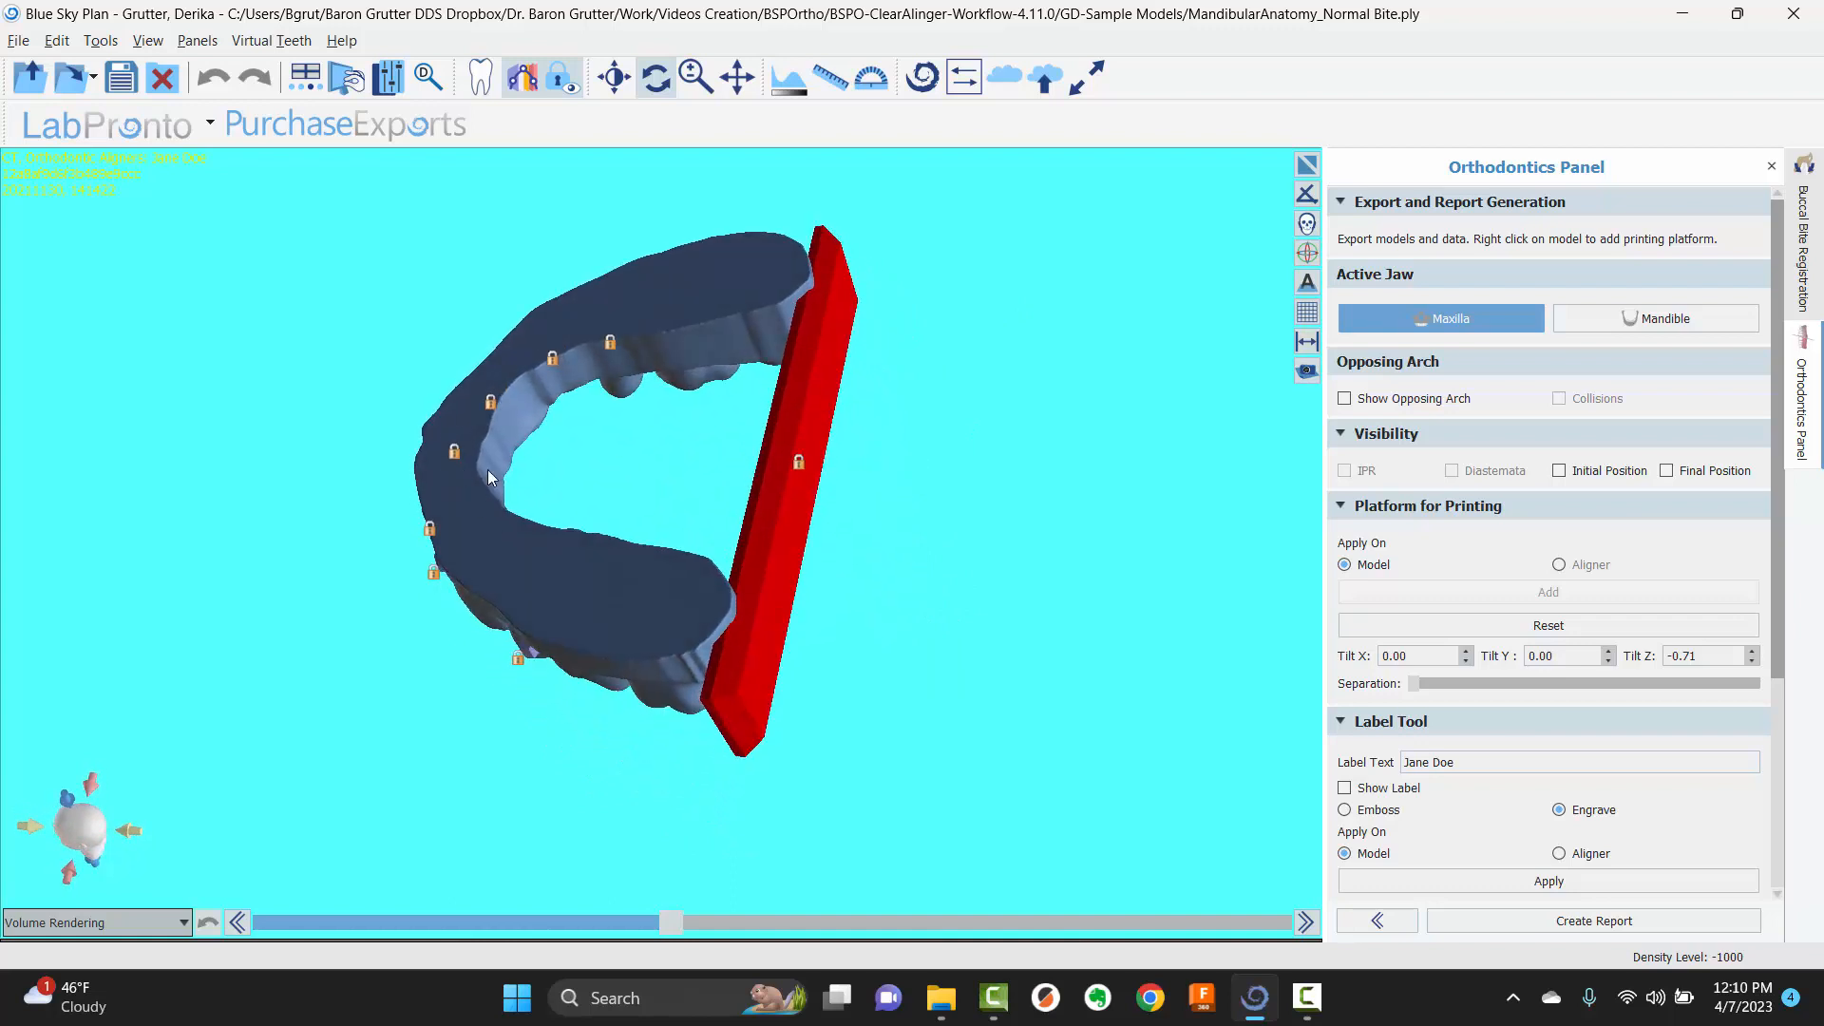
# - Unlock the printing platform behind the maxillary model, adjust its thickness and shorten both ends to fit across the back of the arch
pyautogui.rightClick(801, 350)
pyautogui.click(842, 391)
pyautogui.moveTo(1013, 248); pyautogui.dragTo(868, 471)
pyautogui.click(785, 466)
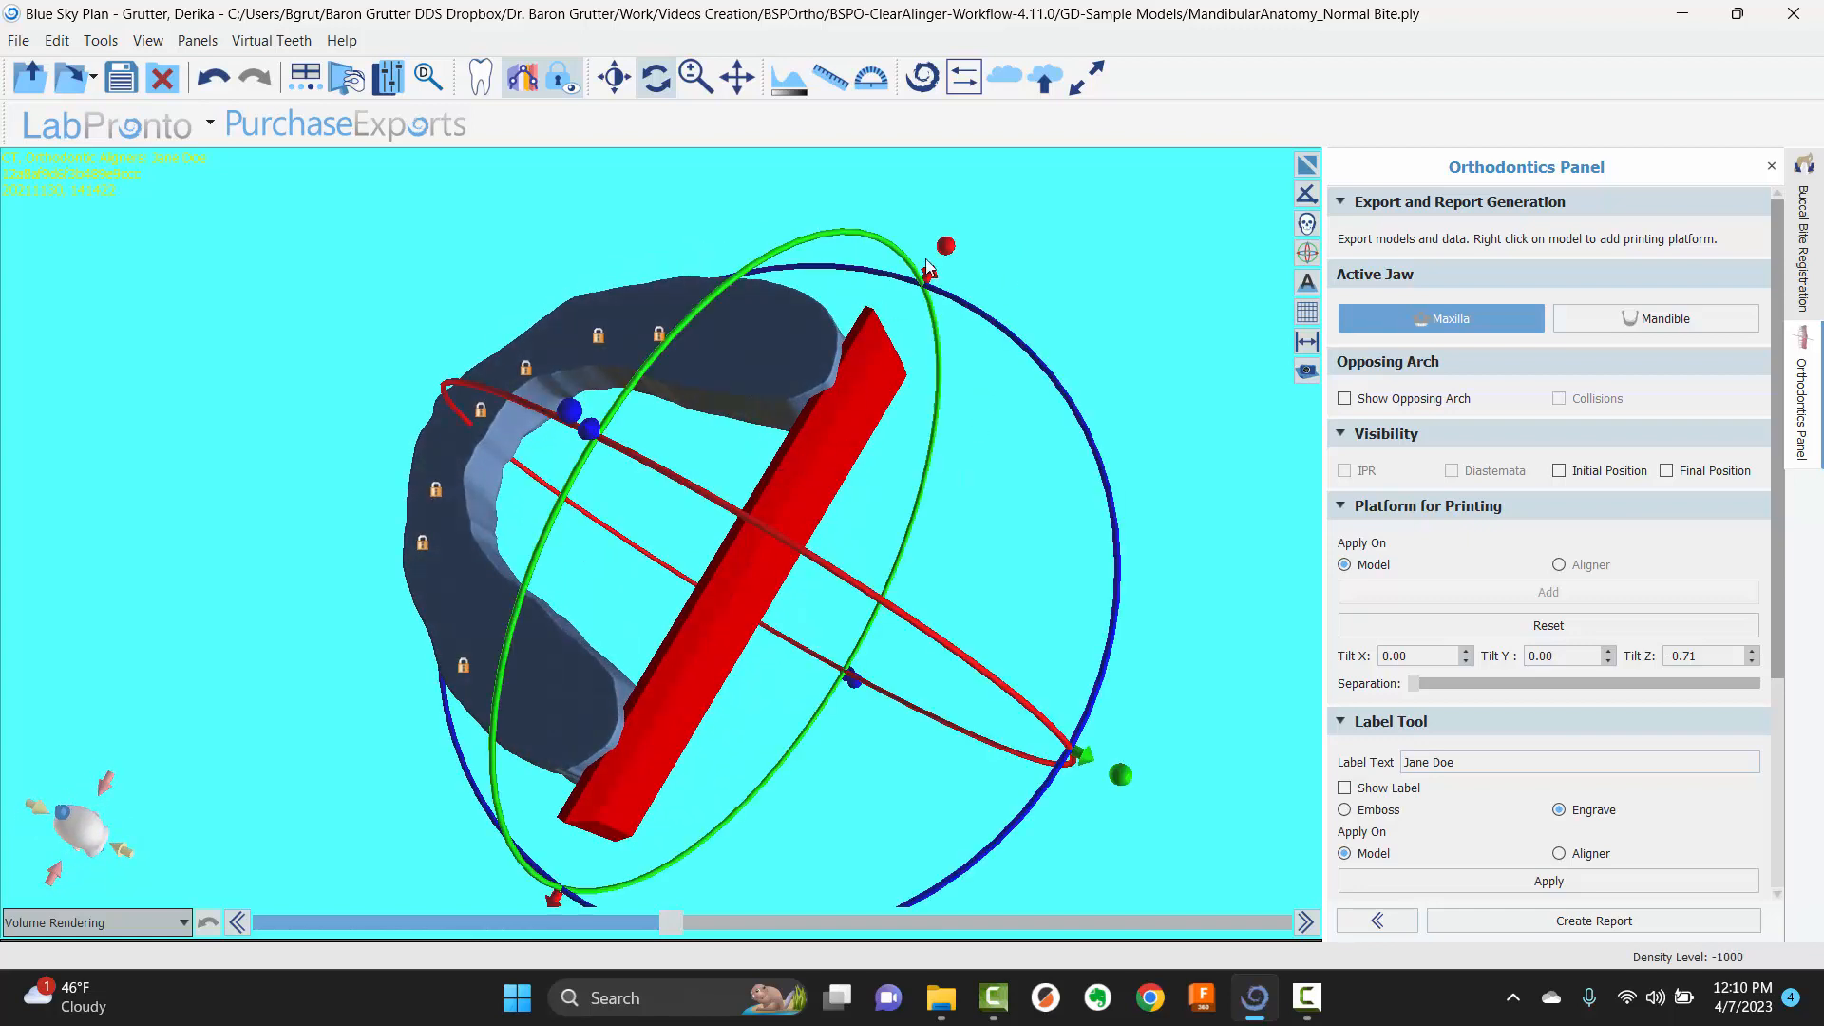
pyautogui.moveTo(946, 246); pyautogui.dragTo(922, 285)
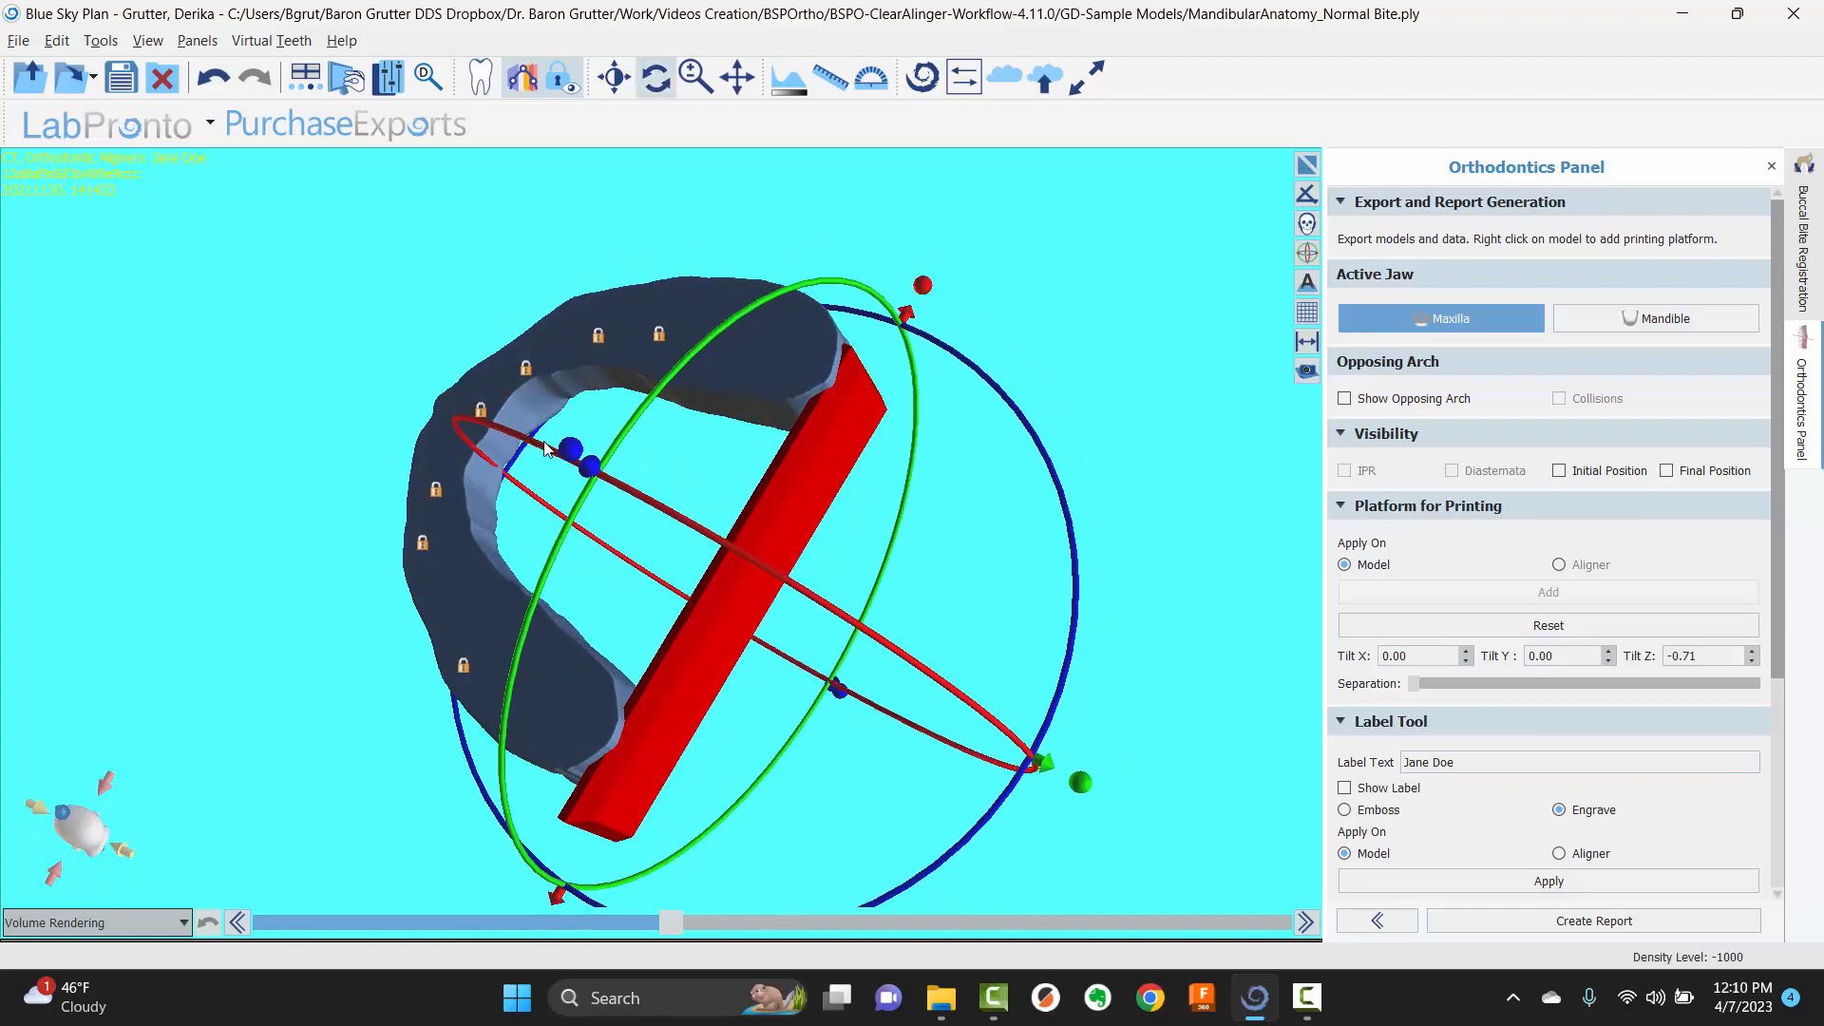
pyautogui.moveTo(570, 449); pyautogui.dragTo(534, 431)
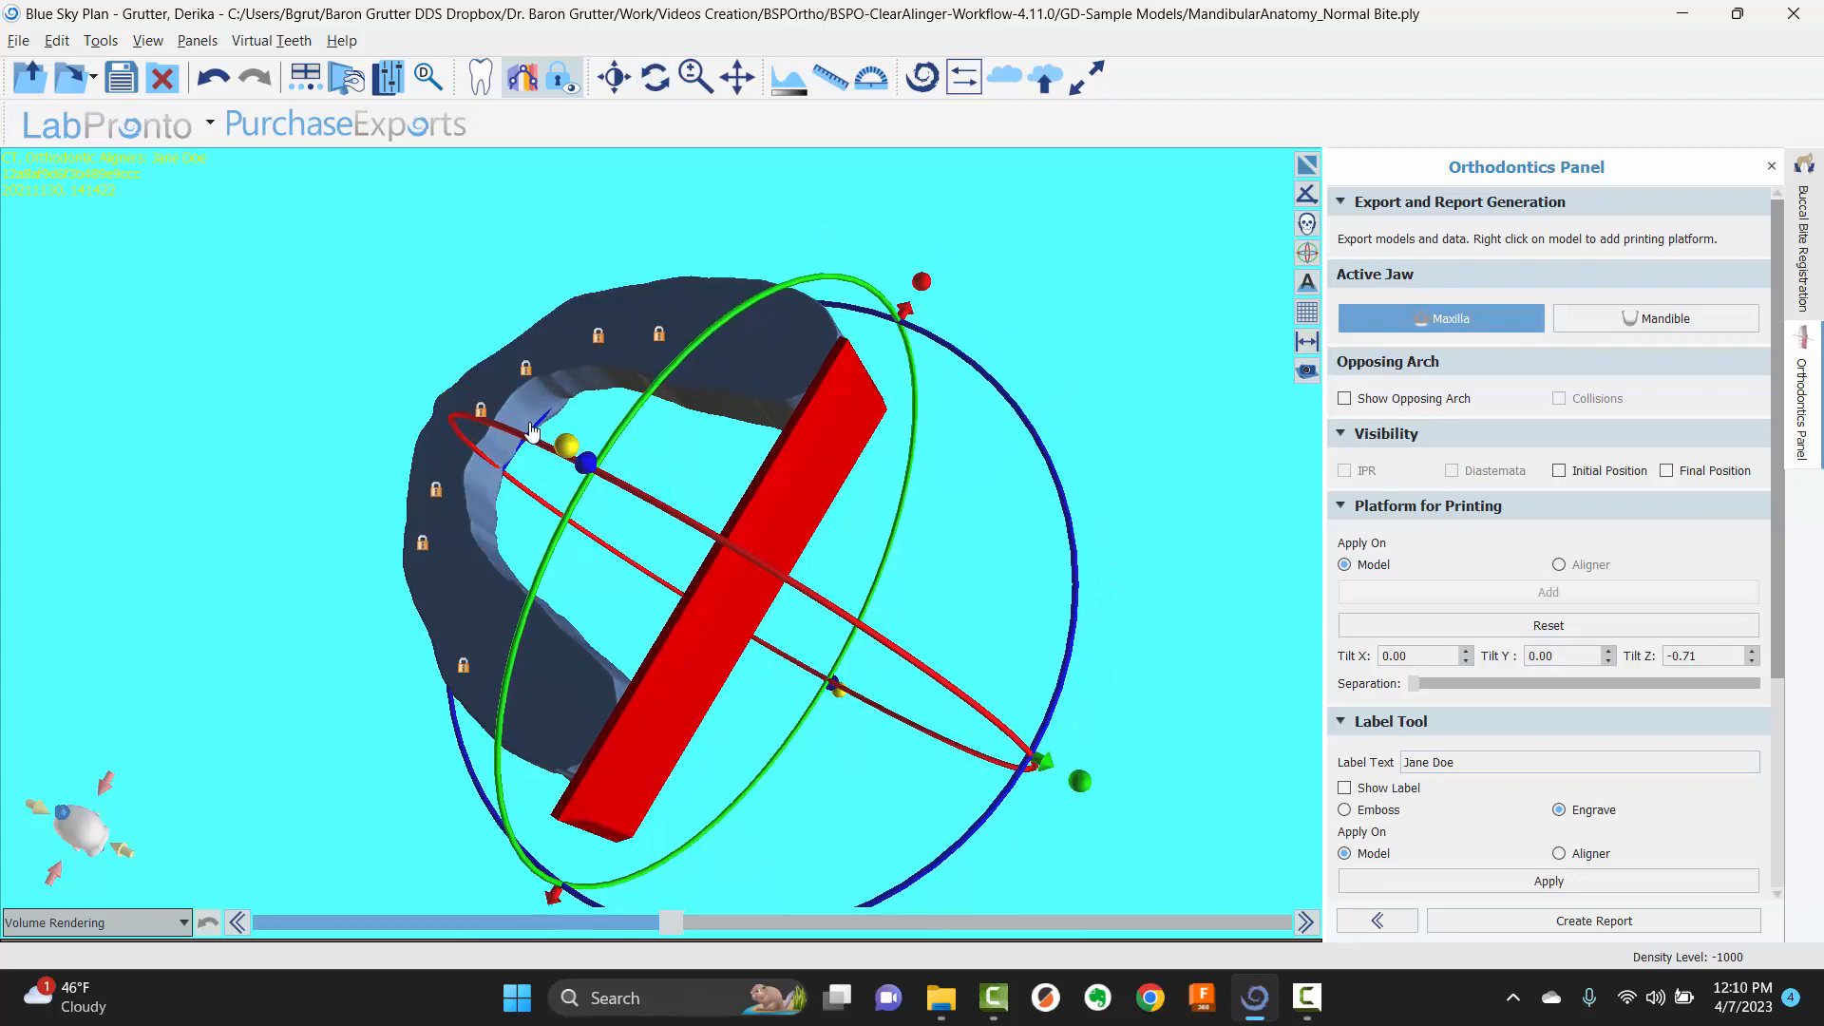
pyautogui.scroll(-2, 545, 845)
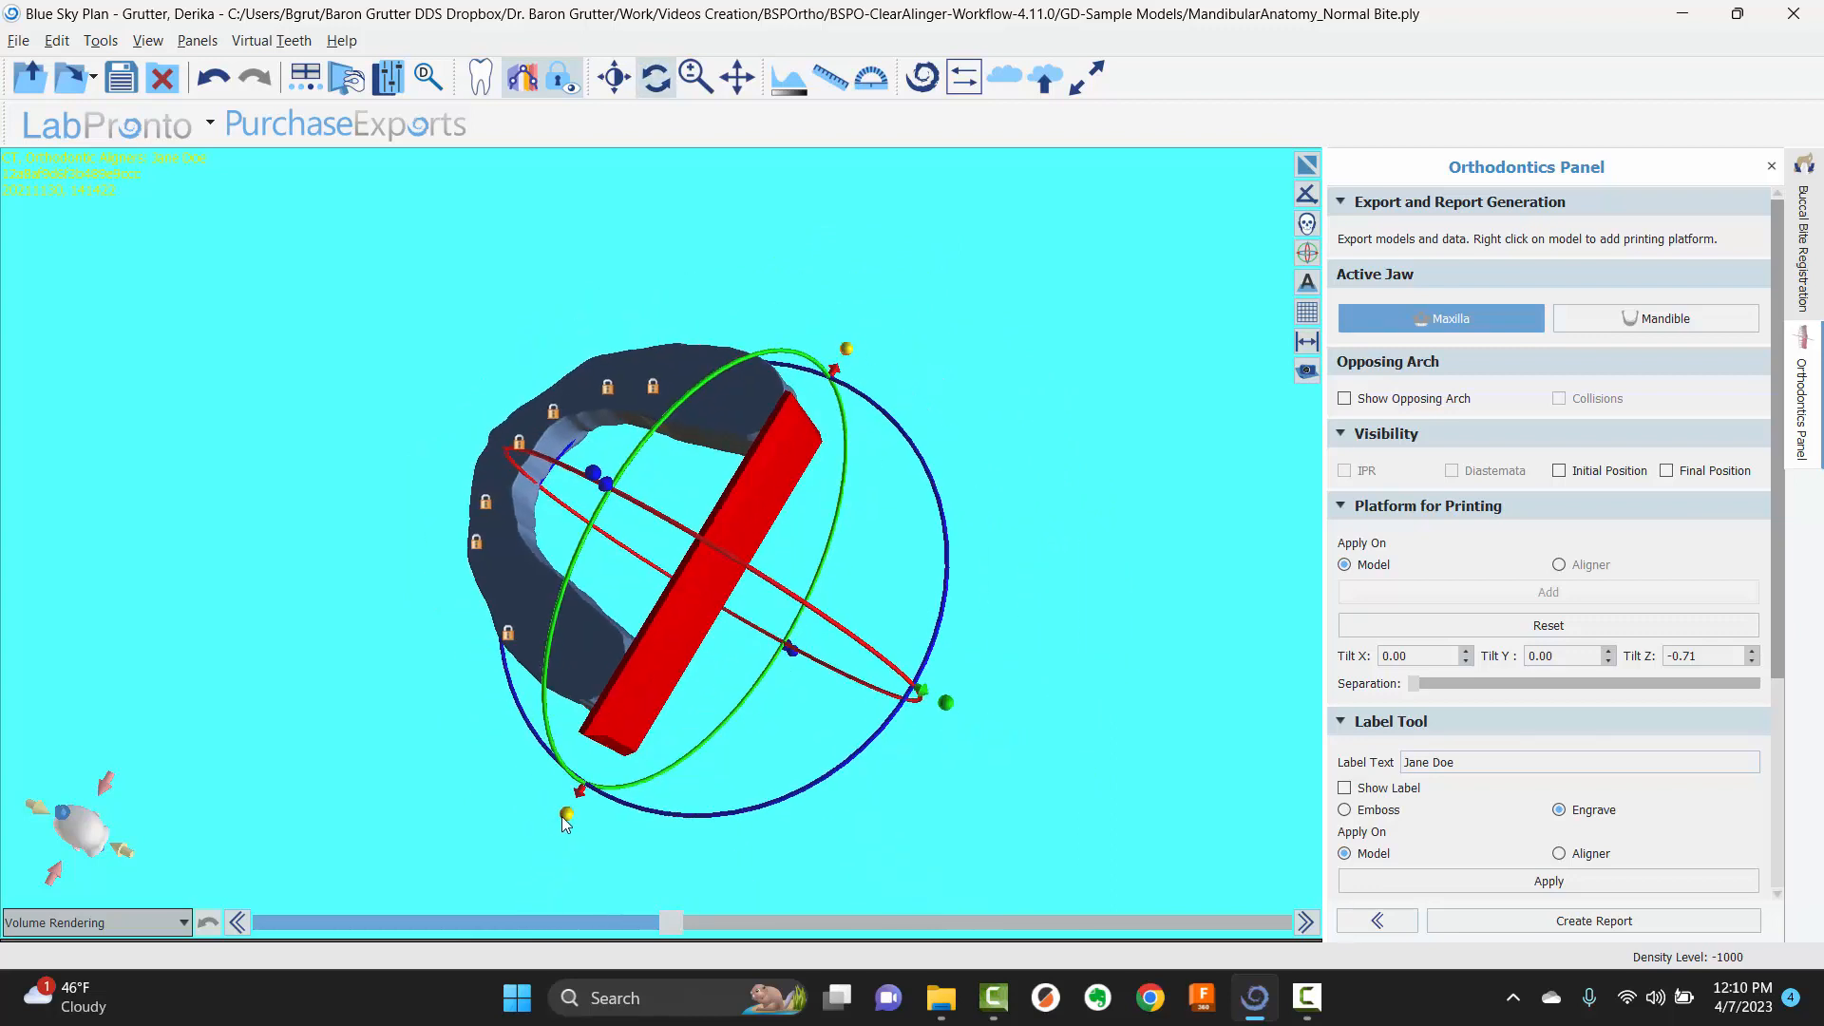
pyautogui.moveTo(566, 814); pyautogui.dragTo(572, 792)
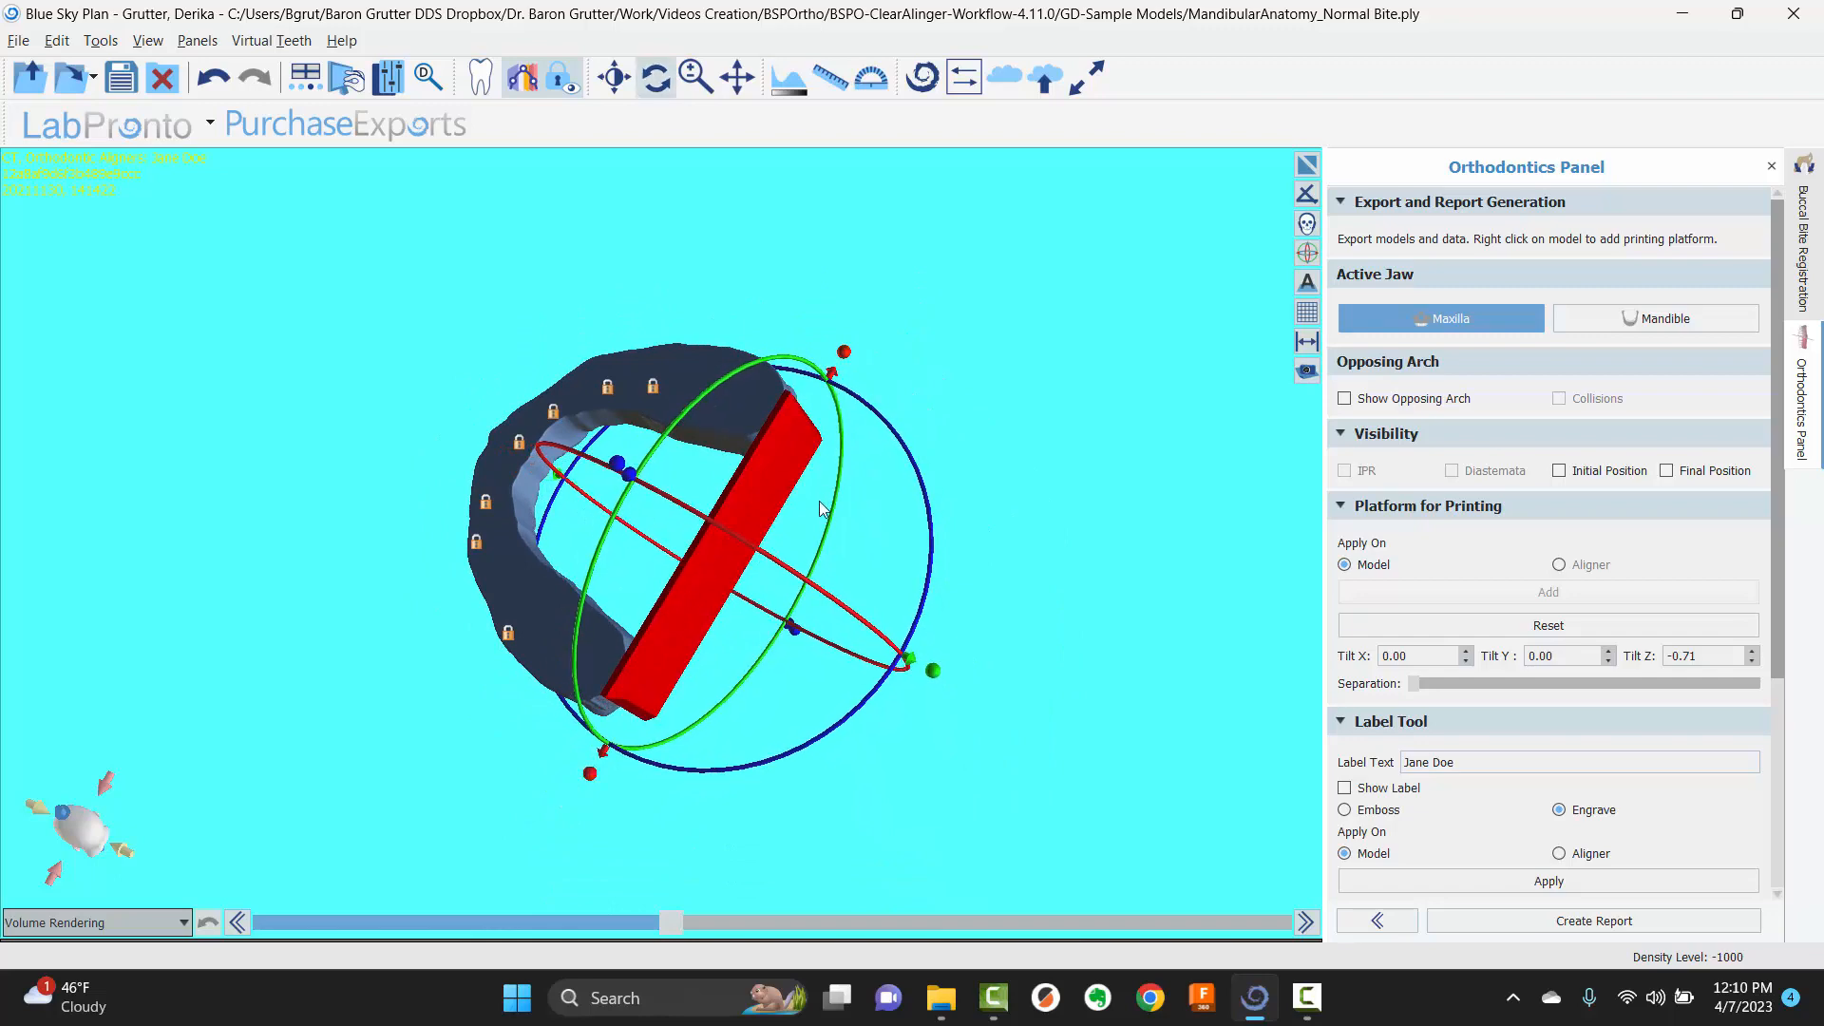
# - Reduce the printing platform's height on the occlusal side of the maxillary model and lock the platform again
pyautogui.moveTo(1065, 540); pyautogui.dragTo(703, 488)
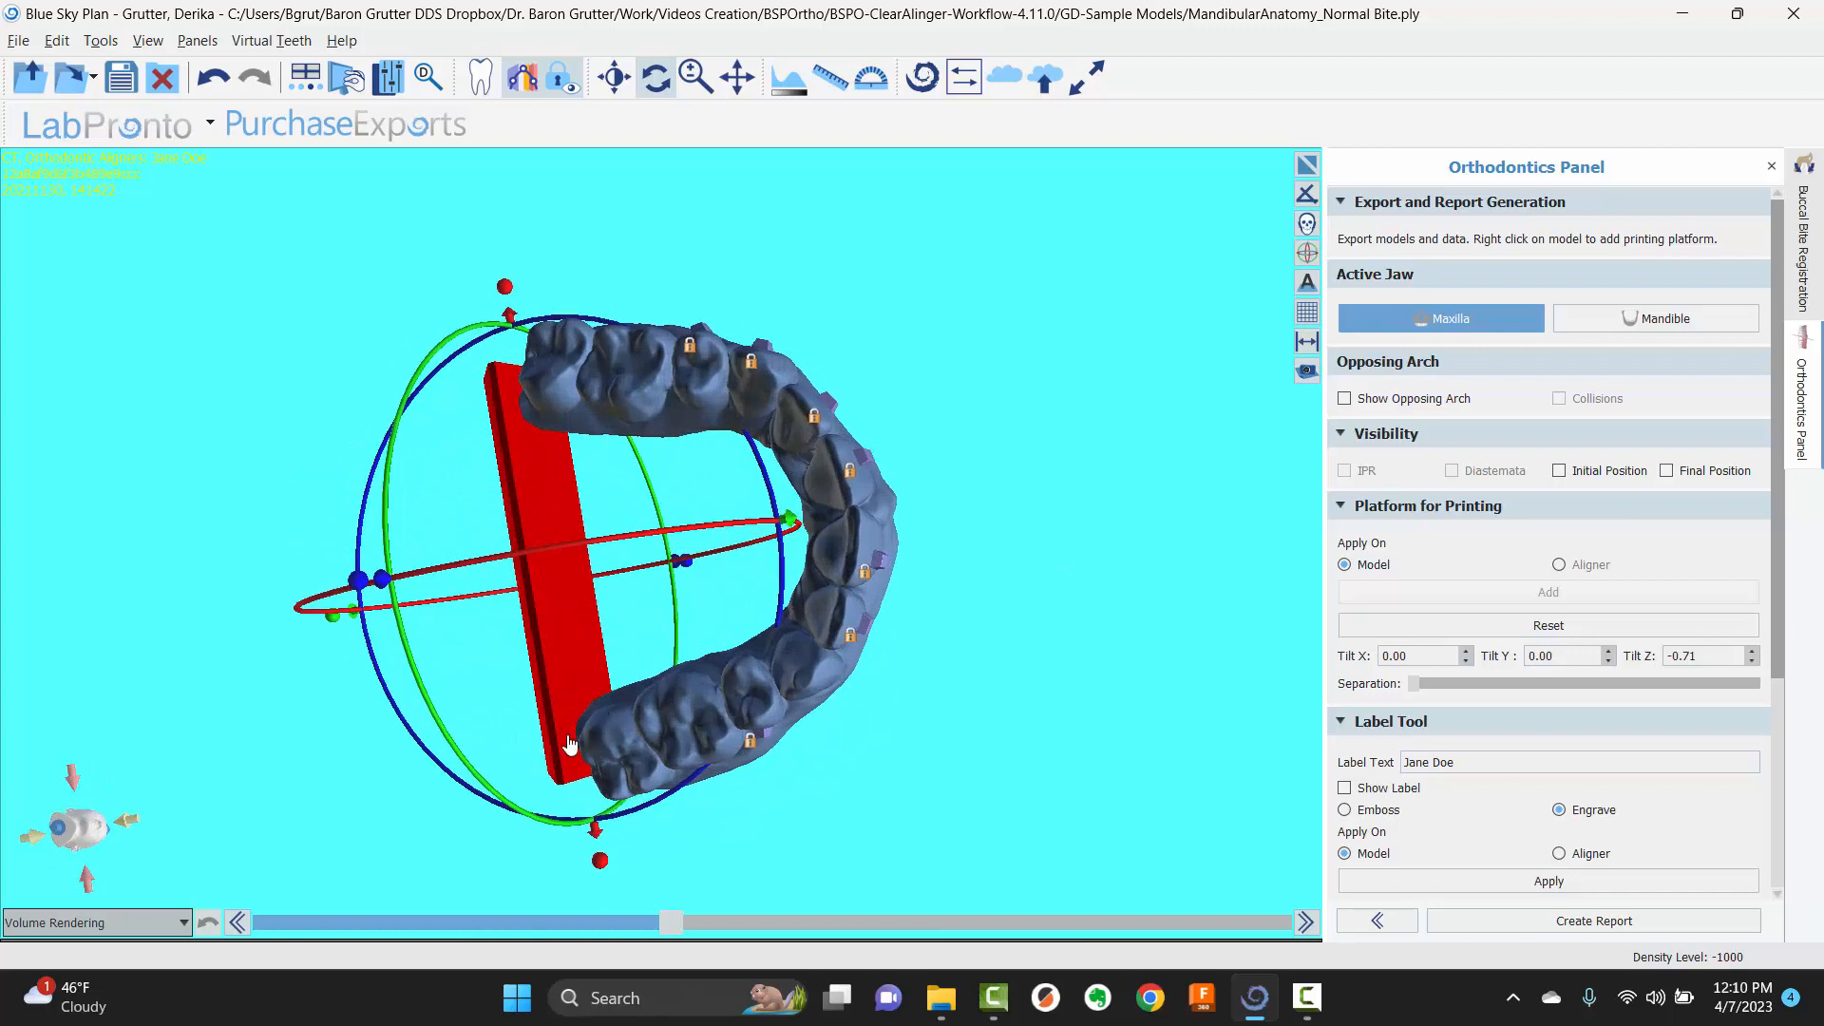
pyautogui.moveTo(359, 581); pyautogui.dragTo(421, 598)
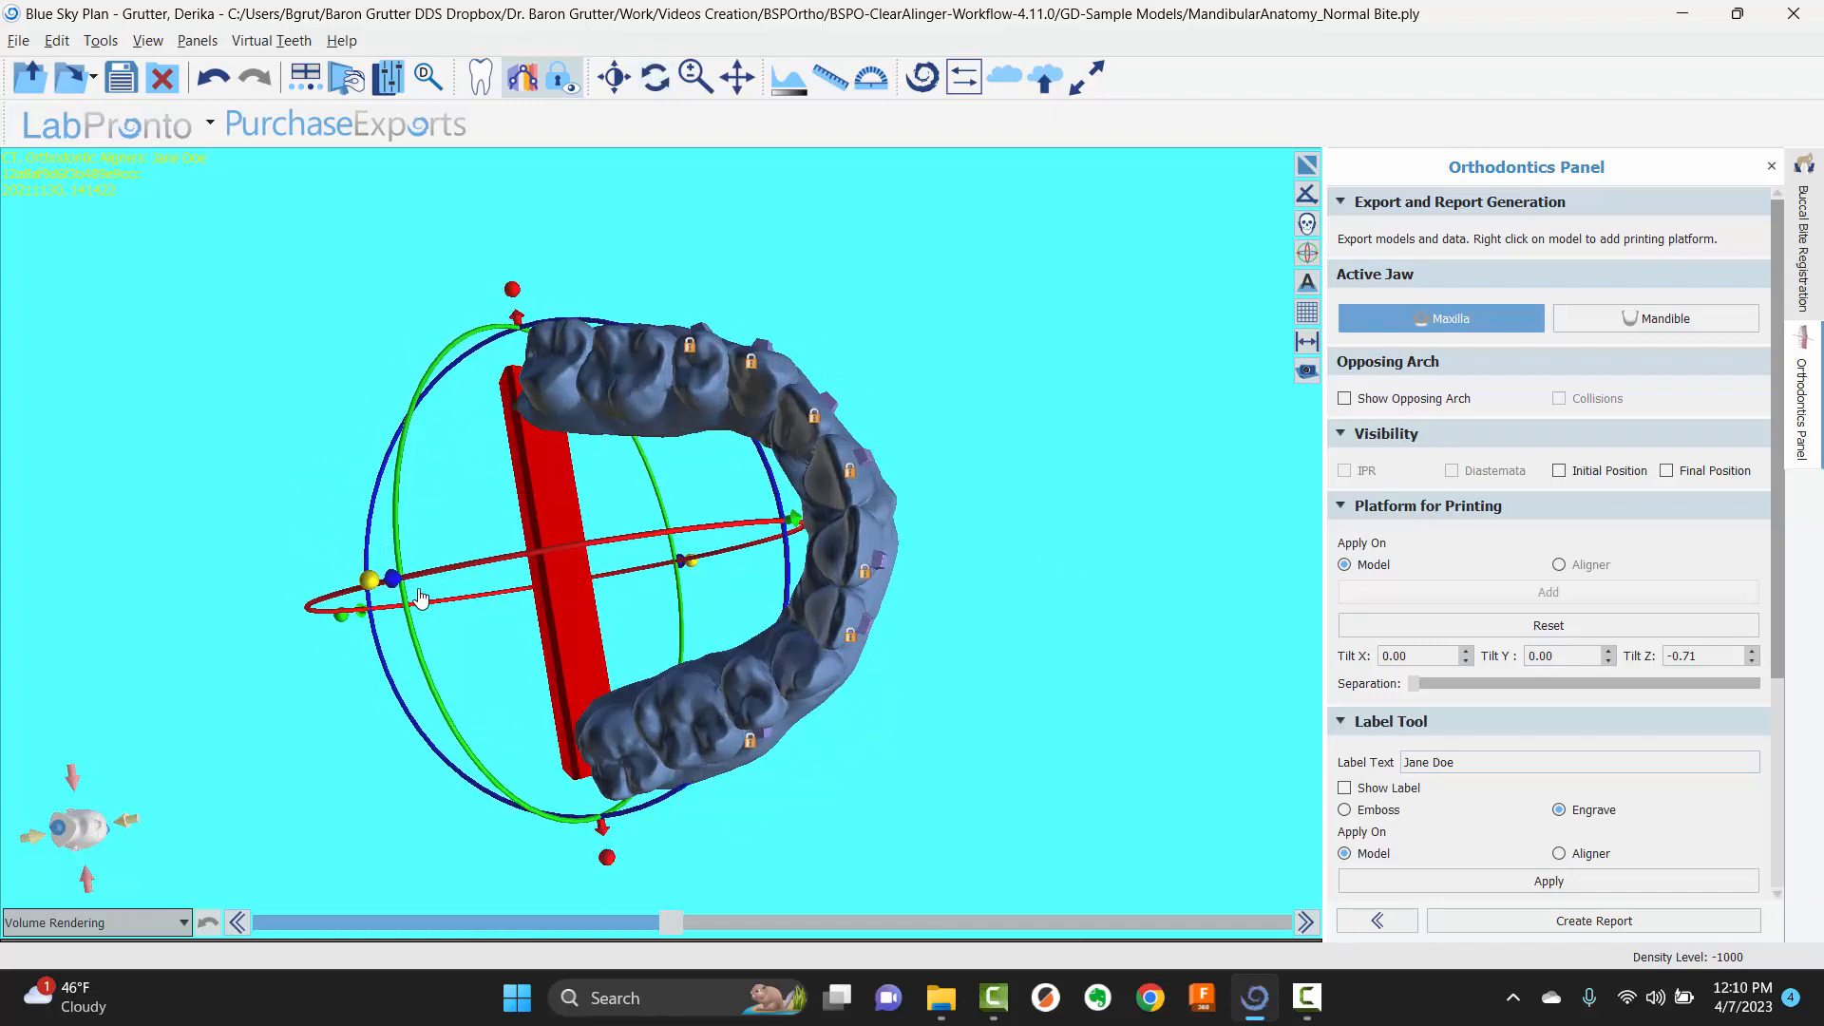
pyautogui.moveTo(254, 584); pyautogui.dragTo(836, 539)
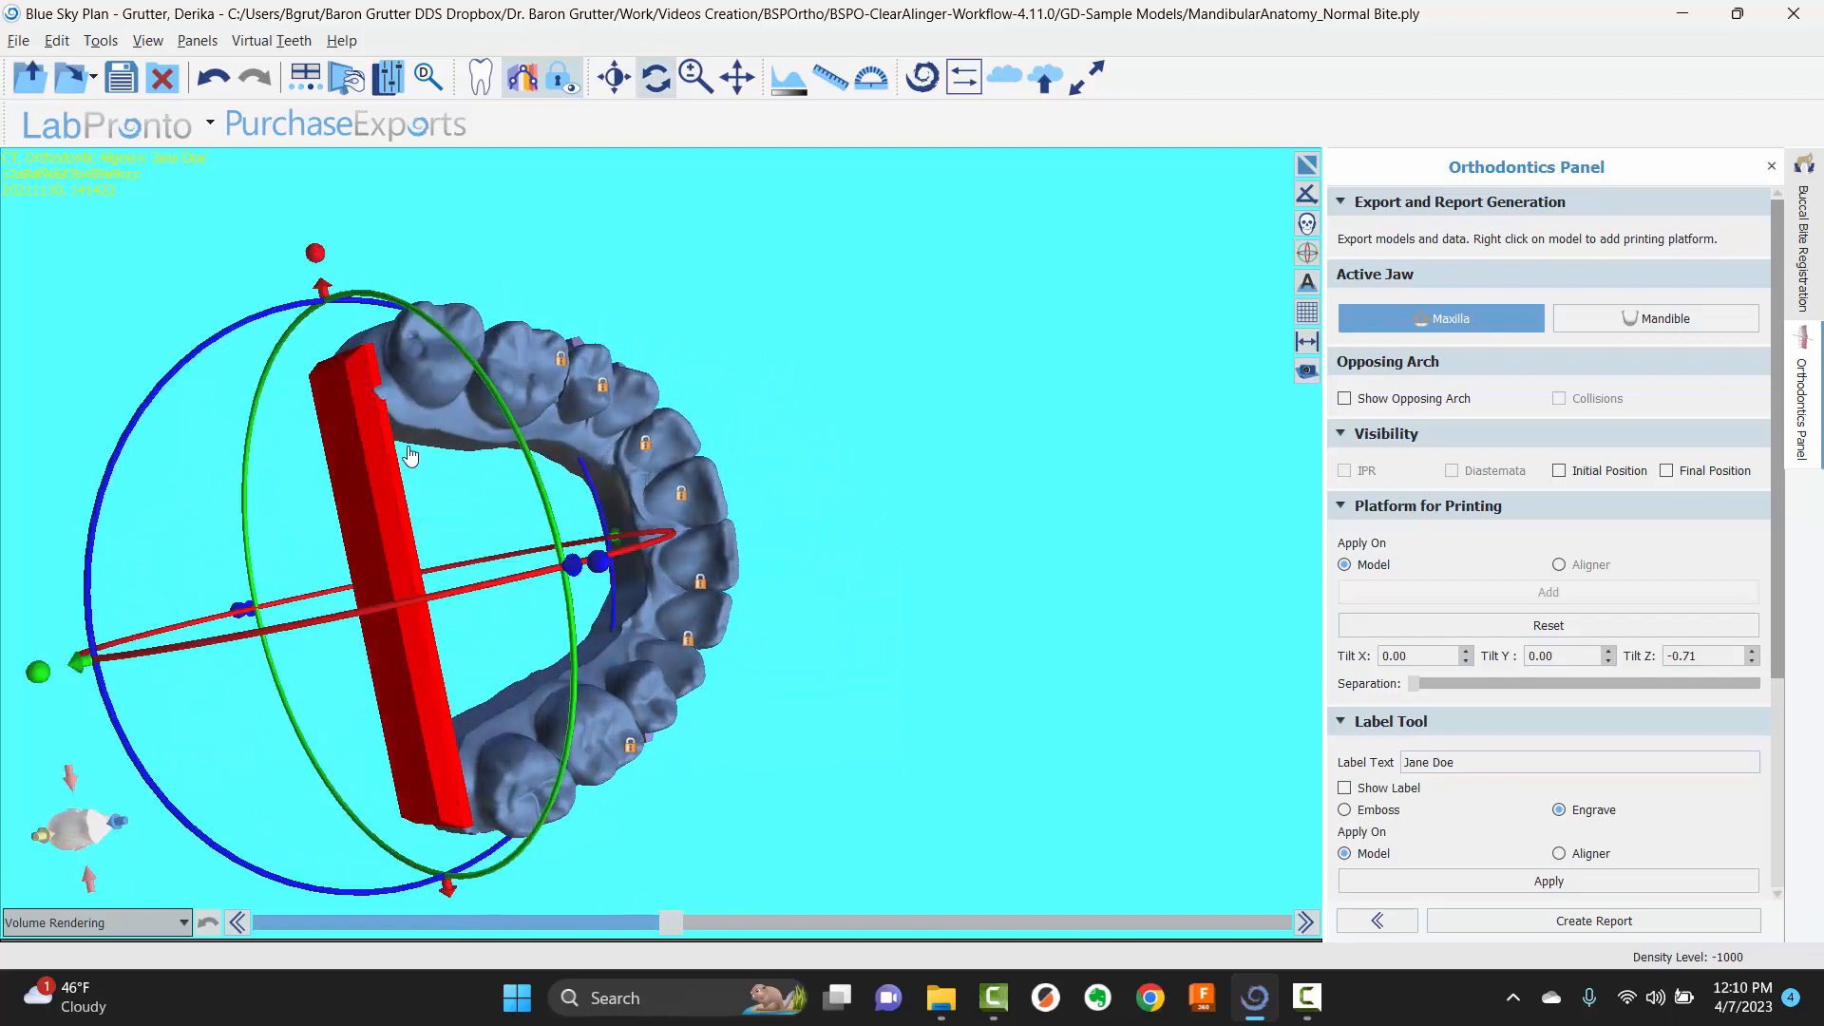
pyautogui.scroll(-5, 938, 407)
pyautogui.moveTo(939, 407); pyautogui.dragTo(987, 433)
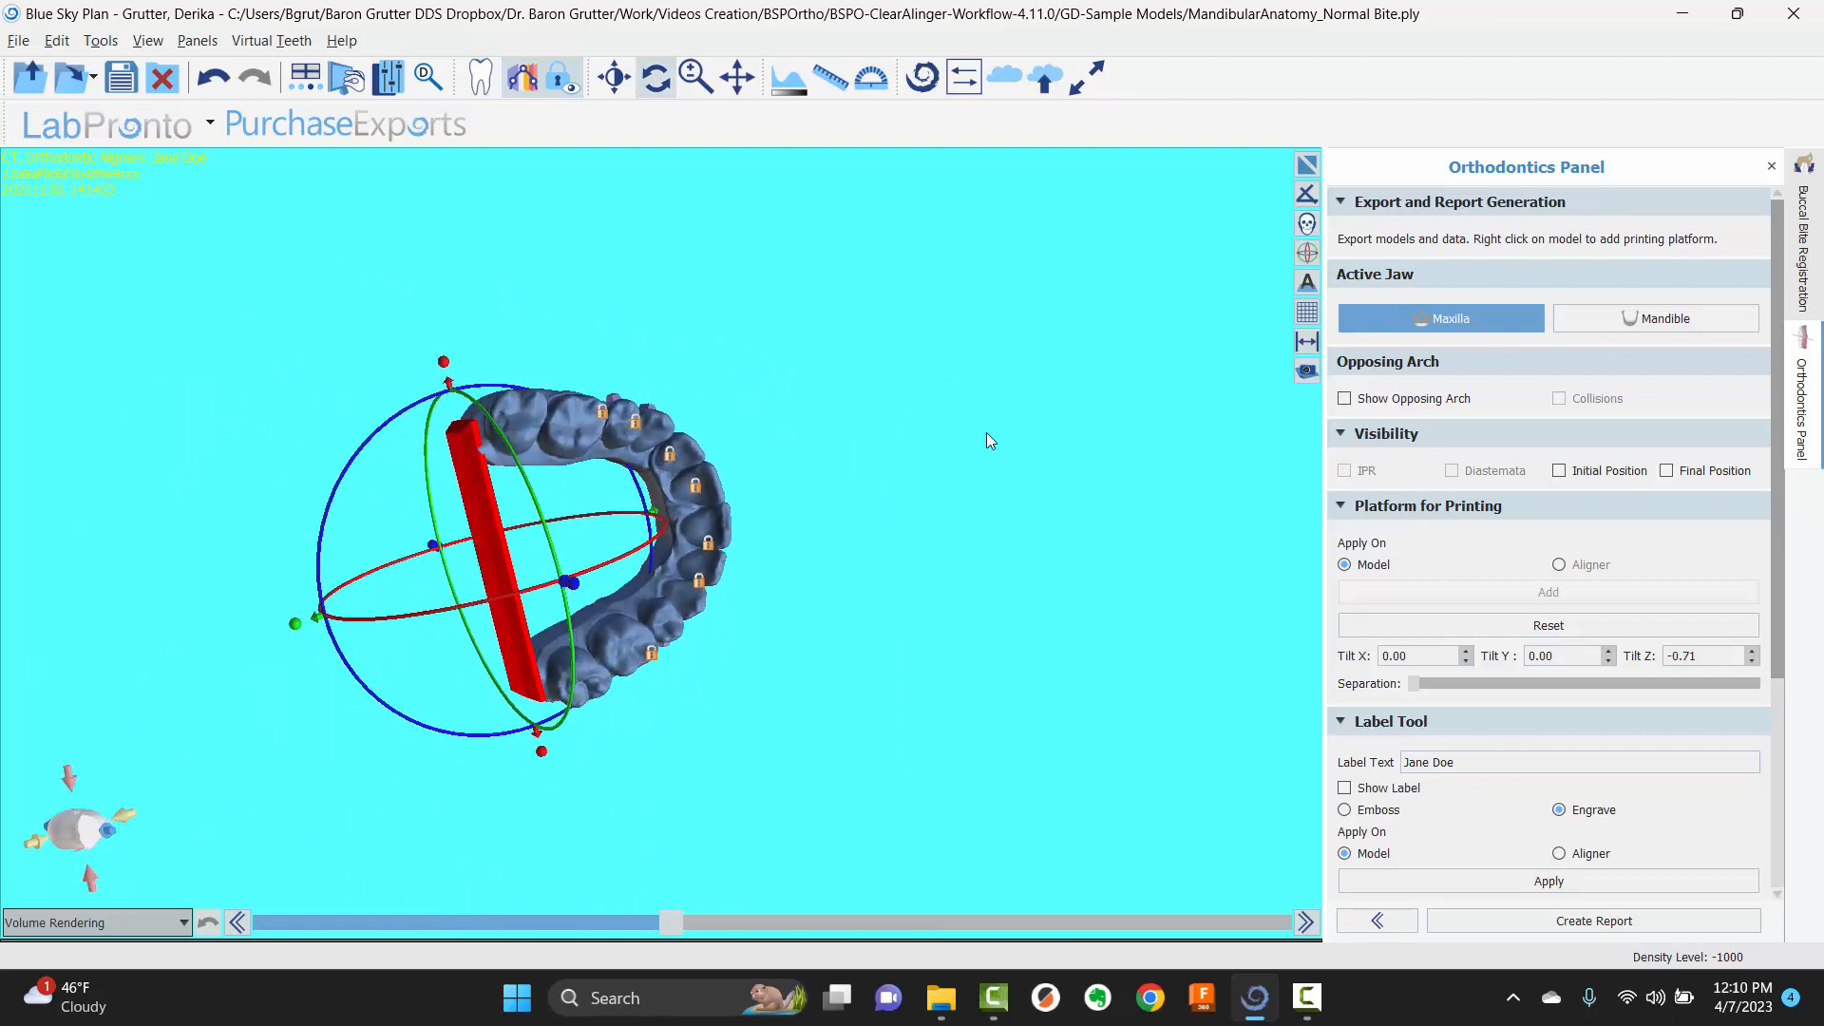
pyautogui.rightClick(475, 501)
pyautogui.click(518, 535)
# - Examine the fit of the printing platform against the back of the maxillary model from the occlusal side and the edges
pyautogui.moveTo(256, 503); pyautogui.dragTo(724, 522)
pyautogui.scroll(3, 508, 423)
pyautogui.moveTo(518, 423); pyautogui.dragTo(446, 437)
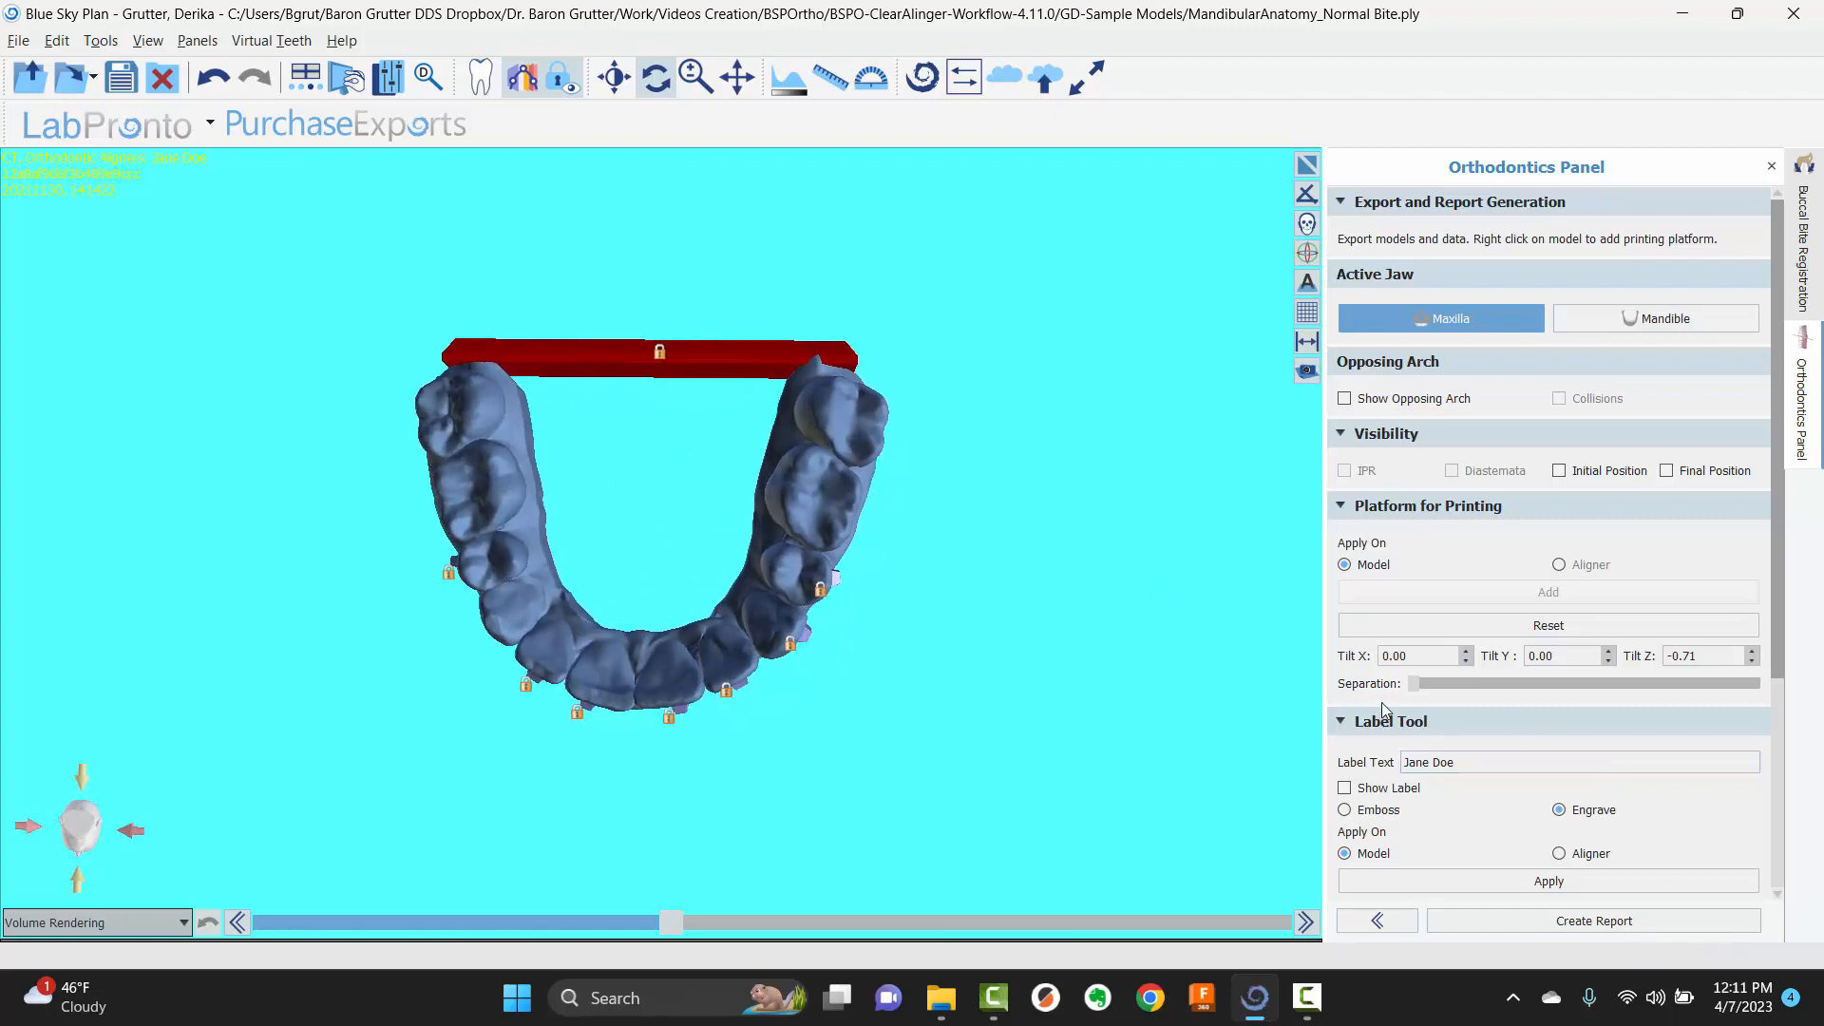
pyautogui.moveTo(1416, 683); pyautogui.dragTo(1338, 724)
pyautogui.moveTo(627, 335); pyautogui.dragTo(447, 375)
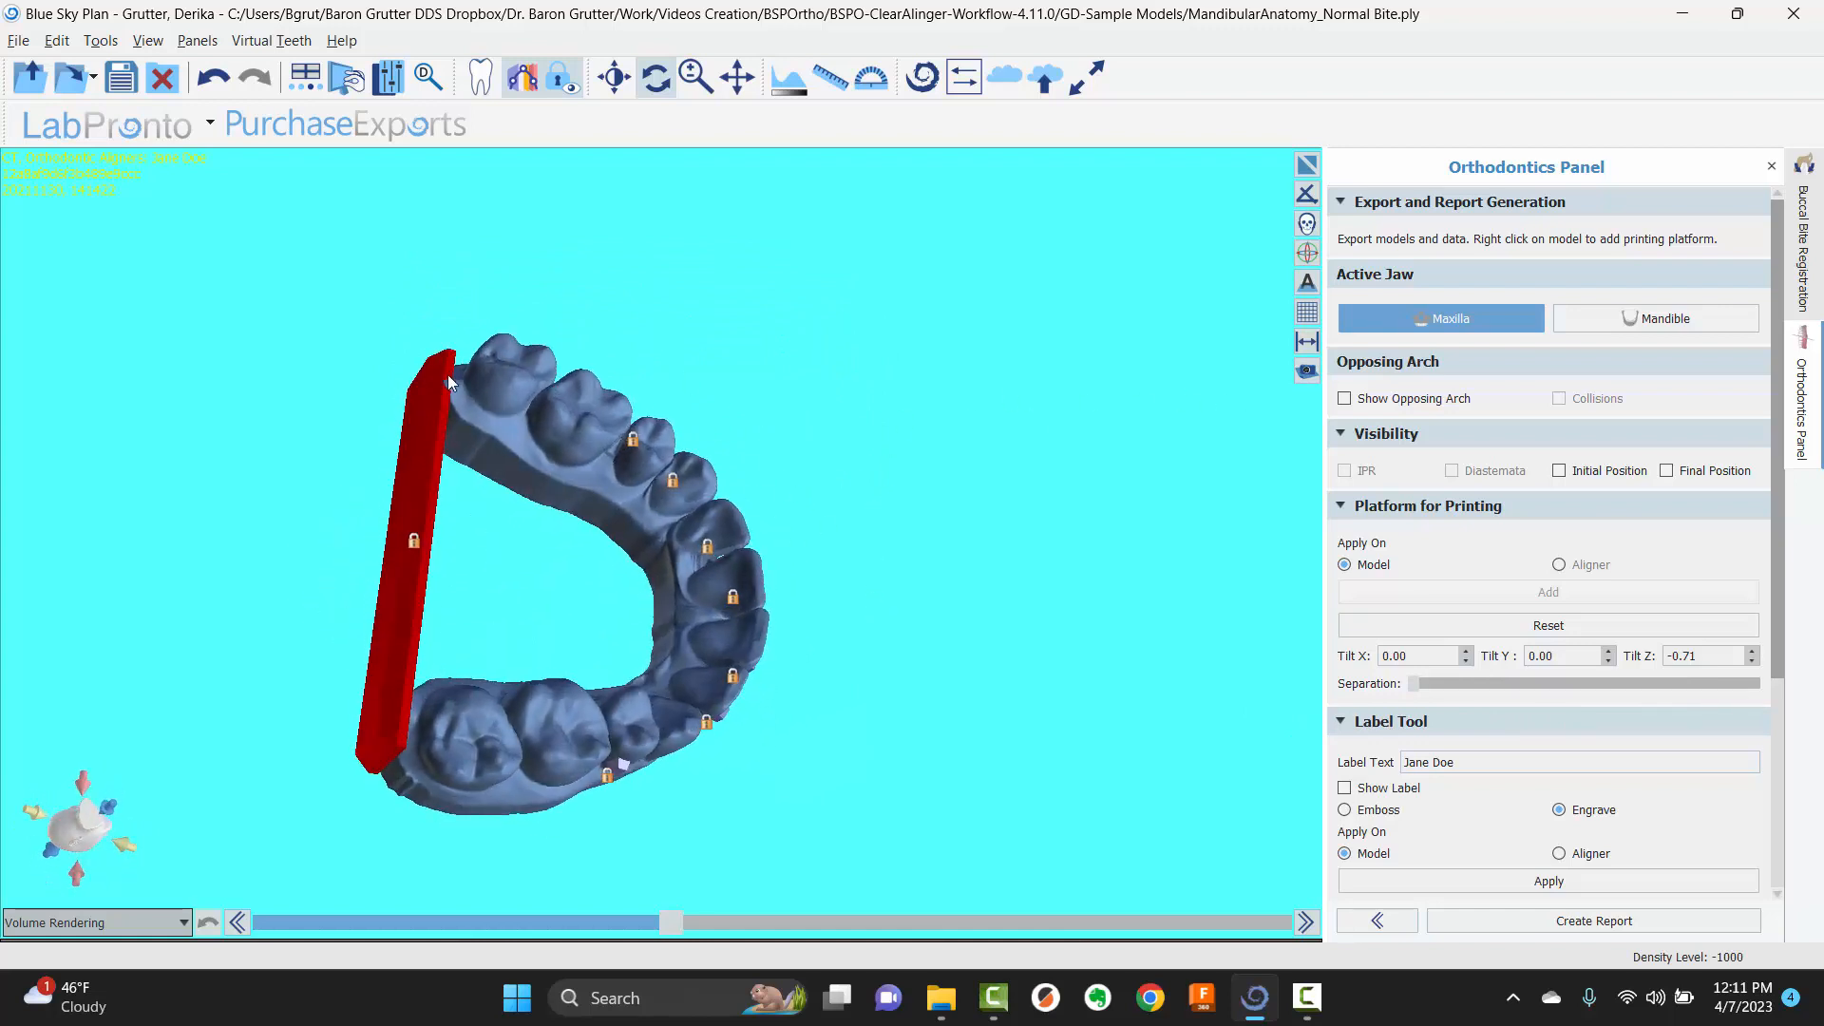
pyautogui.moveTo(762, 465); pyautogui.dragTo(664, 320)
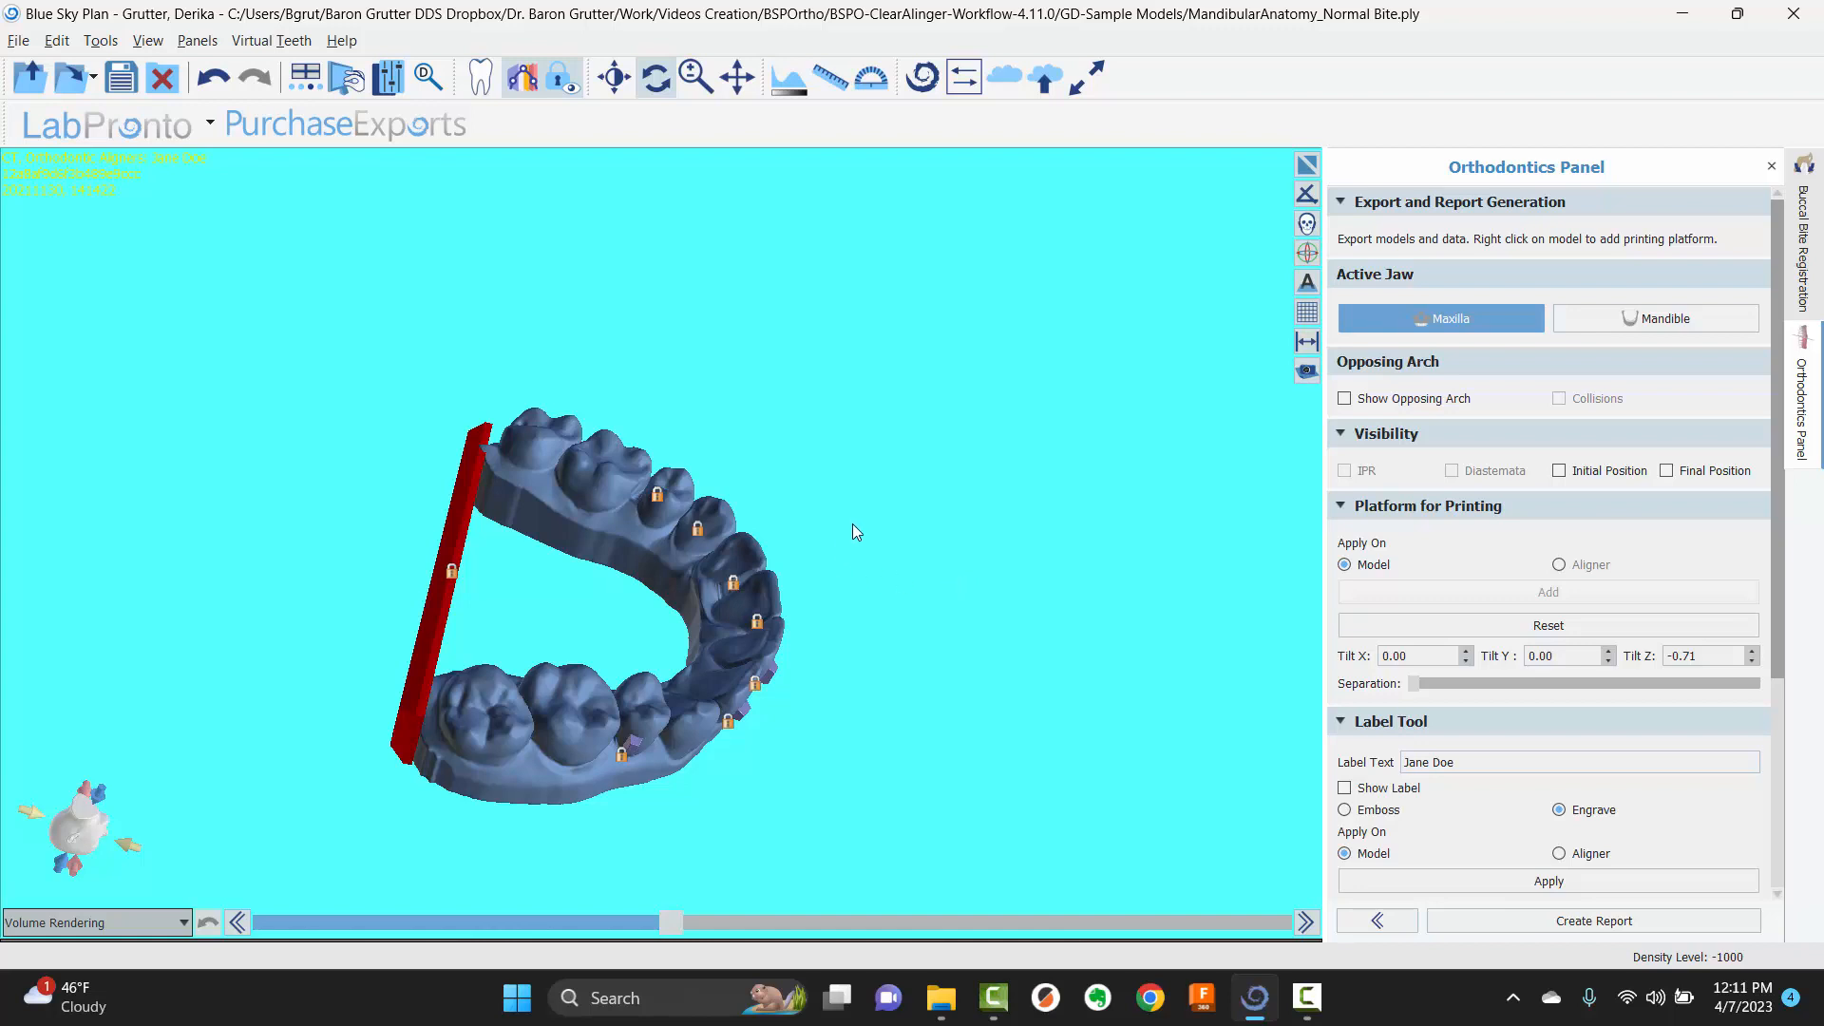
pyautogui.moveTo(853, 523); pyautogui.dragTo(528, 584)
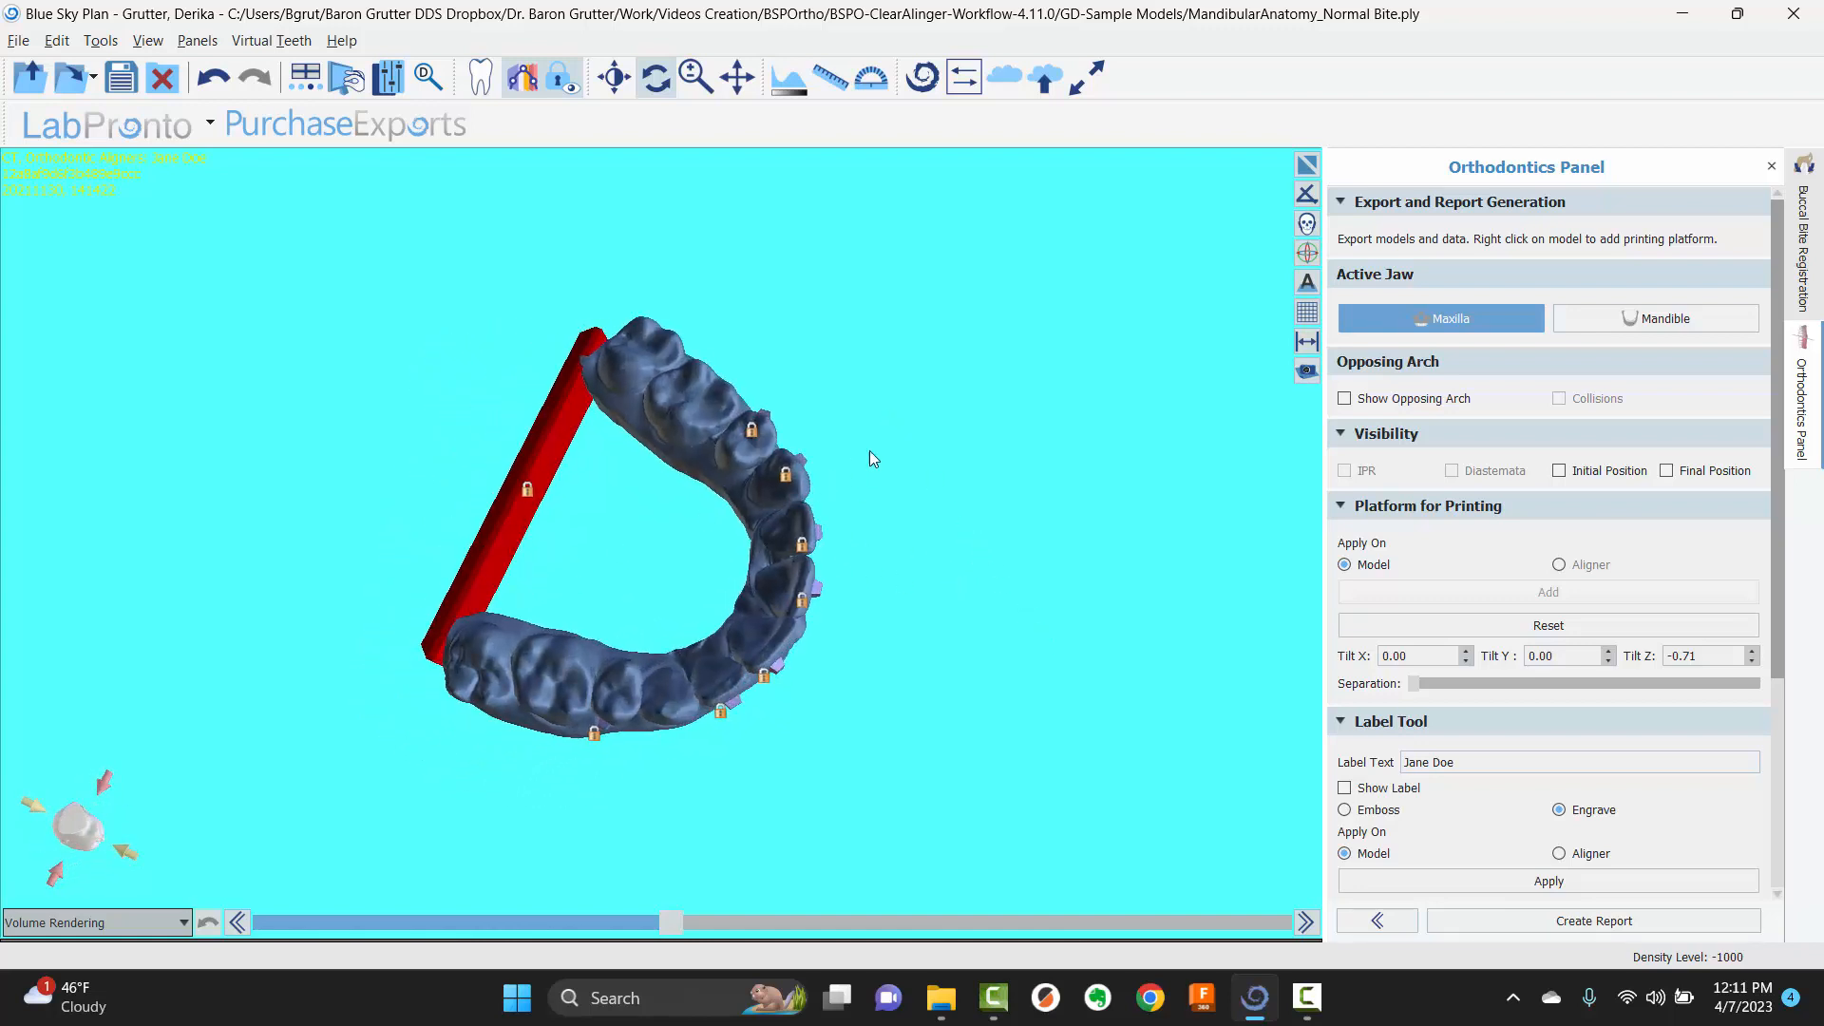
pyautogui.moveTo(873, 459); pyautogui.dragTo(1337, 773)
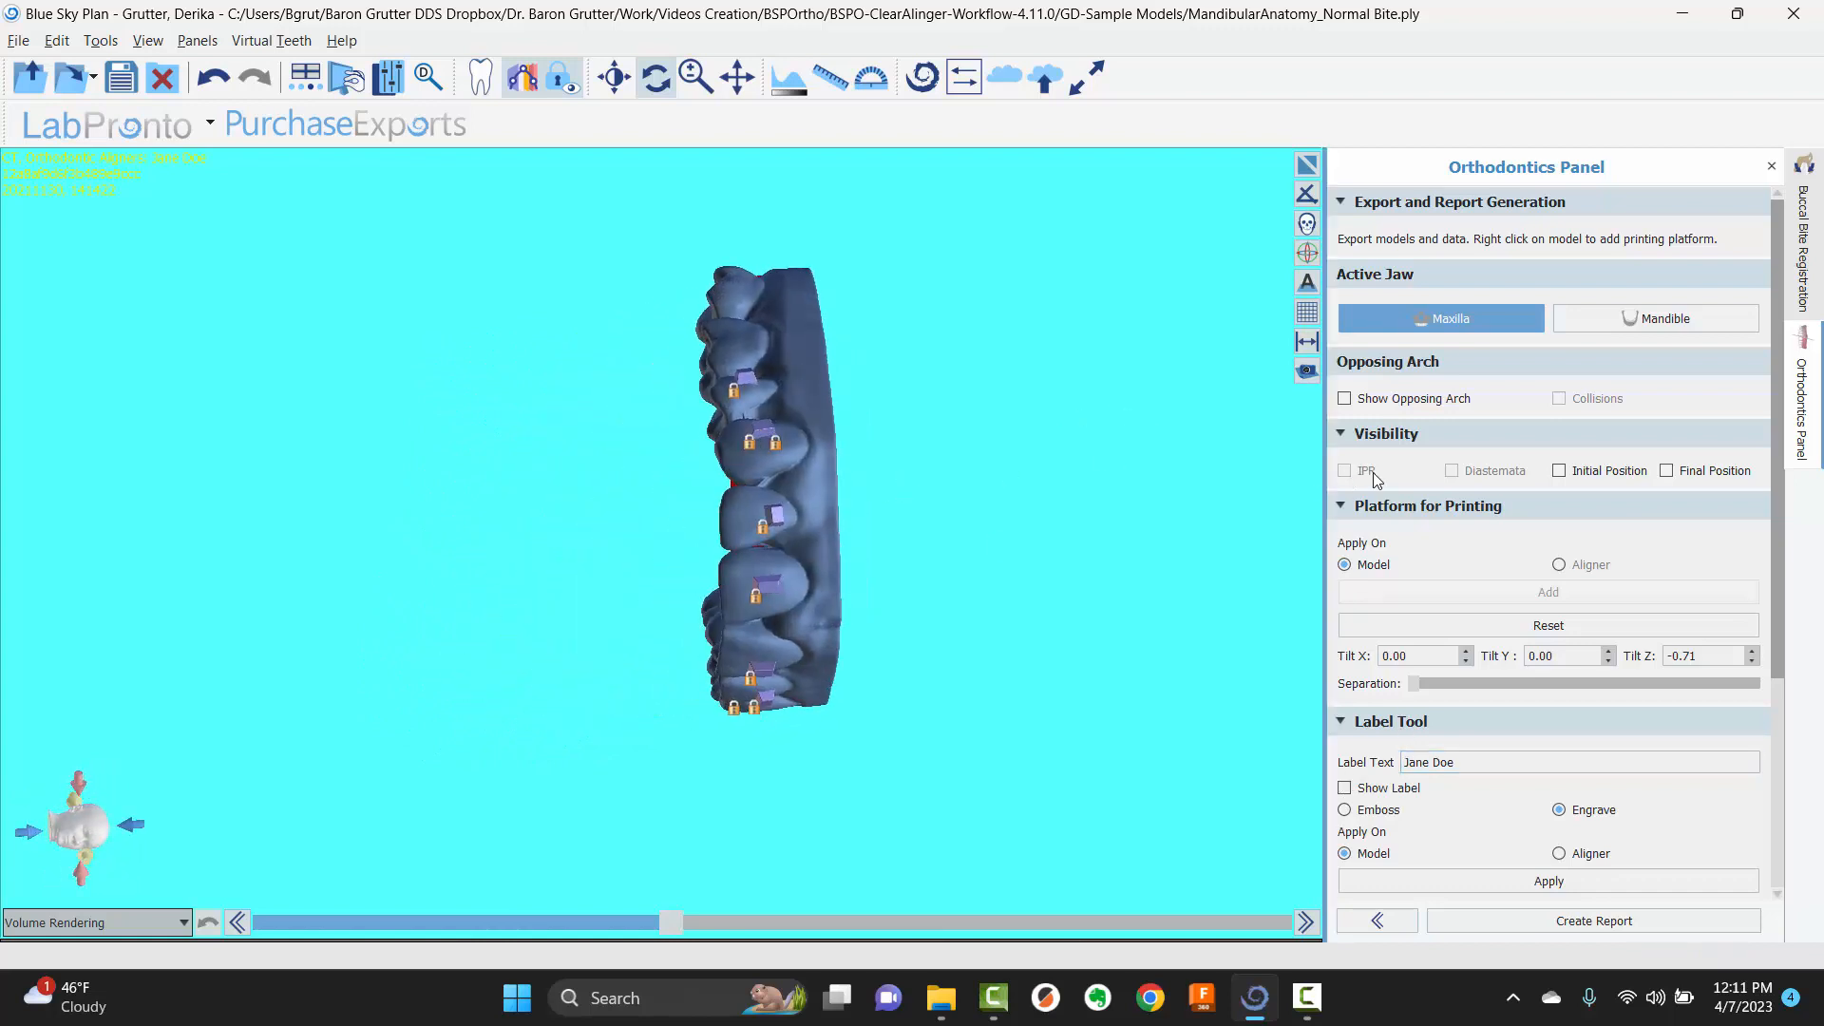
# - Show the patient-name label, align it with the side of the maxillary model's base above the back teeth, and engrave it on the model
pyautogui.moveTo(897, 412); pyautogui.dragTo(877, 361)
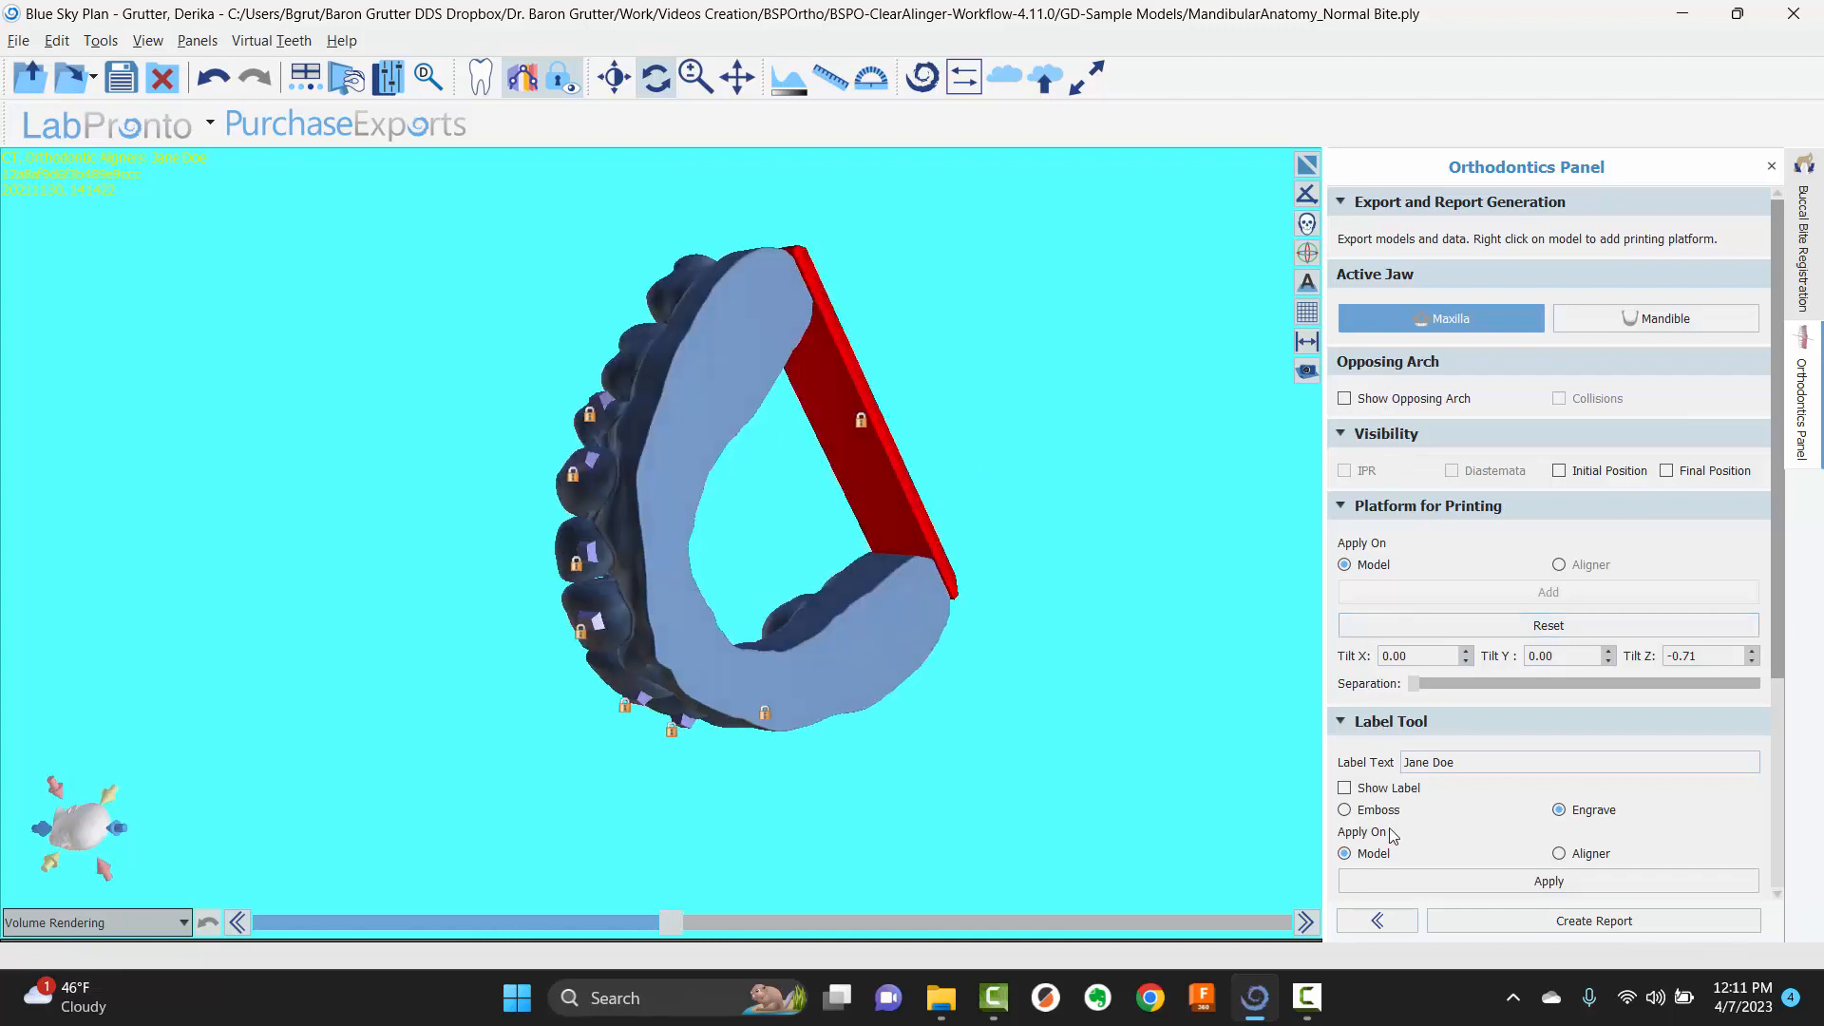
pyautogui.click(1345, 790)
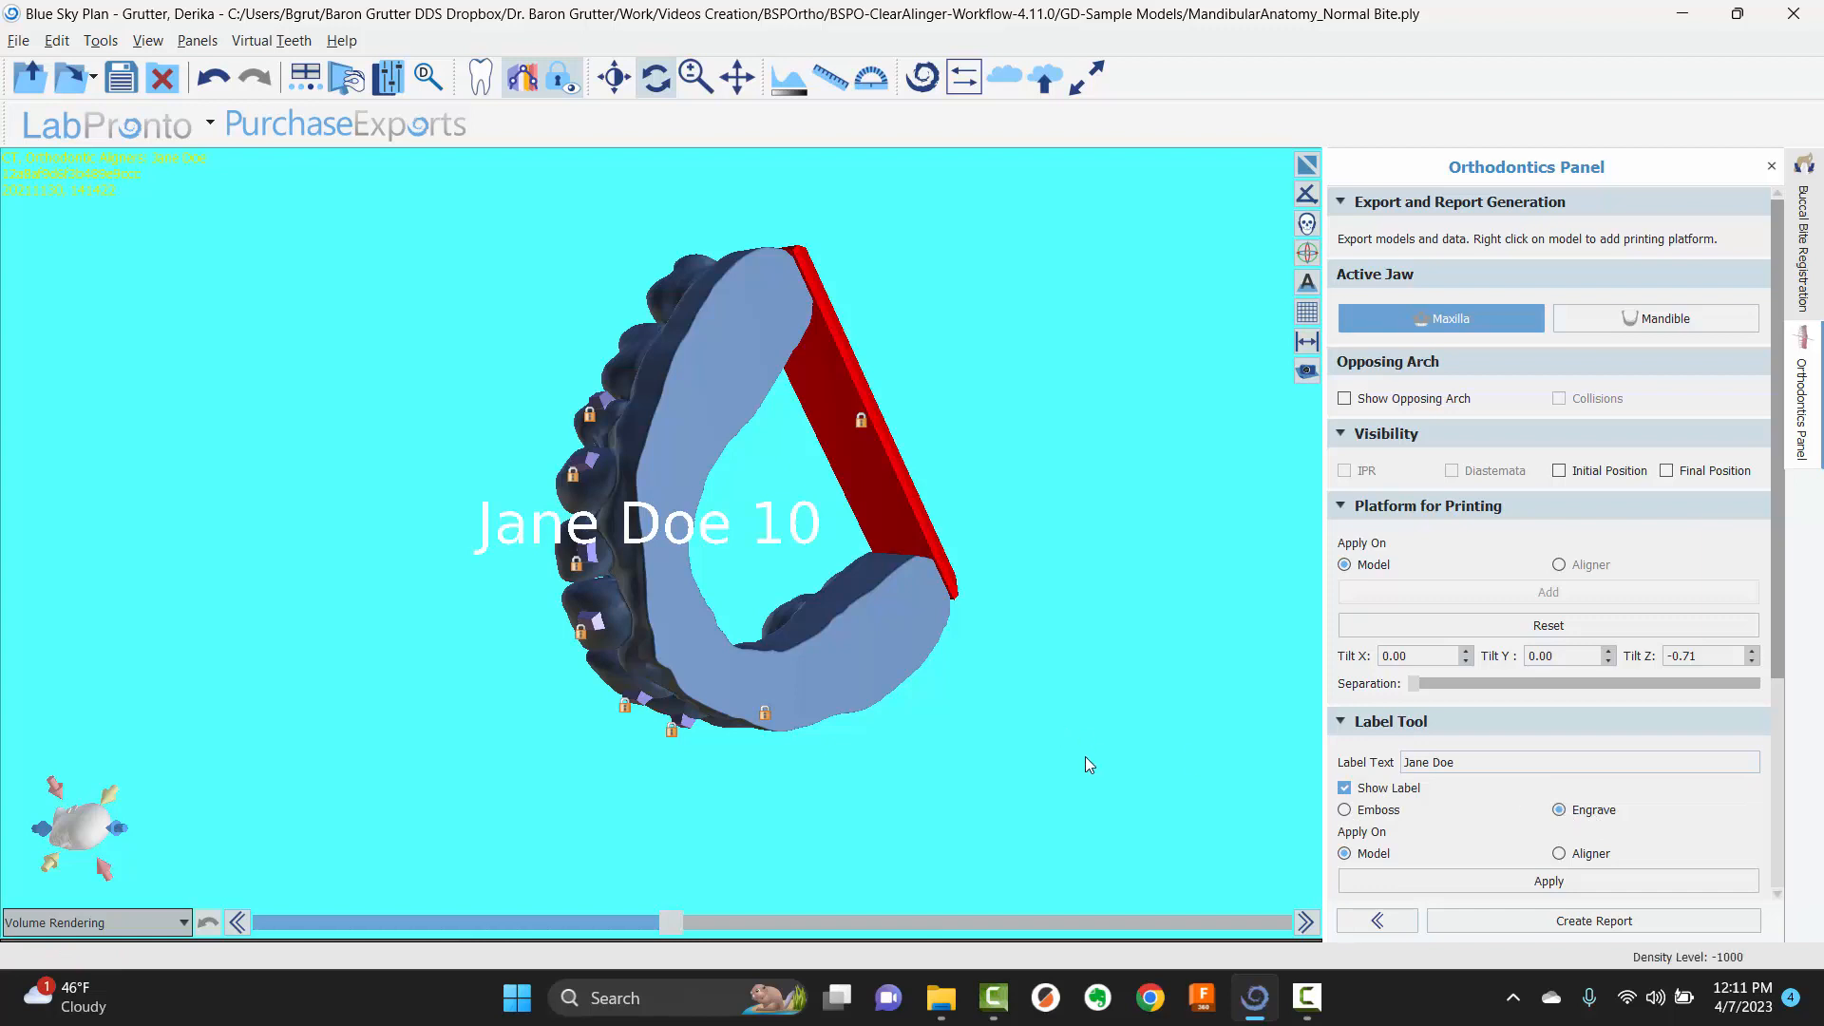
pyautogui.moveTo(1086, 760); pyautogui.dragTo(787, 561)
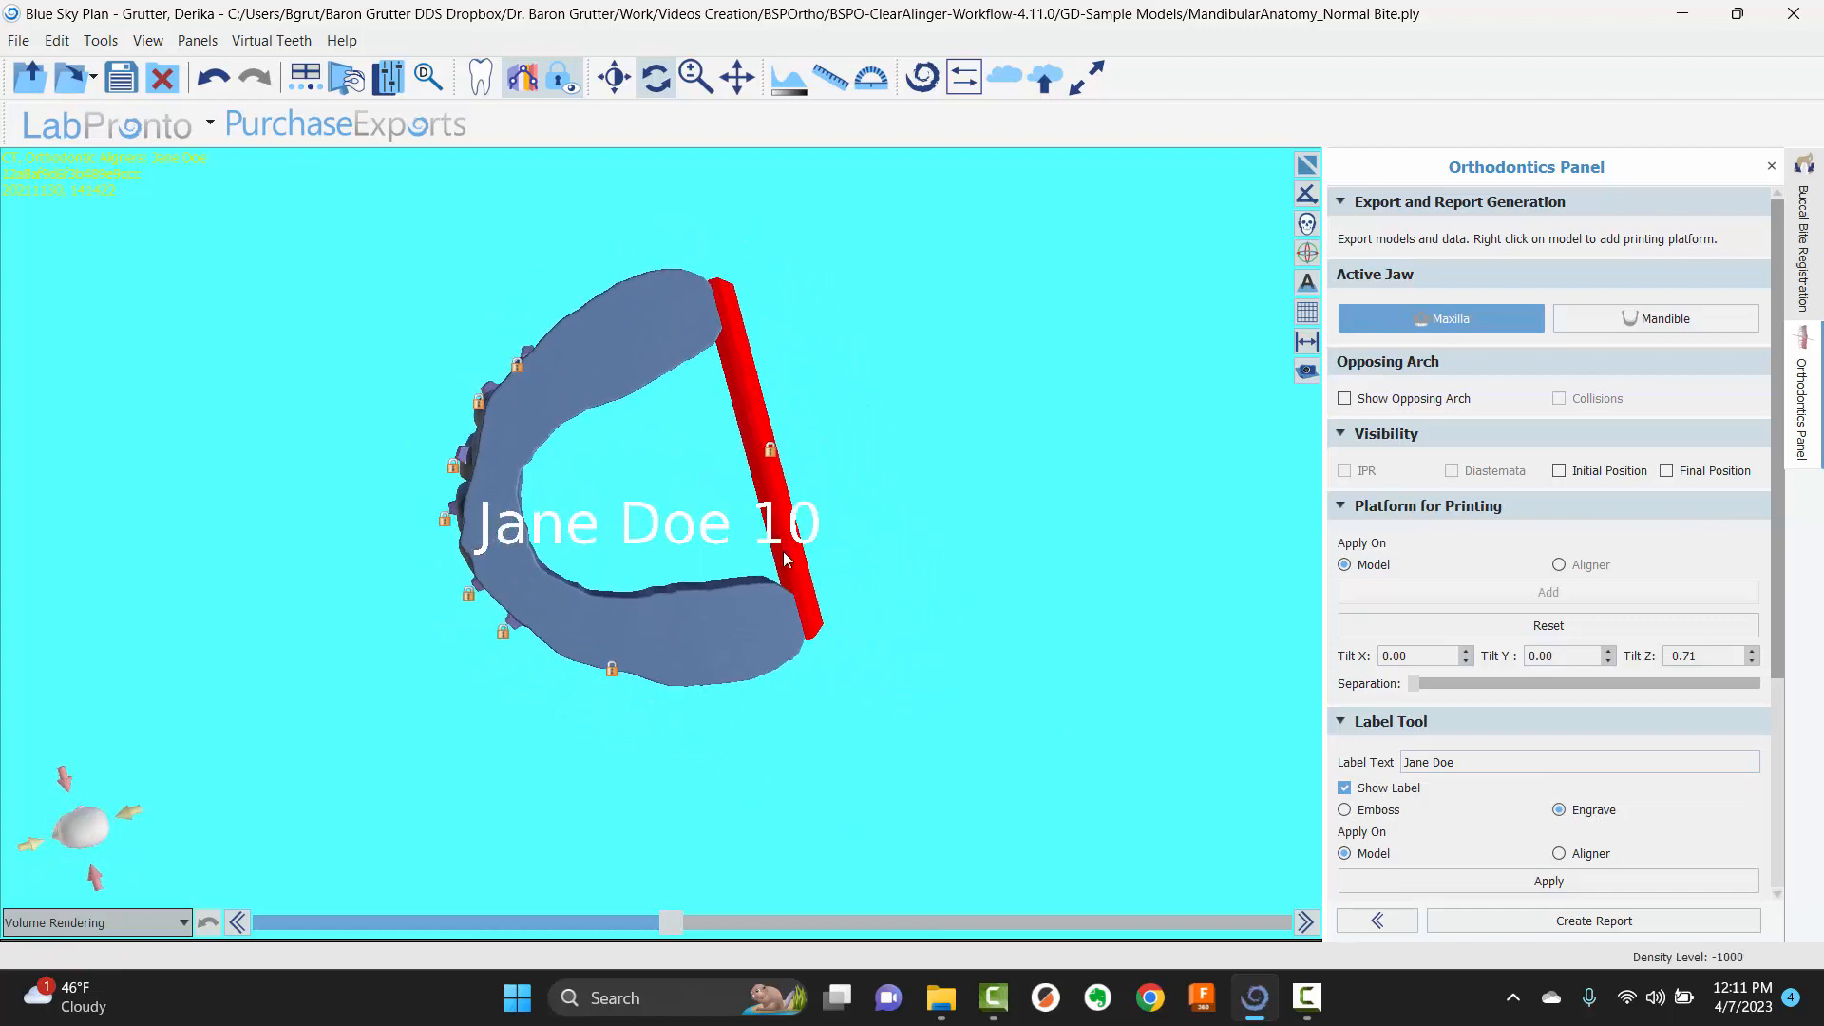
pyautogui.scroll(5, 785, 558)
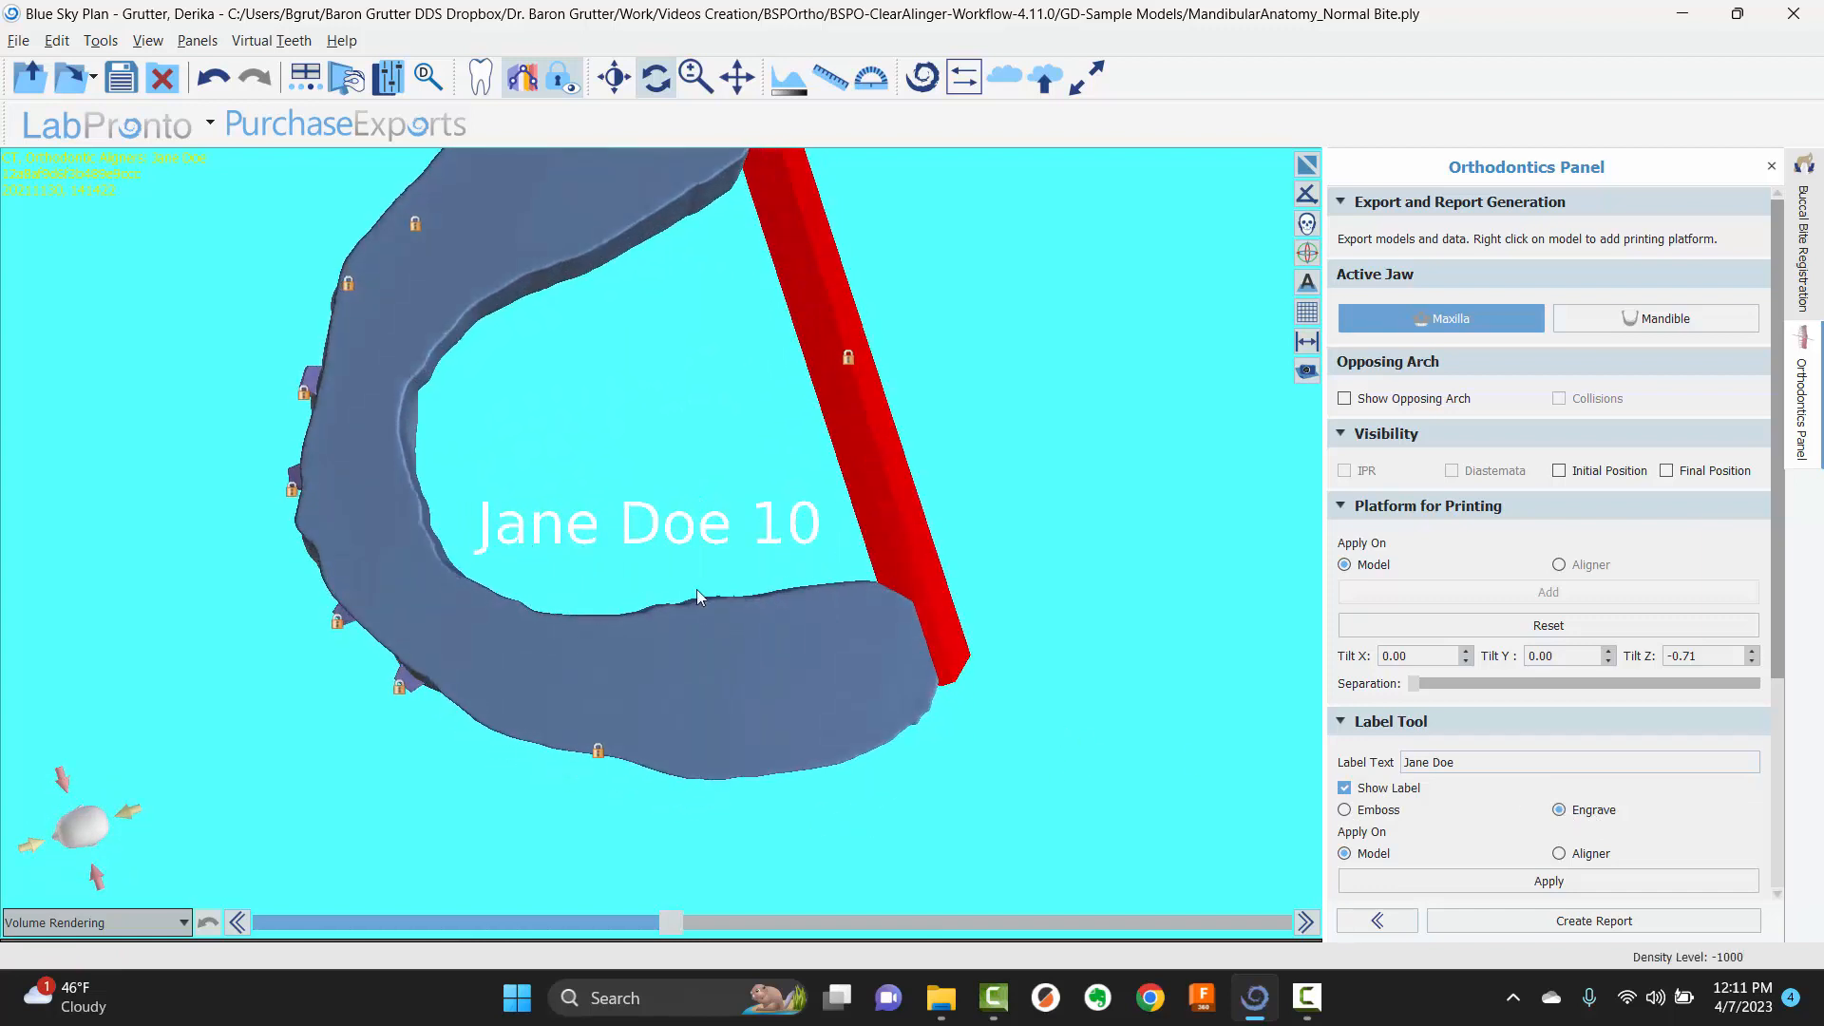
pyautogui.moveTo(698, 589); pyautogui.dragTo(626, 424, button='middle')
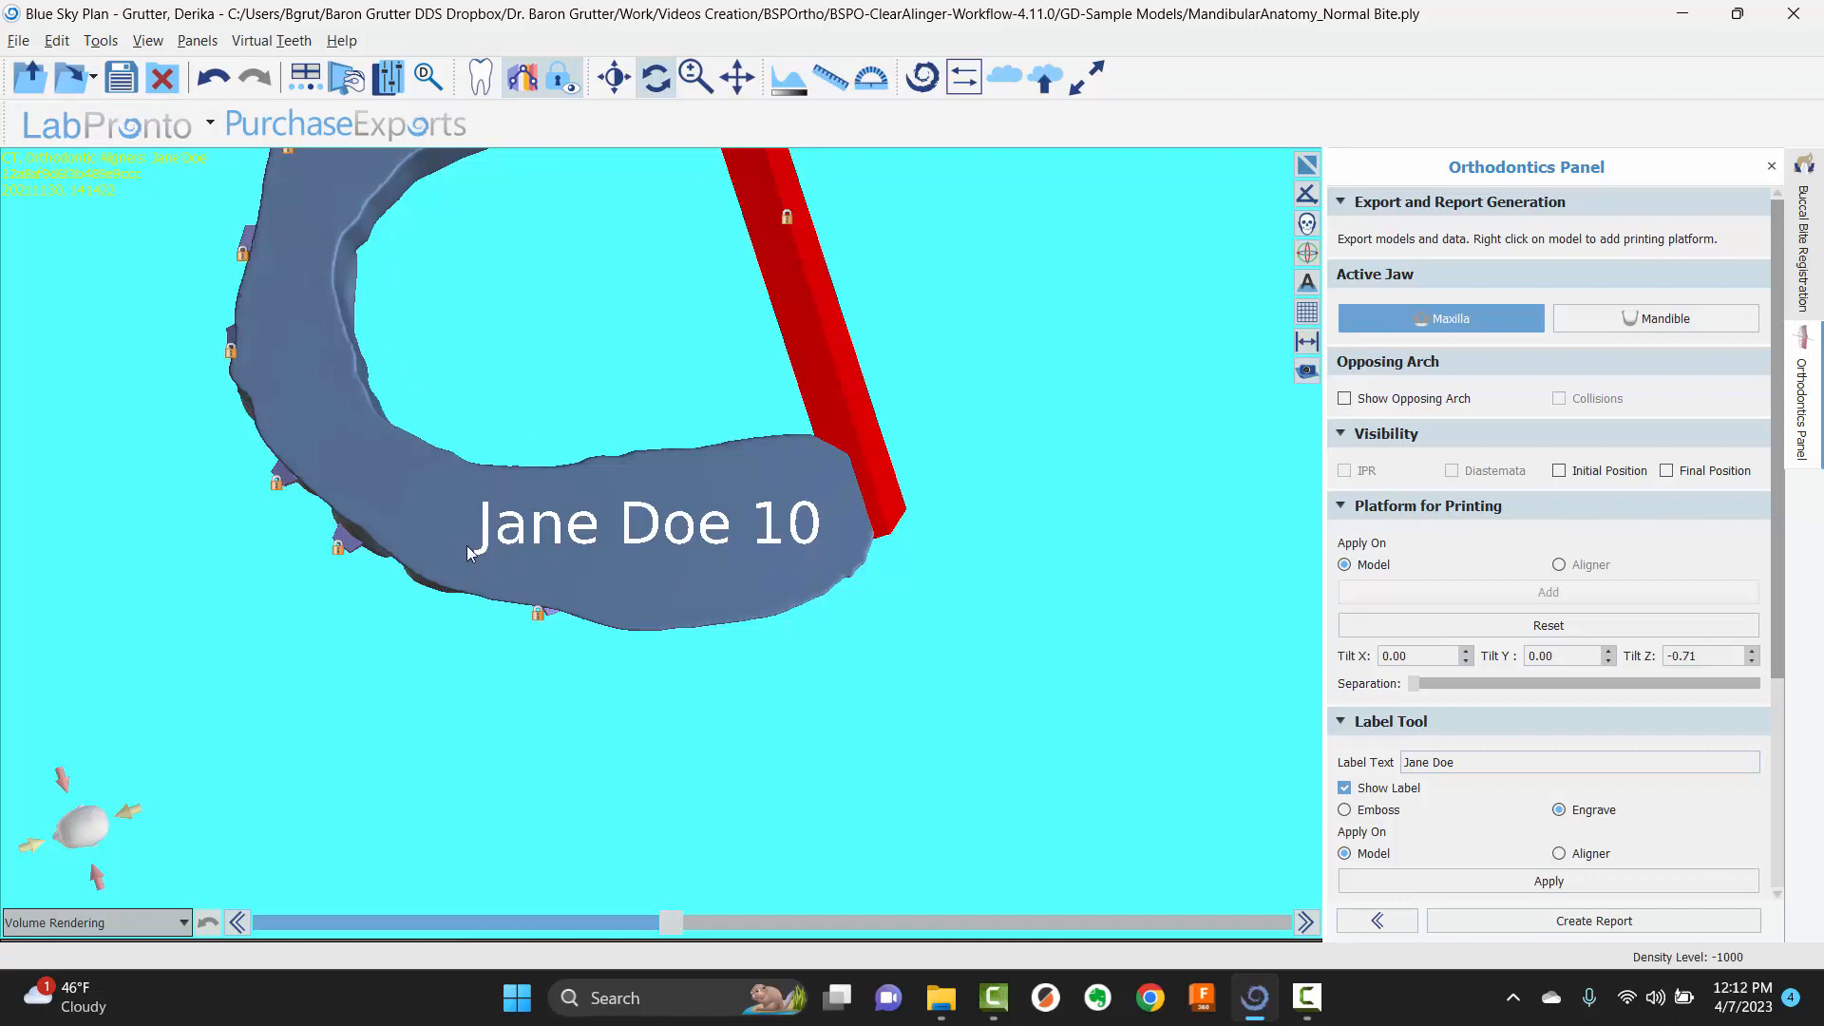
pyautogui.moveTo(691, 608); pyautogui.dragTo(292, 641)
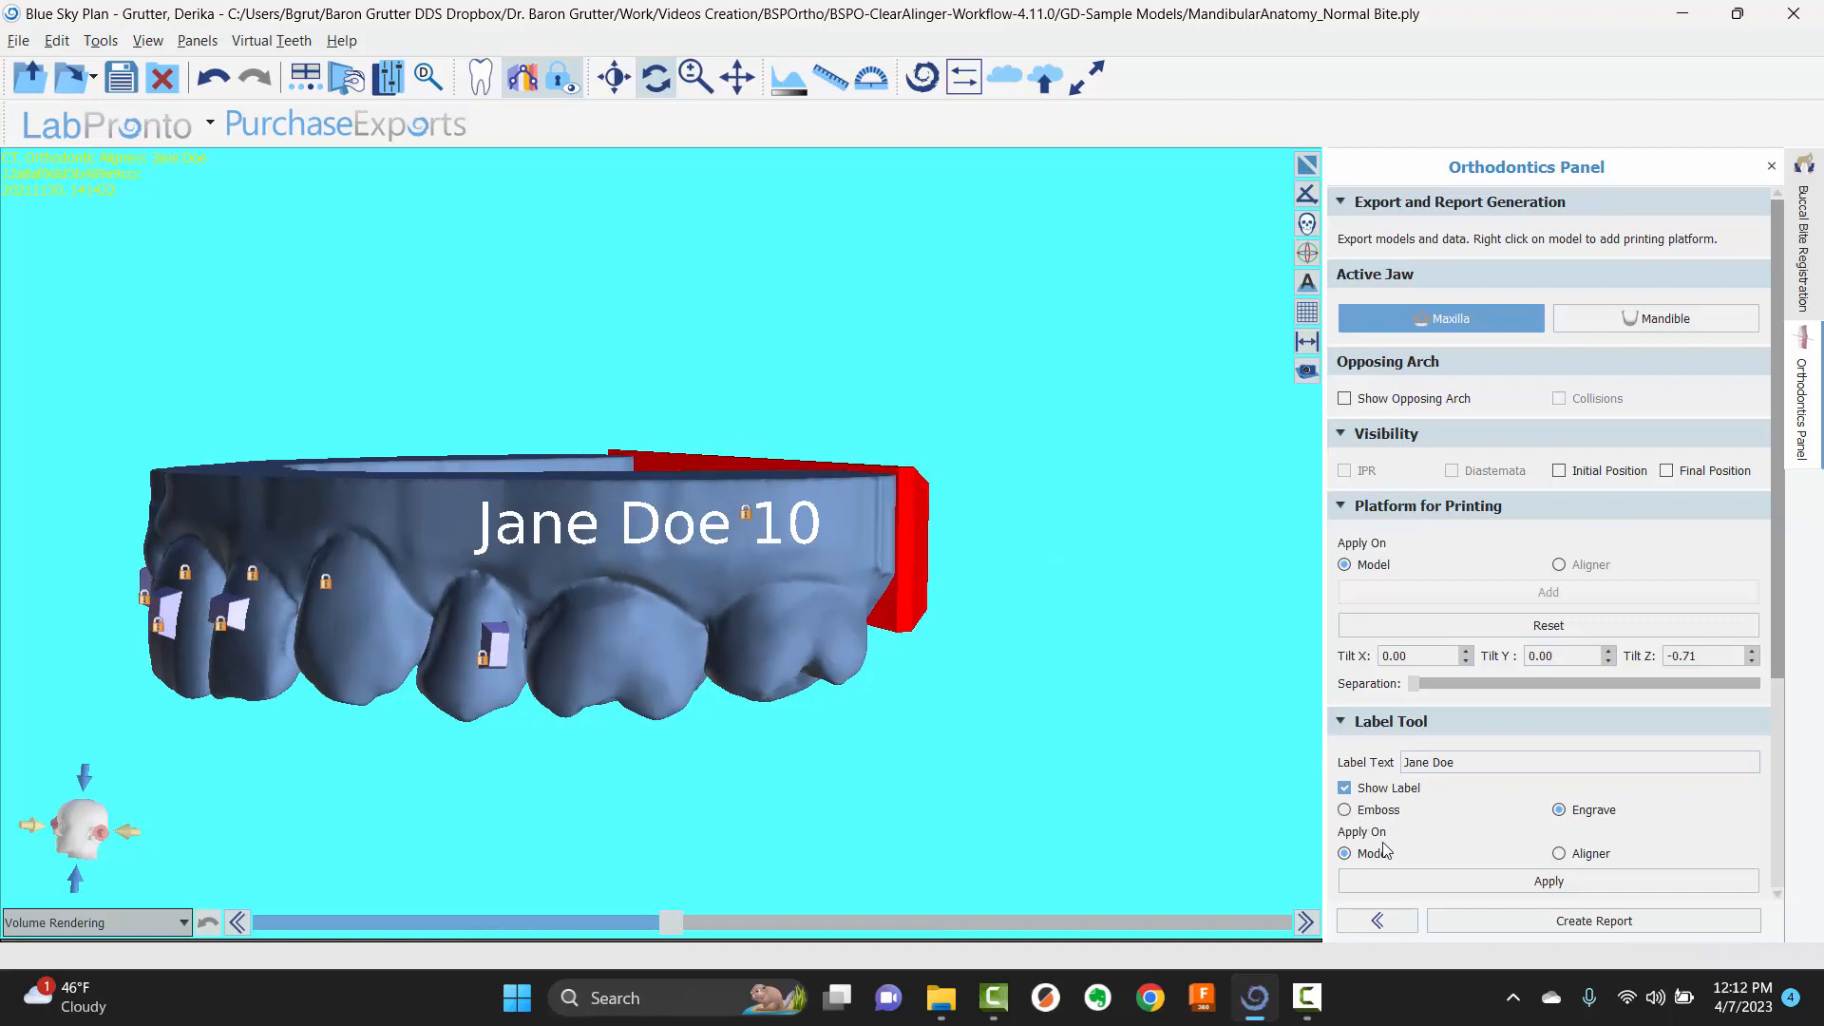
pyautogui.click(1438, 883)
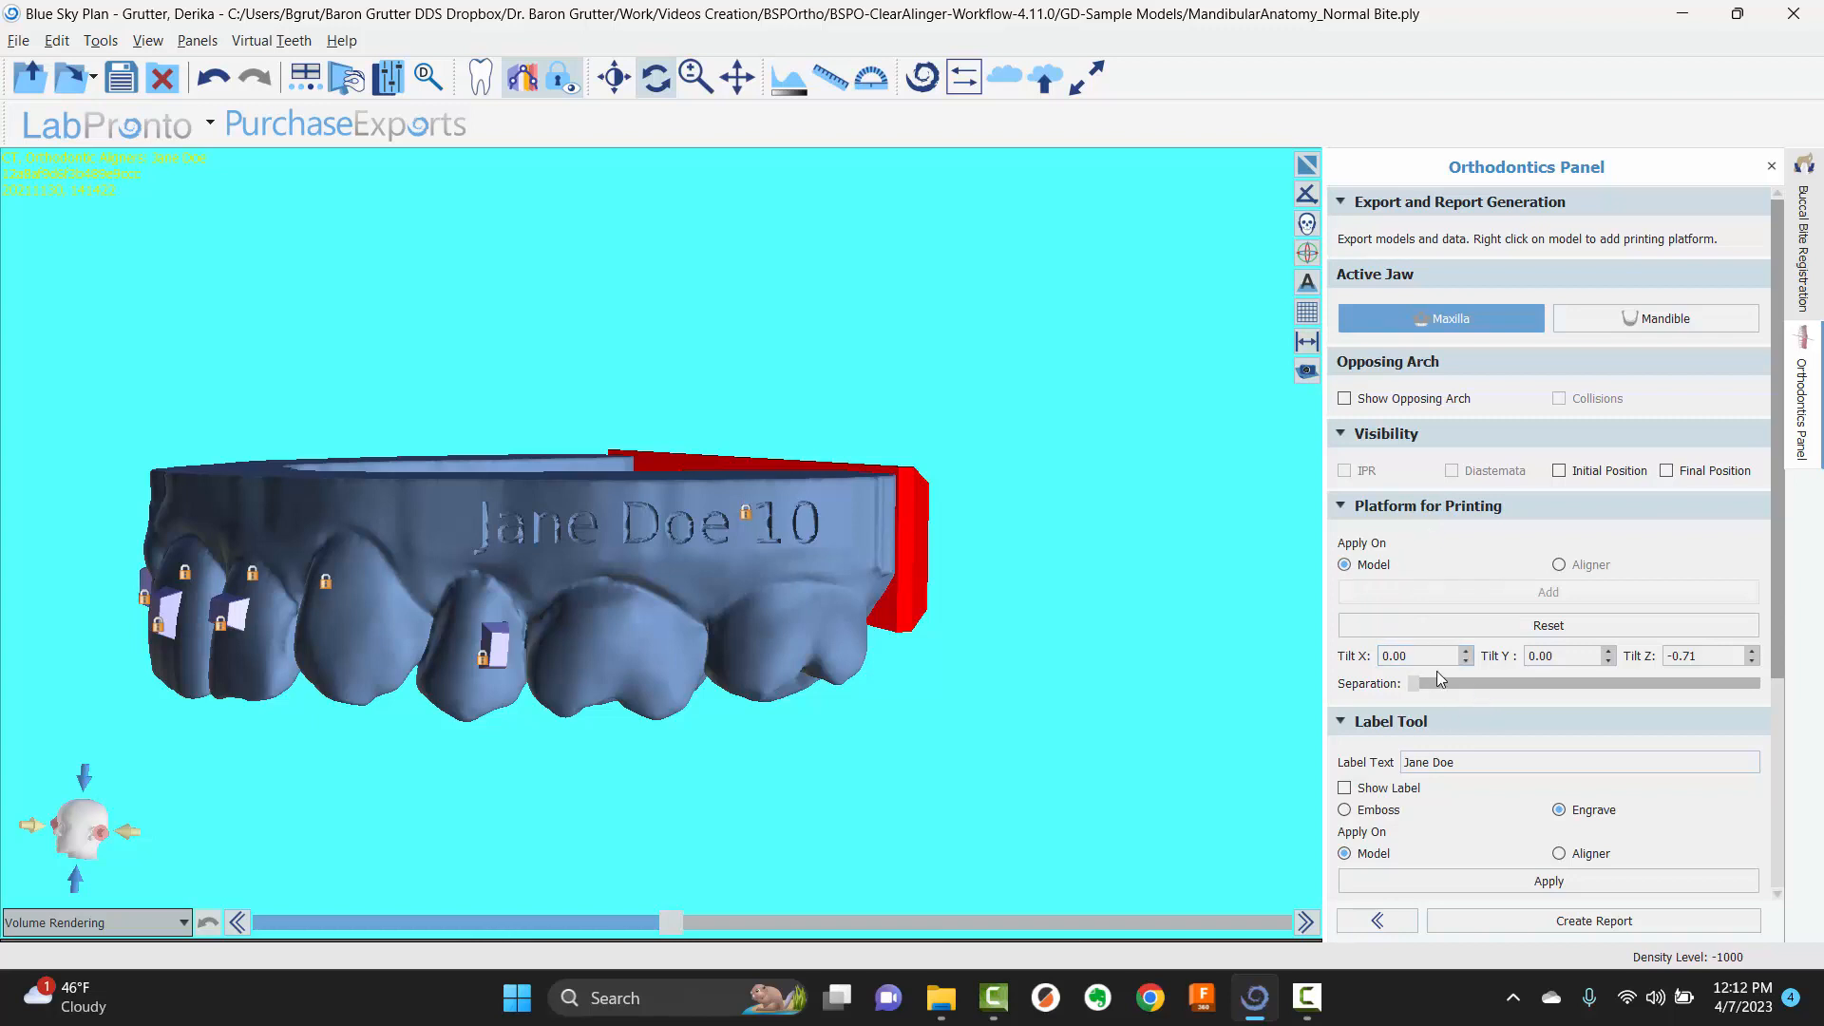
# - Inspect the engraved label on the maxillary base and go back and forth through the staged models, comparing their stage numbers
pyautogui.scroll(-3, 1412, 836)
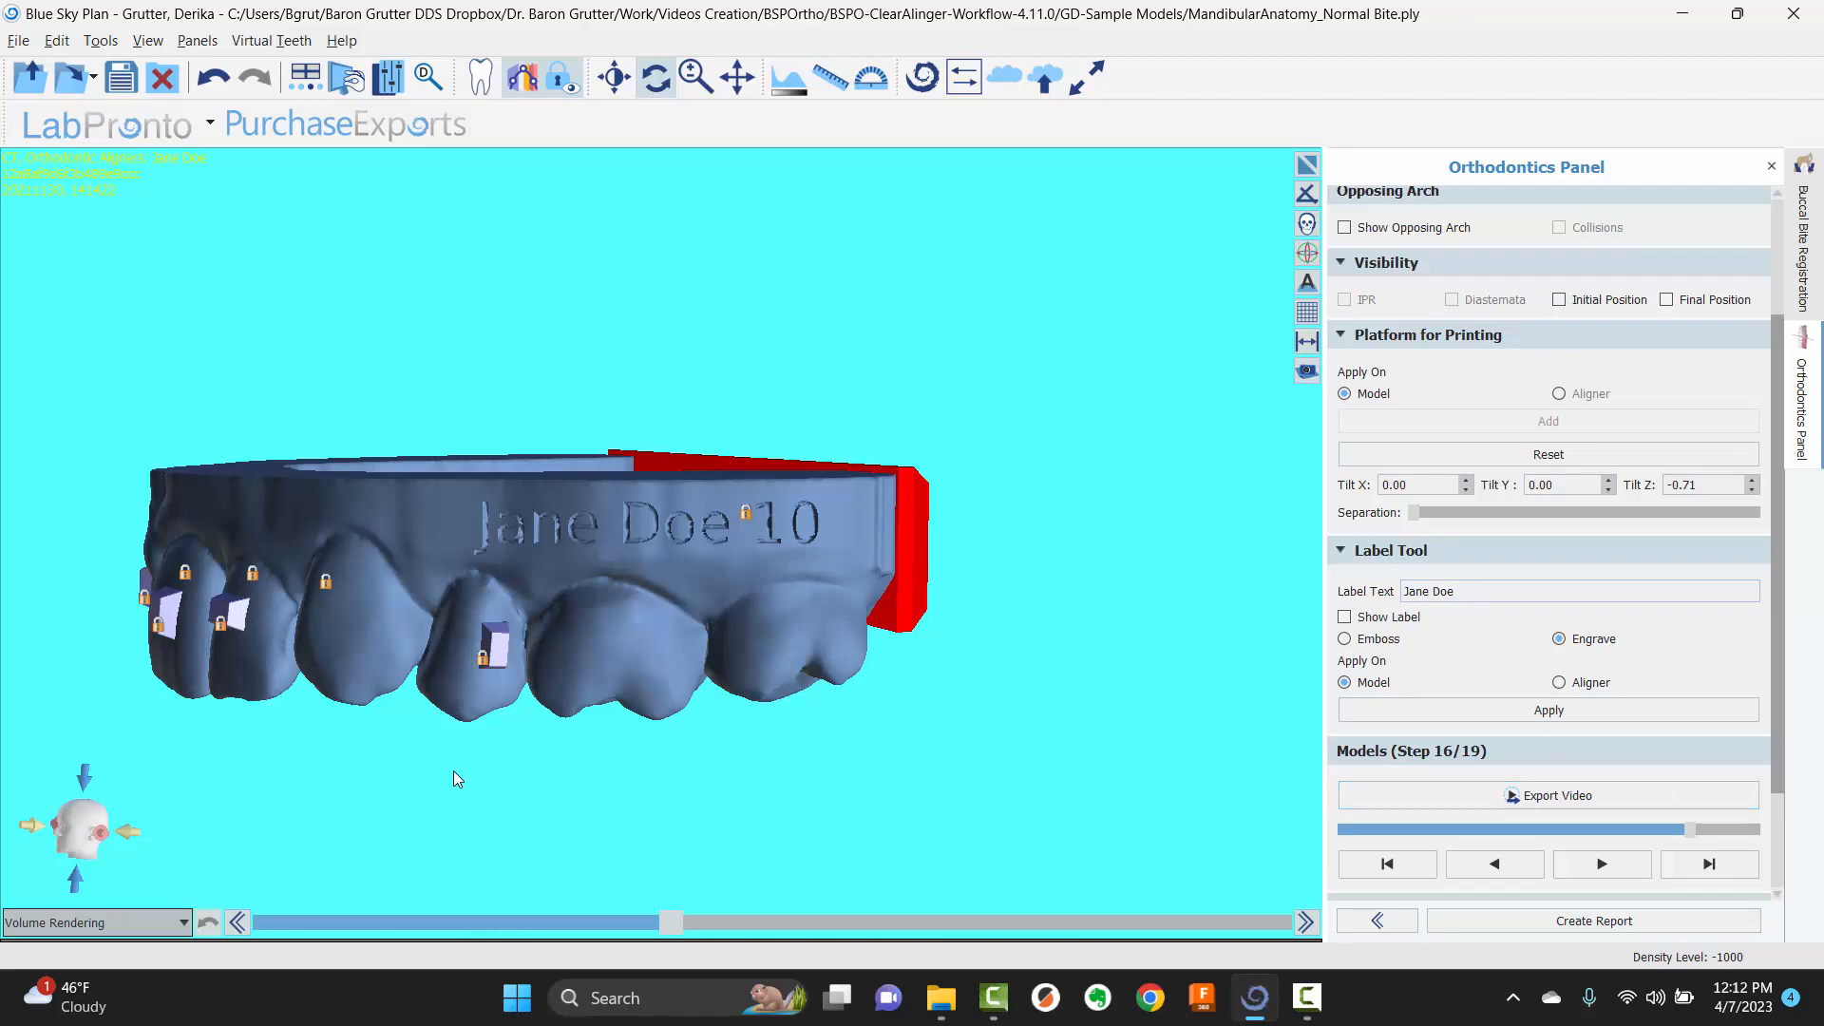
pyautogui.moveTo(458, 771); pyautogui.dragTo(636, 697)
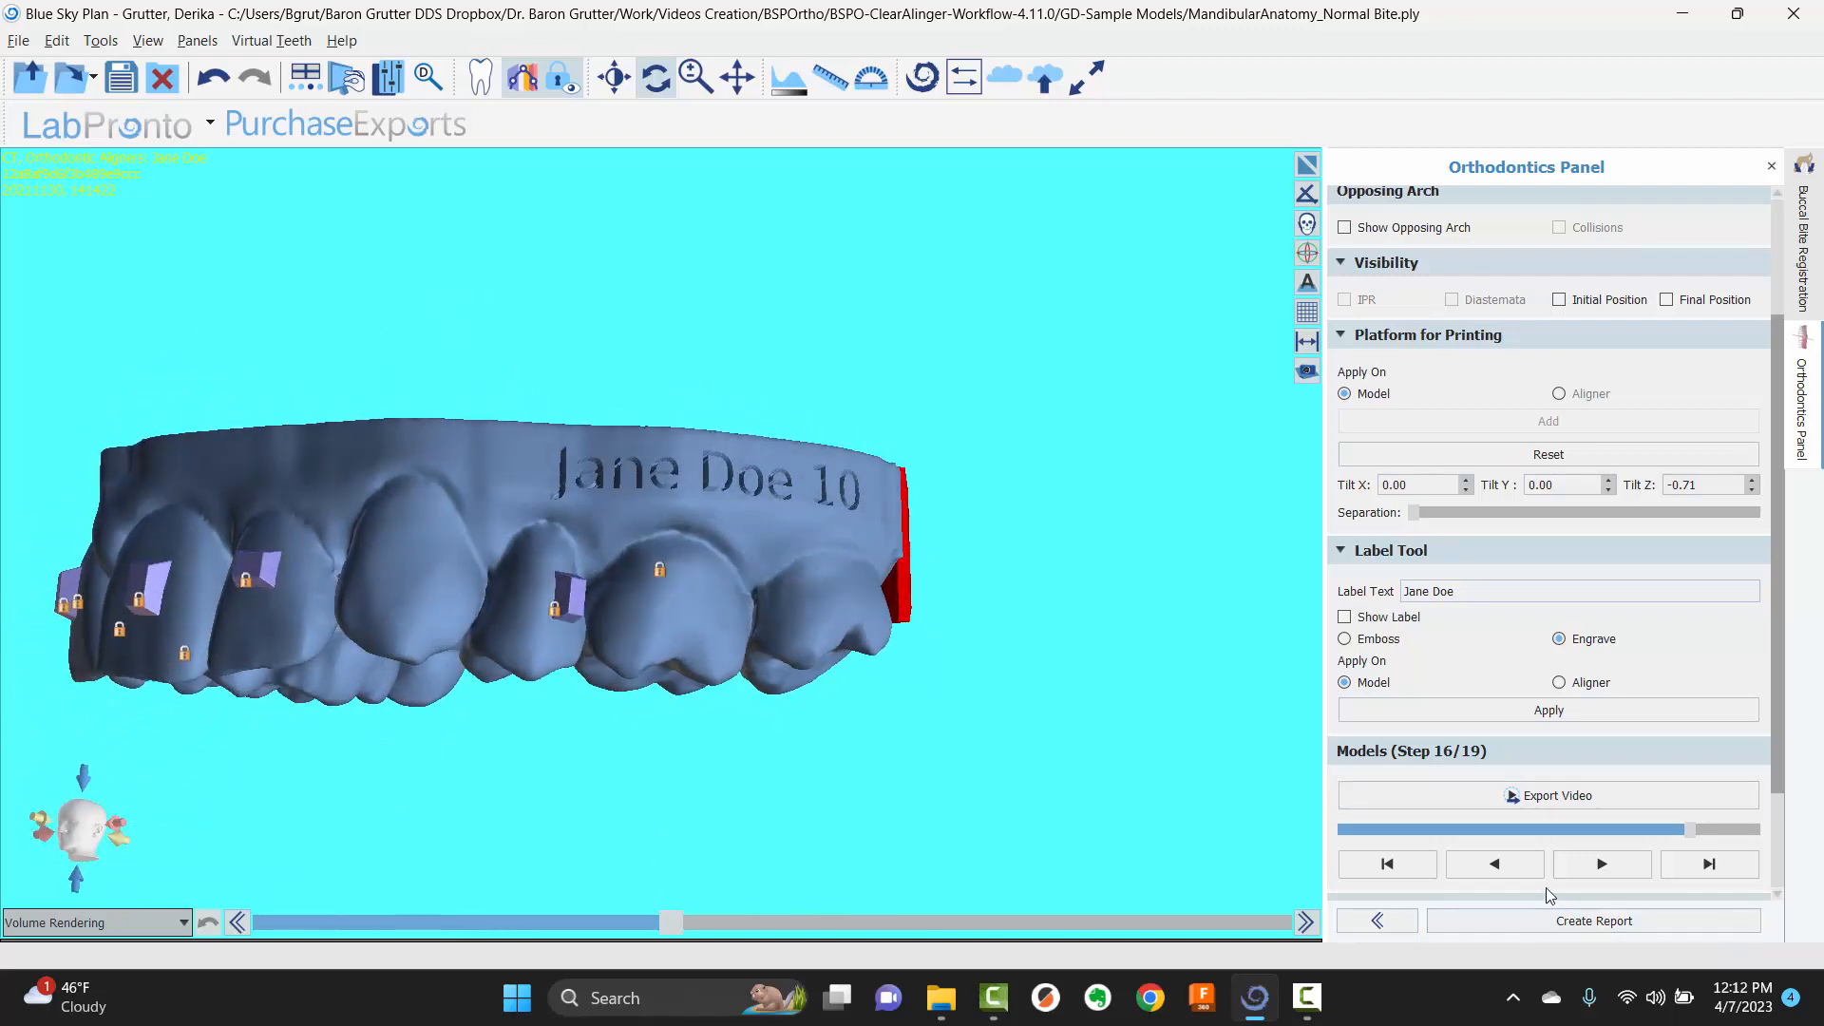
pyautogui.click(1522, 868)
pyautogui.click(1523, 868)
pyautogui.click(1522, 868)
pyautogui.doubleClick(1522, 869)
pyautogui.click(1590, 866)
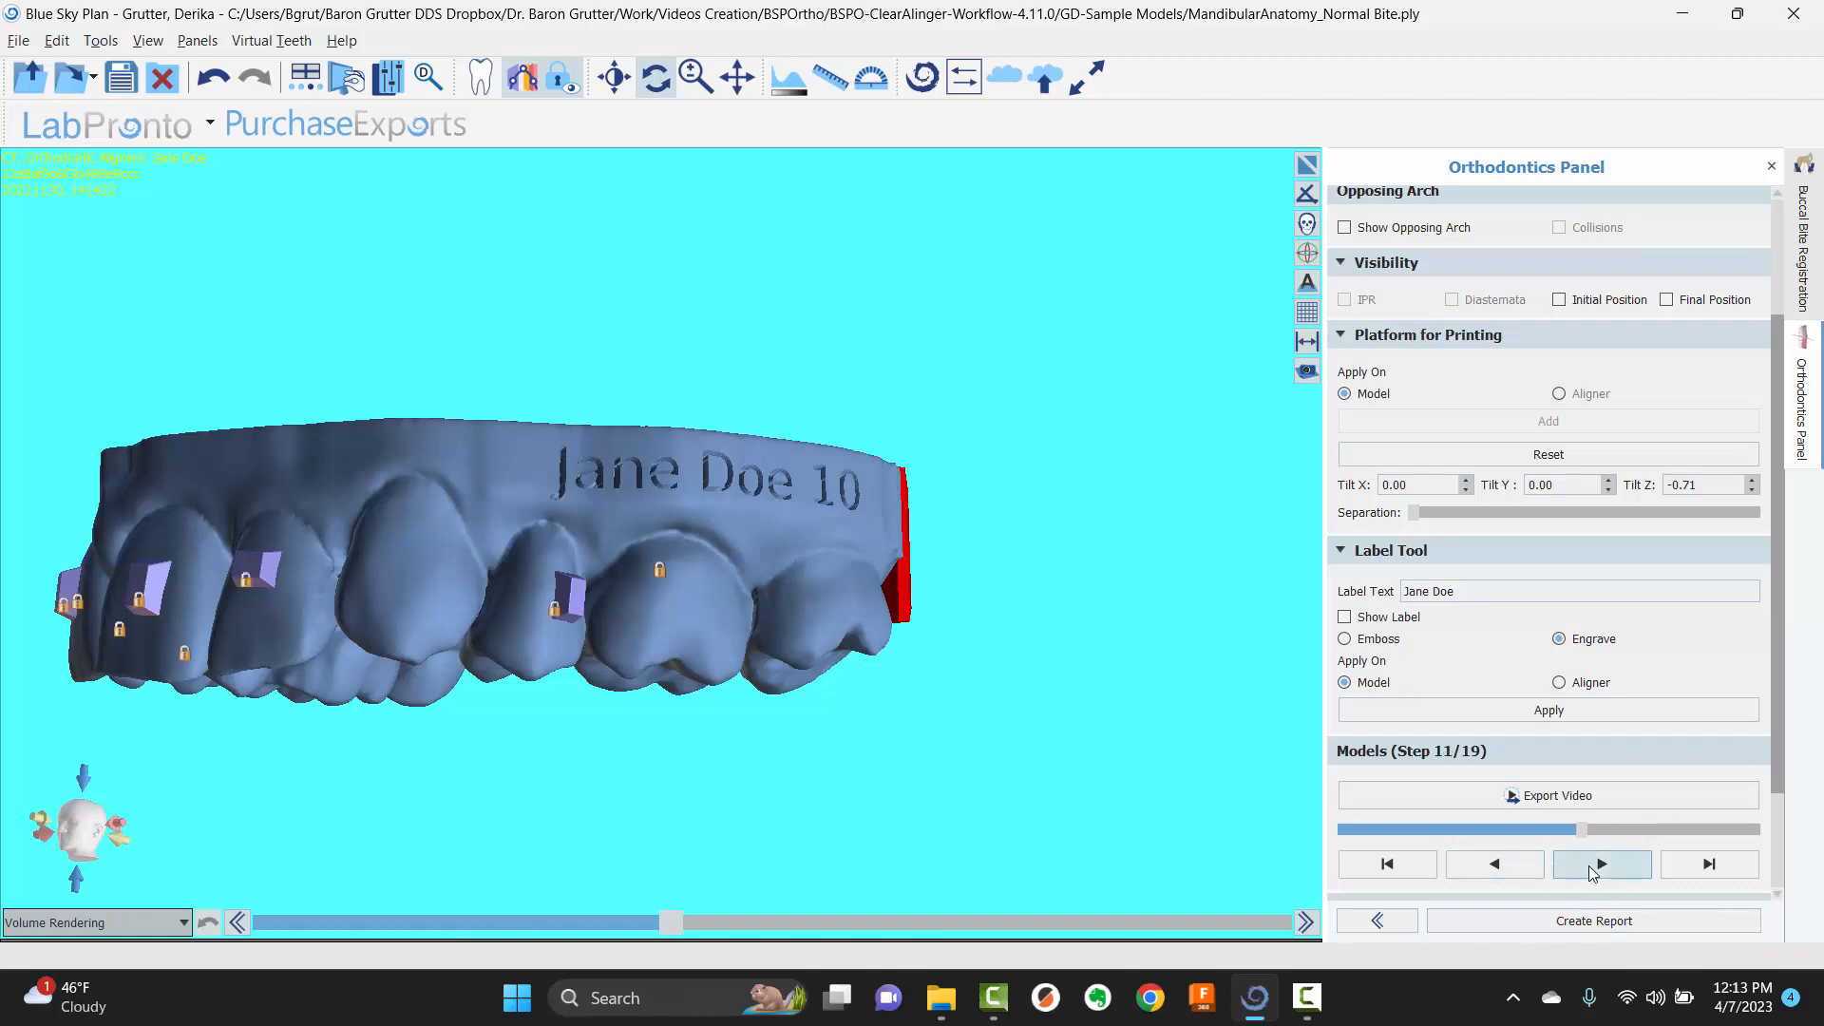
pyautogui.doubleClick(1590, 866)
pyautogui.click(1590, 867)
pyautogui.click(1590, 866)
pyautogui.click(1594, 867)
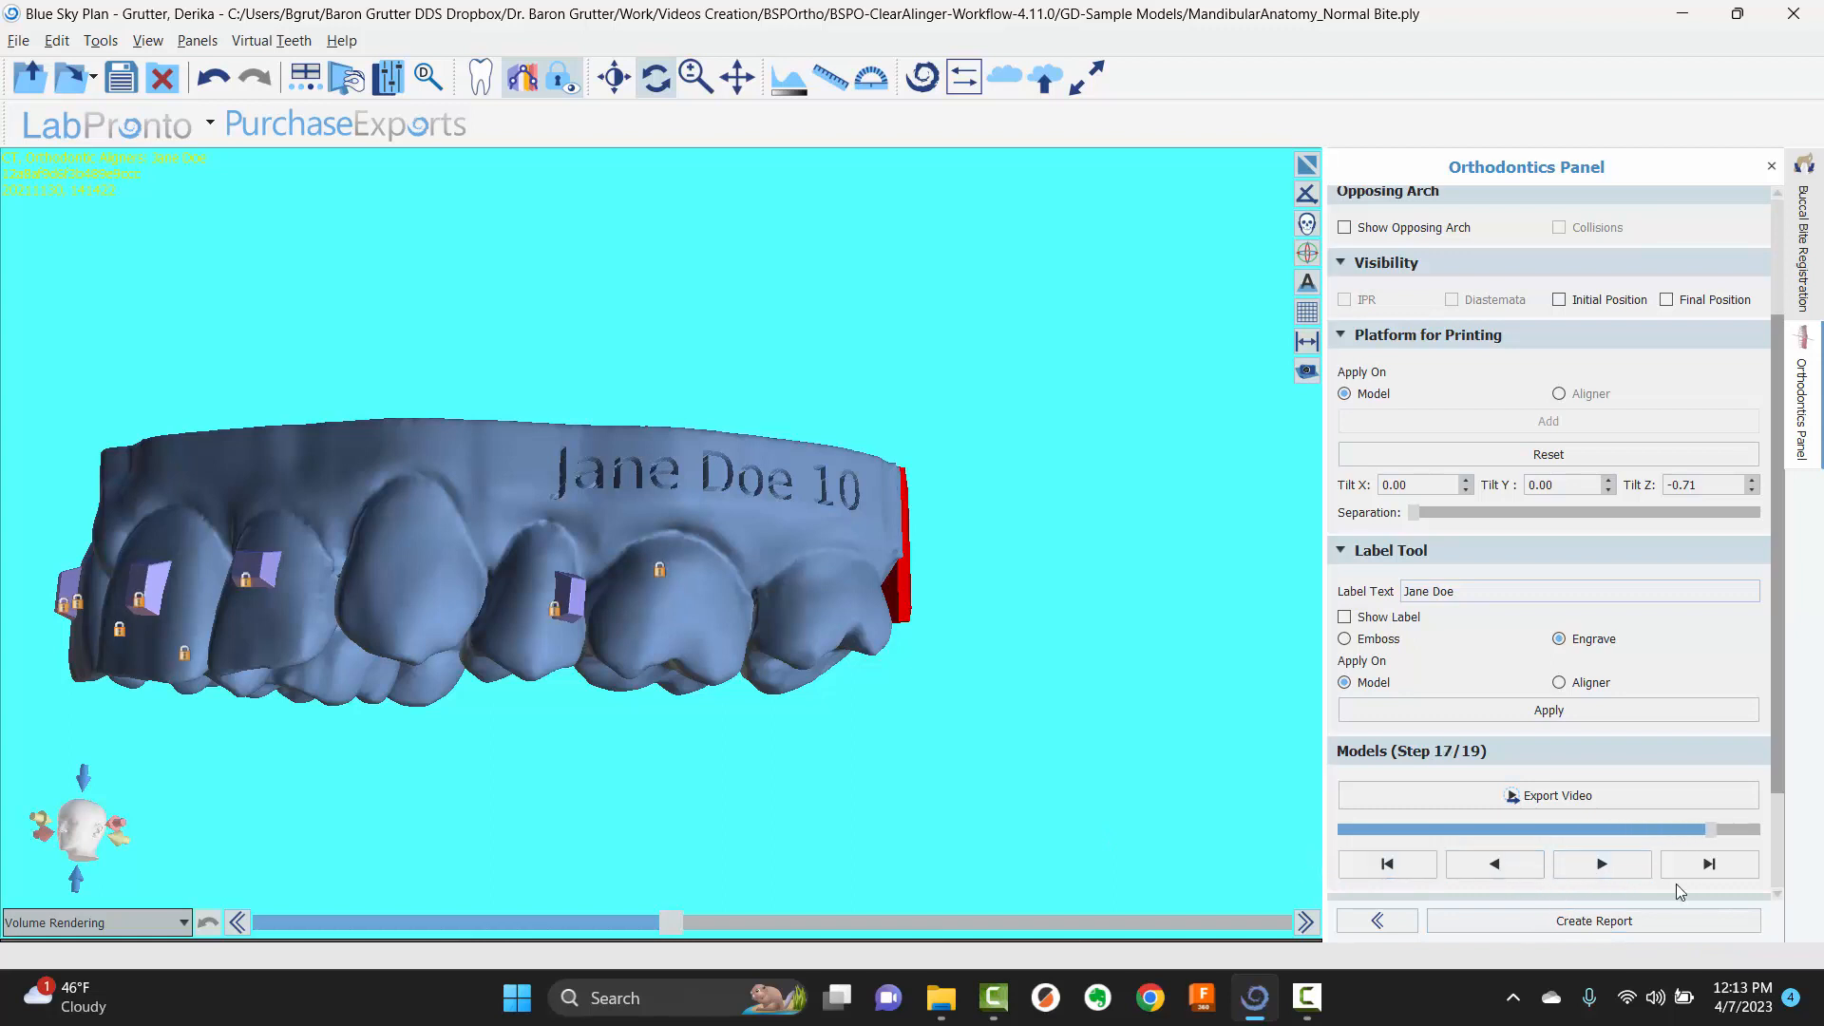
pyautogui.scroll(-2, 1491, 898)
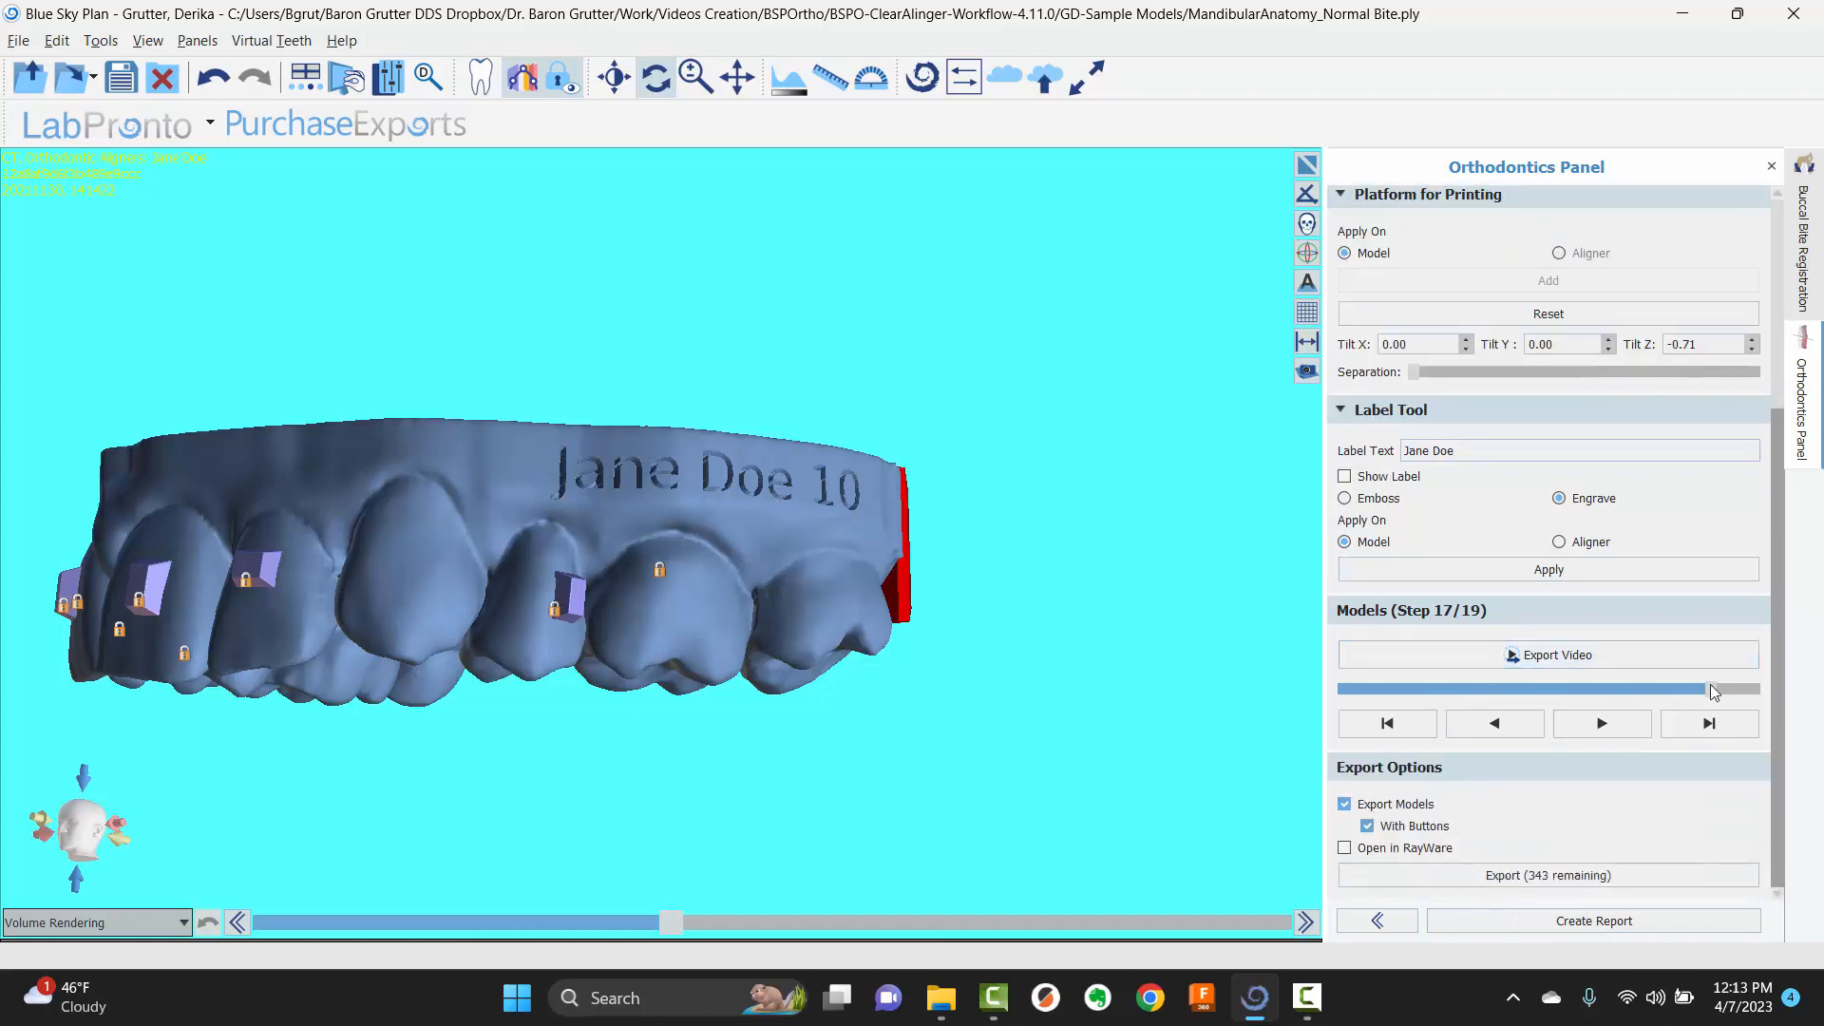
pyautogui.moveTo(1620, 686); pyautogui.dragTo(1475, 688)
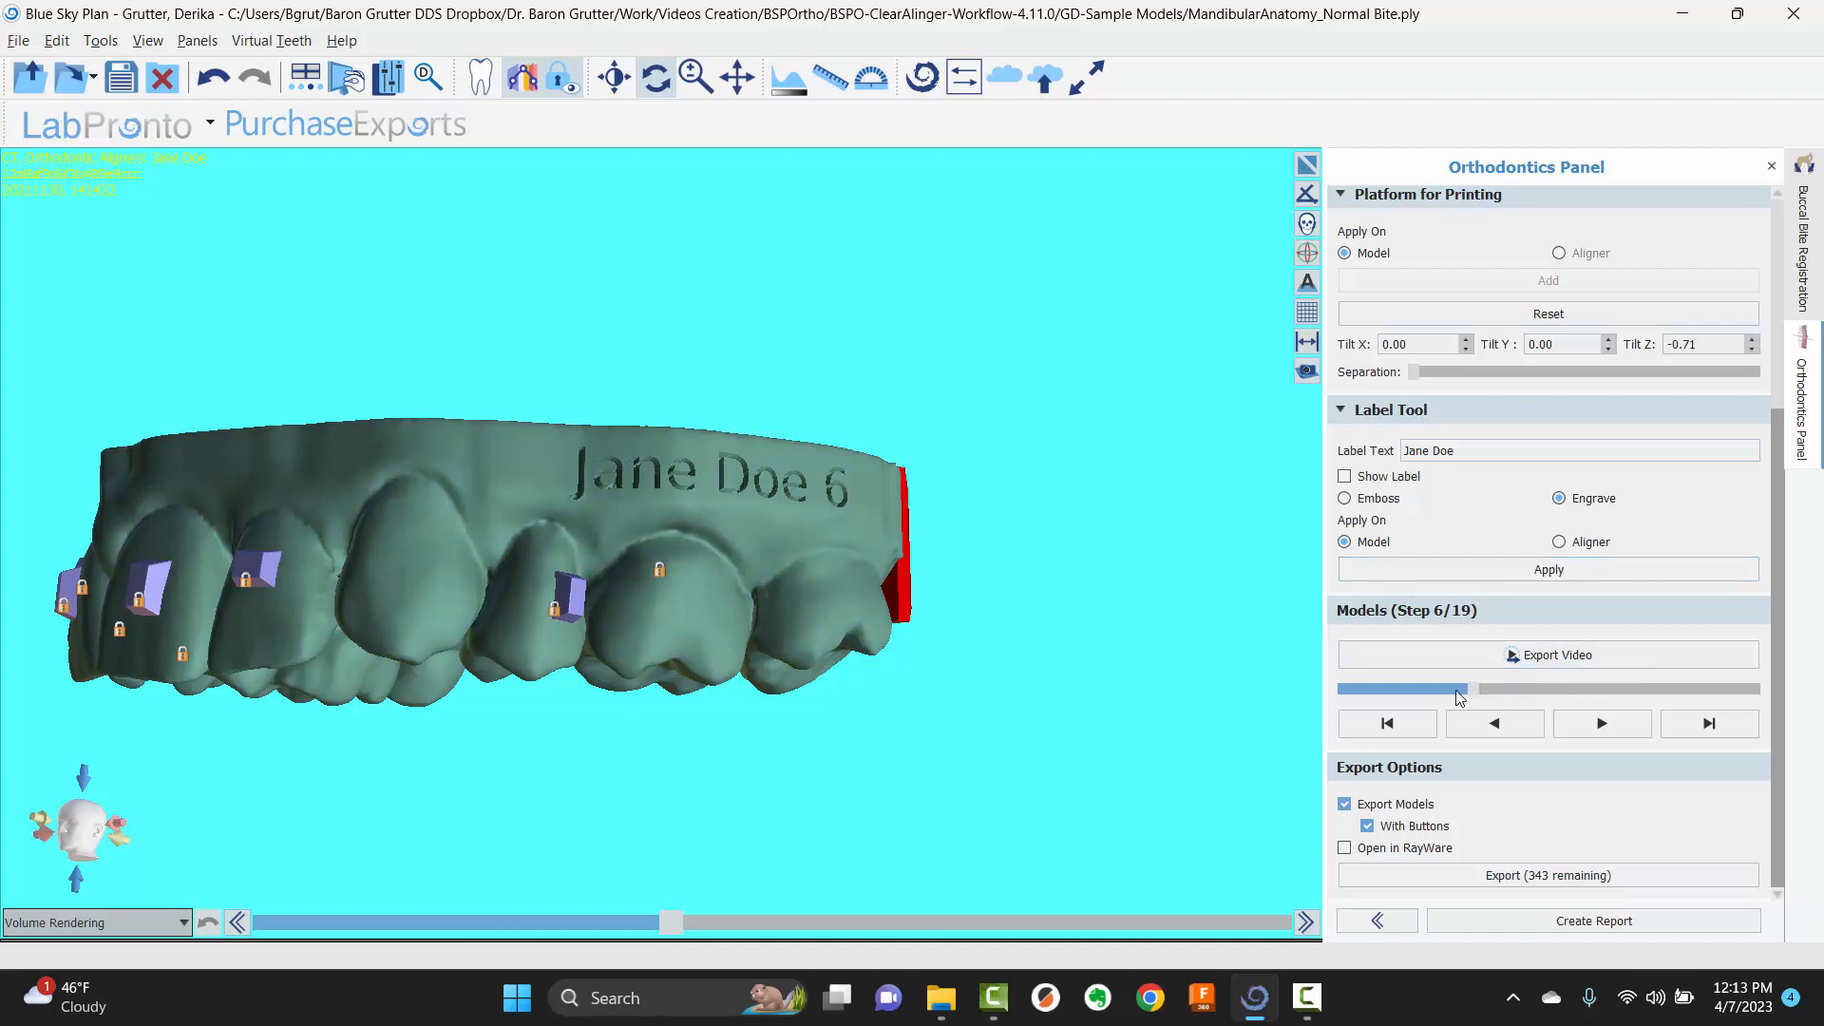
pyautogui.moveTo(1456, 691)
pyautogui.mouseDown()
pyautogui.moveTo(1362, 695)
pyautogui.moveTo(1552, 697)
pyautogui.moveTo(1464, 694)
pyautogui.mouseUp()
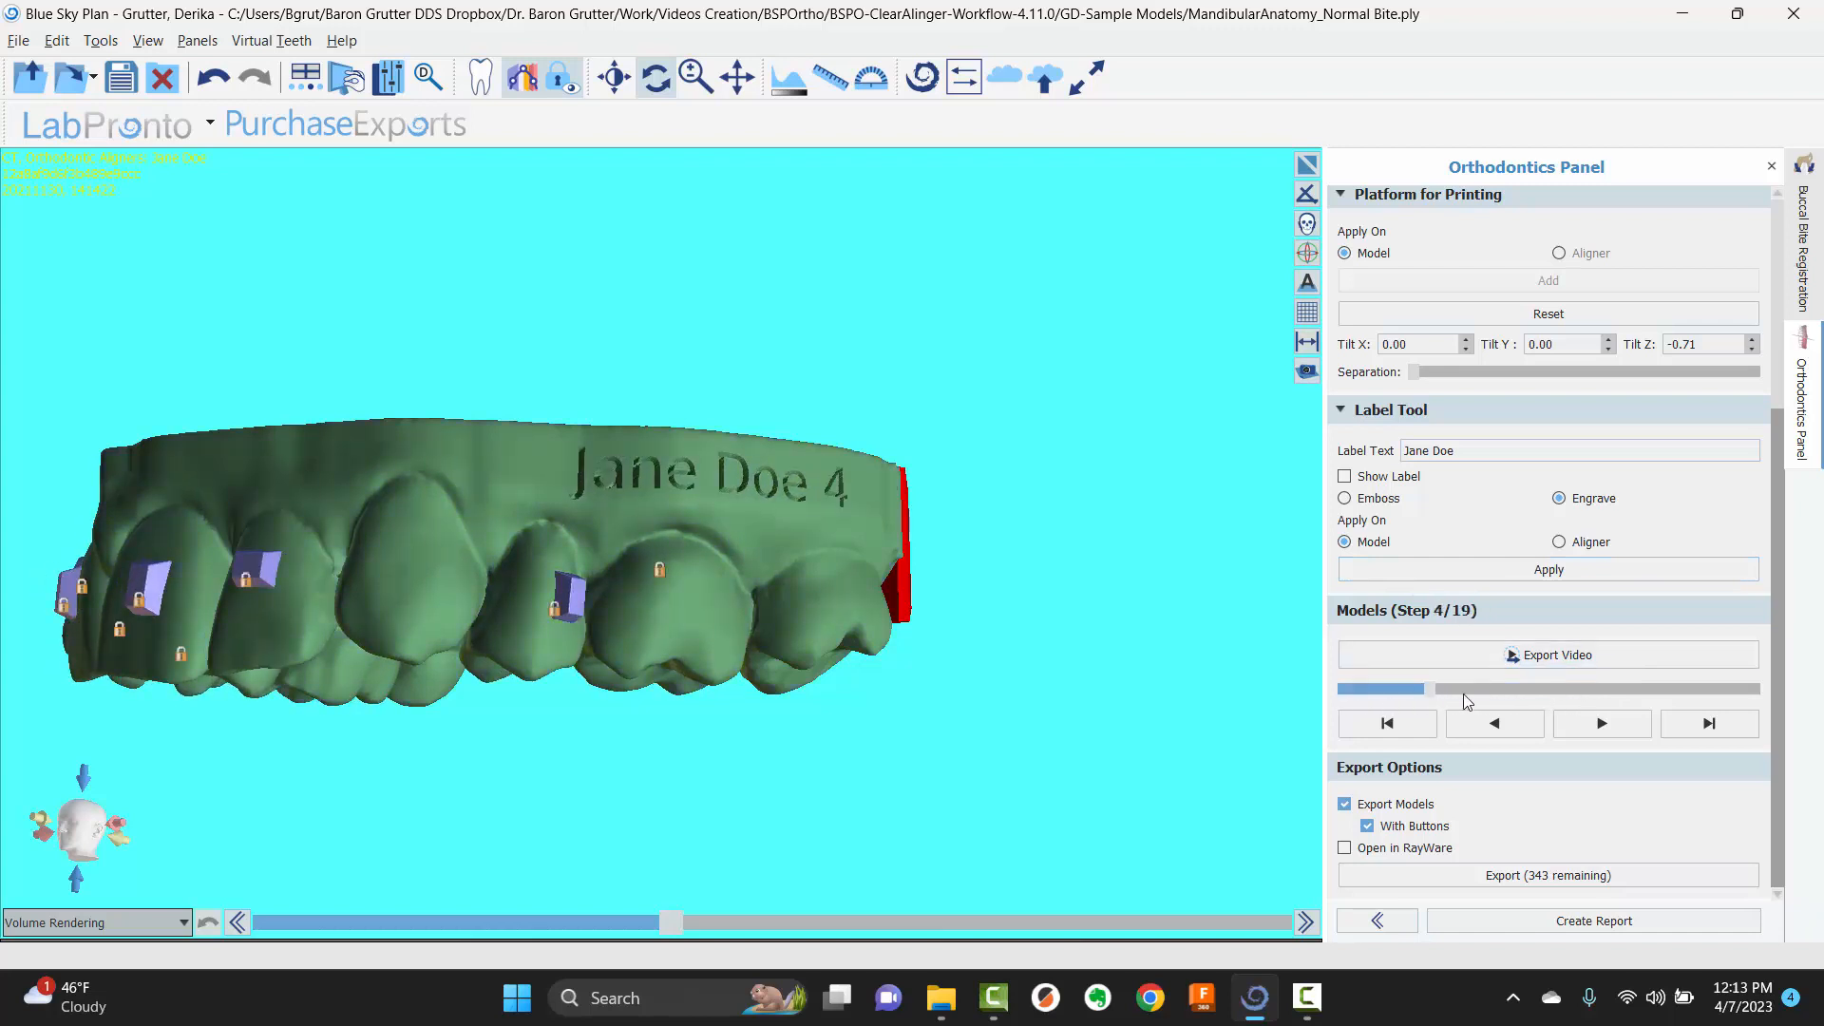
pyautogui.click(1463, 694)
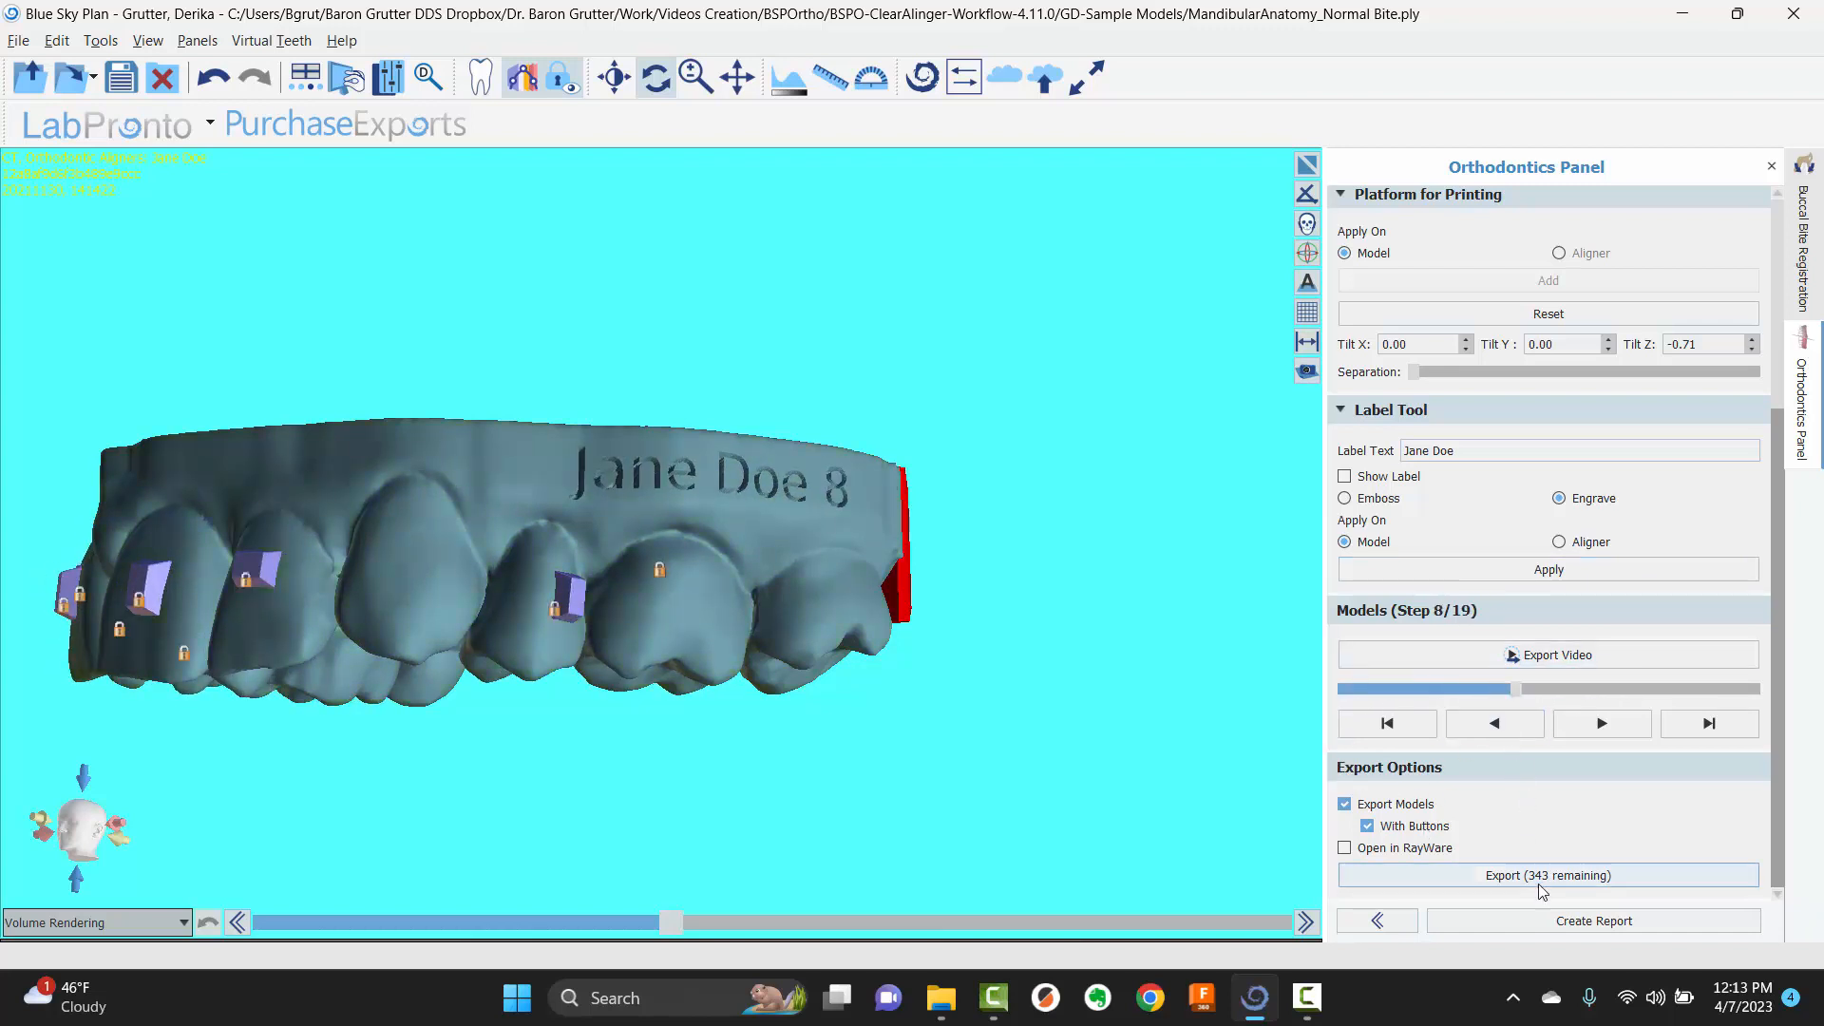
# - Create the maxilla orthodontics case report and save it as a PDF in the patient's folder on the Desktop
pyautogui.click(1504, 921)
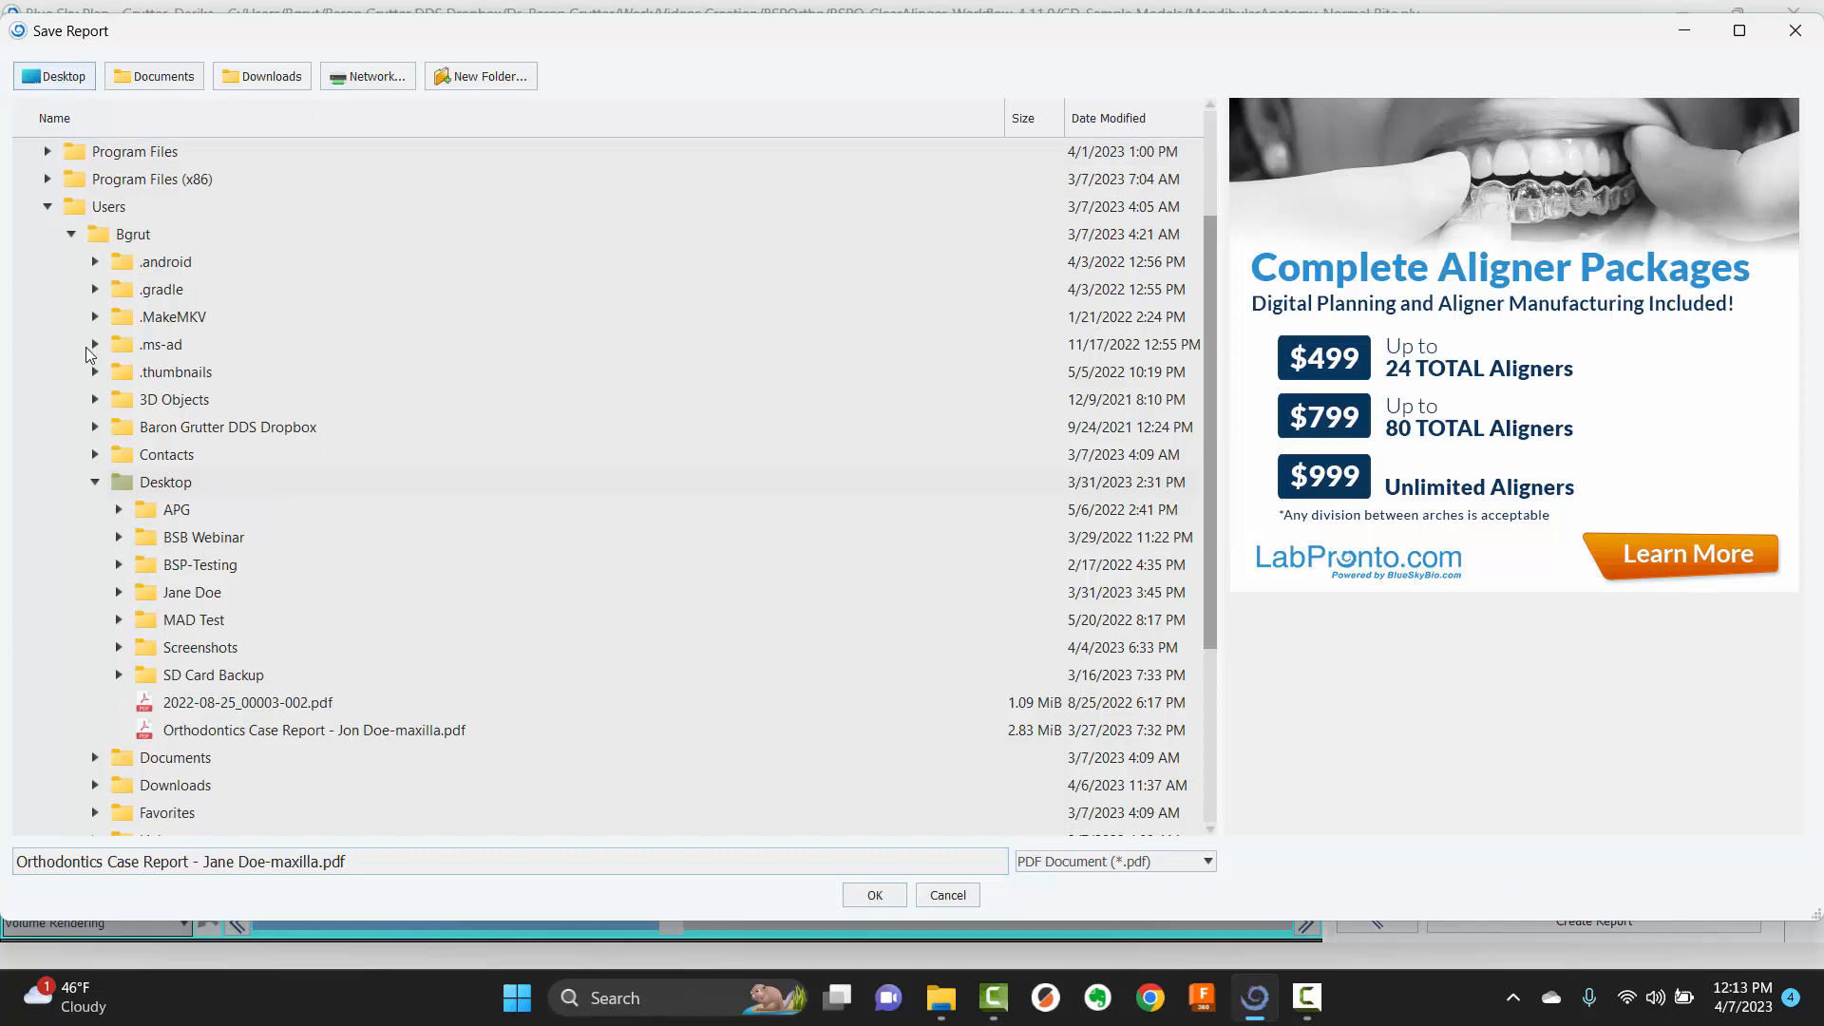
pyautogui.click(209, 592)
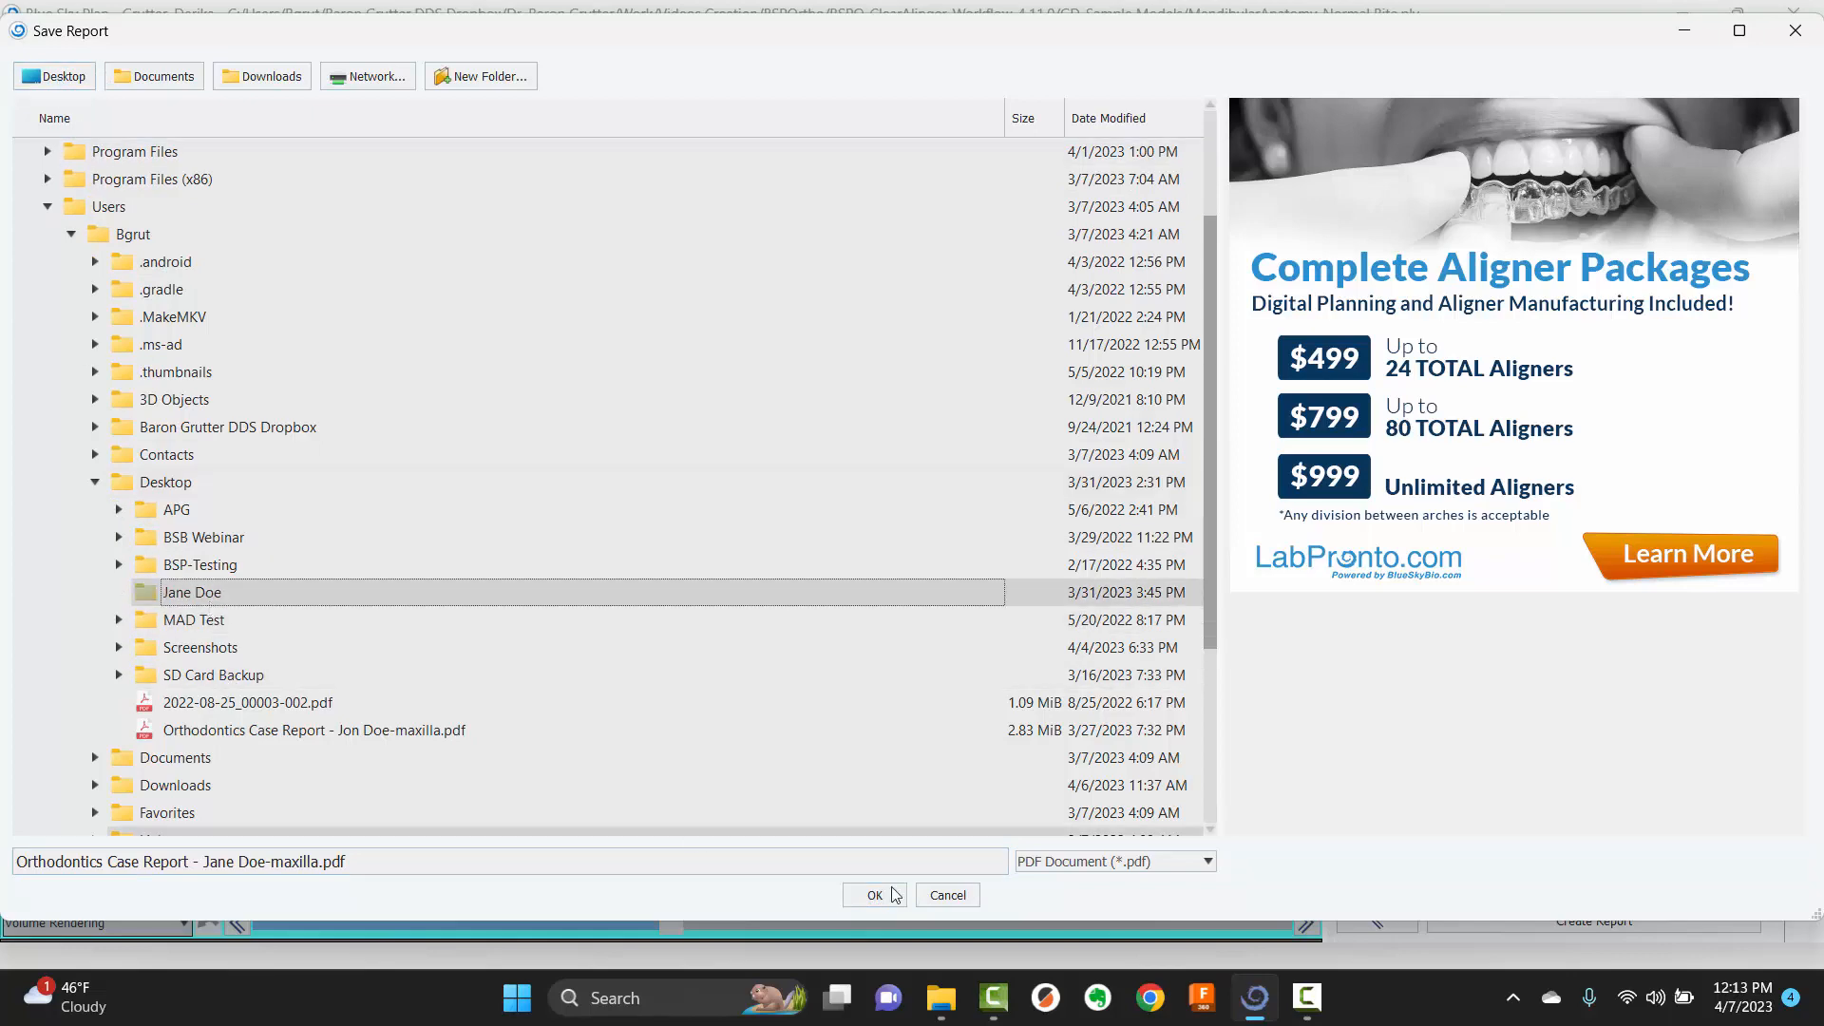
pyautogui.click(875, 895)
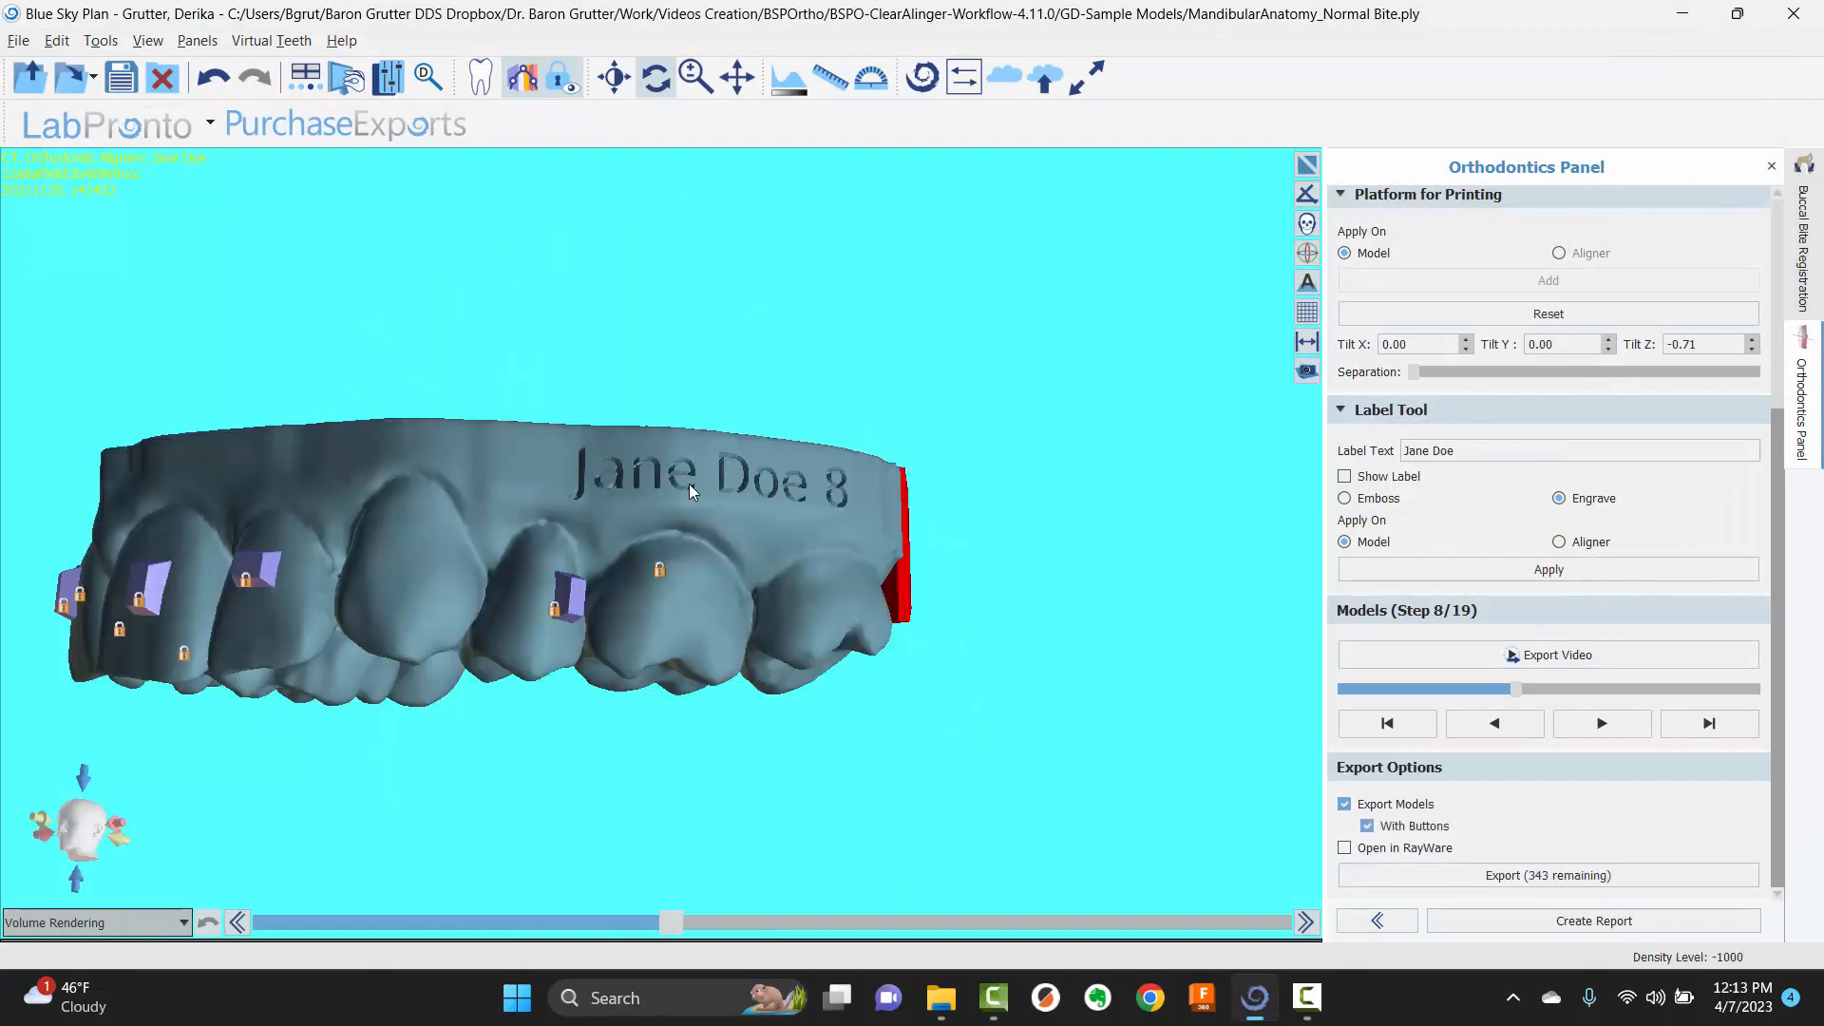
# - In Adobe Acrobat Reader, look over the report's arch diagram with IPR values and the IPR and deviation tables through stage 3
pyautogui.scroll(-1, 712, 622)
pyautogui.scroll(-1, 712, 631)
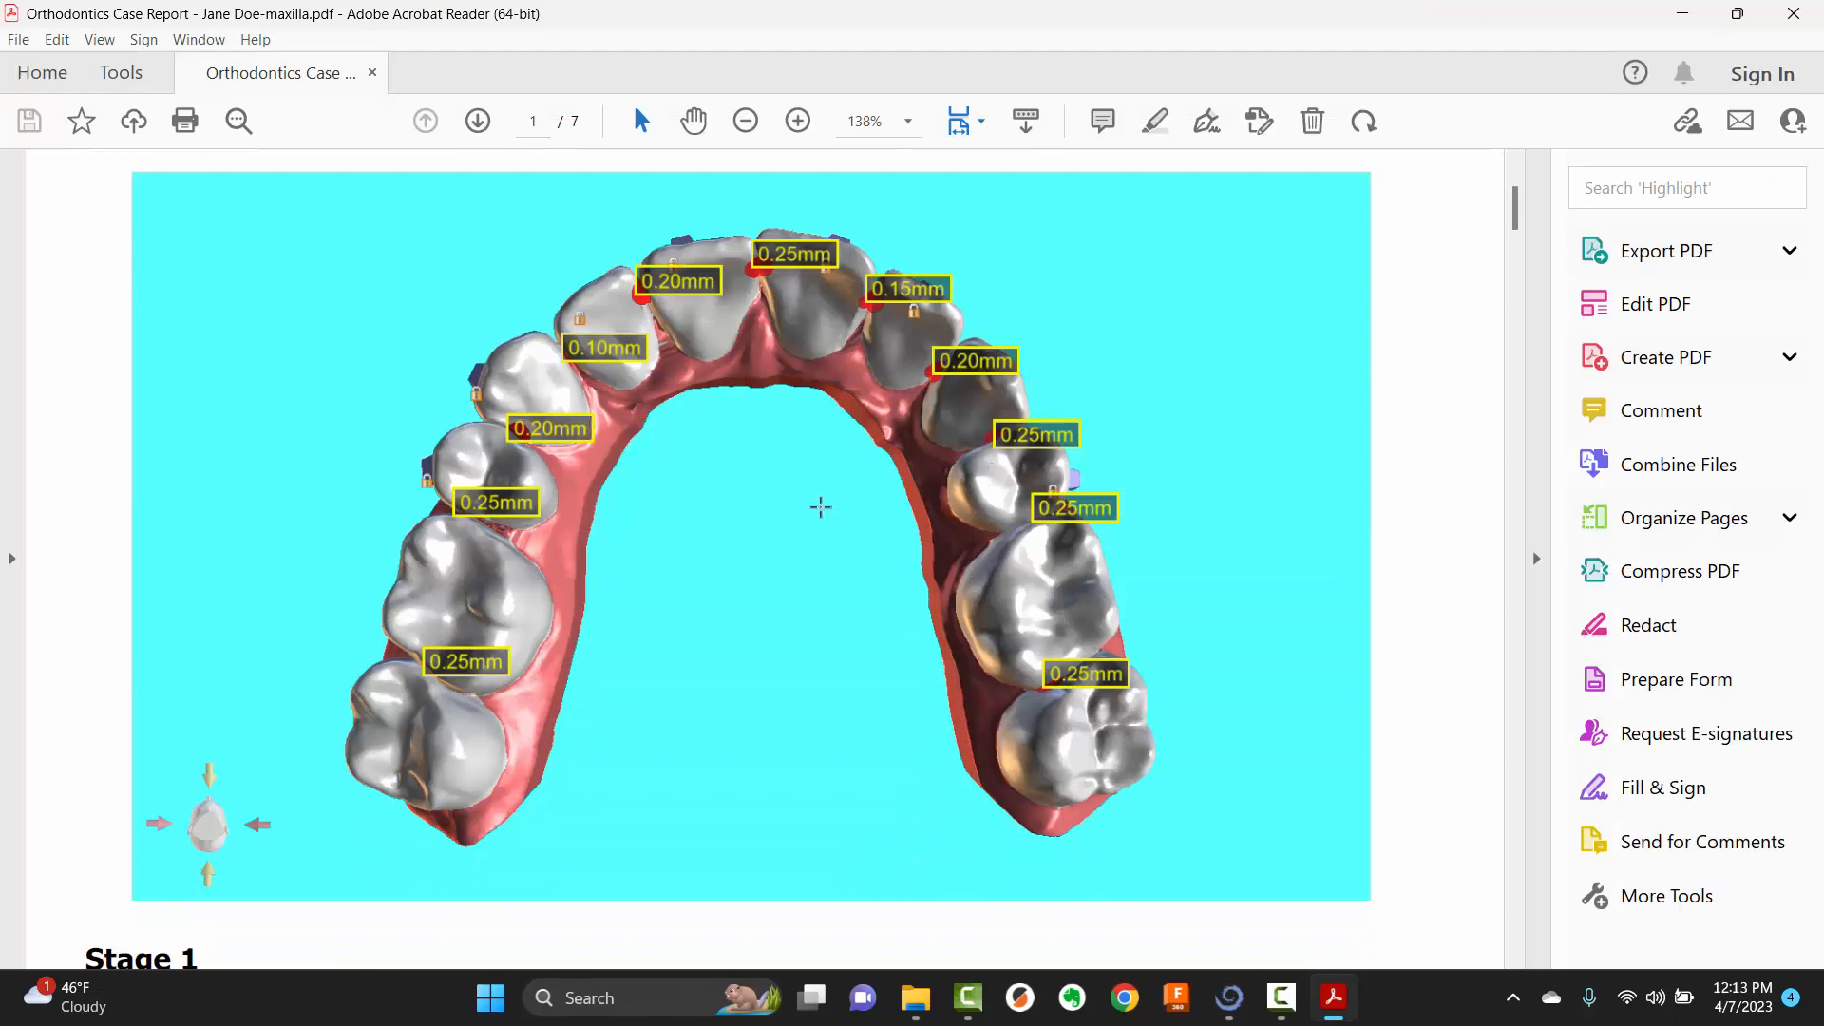
pyautogui.scroll(-5, 815, 507)
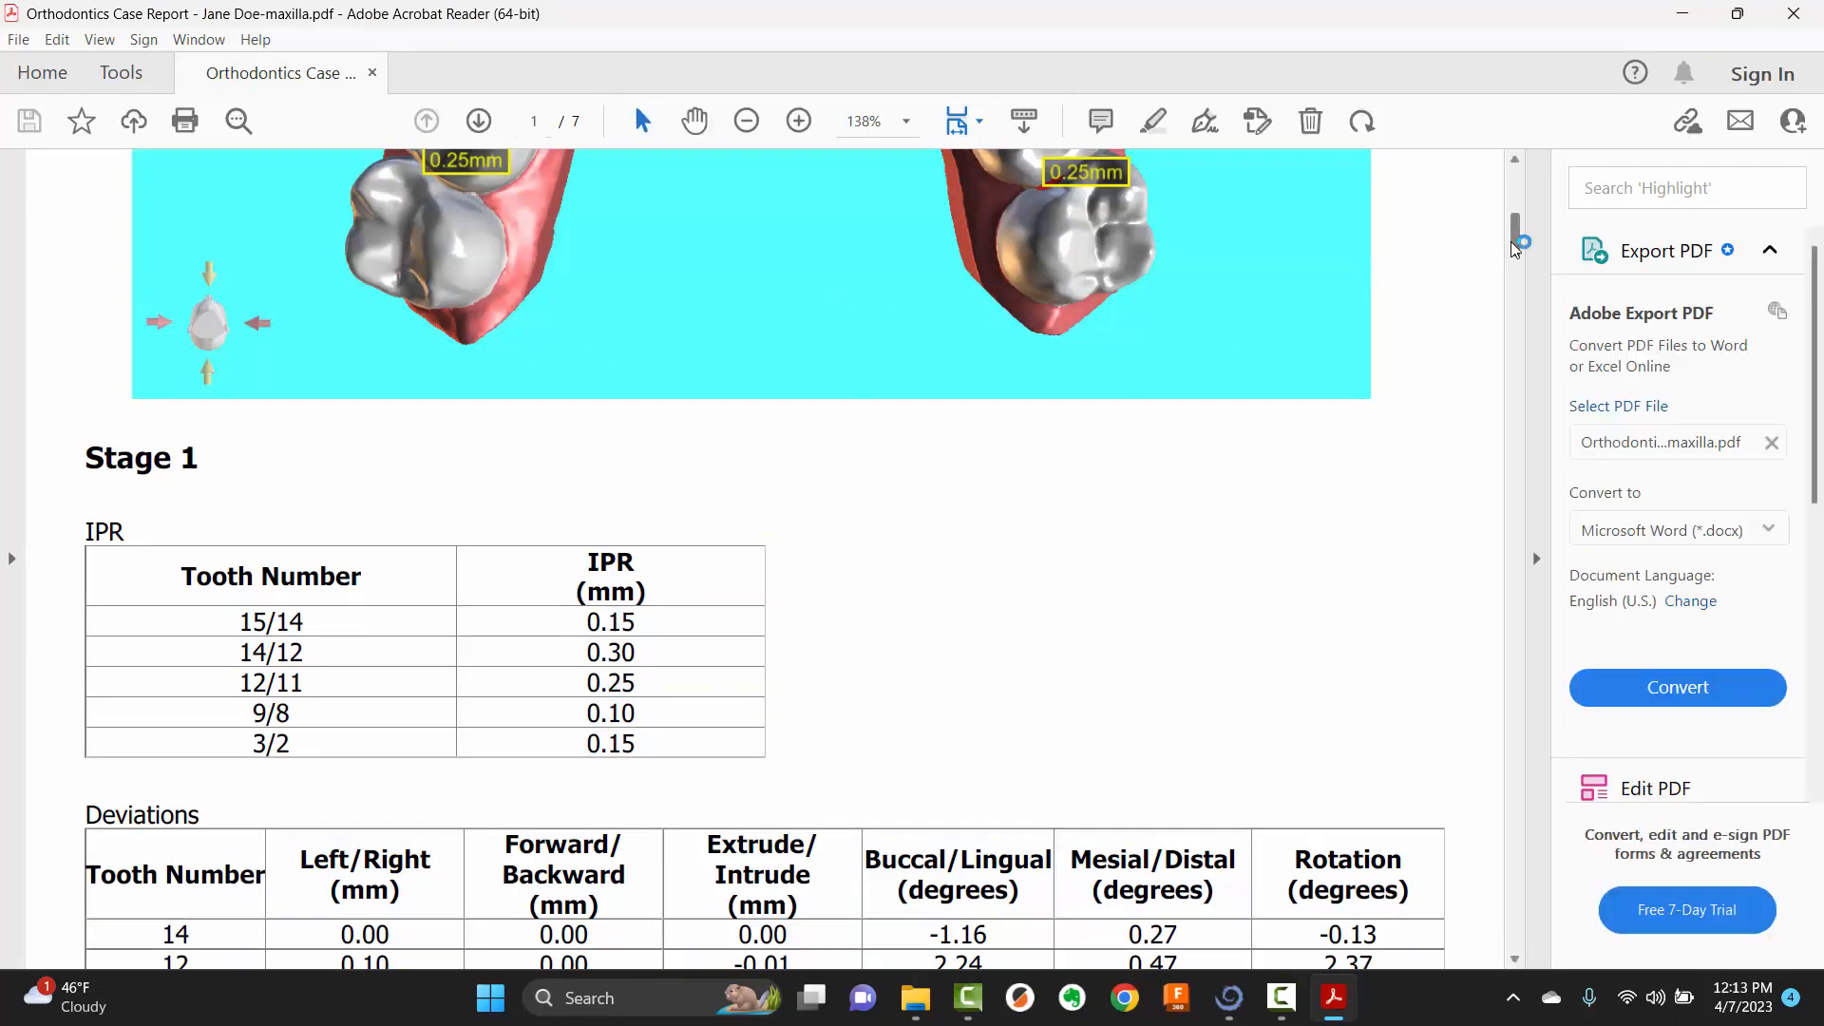
pyautogui.moveTo(1516, 238); pyautogui.dragTo(1511, 349)
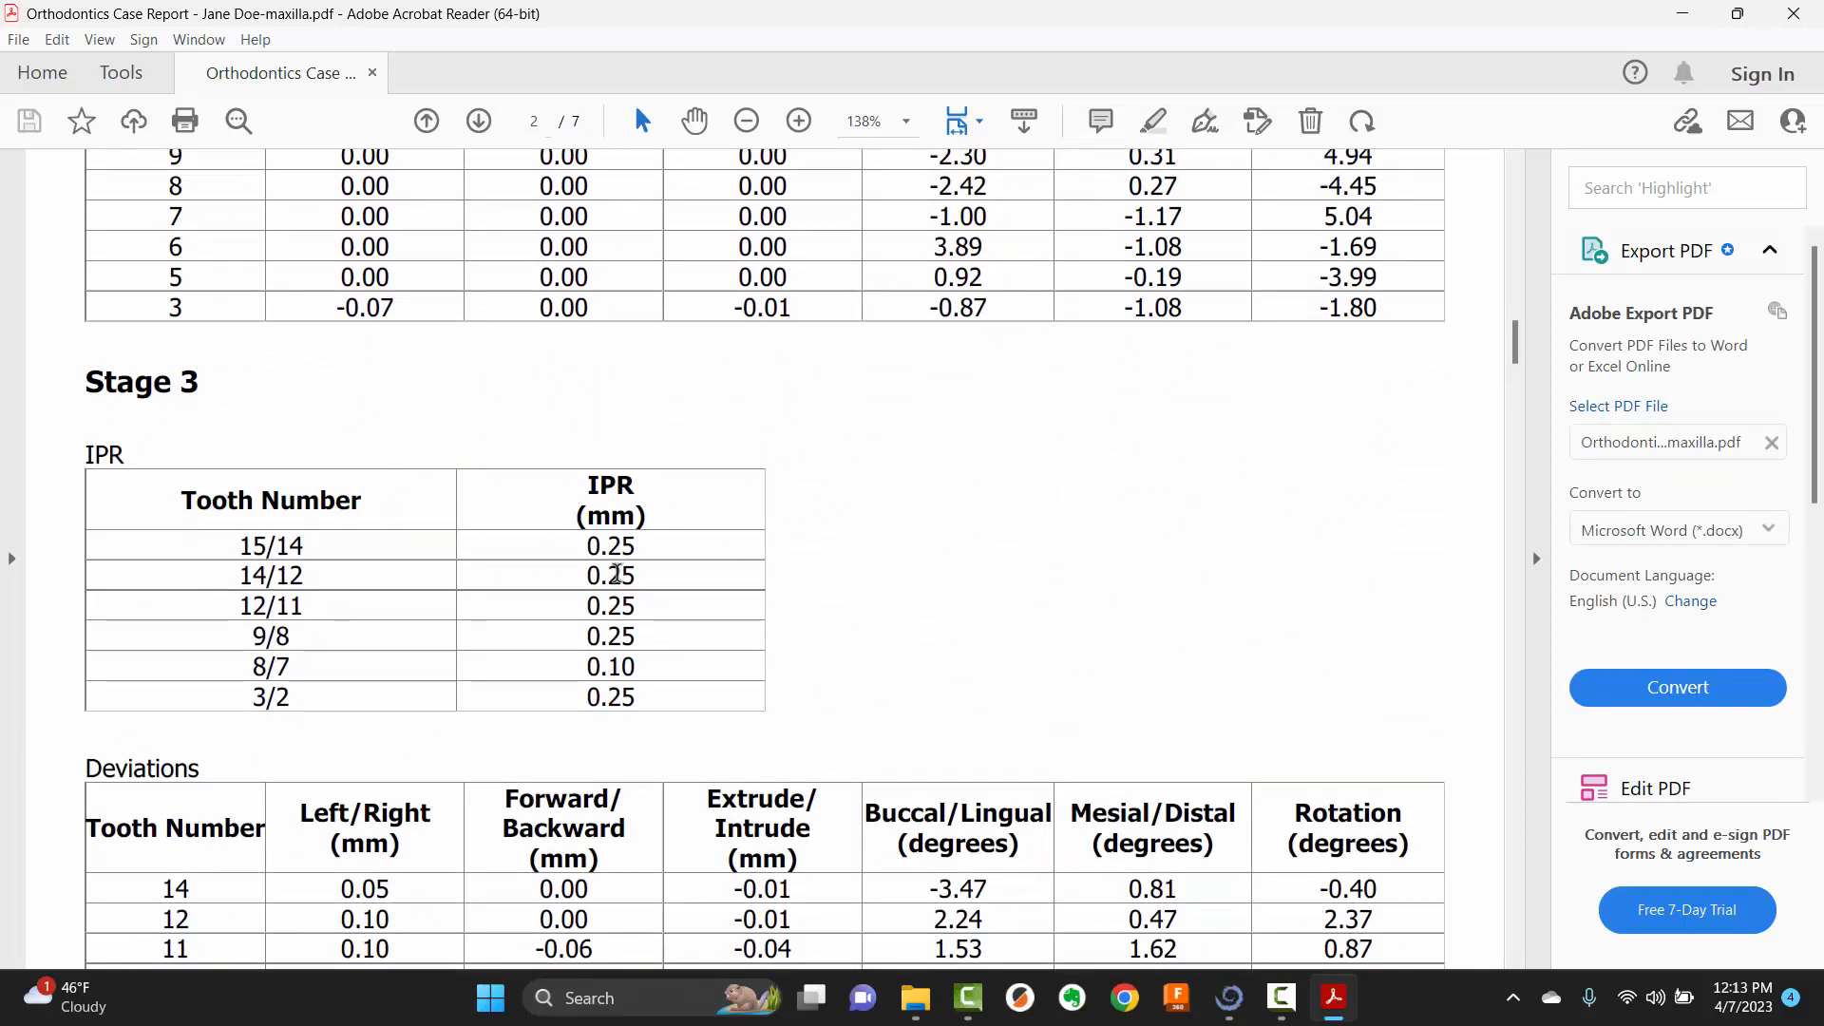
pyautogui.moveTo(1516, 342); pyautogui.dragTo(1514, 208)
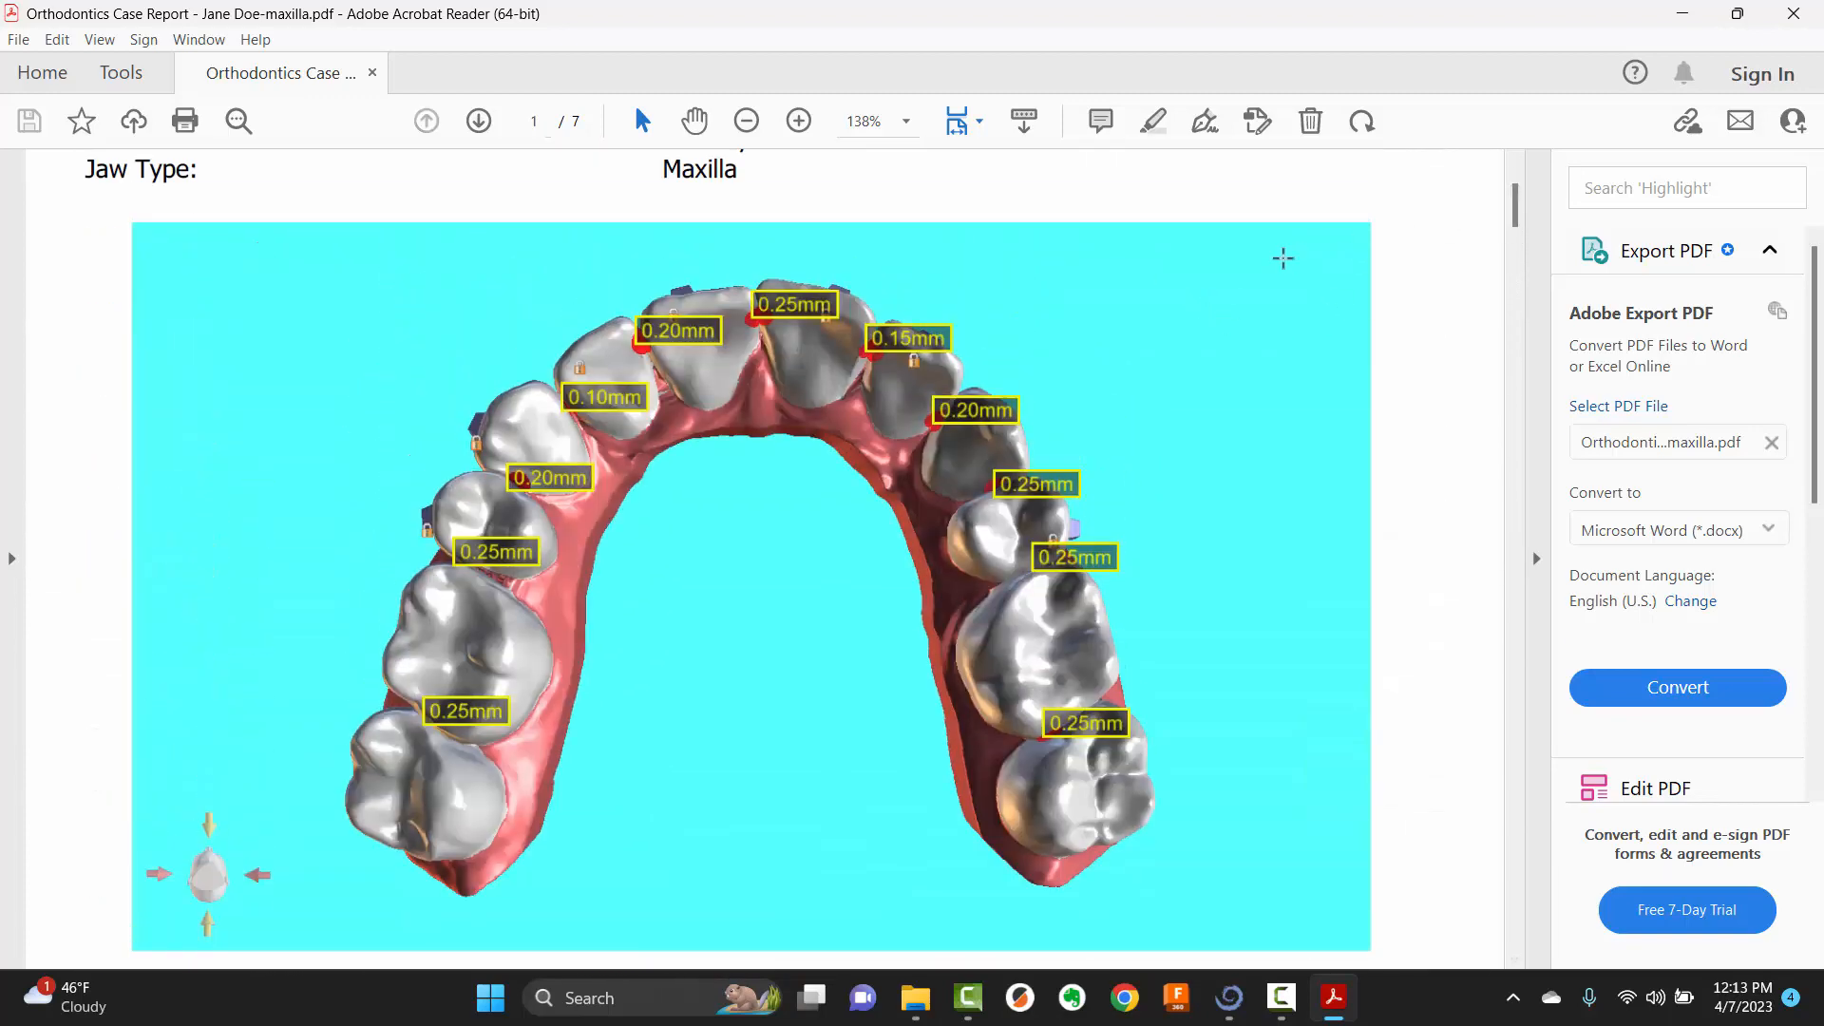
# - Compare the stage 1 and stage 2 IPR and deviation tables, return to the arch diagram and dismiss the Chrome extension notice
pyautogui.scroll(-6, 638, 326)
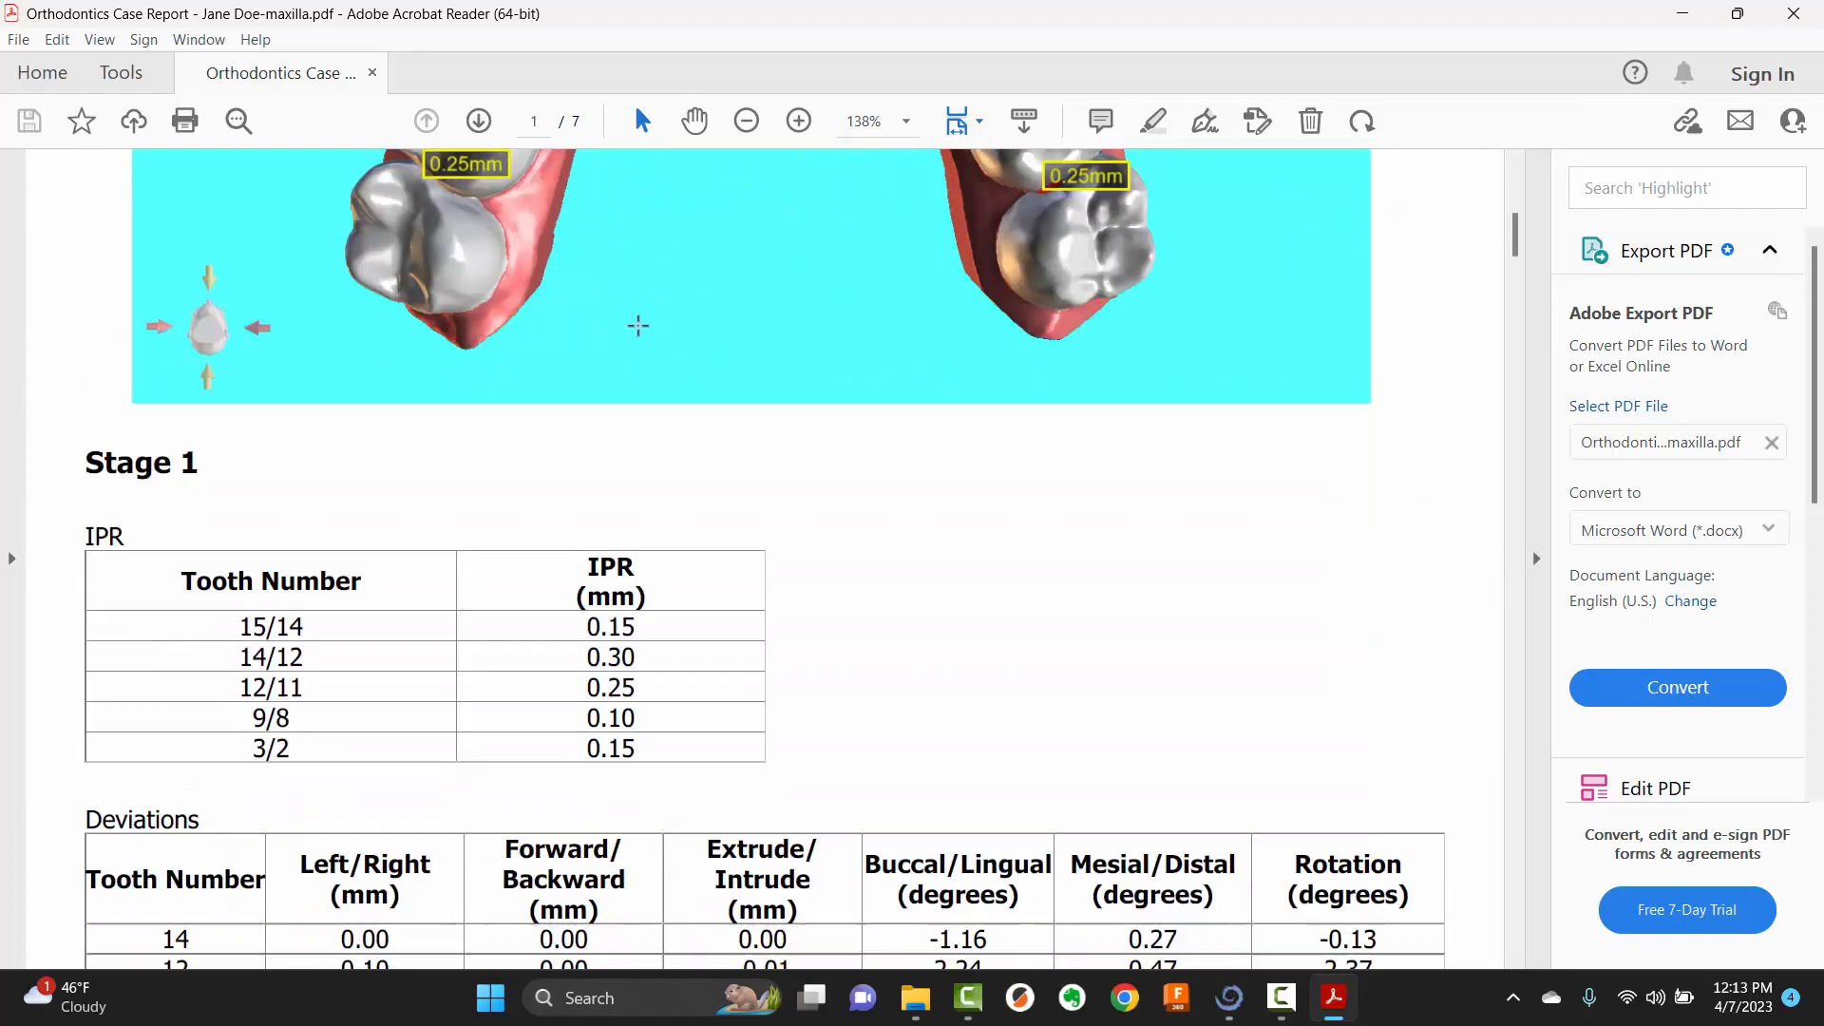
pyautogui.scroll(-10, 638, 326)
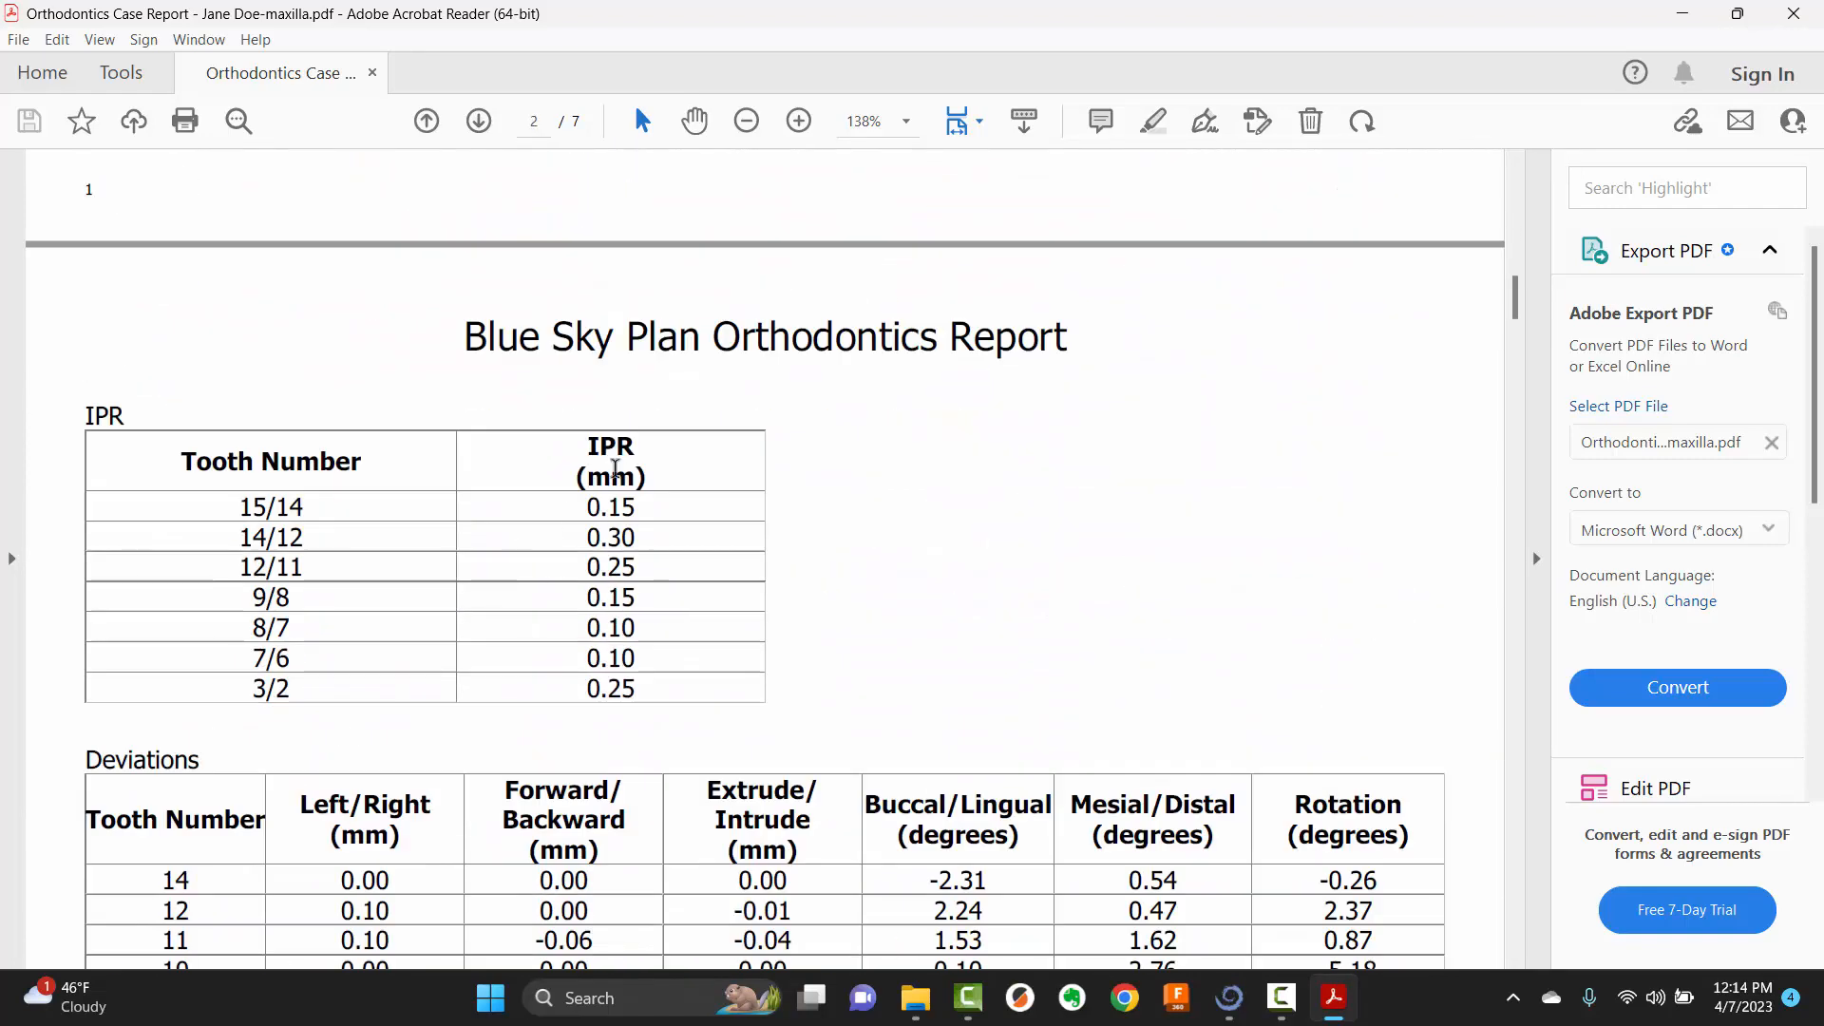
pyautogui.scroll(2, 614, 639)
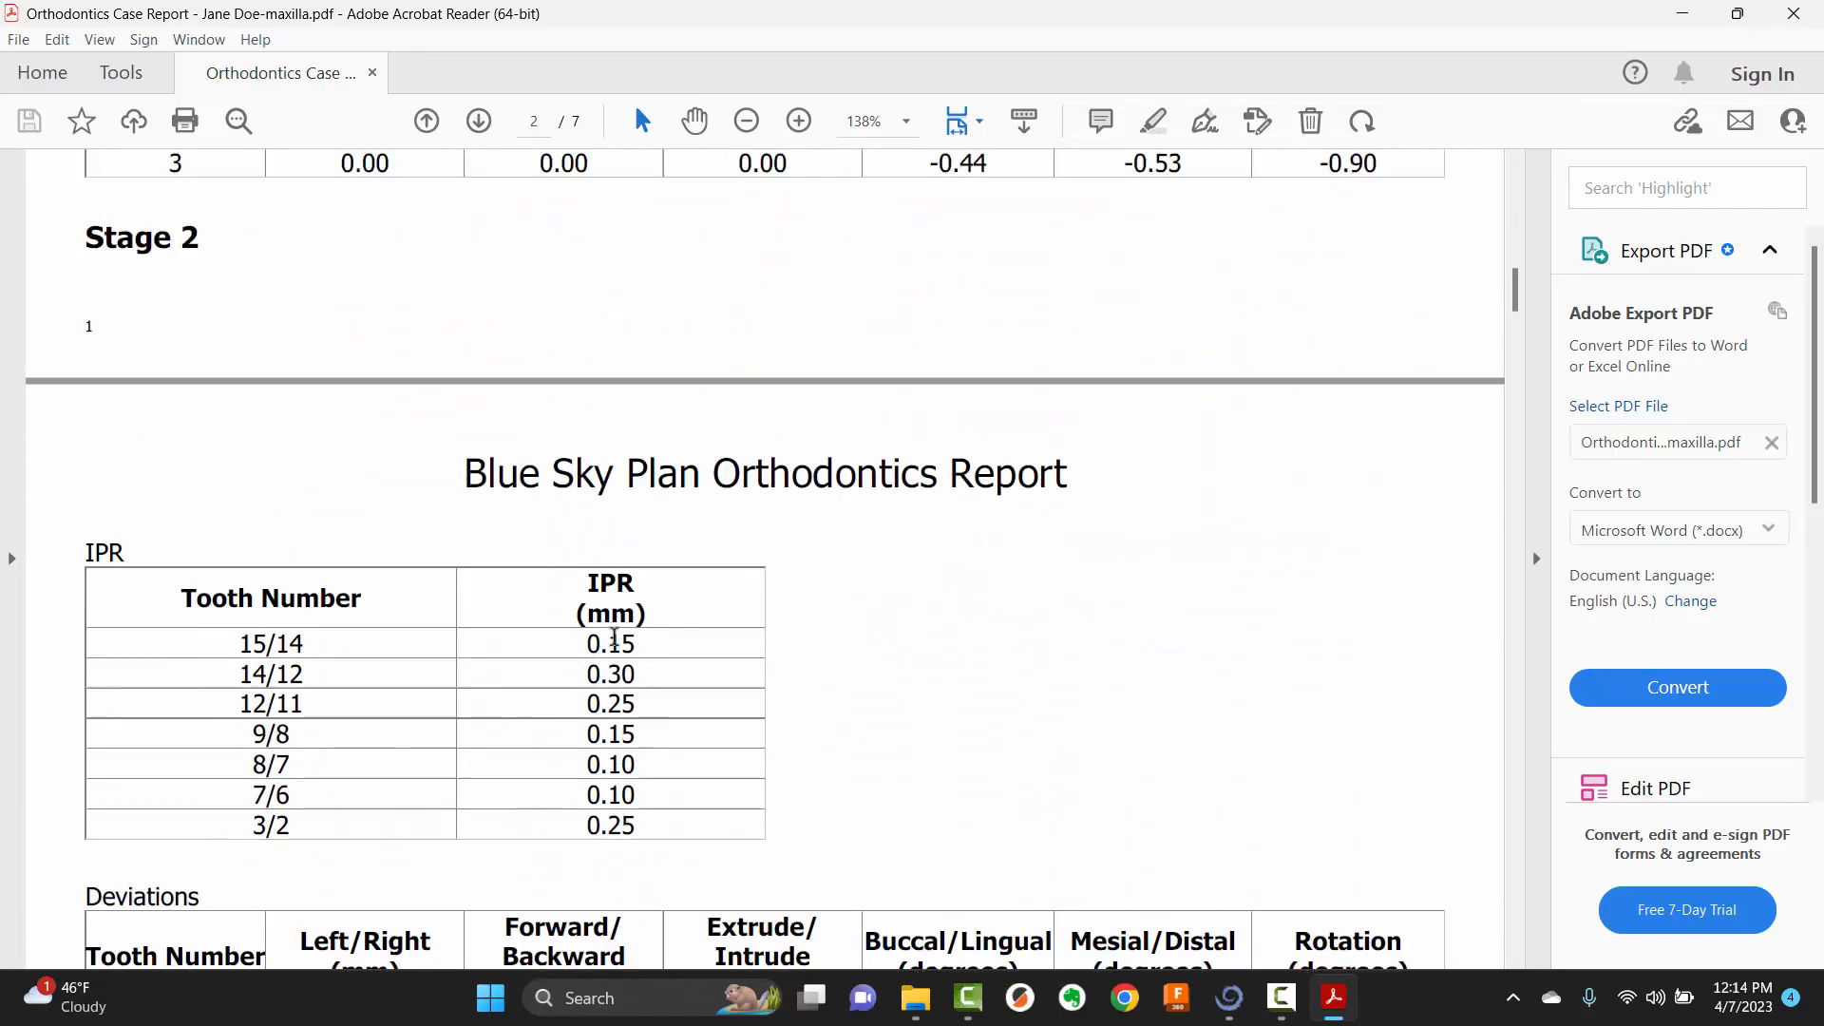
pyautogui.scroll(6, 613, 635)
pyautogui.scroll(-5, 612, 630)
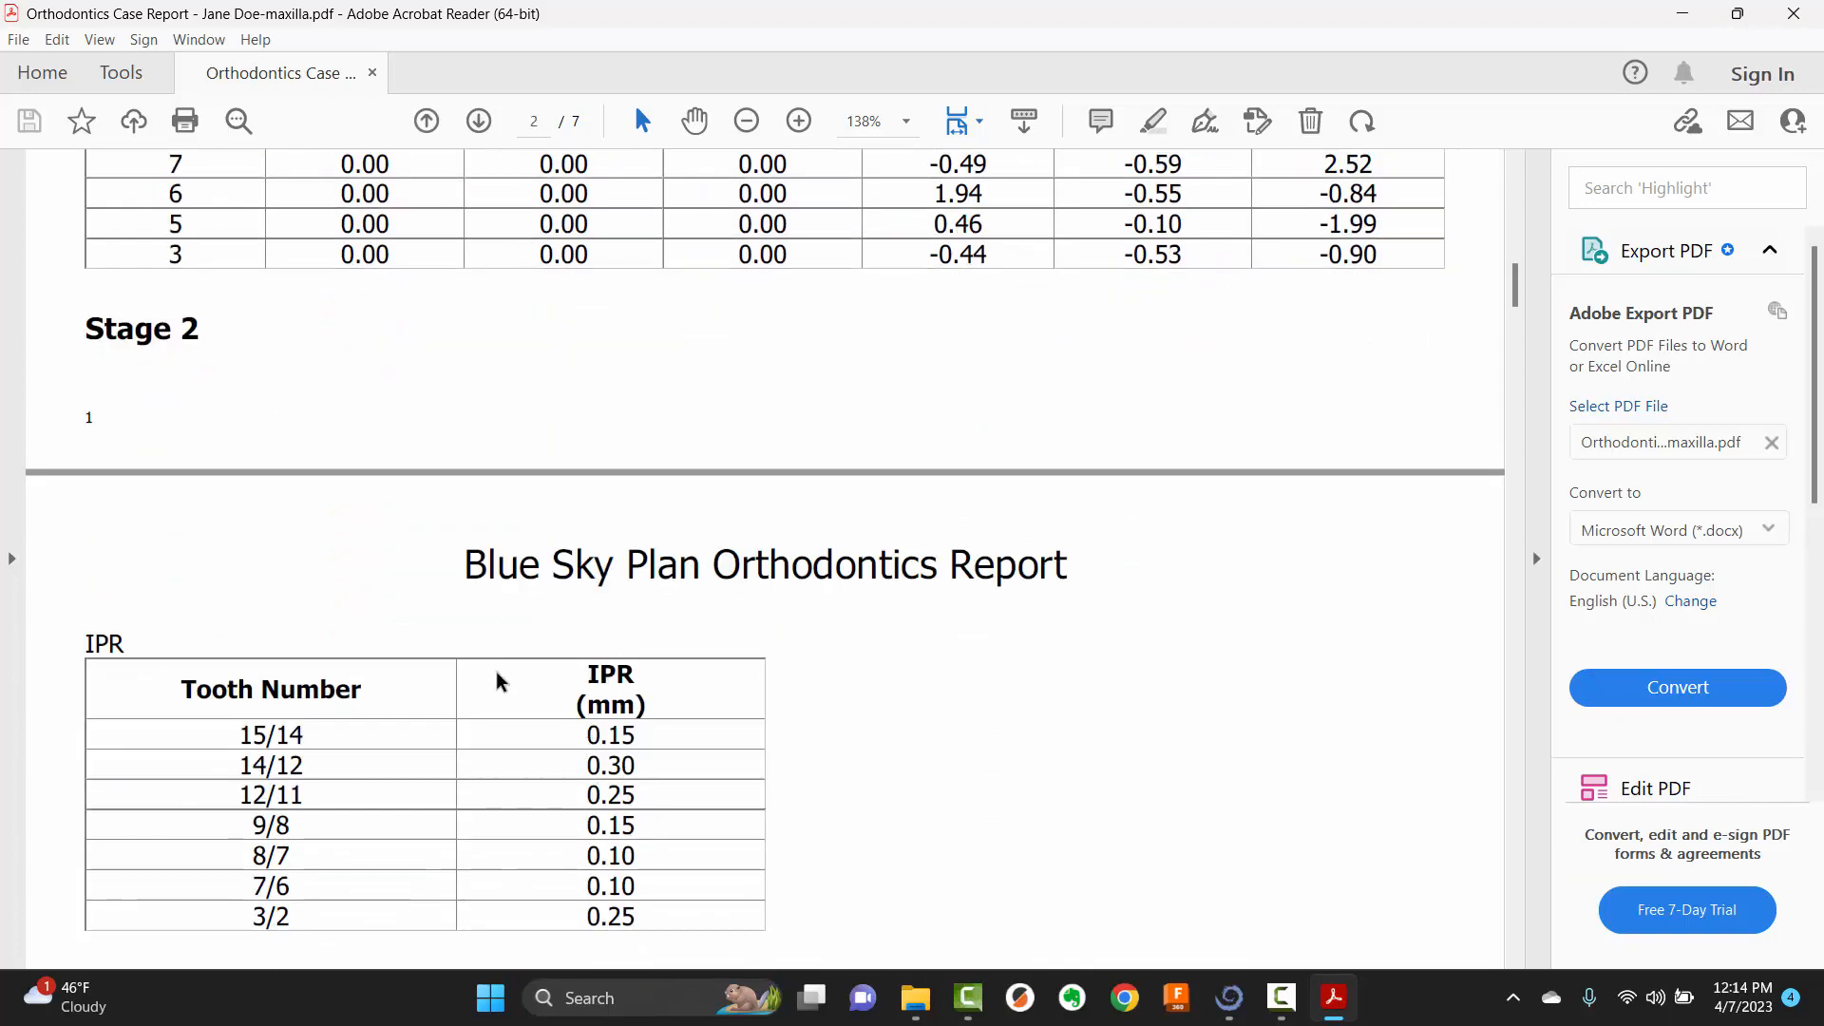
pyautogui.scroll(-3, 498, 675)
pyautogui.scroll(20, 498, 674)
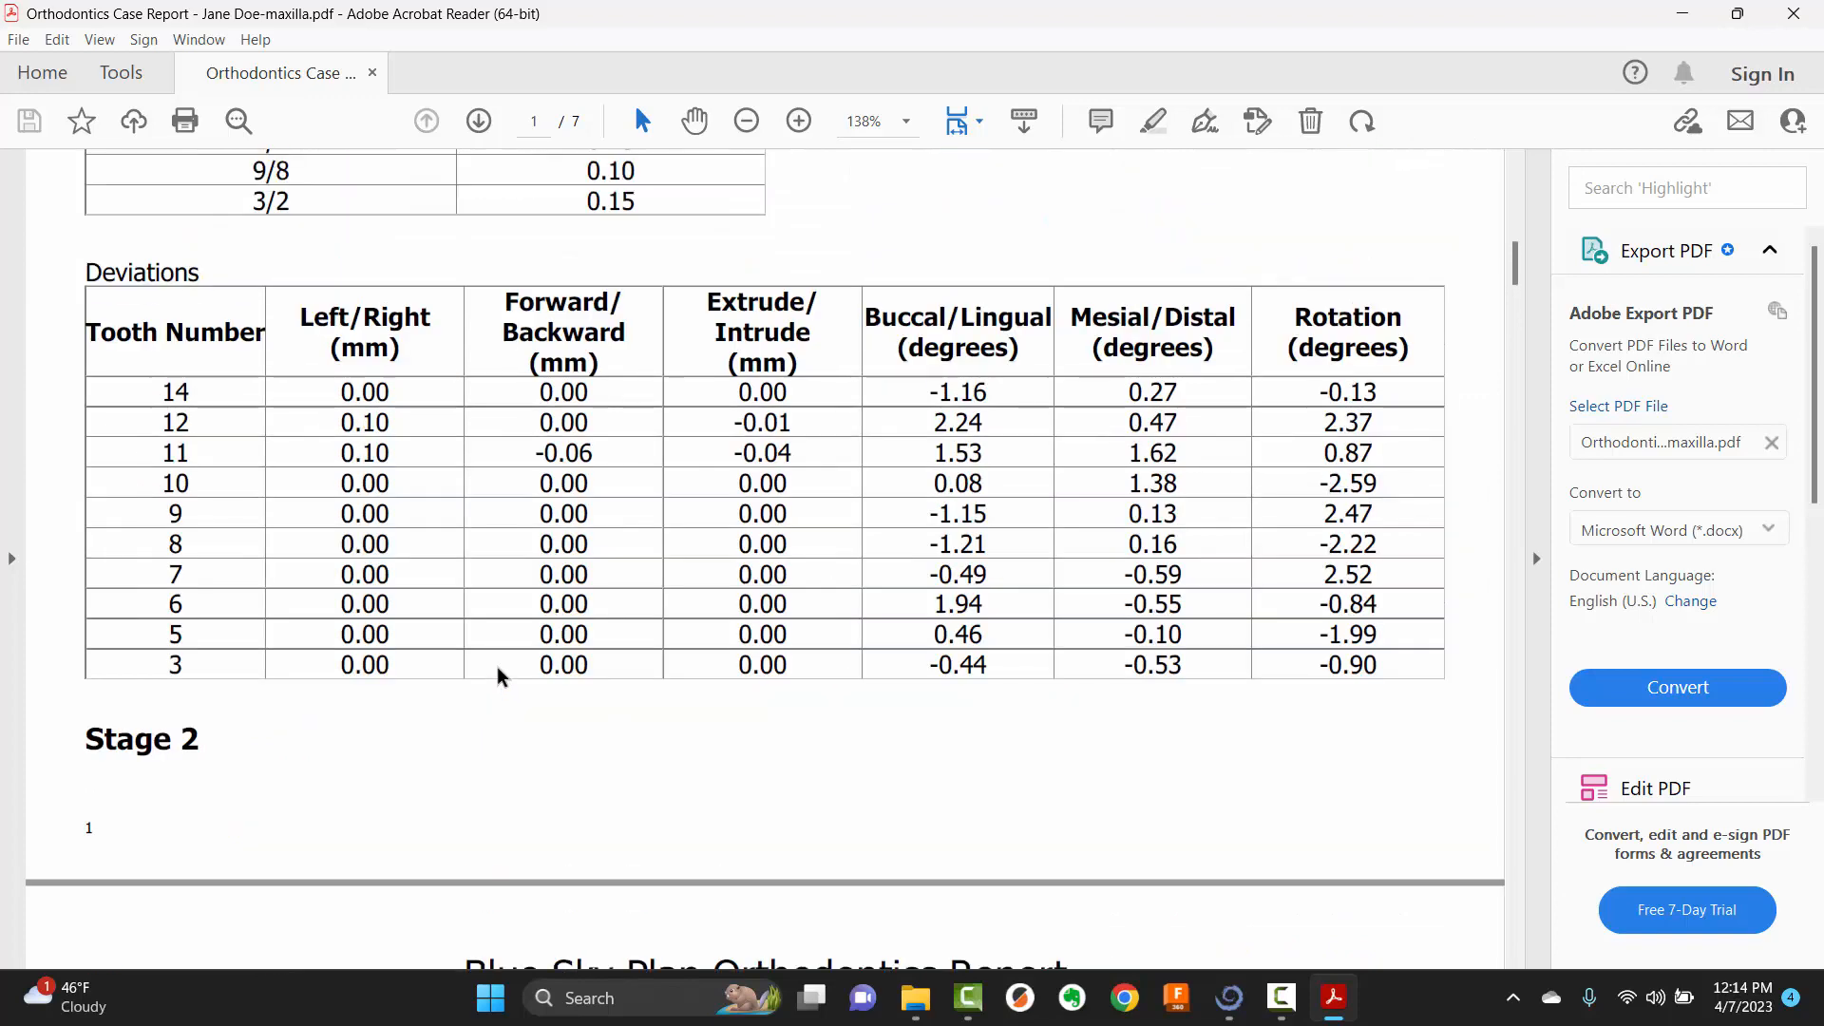
pyautogui.scroll(3, 534, 578)
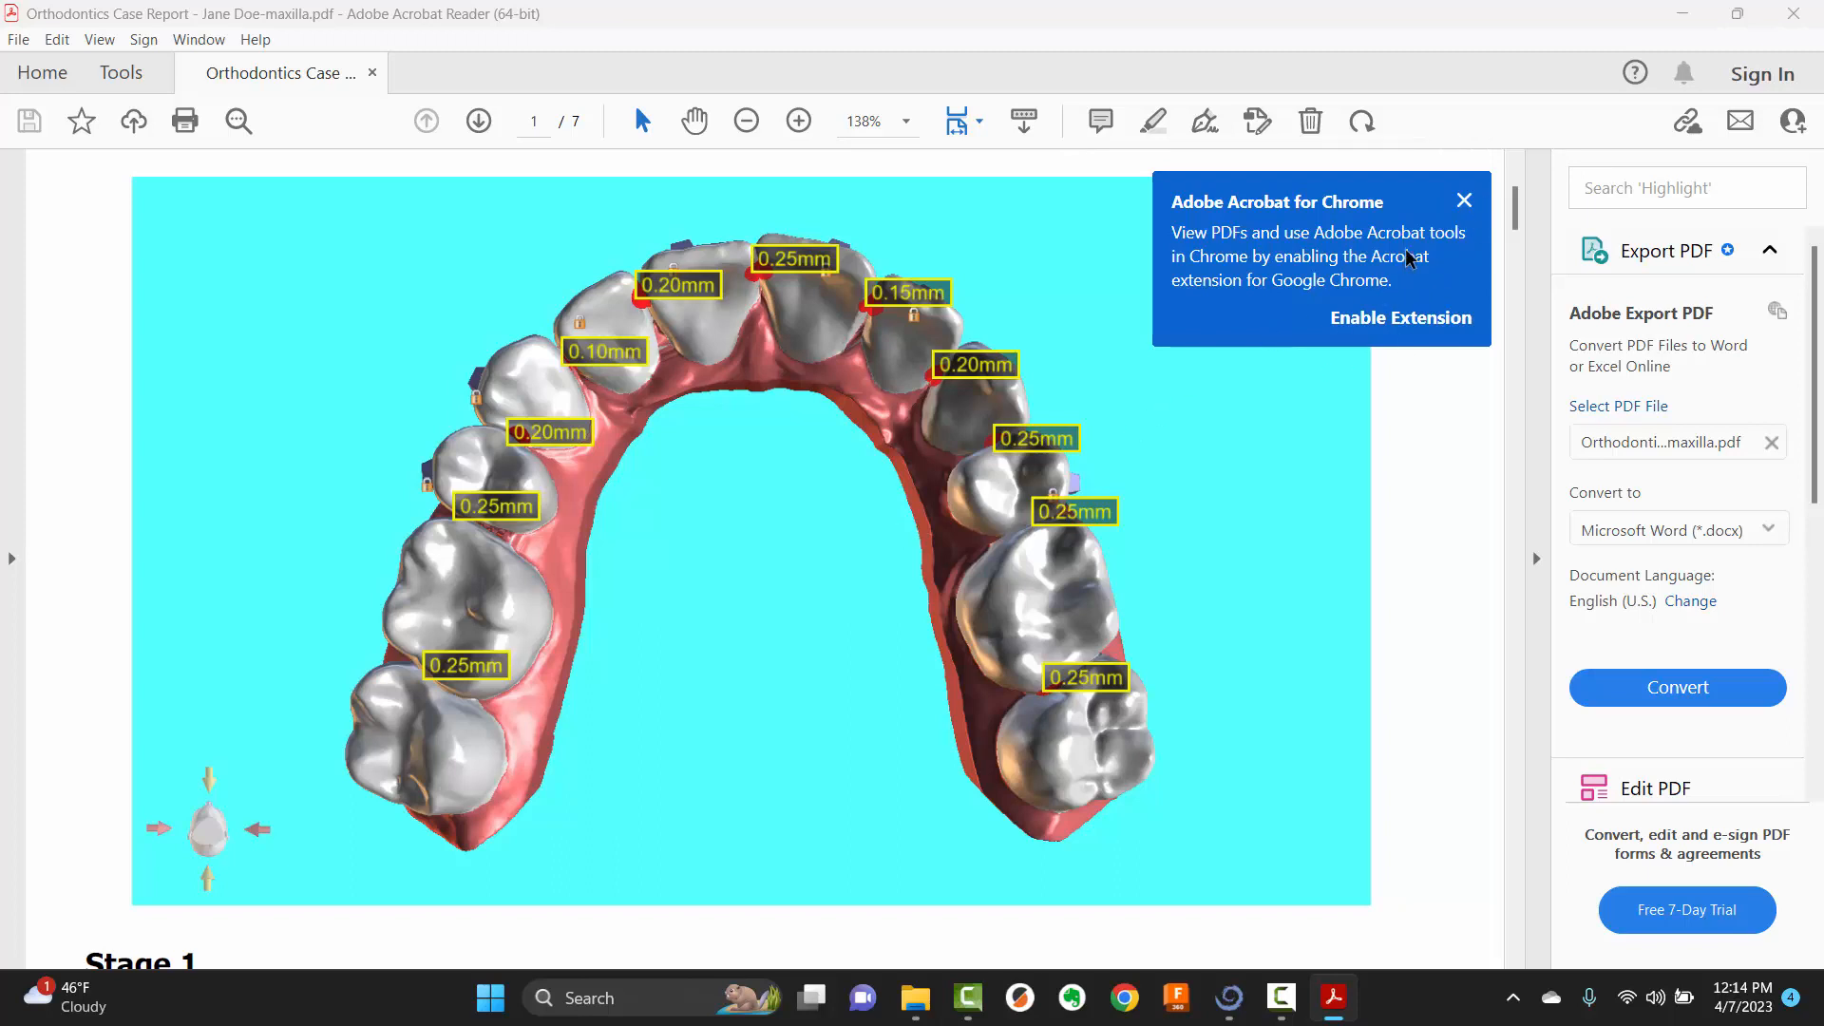
pyautogui.click(1464, 203)
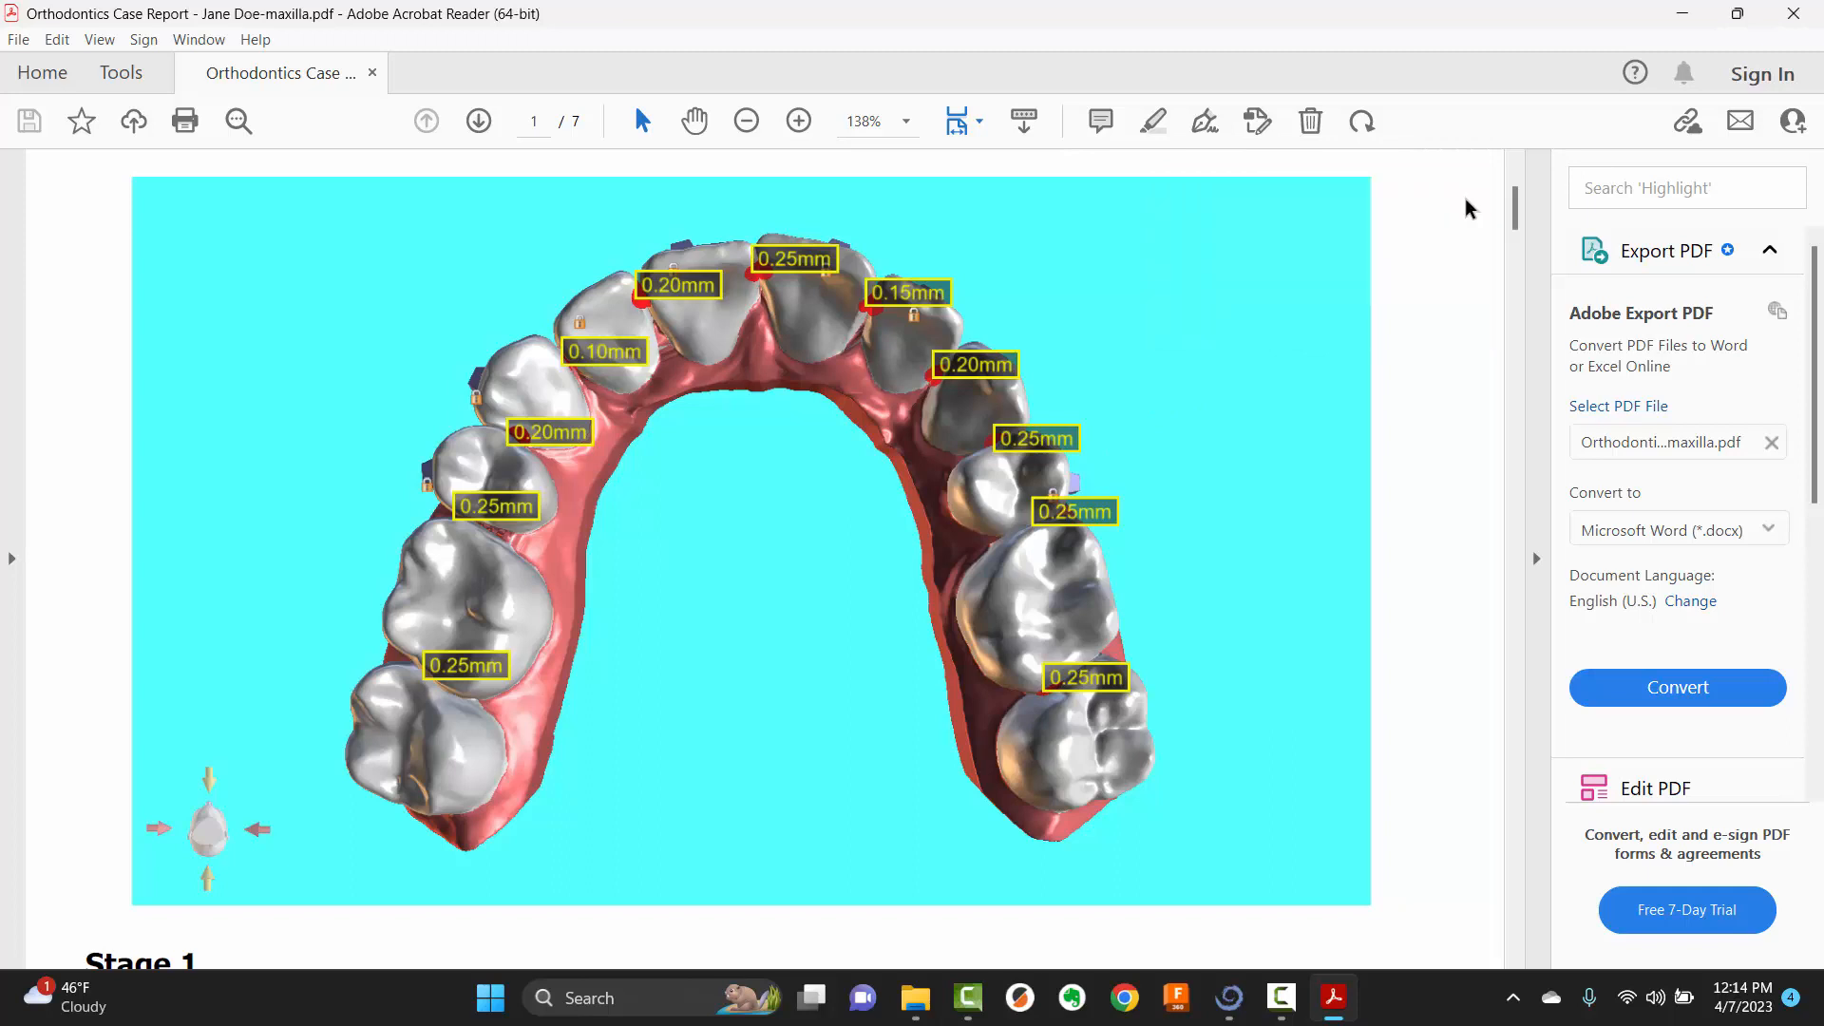